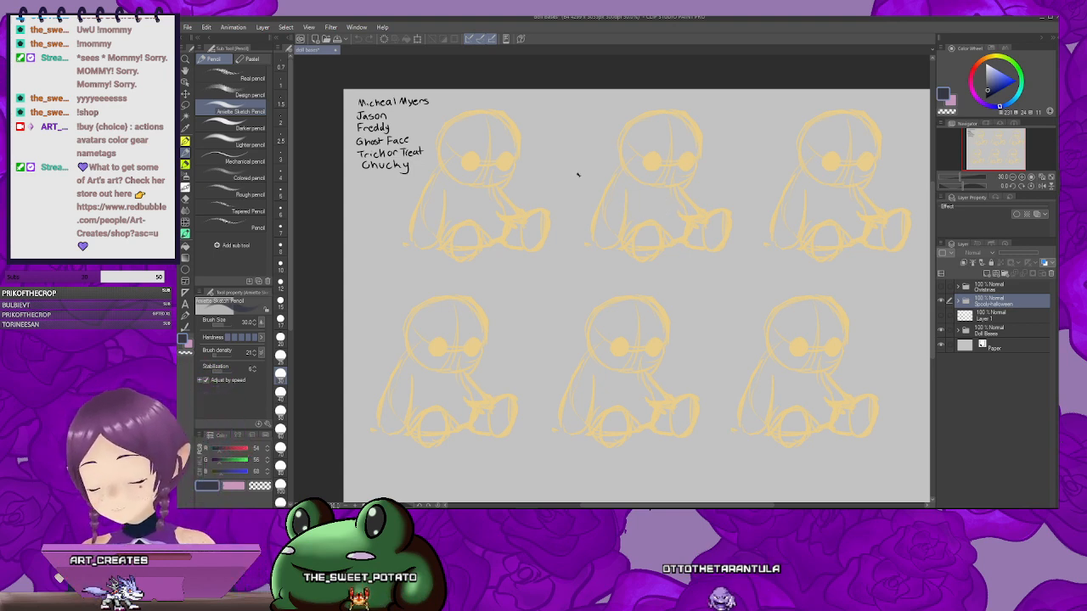
Step: Add a new raster layer directly above the Doll Bases folder
scroll(582, 183, "up", 3)
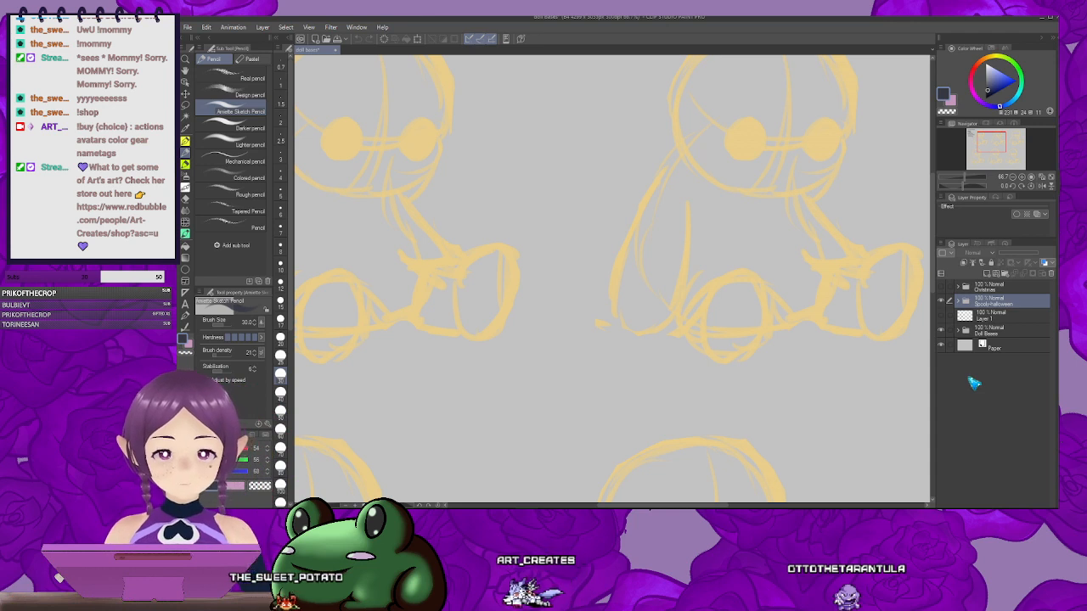
left_click(990, 318)
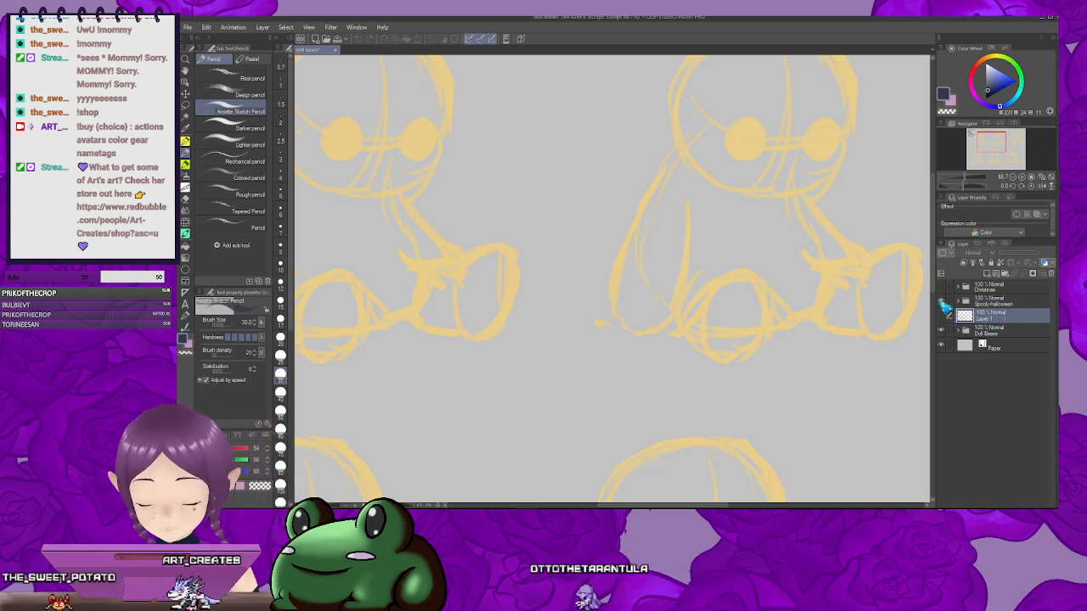
key("ctrl+minus")
key("ctrl+minus")
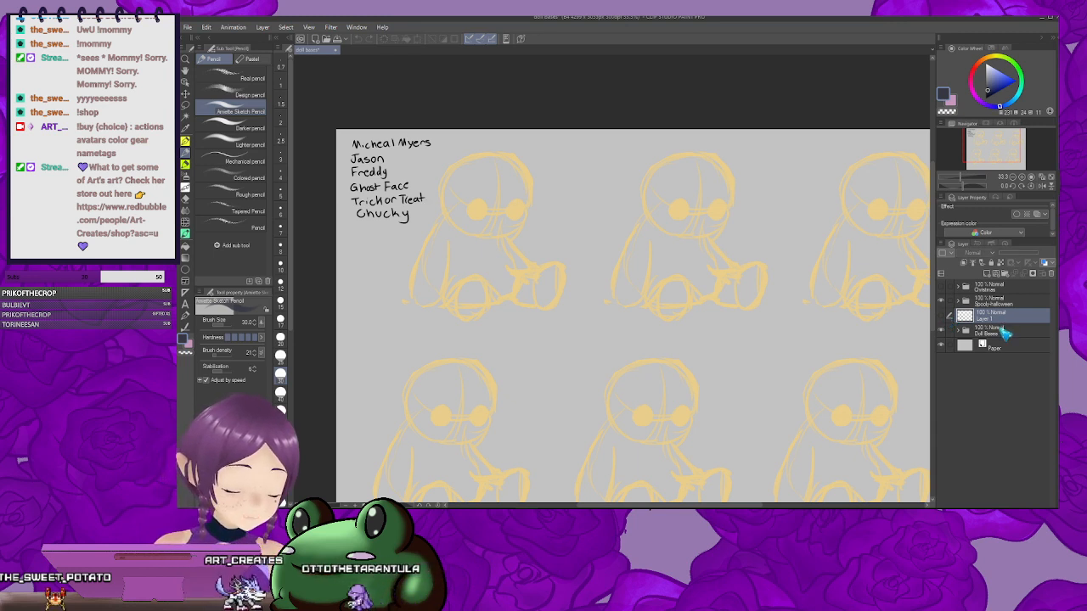
left_click(1004, 333)
left_click(963, 334)
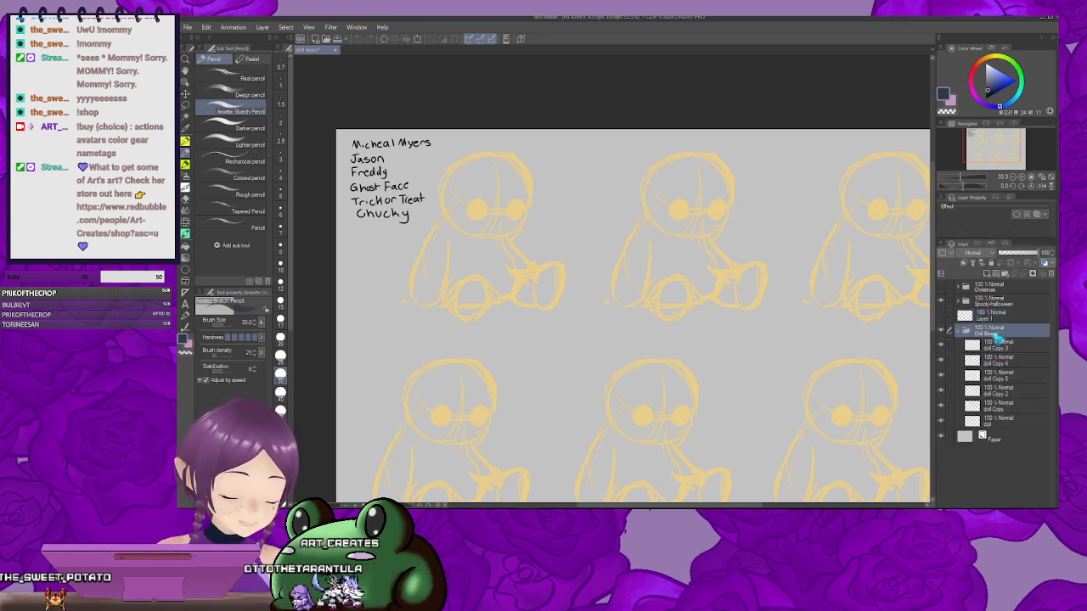
left_click(1011, 346)
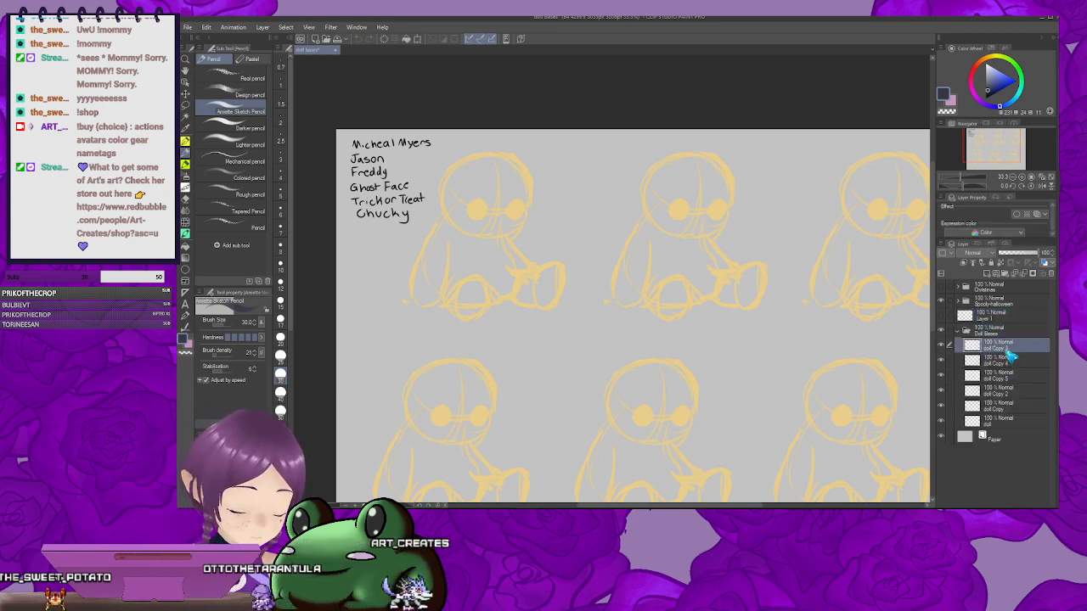
left_click(958, 332)
left_click(988, 276)
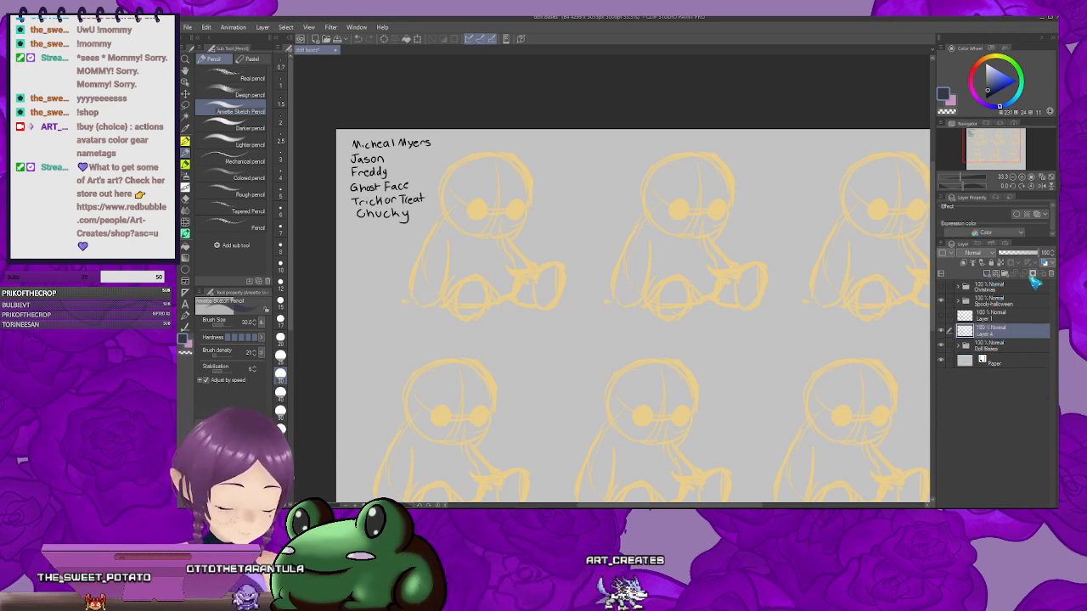
Step: Create a layer folder named mm above Doll Bases and put the new empty layer in it
key("ctrl+g")
double_click(1006, 335)
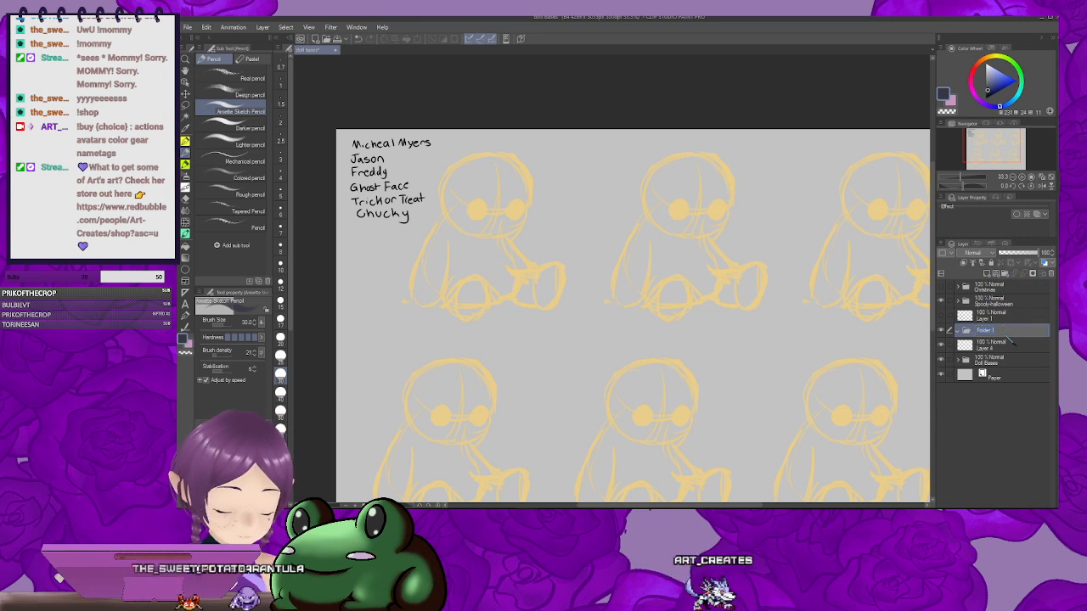
type("m")
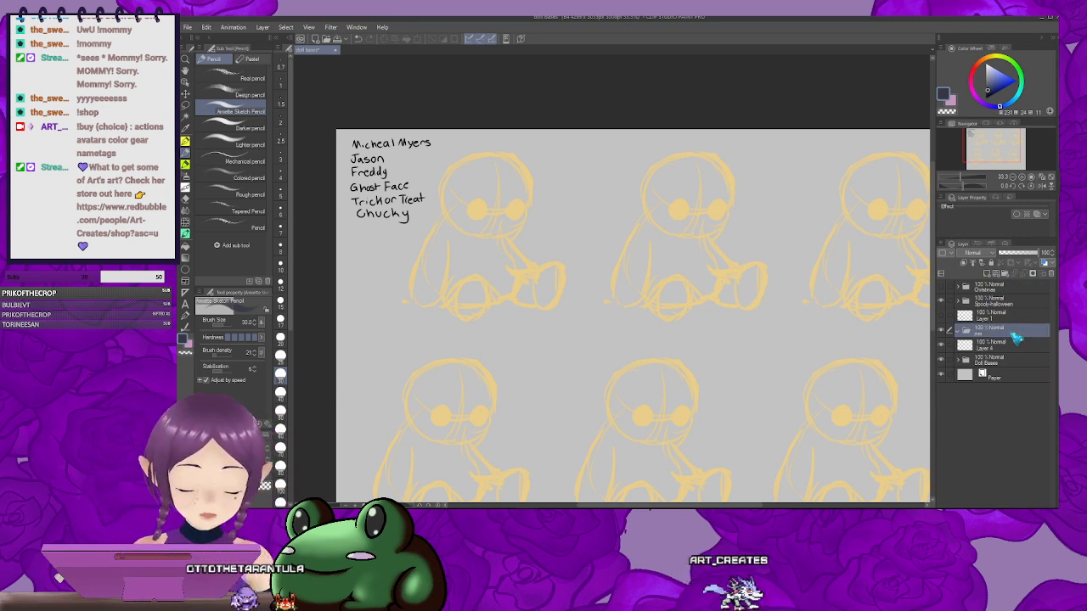
left_click_drag(1009, 347, 1009, 336)
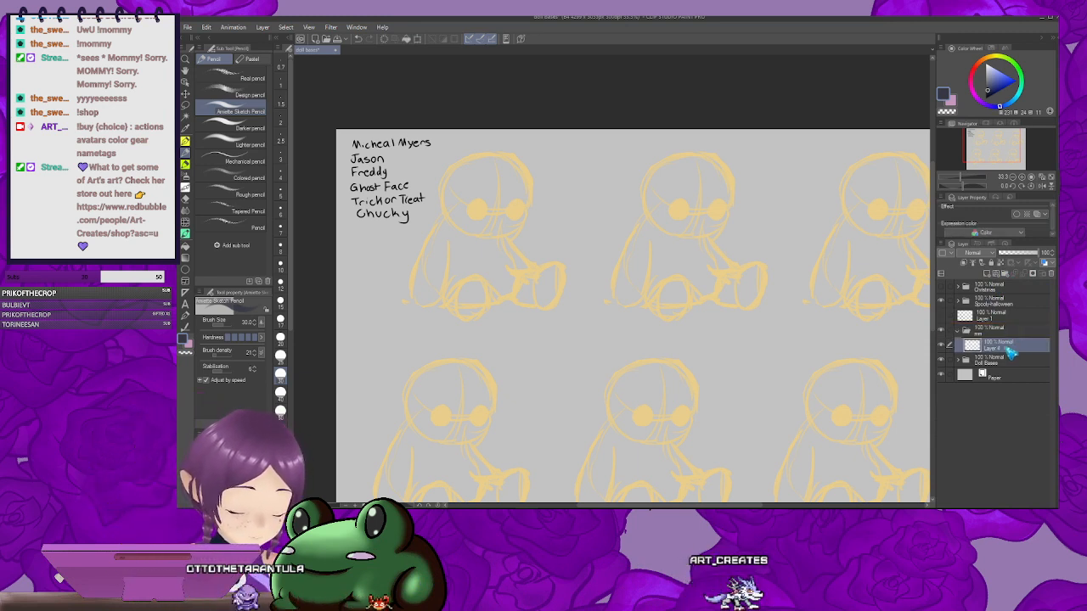
Step: Rename the empty drawing layer of the mm folder as mm s
double_click(1011, 348)
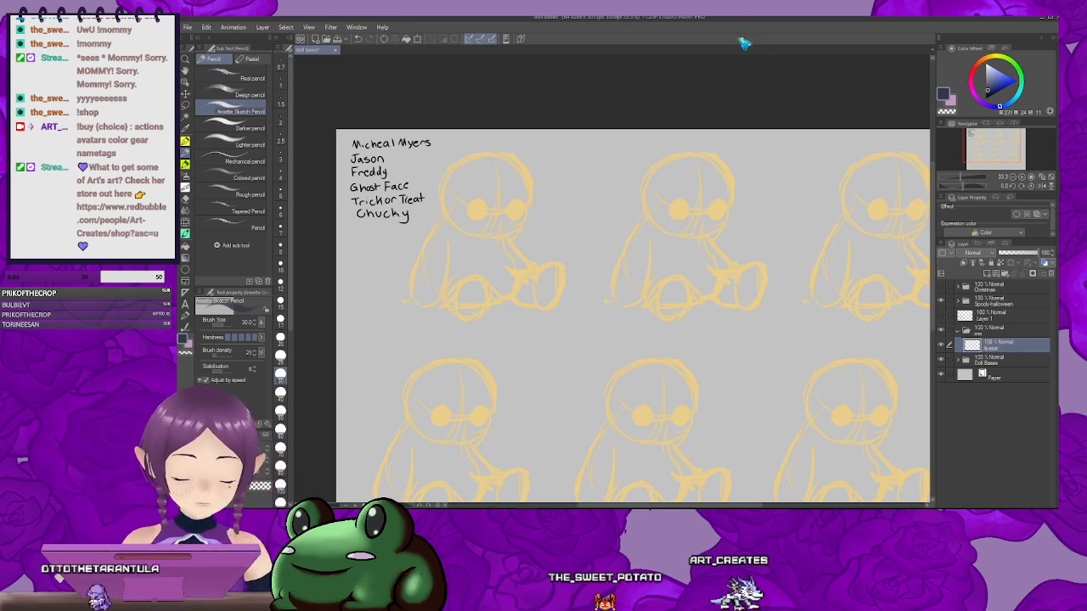
left_click_drag(482, 224, 631, 224)
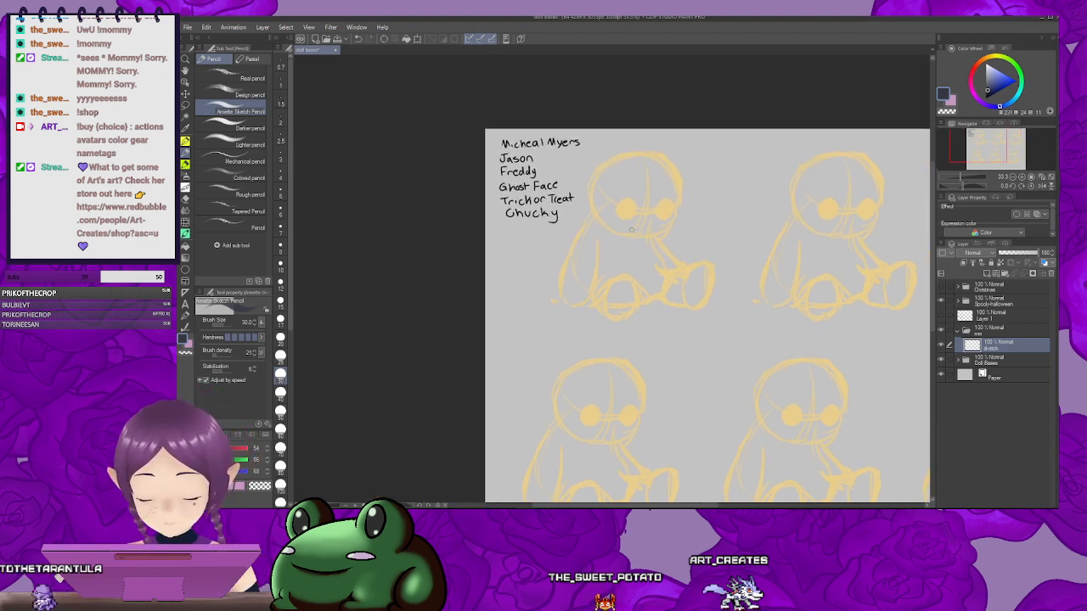
scroll(631, 230, "up", 4)
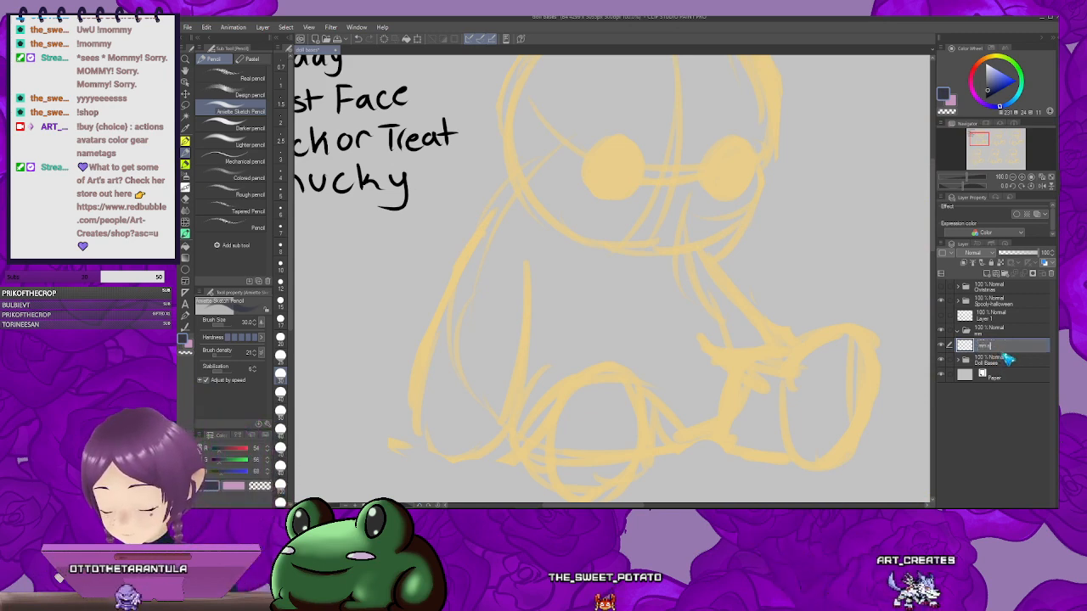
left_click_drag(765, 253, 671, 331)
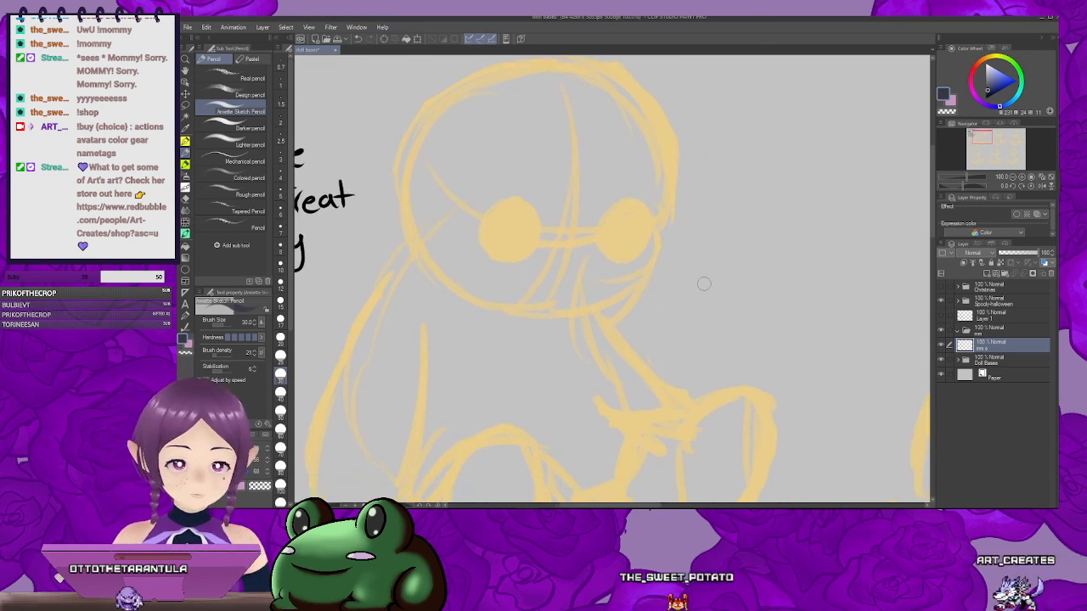
left_click_drag(701, 284, 752, 241)
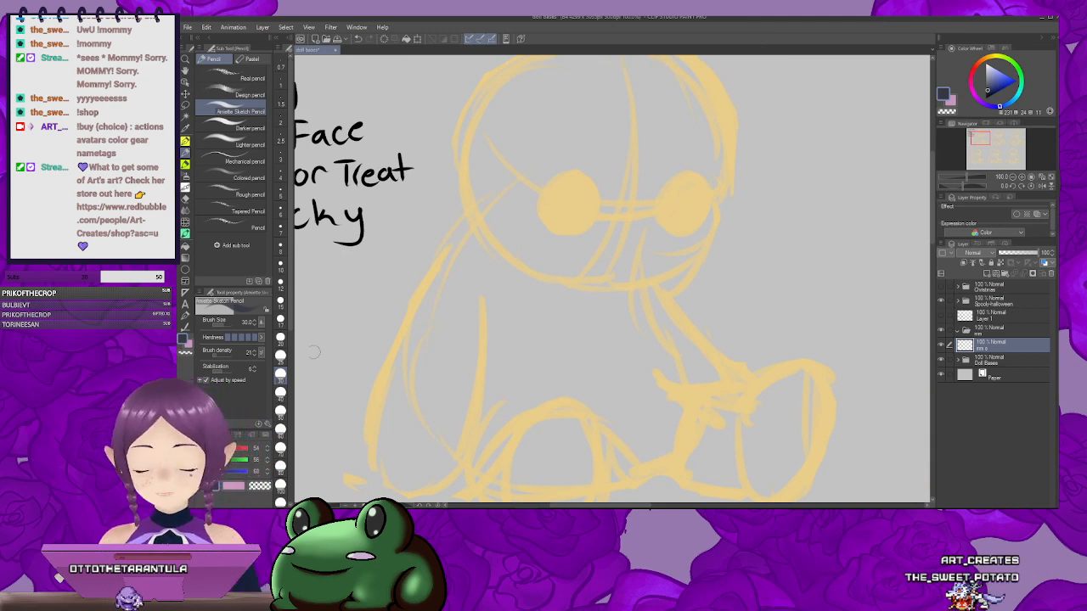
scroll(313, 350, "down", 2)
left_click_drag(490, 320, 616, 311)
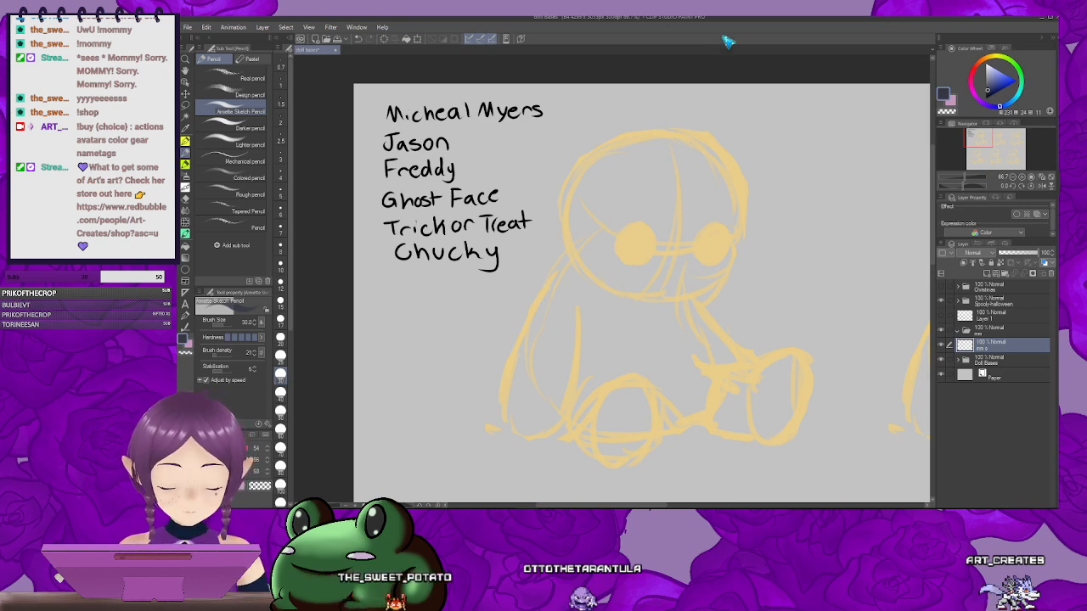
Step: Set the pencil's brush size to 17 and draw the upper lid over the right-hand eye of the first doll
left_click_drag(670, 236, 619, 223)
key("bracketleft")
key("bracketleft")
key("bracketleft")
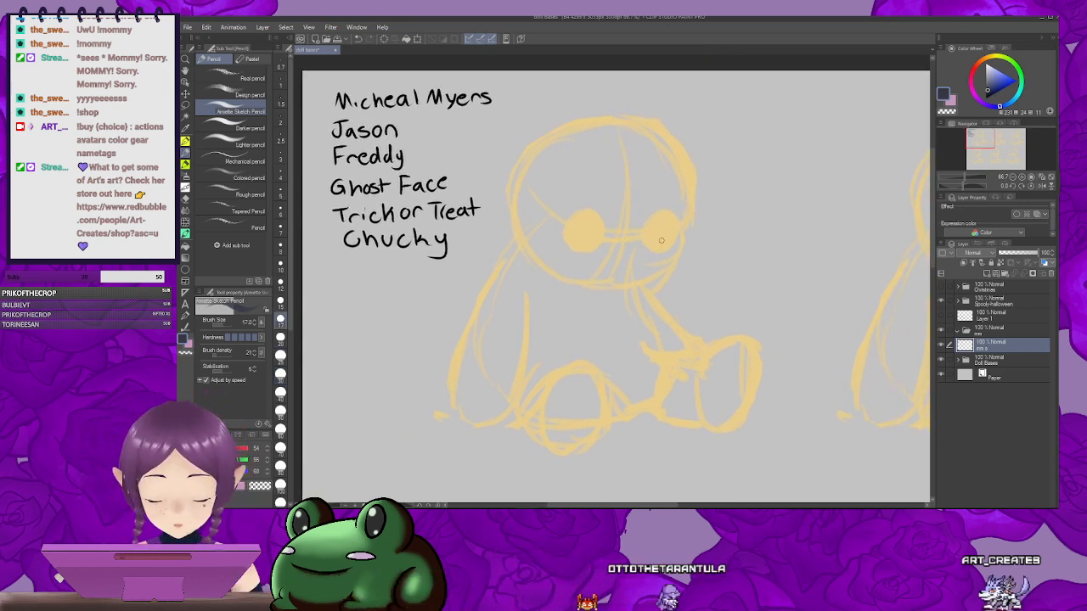
mouse_move(648, 230)
left_mouse_down()
mouse_move(668, 202)
mouse_move(647, 214)
mouse_move(694, 210)
mouse_move(684, 223)
mouse_move(642, 224)
mouse_move(674, 236)
left_mouse_up()
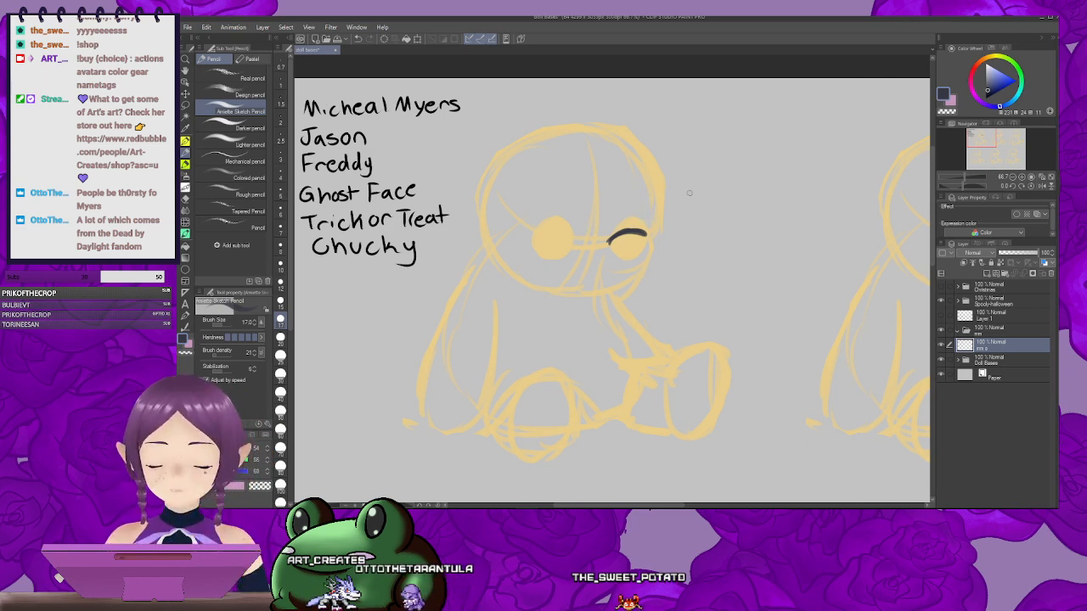
mouse_move(686, 200)
left_mouse_down()
mouse_move(692, 158)
mouse_move(691, 208)
mouse_move(669, 209)
mouse_move(675, 202)
left_mouse_up()
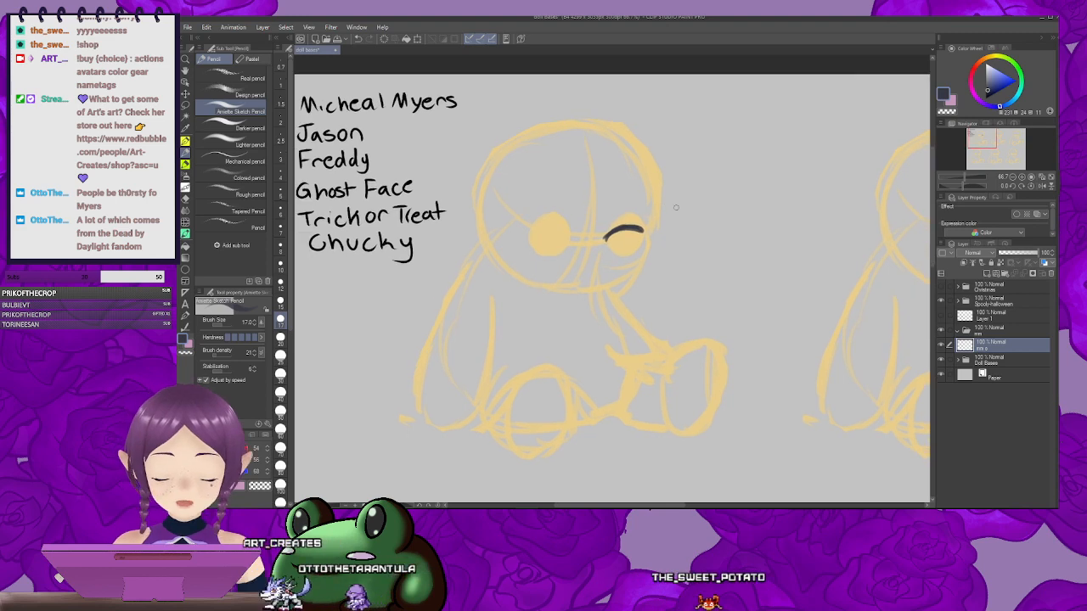
left_click_drag(630, 296, 676, 281)
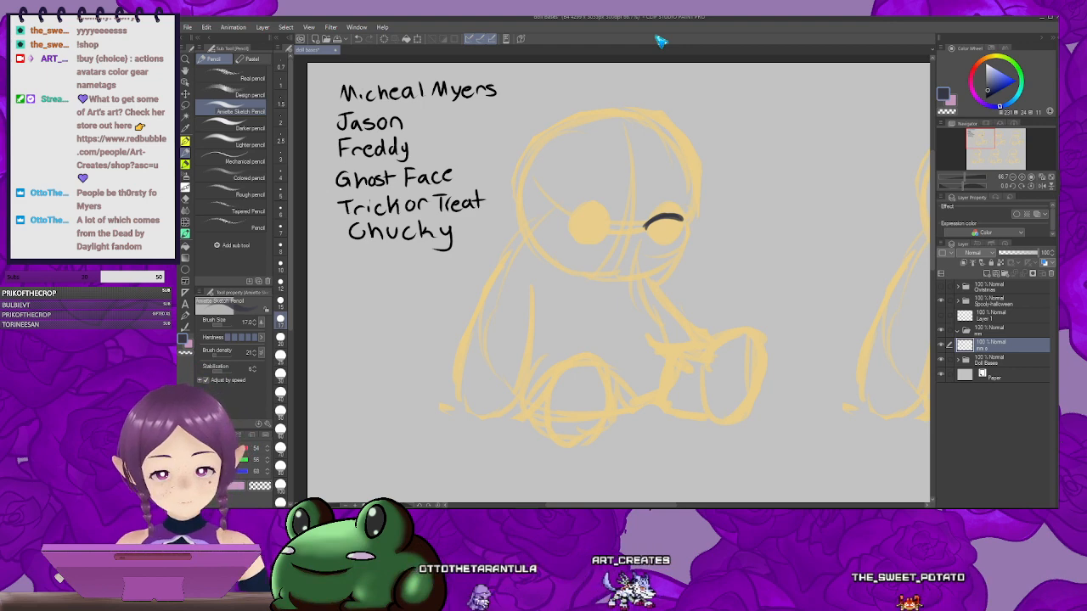
left_click_drag(706, 200, 690, 214)
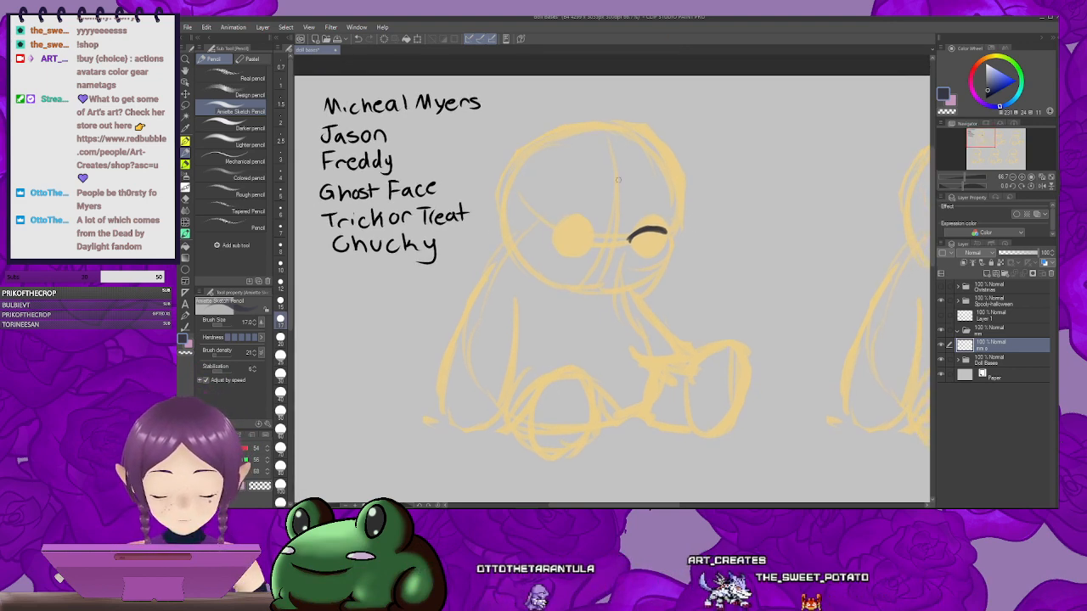
Step: Sketch the hairline across the first doll's forehead and the outer hair outline with small tufts around its head
left_click_drag(601, 181, 644, 183)
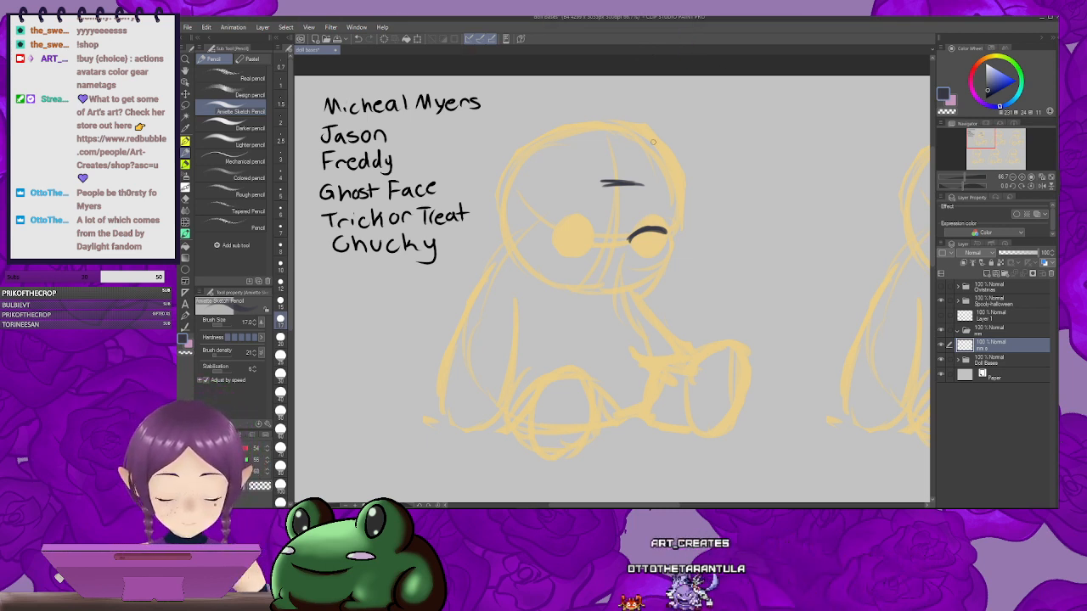
mouse_move(589, 182)
left_mouse_down()
mouse_move(533, 199)
mouse_move(589, 162)
mouse_move(557, 204)
left_mouse_up()
mouse_move(675, 166)
left_mouse_down()
mouse_move(639, 178)
mouse_move(669, 172)
mouse_move(725, 185)
mouse_move(720, 197)
left_mouse_up()
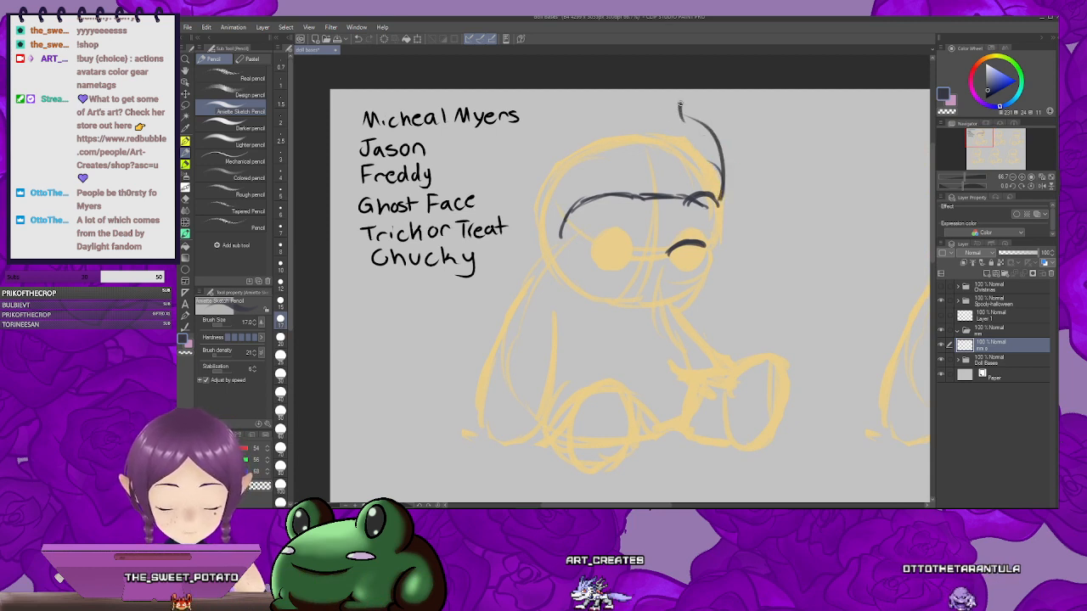
left_click_drag(680, 104, 698, 116)
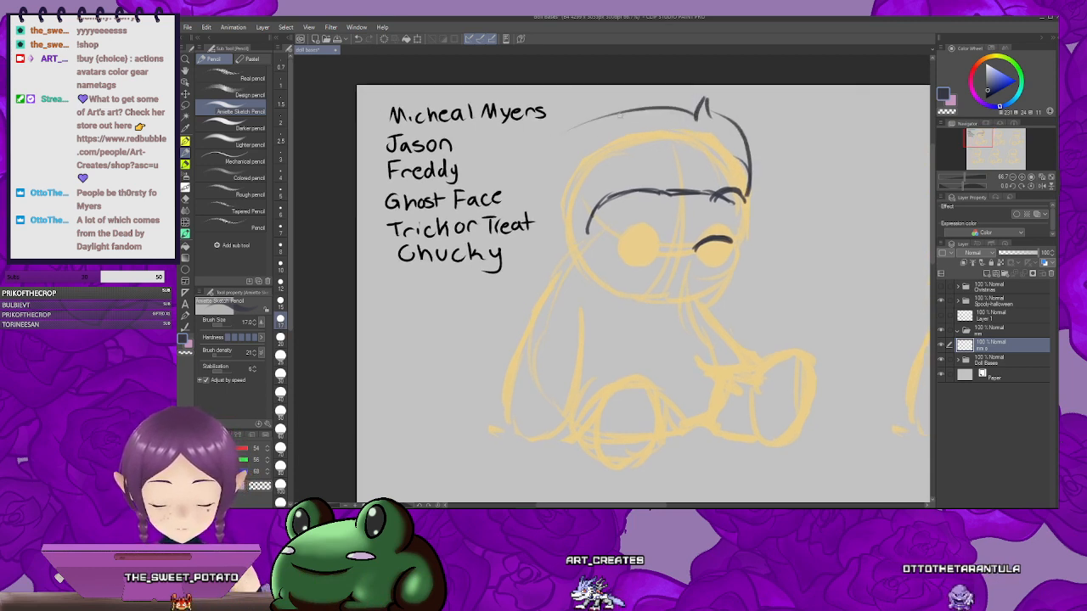
mouse_move(602, 149)
left_mouse_down()
mouse_move(604, 119)
mouse_move(585, 125)
mouse_move(565, 183)
mouse_move(552, 163)
mouse_move(555, 196)
mouse_move(554, 162)
left_mouse_up()
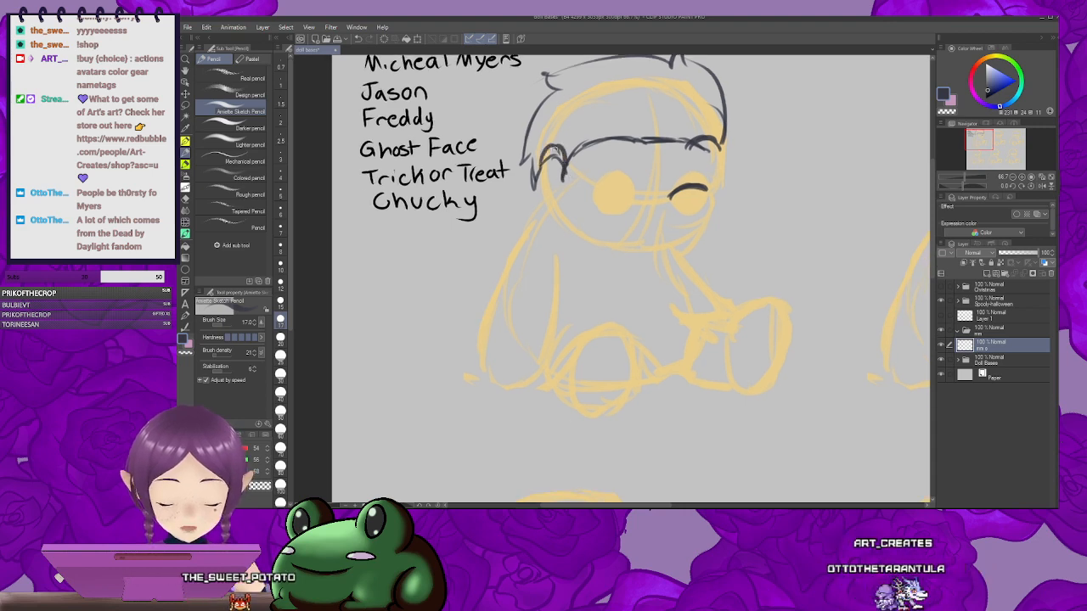
Step: Outline the first doll's face along both cheeks, the jaw and the chin
mouse_move(754, 161)
left_mouse_down()
mouse_move(658, 184)
mouse_move(667, 128)
mouse_move(646, 153)
mouse_move(679, 173)
left_mouse_up()
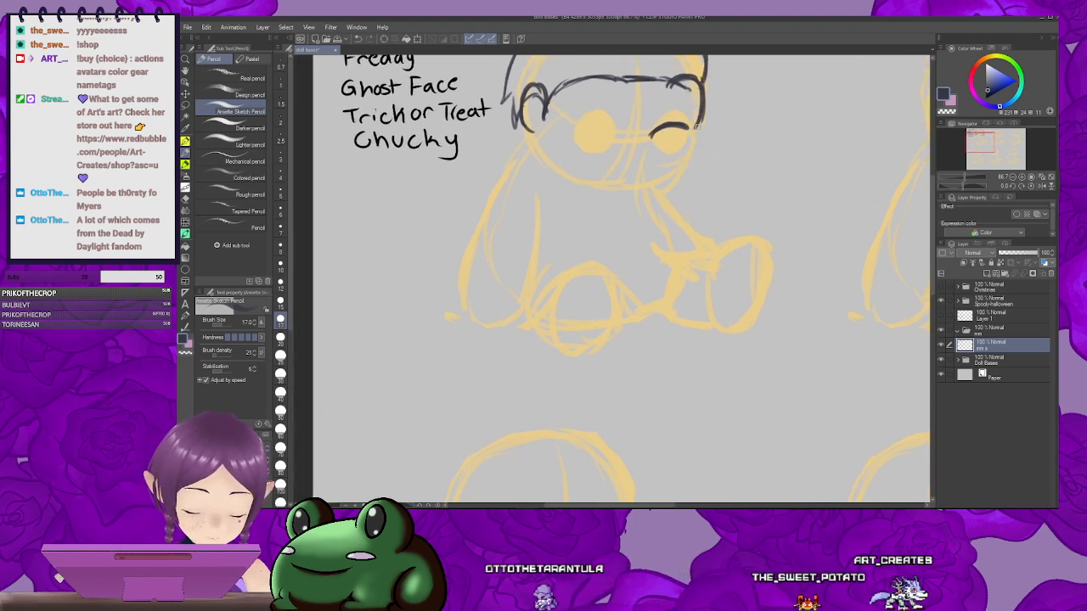
mouse_move(700, 125)
left_mouse_down()
mouse_move(680, 180)
mouse_move(701, 158)
mouse_move(673, 185)
left_mouse_up()
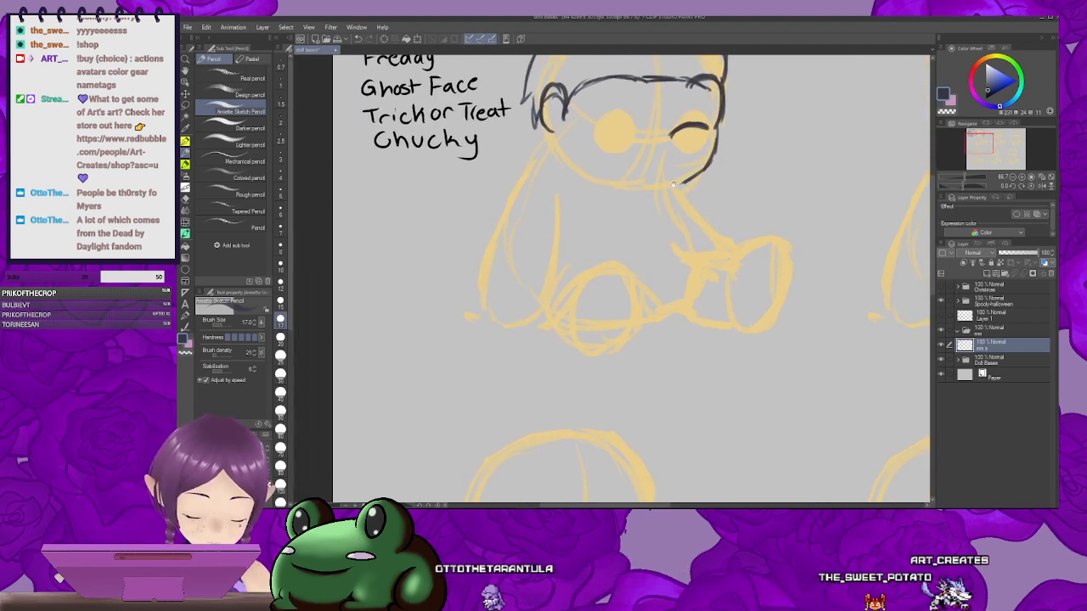
left_click_drag(552, 158, 547, 151)
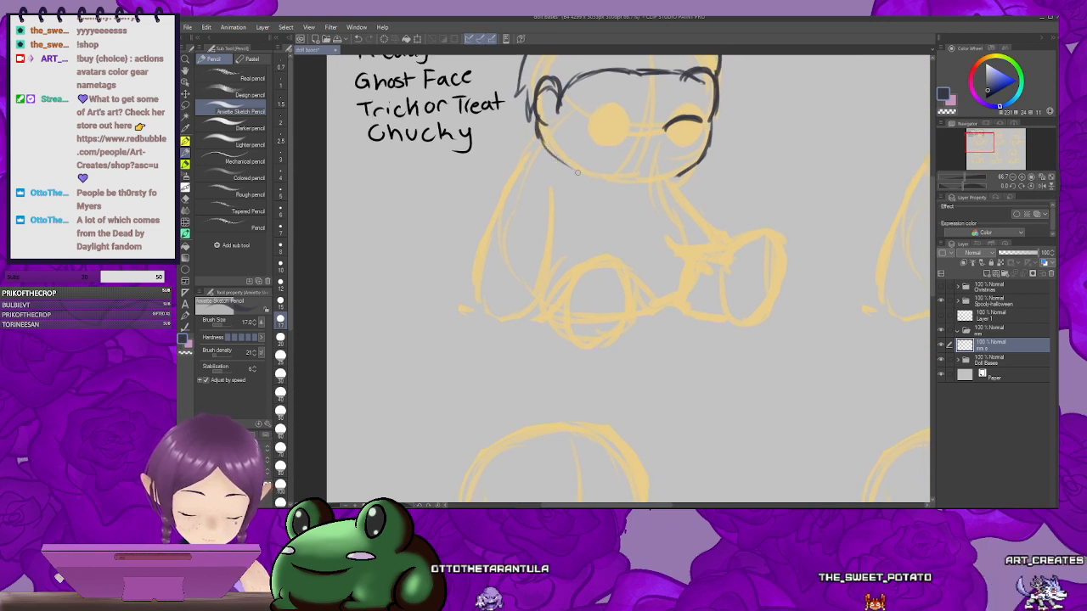
left_click_drag(598, 183, 676, 178)
Step: Complete the almond-shaped outlines of both eyes on the first doll and add a small nose between them
left_click_drag(684, 132, 630, 165)
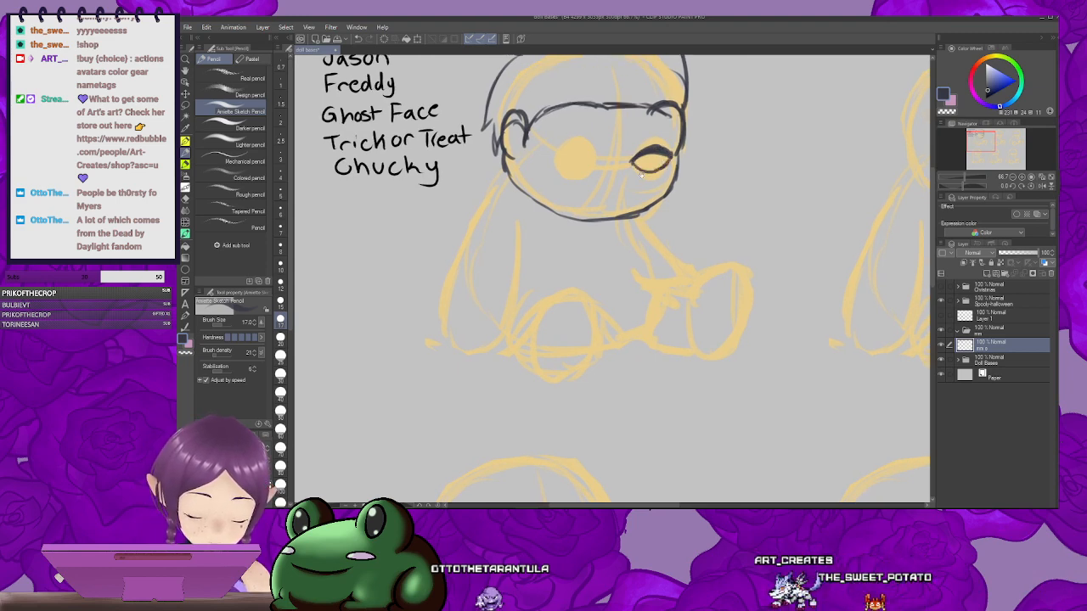
left_click_drag(666, 166, 701, 170)
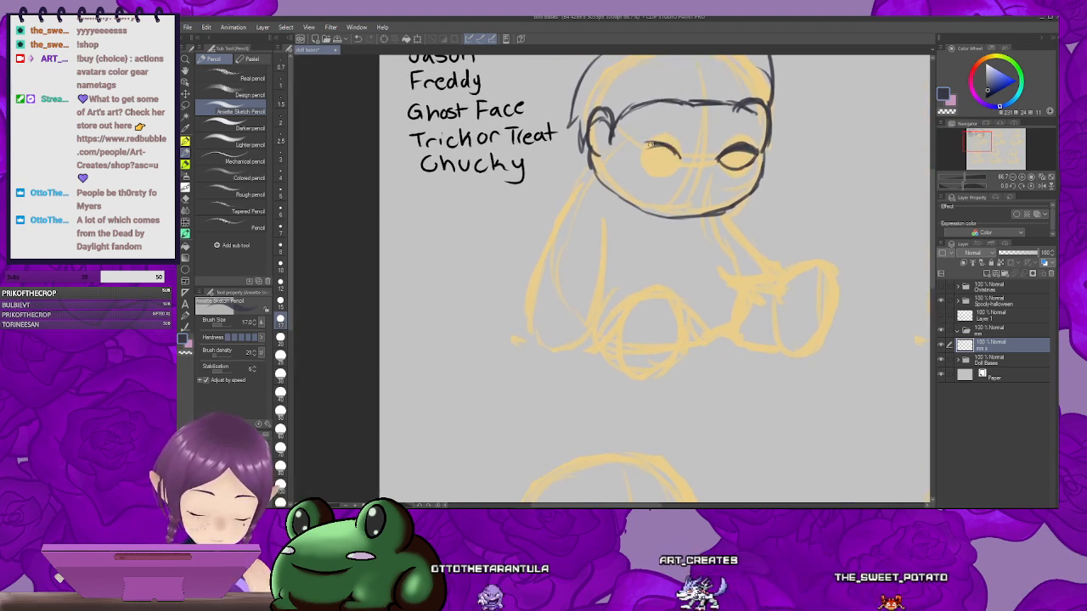
mouse_move(643, 151)
left_mouse_down()
mouse_move(608, 164)
mouse_move(636, 174)
mouse_move(631, 154)
mouse_move(608, 154)
left_mouse_up()
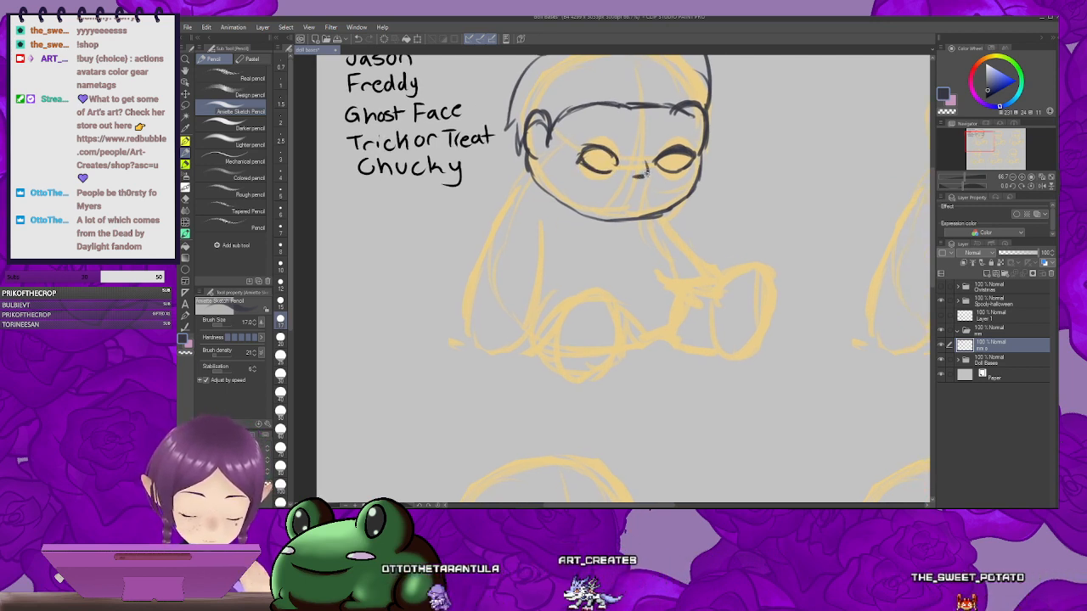
Step: Sketch the clothing collar beneath the first doll's chin and a curved opening line down its chest
mouse_move(739, 179)
left_mouse_down()
mouse_move(700, 200)
mouse_move(712, 158)
mouse_move(568, 203)
mouse_move(475, 281)
mouse_move(452, 272)
mouse_move(476, 277)
left_mouse_up()
left_click_drag(570, 193, 555, 203)
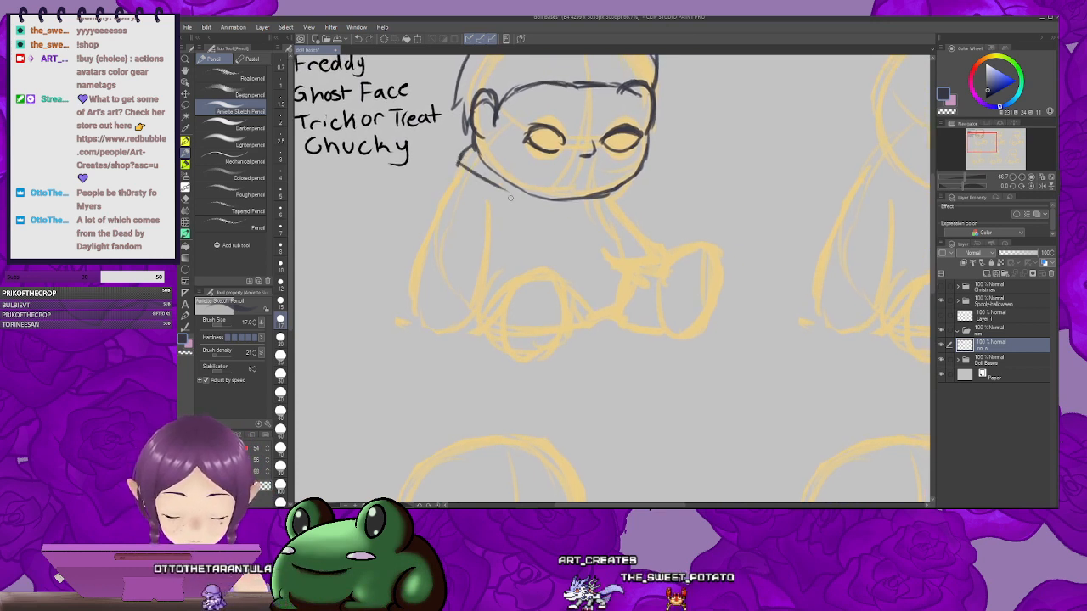
left_click_drag(469, 152, 534, 214)
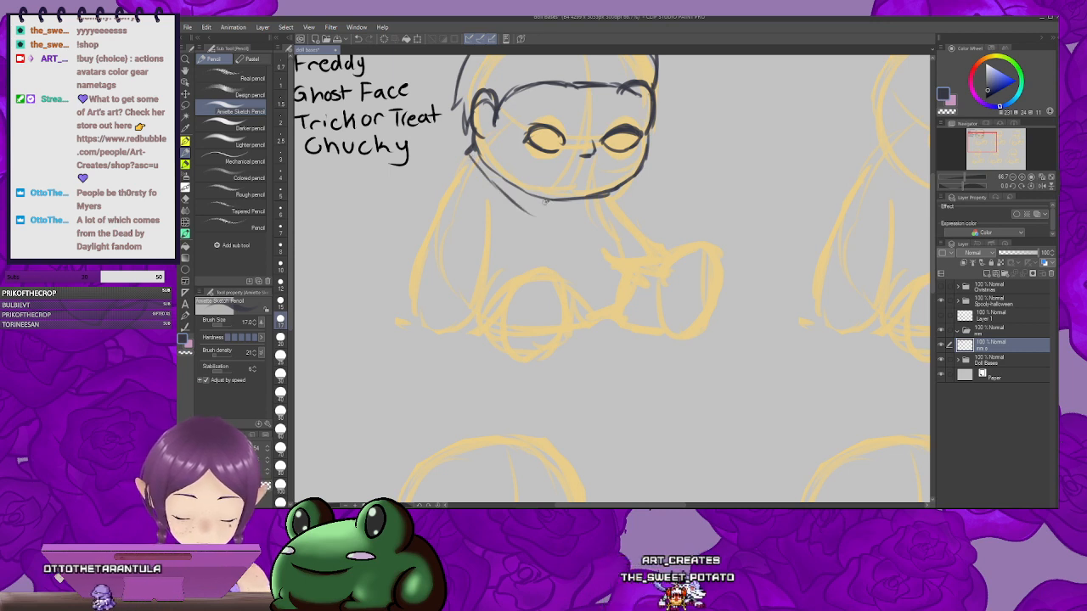
mouse_move(543, 208)
left_mouse_down()
mouse_move(529, 204)
mouse_move(550, 211)
left_mouse_up()
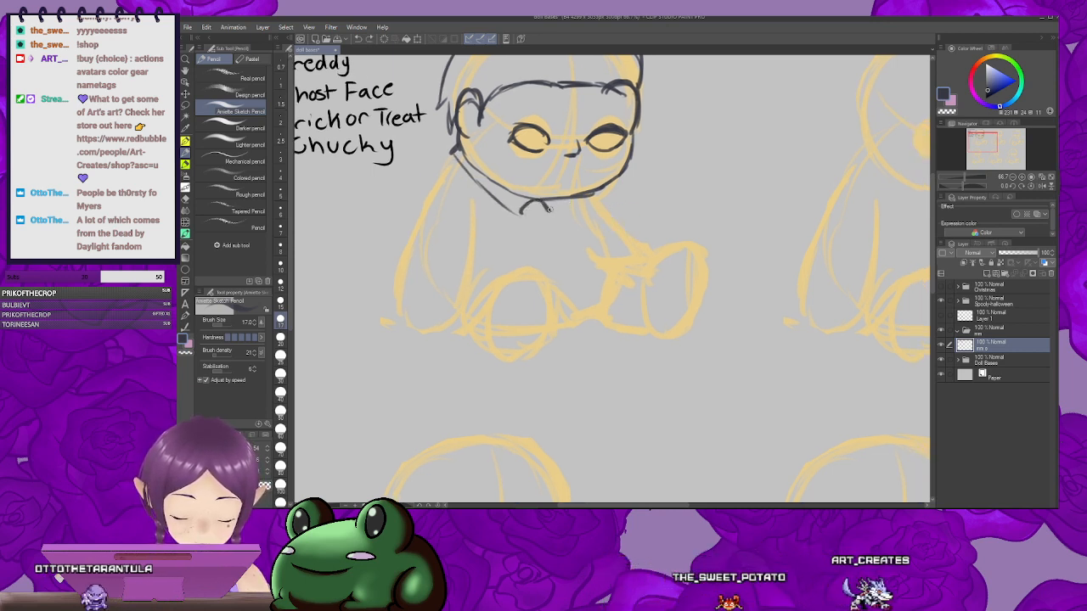
mouse_move(582, 204)
left_mouse_down()
mouse_move(631, 166)
mouse_move(622, 215)
mouse_move(631, 206)
mouse_move(619, 215)
left_mouse_up()
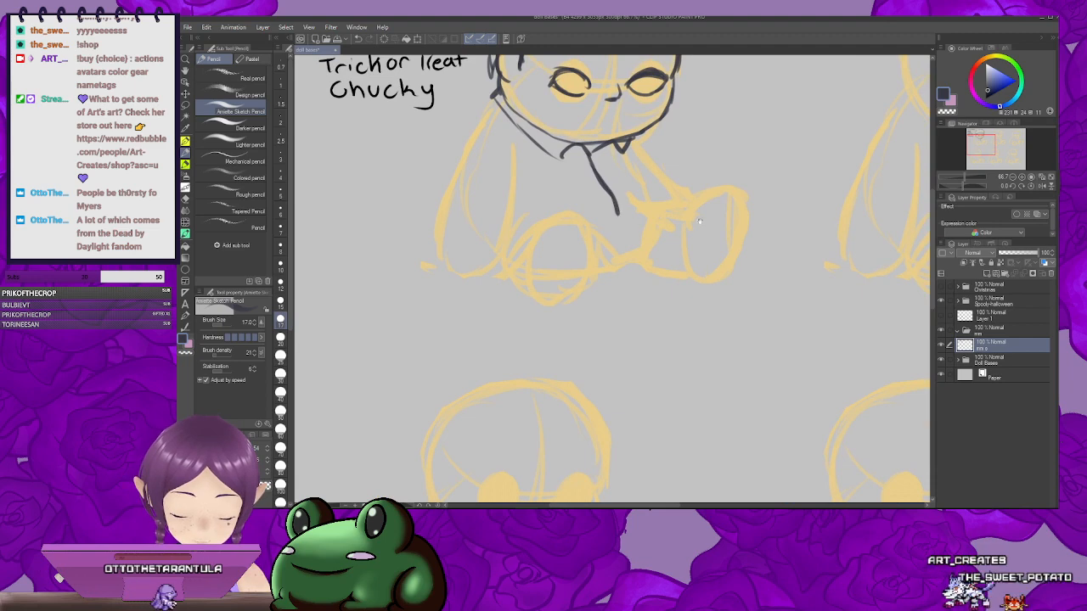
mouse_move(707, 220)
left_mouse_down()
mouse_move(616, 227)
mouse_move(639, 215)
mouse_move(619, 233)
left_mouse_up()
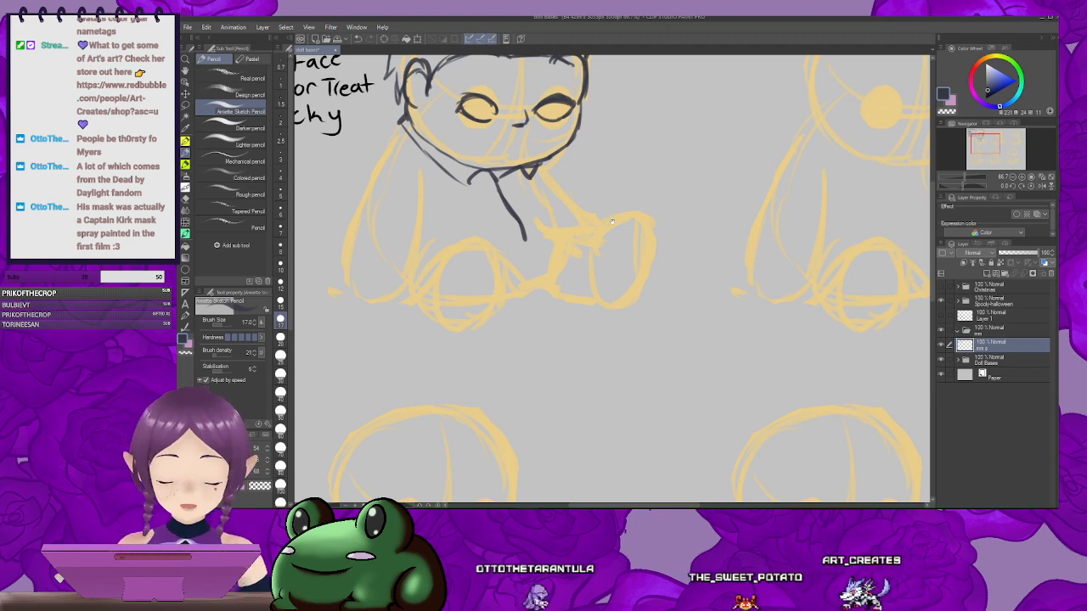
Step: Sketch the first doll's near sleeve from the shoulder down to a wide cuff, with a closing edge along its inner side
mouse_move(580, 180)
left_mouse_down()
mouse_move(717, 282)
mouse_move(713, 309)
mouse_move(692, 283)
mouse_move(688, 196)
mouse_move(622, 178)
left_mouse_up()
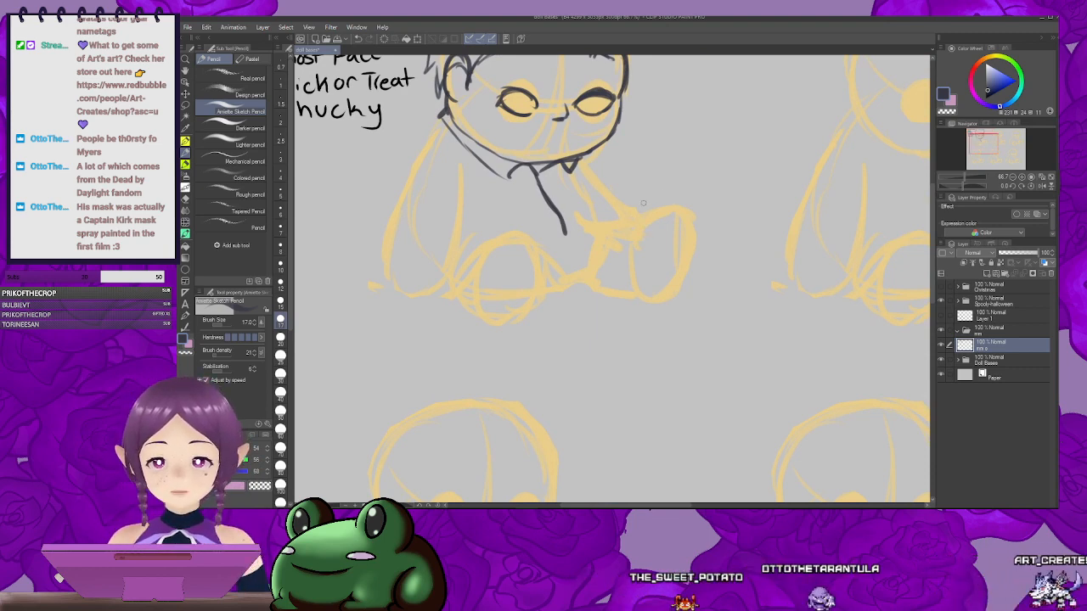
mouse_move(629, 247)
left_mouse_down()
mouse_move(671, 248)
mouse_move(667, 209)
left_mouse_up()
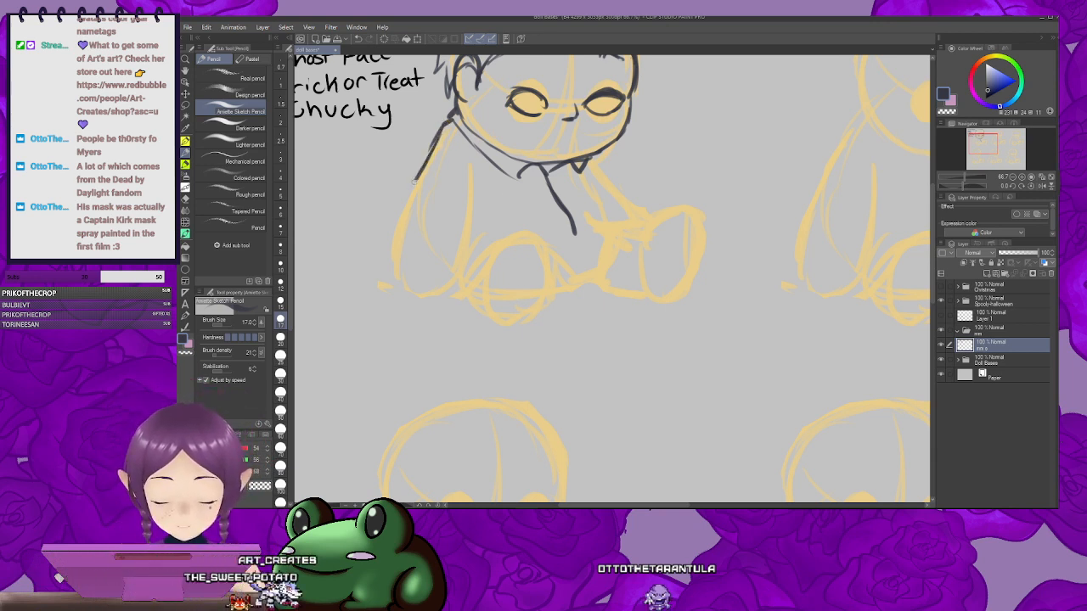
scroll(404, 204, "down", 1)
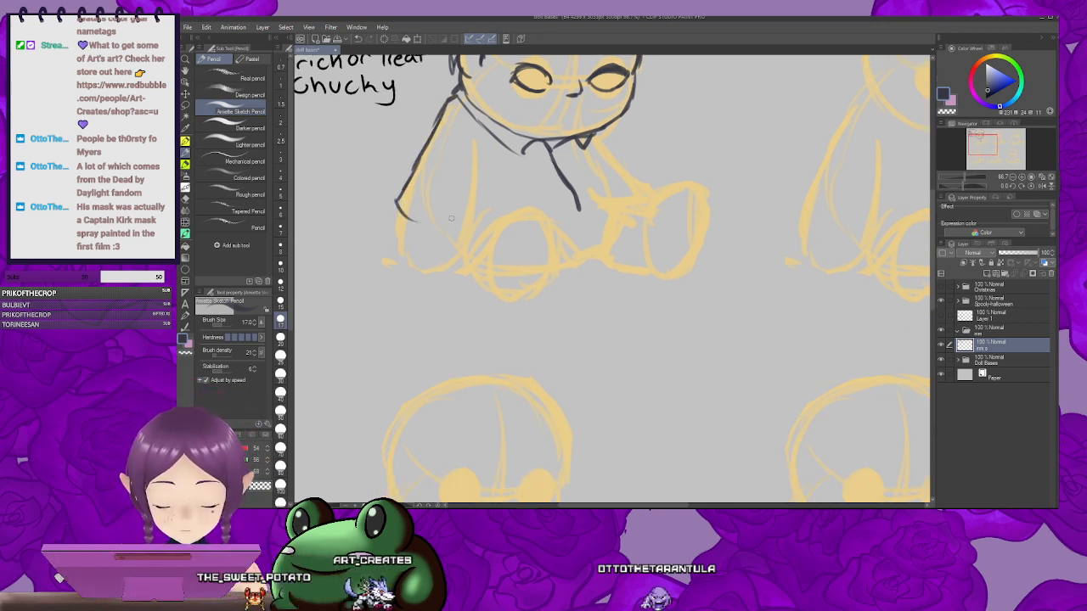
key("ctrl+z")
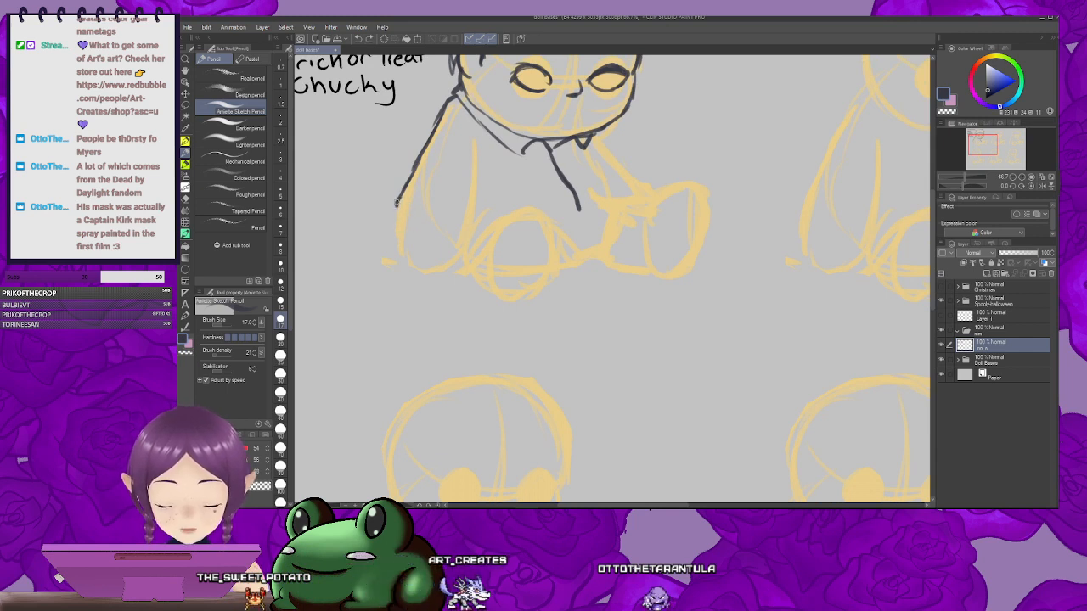
left_click_drag(406, 210, 396, 219)
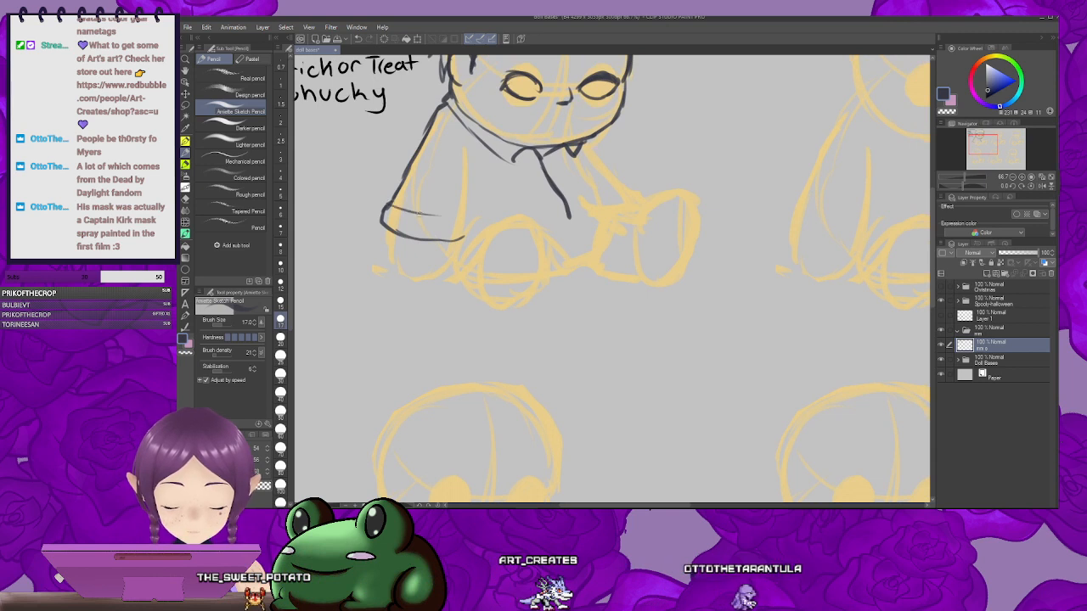
left_click_drag(466, 225, 456, 246)
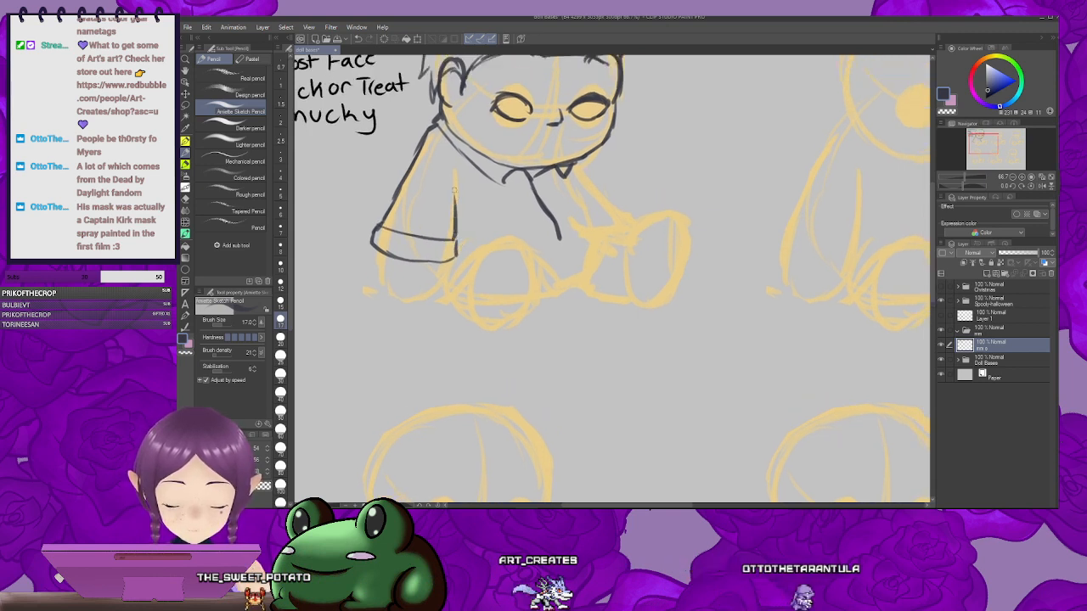
Step: Sketch the first doll's far sleeve with a small cuff at its wrist
left_click_drag(463, 163, 415, 179)
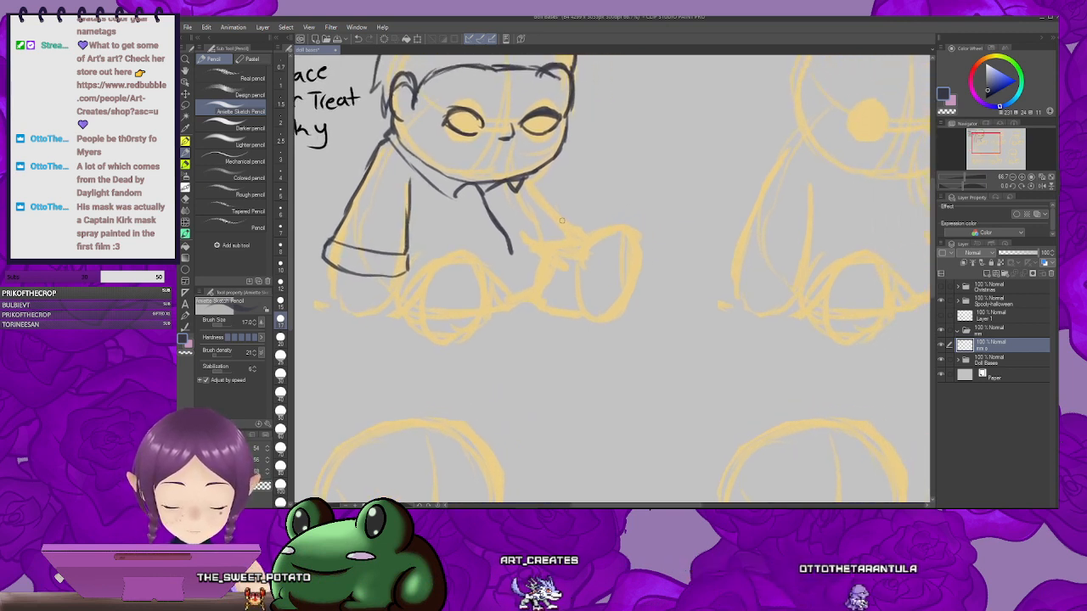
mouse_move(562, 220)
left_mouse_down()
mouse_move(541, 240)
mouse_move(571, 225)
mouse_move(568, 204)
mouse_move(573, 223)
mouse_move(561, 218)
left_mouse_up()
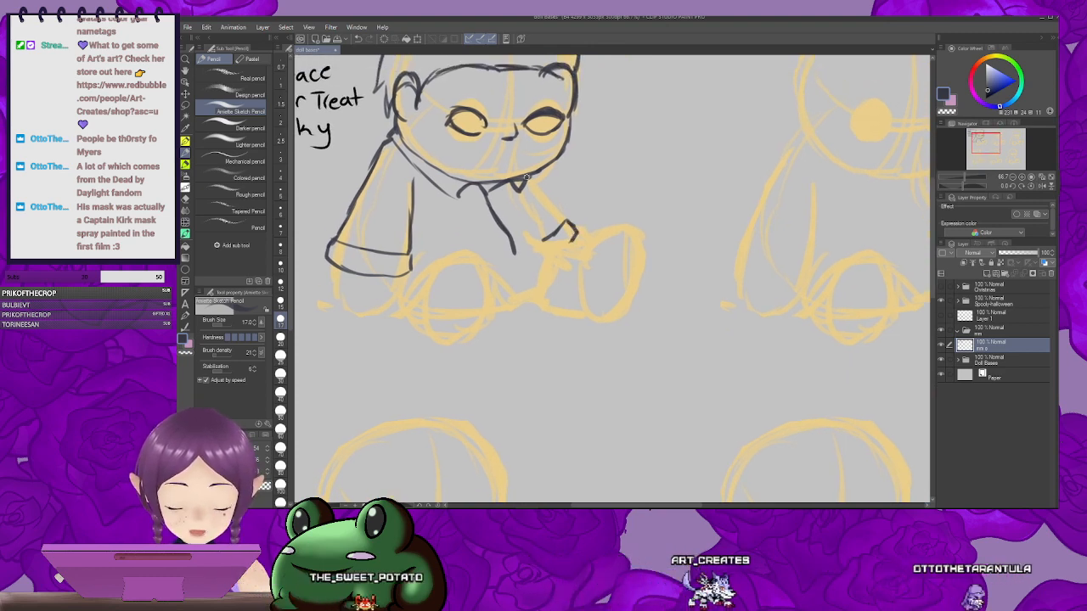
mouse_move(528, 180)
left_mouse_down()
mouse_move(567, 224)
mouse_move(547, 203)
mouse_move(578, 217)
mouse_move(607, 182)
mouse_move(551, 169)
mouse_move(585, 219)
mouse_move(600, 163)
mouse_move(609, 178)
mouse_move(629, 158)
mouse_move(665, 165)
mouse_move(613, 168)
left_mouse_up()
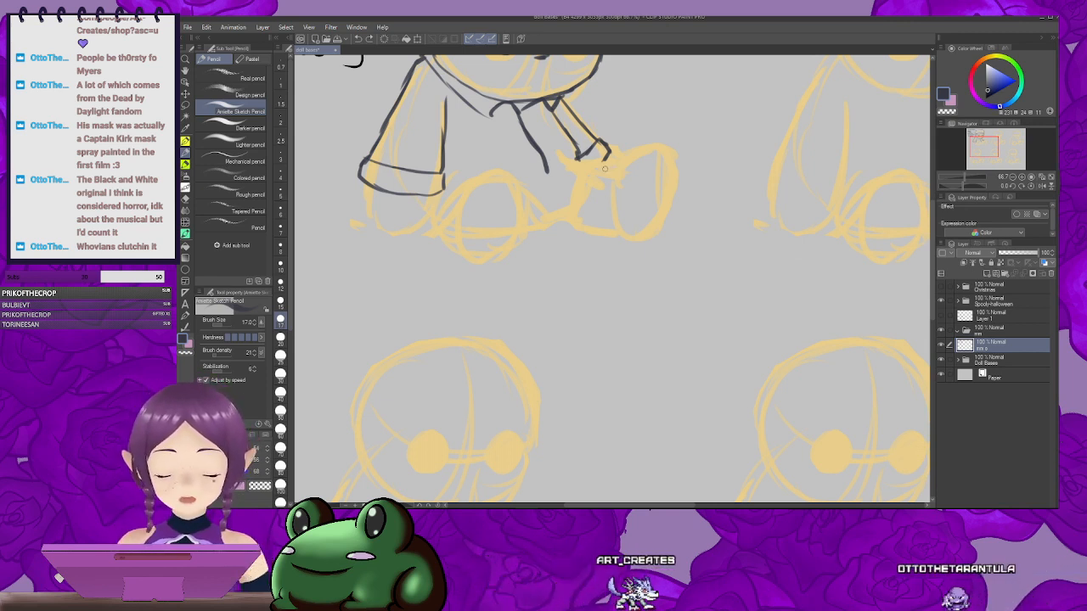
left_click_drag(605, 167, 601, 224)
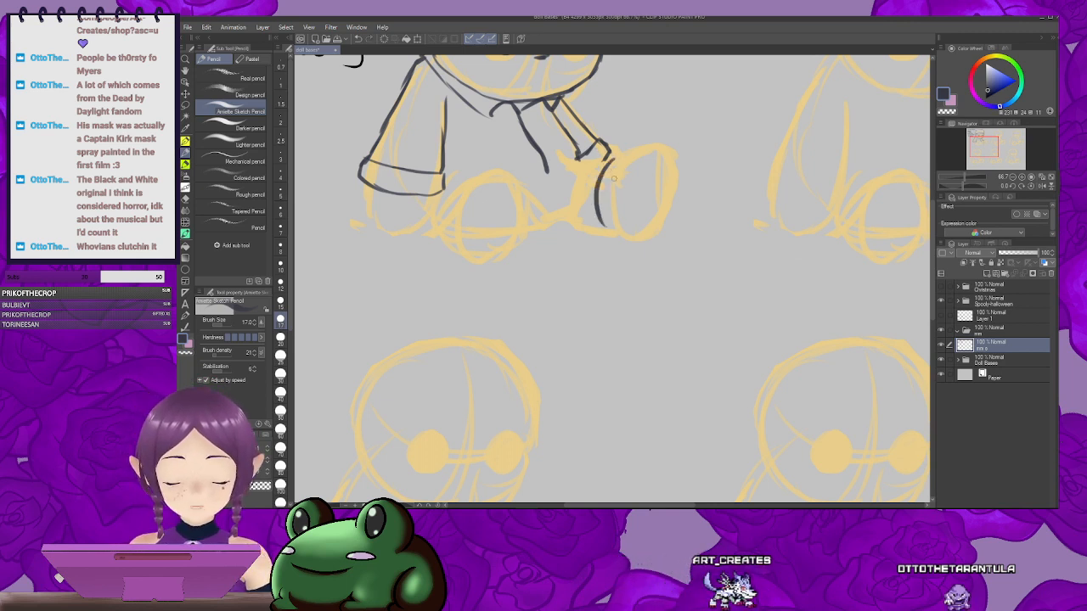
key("ctrl+z")
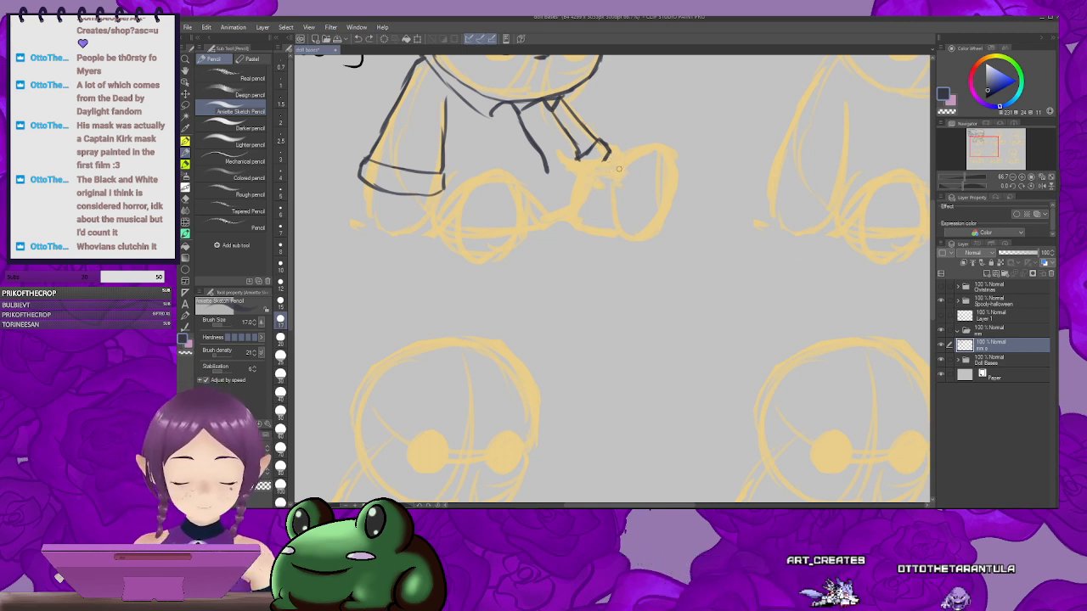
left_click_drag(612, 166, 612, 233)
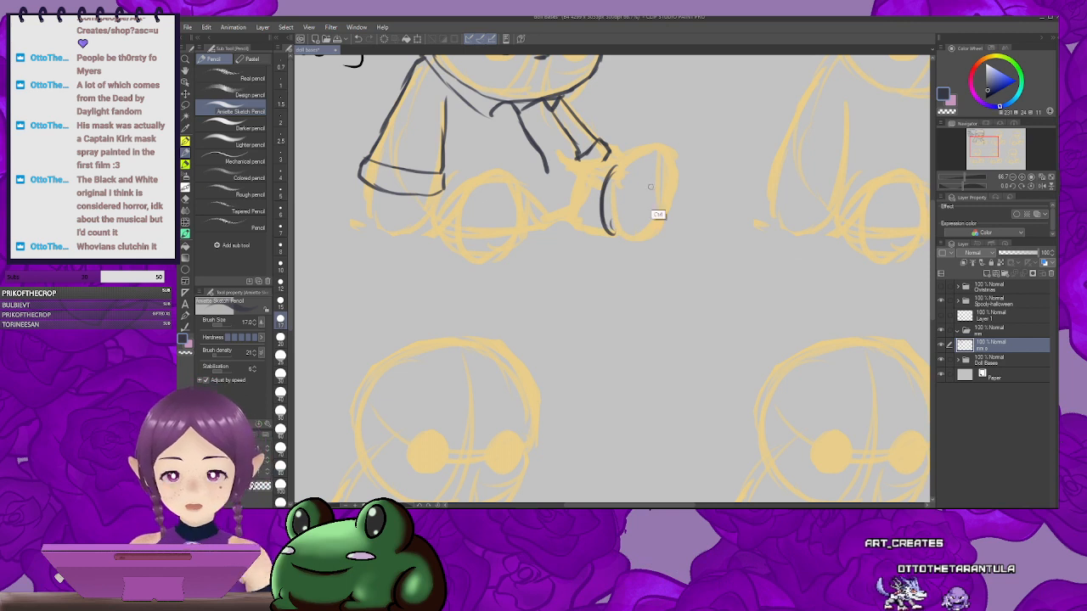
key("ctrl+z")
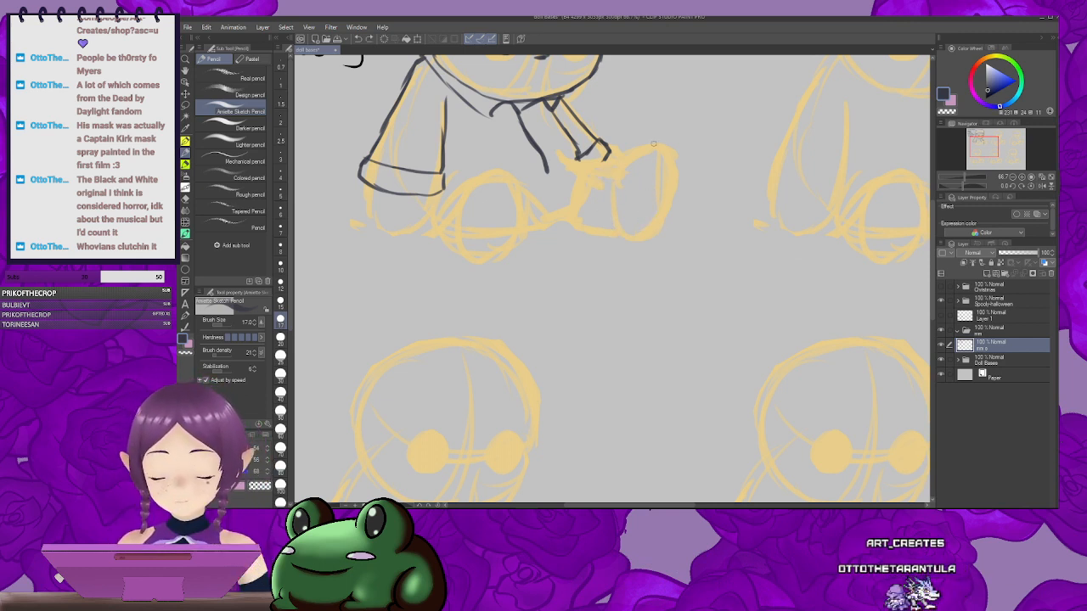
Step: Outline the first doll's far foot as an upright oval and draw the upper and lower leg edges joining it
mouse_move(626, 157)
left_mouse_down()
mouse_move(652, 146)
mouse_move(670, 181)
left_mouse_up()
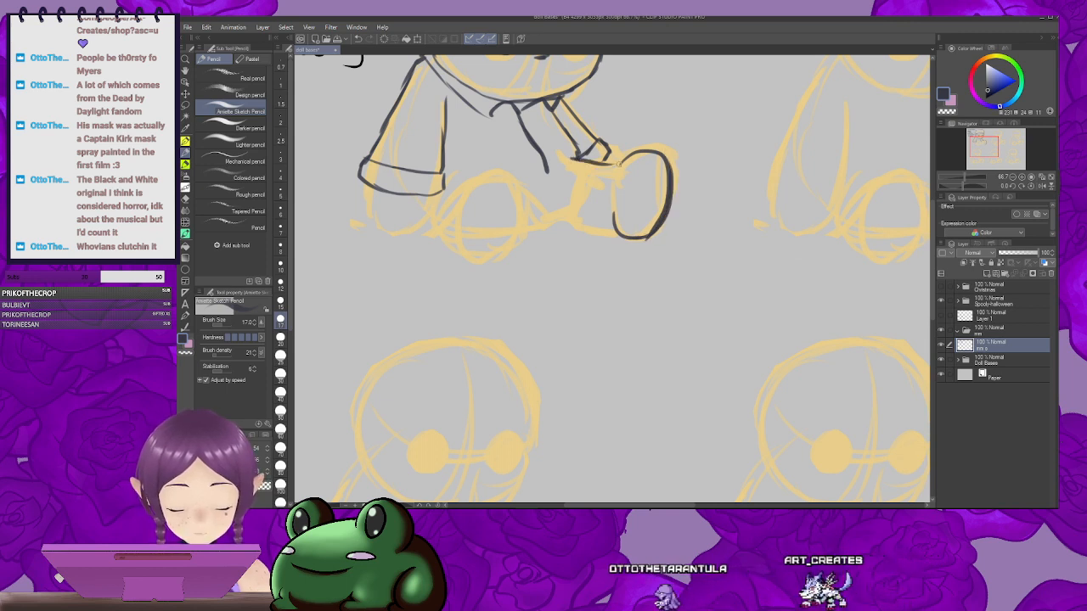
mouse_move(571, 157)
left_mouse_down()
mouse_move(617, 161)
mouse_move(619, 238)
left_mouse_up()
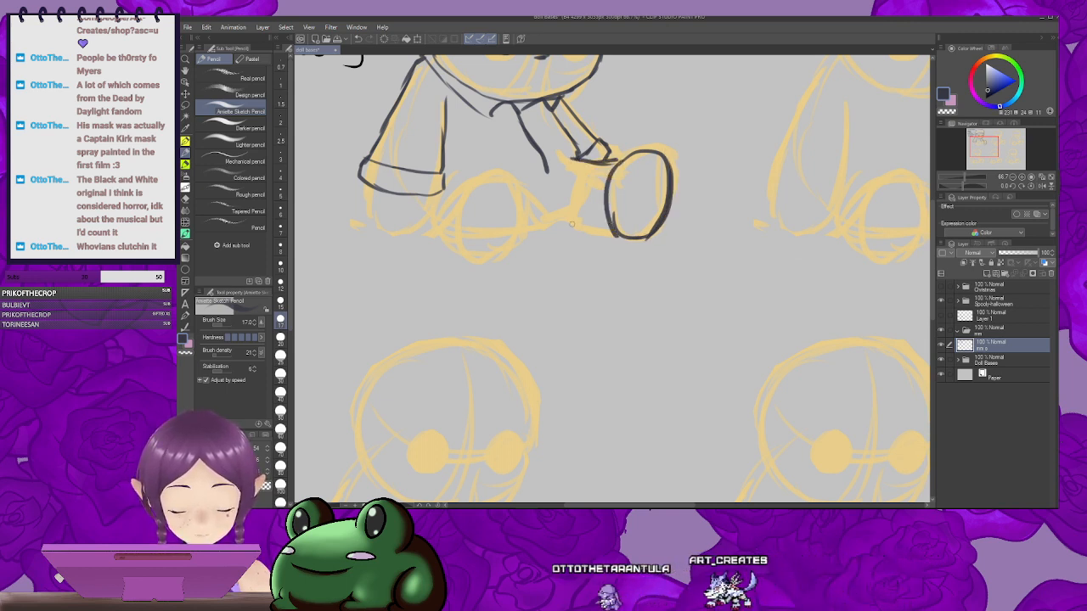
left_click_drag(532, 225, 616, 238)
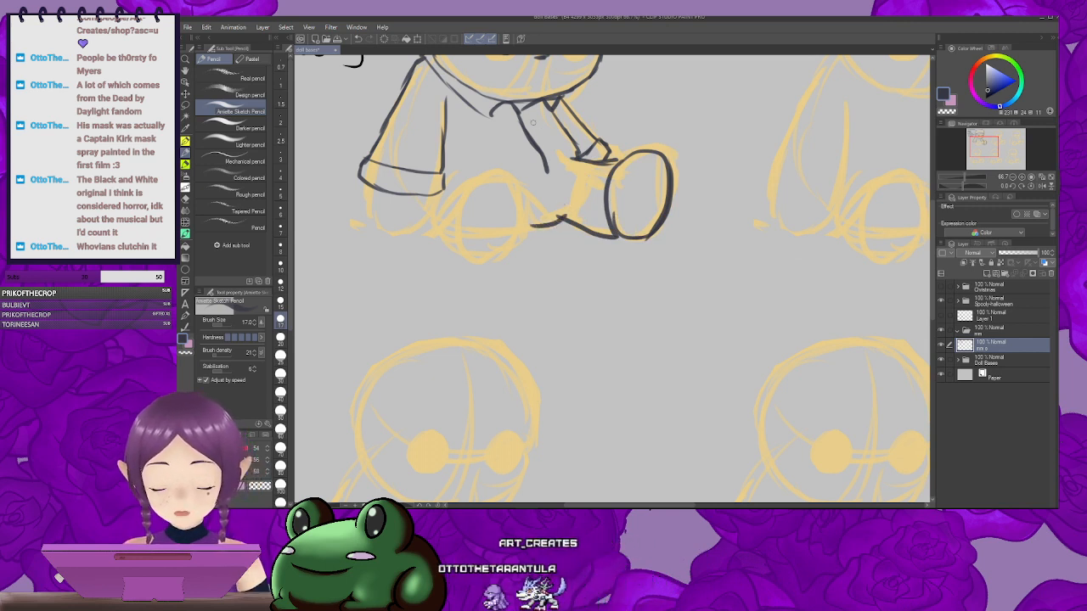
Step: Add three small buttons beside the chest opening and outline the first doll's near foot and the hand below the wide cuff
left_click_drag(526, 121, 549, 156)
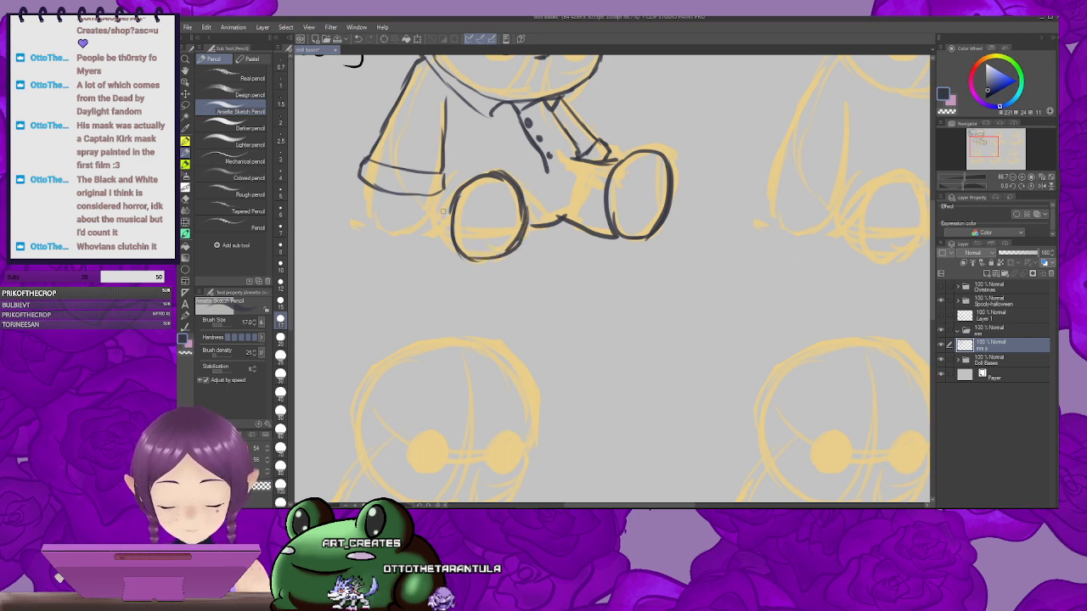
left_click_drag(443, 192, 435, 217)
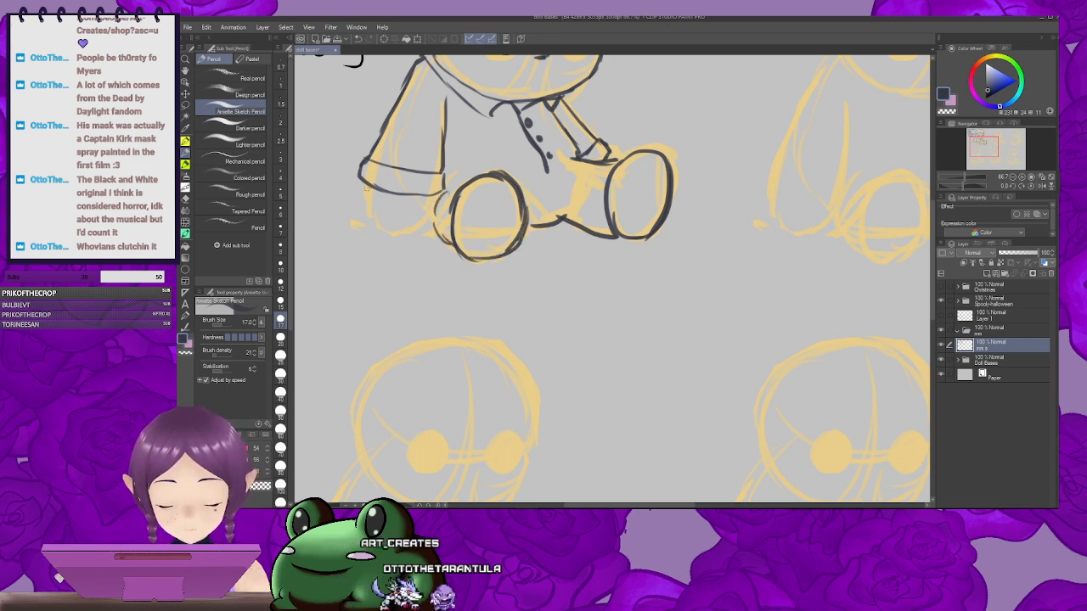
left_click_drag(367, 194, 433, 224)
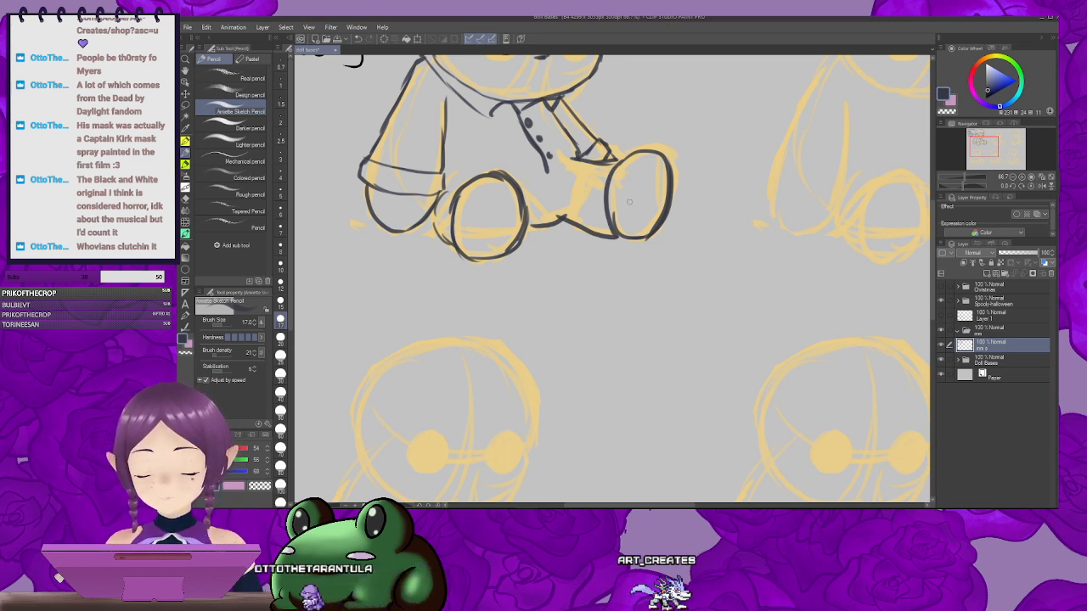
Step: Add a new layer, mirror the canvas view and sketch a knife in the first doll's near hand, pointing across its foot
mouse_move(622, 203)
left_mouse_down()
mouse_move(612, 300)
mouse_move(749, 215)
mouse_move(719, 223)
left_mouse_up()
left_click(985, 274)
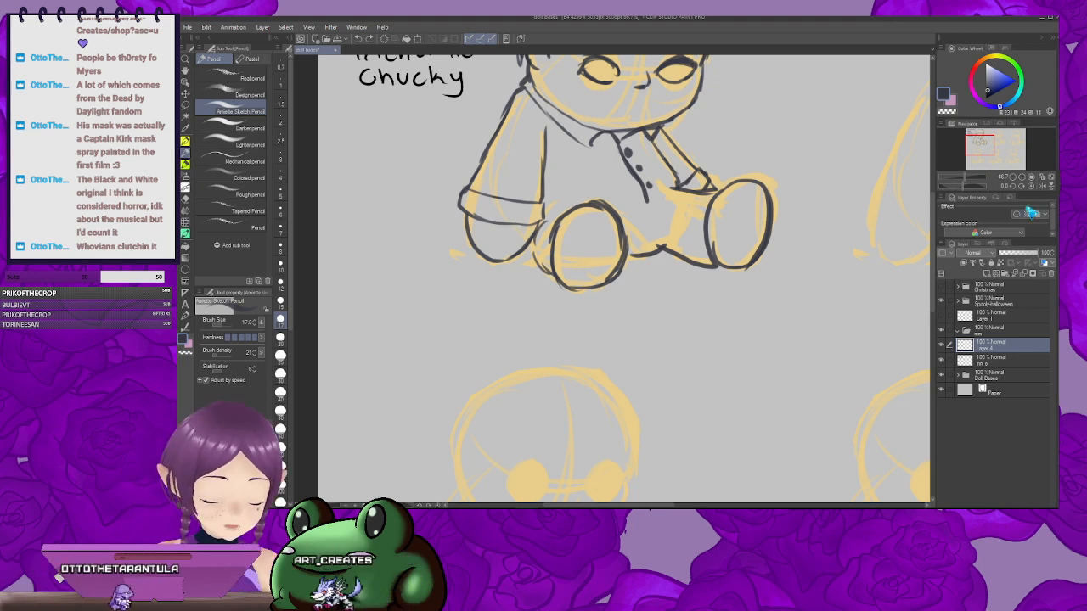
left_click(1041, 186)
left_click_drag(736, 240, 741, 227)
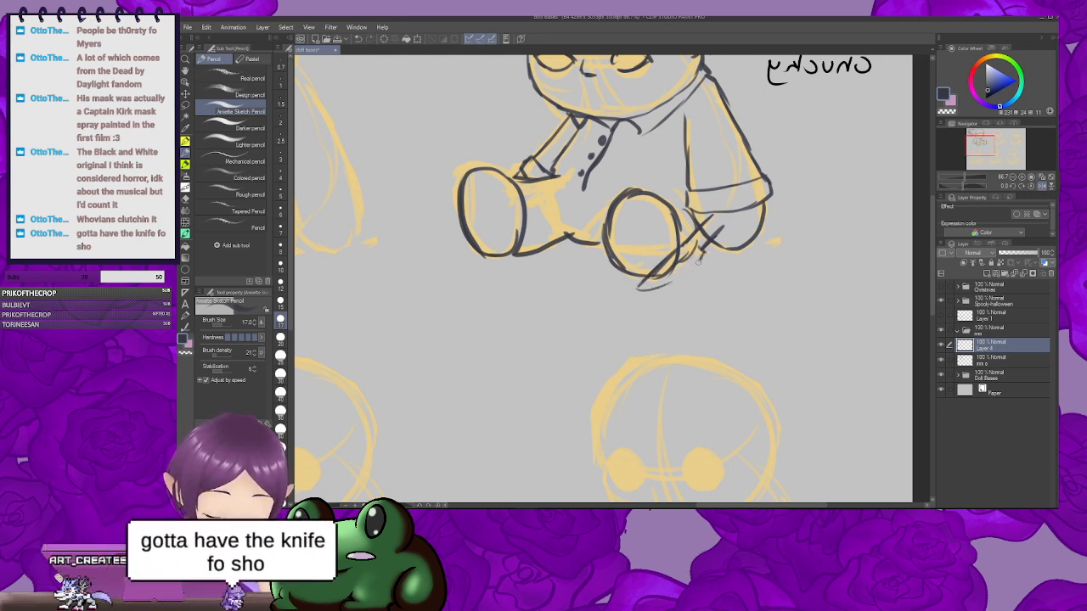
left_click_drag(698, 262, 654, 289)
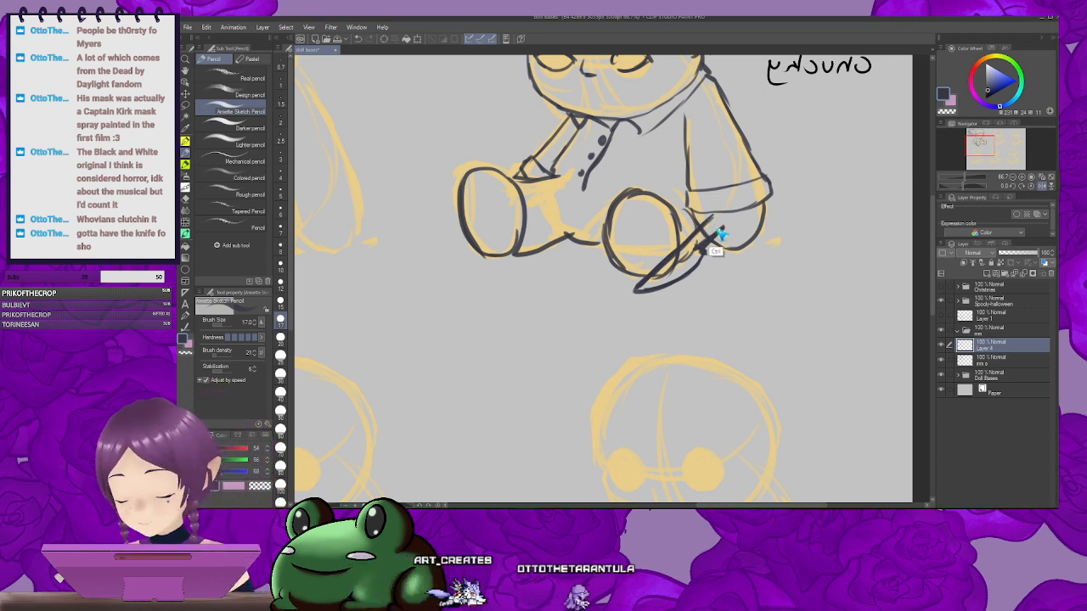
Step: Rotate and reposition the knife to fit the first doll's hand, and restore the unmirrored canvas view
left_click_drag(716, 235, 629, 299)
key("ctrl+t")
left_click_drag(679, 263, 726, 250)
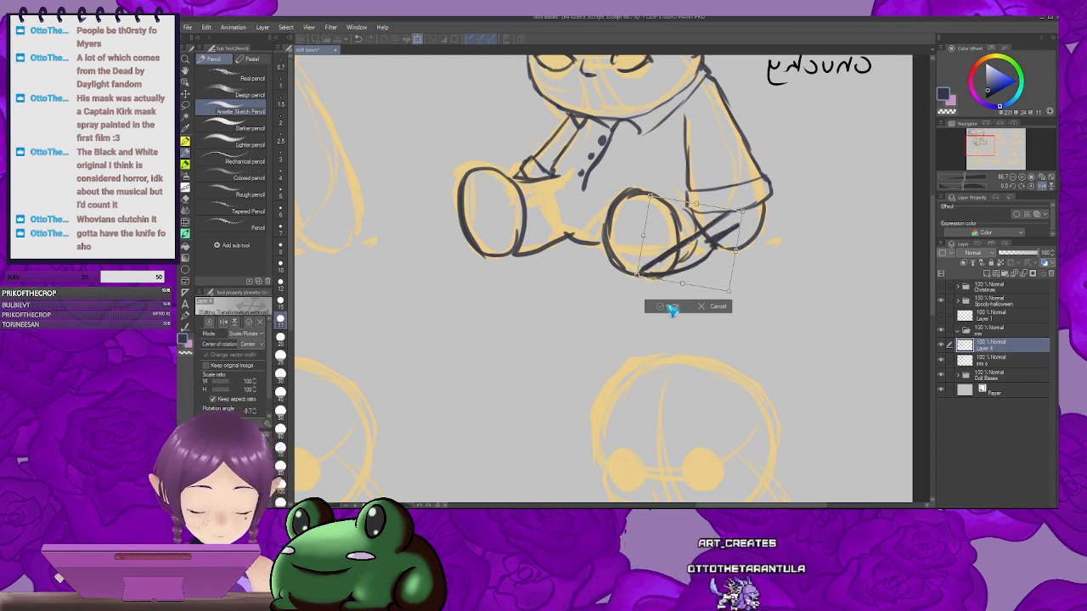
left_click(671, 307)
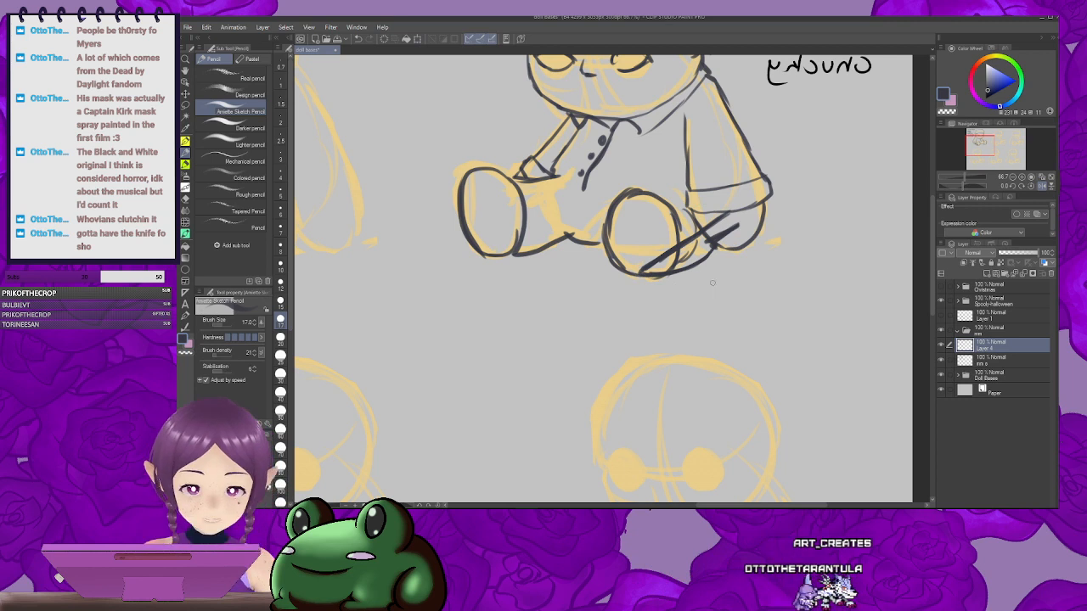
key("ctrl+t")
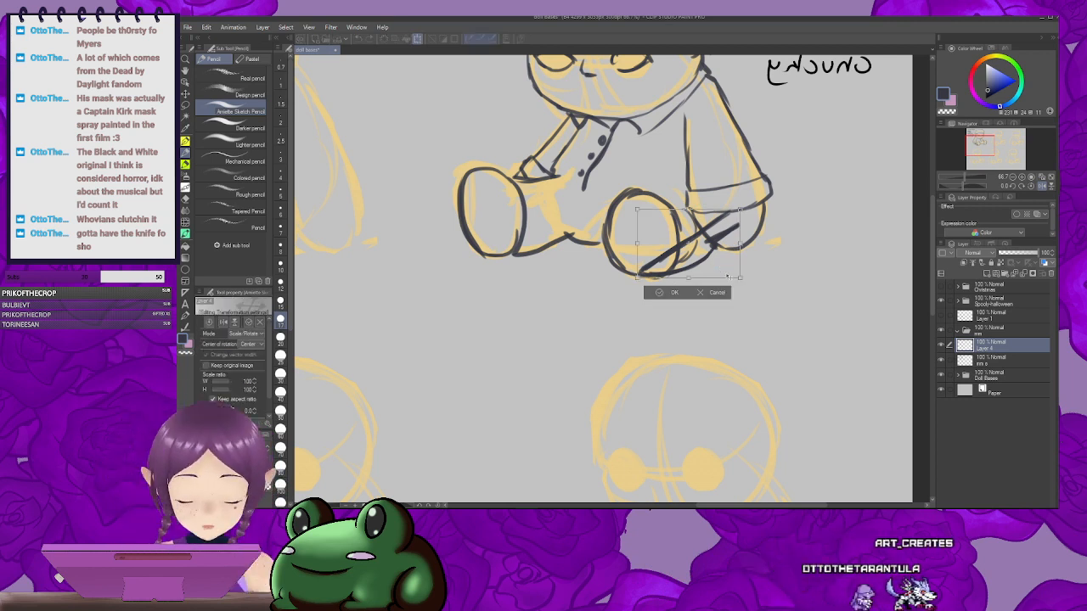
left_click_drag(645, 297, 646, 298)
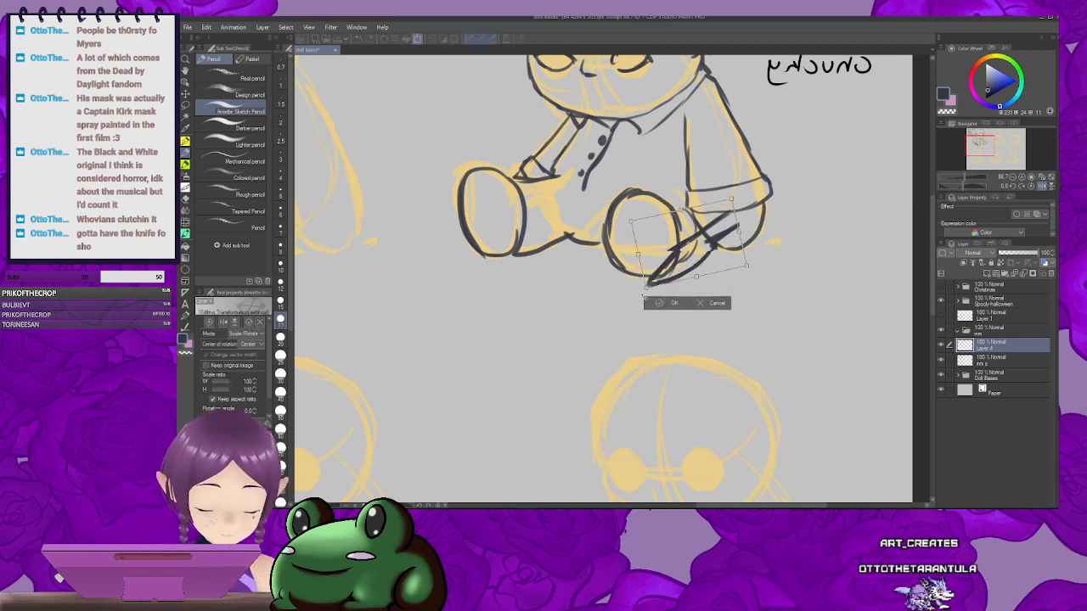
left_click(670, 304)
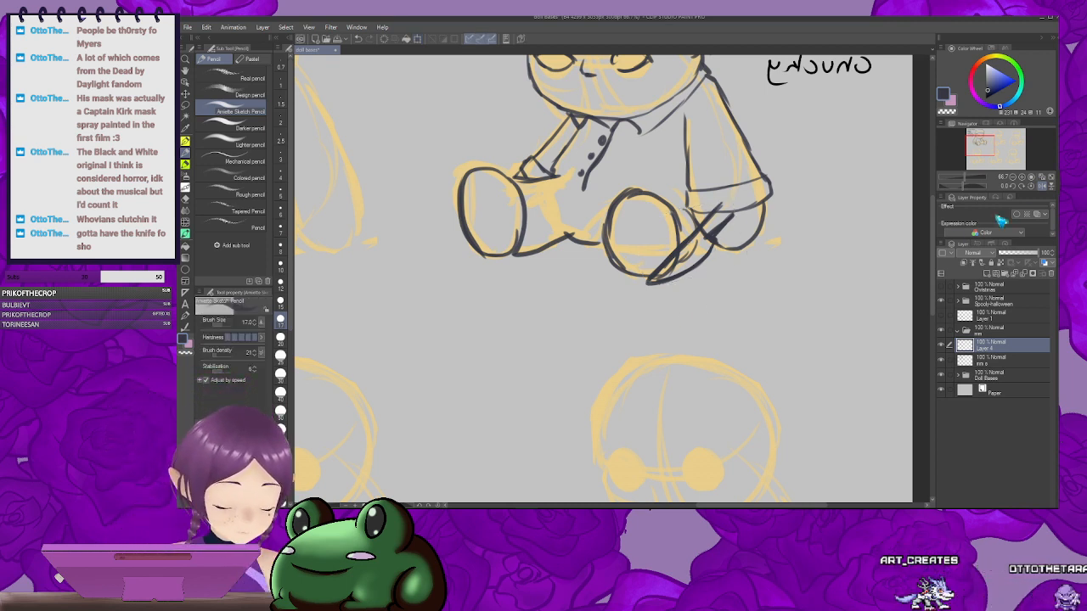
left_click(1044, 188)
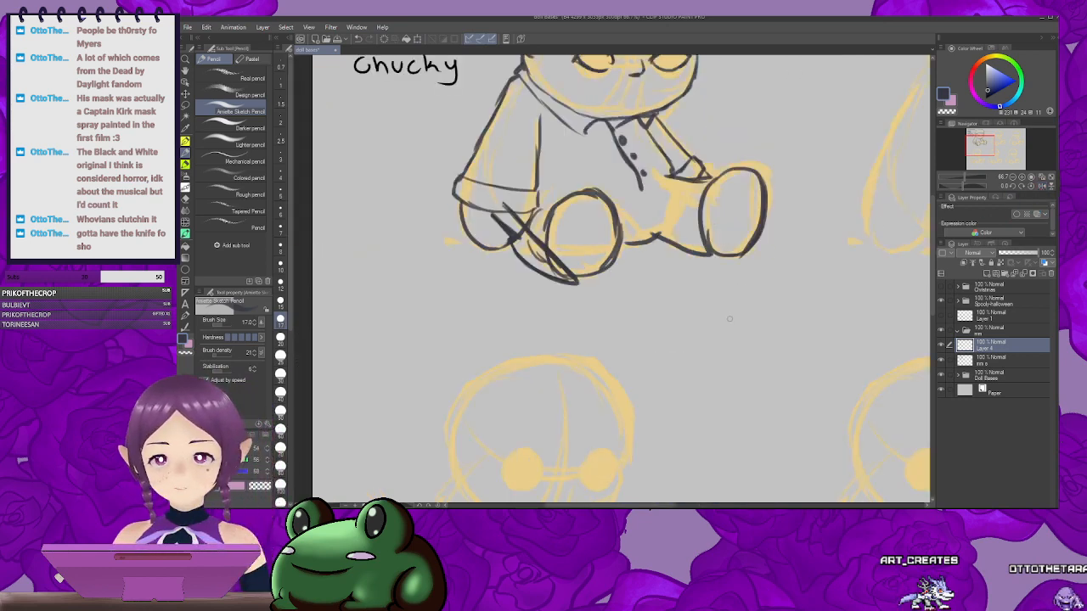
Step: Add a new layer above the Michael Myers sketch layers for the second doll and name it jason
scroll(745, 284, "down", 1)
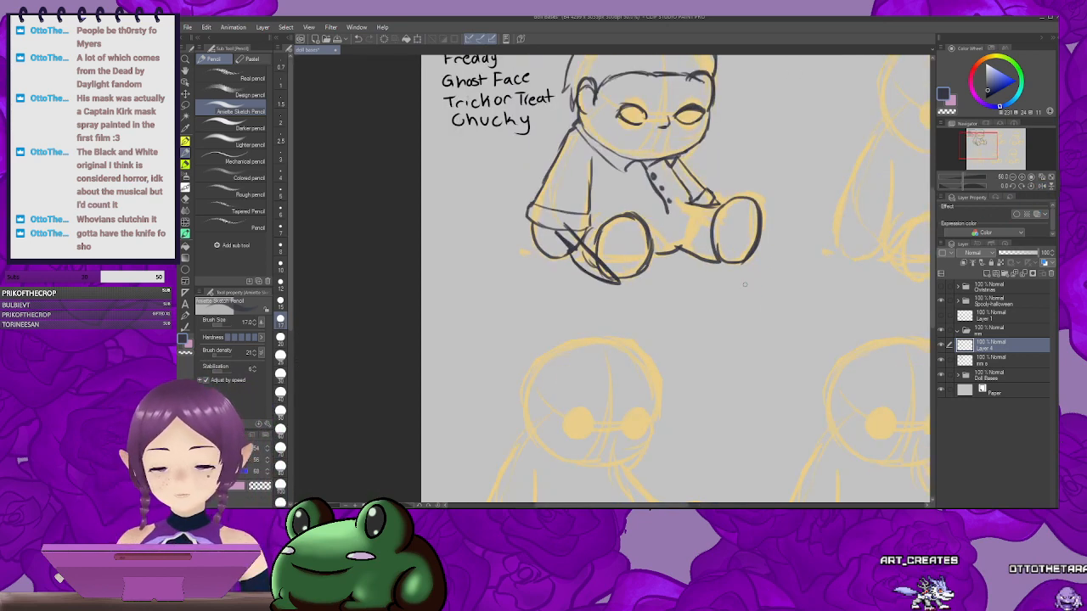
left_click_drag(783, 293, 714, 335)
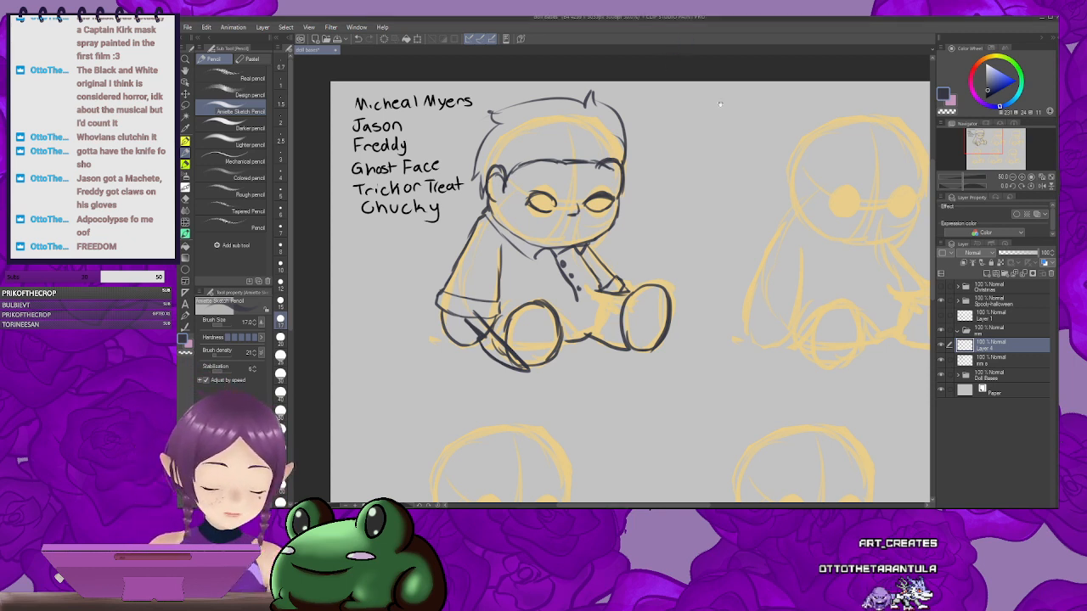
mouse_move(720, 104)
left_mouse_down()
mouse_move(586, 100)
mouse_move(501, 117)
mouse_move(581, 134)
left_mouse_up()
left_click(989, 275)
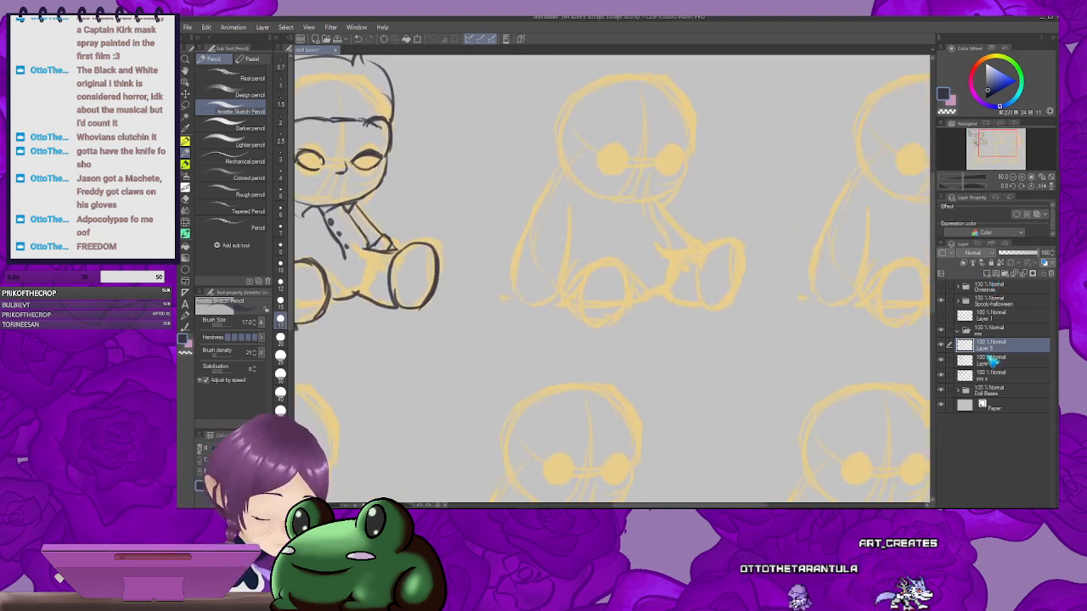
type("mm")
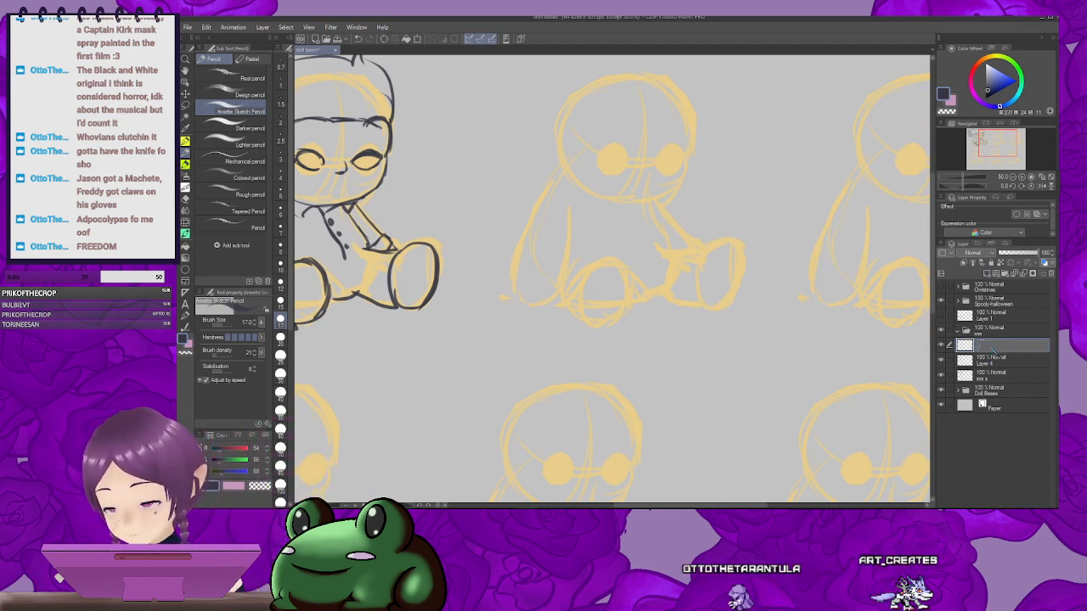
key("BackSpace")
key("BackSpace")
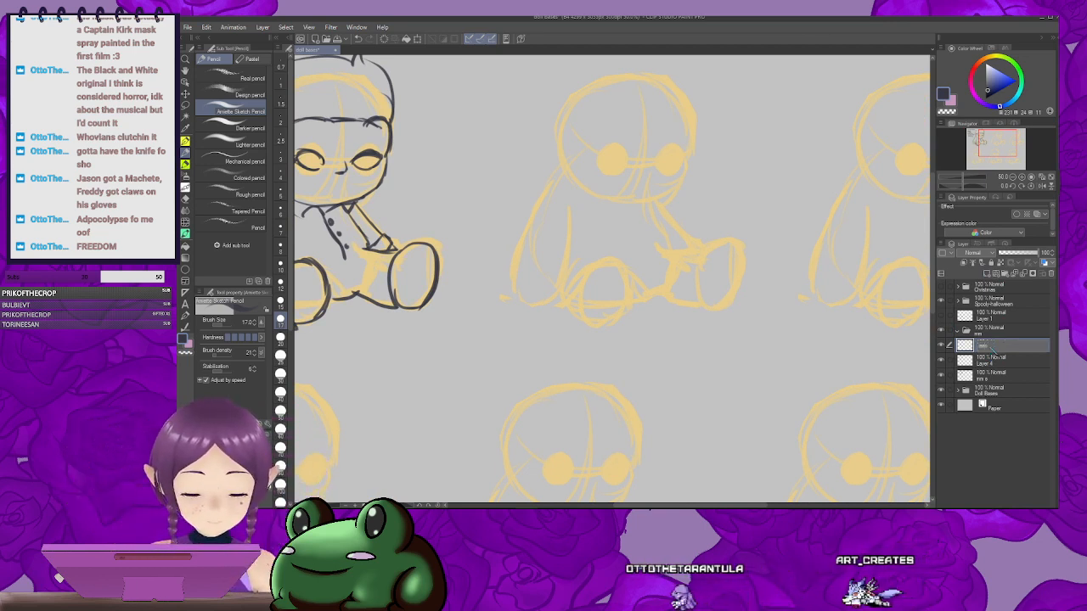
type("jason")
key("Return")
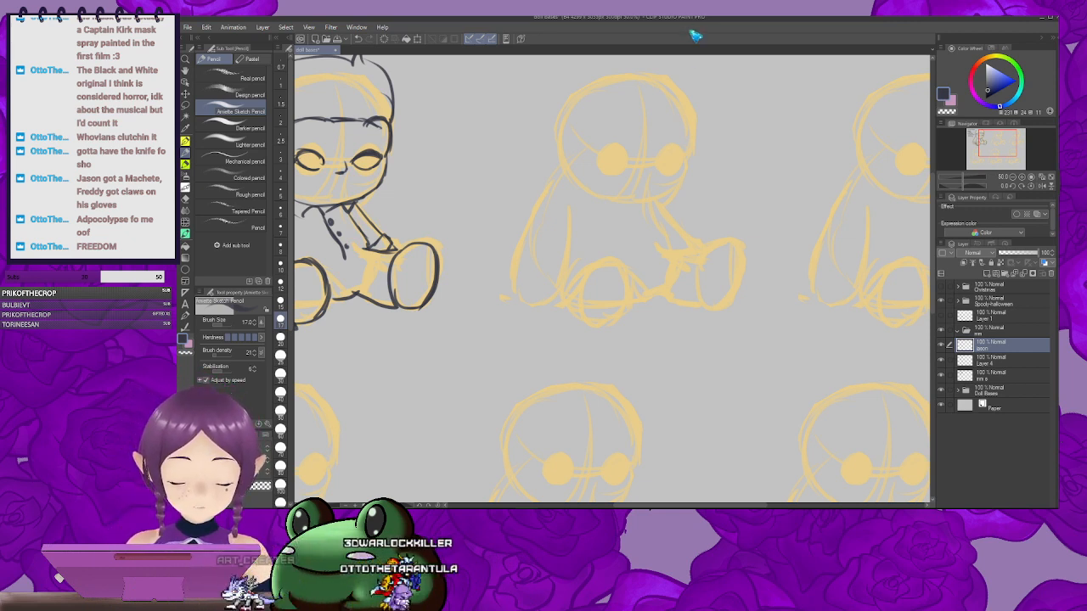
mouse_move(723, 155)
left_mouse_down()
mouse_move(675, 212)
mouse_move(701, 166)
left_mouse_up()
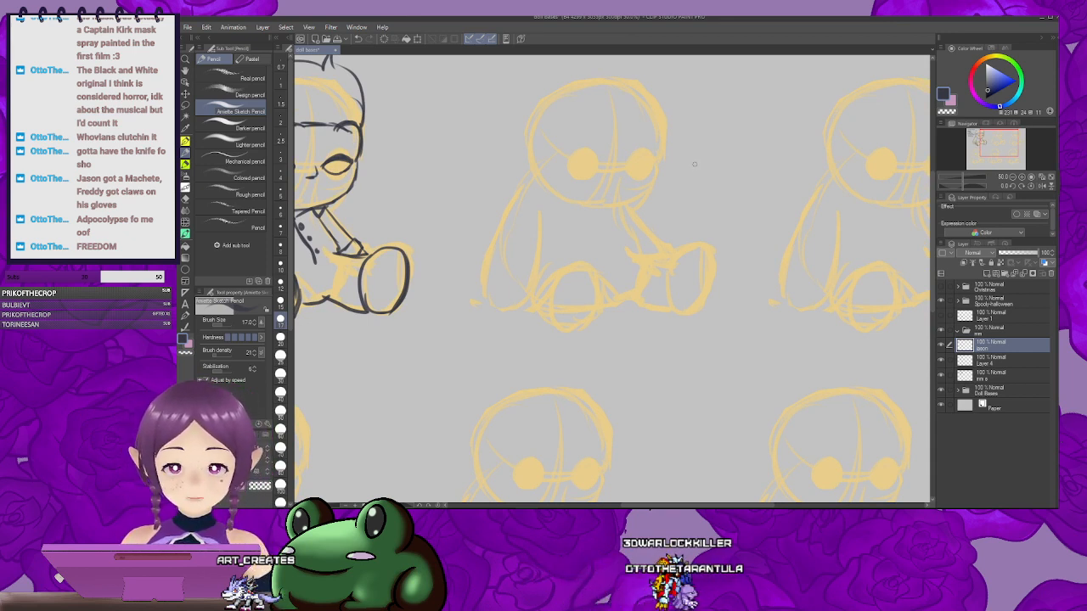
Step: Sketch a rounded hockey mask outline over the front of the second doll's head, closing it under the chin
left_click_drag(695, 163, 718, 185)
mouse_move(678, 134)
left_mouse_down()
mouse_move(642, 107)
mouse_move(654, 105)
mouse_move(628, 109)
mouse_move(580, 165)
left_mouse_up()
mouse_move(628, 113)
left_mouse_down()
mouse_move(597, 129)
mouse_move(581, 173)
mouse_move(695, 124)
mouse_move(696, 175)
left_mouse_up()
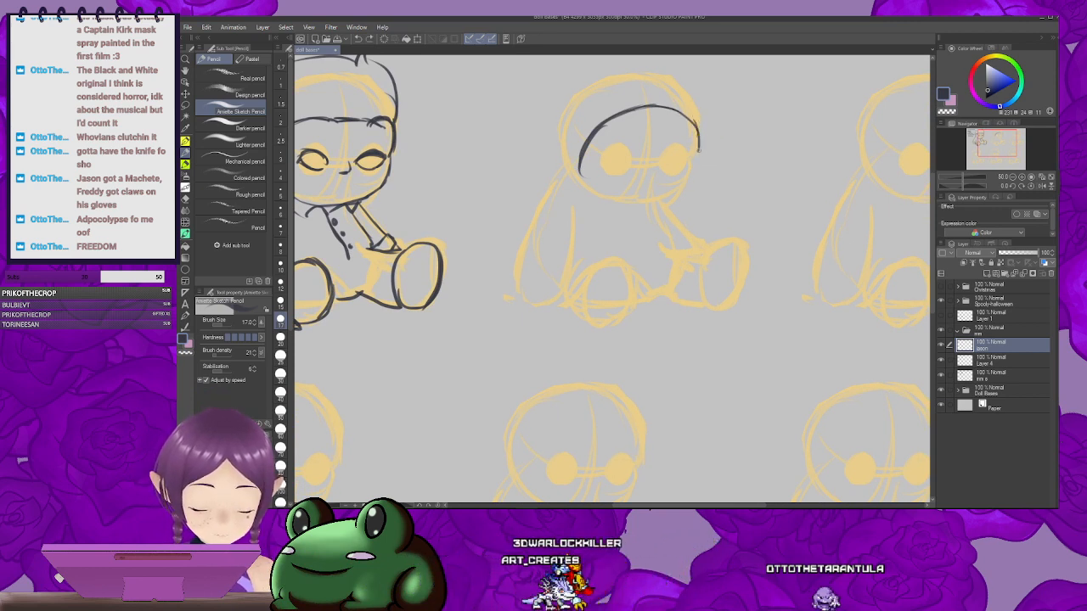
mouse_move(697, 160)
left_mouse_down()
mouse_move(704, 136)
mouse_move(688, 177)
mouse_move(670, 167)
left_mouse_up()
key("ctrl+z")
mouse_move(601, 146)
left_mouse_down()
mouse_move(604, 161)
mouse_move(669, 180)
mouse_move(656, 232)
left_mouse_up()
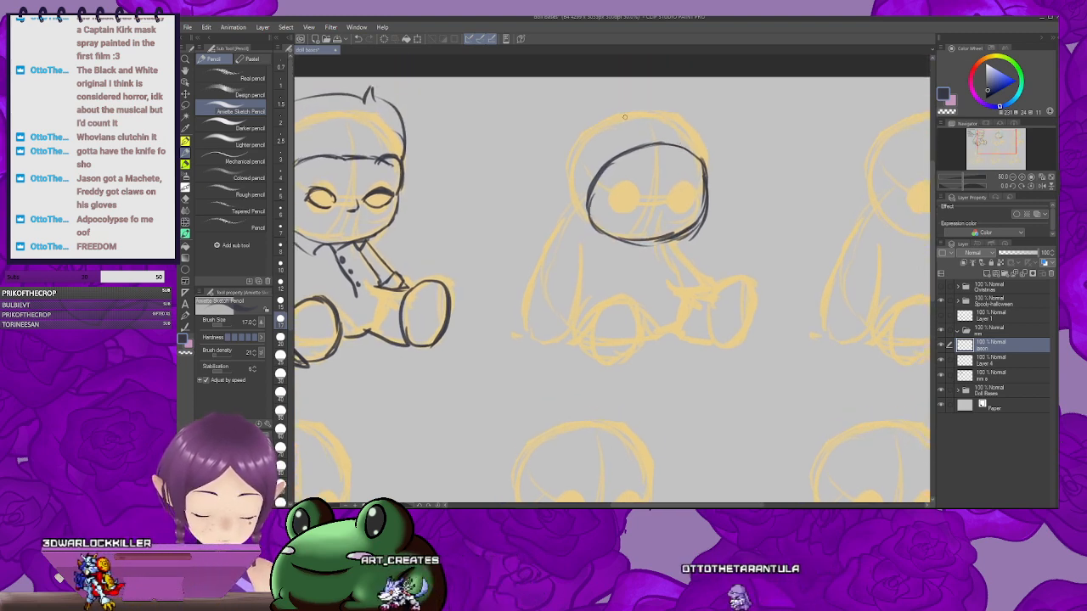
Step: Add the mask's straps over the top and side of the second doll's head, and outline the back of the head around them
mouse_move(618, 112)
left_mouse_down()
mouse_move(650, 142)
mouse_move(641, 109)
mouse_move(656, 127)
left_mouse_up()
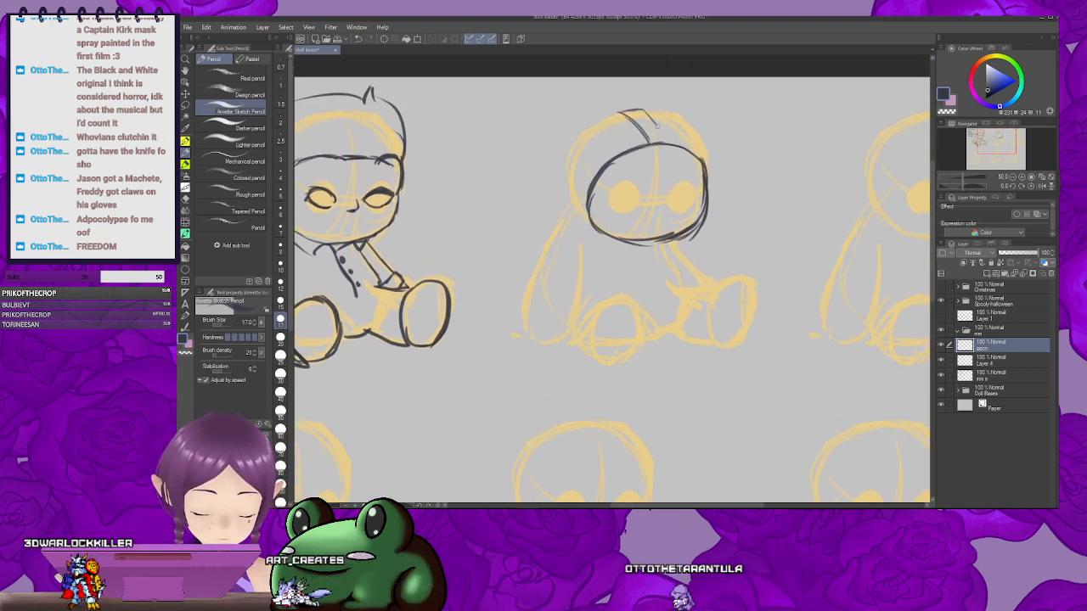
left_click_drag(597, 175, 618, 156)
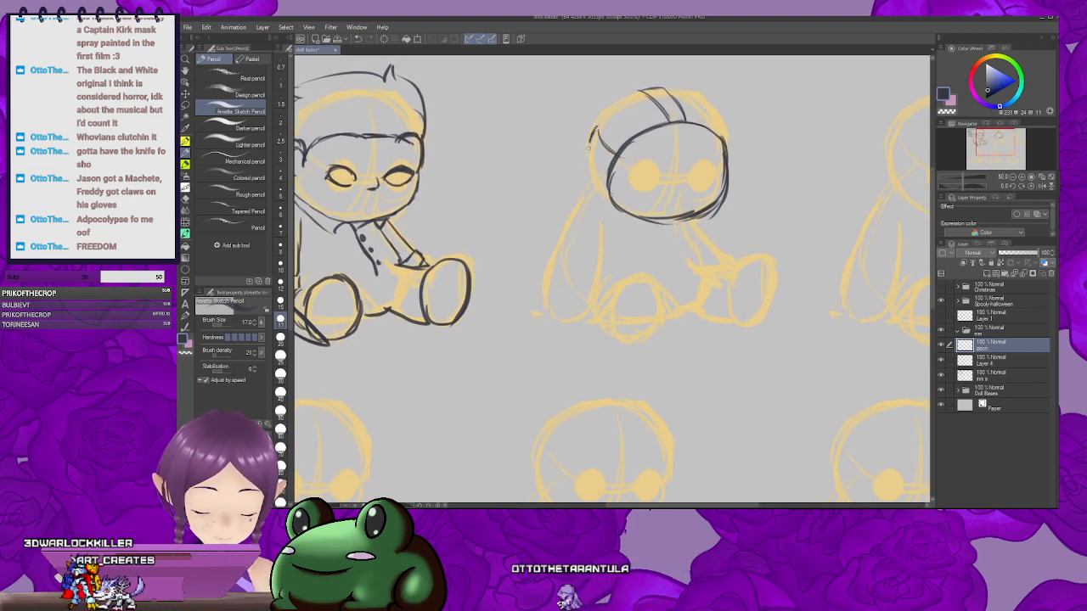
mouse_move(754, 142)
left_mouse_down()
mouse_move(728, 156)
mouse_move(746, 150)
left_mouse_up()
mouse_move(623, 112)
left_mouse_down()
mouse_move(614, 121)
mouse_move(653, 120)
mouse_move(638, 105)
left_mouse_up()
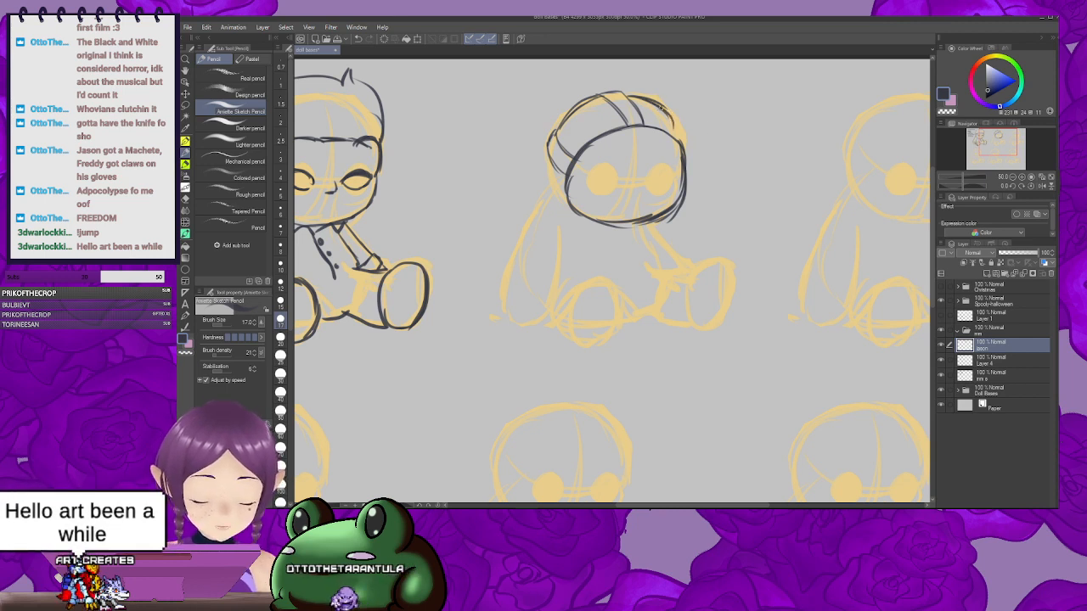
left_click_drag(679, 138, 691, 109)
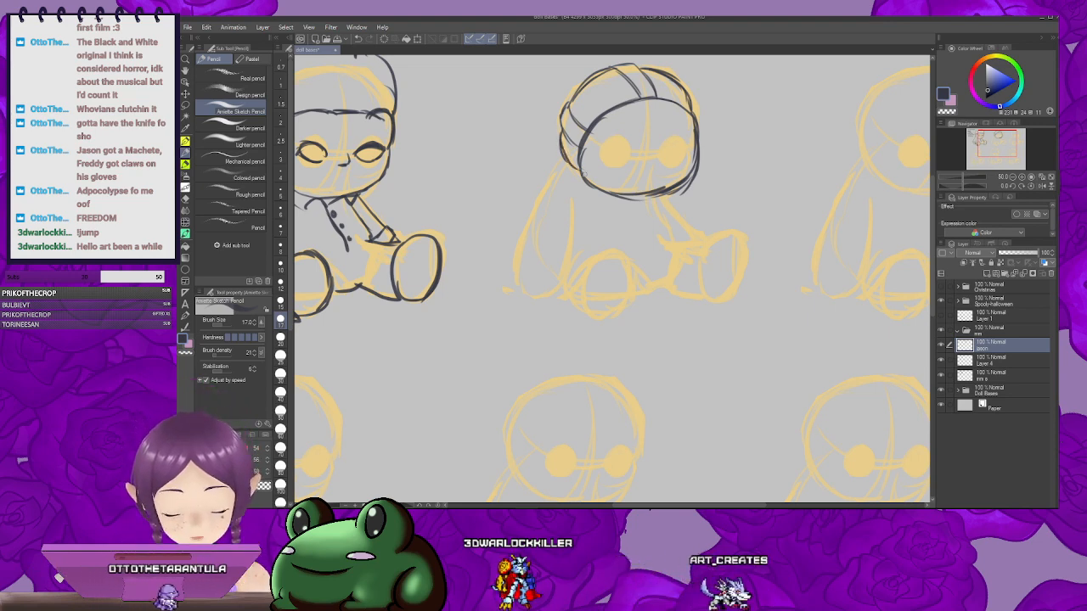
mouse_move(750, 224)
left_mouse_down()
mouse_move(770, 159)
mouse_move(741, 205)
left_mouse_up()
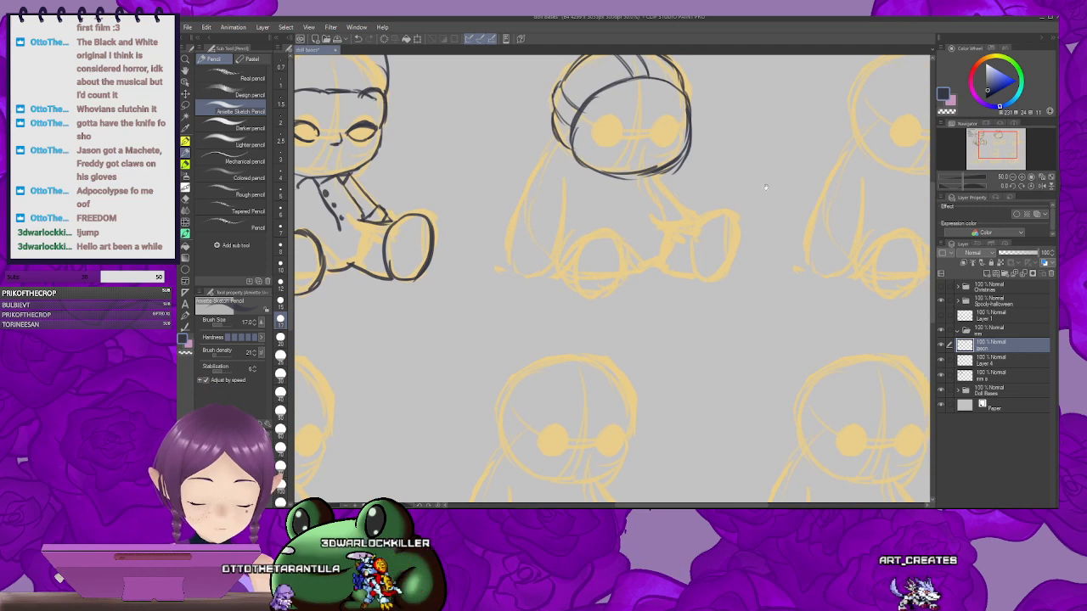
mouse_move(740, 144)
left_mouse_down()
mouse_move(729, 155)
mouse_move(679, 144)
mouse_move(635, 156)
left_mouse_up()
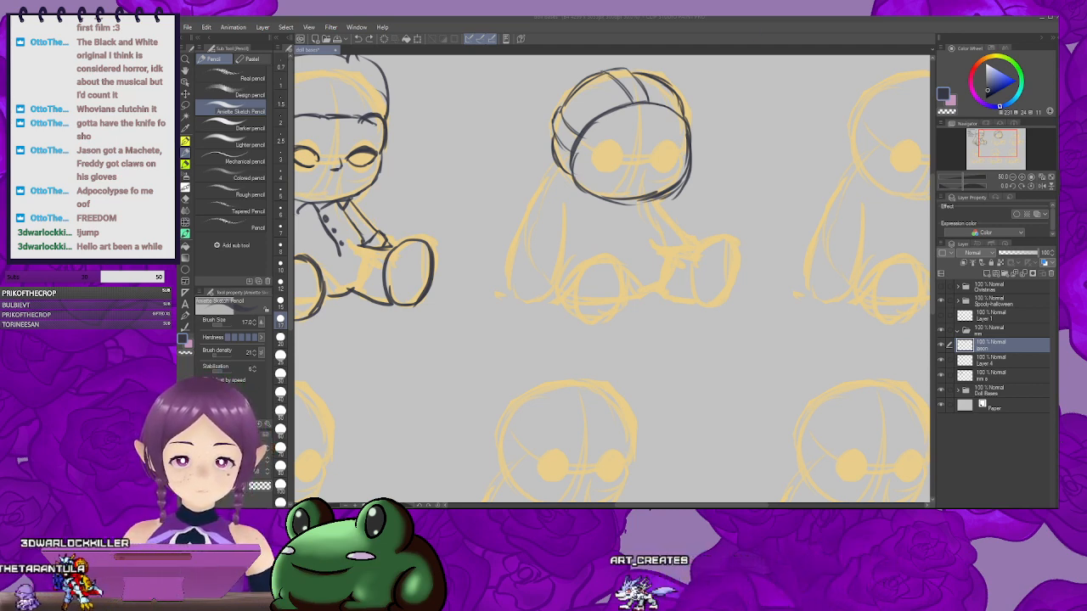
key("alt+Tab")
key("alt+Tab")
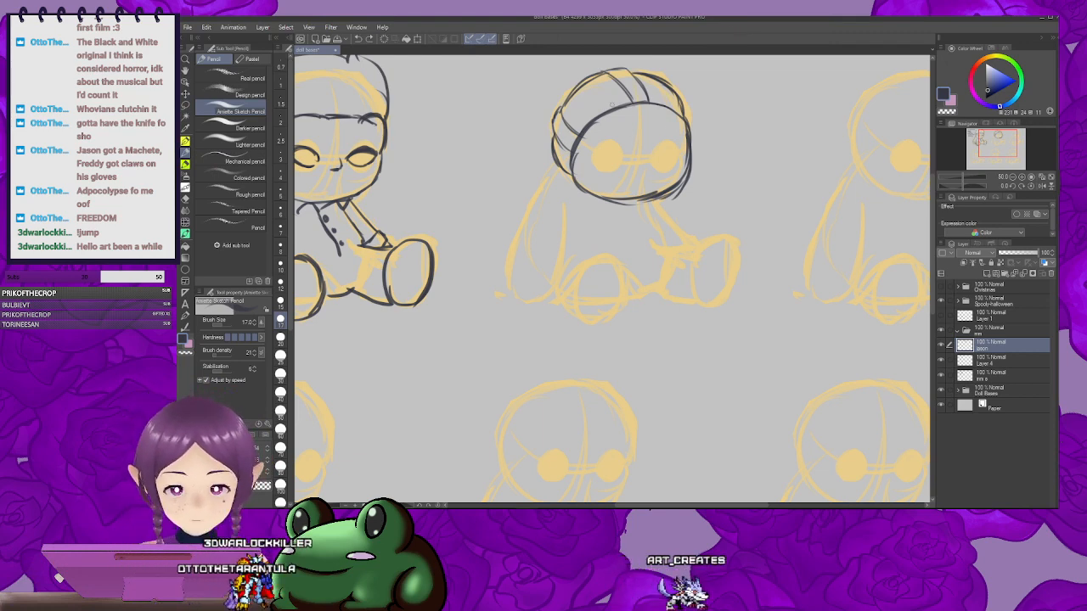
left_click_drag(638, 163, 667, 130)
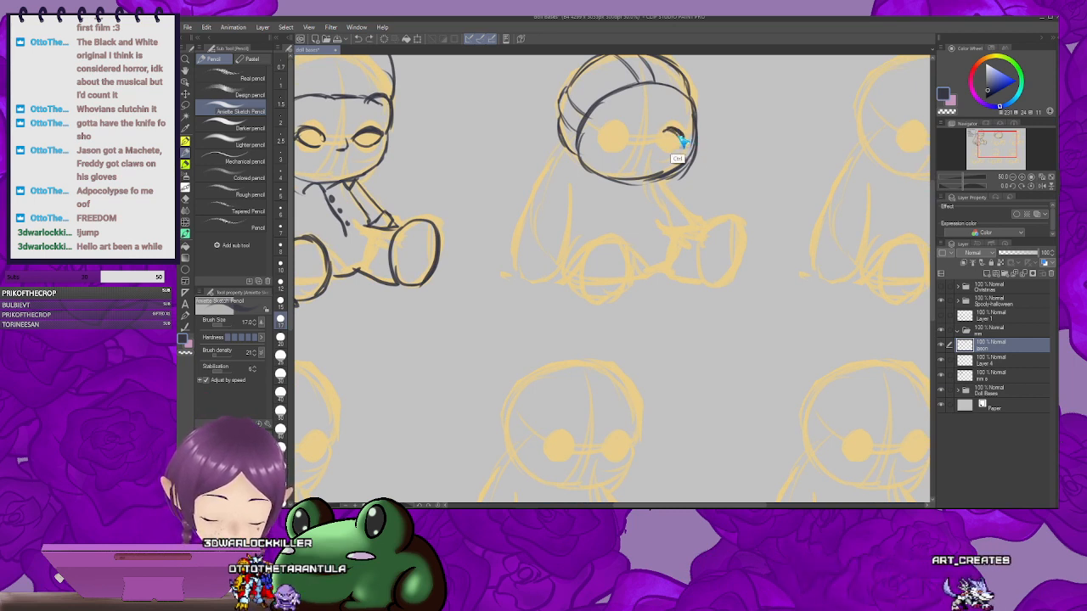
mouse_move(664, 139)
left_mouse_down()
mouse_move(699, 135)
mouse_move(645, 133)
mouse_move(705, 142)
mouse_move(669, 143)
mouse_move(691, 159)
left_mouse_up()
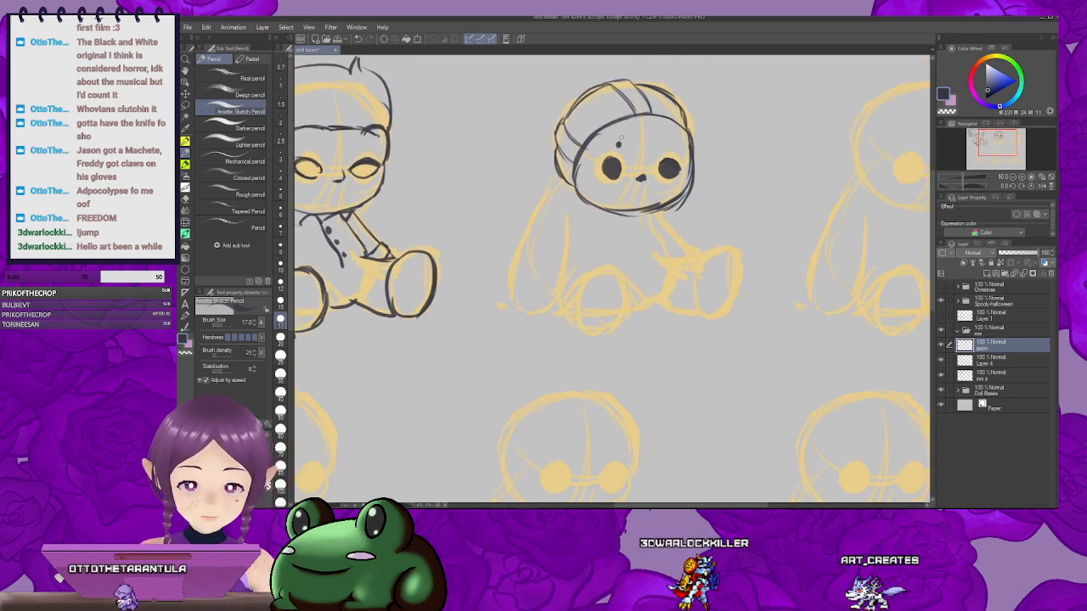
left_click(621, 125)
left_click(621, 133)
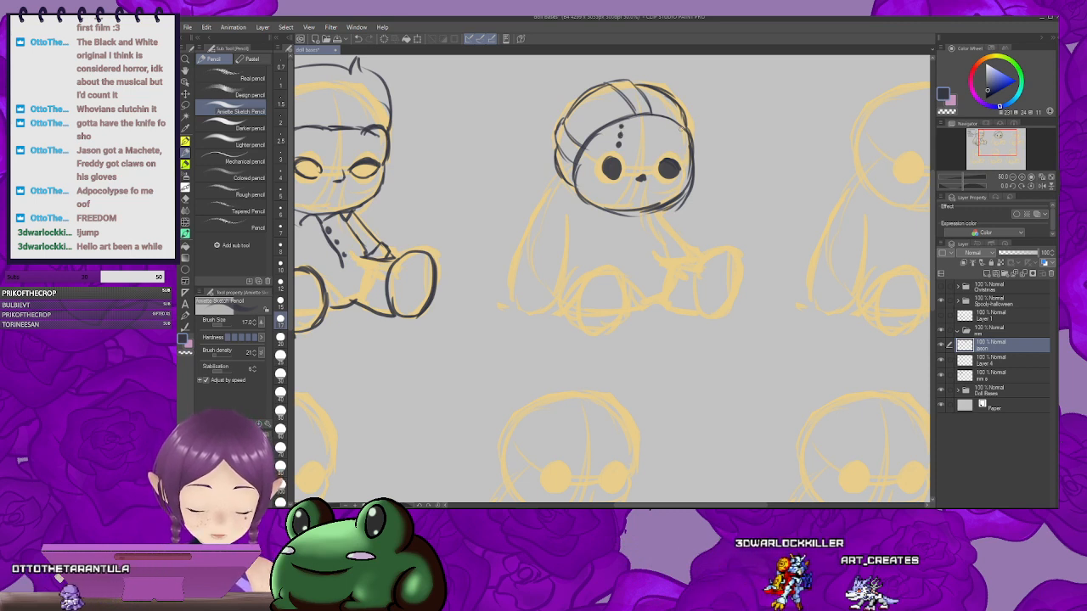
left_click(669, 128)
left_click(671, 138)
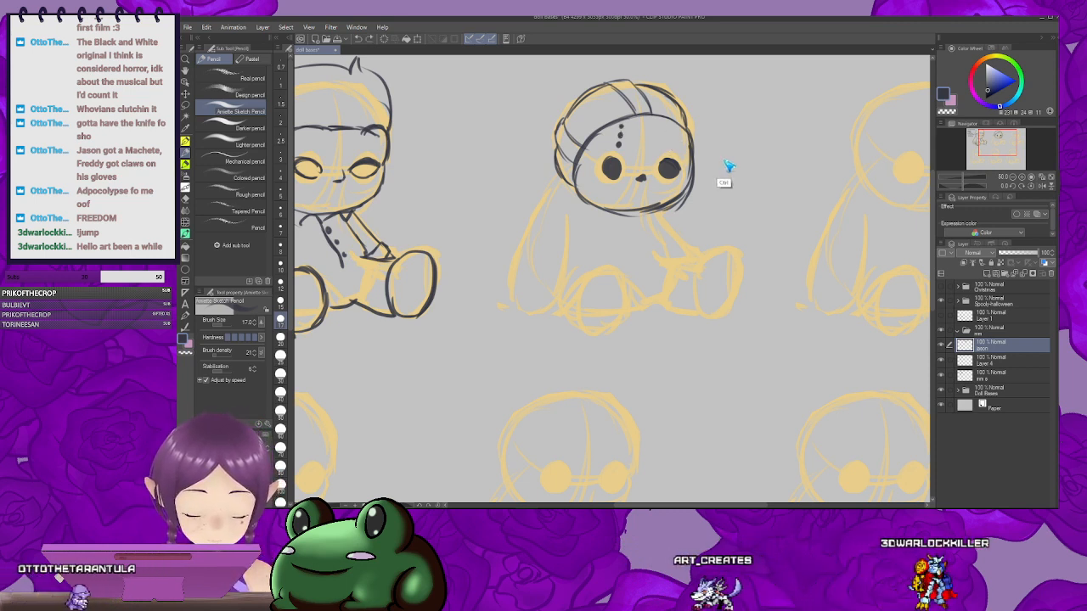
key("ctrl+z")
key("ctrl+z")
key("ctrl+z")
key("ctrl+z")
key("ctrl+z")
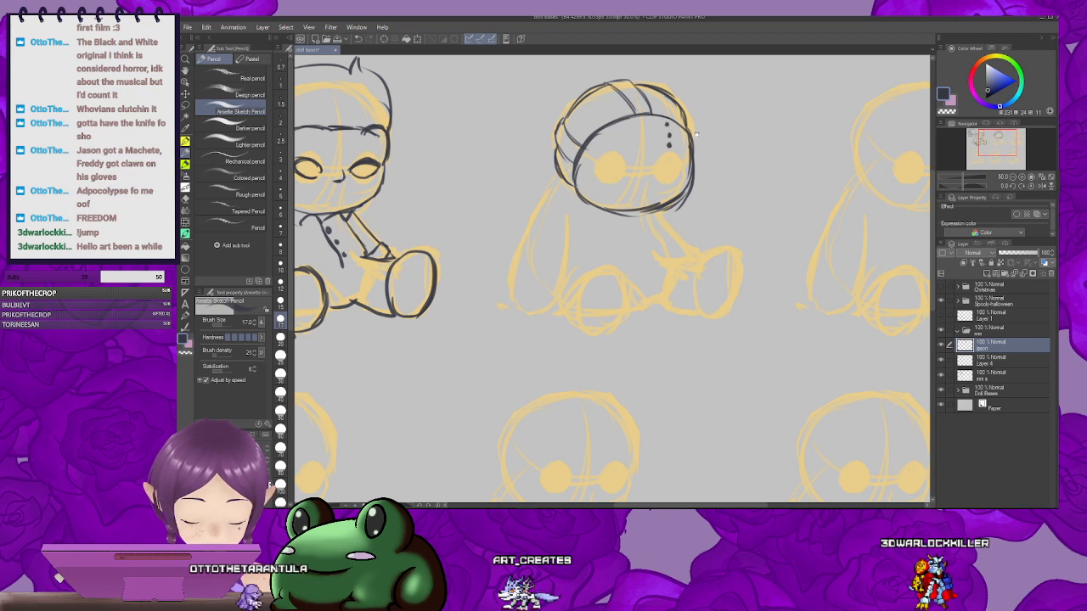
Step: Dot small ventilation holes in columns on the hockey mask's forehead and across its cheeks and chin
left_click_drag(696, 133, 710, 129)
left_click(631, 122)
left_click(632, 129)
left_click(630, 137)
left_click(628, 144)
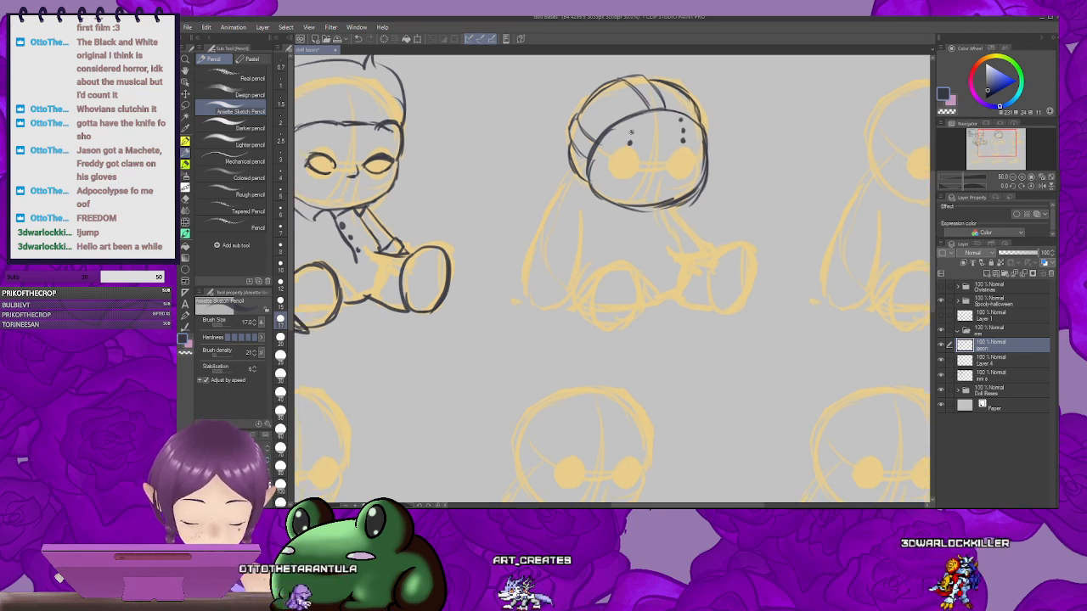
left_click_drag(715, 136, 701, 129)
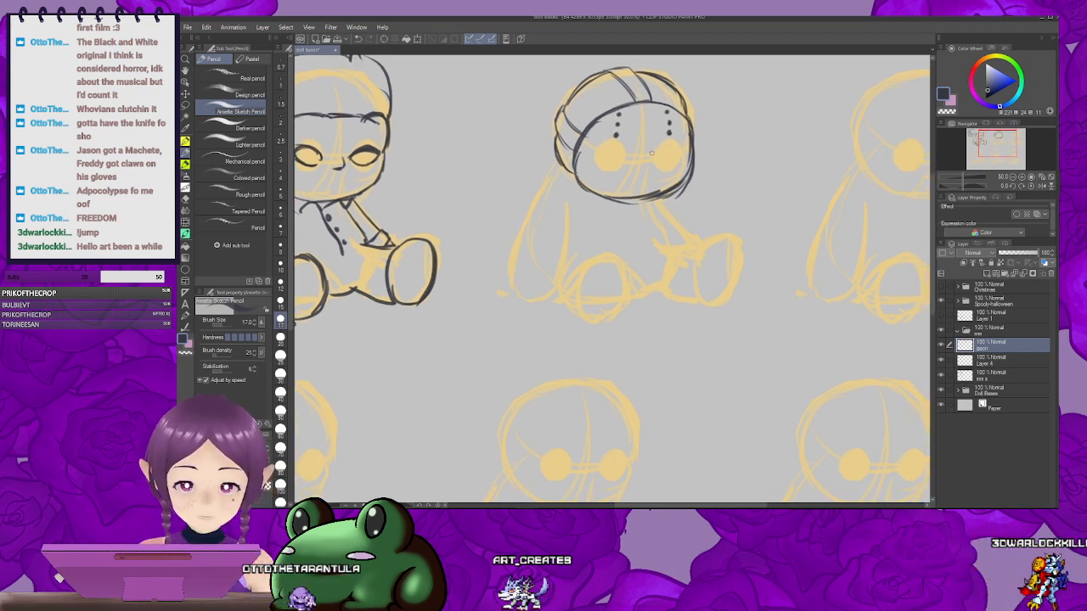
left_click(632, 138)
left_click(653, 136)
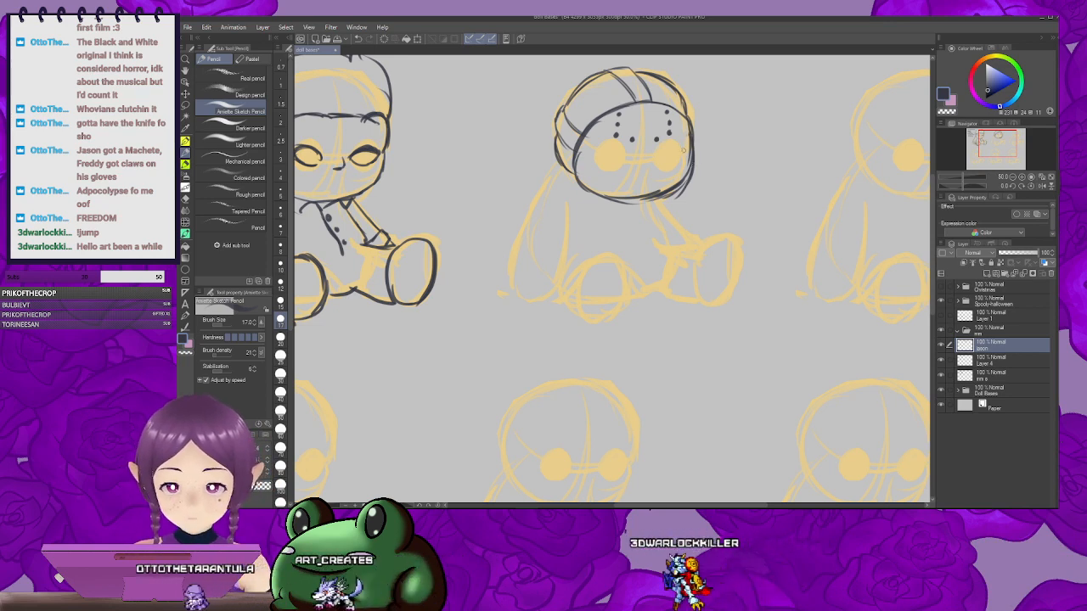
left_click_drag(676, 159, 689, 151)
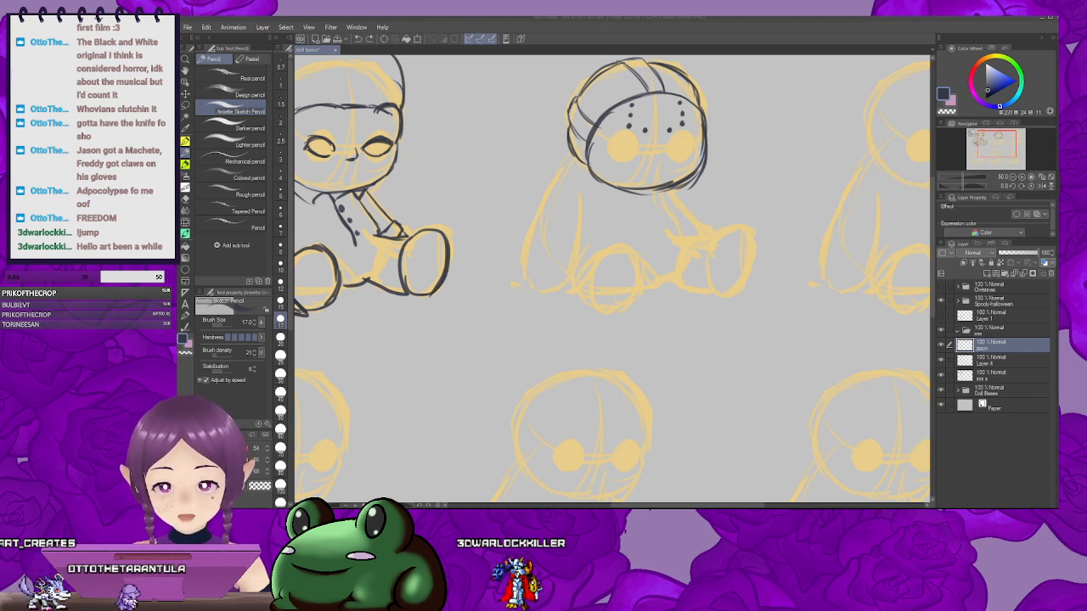
left_click(704, 35)
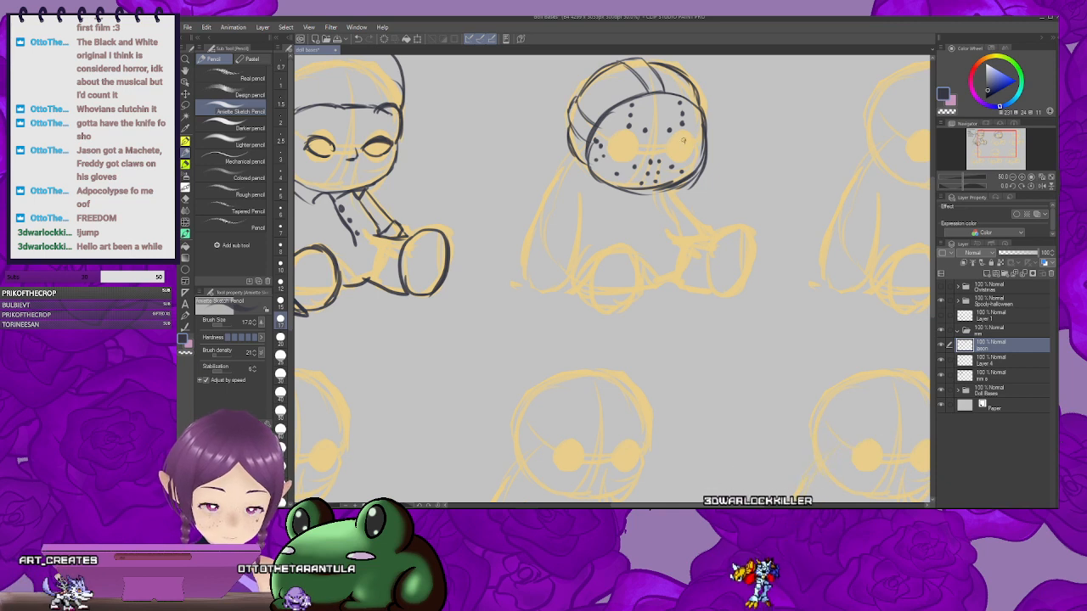
Step: Fill round dark eye holes on the hockey mask and add a small nose with a short brow line above it
left_click_drag(681, 142, 685, 146)
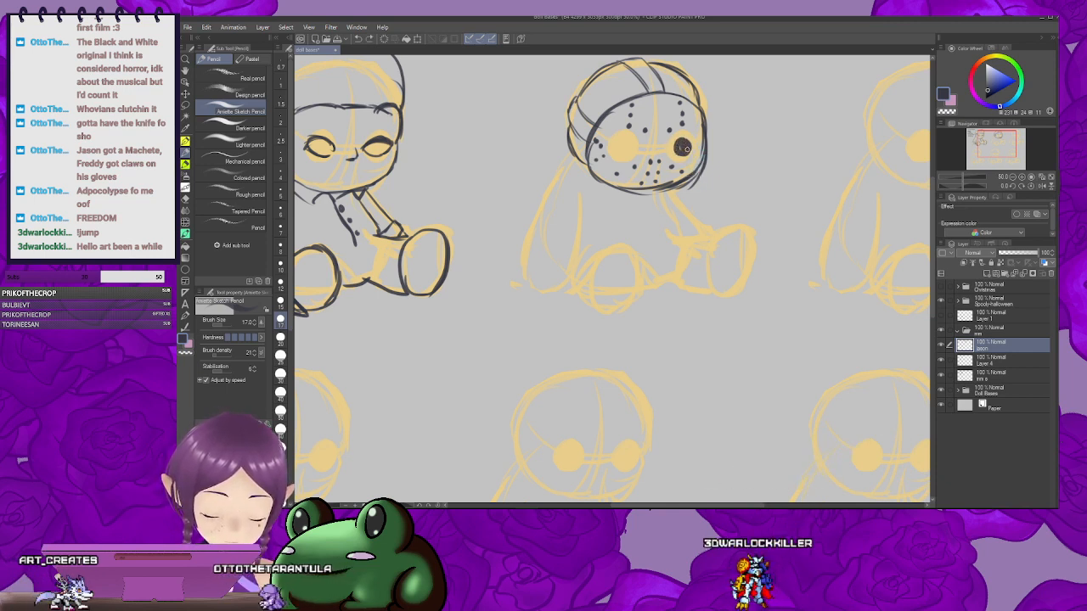
left_click_drag(711, 150, 729, 147)
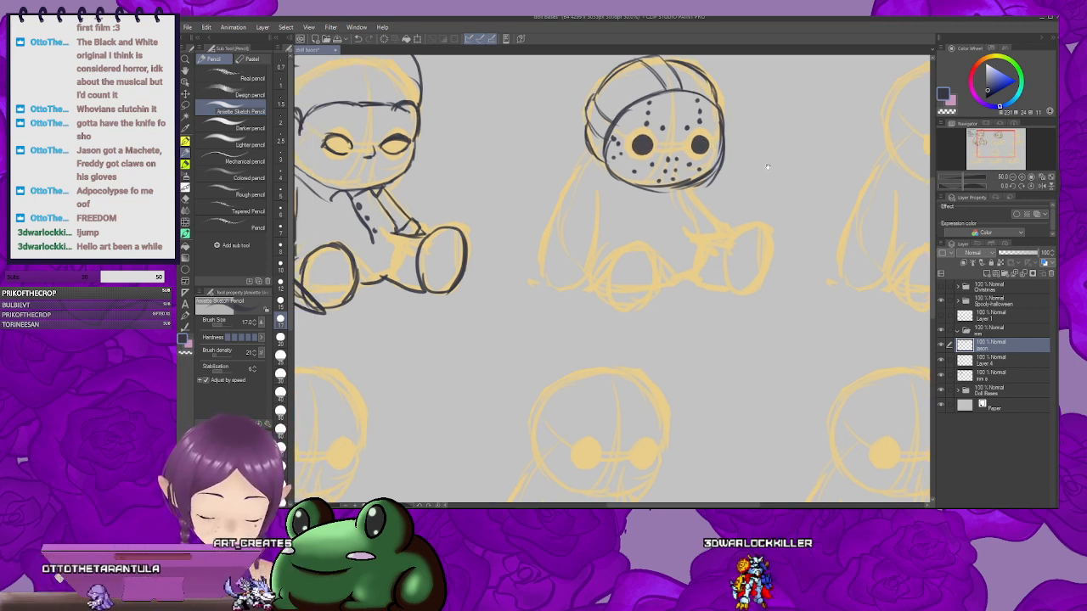
mouse_move(768, 168)
left_mouse_down()
mouse_move(752, 160)
mouse_move(769, 150)
mouse_move(769, 162)
left_mouse_up()
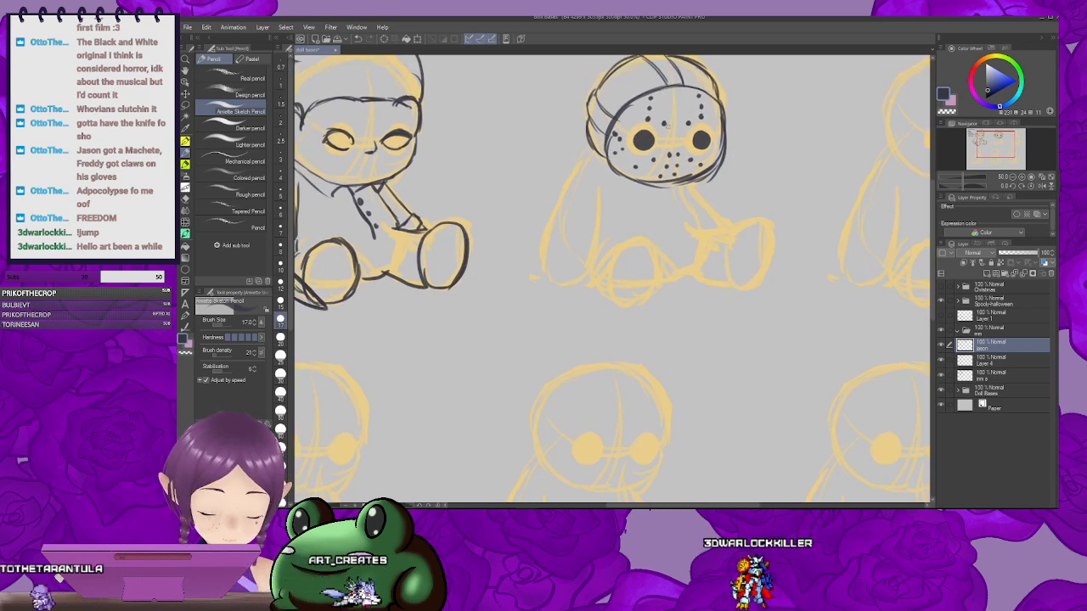
left_click_drag(667, 125, 671, 115)
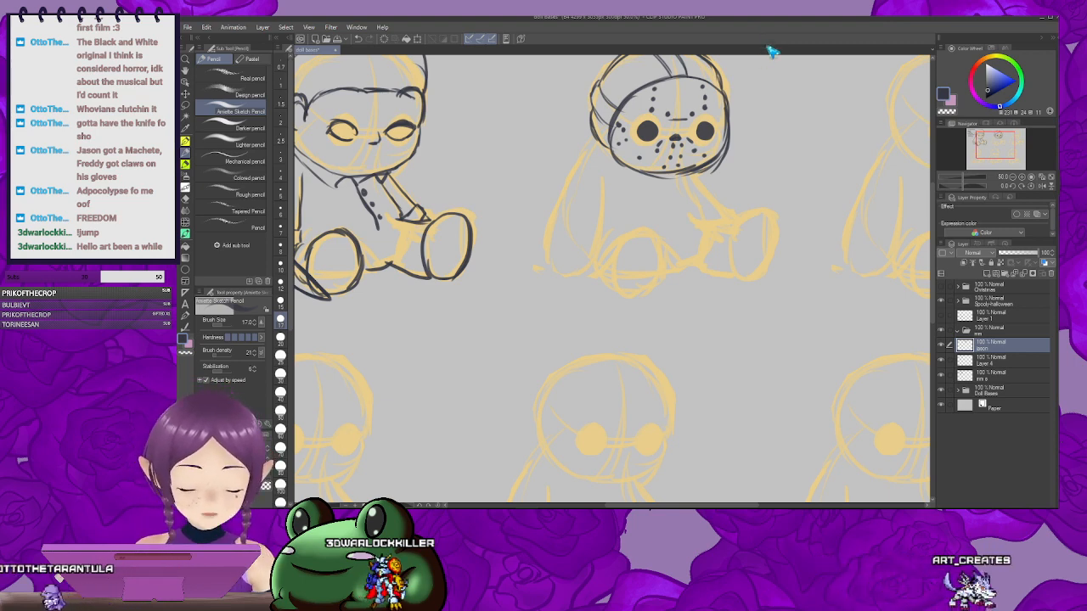
scroll(764, 146, "down", 2)
scroll(763, 145, "up", 2)
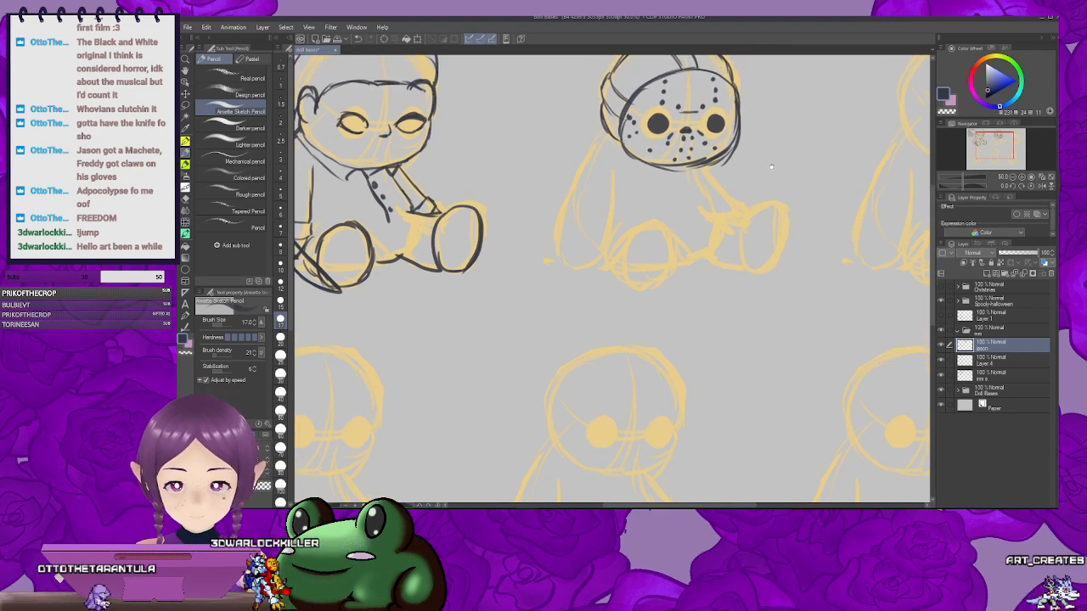
Step: Sketch a machete blade with an angled tip rising diagonally from the second doll's near hand, above its foot
left_click_drag(771, 167, 651, 211)
mouse_move(677, 174)
left_mouse_down()
mouse_move(702, 144)
mouse_move(671, 175)
mouse_move(698, 149)
mouse_move(719, 170)
left_mouse_up()
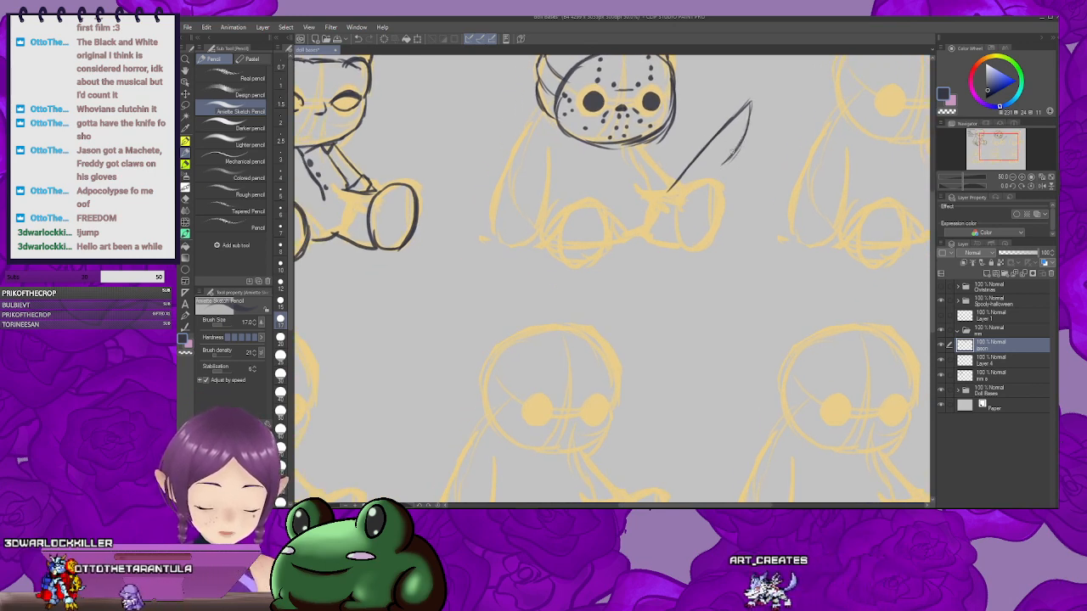
left_click_drag(753, 141, 734, 164)
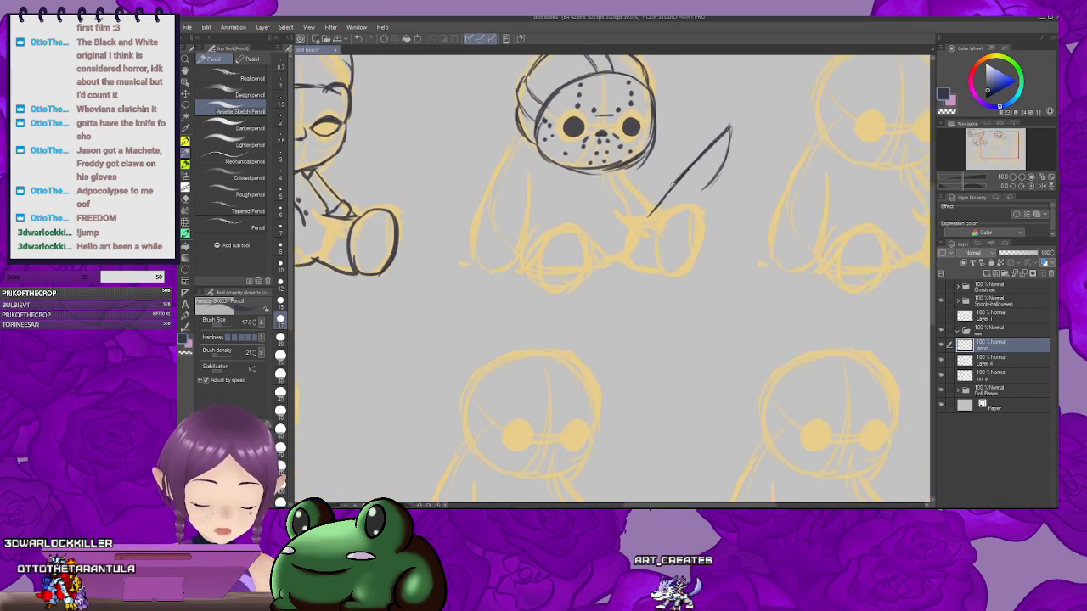
mouse_move(704, 188)
left_mouse_down()
mouse_move(659, 217)
mouse_move(728, 168)
mouse_move(710, 213)
left_mouse_up()
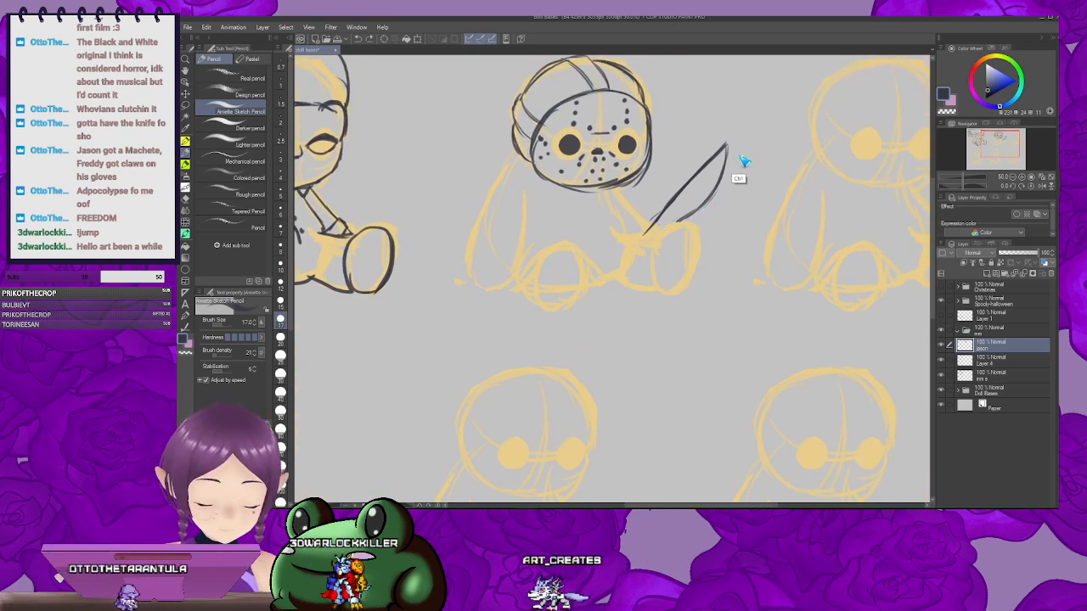
key("ctrl+z")
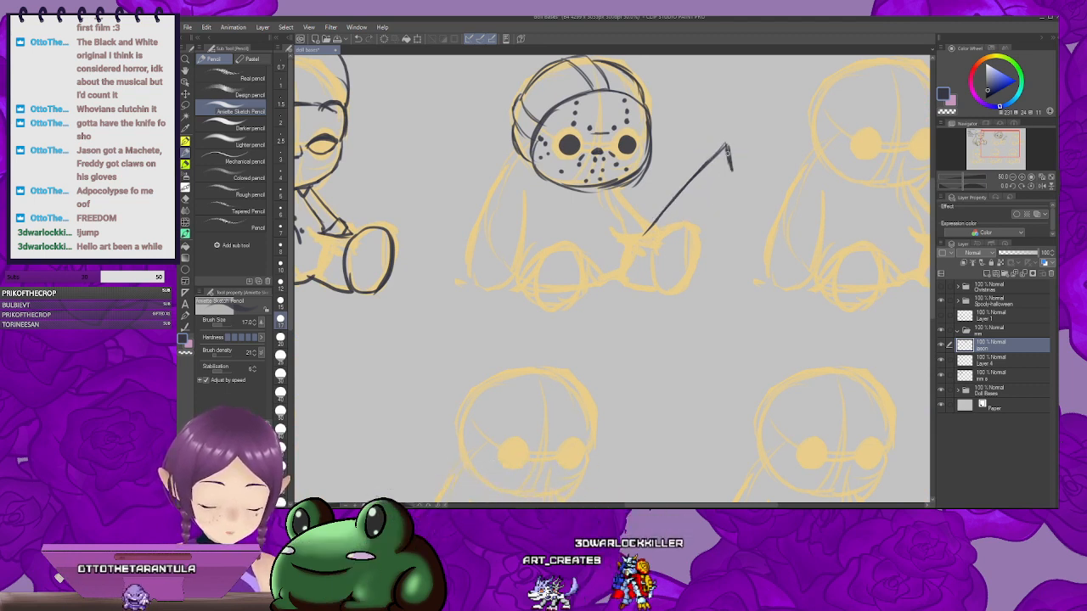
left_click_drag(730, 186, 748, 159)
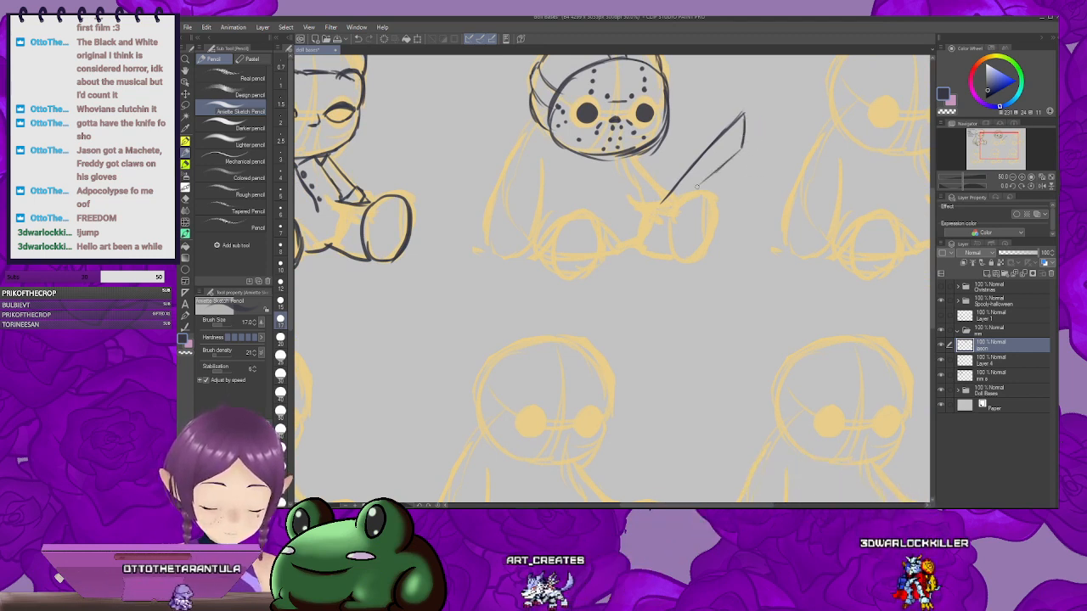
mouse_move(704, 181)
left_mouse_down()
mouse_move(726, 159)
mouse_move(689, 193)
mouse_move(739, 172)
mouse_move(701, 209)
mouse_move(718, 180)
left_mouse_up()
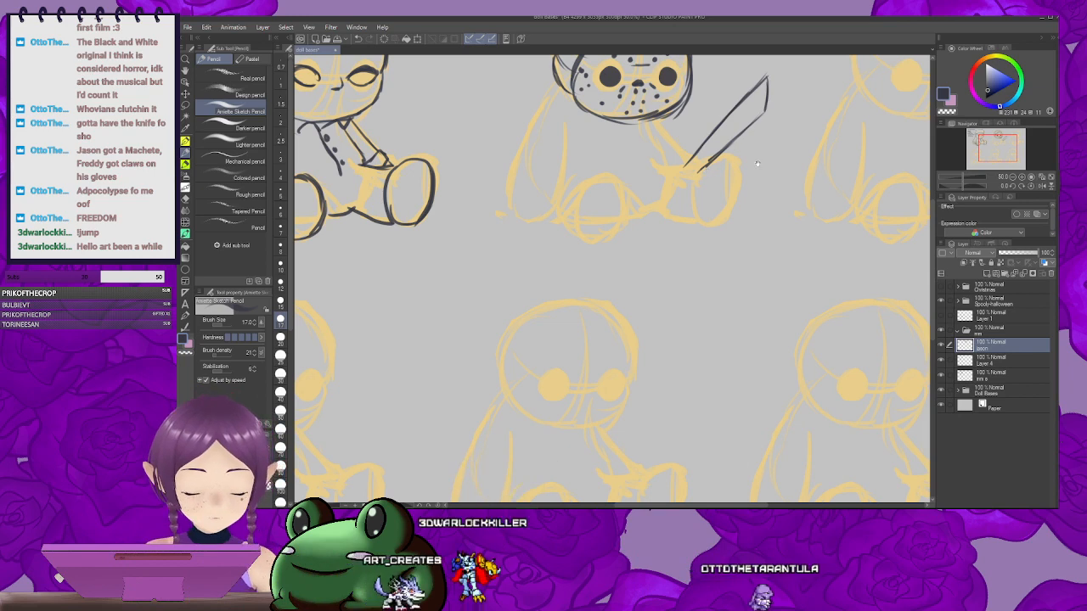
left_click_drag(765, 160, 717, 203)
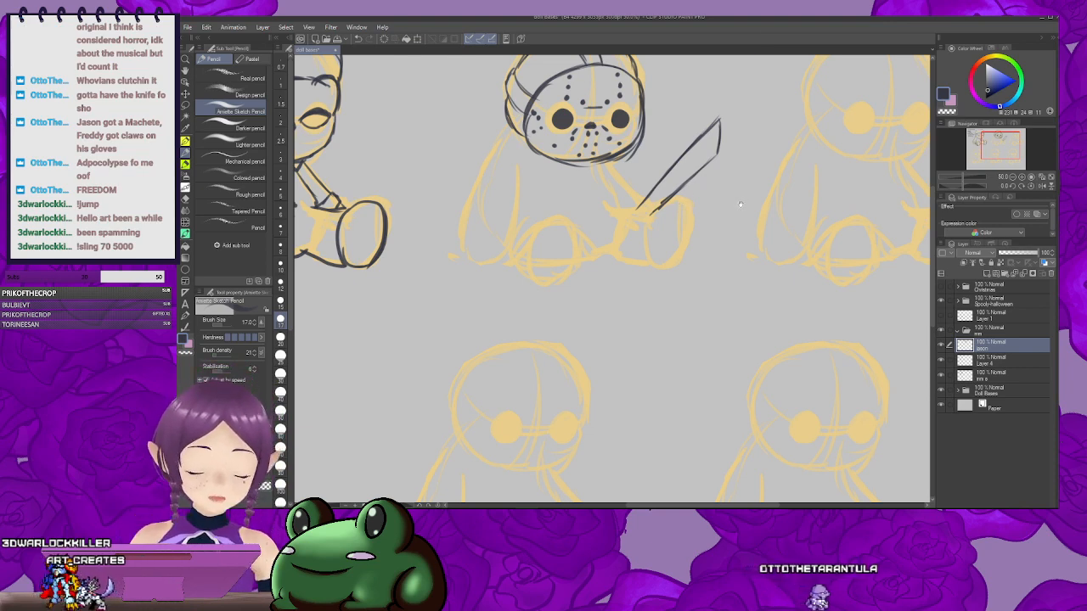
mouse_move(741, 204)
left_mouse_down()
mouse_move(680, 244)
mouse_move(761, 215)
mouse_move(686, 251)
mouse_move(690, 232)
left_mouse_up()
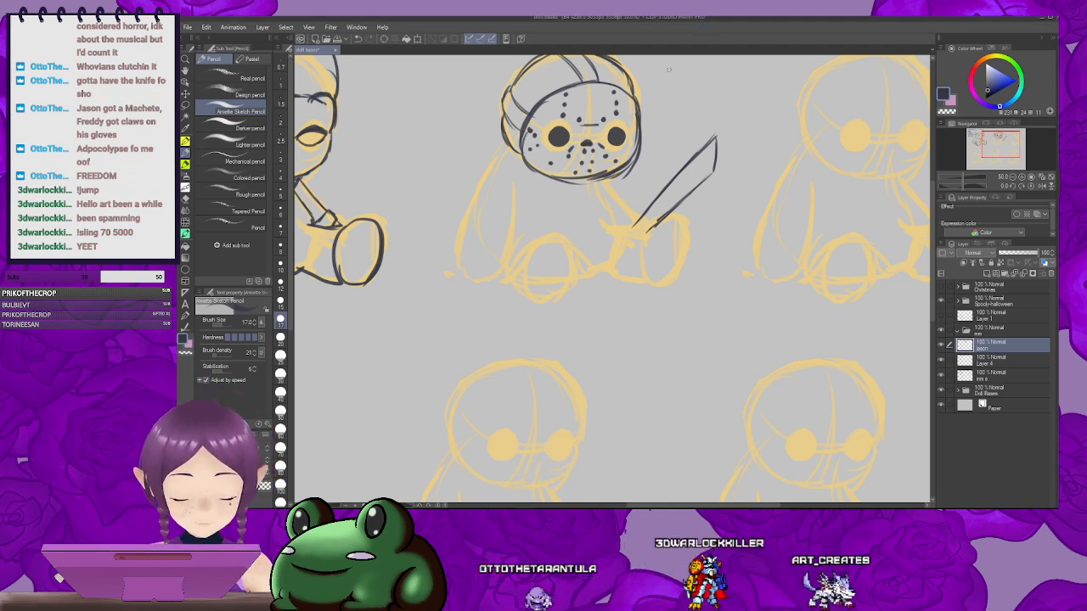
Step: Outline both rounded feet of the second doll, starting with the one under the machete
mouse_move(618, 223)
left_mouse_down()
mouse_move(640, 216)
mouse_move(654, 226)
mouse_move(648, 246)
mouse_move(648, 231)
mouse_move(699, 293)
left_mouse_up()
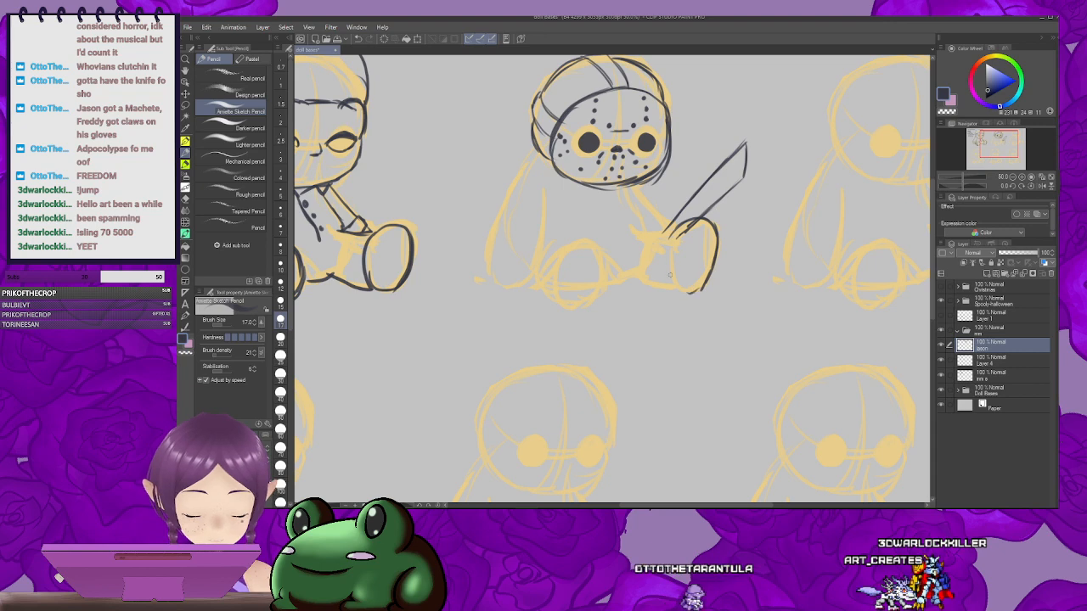
left_click_drag(679, 235, 694, 227)
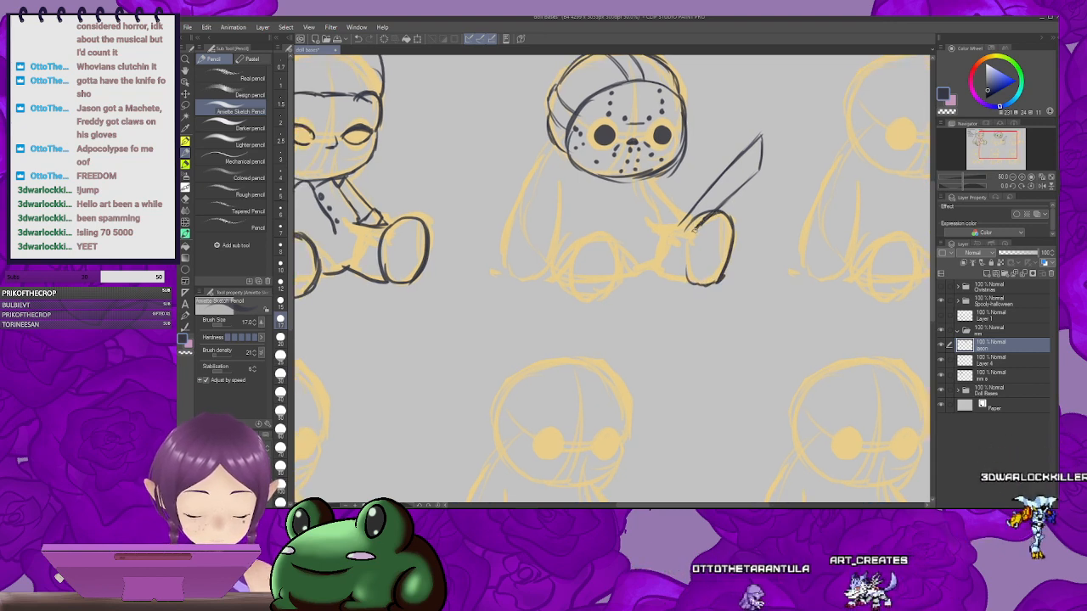
mouse_move(606, 262)
left_mouse_down()
mouse_move(608, 232)
mouse_move(637, 222)
mouse_move(652, 275)
left_mouse_up()
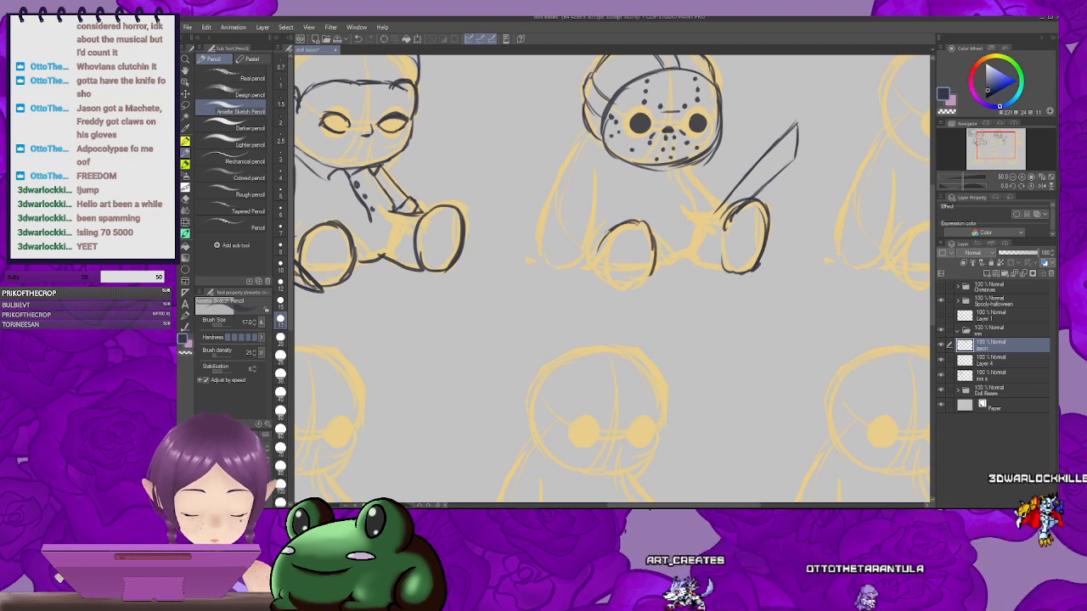
mouse_move(607, 233)
left_mouse_down()
mouse_move(607, 284)
mouse_move(652, 270)
left_mouse_up()
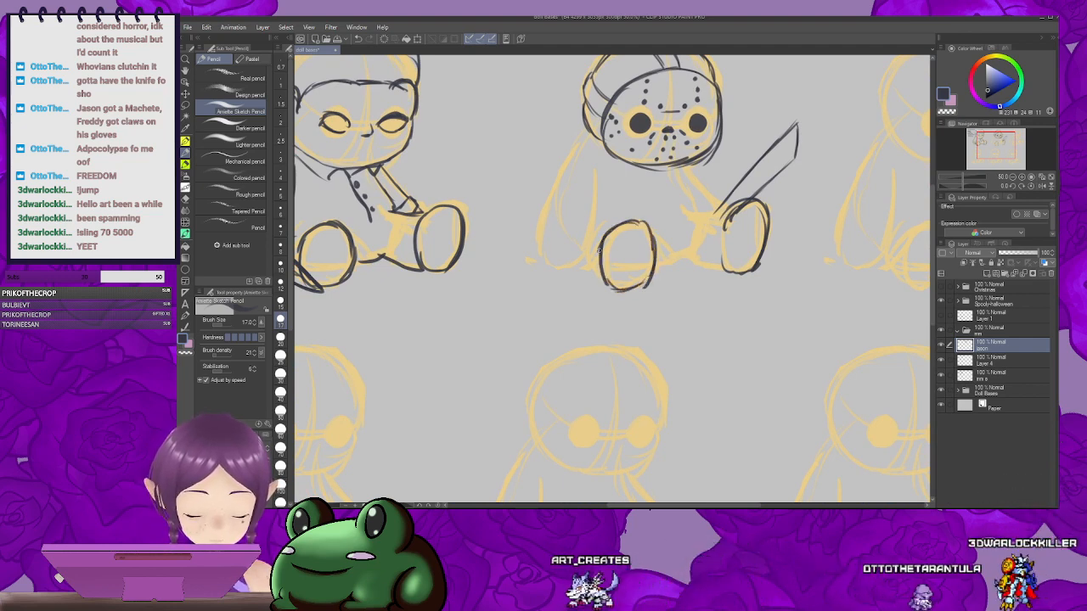
mouse_move(601, 246)
left_mouse_down()
mouse_move(628, 219)
mouse_move(652, 241)
mouse_move(600, 246)
mouse_move(688, 287)
mouse_move(646, 275)
mouse_move(662, 276)
mouse_move(648, 283)
mouse_move(708, 244)
left_mouse_up()
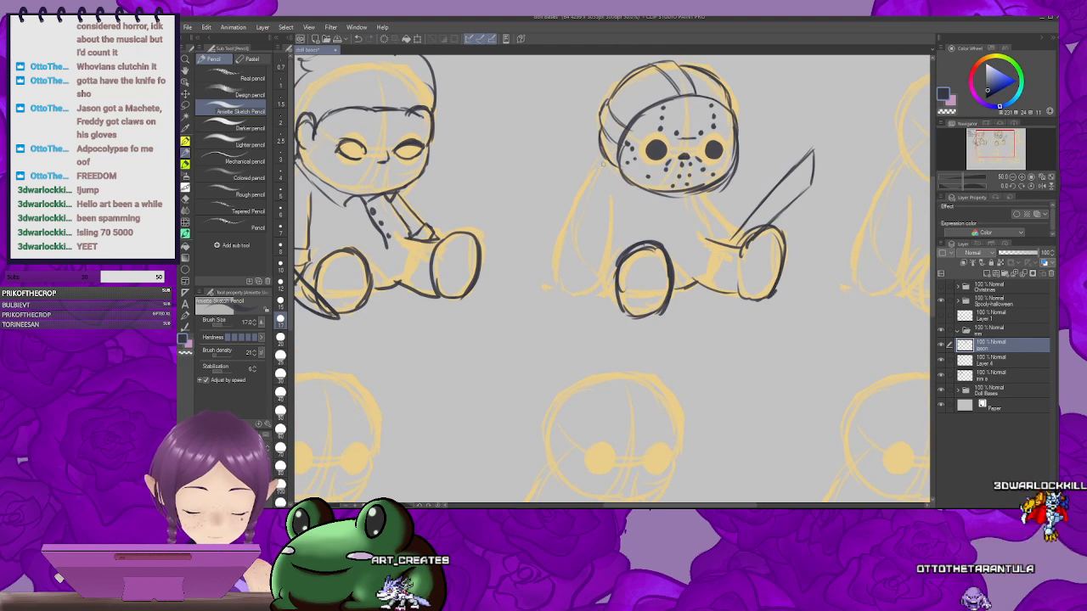
Step: Sketch the loose sleeve with its cuff on the second doll's hanging arm, plus the jacket's front edge and pointed collar
left_click_drag(639, 196, 620, 202)
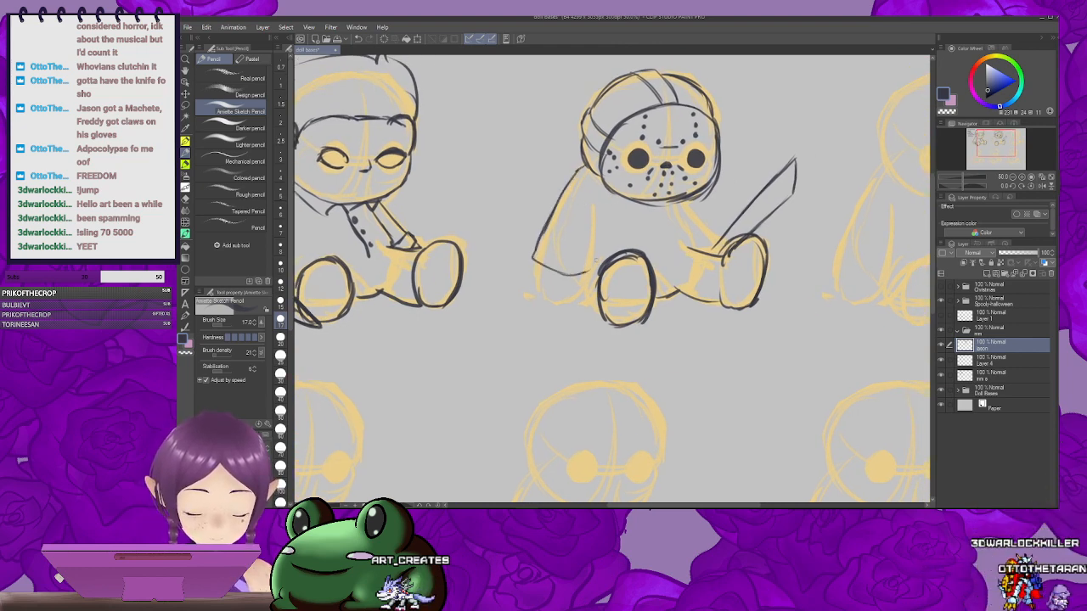
left_click_drag(597, 249, 596, 271)
mouse_move(620, 196)
left_mouse_down()
mouse_move(583, 201)
mouse_move(598, 208)
mouse_move(533, 253)
left_mouse_up()
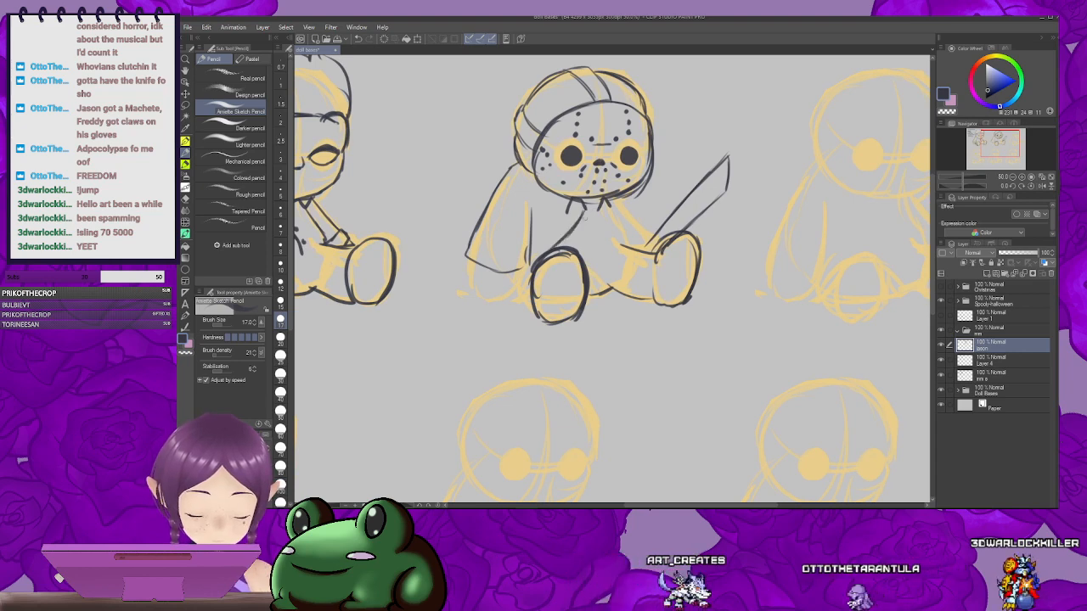
Step: Add the flared jacket tail behind the second doll's hanging arm and the rounded hand below its cuff
mouse_move(621, 203)
left_mouse_down()
mouse_move(601, 206)
mouse_move(632, 173)
left_mouse_up()
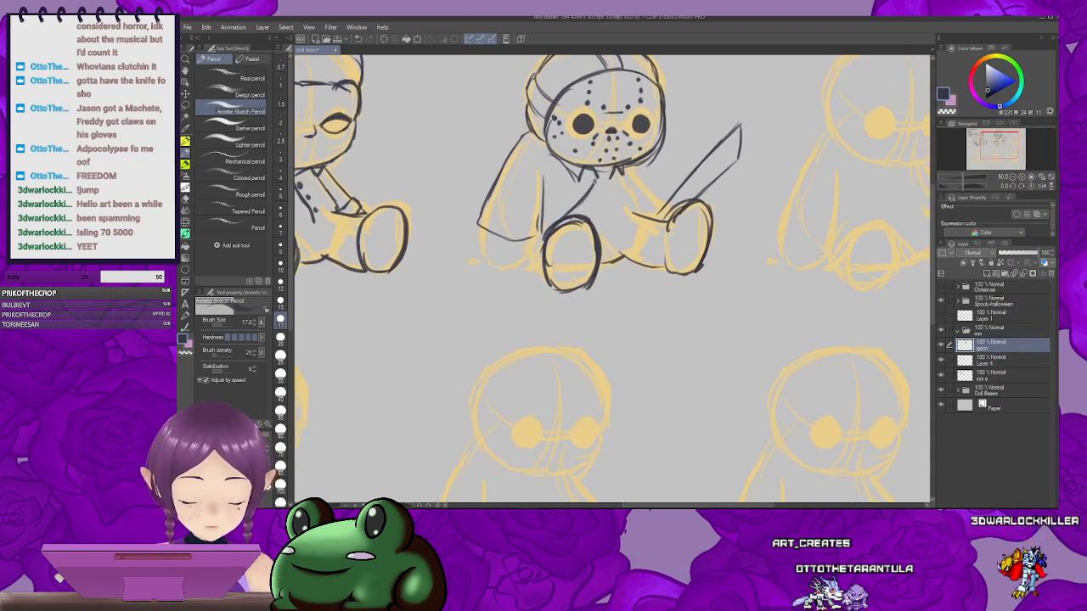
left_click_drag(562, 242, 578, 200)
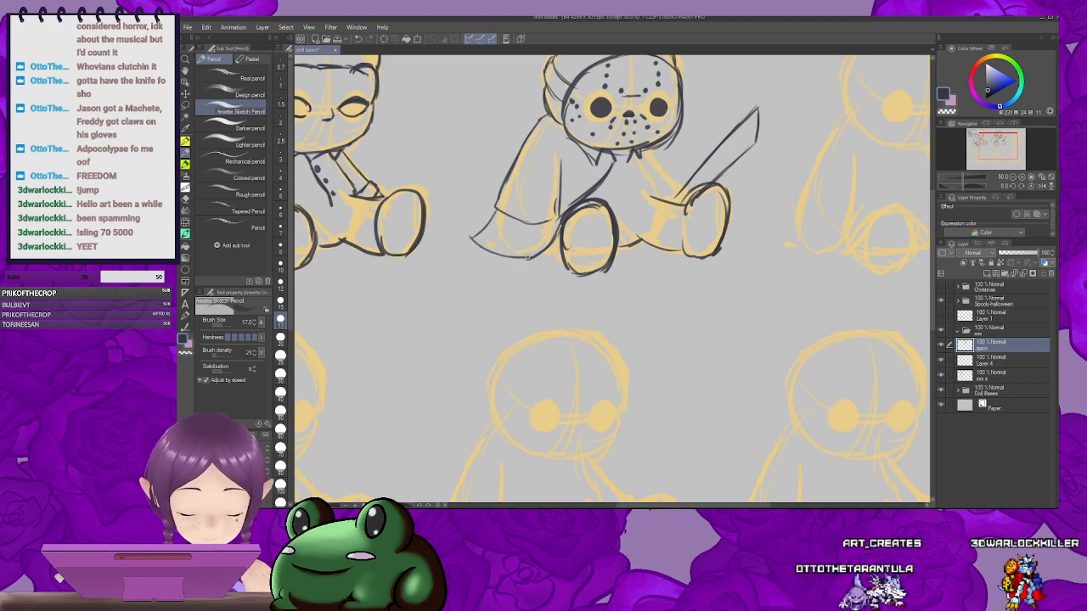
left_click_drag(527, 255, 504, 259)
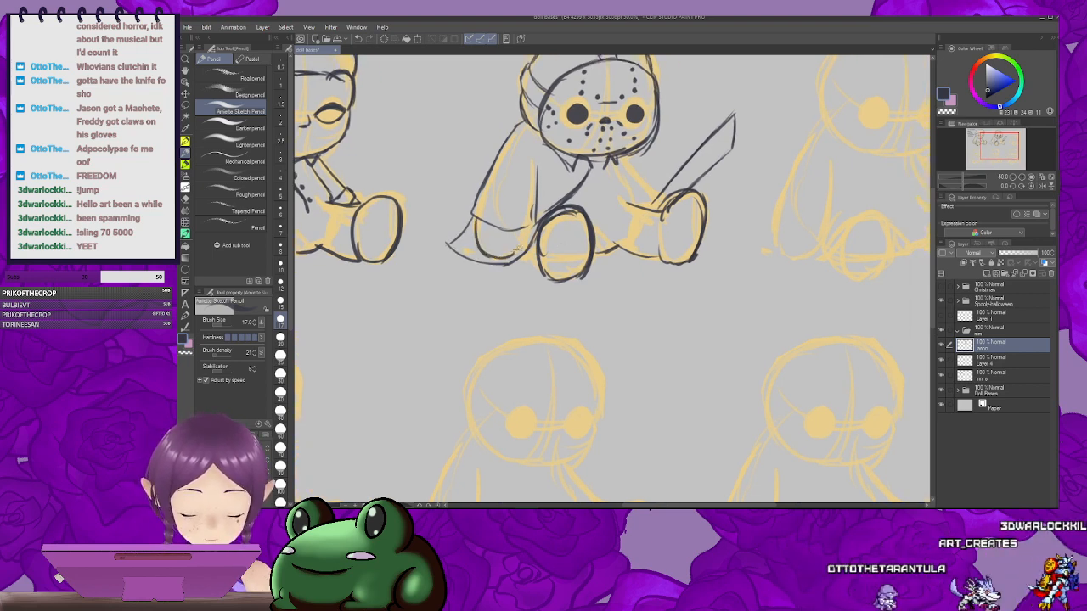
Step: Outline the second doll's machete arm, and draw the shirt's neckline and its hem across the lap
mouse_move(633, 225)
left_mouse_down()
mouse_move(603, 245)
mouse_move(604, 235)
left_mouse_up()
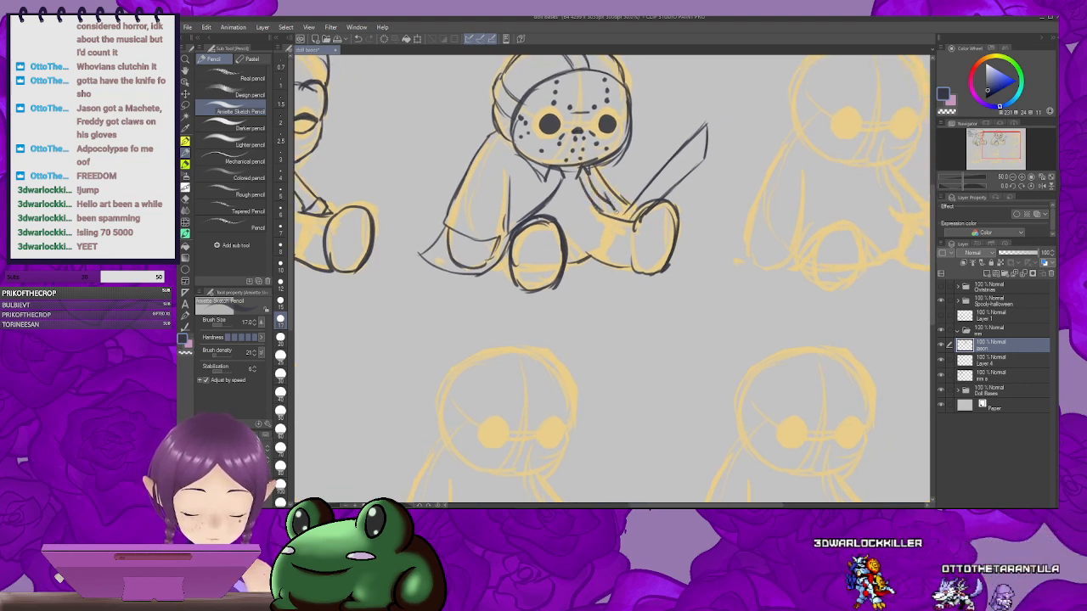
left_click_drag(654, 228, 662, 220)
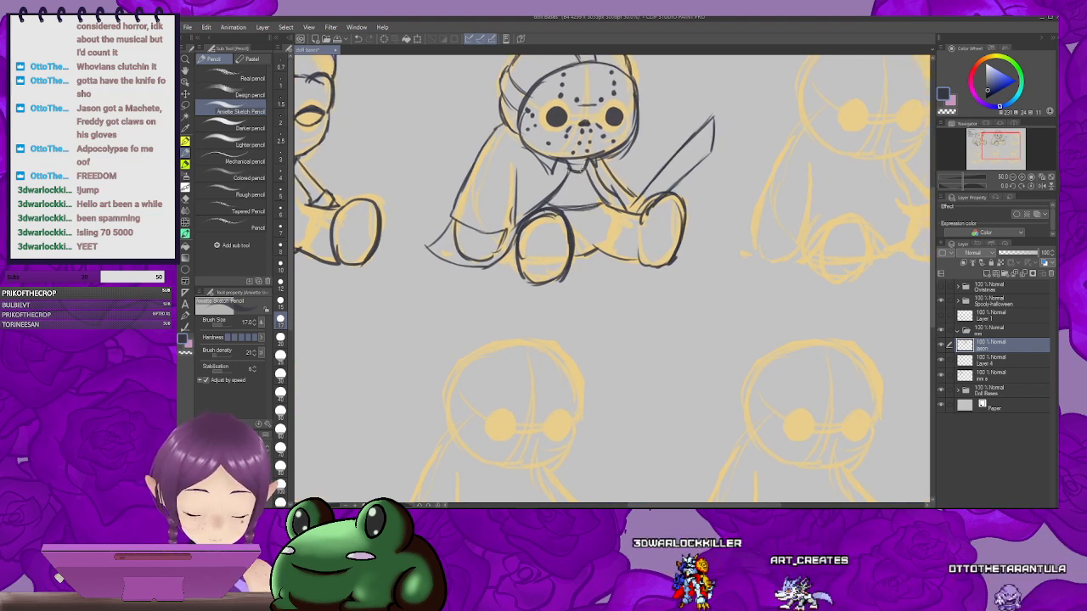
left_click_drag(668, 197, 660, 183)
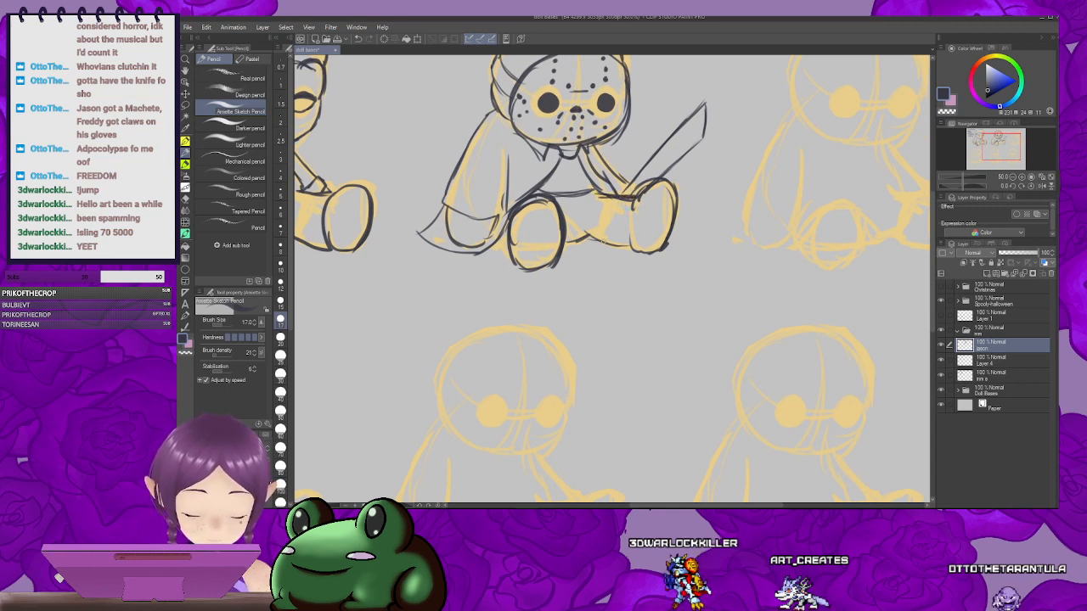
Step: Draw the underside of the second doll's leg between the two feet, redoing the first stroke
left_click_drag(615, 245, 606, 255)
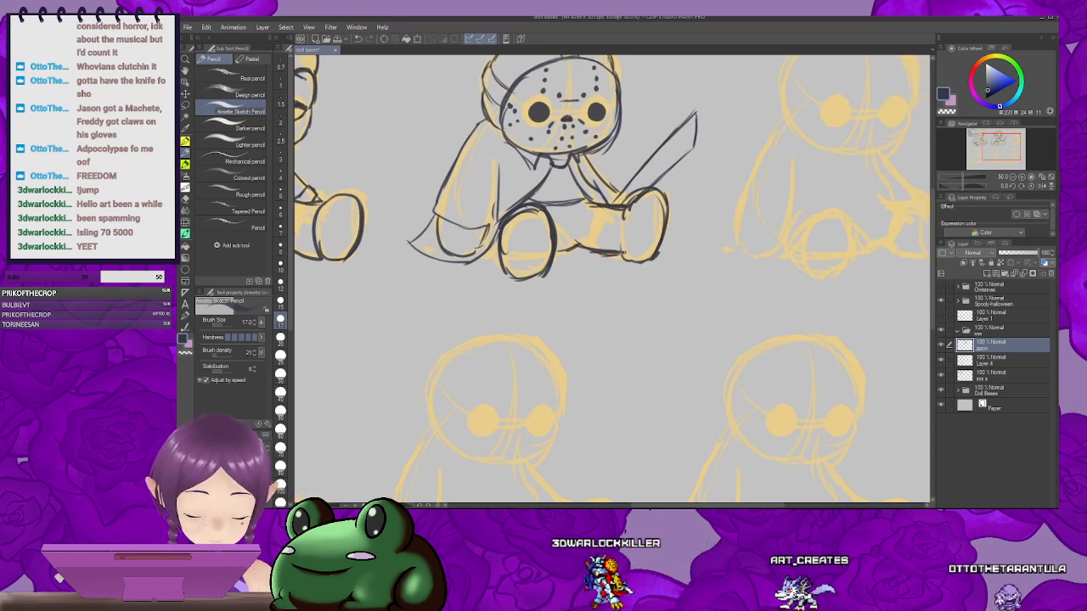
key("ctrl+z")
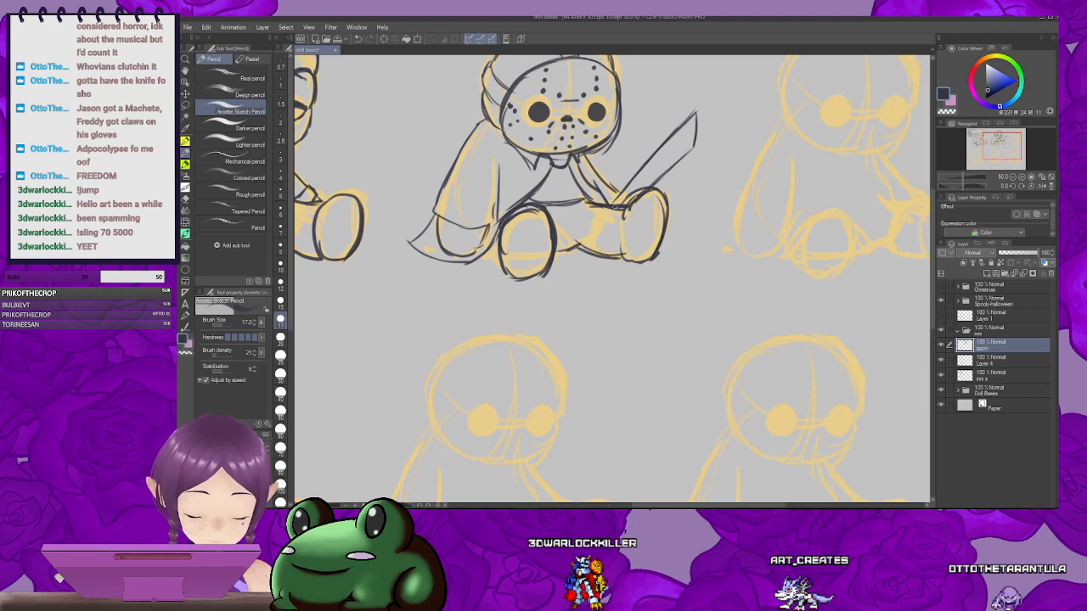
mouse_move(621, 233)
left_mouse_down()
mouse_move(504, 221)
mouse_move(674, 139)
mouse_move(671, 207)
mouse_move(580, 233)
mouse_move(556, 196)
mouse_move(605, 232)
mouse_move(669, 255)
left_mouse_up()
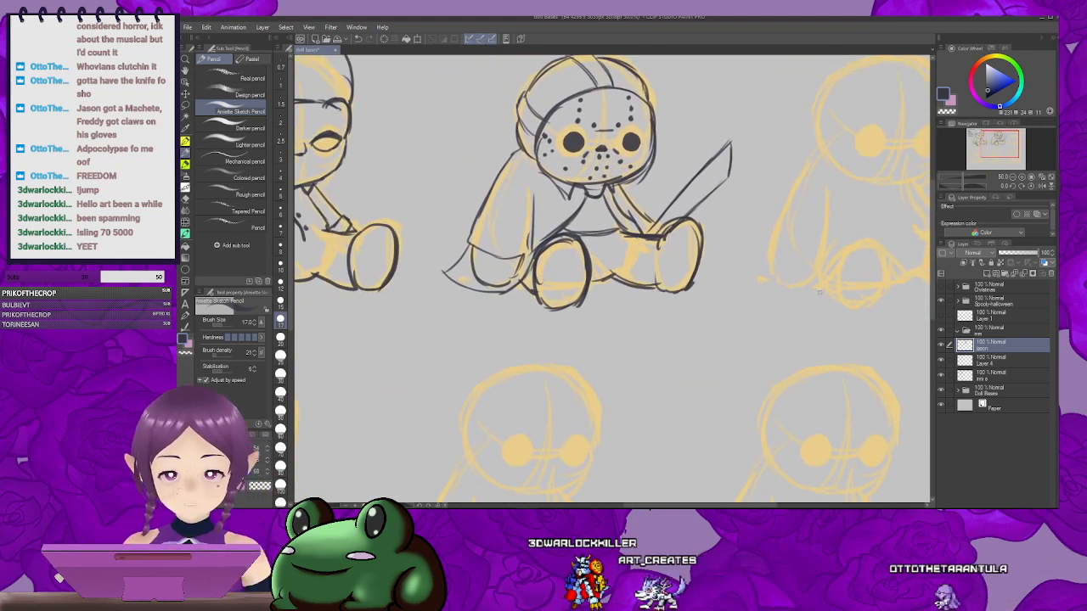
Step: Create a new layer above the Jason sketch and name it freddy
key("ctrl+shift+n")
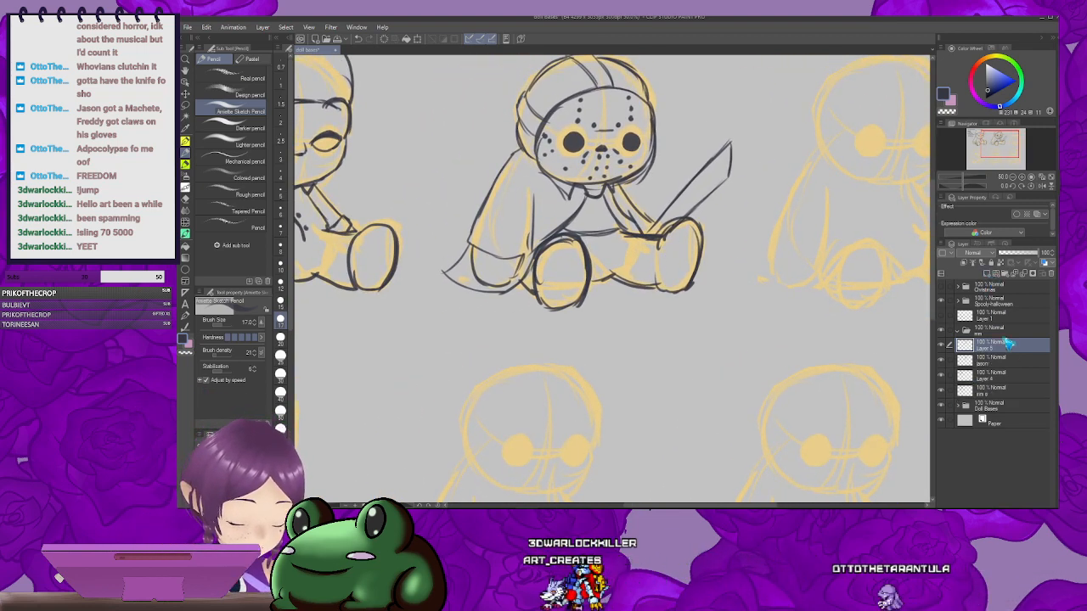
double_click(987, 346)
type("fre")
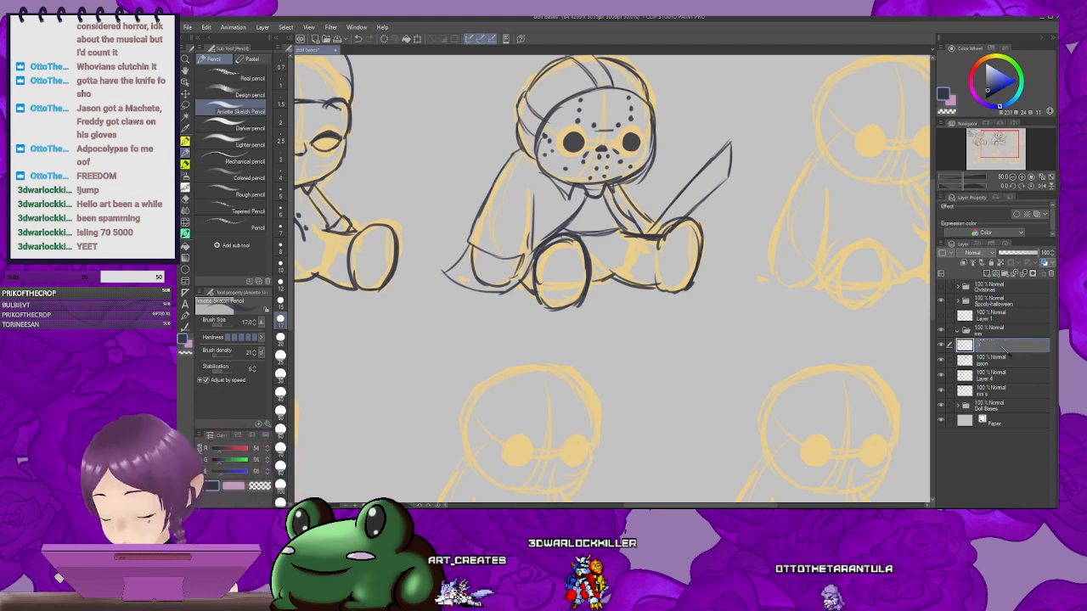
type("ddy")
key("Return")
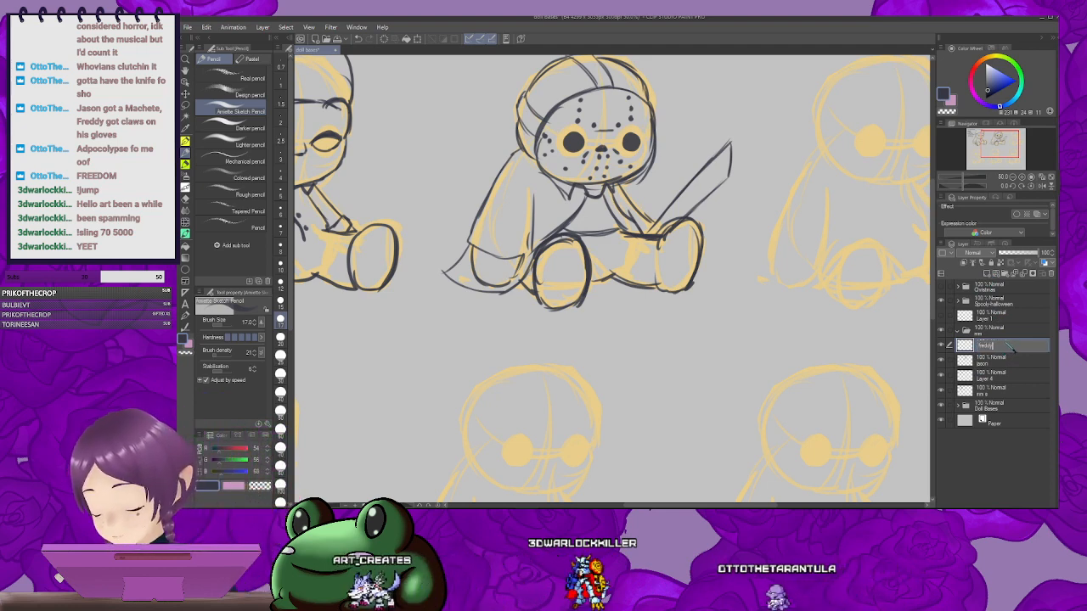
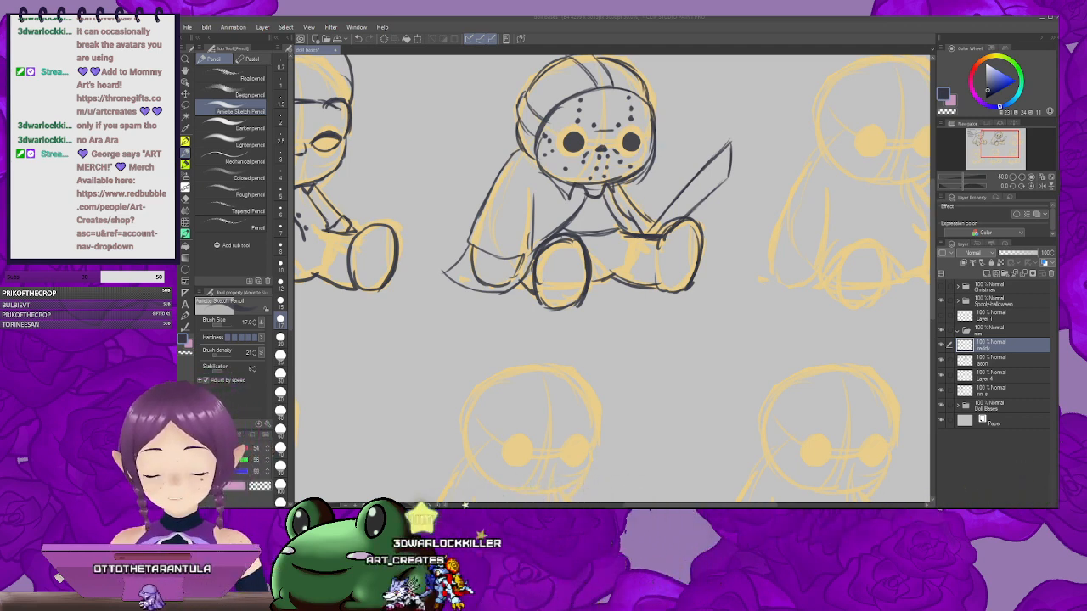
Step: Sketch a curved ear on the side of the third doll's head
left_click(727, 31)
mouse_move(916, 220)
left_mouse_down()
mouse_move(645, 278)
mouse_move(590, 245)
left_mouse_up()
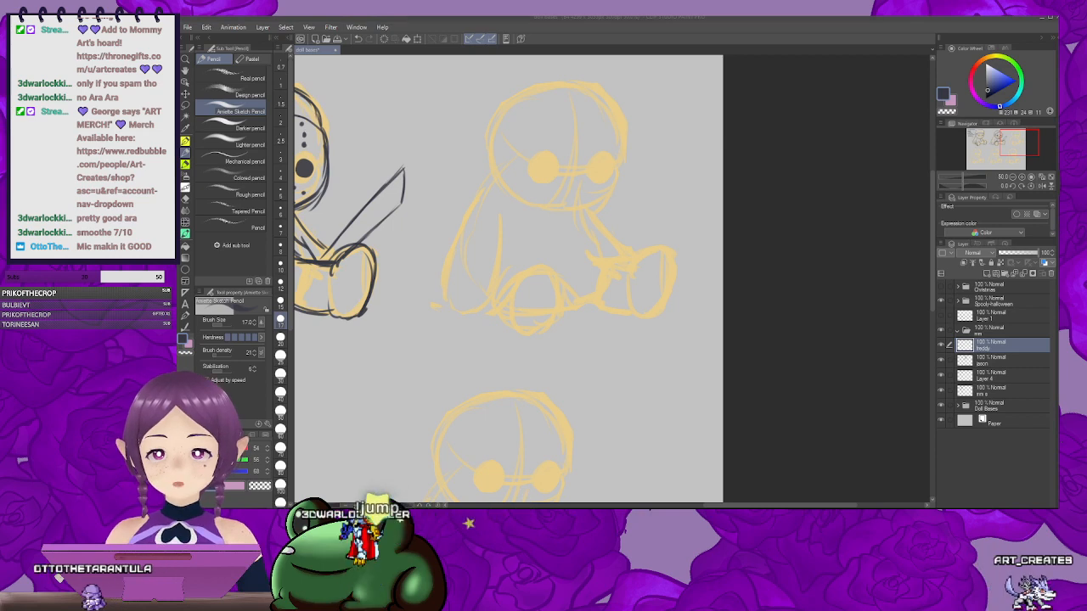
left_click(729, 57)
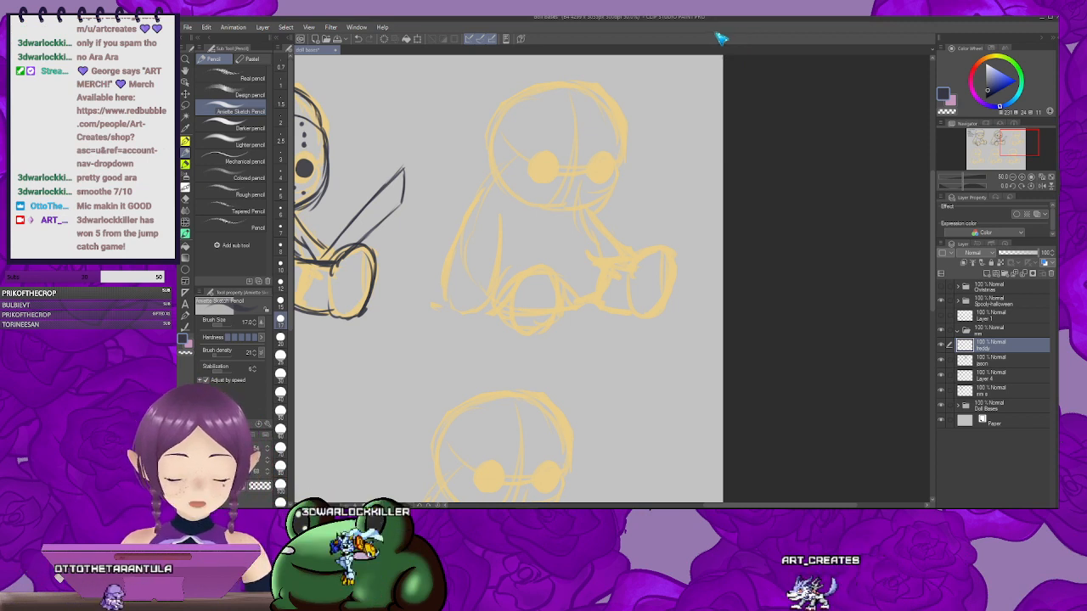
scroll(608, 150, "down", 1)
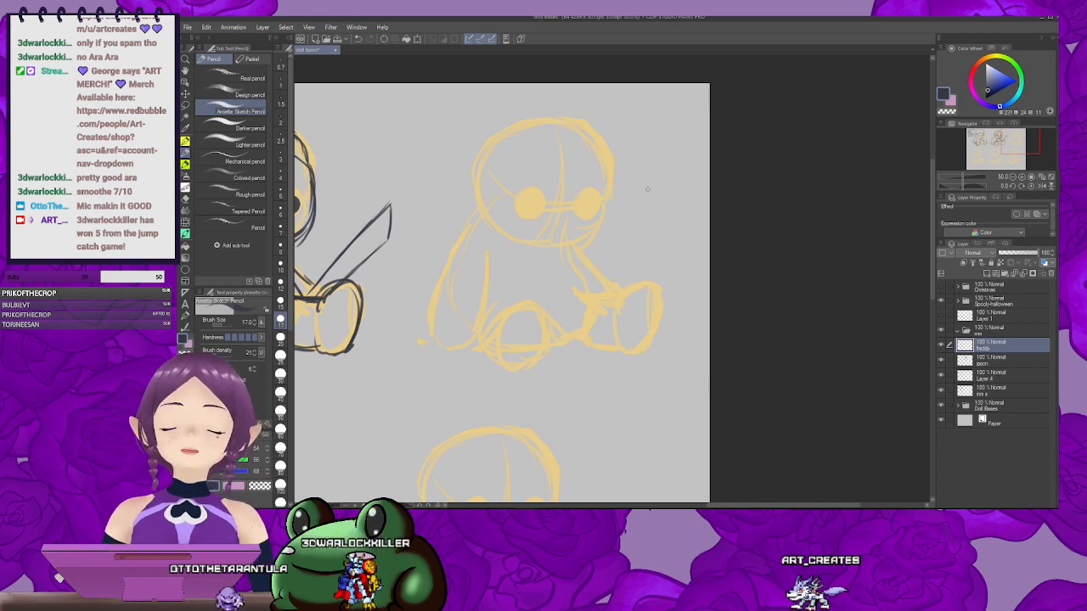
mouse_move(602, 147)
left_mouse_down()
mouse_move(696, 142)
mouse_move(638, 149)
left_mouse_up()
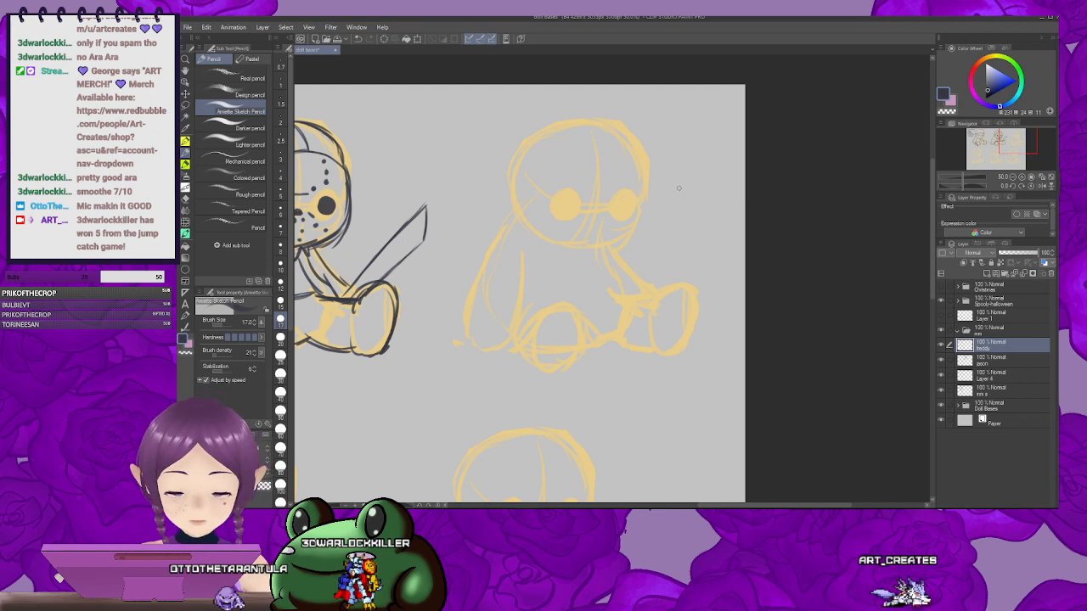
mouse_move(682, 190)
left_mouse_down()
mouse_move(706, 159)
mouse_move(701, 170)
left_mouse_up()
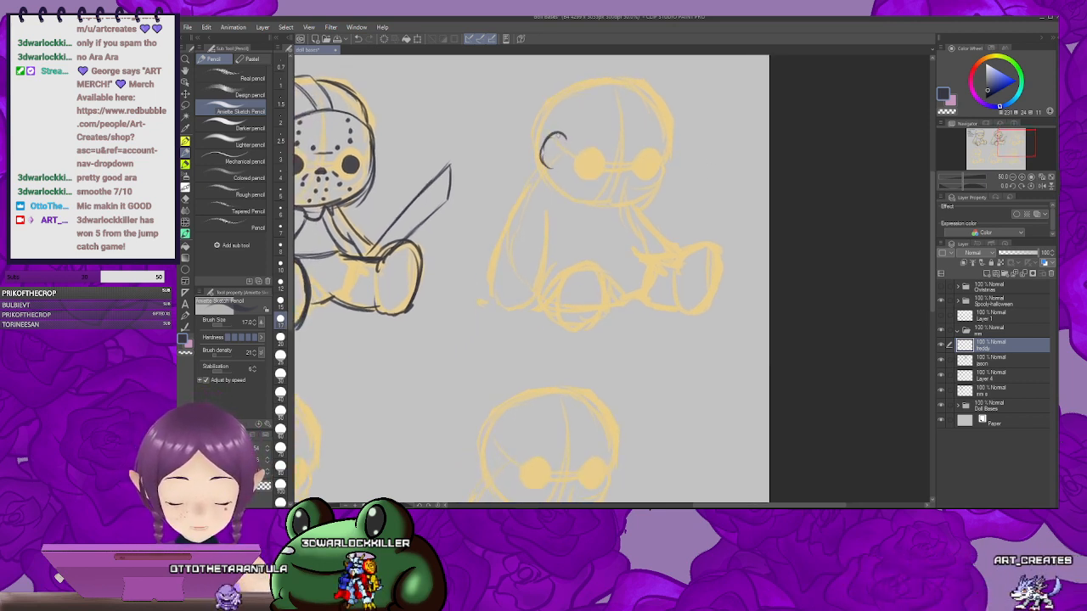
Step: Fill a small round dark pupil inside each of the third doll's eye circles
mouse_move(653, 145)
left_mouse_down()
mouse_move(637, 152)
mouse_move(651, 153)
left_mouse_up()
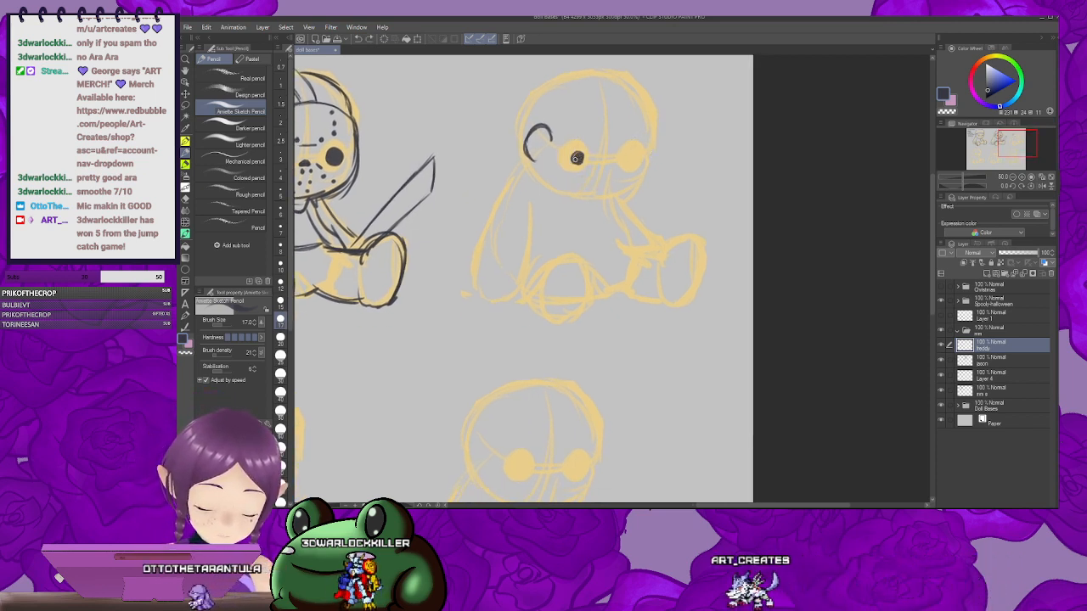
key("ctrl+z")
left_click_drag(582, 161, 565, 155)
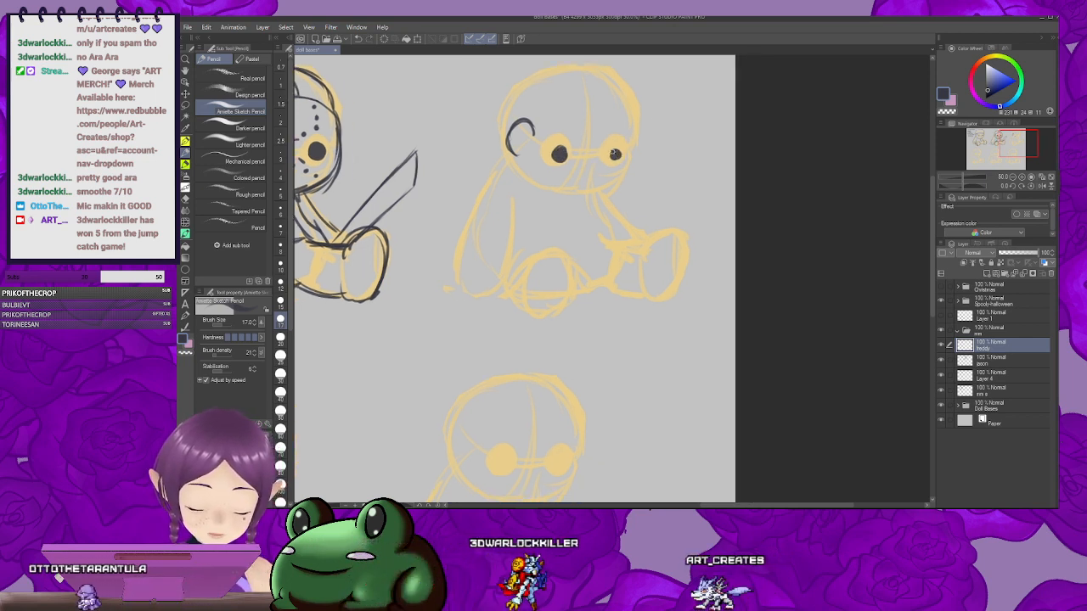
left_click(614, 153)
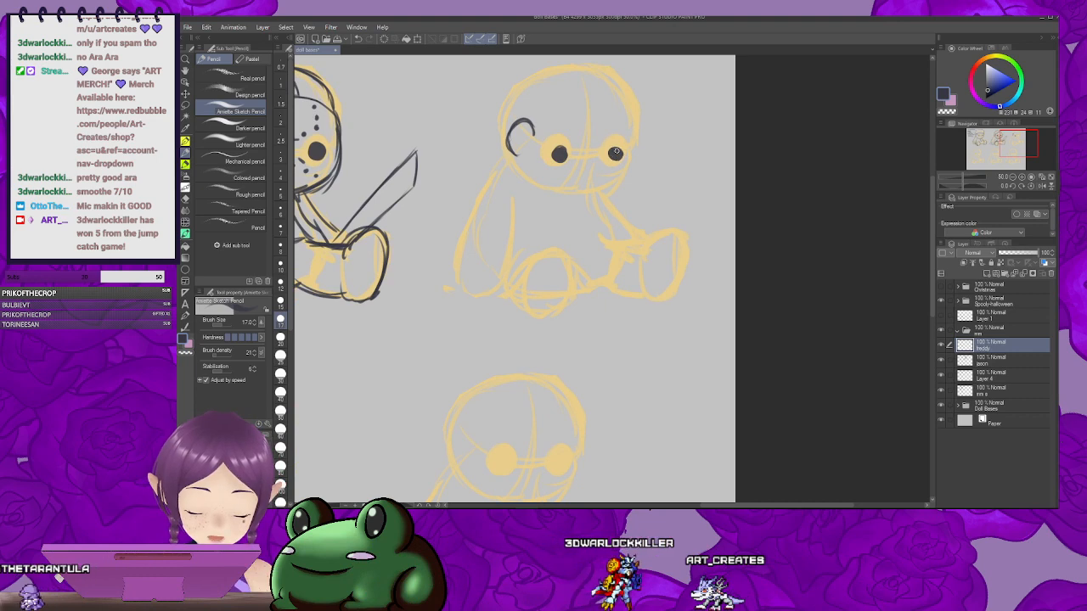
Step: Draw a curved hat brim across the third doll's forehead, upturned over the ear and rounded at the far end
mouse_move(653, 103)
left_mouse_down()
mouse_move(643, 186)
mouse_move(676, 138)
left_mouse_up()
left_click_drag(539, 126, 530, 119)
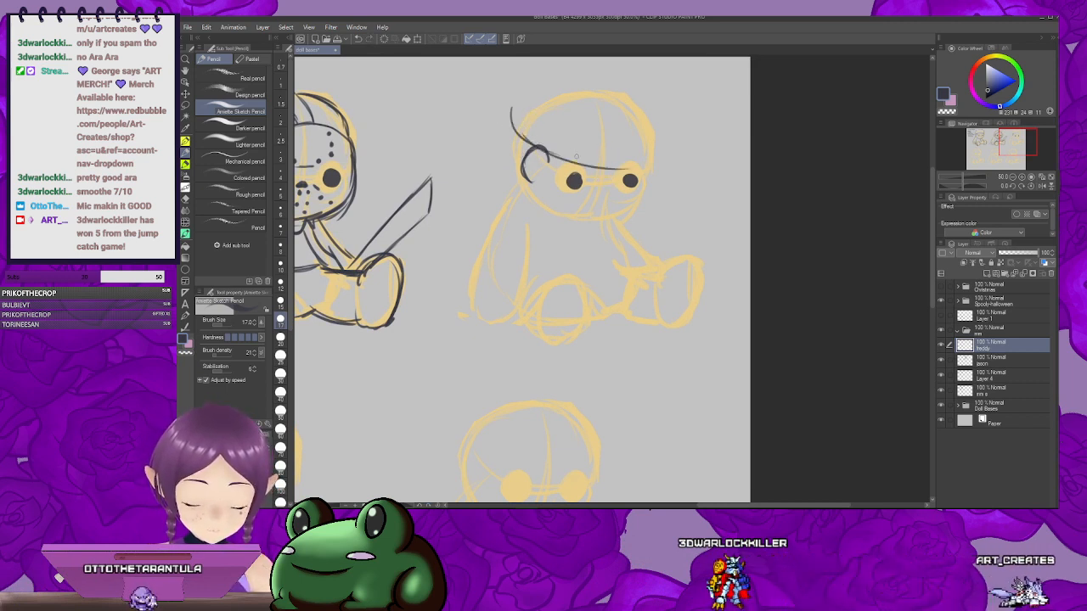
left_click_drag(661, 137, 686, 139)
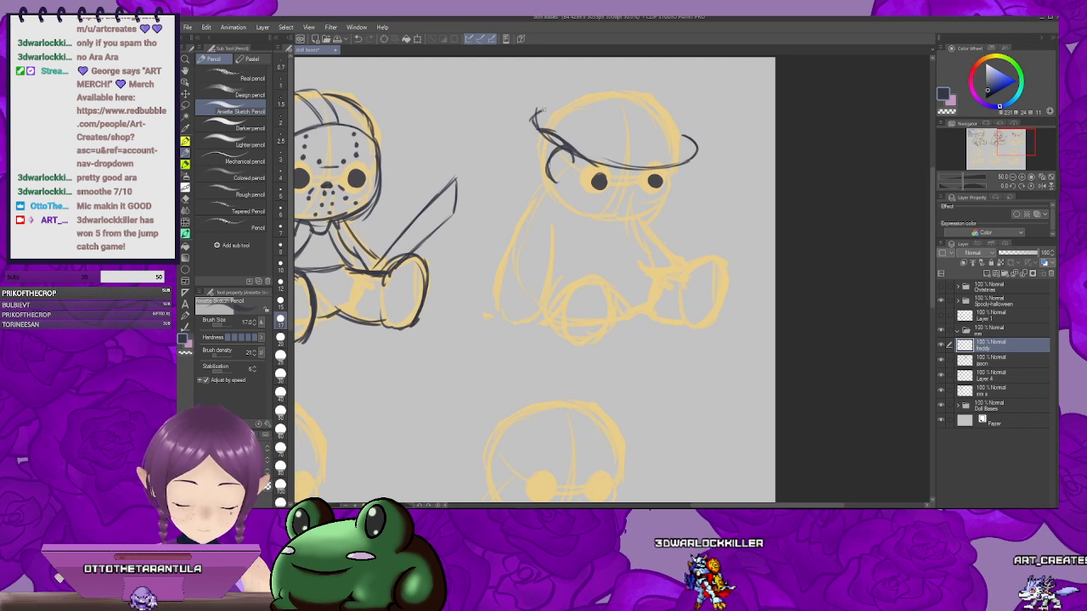
mouse_move(607, 123)
left_mouse_down()
mouse_move(587, 125)
mouse_move(623, 113)
left_mouse_up()
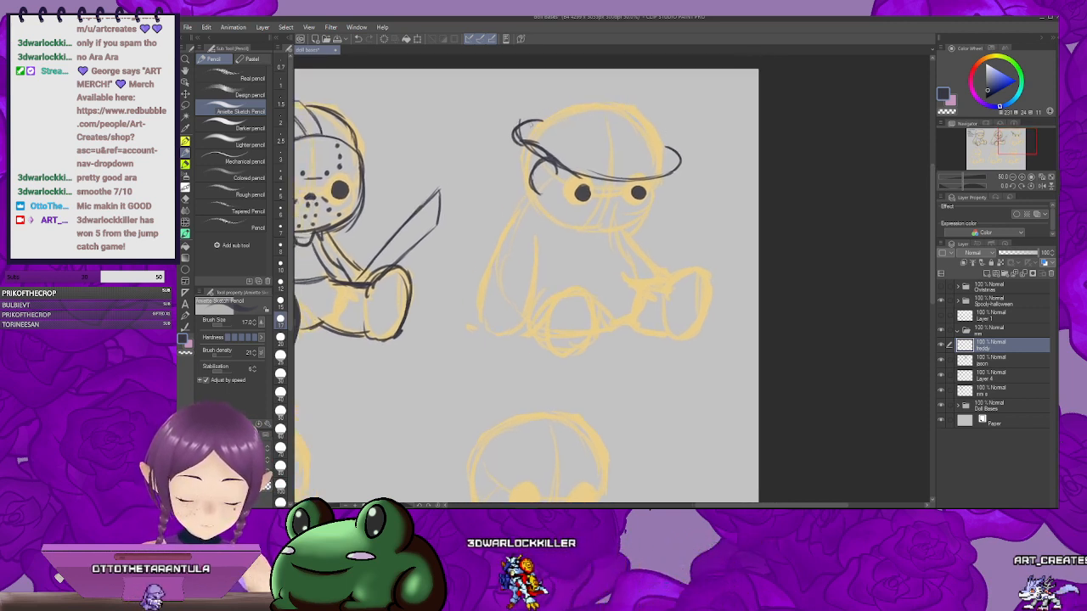
mouse_move(551, 108)
left_mouse_down()
mouse_move(560, 93)
mouse_move(549, 107)
mouse_move(582, 130)
left_mouse_up()
key("ctrl+z")
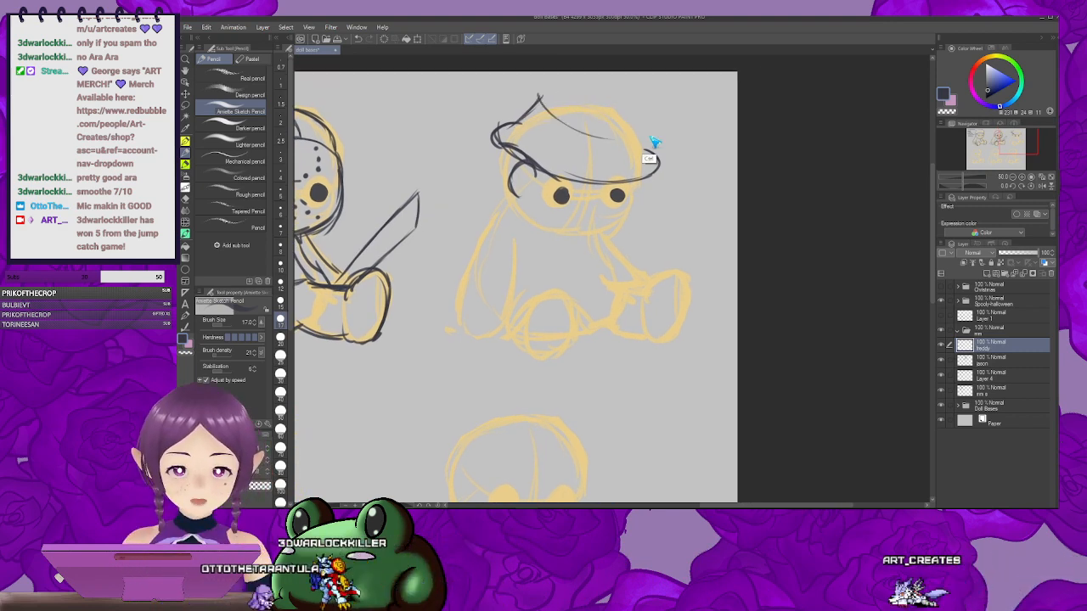
key("ctrl+z")
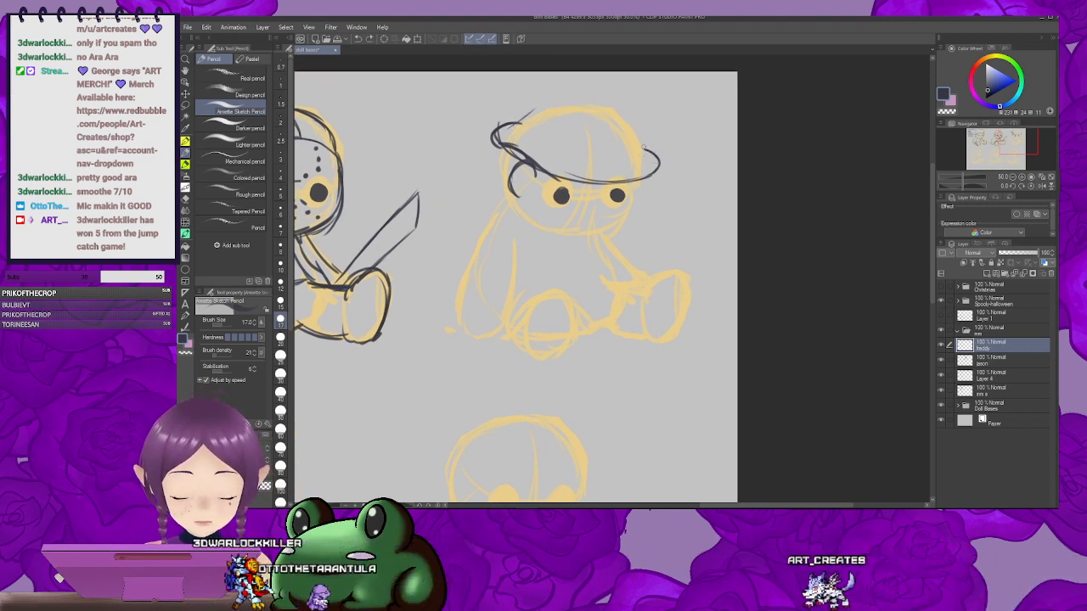
Step: Draw the third doll's hat crown above the brim, with tall sides and a pinched, creased top
left_click_drag(642, 150, 624, 155)
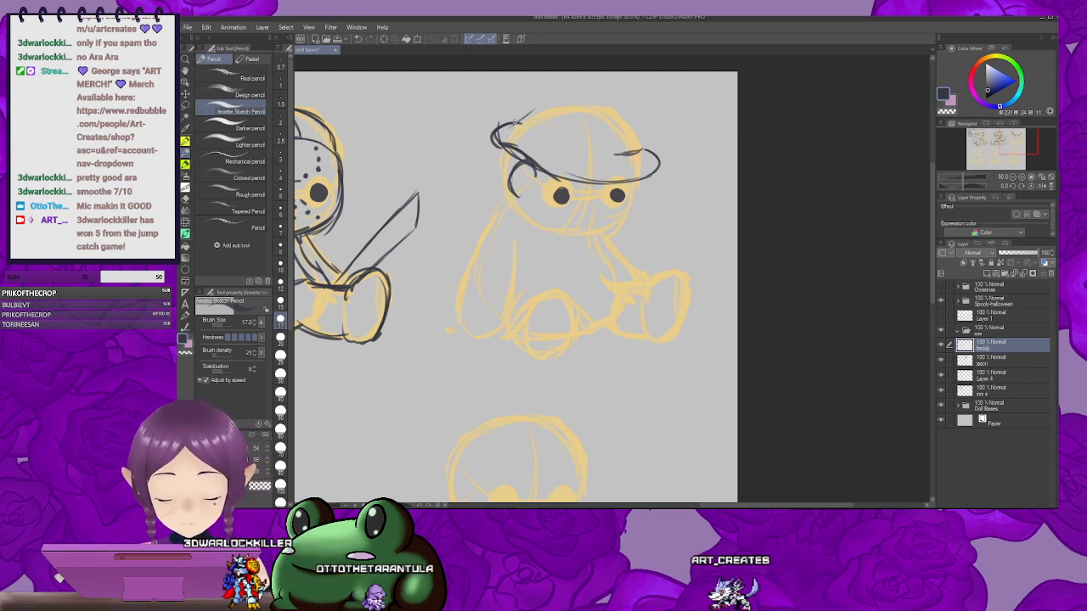
mouse_move(646, 134)
left_mouse_down()
mouse_move(634, 137)
mouse_move(633, 109)
mouse_move(645, 108)
mouse_move(612, 93)
left_mouse_up()
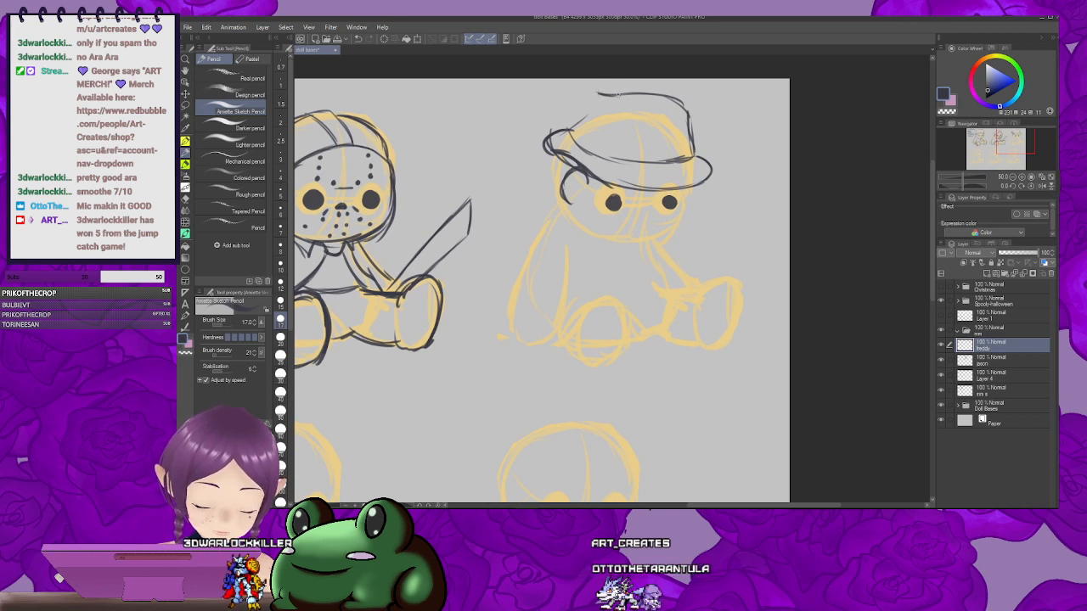
left_click_drag(661, 118, 642, 114)
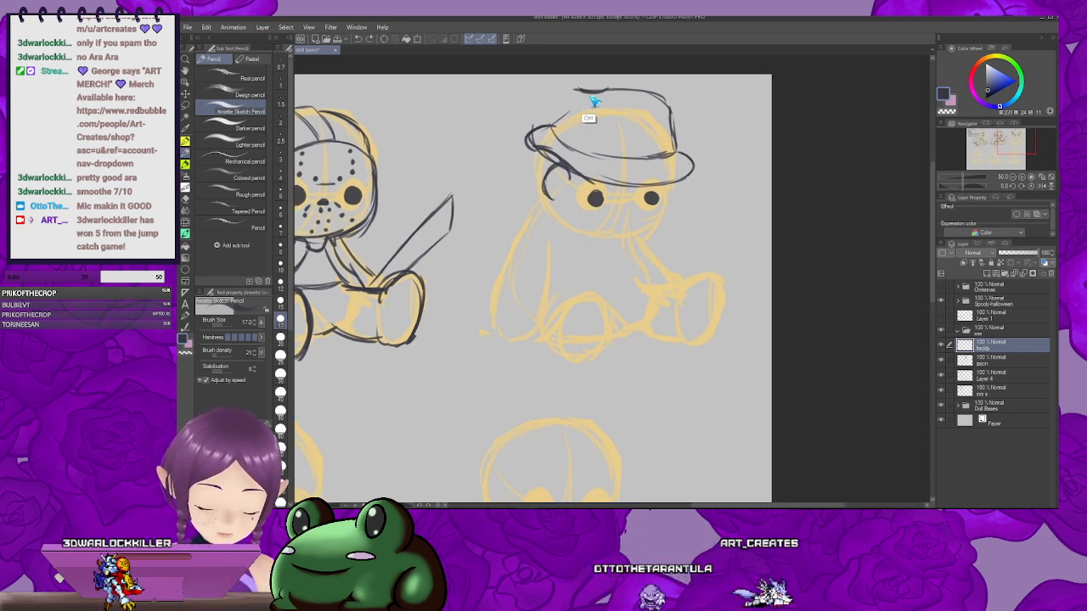
left_click_drag(573, 97, 664, 121)
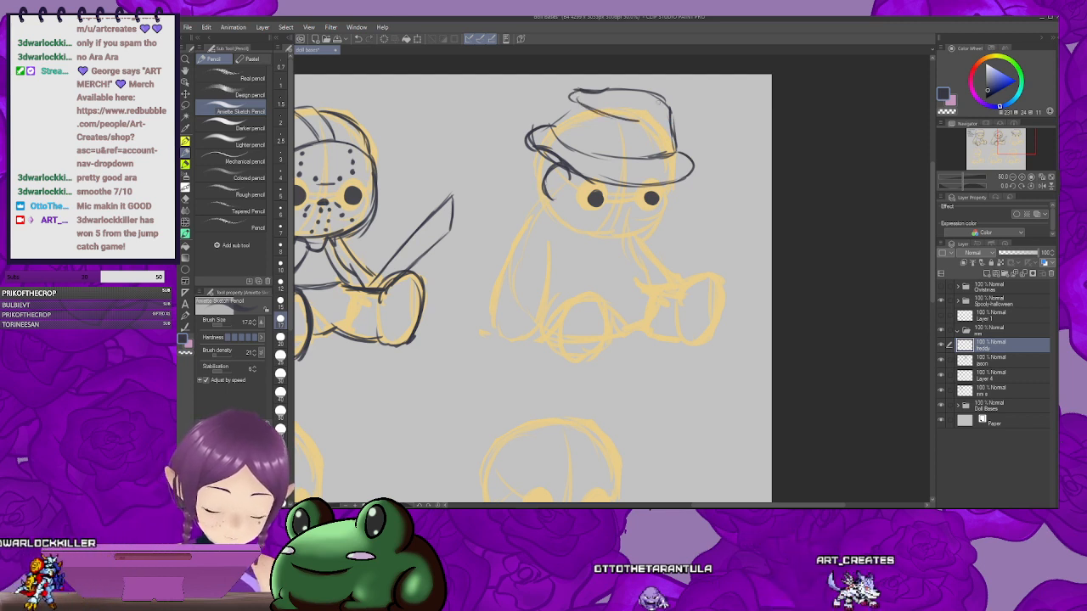
left_click_drag(588, 108, 586, 104)
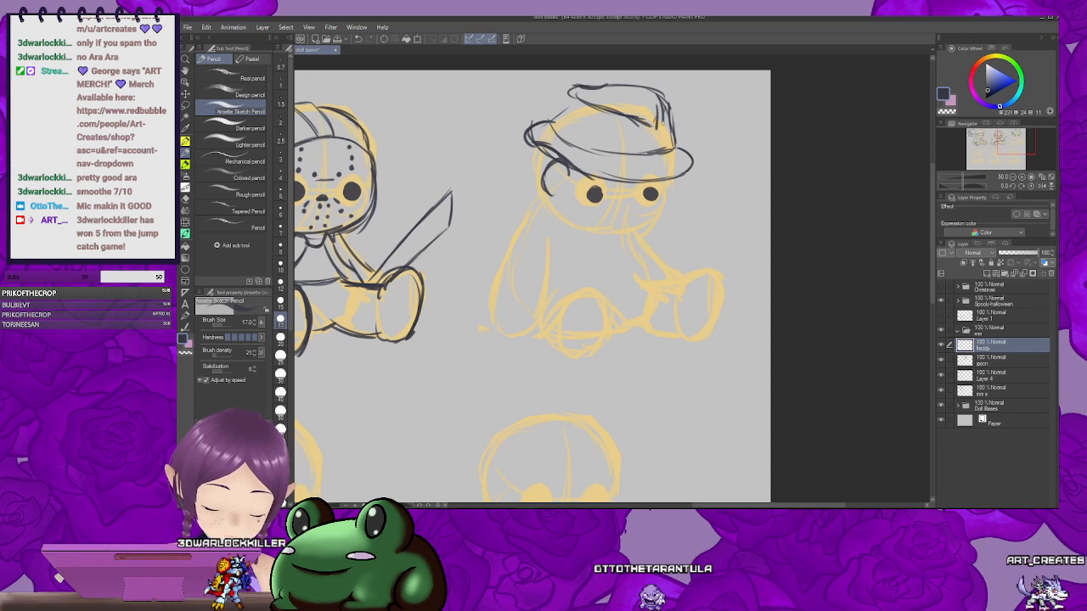
left_click_drag(668, 116, 635, 118)
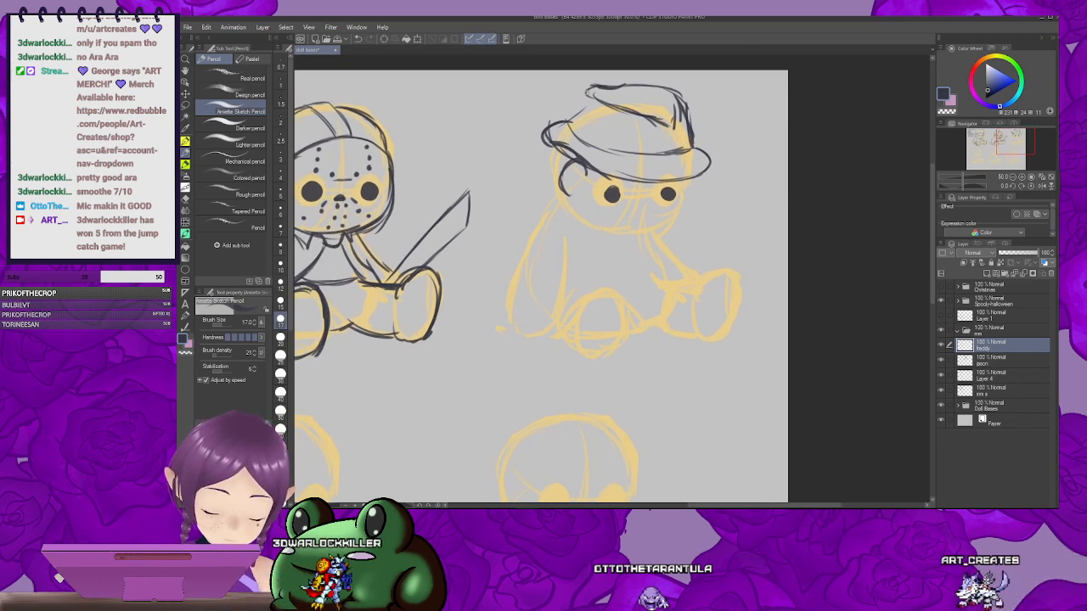
mouse_move(593, 87)
left_mouse_down()
mouse_move(568, 127)
mouse_move(613, 117)
mouse_move(608, 106)
left_mouse_up()
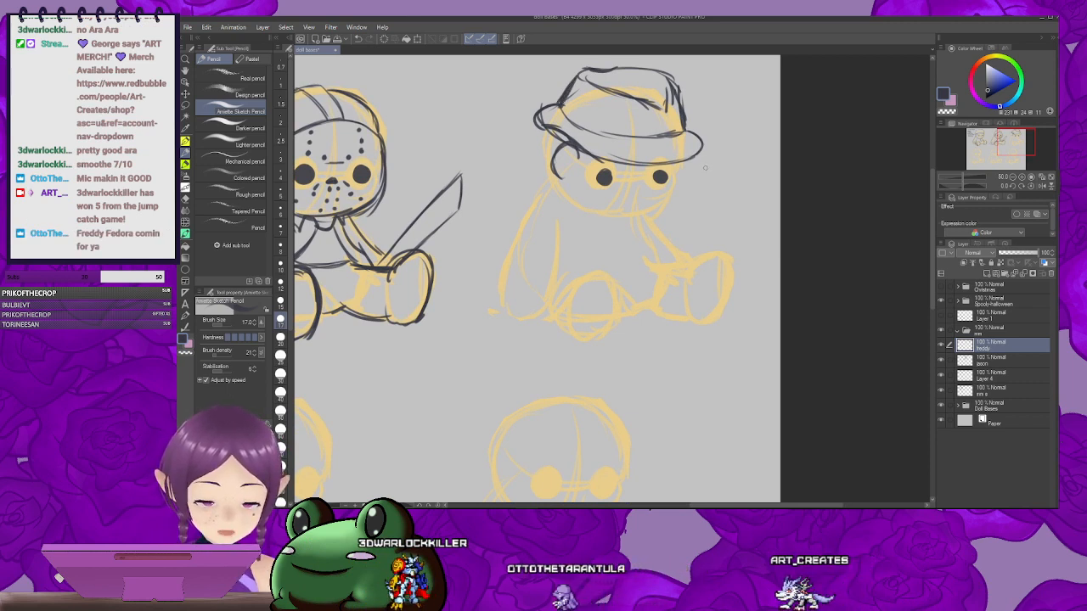
Step: Draw a curved band around the base of the hat crown and thicken the brim with a second edge line
left_click_drag(686, 194, 713, 174)
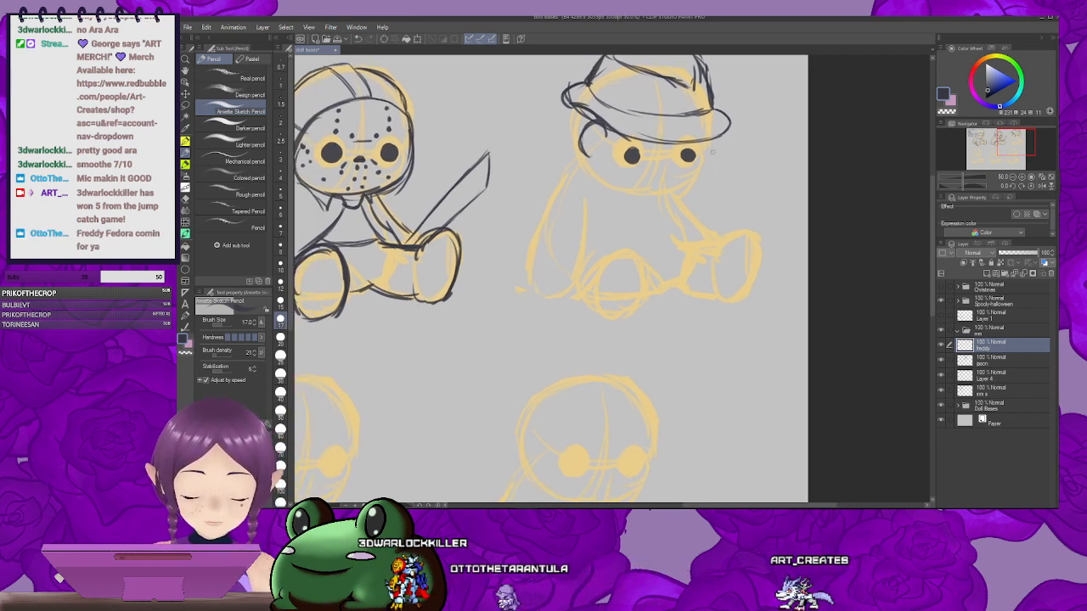
mouse_move(612, 98)
left_mouse_down()
mouse_move(658, 128)
mouse_move(643, 140)
left_mouse_up()
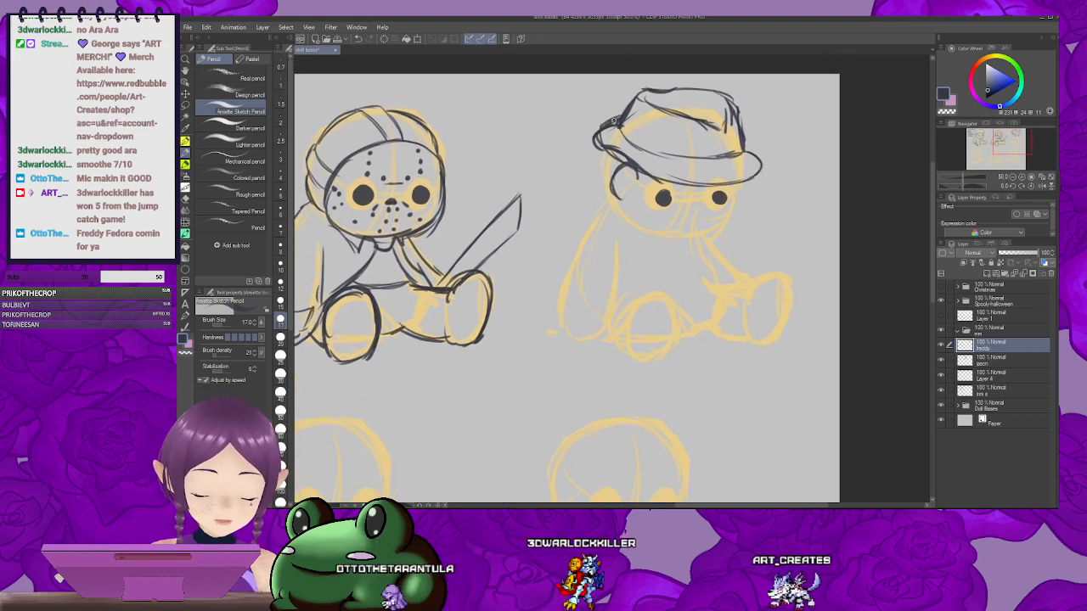
left_click_drag(643, 141, 582, 115)
mouse_move(689, 123)
left_mouse_down()
mouse_move(695, 144)
mouse_move(658, 155)
left_mouse_up()
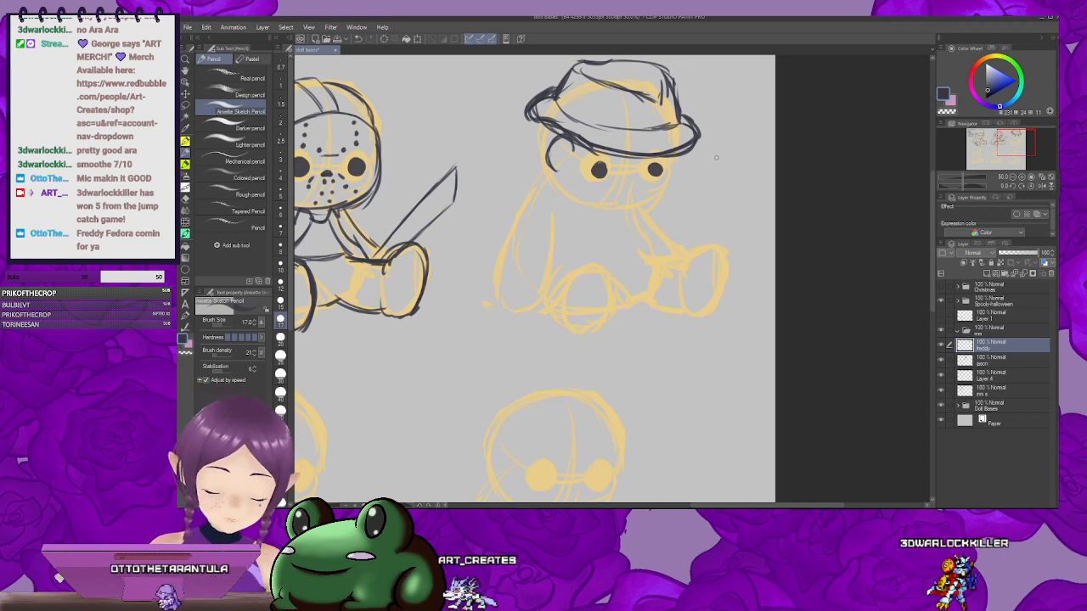
Step: Outline the third doll's head below the hat, drawing the back of the head, the cheek and the chin
mouse_move(705, 198)
left_mouse_down()
mouse_move(737, 147)
mouse_move(713, 164)
mouse_move(728, 163)
left_mouse_up()
left_click_drag(620, 157, 611, 163)
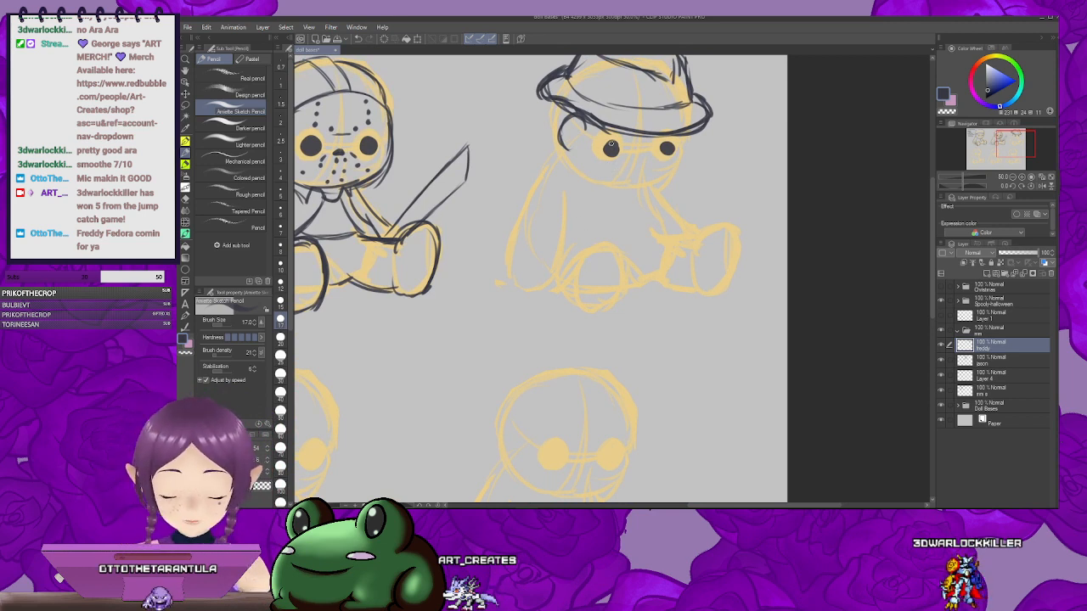
left_click_drag(610, 146, 628, 155)
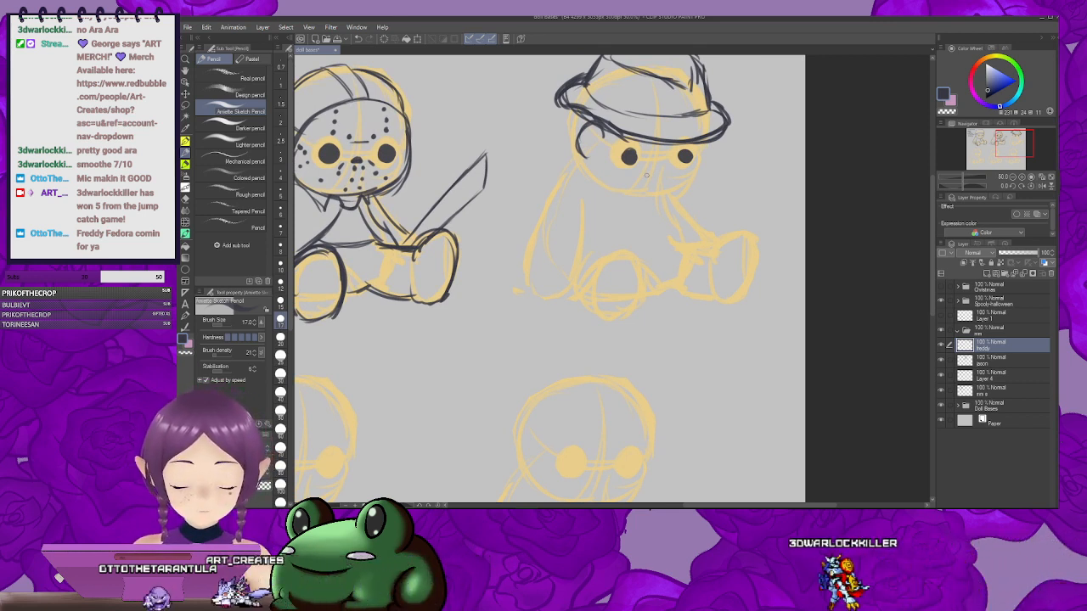
left_click_drag(574, 111, 587, 165)
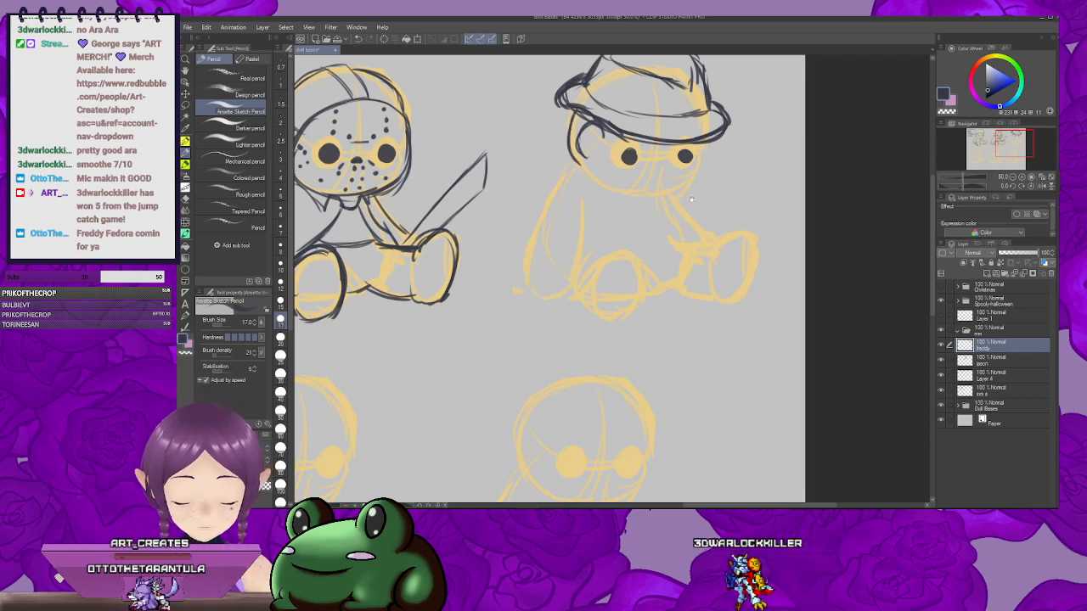
left_click_drag(698, 153, 689, 138)
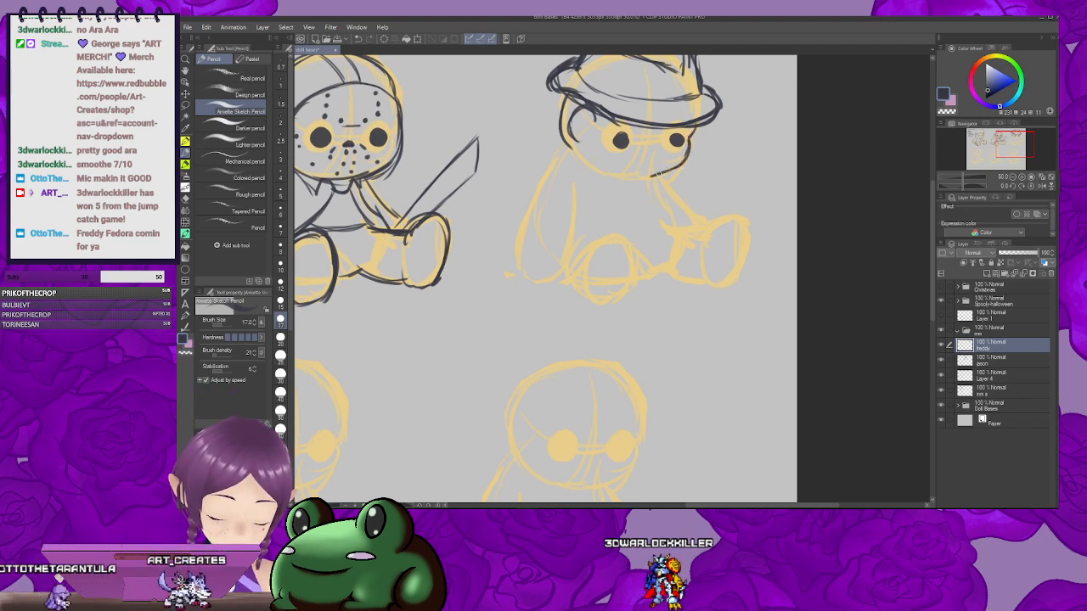
Step: Sketch a rounded hand at the end of the third doll's near arm
left_click_drag(624, 186, 692, 144)
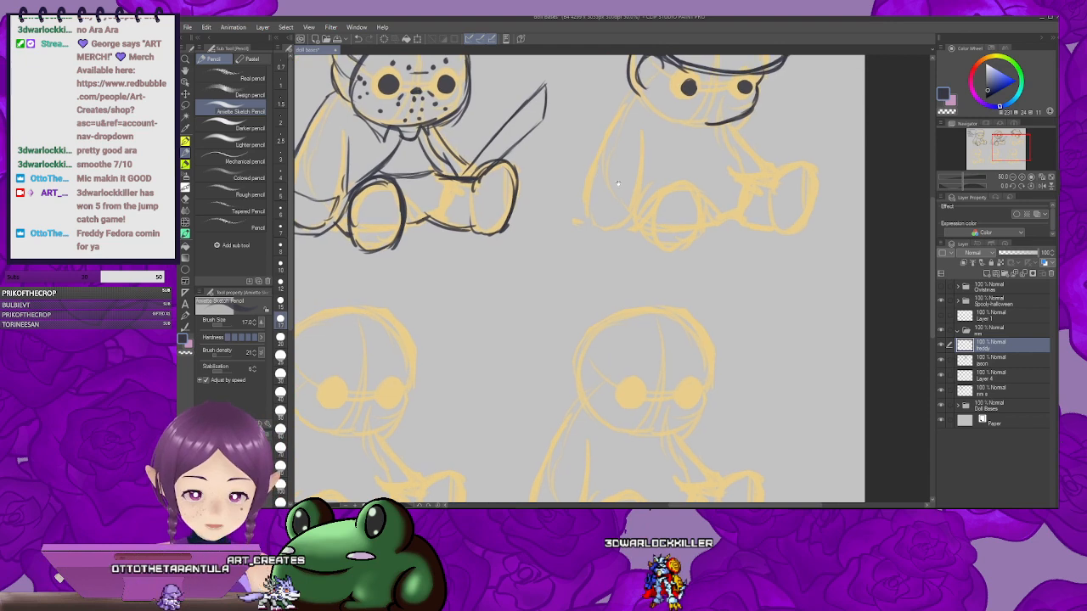
mouse_move(615, 187)
left_mouse_down()
mouse_move(647, 183)
mouse_move(649, 163)
mouse_move(588, 157)
mouse_move(598, 183)
mouse_move(634, 183)
mouse_move(606, 192)
left_mouse_up()
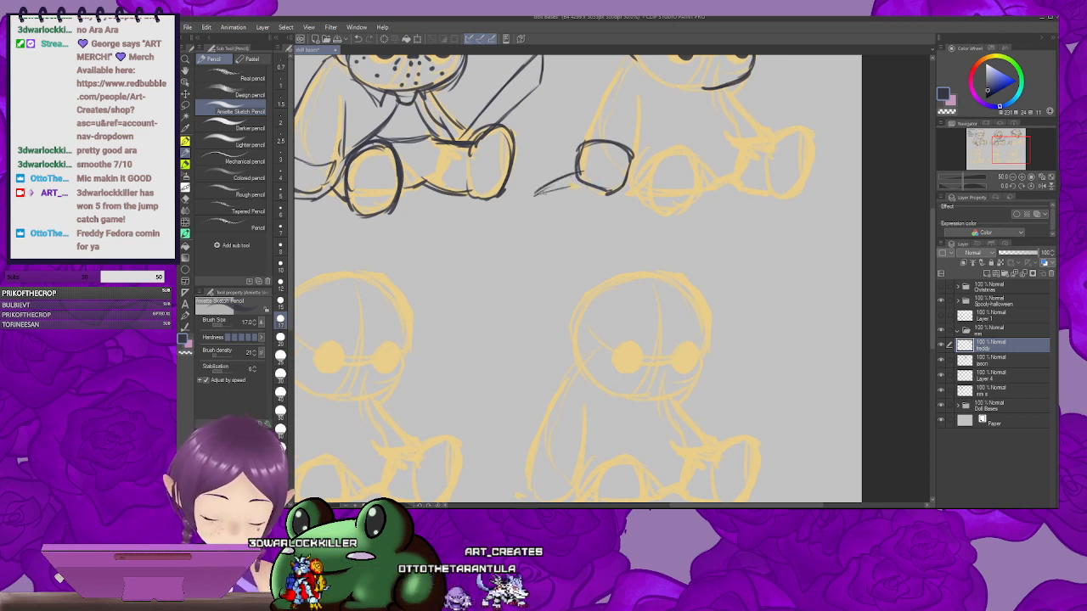
left_click_drag(585, 185, 562, 186)
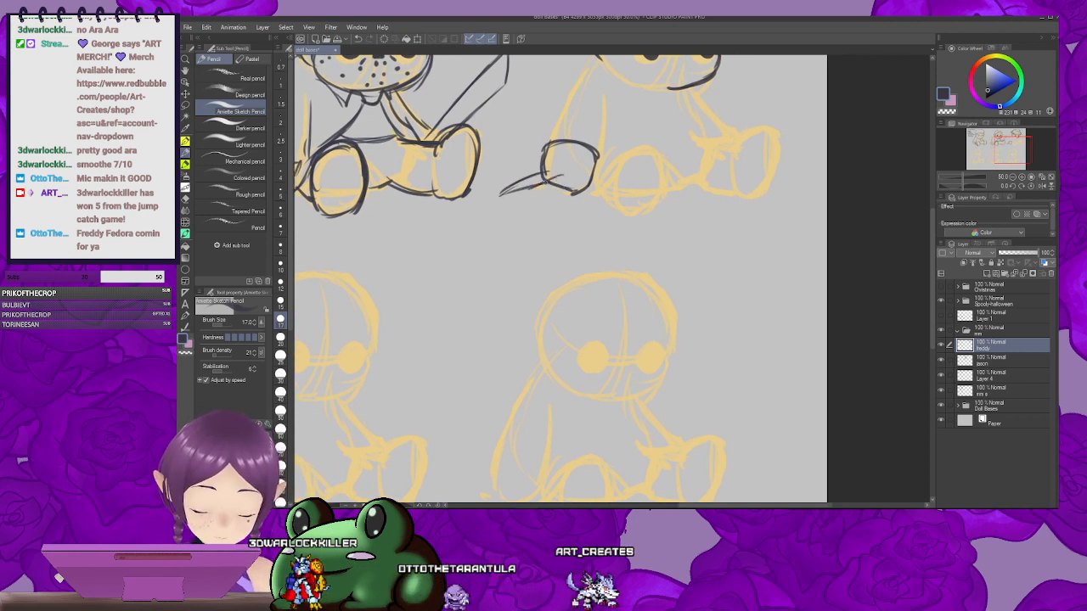
left_click_drag(574, 190, 557, 193)
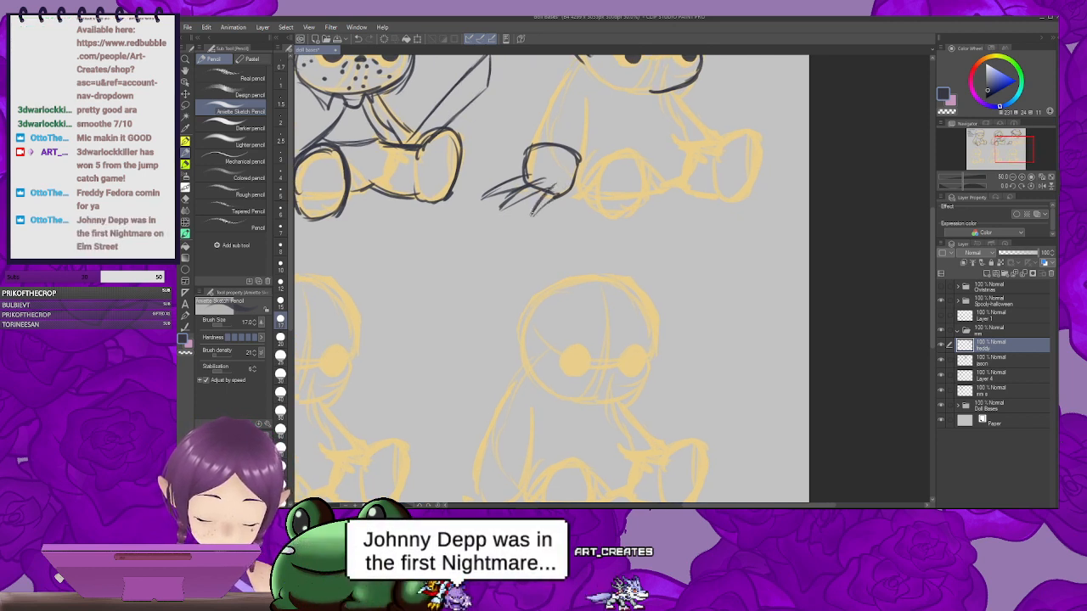
left_click_drag(569, 199, 555, 204)
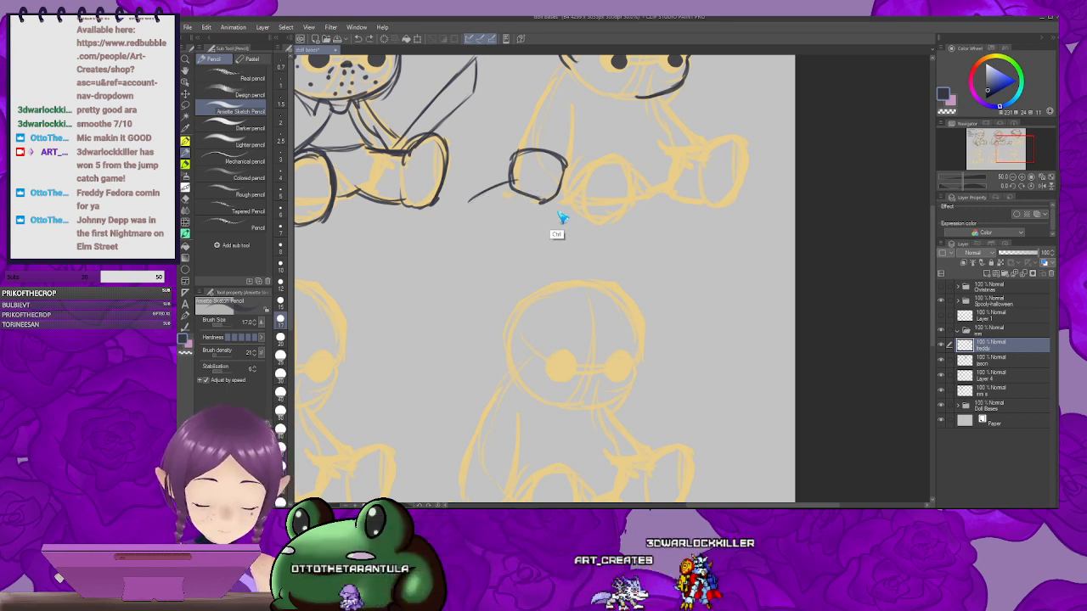
Step: Draw four long pointed claw blades fanning outward from the third doll's rounded hand
left_click_drag(536, 220, 597, 201)
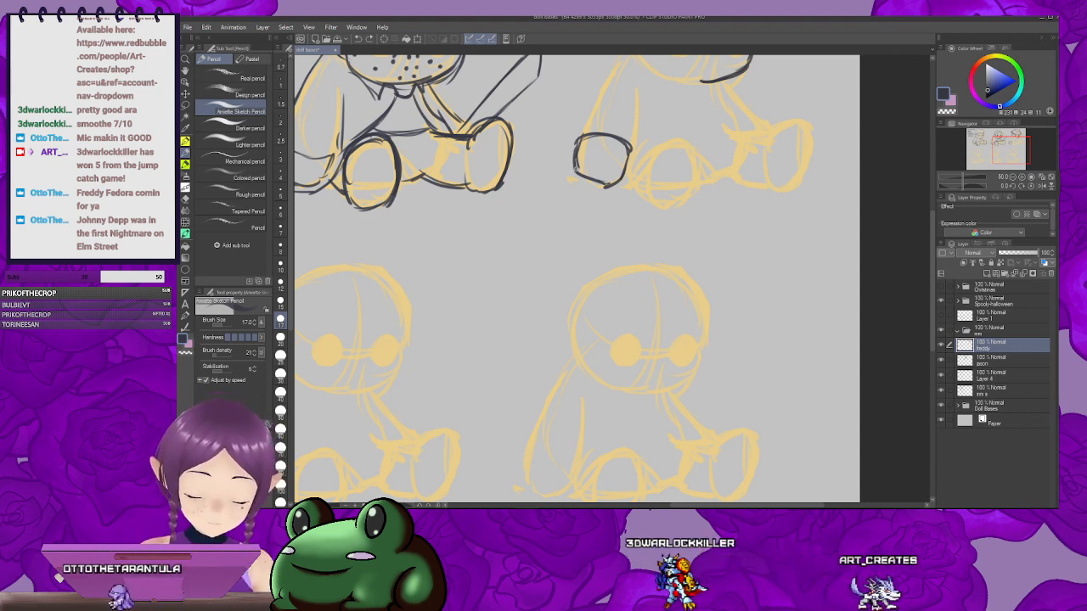
mouse_move(574, 164)
left_mouse_down()
mouse_move(535, 181)
mouse_move(566, 174)
left_mouse_up()
left_click_drag(584, 176, 558, 174)
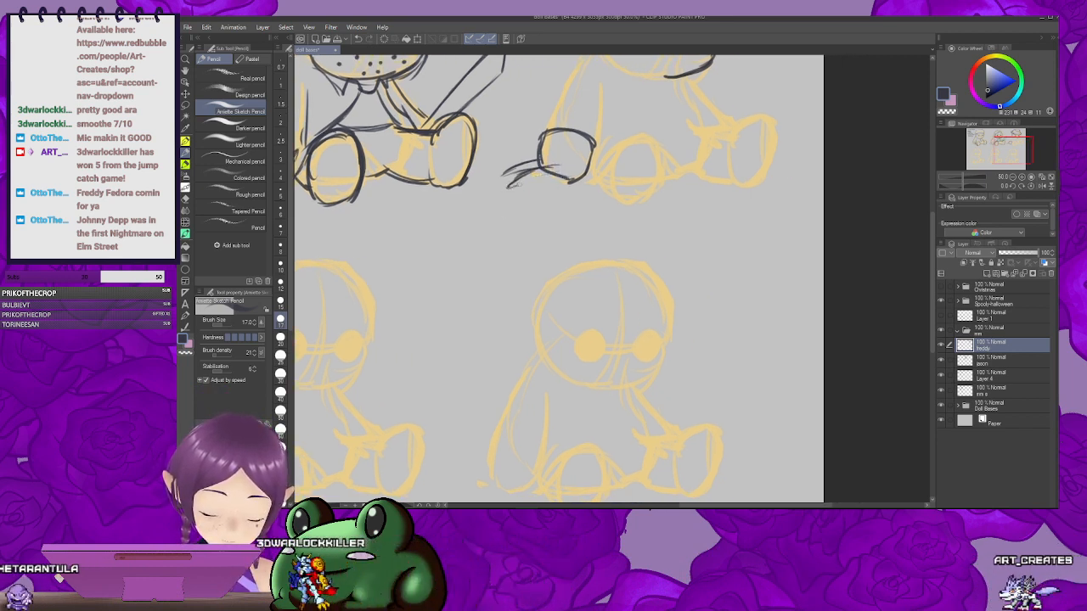
left_click_drag(565, 176, 554, 174)
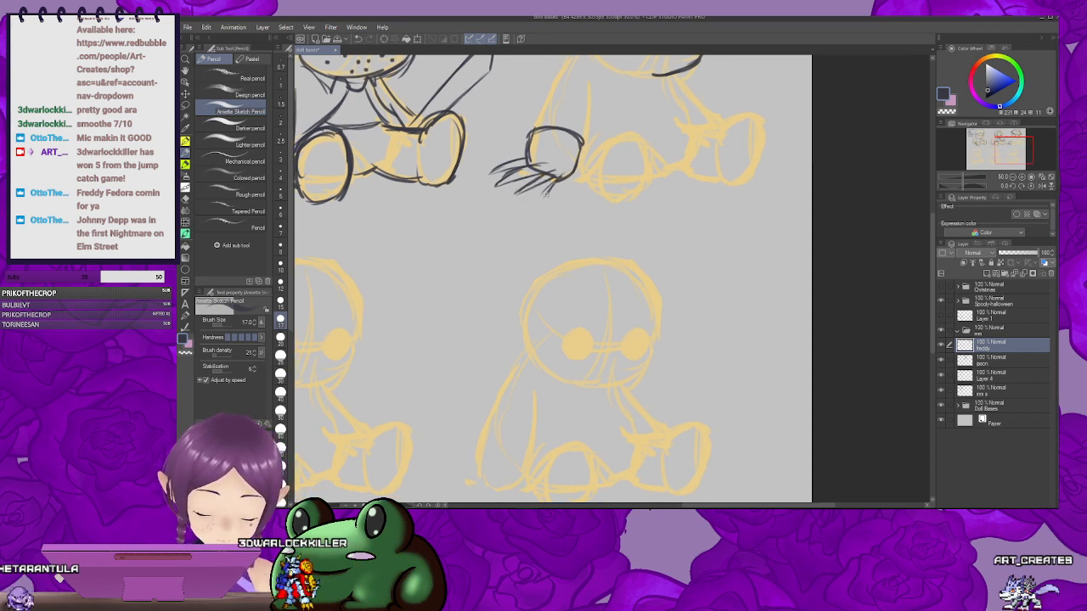
mouse_move(567, 175)
left_mouse_down()
mouse_move(542, 201)
mouse_move(550, 181)
left_mouse_up()
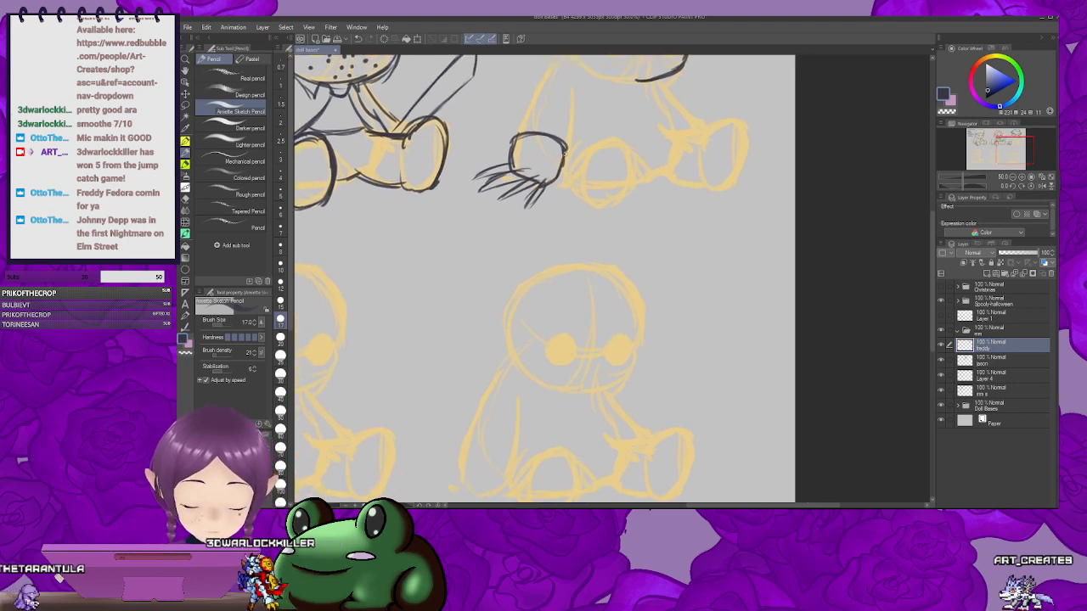
Step: Outline the clawed arm with a wrist cuff, and sketch the far arm and curved shirt hem
left_click_drag(563, 160, 487, 257)
left_click_drag(661, 189, 727, 197)
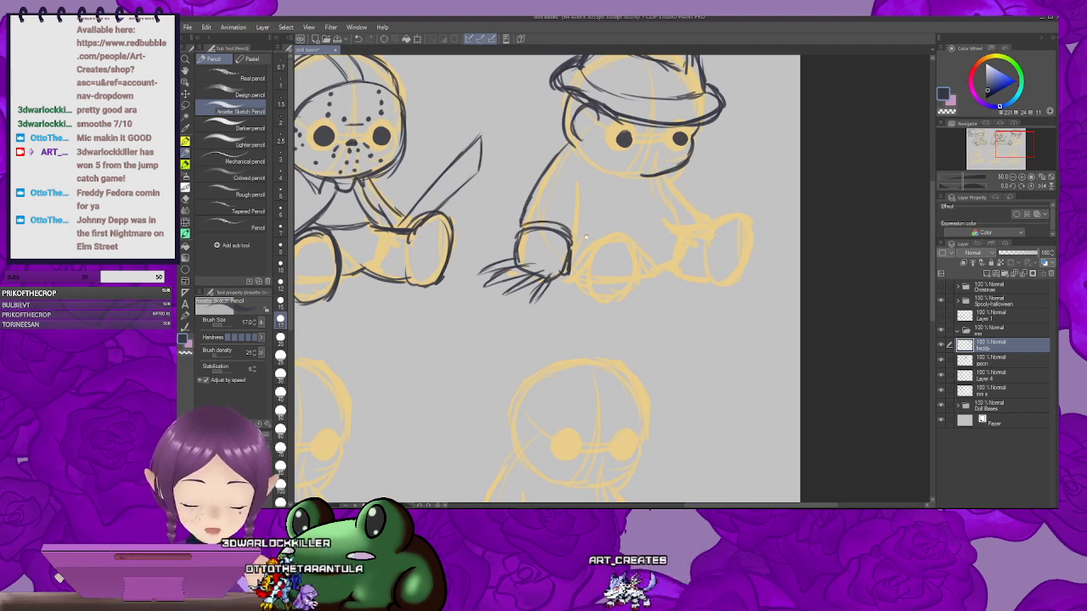
left_click_drag(586, 237, 567, 238)
left_click_drag(682, 202, 591, 219)
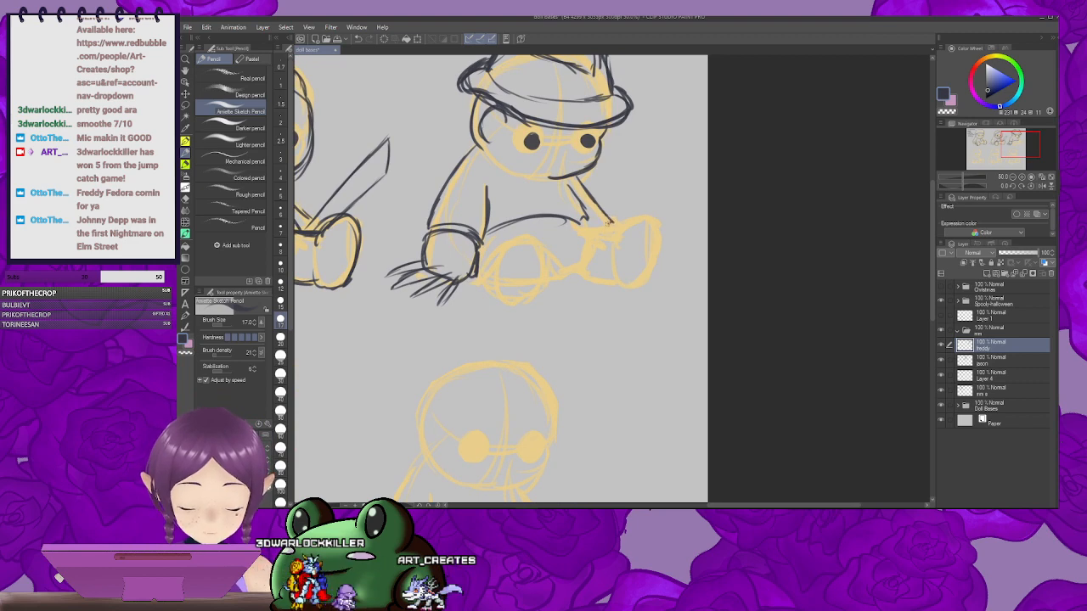
Step: Outline both of the third doll's feet as rounded ovals and draw the underside of the legs between them
left_click_drag(614, 221, 678, 210)
left_click_drag(605, 206, 588, 215)
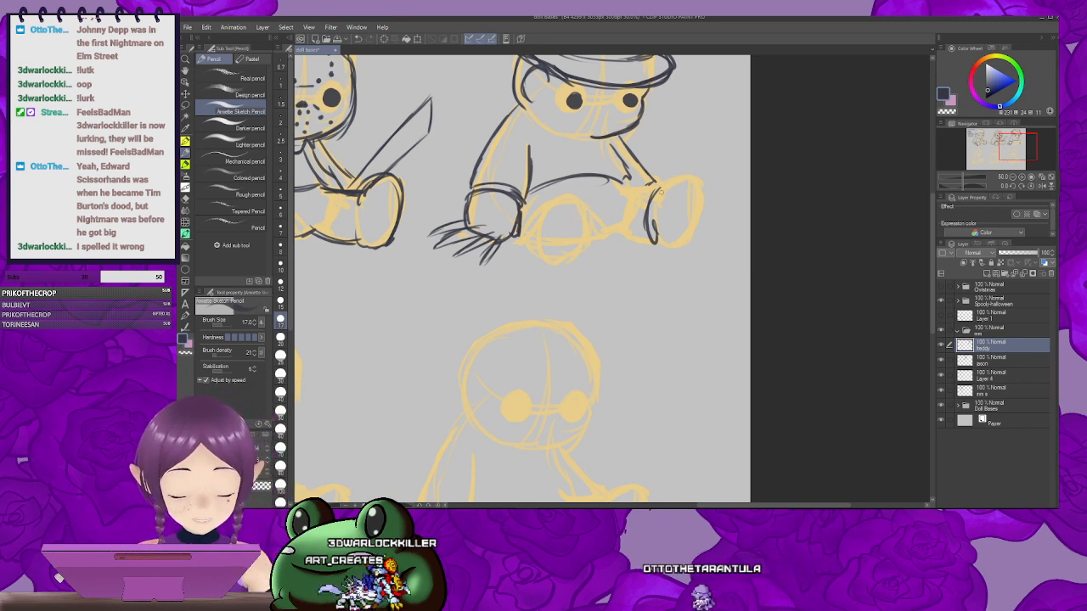
left_click_drag(667, 180, 695, 212)
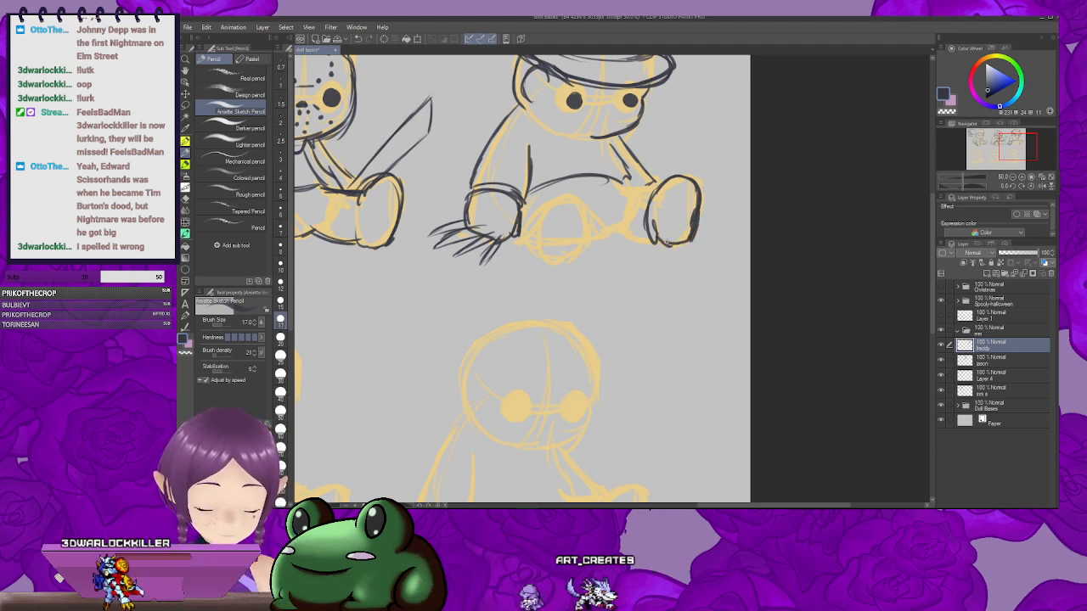
left_click_drag(672, 244, 704, 236)
mouse_move(696, 174)
left_mouse_down()
mouse_move(745, 195)
mouse_move(676, 226)
left_mouse_up()
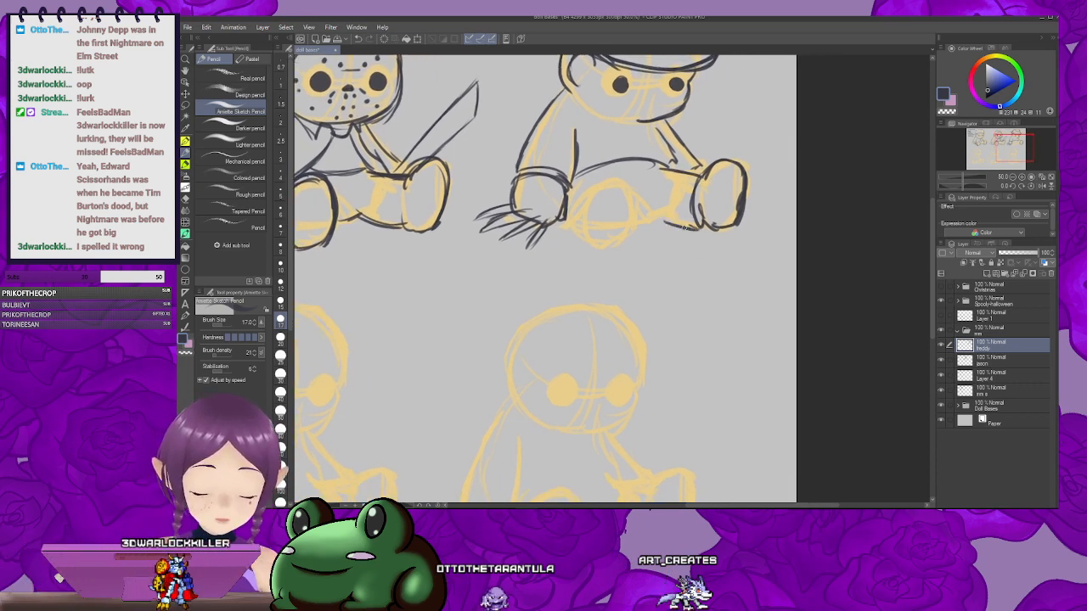
mouse_move(704, 225)
left_mouse_down()
mouse_move(723, 226)
mouse_move(703, 221)
mouse_move(680, 239)
left_mouse_up()
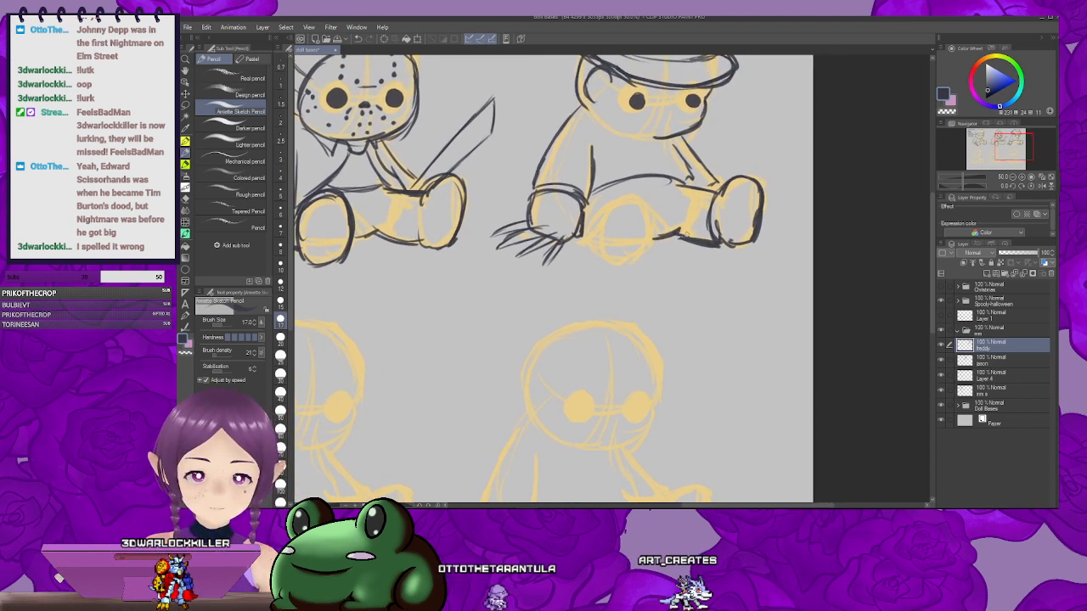
left_click_drag(611, 210, 633, 199)
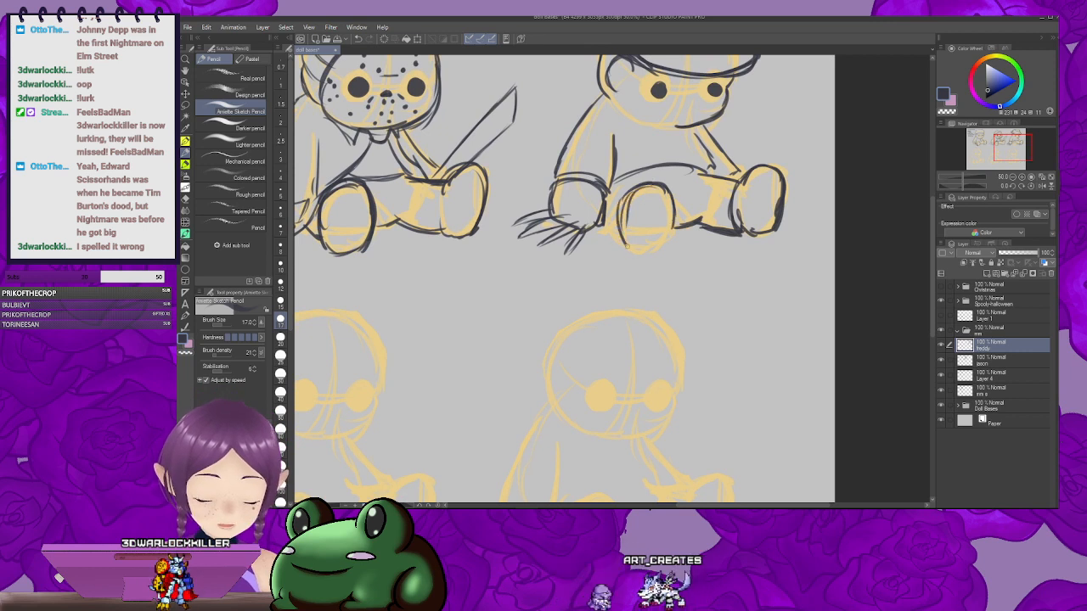
left_click_drag(620, 229, 628, 248)
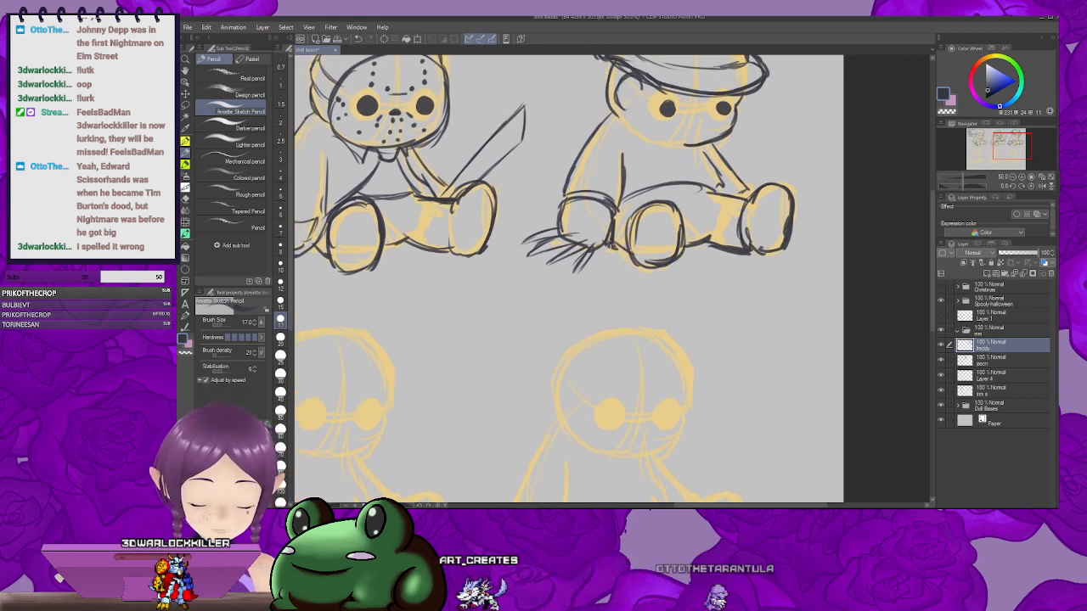
Step: Draw curved sweater stripes across the sleeve of the third doll's clawed arm
left_click_drag(655, 169, 631, 233)
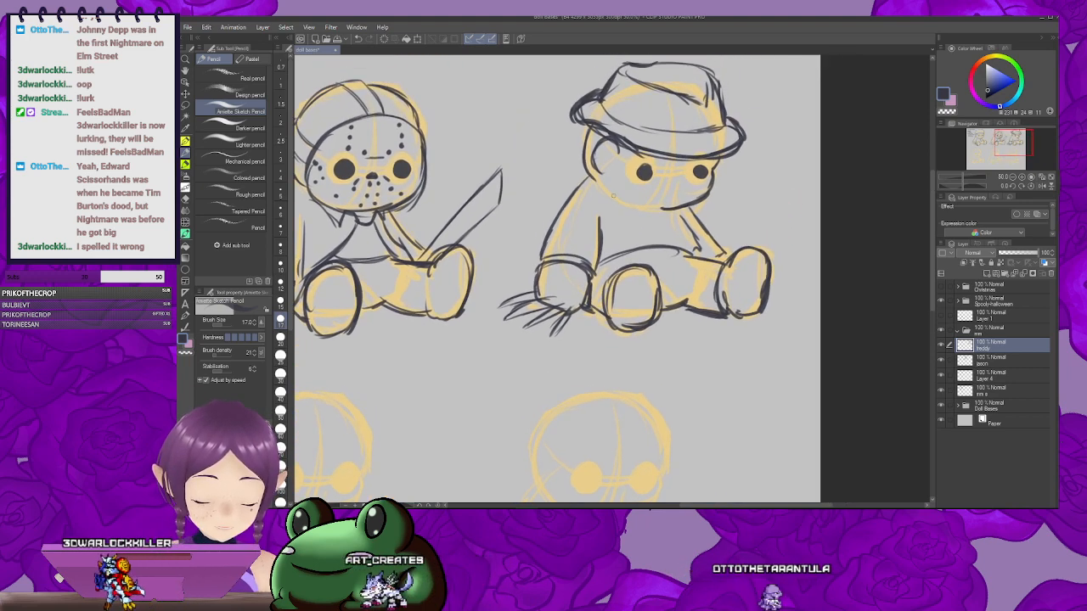
mouse_move(596, 180)
left_mouse_down()
mouse_move(675, 209)
mouse_move(683, 190)
mouse_move(670, 177)
mouse_move(621, 180)
mouse_move(622, 171)
left_mouse_up()
mouse_move(617, 175)
left_mouse_down()
mouse_move(588, 176)
mouse_move(618, 185)
mouse_move(574, 197)
mouse_move(643, 186)
left_mouse_up()
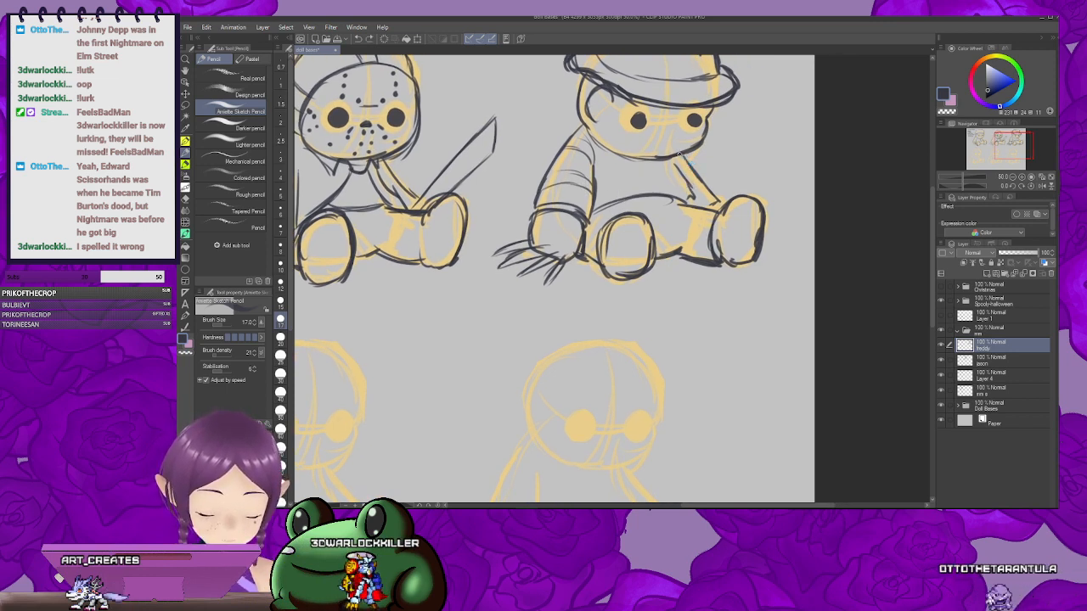
Step: Continue the curved sweater stripes across the third doll's torso and far sleeve
left_click_drag(686, 168, 671, 164)
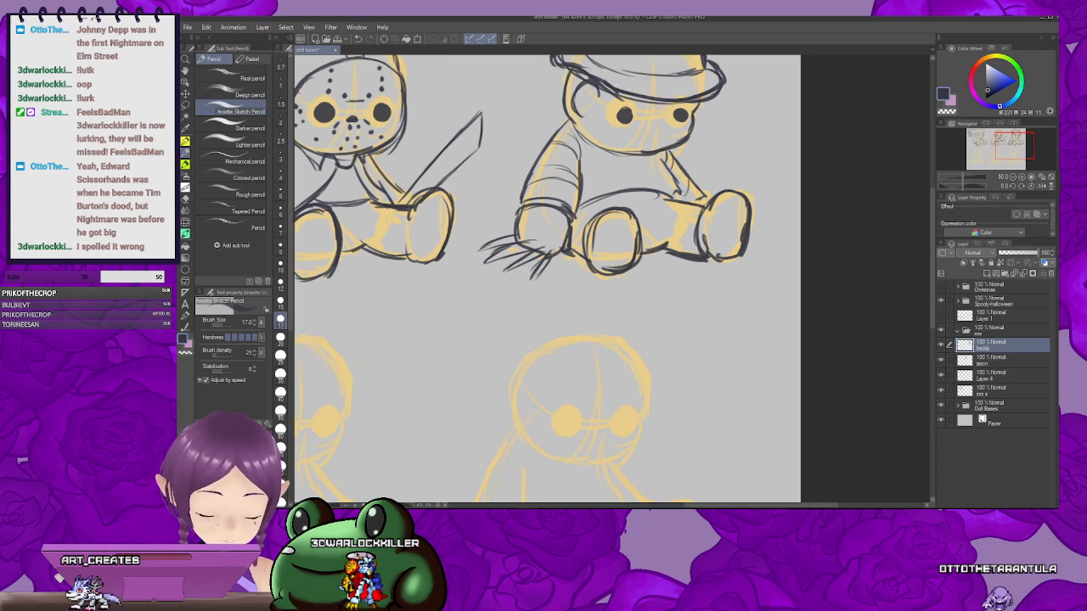
left_click_drag(594, 153, 793, 152)
left_click_drag(611, 201, 454, 292)
left_click_drag(738, 256, 763, 189)
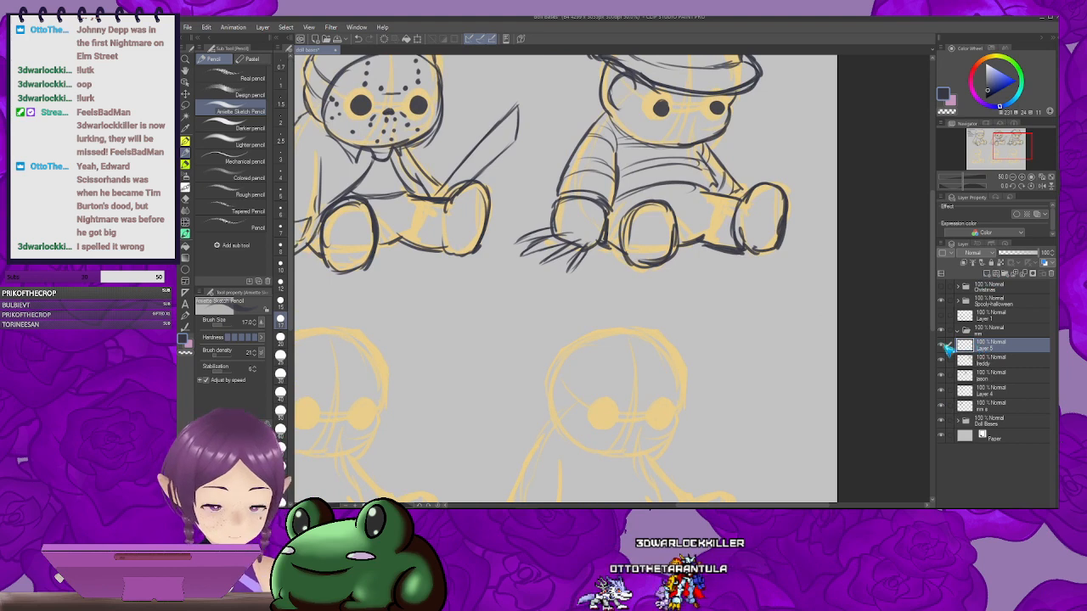
Step: Rename the new sketch layer as ghostface
mouse_move(464, 303)
left_mouse_down()
mouse_move(599, 246)
mouse_move(648, 256)
mouse_move(717, 248)
left_mouse_up()
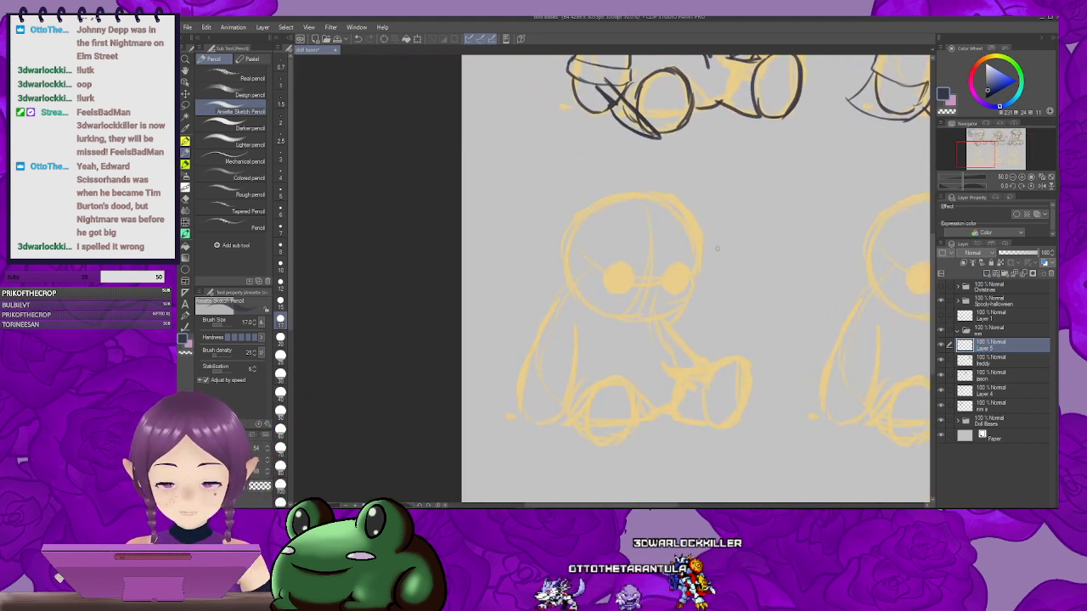
scroll(664, 371, "up", 5)
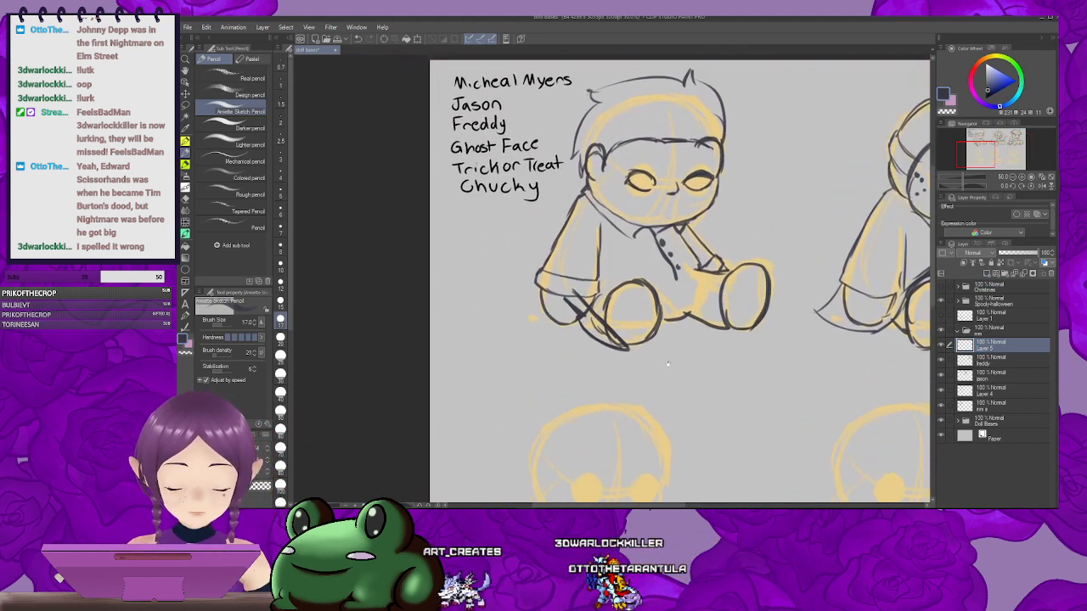
scroll(664, 371, "down", 5)
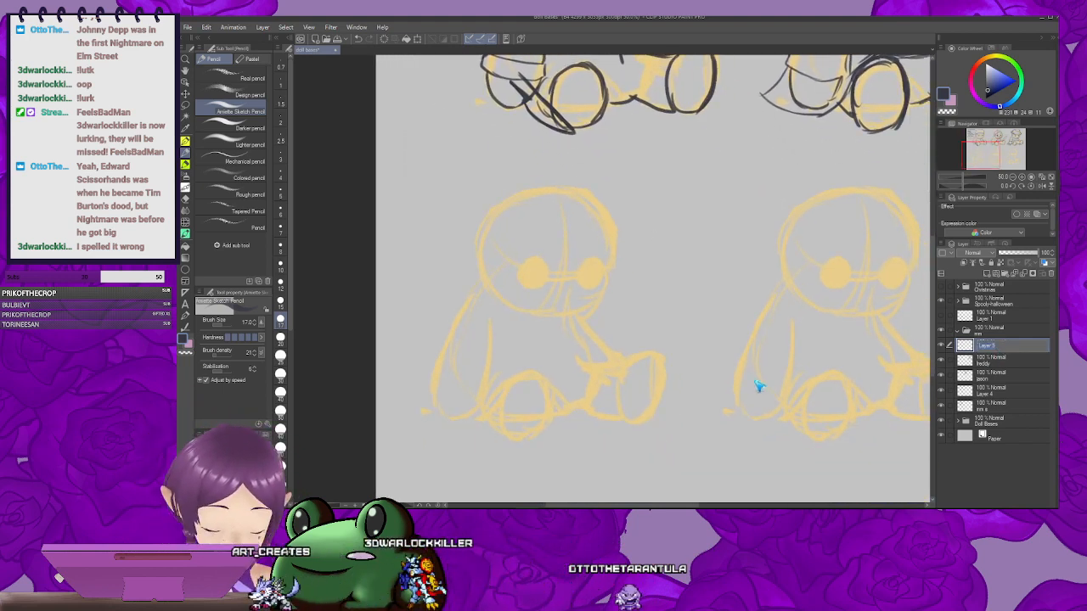
type("gho")
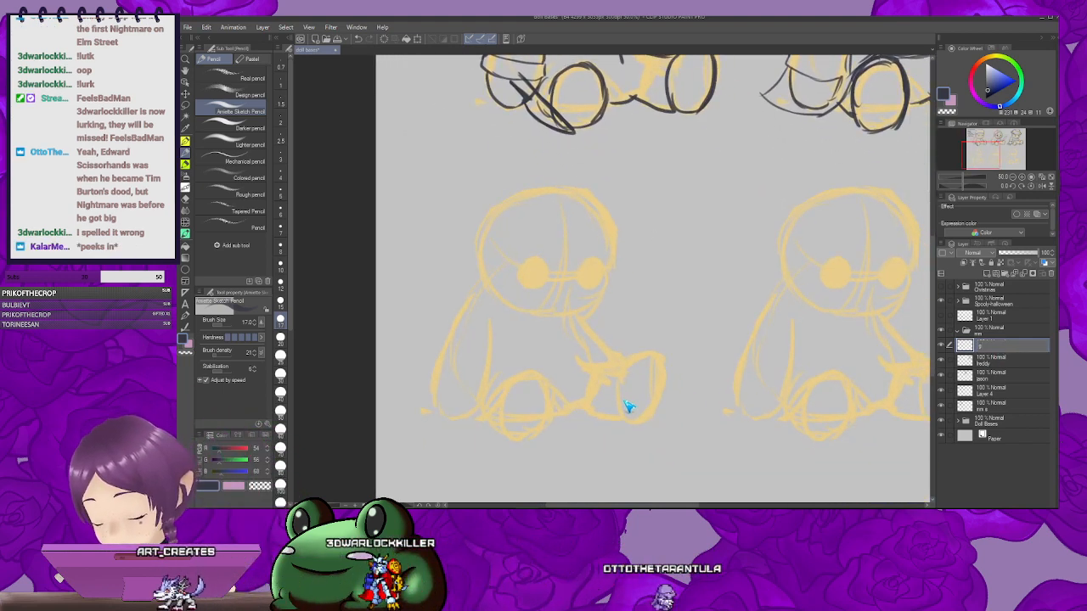
type("stf")
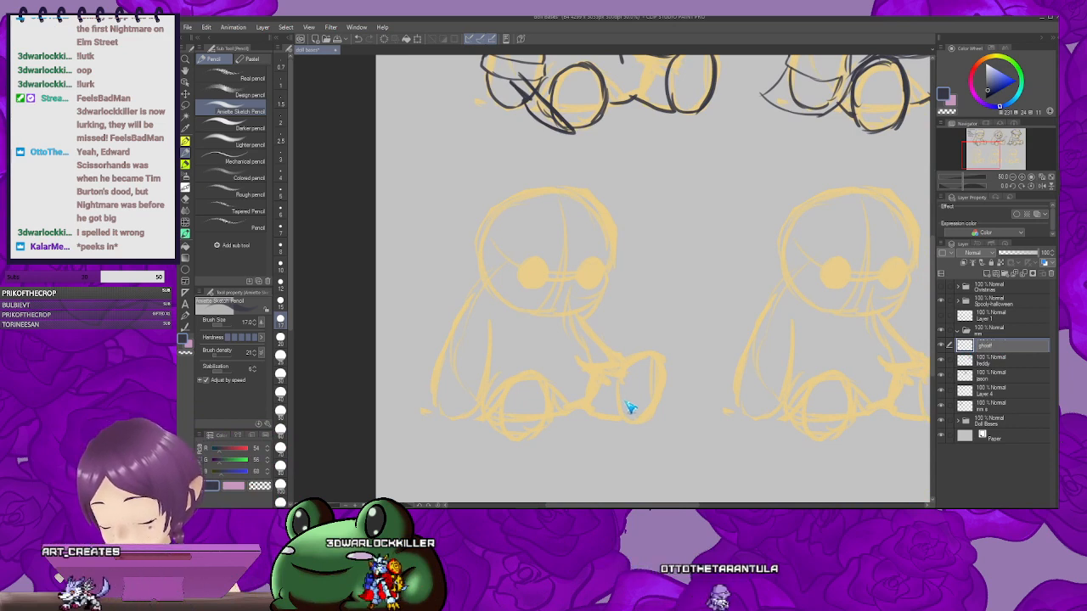
type("ace")
key("Return")
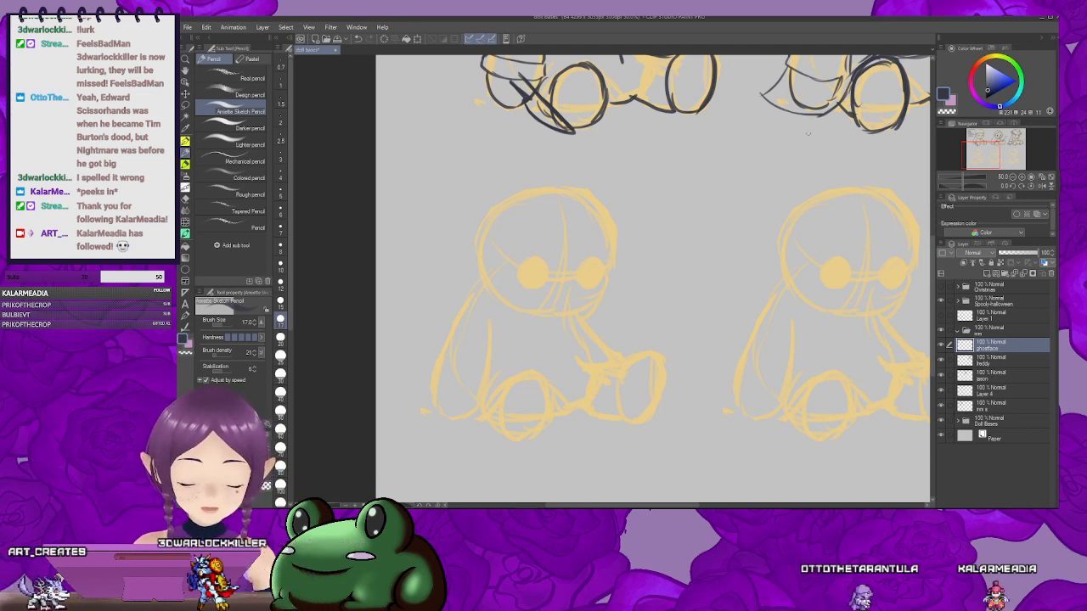
scroll(669, 245, "up", 5)
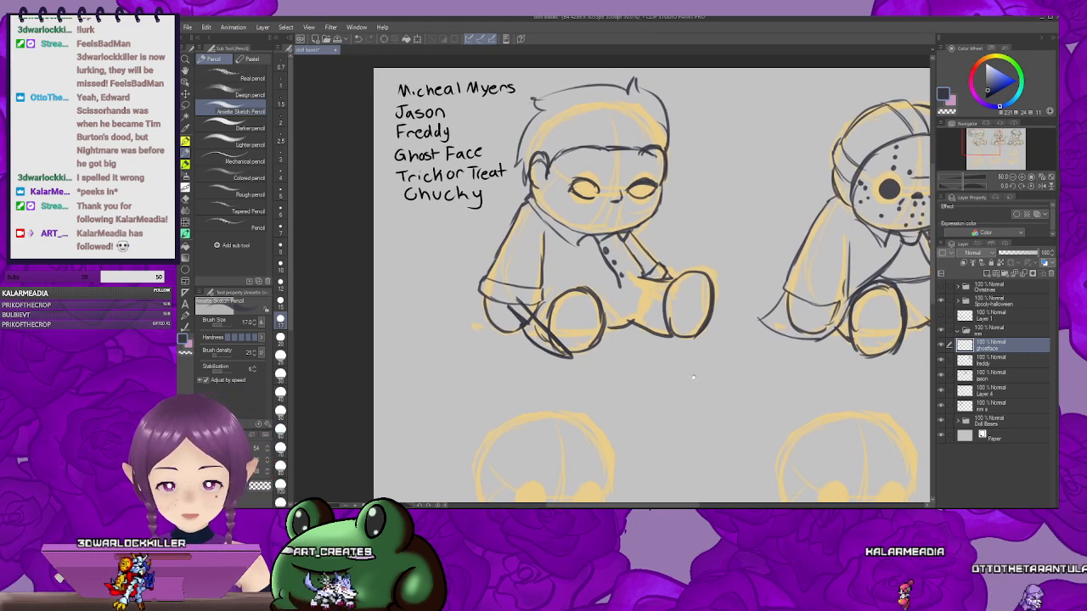
scroll(605, 335, "down", 3)
left_click_drag(603, 334, 546, 380)
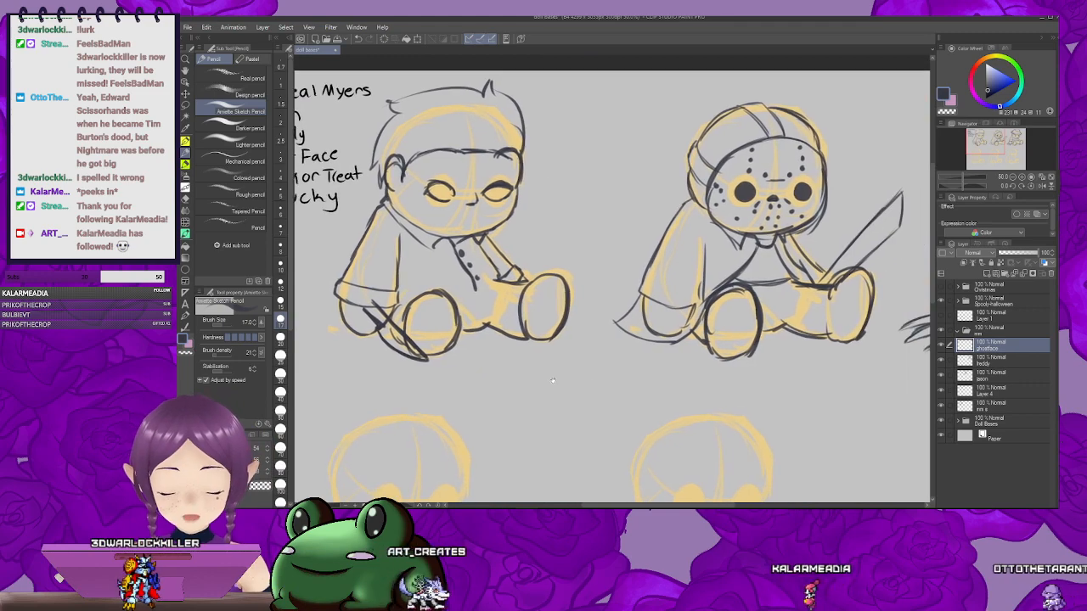
left_click_drag(806, 371, 721, 210)
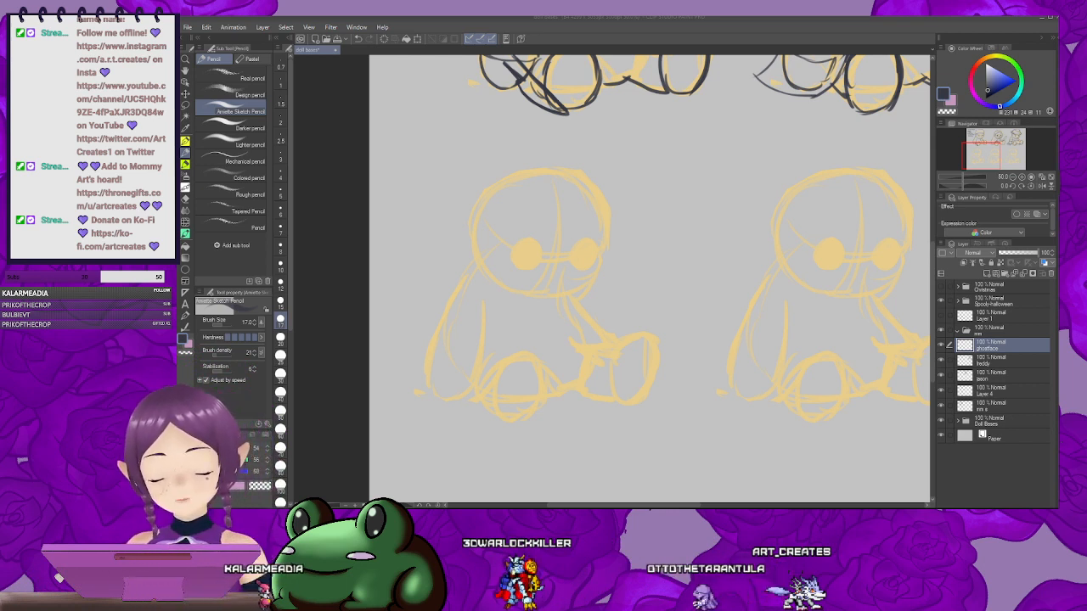
Step: Sketch the top and far side of a hood around the fourth doll's head, with an arched opening edge above the eyes
left_click(728, 43)
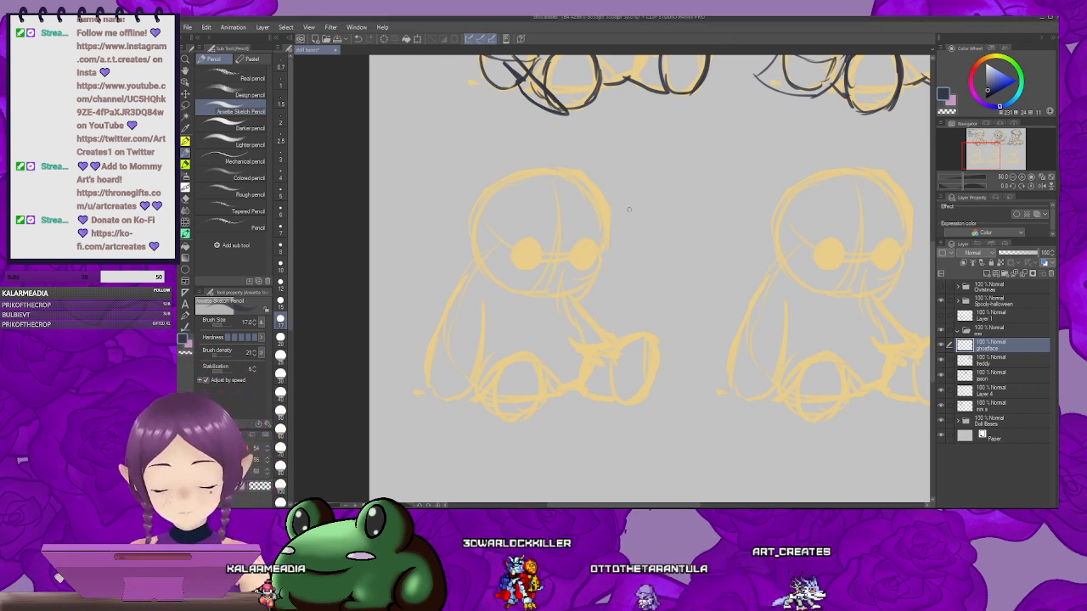
scroll(651, 202, "up", 3)
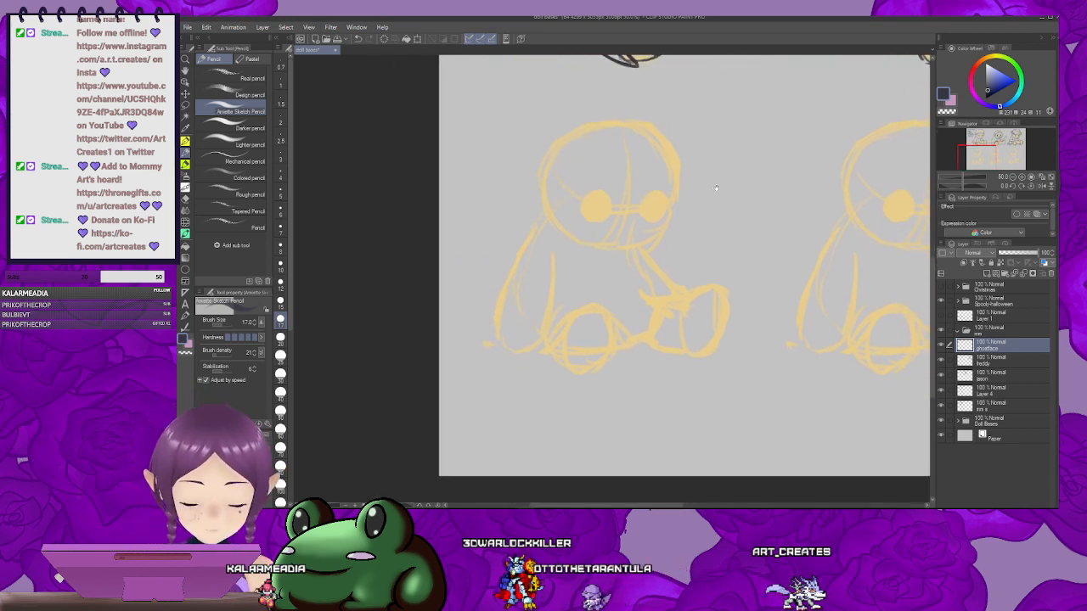
left_click_drag(703, 187, 741, 179)
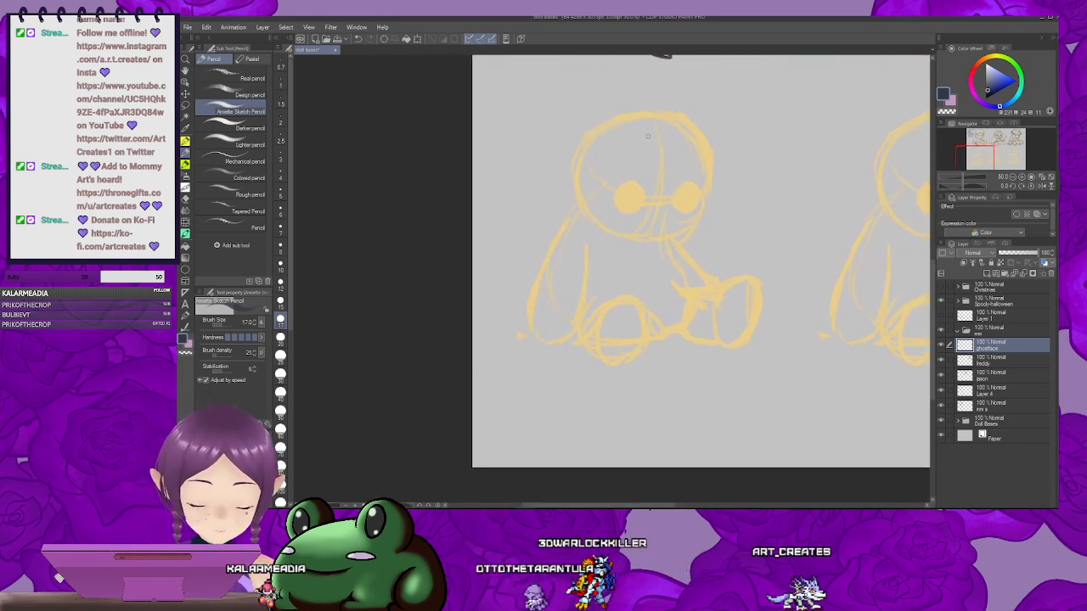
left_click_drag(642, 154, 693, 163)
key("ctrl+z")
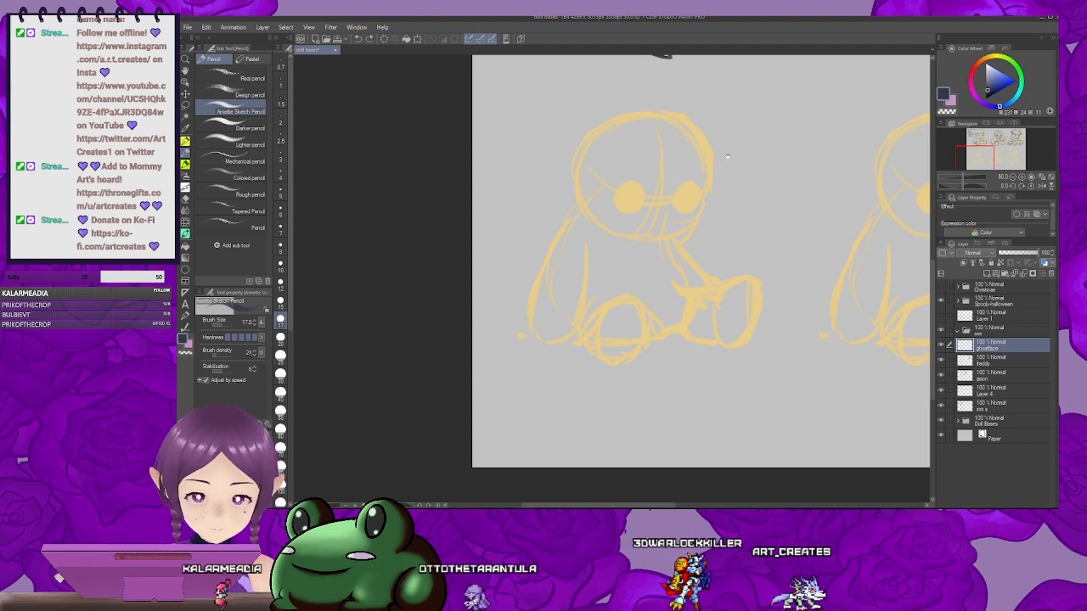
left_click_drag(615, 158, 729, 159)
mouse_move(688, 193)
left_mouse_down()
mouse_move(635, 201)
mouse_move(672, 195)
left_mouse_up()
left_click_drag(689, 144, 721, 178)
mouse_move(690, 106)
left_mouse_down()
mouse_move(736, 170)
mouse_move(739, 143)
left_mouse_up()
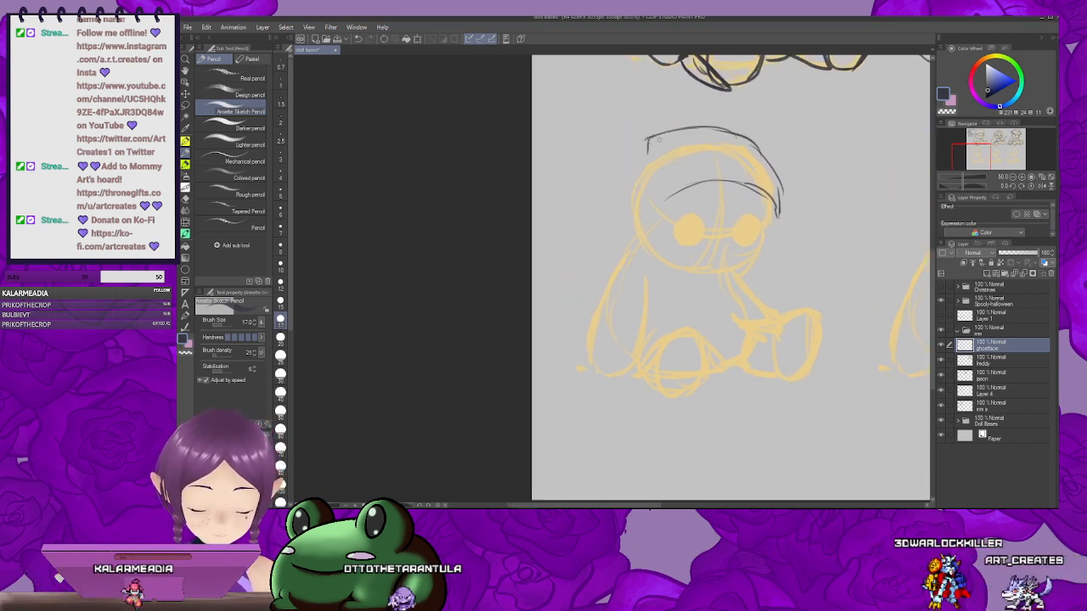
Step: Complete the hood's near side and extend its opening edge down past the fourth doll's cheek
left_click_drag(633, 153, 651, 143)
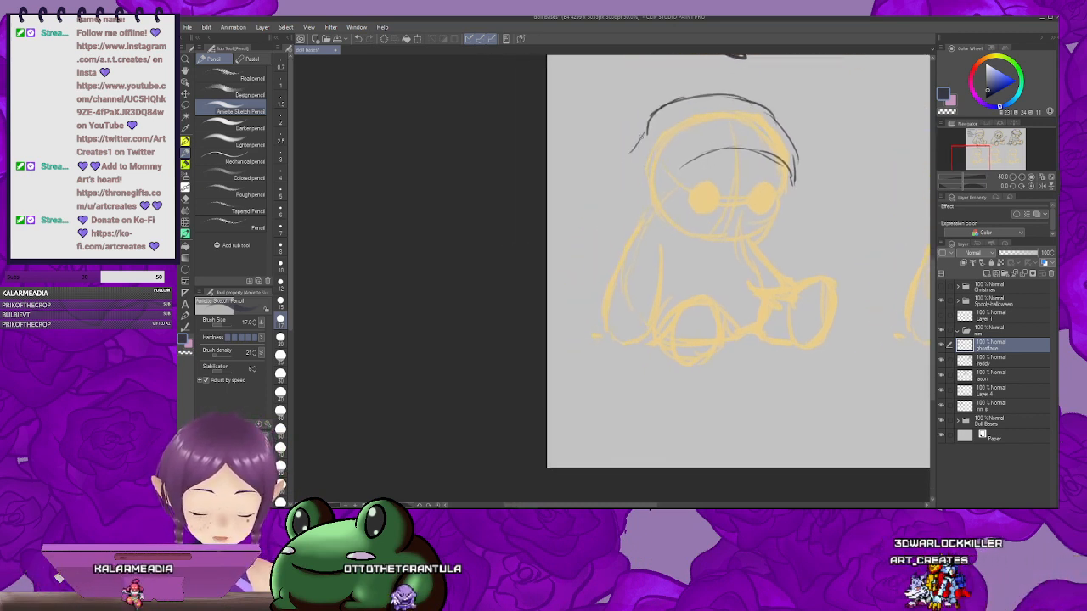
left_click_drag(622, 186, 637, 218)
left_click_drag(665, 196, 636, 184)
left_click_drag(678, 142, 655, 158)
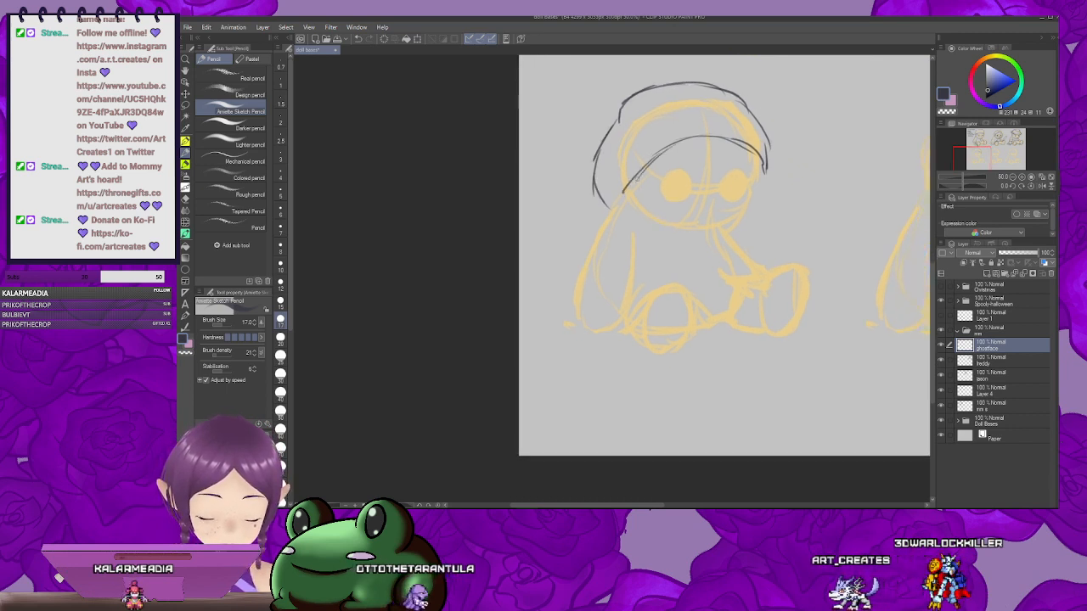
left_click_drag(686, 228, 661, 210)
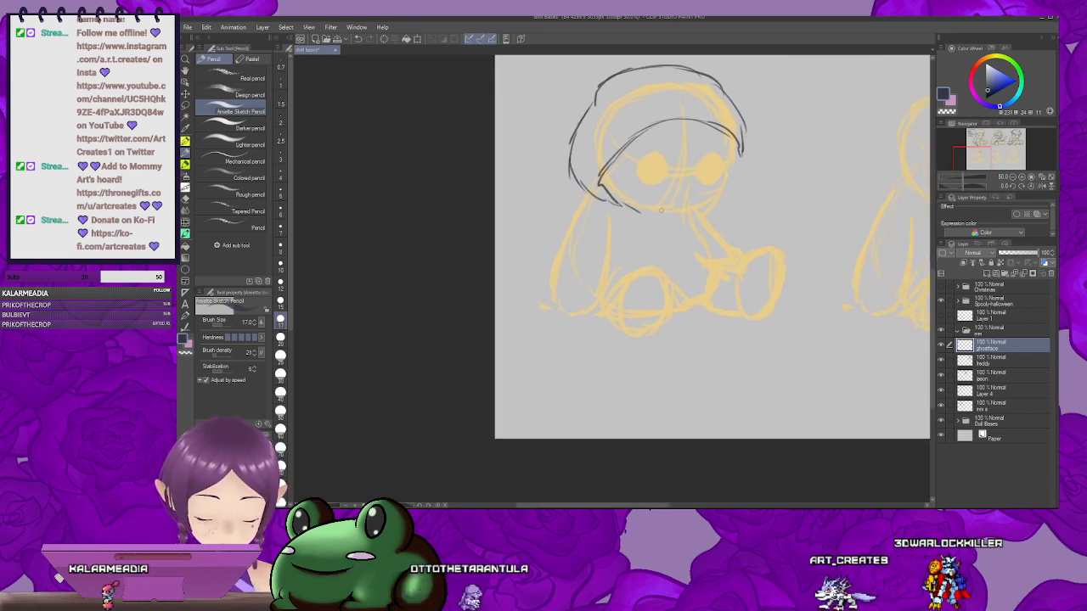
Step: Draw the Ghost Face mask's far cheek and jawline, narrowing it to a pointed chin below the head base
mouse_move(728, 173)
left_mouse_down()
mouse_move(707, 215)
mouse_move(741, 172)
mouse_move(725, 174)
mouse_move(748, 172)
mouse_move(739, 149)
mouse_move(726, 191)
mouse_move(736, 189)
mouse_move(664, 174)
mouse_move(732, 193)
left_mouse_up()
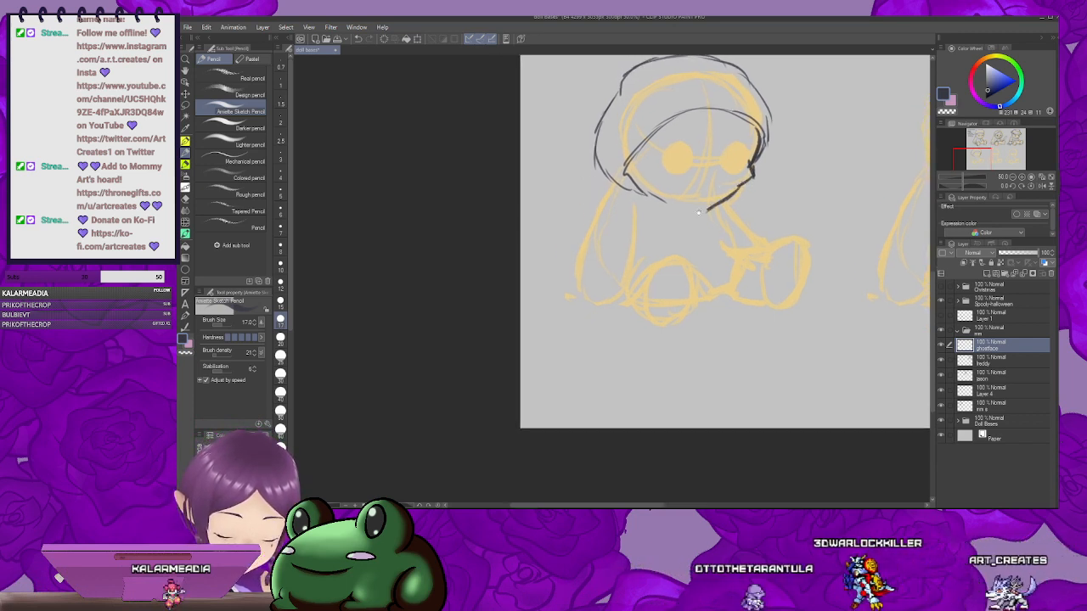
left_click_drag(661, 198, 747, 182)
mouse_move(704, 220)
left_mouse_down()
mouse_move(664, 200)
mouse_move(704, 238)
left_mouse_up()
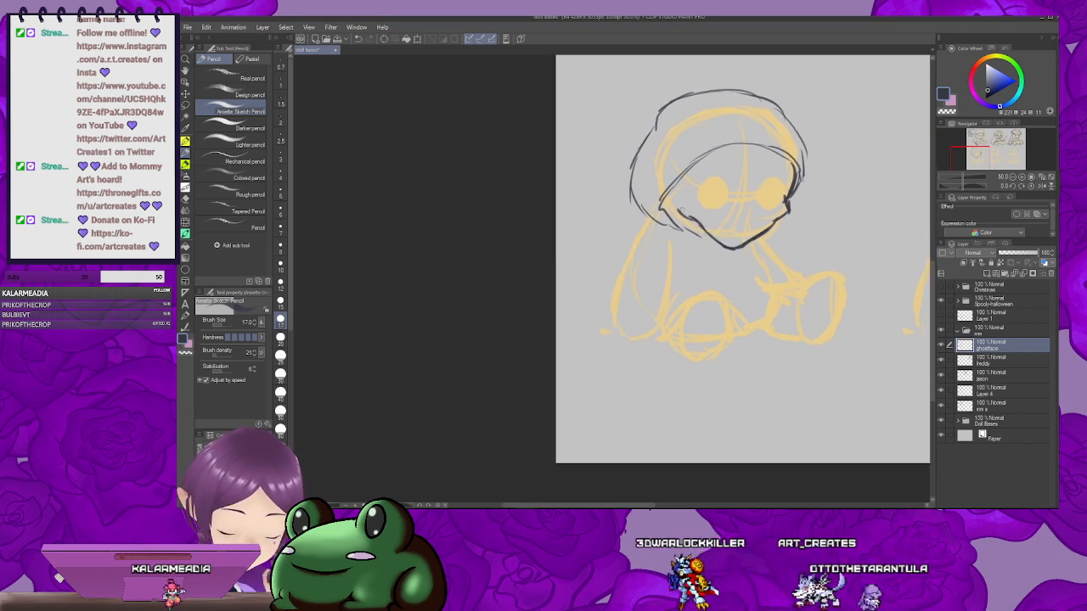
Step: Outline the mask's forehead and near cheek inside the hood, and add a small nose in the centre
mouse_move(691, 202)
left_mouse_down()
mouse_move(682, 230)
mouse_move(679, 196)
mouse_move(761, 189)
left_mouse_up()
left_click_drag(760, 201, 744, 186)
left_click_drag(706, 220, 721, 173)
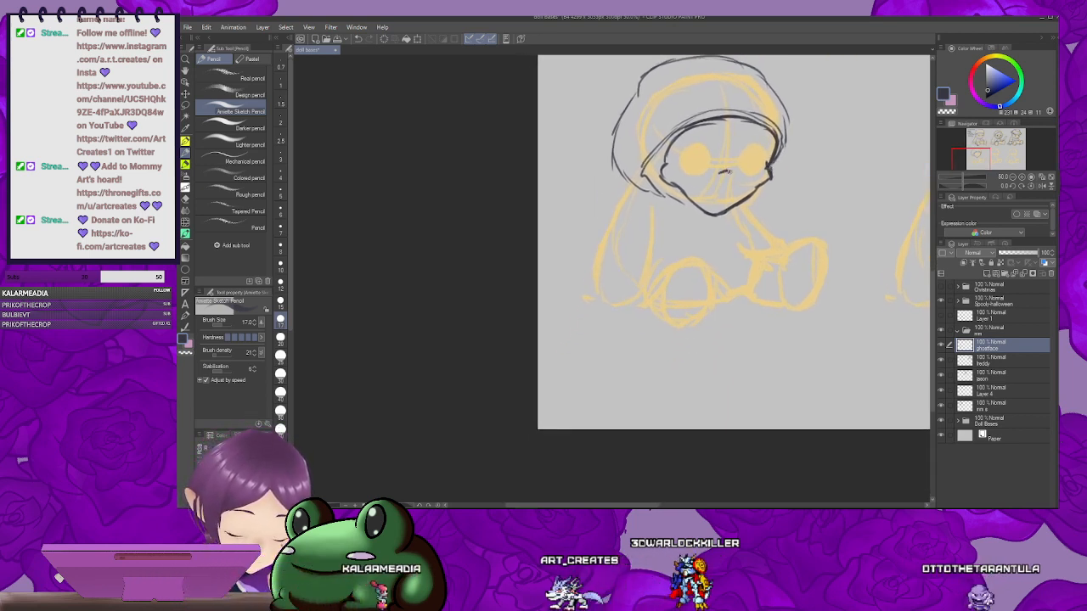
left_click_drag(730, 175, 732, 177)
left_click_drag(715, 195, 721, 181)
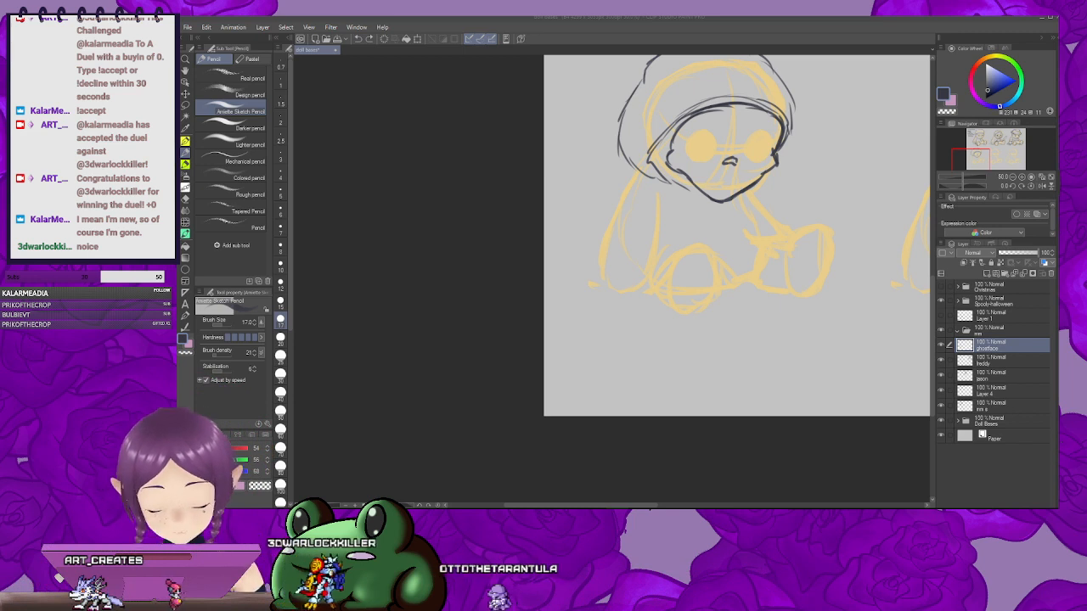
Step: Thicken the mask's outline along the near cheek, jaw and pointed chin
left_click(774, 33)
left_click_drag(814, 170, 744, 173)
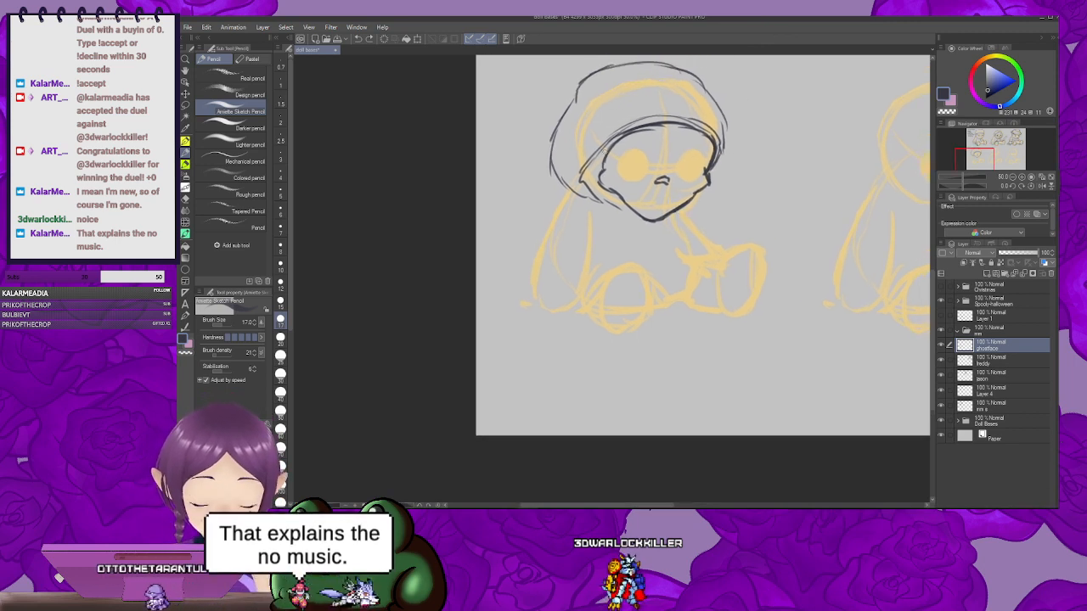
mouse_move(612, 144)
left_mouse_down()
mouse_move(624, 169)
mouse_move(604, 157)
mouse_move(633, 186)
mouse_move(615, 185)
mouse_move(644, 222)
left_mouse_up()
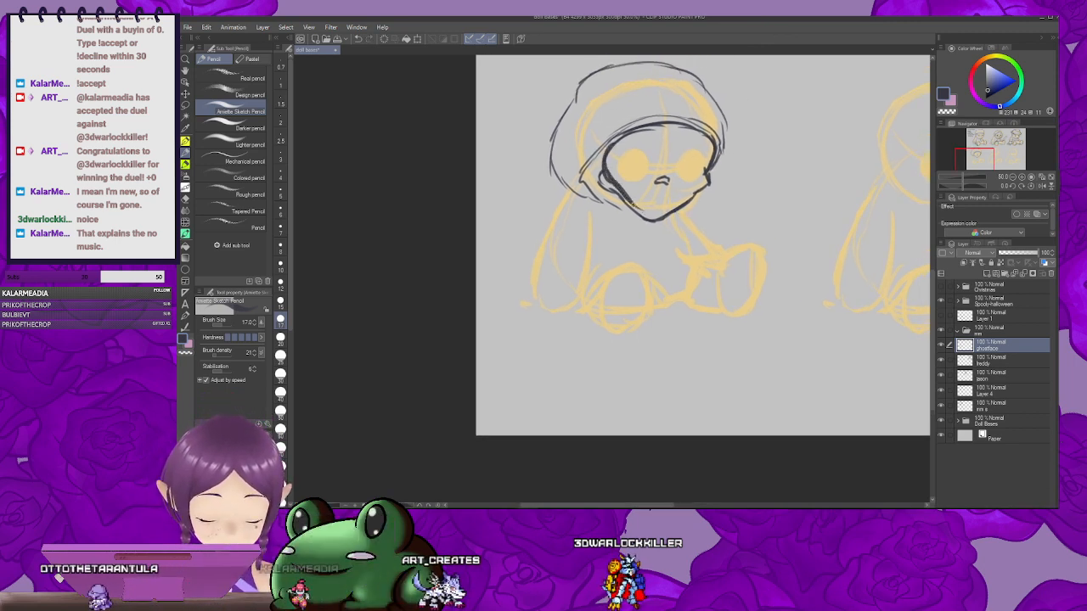
left_click_drag(607, 176, 653, 219)
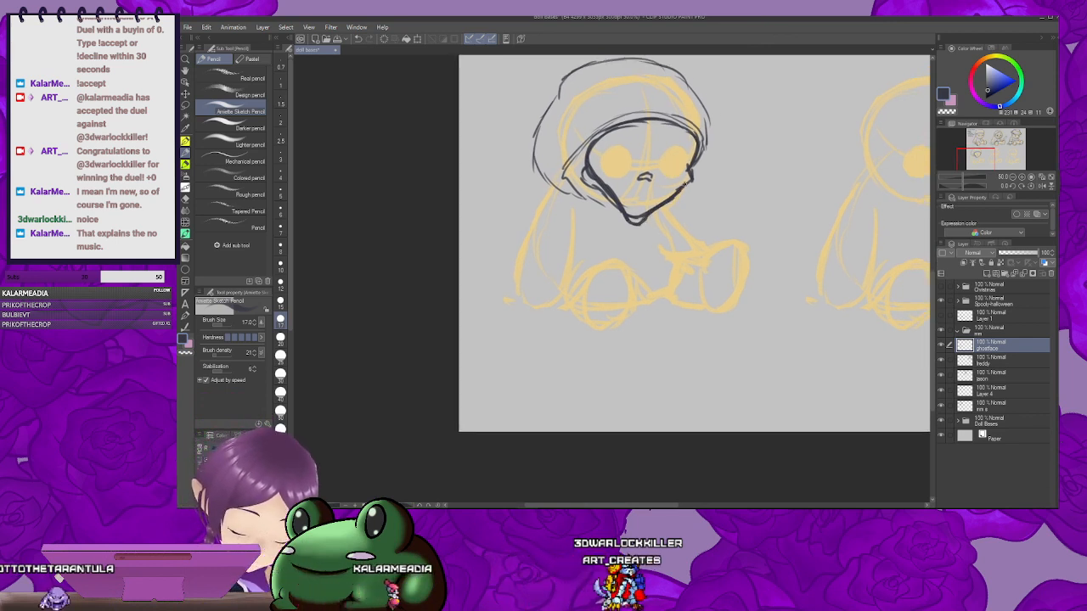
Step: Draw the mask's open screaming mouth below the nose and two drooping crescent eyes over the base's eye spots
left_click_drag(635, 208, 676, 177)
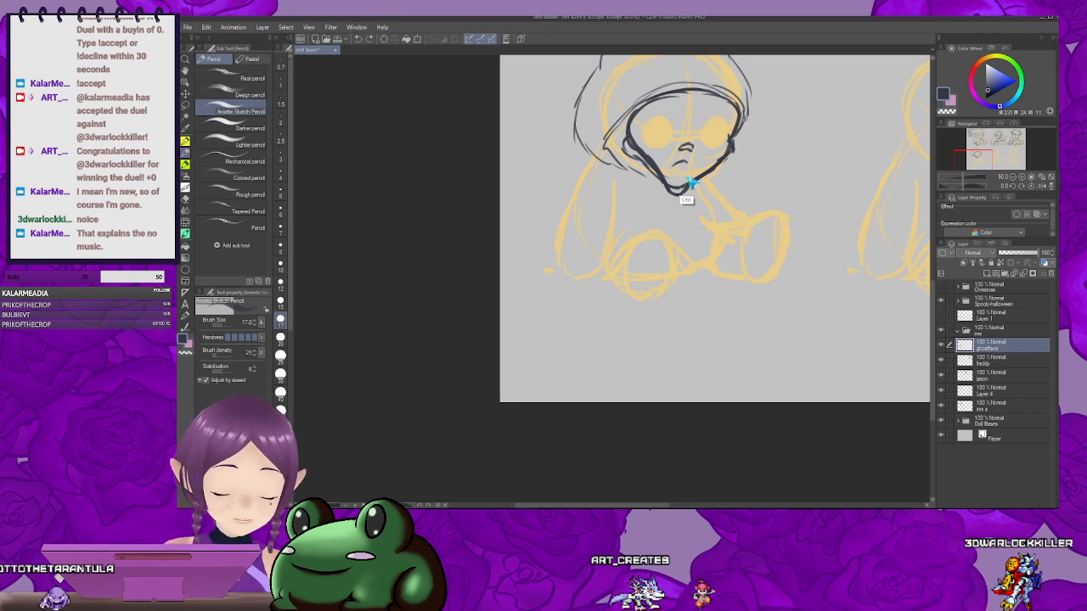
left_click_drag(700, 173, 677, 177)
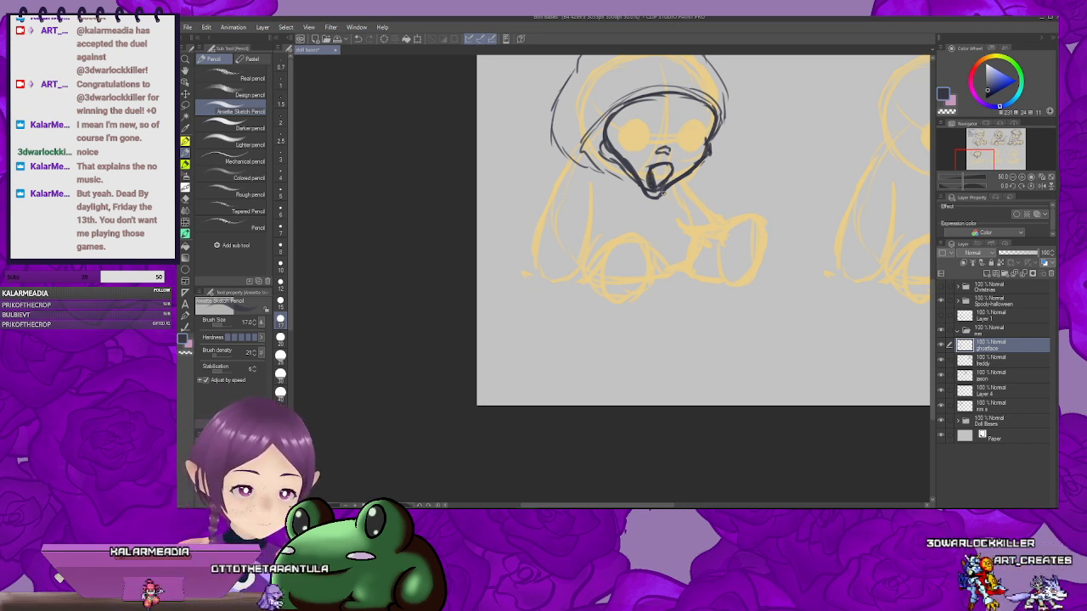
scroll(664, 193, "up", 1)
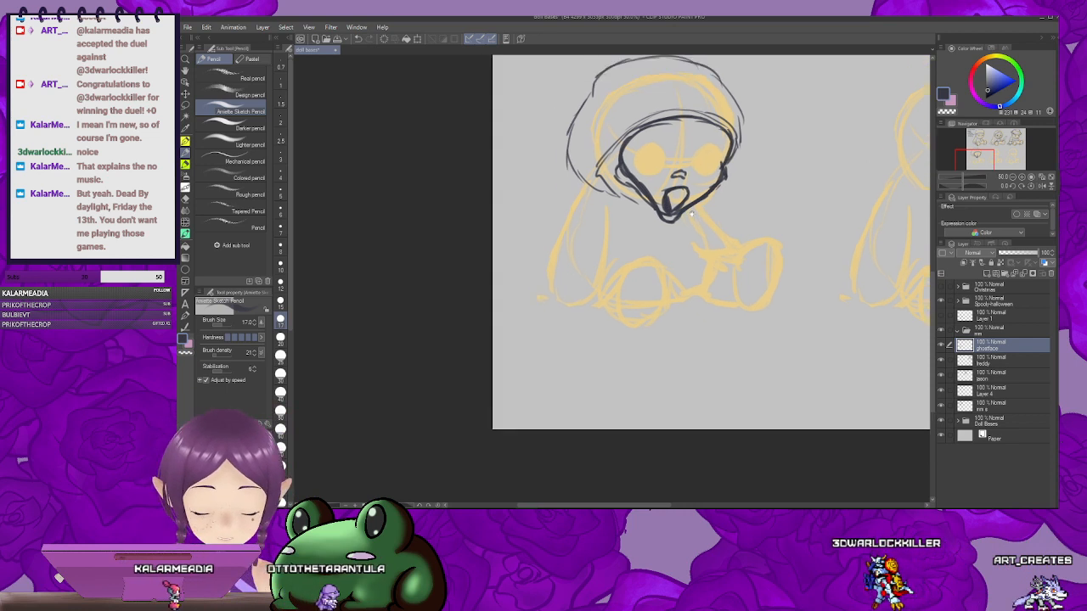
left_click_drag(691, 214, 686, 226)
mouse_move(700, 163)
left_mouse_down()
mouse_move(708, 176)
mouse_move(699, 163)
mouse_move(695, 180)
mouse_move(710, 180)
left_mouse_up()
mouse_move(647, 164)
left_mouse_down()
mouse_move(682, 161)
mouse_move(670, 182)
mouse_move(660, 181)
mouse_move(722, 166)
mouse_move(704, 195)
left_mouse_up()
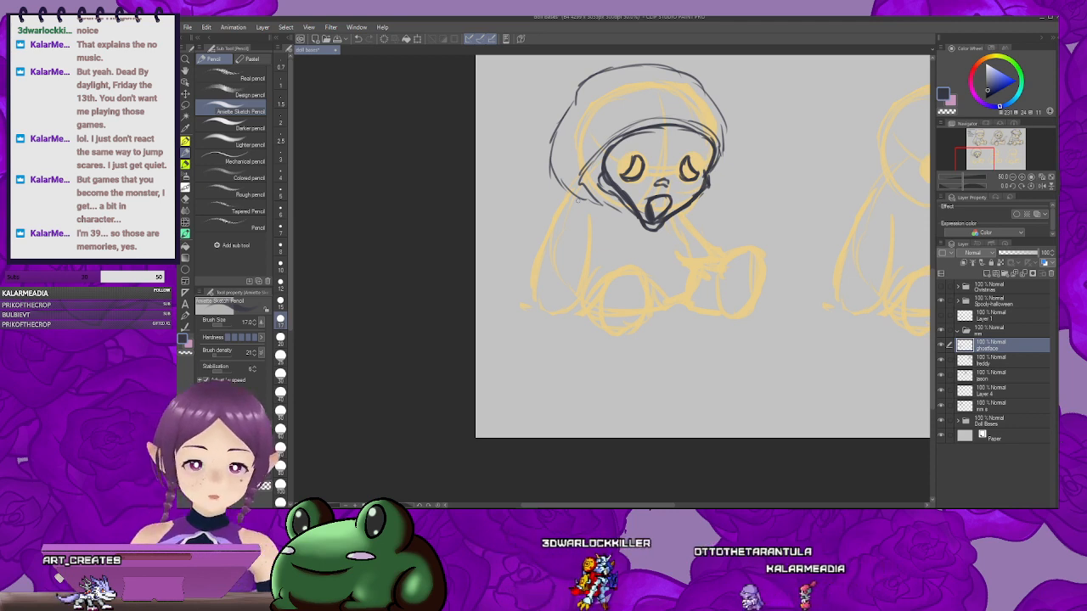
Step: Sketch the robe's flared outer sleeve edge, the far sleeve and the hem falling over the fourth doll's far leg
left_click_drag(579, 188, 542, 225)
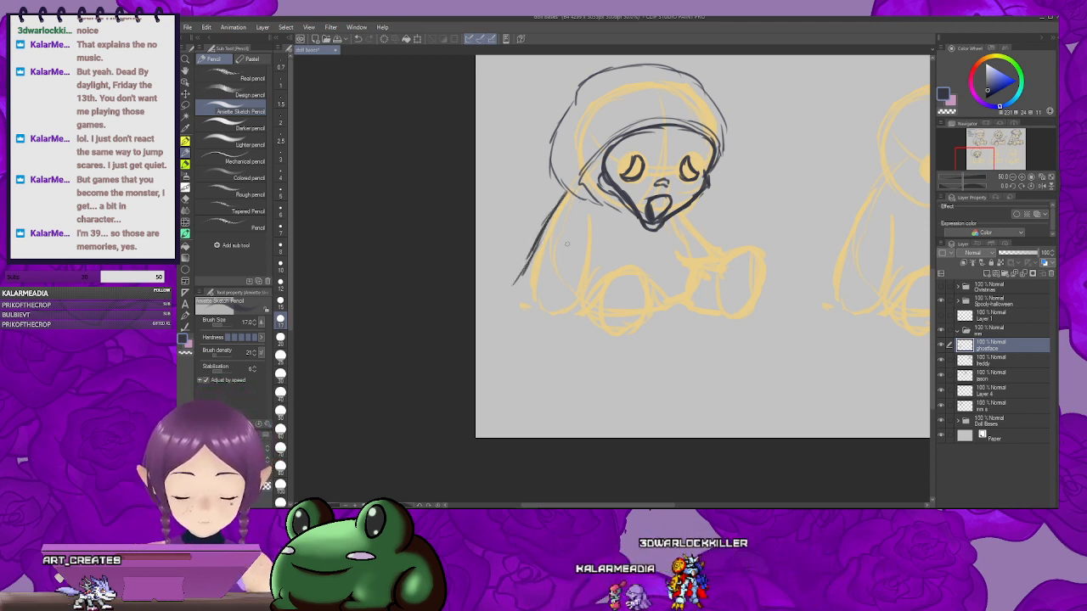
scroll(586, 249, "right", 3)
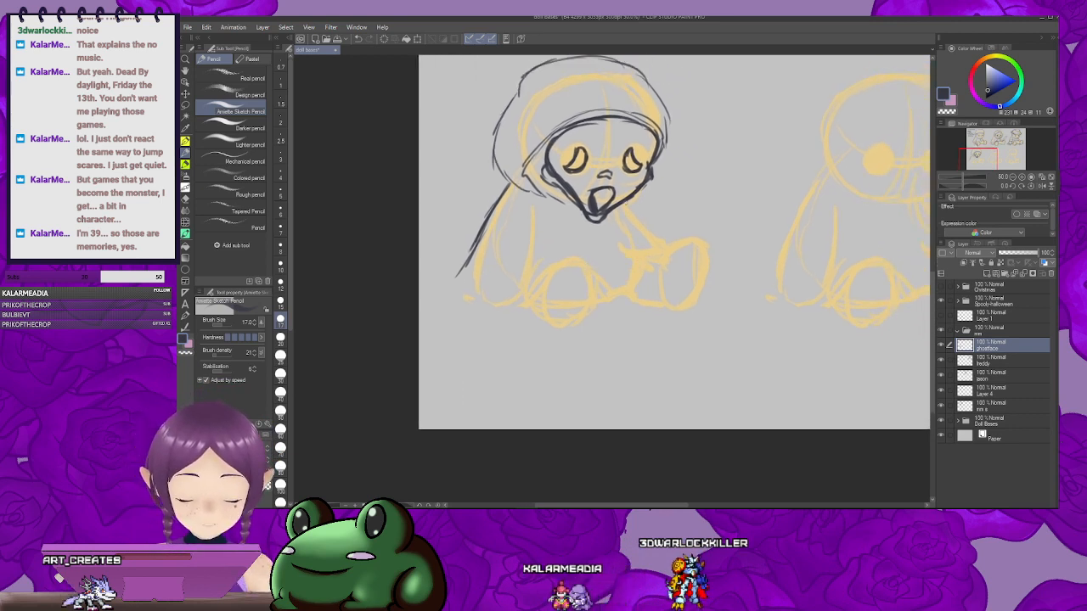
scroll(670, 236, "down", 1)
scroll(670, 236, "right", 1)
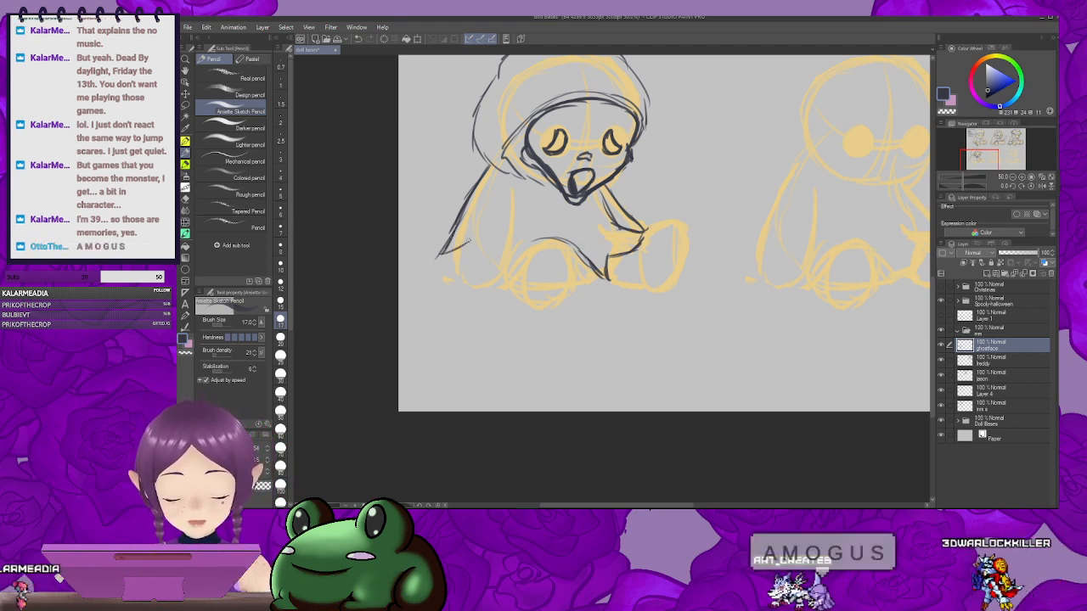
Step: Add a jagged, tattered hem and inner edge to the near sleeve, and drape the robe over the near leg
left_click_drag(476, 238, 505, 260)
mouse_move(512, 190)
left_mouse_down()
mouse_move(506, 261)
mouse_move(492, 248)
mouse_move(528, 226)
mouse_move(507, 248)
mouse_move(528, 251)
left_mouse_up()
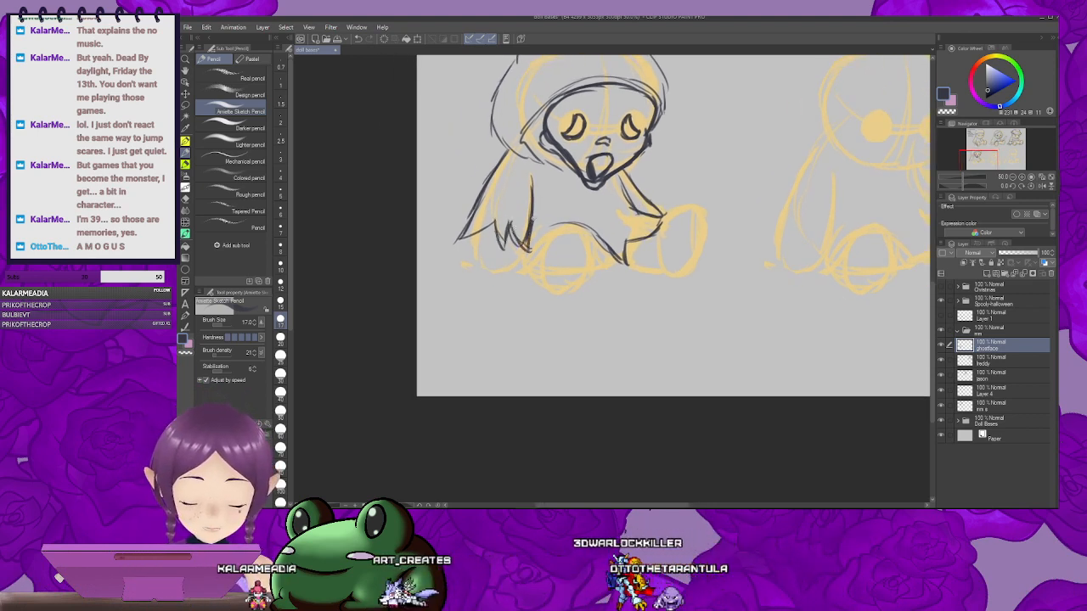
left_click_drag(553, 212, 546, 197)
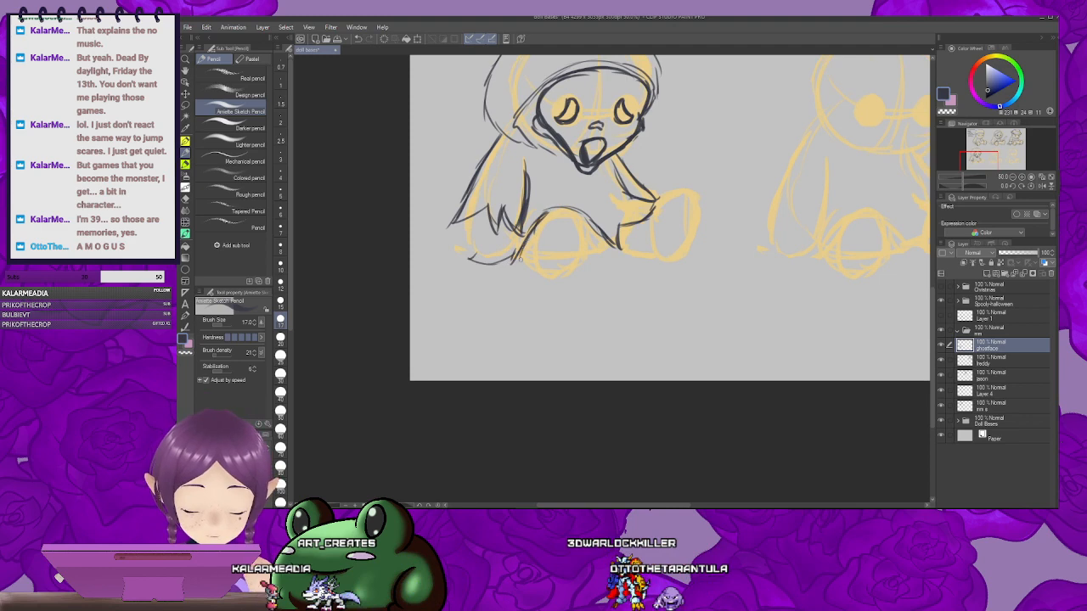
Step: Outline the fourth doll's far foot as a rounded oval and draw the underside of its leg
left_click_drag(524, 251, 504, 264)
mouse_move(572, 224)
left_mouse_down()
mouse_move(555, 245)
mouse_move(612, 249)
mouse_move(551, 266)
mouse_move(588, 270)
left_mouse_up()
mouse_move(592, 248)
left_mouse_down()
mouse_move(579, 254)
mouse_move(592, 211)
left_mouse_up()
key("ctrl+z")
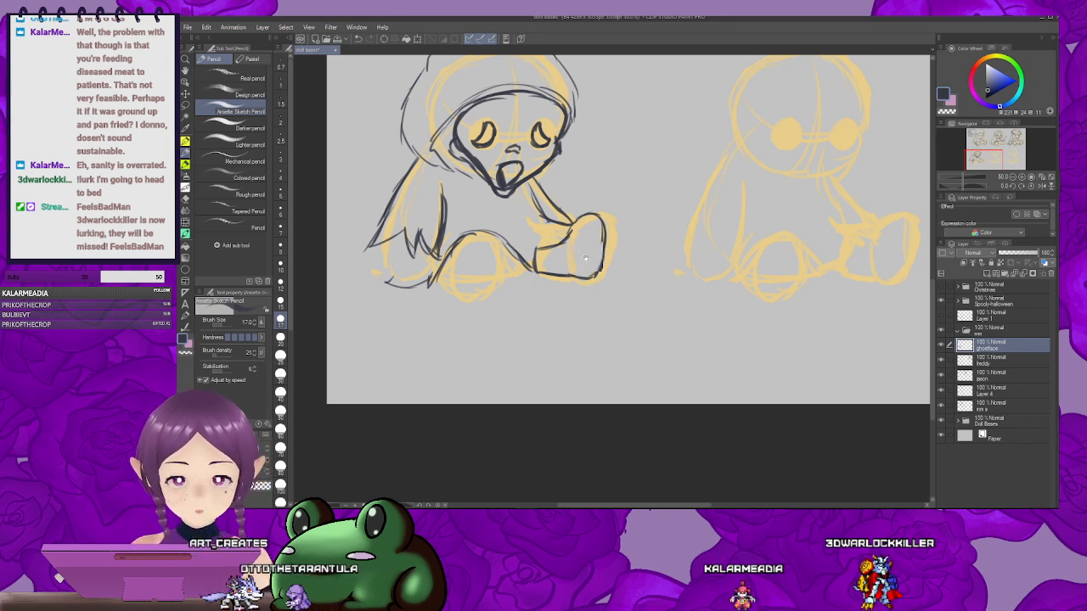
left_click_drag(585, 259, 624, 225)
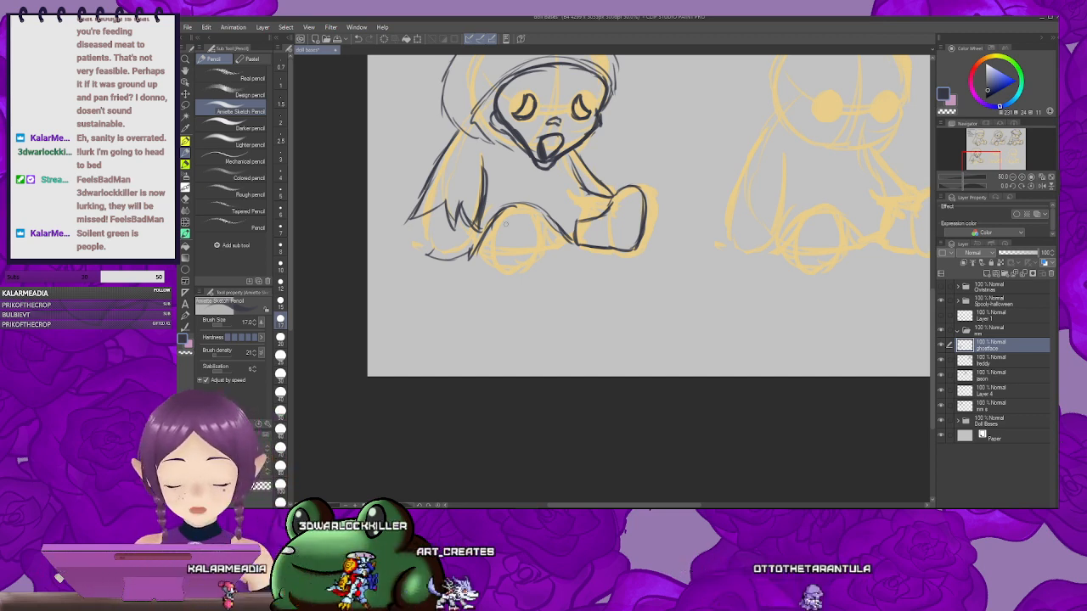
Step: Outline the fourth doll's near foot as a rounded oval, finish its leg underside and draw the hand below the near sleeve
mouse_move(490, 231)
left_mouse_down()
mouse_move(537, 185)
mouse_move(561, 229)
left_mouse_up()
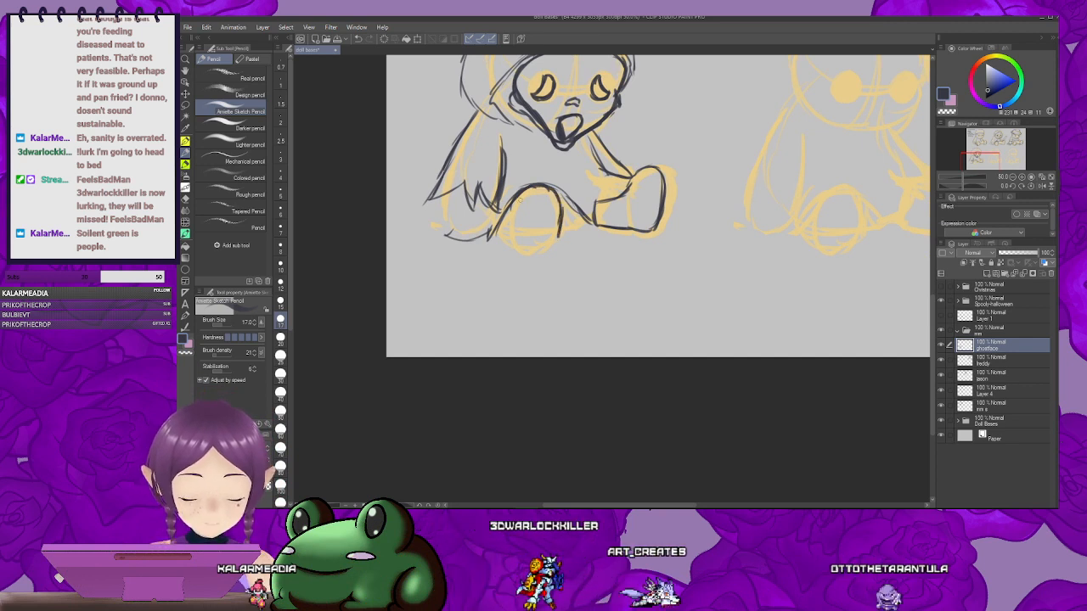
mouse_move(513, 204)
left_mouse_down()
mouse_move(507, 234)
mouse_move(531, 253)
left_mouse_up()
mouse_move(561, 219)
left_mouse_down()
mouse_move(529, 253)
mouse_move(559, 238)
mouse_move(570, 252)
left_mouse_up()
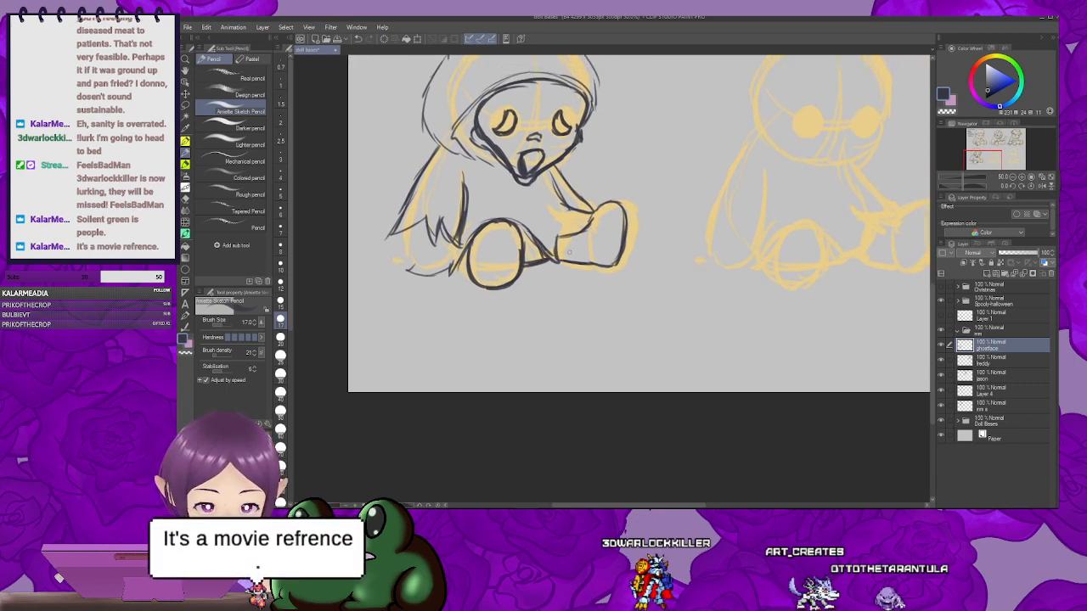
left_click_drag(537, 267, 579, 240)
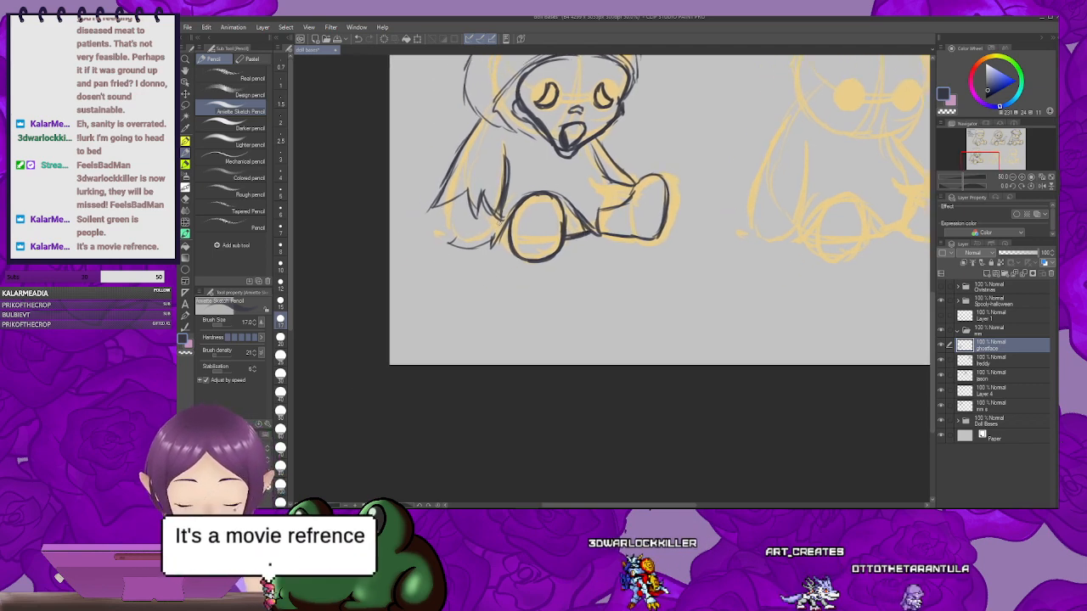
left_click_drag(448, 197, 501, 209)
mouse_move(512, 245)
left_mouse_down()
mouse_move(554, 229)
mouse_move(522, 223)
left_mouse_up()
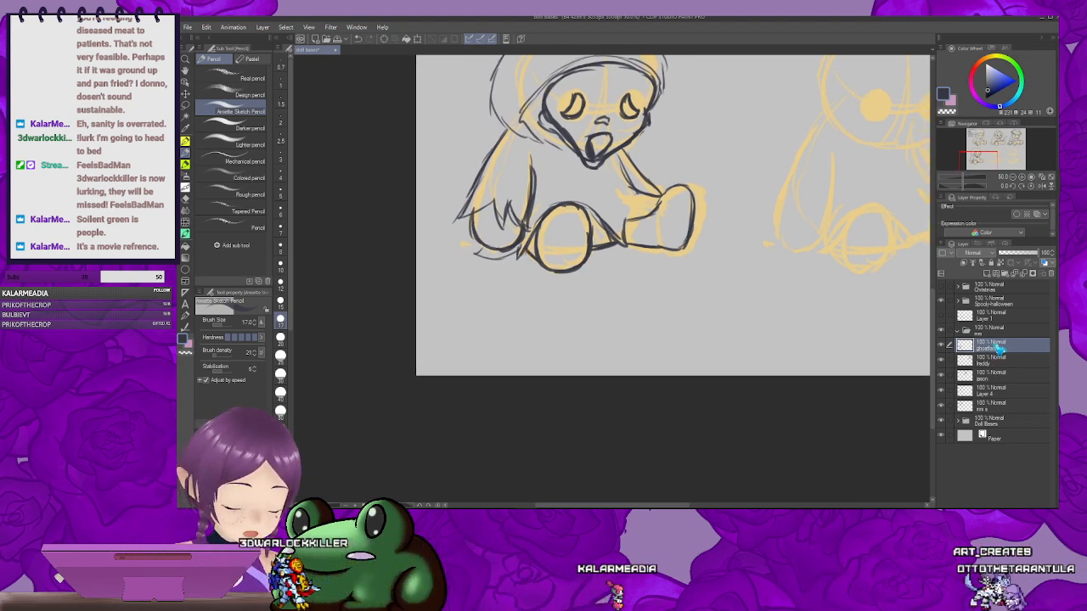
Step: Add a new layer above the ghostface layer and sketch Ghost Face's knife across the near hand and foot, using a mirrored view
left_click(986, 273)
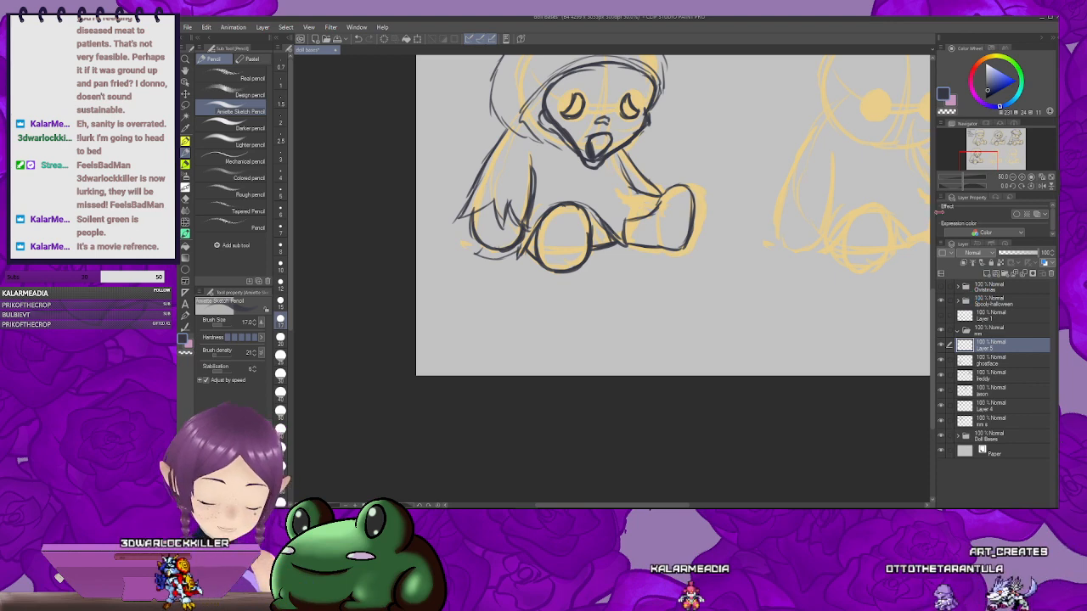
left_click(1047, 186)
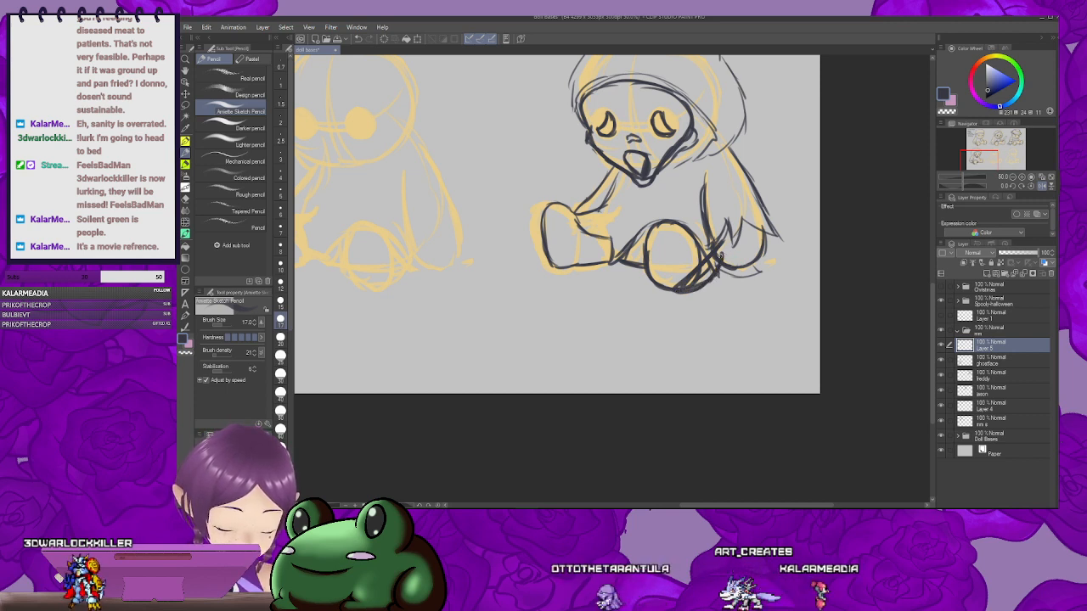
left_click_drag(722, 254, 698, 267)
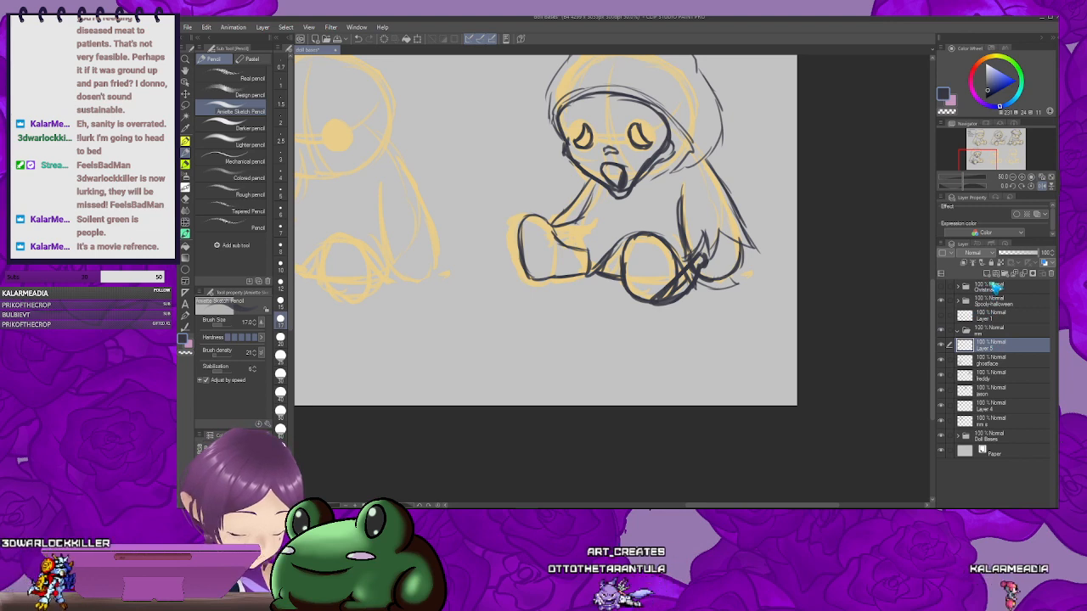
left_click(1042, 186)
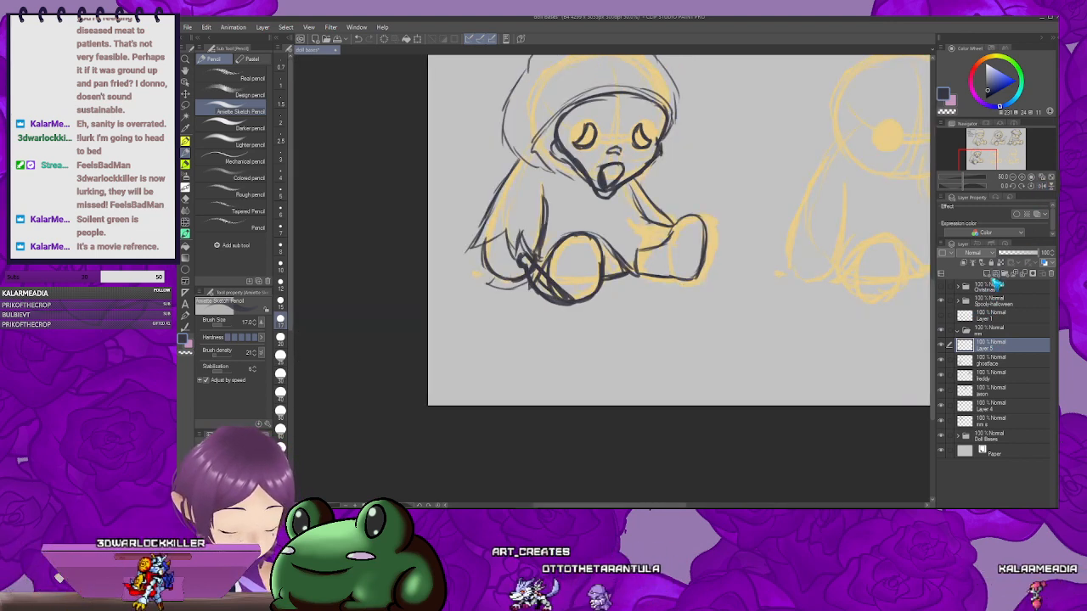
Step: Create another new layer on top and rename it for the Trick or Treat character
left_click(989, 275)
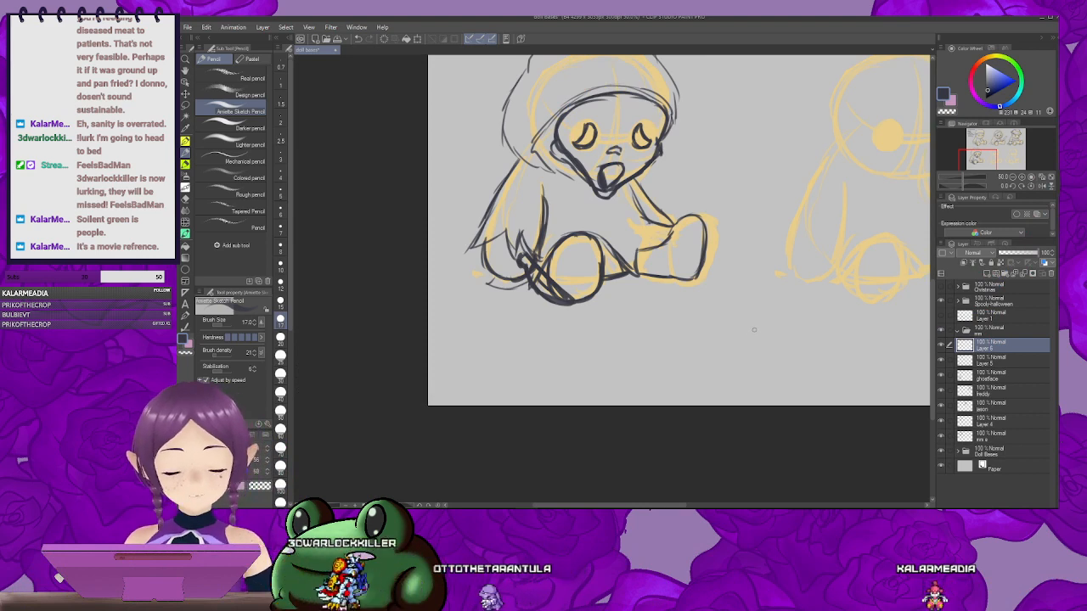
mouse_move(830, 293)
left_mouse_down()
mouse_move(699, 313)
mouse_move(675, 327)
mouse_move(737, 323)
mouse_move(578, 342)
left_mouse_up()
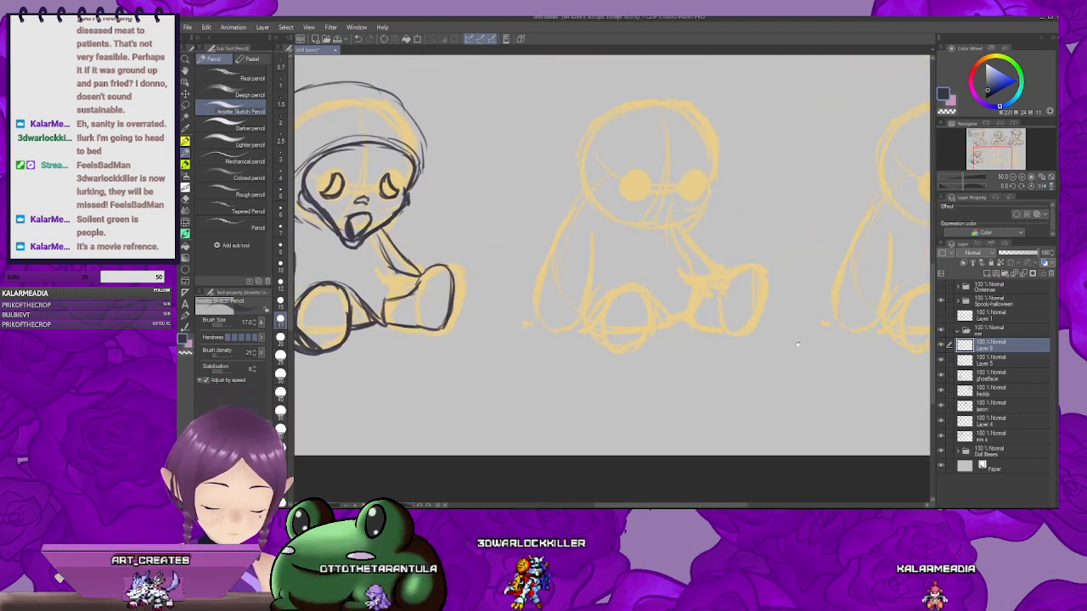
double_click(987, 346)
type("lineart")
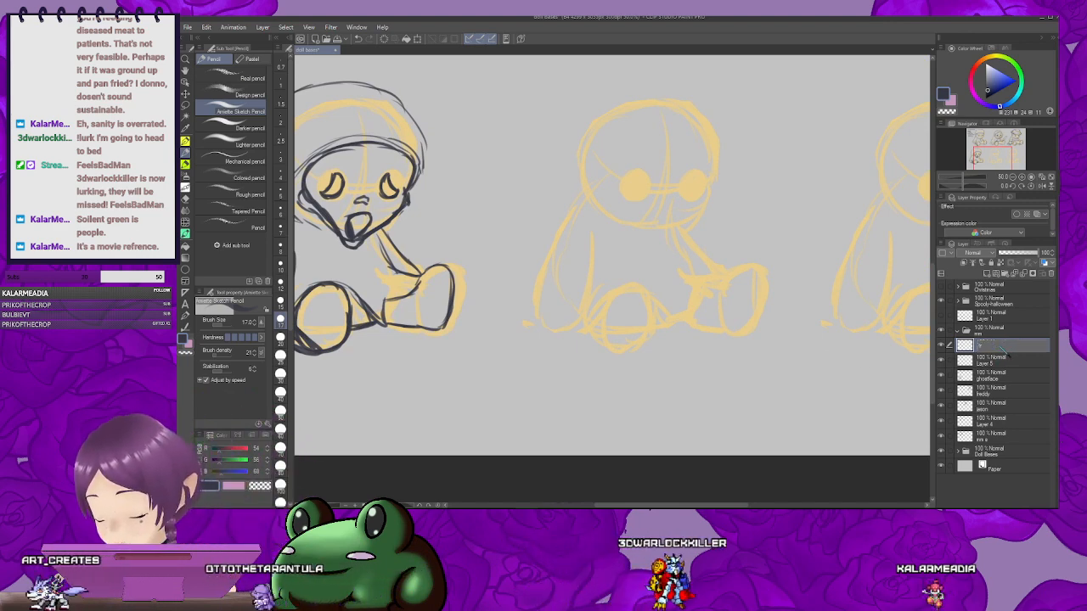
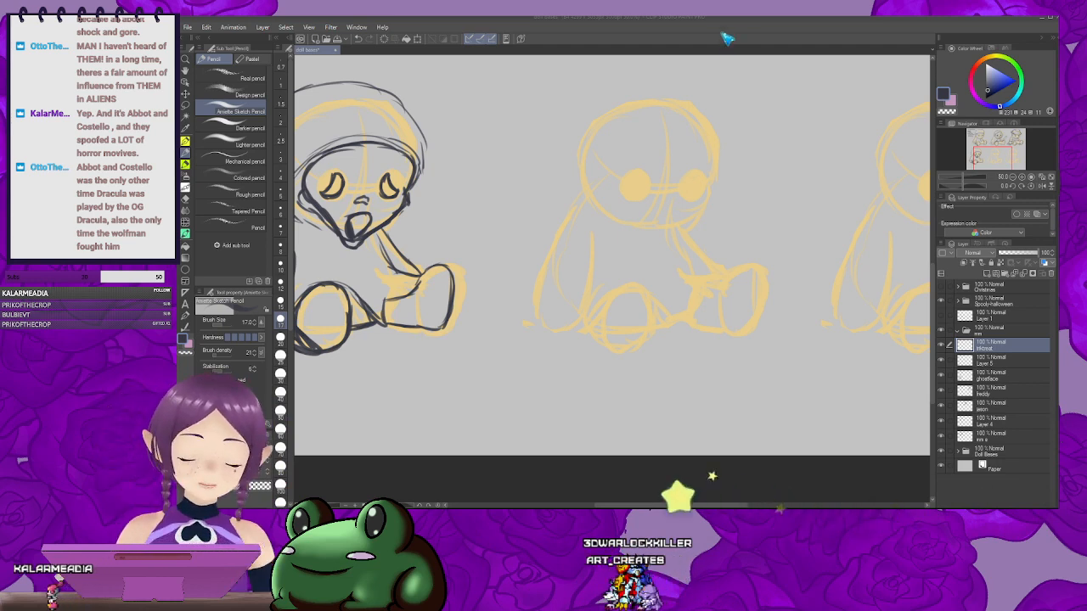
Step: Draw two slightly slanted oval eye outlines over the fifth doll's eye spots, undoing the rounder attempts
left_click(701, 445)
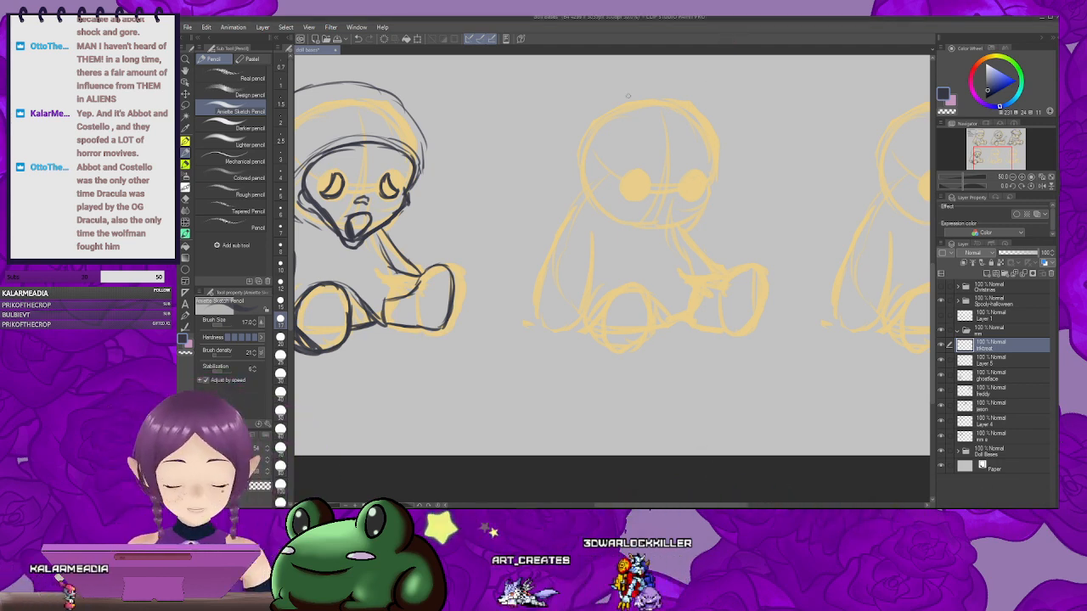
scroll(658, 179, "up", 1)
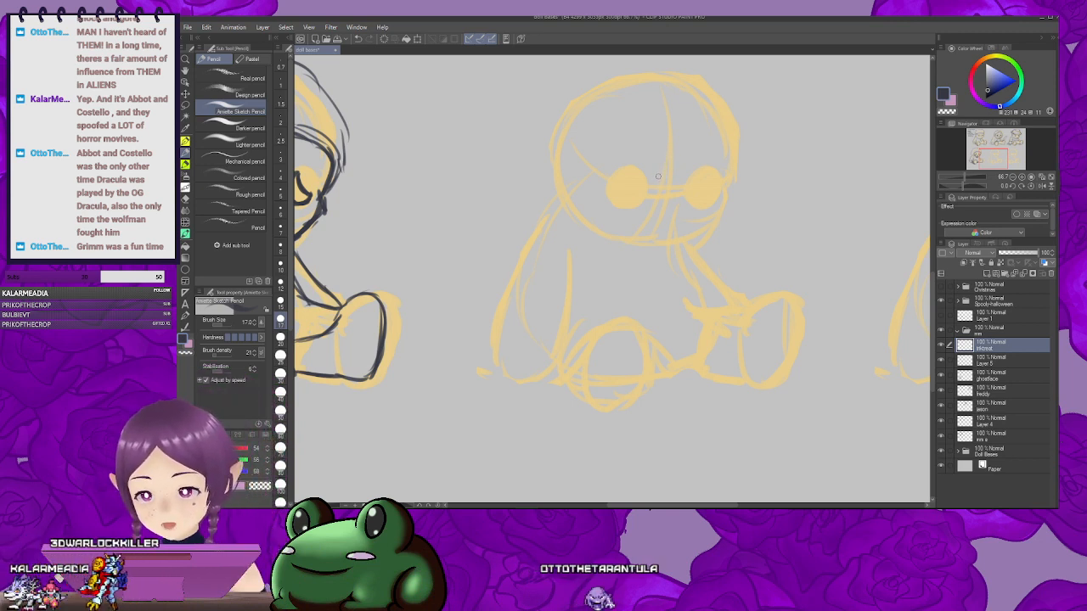
left_click_drag(787, 319, 710, 330)
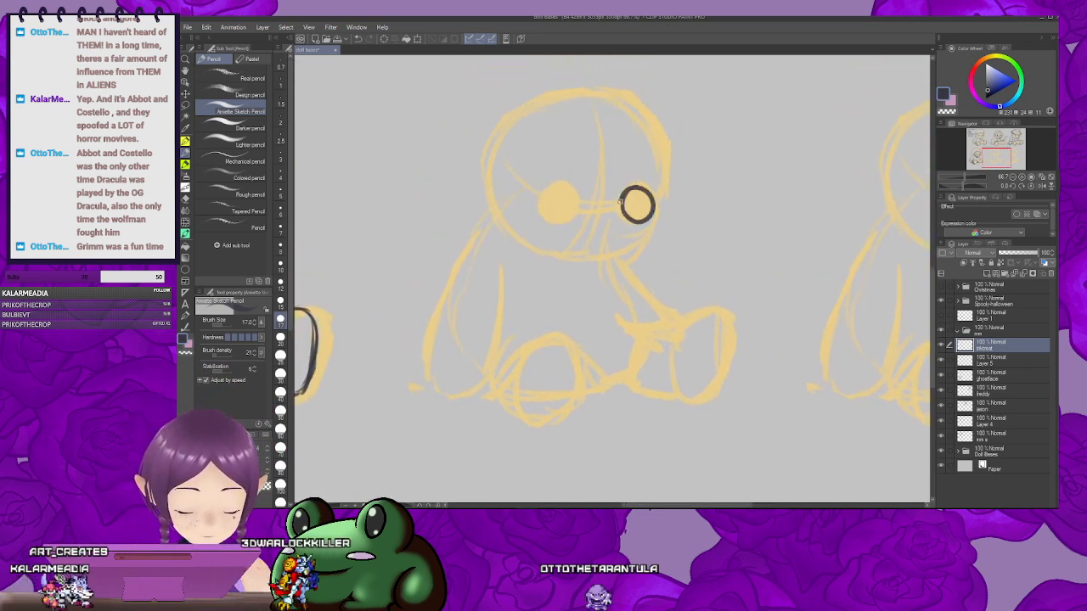
key("ctrl+z")
mouse_move(637, 189)
left_mouse_down()
mouse_move(653, 216)
mouse_move(634, 190)
mouse_move(687, 208)
left_mouse_up()
key("ctrl+z")
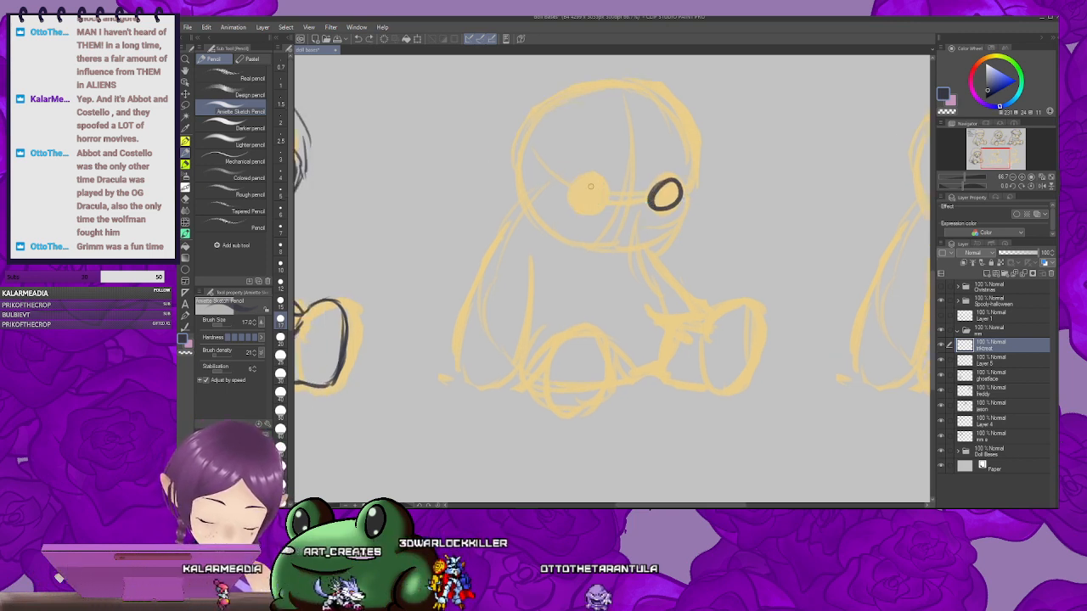
left_click_drag(706, 172, 728, 190)
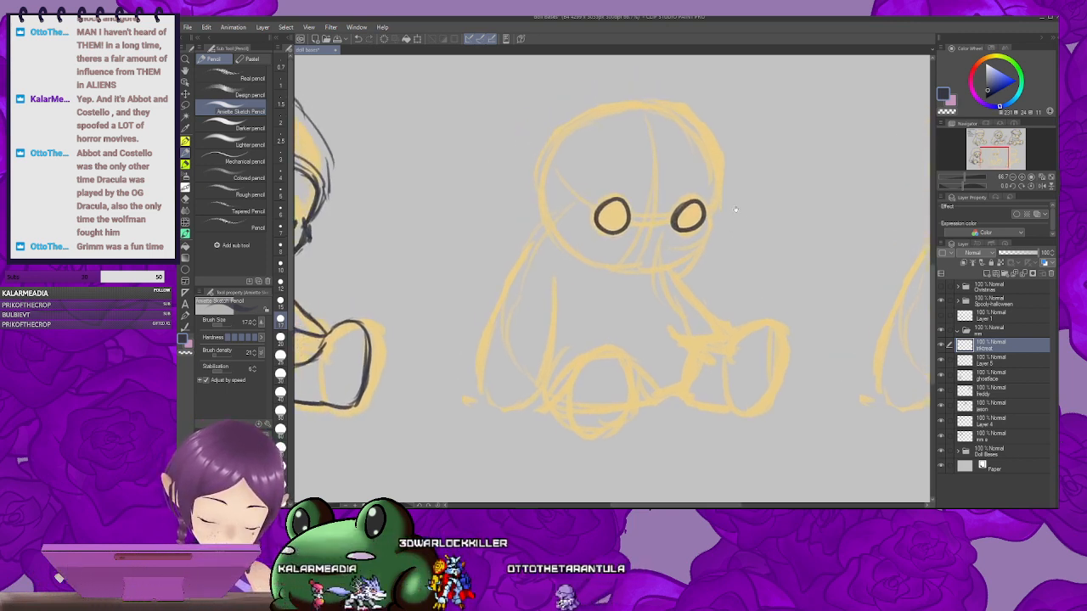
Step: Outline the far side of the fifth doll's head and add a curved vertical seam and a wide smiling mouth
mouse_move(617, 97)
left_mouse_down()
mouse_move(668, 109)
mouse_move(698, 151)
mouse_move(697, 206)
mouse_move(714, 175)
mouse_move(704, 209)
mouse_move(715, 190)
left_mouse_up()
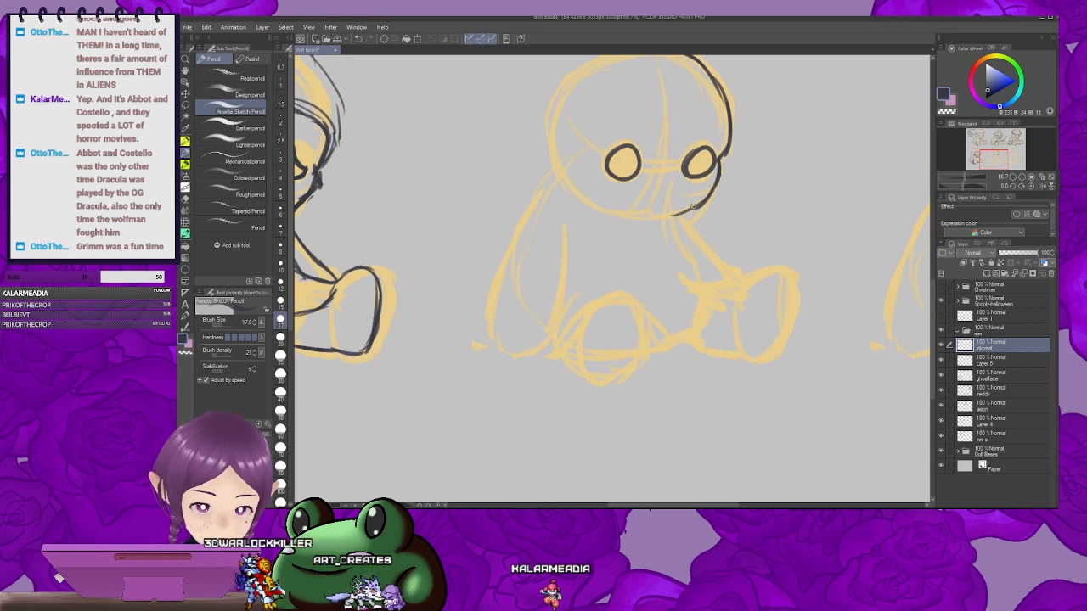
left_click_drag(667, 106, 666, 144)
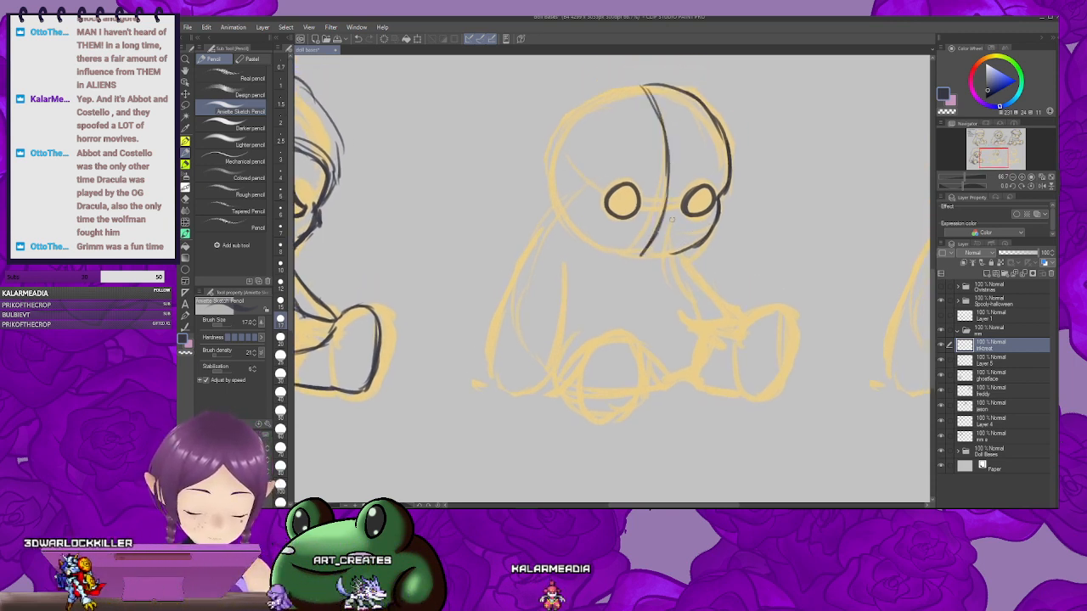
left_click_drag(671, 220, 687, 179)
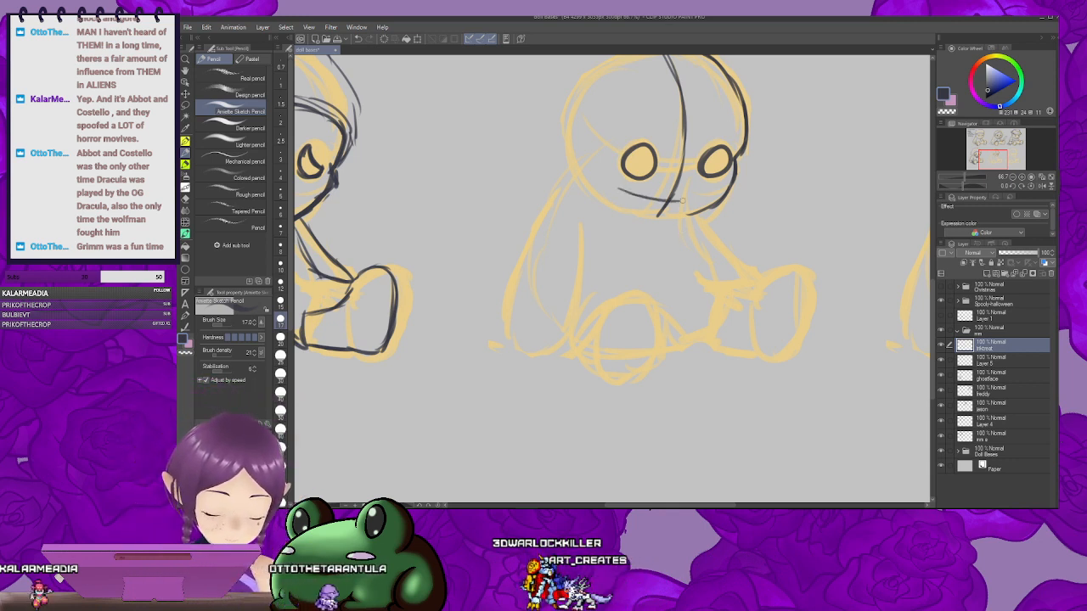
mouse_move(680, 202)
left_mouse_down()
mouse_move(725, 191)
mouse_move(734, 244)
left_mouse_up()
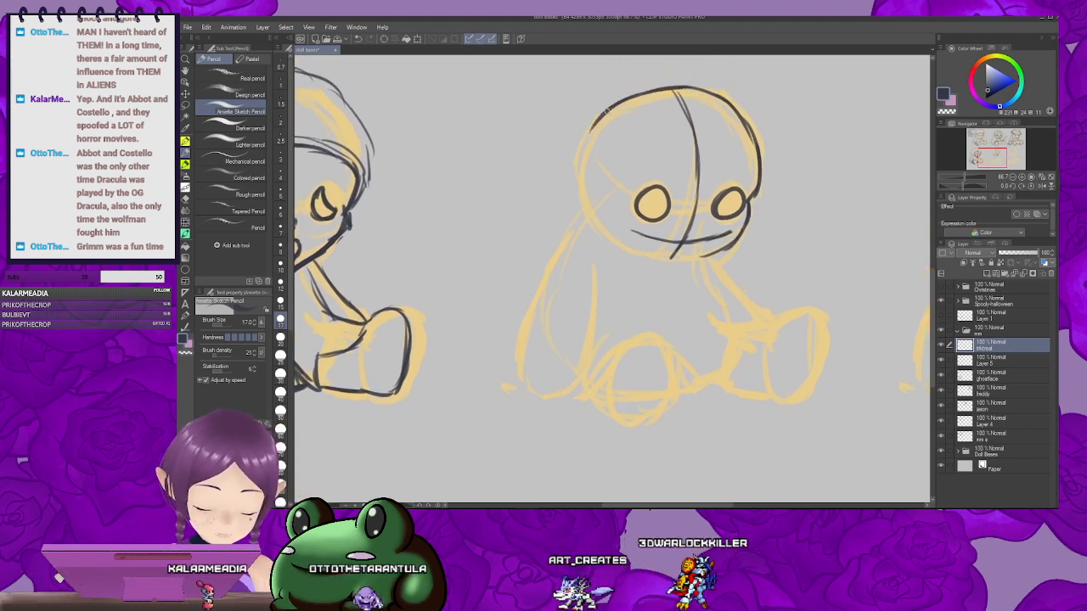
Step: Close the near side of the fifth doll's head and draw the sack mask's uneven lower rim with pointed corners
left_click_drag(606, 110, 616, 252)
mouse_move(655, 270)
left_mouse_down()
mouse_move(640, 231)
mouse_move(619, 214)
mouse_move(737, 192)
left_mouse_up()
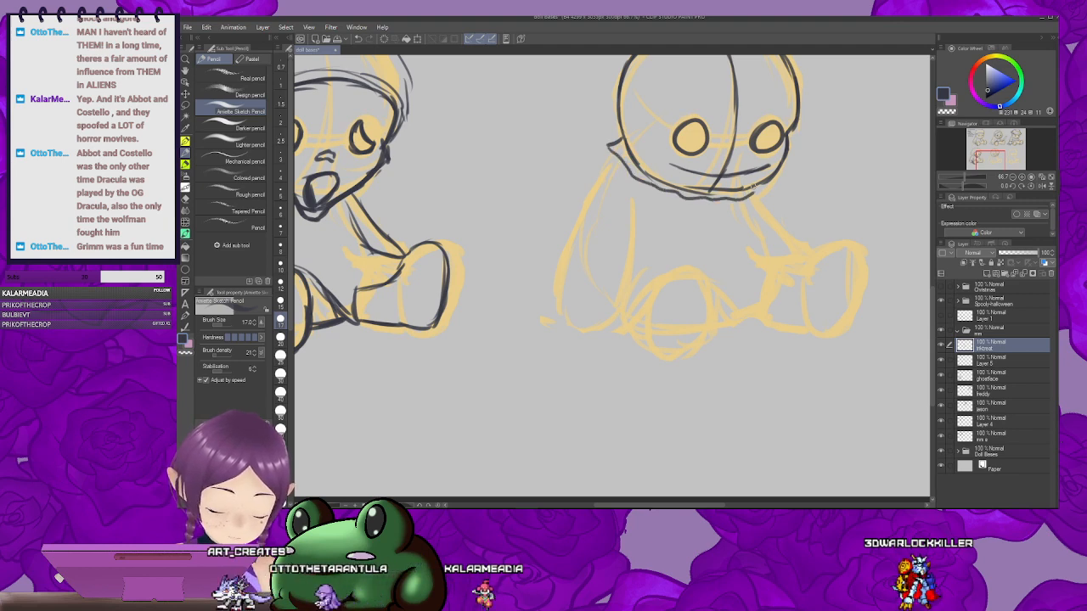
left_click_drag(794, 217, 695, 181)
mouse_move(542, 193)
left_mouse_down()
mouse_move(571, 200)
mouse_move(542, 199)
left_mouse_up()
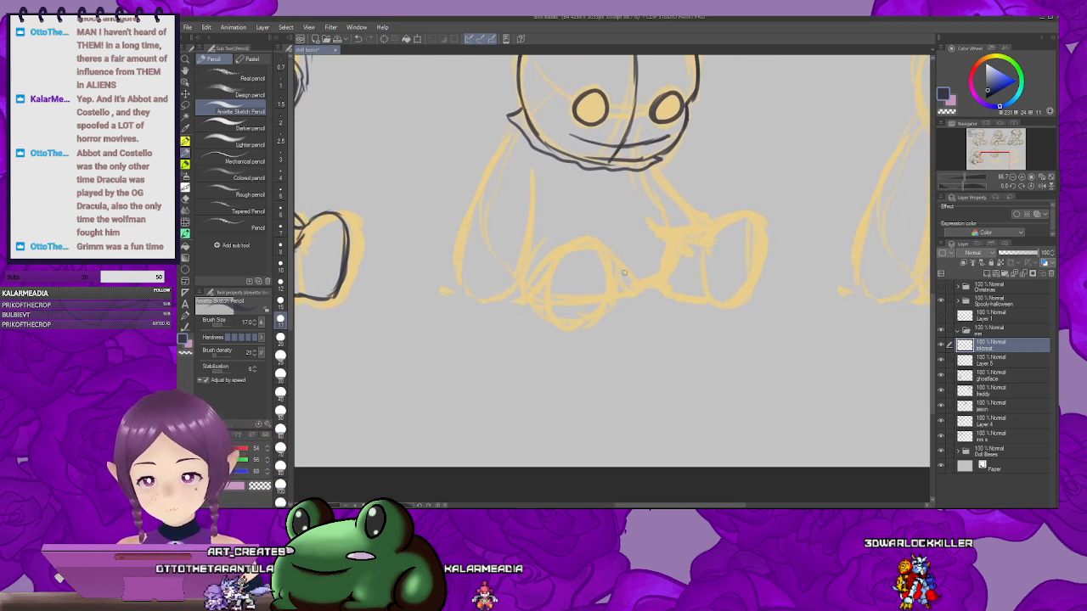
left_click_drag(599, 235, 597, 259)
mouse_move(576, 191)
left_mouse_down()
mouse_move(624, 207)
mouse_move(698, 161)
mouse_move(763, 147)
left_mouse_up()
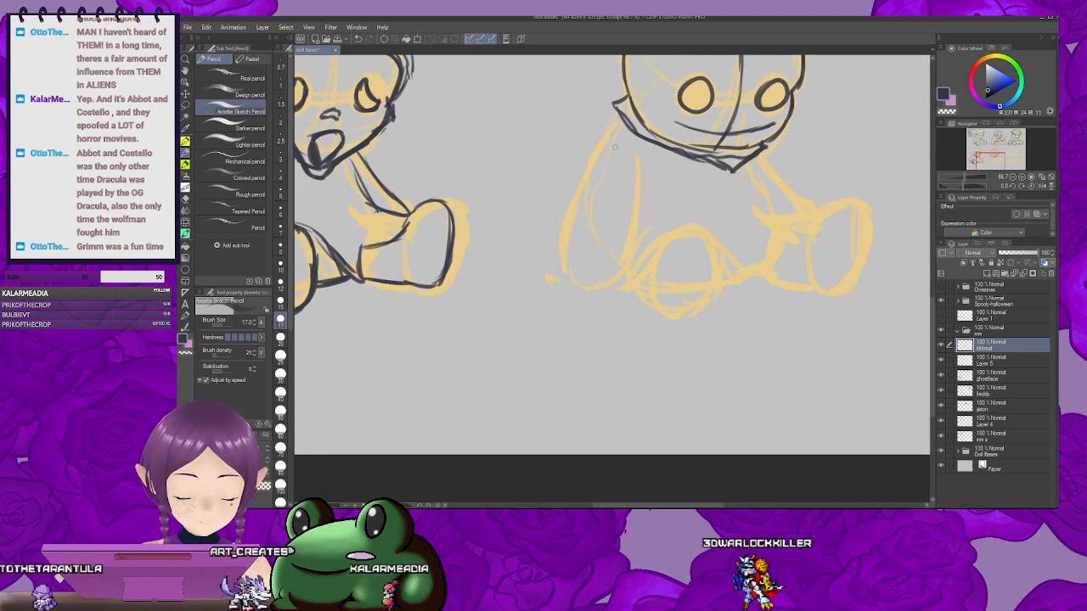
Step: Draw the fifth doll's near sleeve as a loose, flared shape with a curved cuff and a straight inner edge
mouse_move(593, 151)
left_mouse_down()
mouse_move(620, 113)
mouse_move(563, 174)
mouse_move(596, 204)
mouse_move(632, 211)
left_mouse_up()
scroll(618, 108, "down", 1)
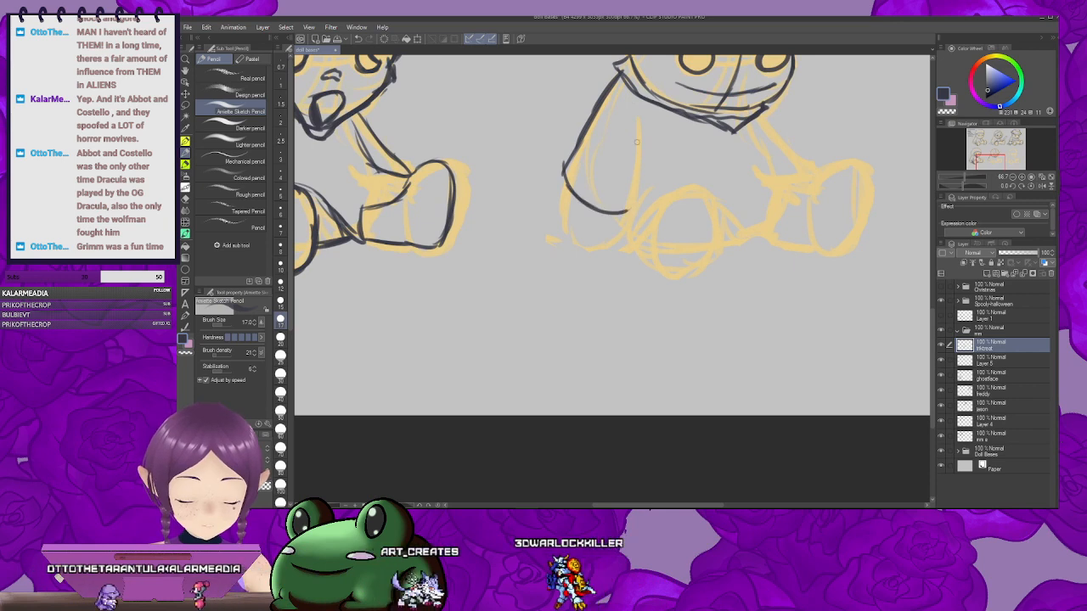
mouse_move(638, 121)
left_mouse_down()
mouse_move(631, 211)
mouse_move(546, 244)
left_mouse_up()
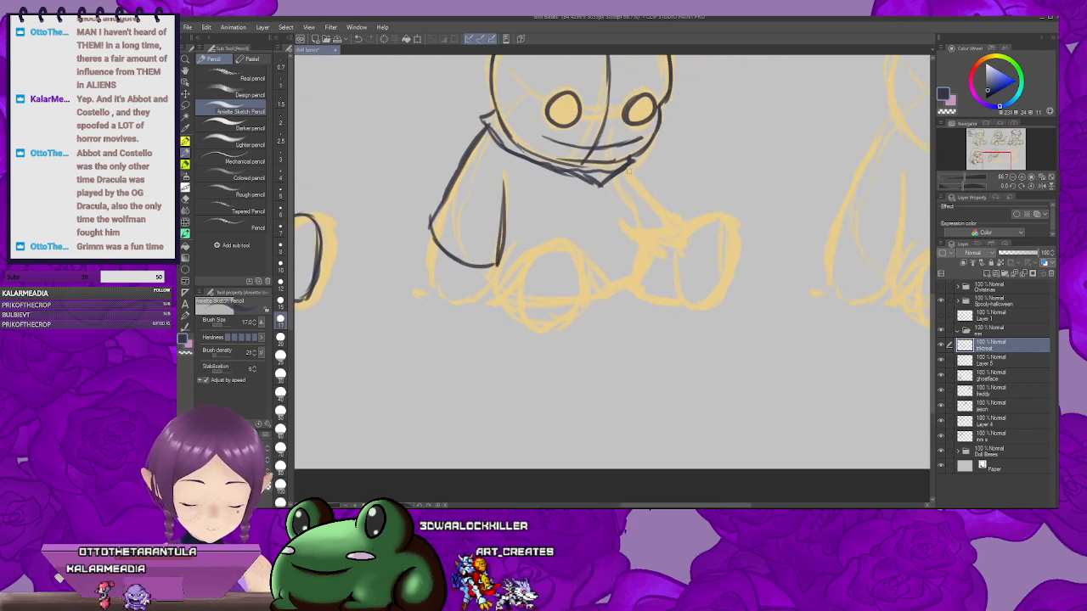
Step: Draw the fifth doll's far sleeve edge and the far trouser leg with its curved cuff and underside
mouse_move(627, 168)
left_mouse_down()
mouse_move(672, 216)
mouse_move(656, 228)
left_mouse_up()
scroll(655, 227, "down", 2)
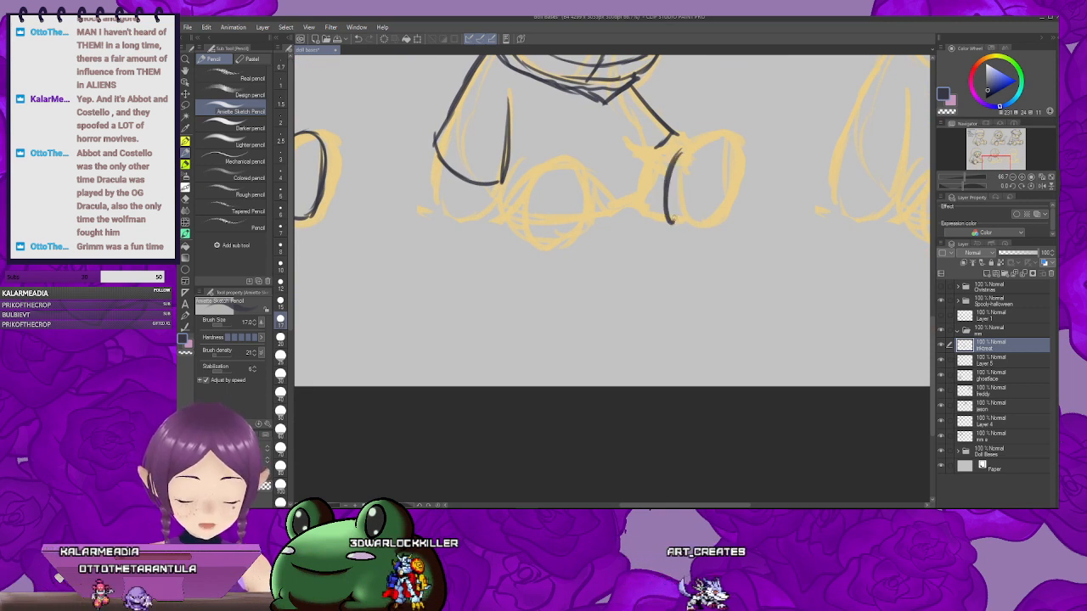
scroll(652, 176, "up", 1)
scroll(671, 176, "down", 1)
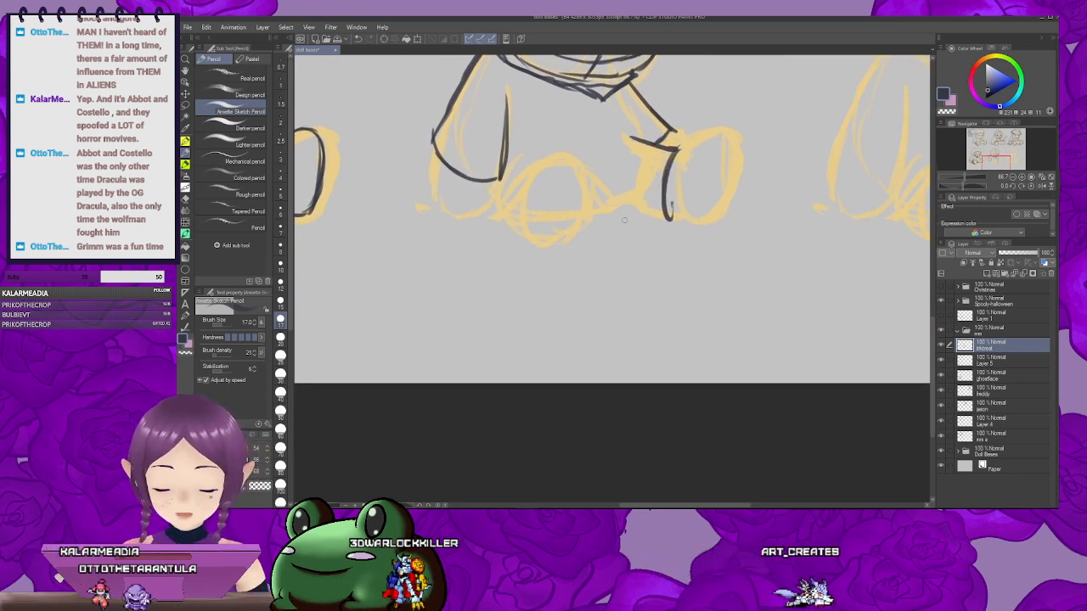
mouse_move(651, 208)
left_mouse_down()
mouse_move(676, 222)
mouse_move(656, 202)
mouse_move(670, 207)
left_mouse_up()
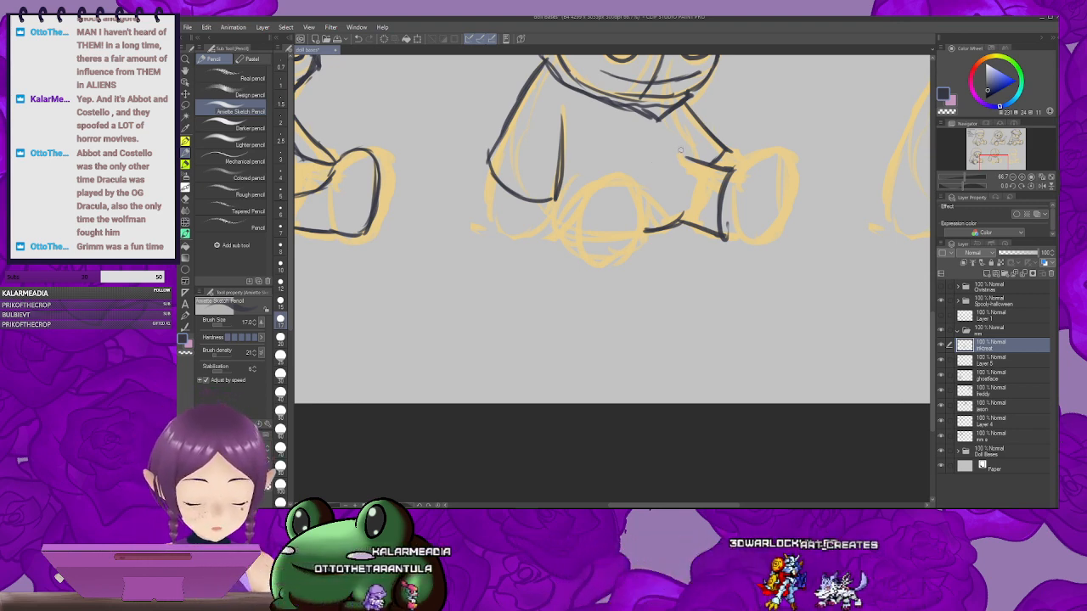
left_click_drag(695, 158, 672, 212)
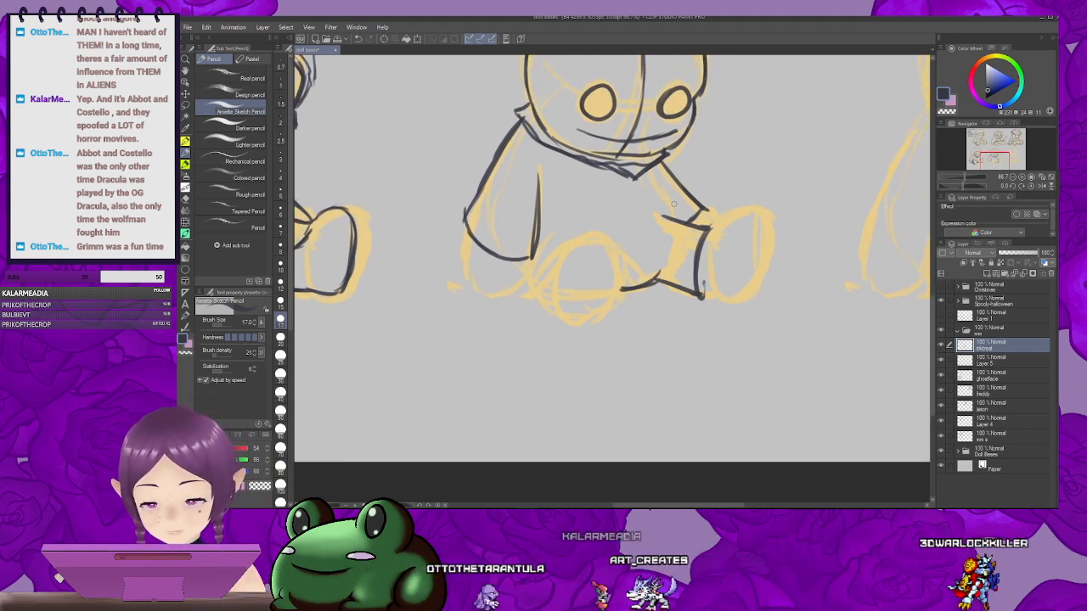
Step: Add the small rounded far hand and sleeve opening, and outline the fifth doll's far foot as an oval
mouse_move(672, 211)
left_mouse_down()
mouse_move(641, 193)
mouse_move(658, 185)
mouse_move(662, 224)
left_mouse_up()
left_click_drag(647, 177, 665, 224)
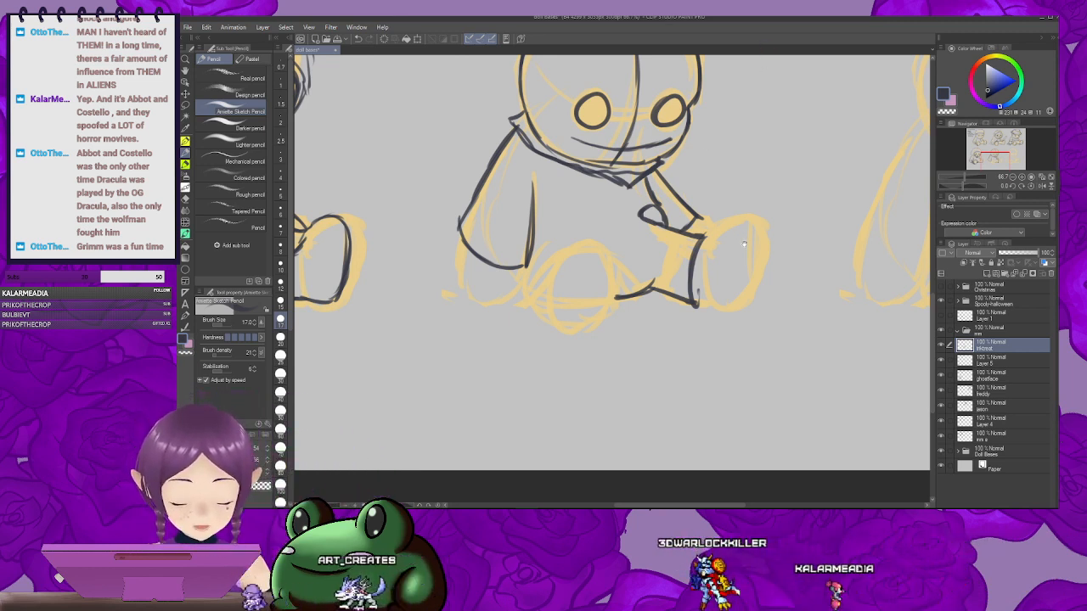
mouse_move(713, 223)
left_mouse_down()
mouse_move(692, 191)
mouse_move(684, 207)
left_mouse_up()
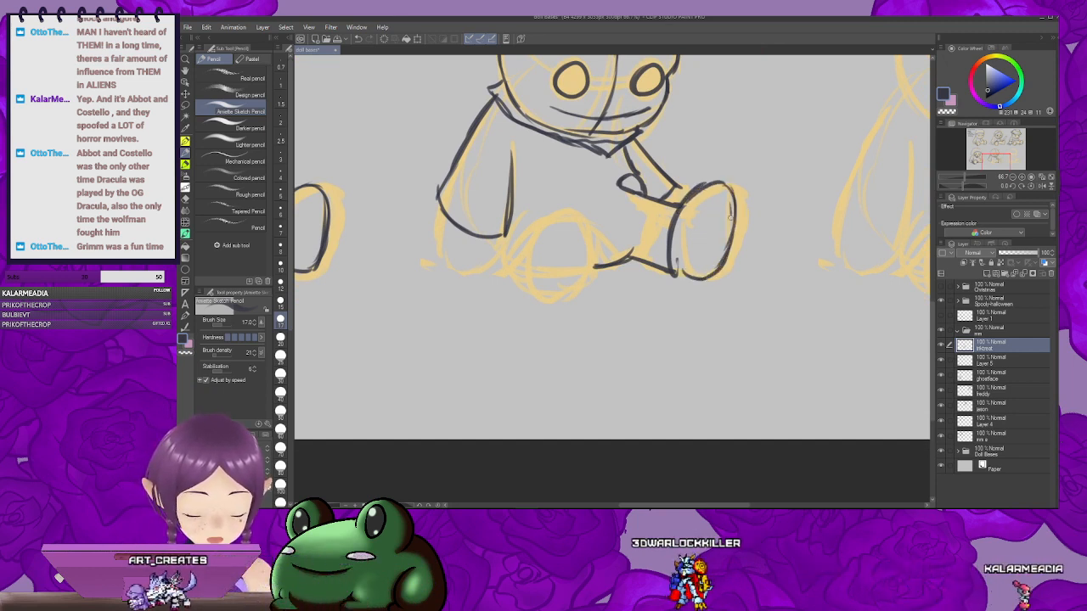
mouse_move(659, 233)
left_mouse_down()
mouse_move(714, 214)
mouse_move(705, 242)
mouse_move(692, 232)
mouse_move(754, 210)
left_mouse_up()
Step: Outline the fifth doll's near foot as a rounded oval and draw the near hand below the sleeve cuff
mouse_move(616, 237)
left_mouse_down()
mouse_move(654, 206)
mouse_move(614, 260)
left_mouse_up()
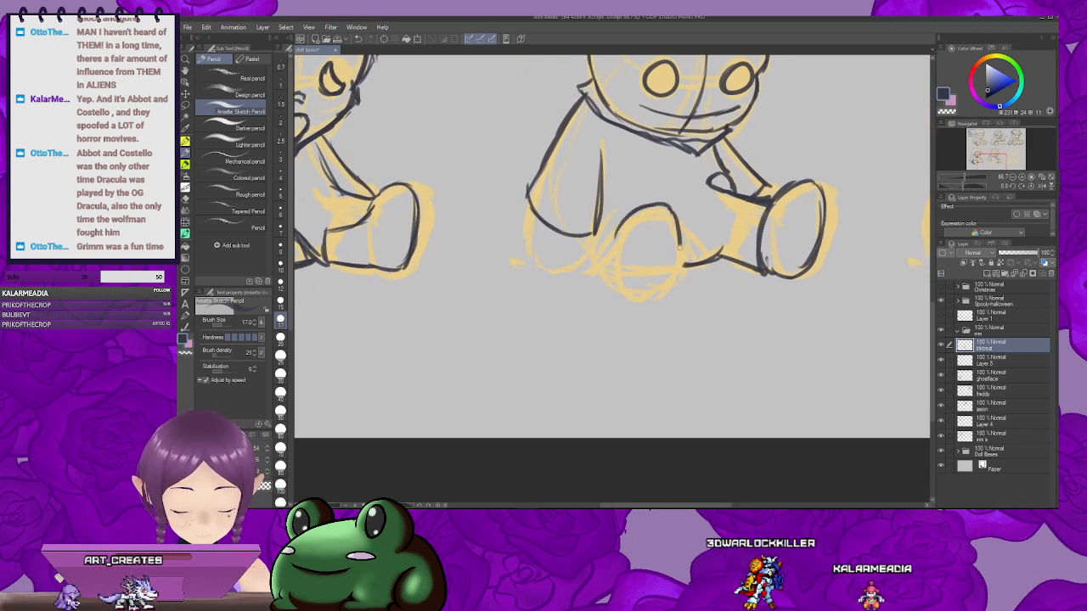
mouse_move(639, 208)
left_mouse_down()
mouse_move(613, 242)
mouse_move(673, 213)
mouse_move(681, 228)
mouse_move(669, 279)
mouse_move(602, 222)
mouse_move(614, 246)
mouse_move(596, 230)
mouse_move(614, 276)
mouse_move(660, 253)
mouse_move(626, 275)
mouse_move(659, 256)
mouse_move(655, 309)
mouse_move(624, 302)
mouse_move(622, 282)
mouse_move(589, 271)
mouse_move(618, 304)
mouse_move(590, 283)
mouse_move(602, 291)
mouse_move(616, 259)
left_mouse_up()
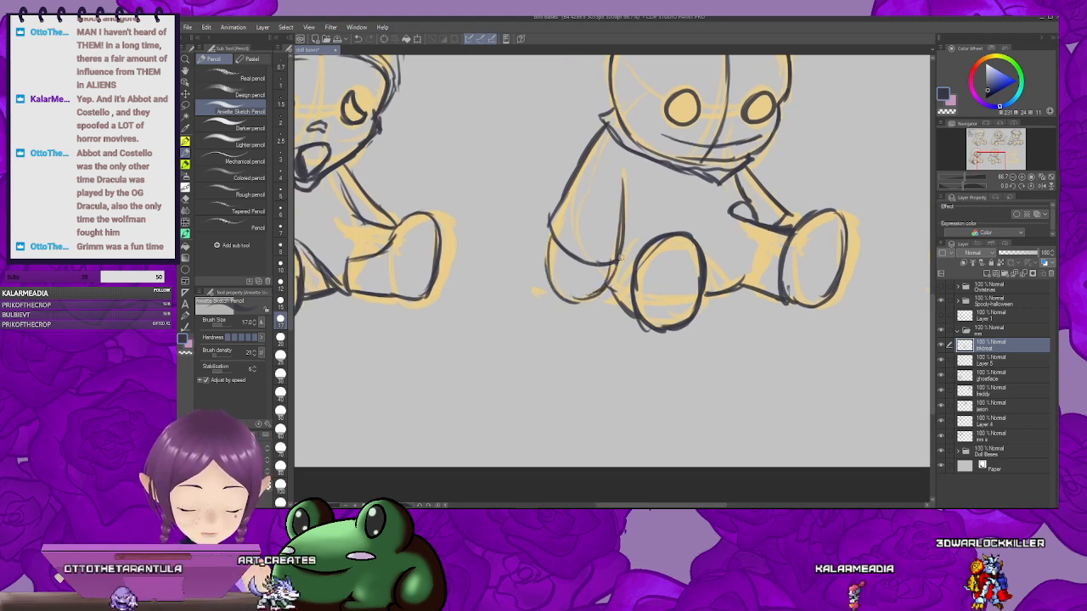
left_click_drag(696, 231, 618, 231)
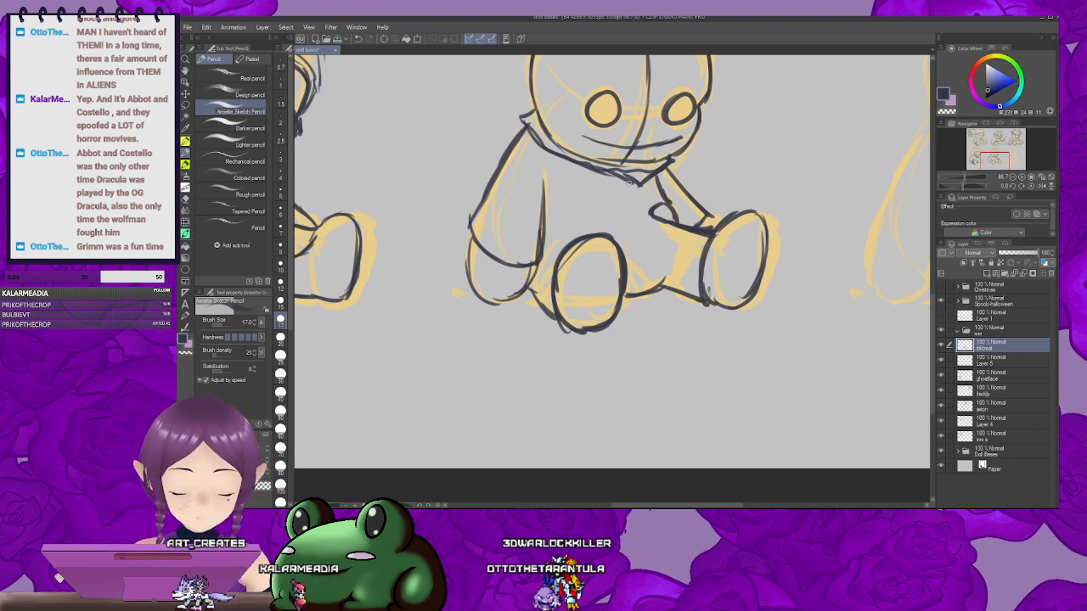
Step: Add short stitch marks across the fifth doll's mouth and down the centre seam of its head
mouse_move(833, 186)
left_mouse_down()
mouse_move(676, 282)
mouse_move(735, 255)
left_mouse_up()
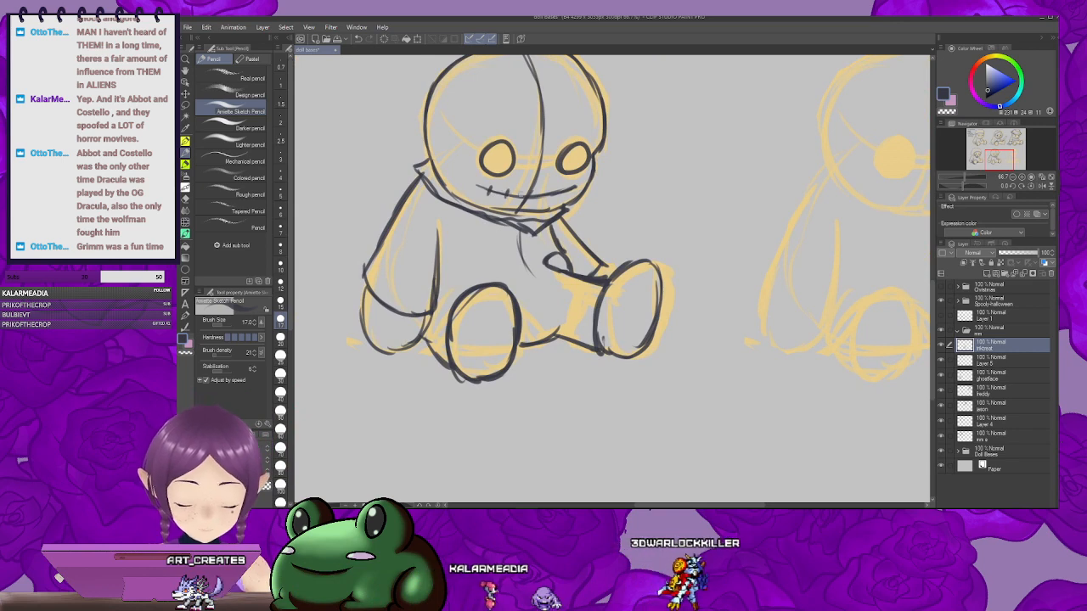
left_click_drag(564, 192, 623, 244)
mouse_move(588, 136)
left_mouse_down()
mouse_move(612, 154)
mouse_move(602, 176)
mouse_move(612, 179)
mouse_move(602, 231)
left_mouse_up()
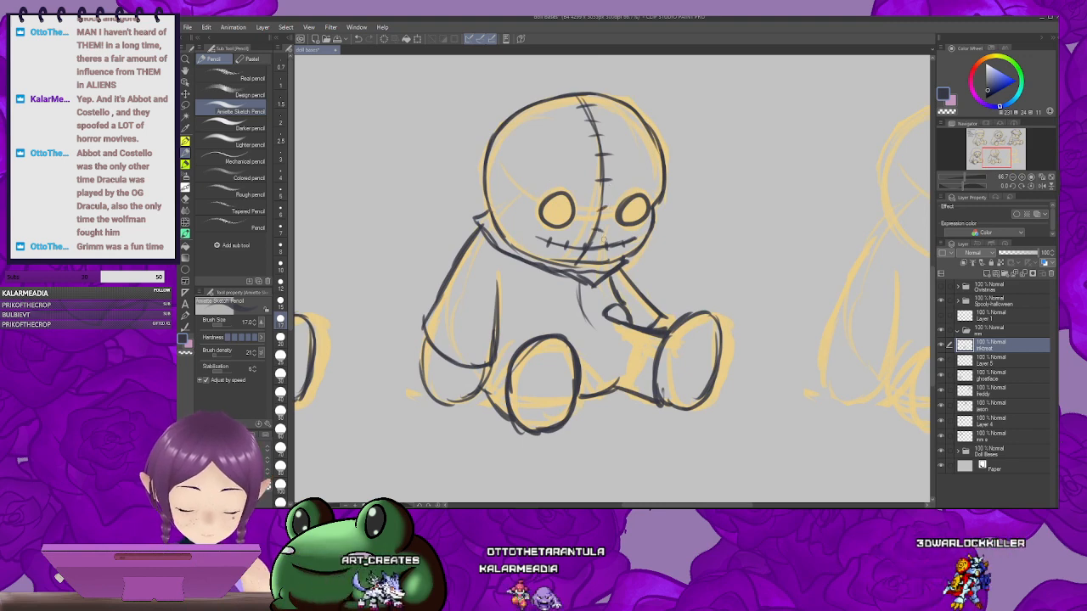
mouse_move(714, 233)
left_mouse_down()
mouse_move(732, 198)
mouse_move(662, 280)
mouse_move(721, 187)
mouse_move(696, 195)
left_mouse_up()
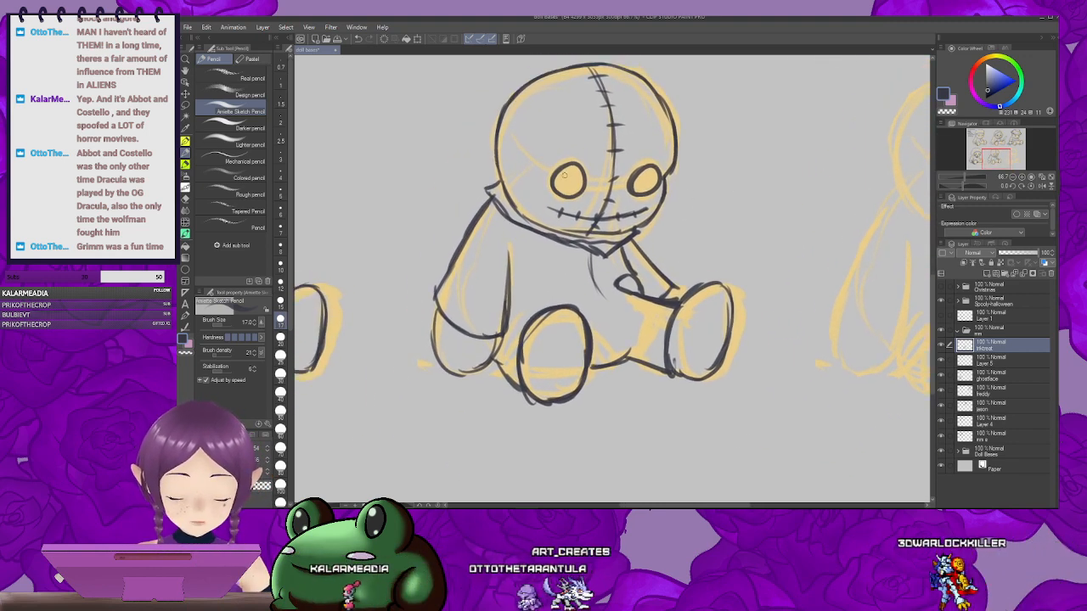
Step: Draw an X inside each of the fifth doll's round eyes to make them look like sewn buttons
left_click_drag(562, 172, 576, 189)
left_click_drag(576, 172, 561, 189)
left_click_drag(671, 190, 628, 200)
left_click_drag(628, 184, 613, 200)
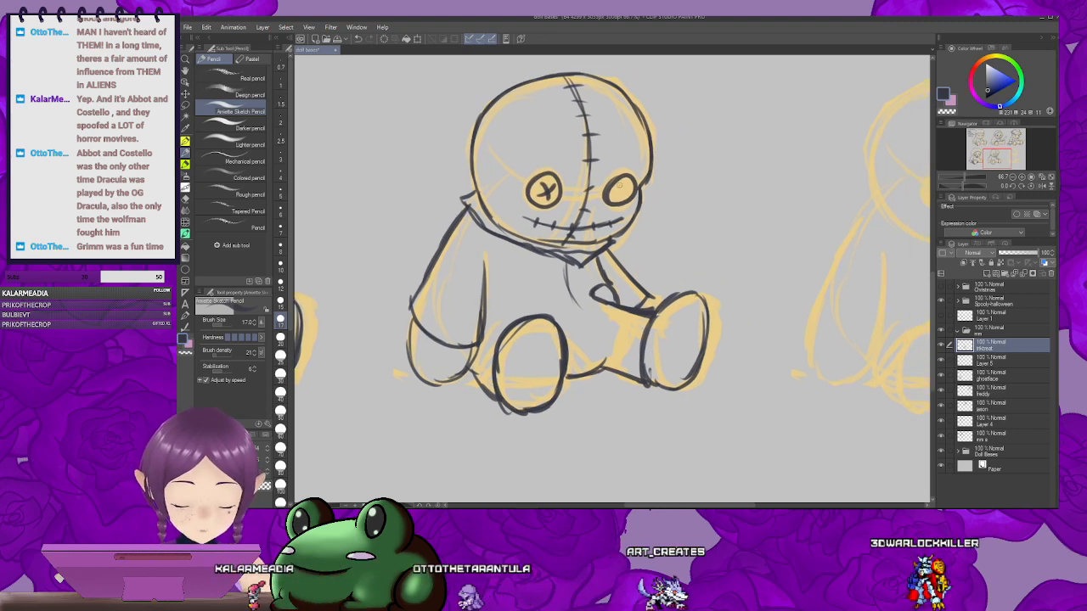
mouse_move(749, 219)
left_mouse_down()
mouse_move(741, 147)
mouse_move(639, 70)
left_mouse_up()
left_click_drag(624, 171, 696, 260)
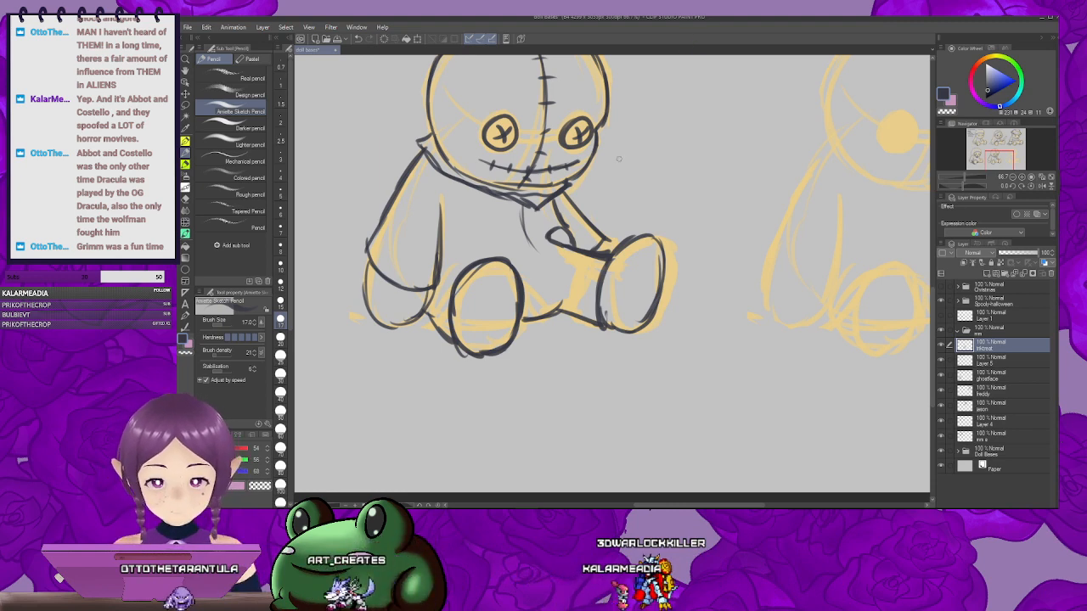
Step: Sketch a rounded sack behind the fifth doll's near sleeve and a small crossed circle at its near hand
left_click_drag(374, 282, 515, 261)
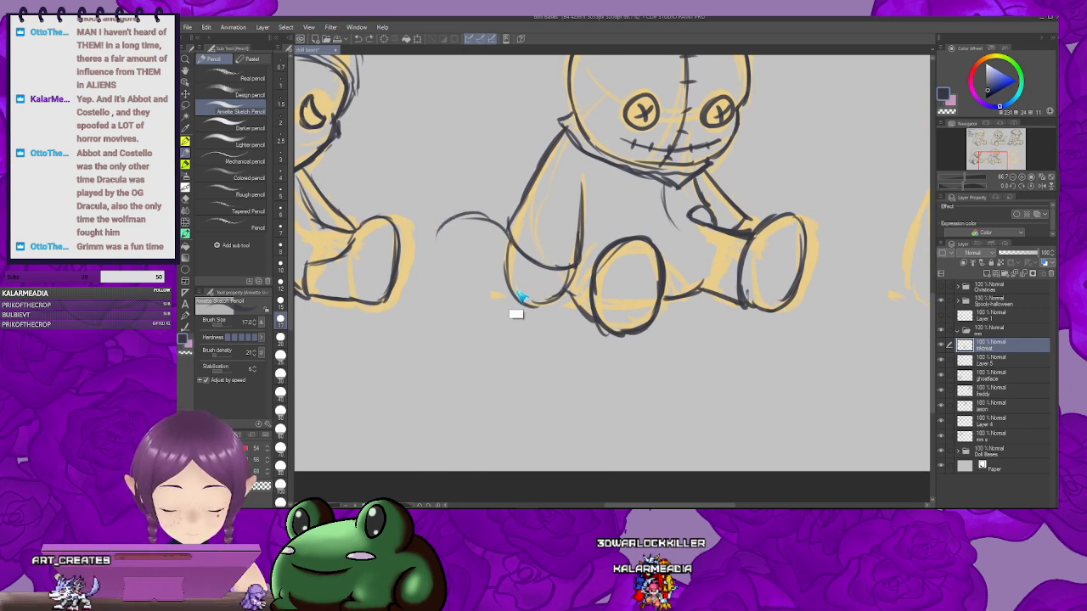
mouse_move(481, 252)
left_mouse_down()
mouse_move(451, 241)
mouse_move(422, 276)
mouse_move(455, 286)
left_mouse_up()
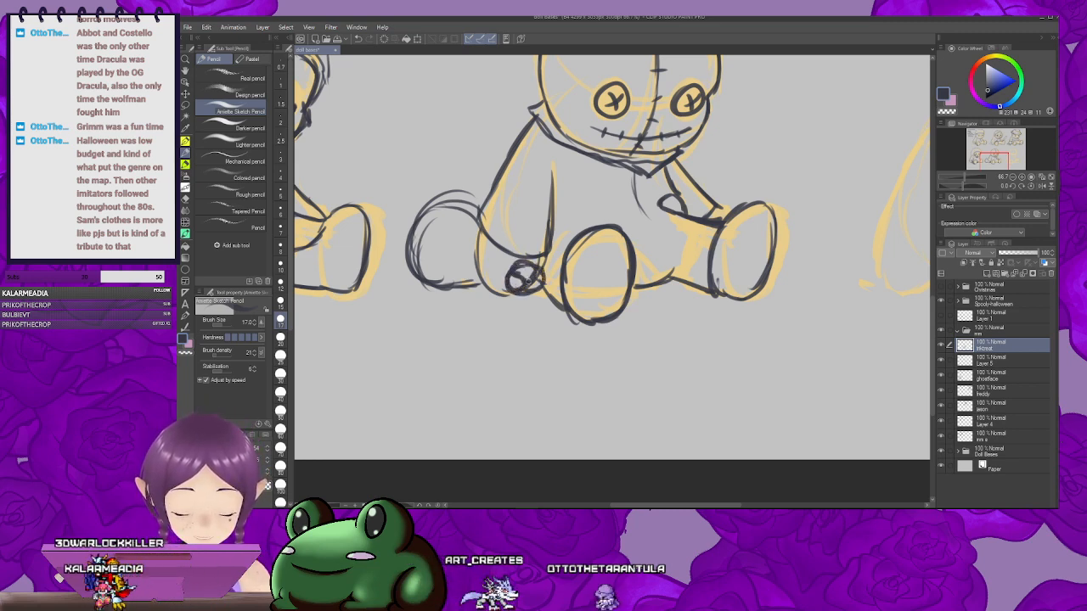
mouse_move(416, 237)
left_mouse_down()
mouse_move(431, 278)
mouse_move(483, 281)
left_mouse_up()
Step: Draw a round lollipop with a jagged bite on a short stick in the fifth doll's far hand
left_click_drag(728, 272, 622, 322)
left_click_drag(619, 268, 622, 232)
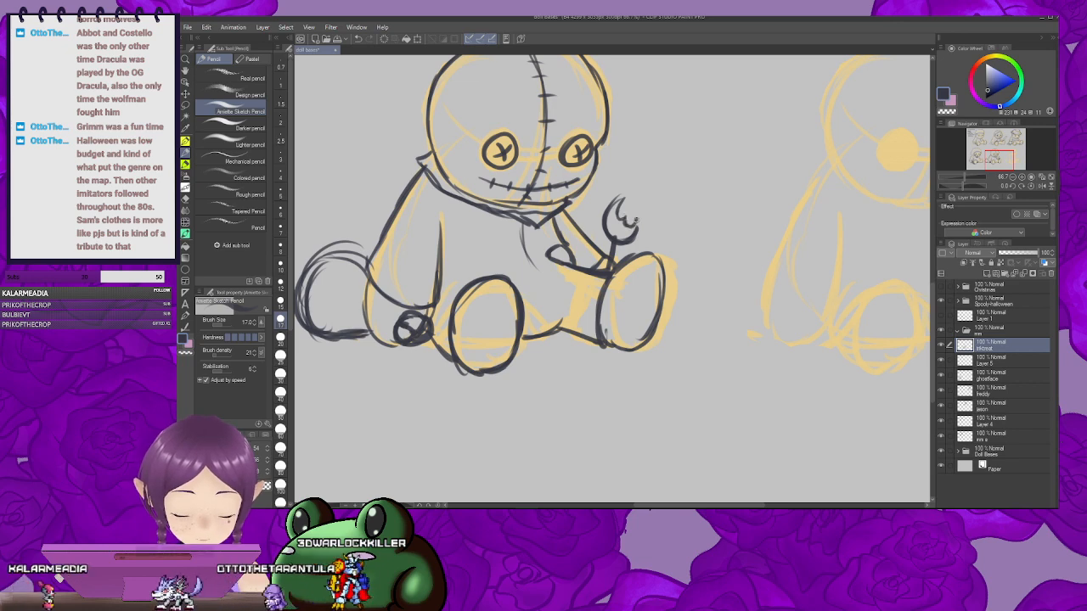
mouse_move(691, 220)
left_mouse_down()
mouse_move(564, 258)
mouse_move(732, 231)
mouse_move(623, 303)
mouse_move(716, 202)
mouse_move(592, 223)
left_mouse_up()
Step: Create a layer above the fifth doll's sketch layer for the sixth doll and name it chucky
key("ctrl+minus")
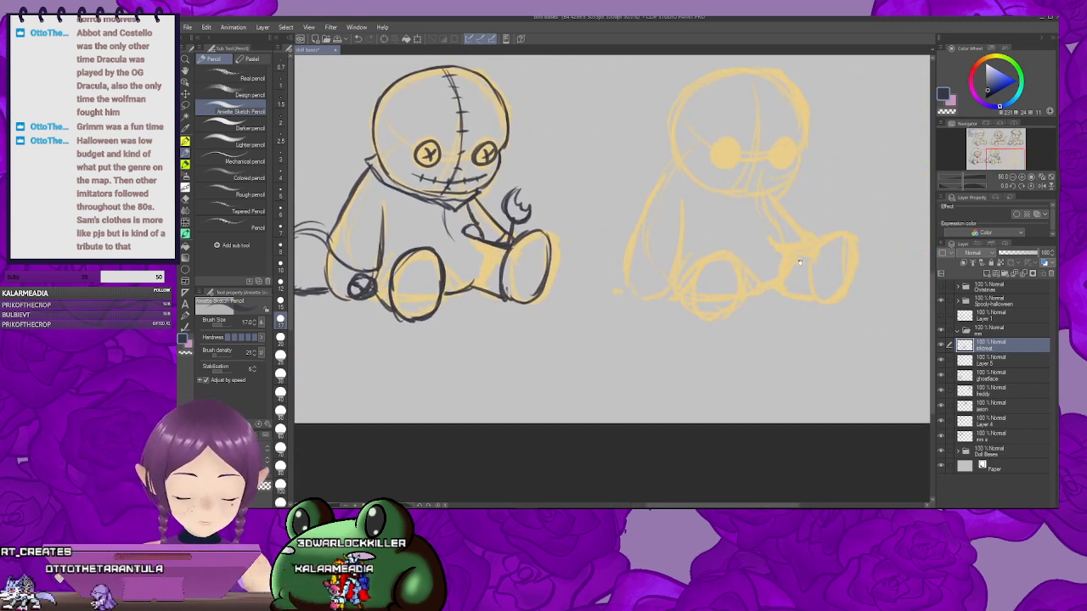
left_click_drag(790, 308, 714, 345)
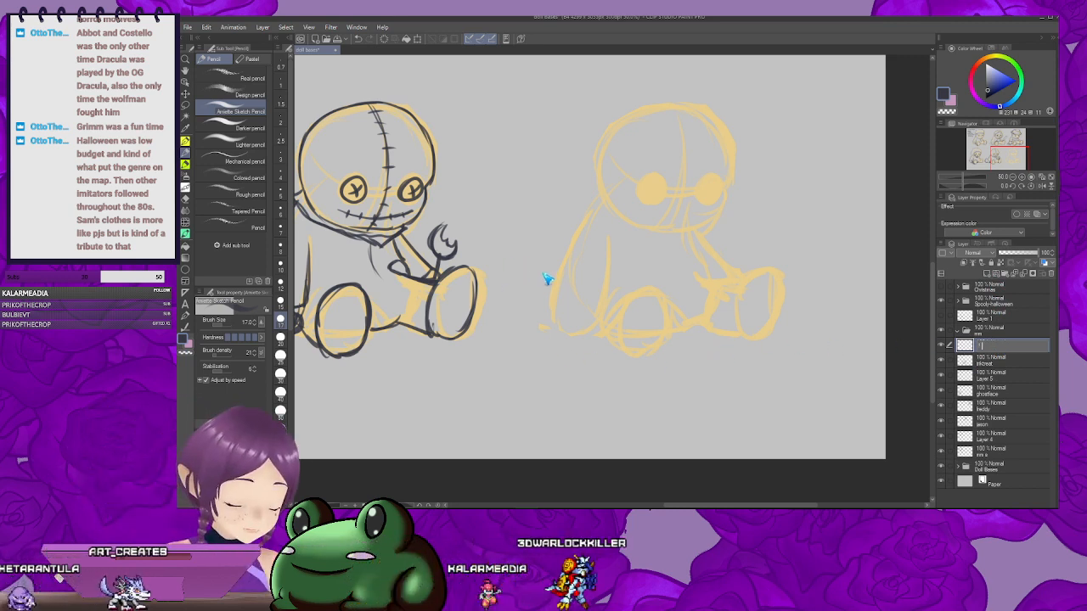
left_click_drag(438, 197, 842, 304)
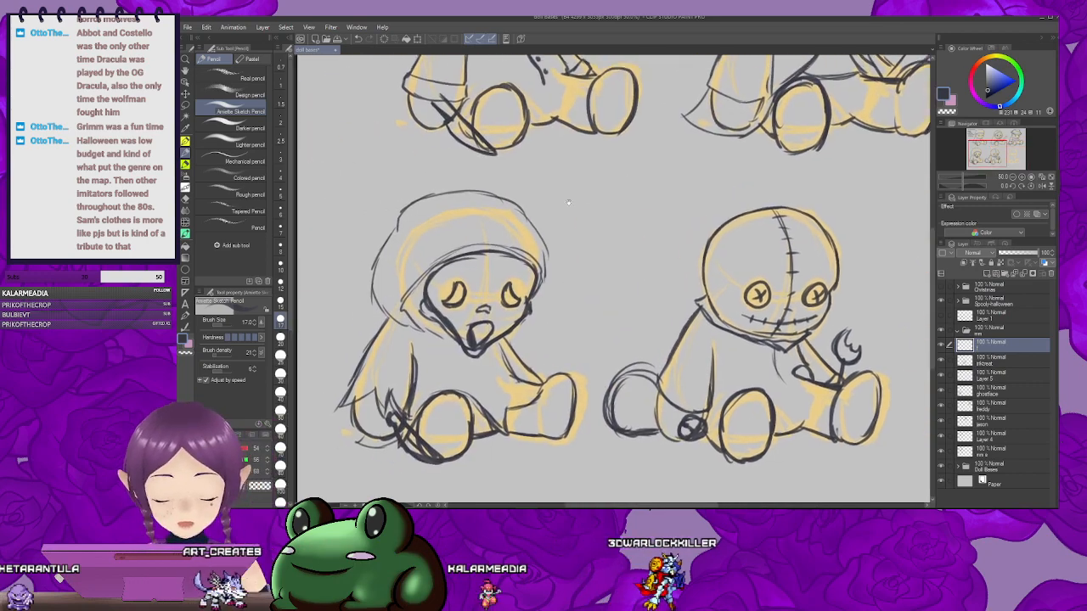
left_click_drag(540, 187, 647, 284)
left_click_drag(717, 314, 438, 278)
double_click(990, 348)
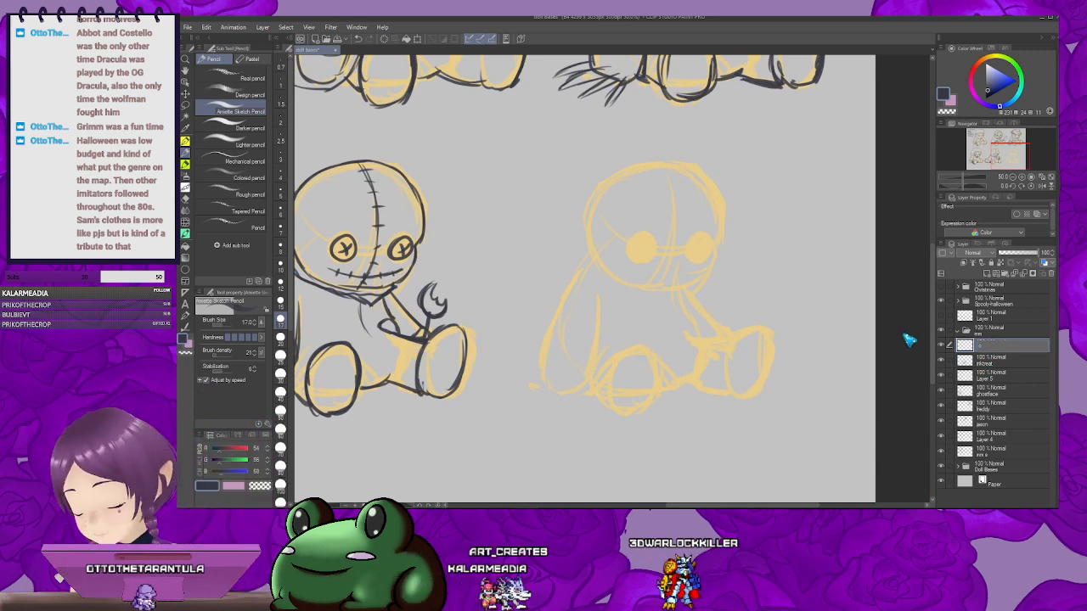
type("chu")
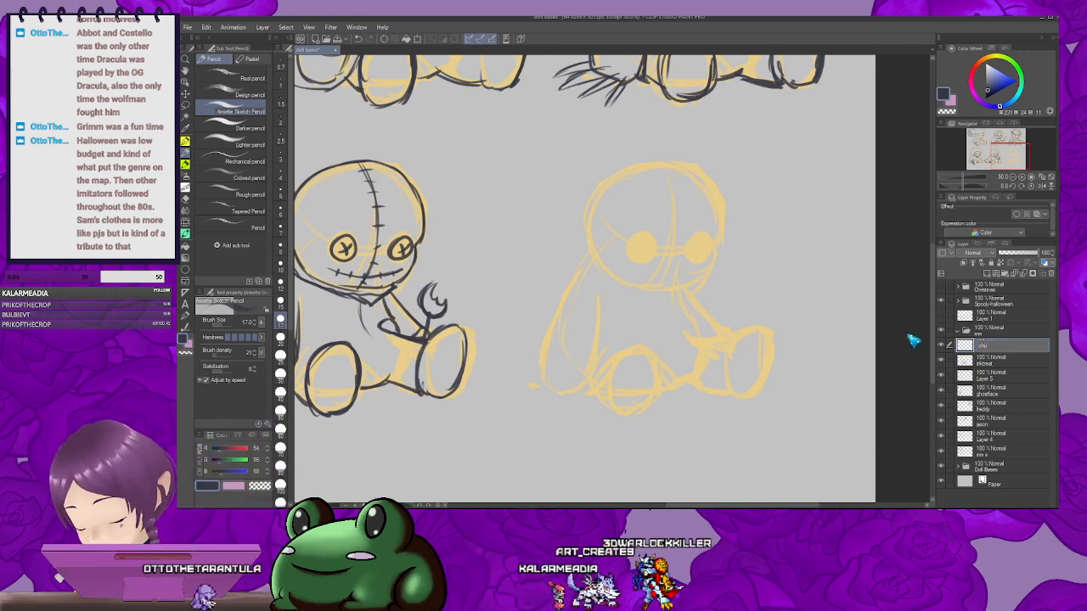
type("cky")
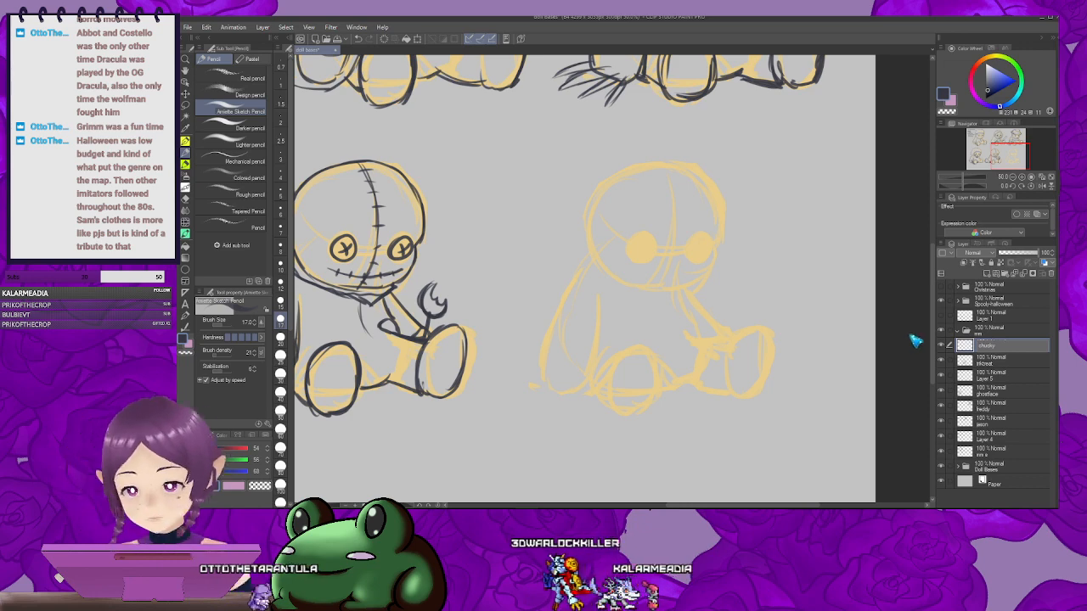
key("Return")
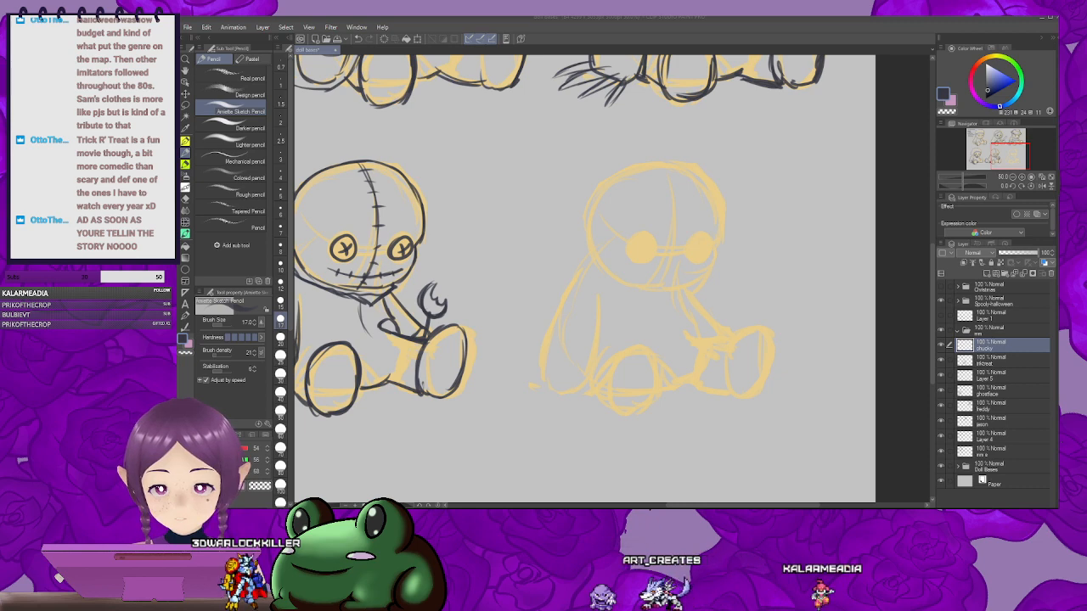
Step: Outline the sixth doll's two round eyes, redrawing the near one over its base circle
left_click(599, 25)
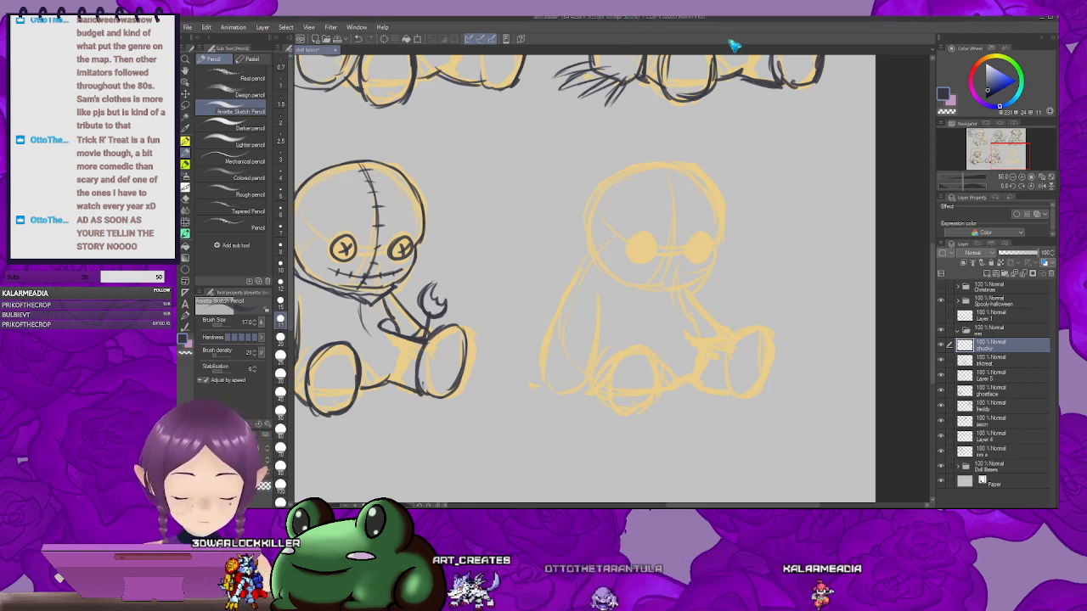
mouse_move(736, 204)
left_mouse_down()
mouse_move(674, 211)
mouse_move(680, 187)
mouse_move(659, 184)
mouse_move(671, 182)
mouse_move(689, 186)
mouse_move(616, 202)
mouse_move(635, 194)
mouse_move(632, 204)
left_mouse_up()
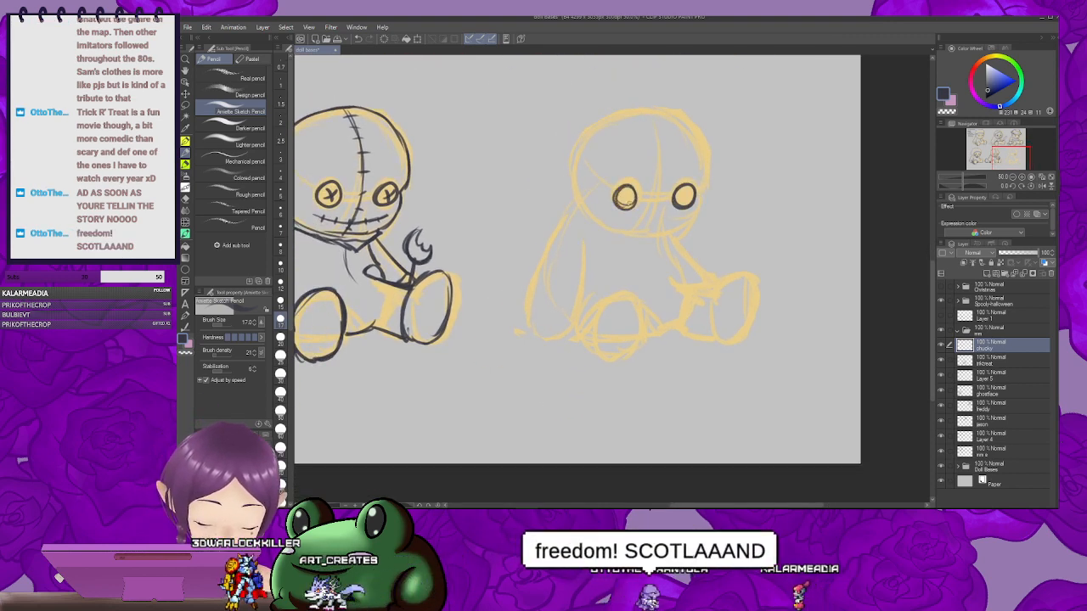
key("ctrl+z")
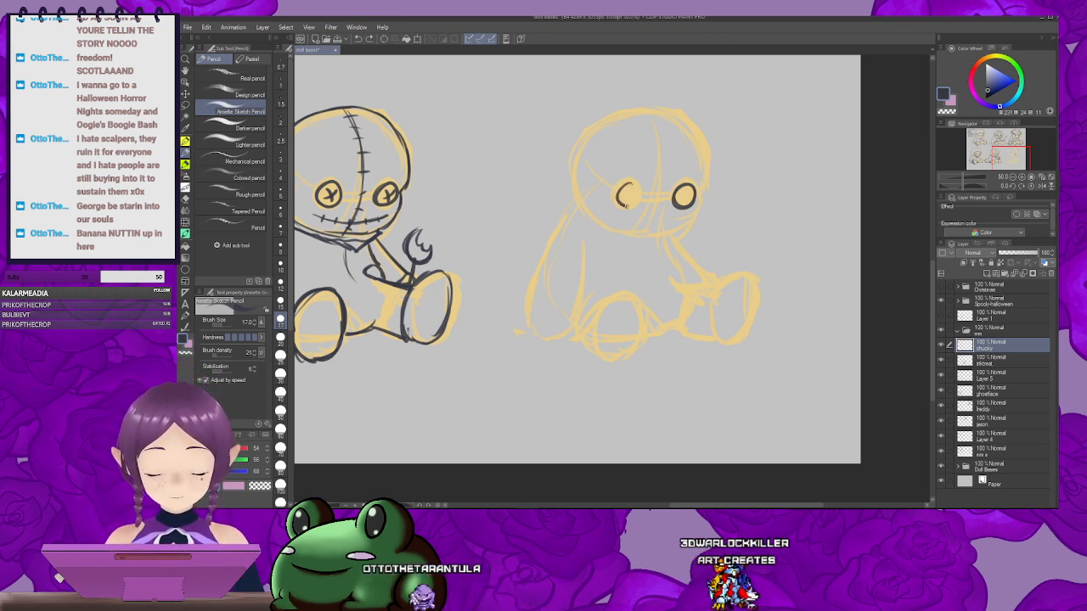
left_click_drag(734, 166, 719, 179)
key("ctrl+z")
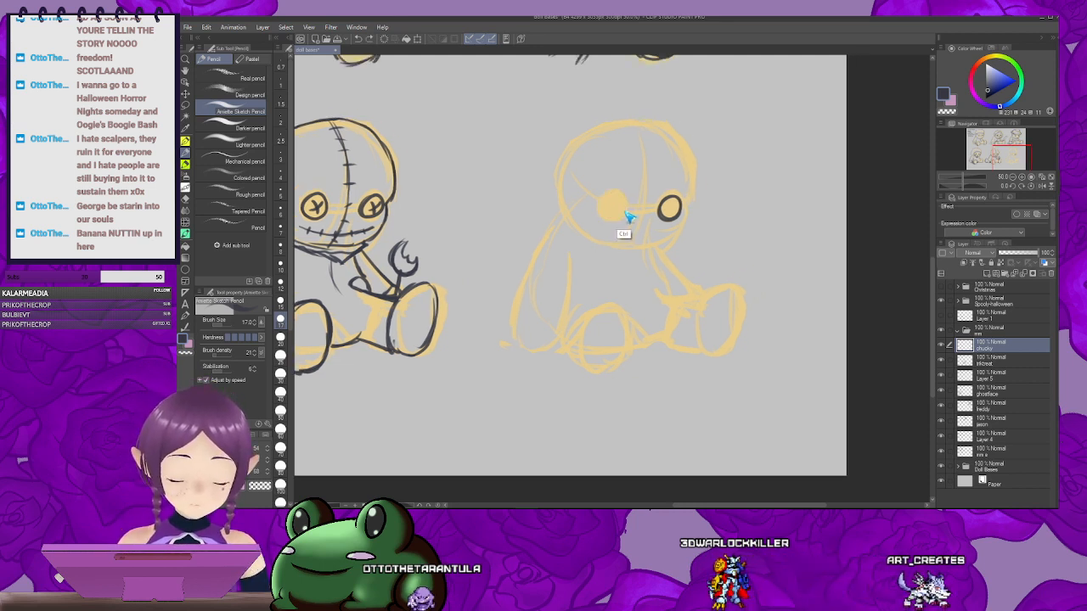
left_click_drag(610, 198, 611, 196)
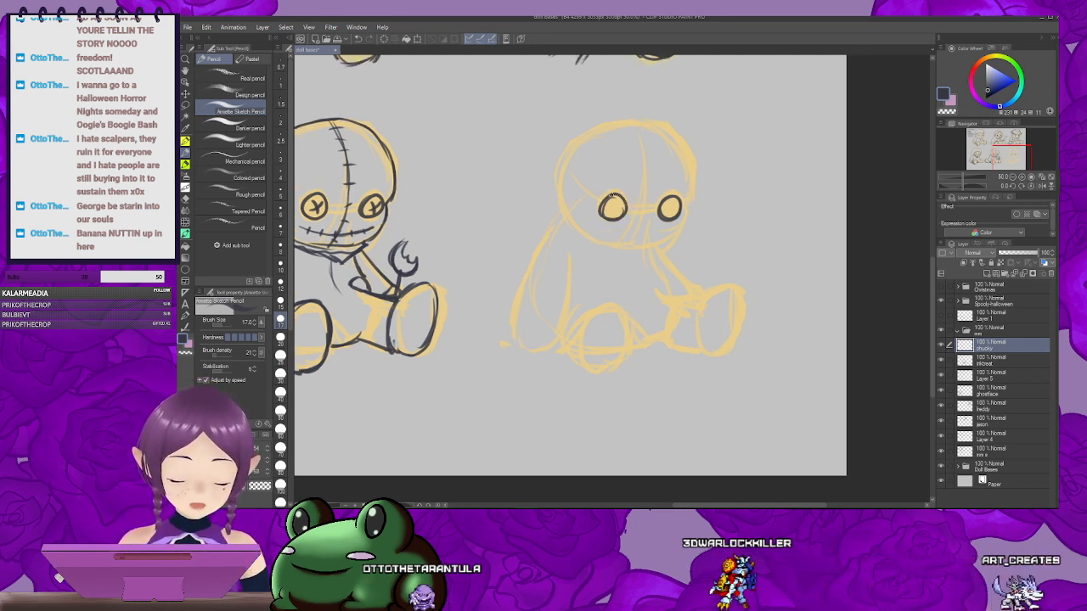
Step: Draw the sixth doll's sweeping fringe and the far curve of its hair, meeting in a point beyond the forehead
mouse_move(741, 197)
left_mouse_down()
mouse_move(671, 209)
mouse_move(698, 207)
mouse_move(688, 198)
left_mouse_up()
mouse_move(621, 153)
left_mouse_down()
mouse_move(573, 148)
mouse_move(644, 179)
left_mouse_up()
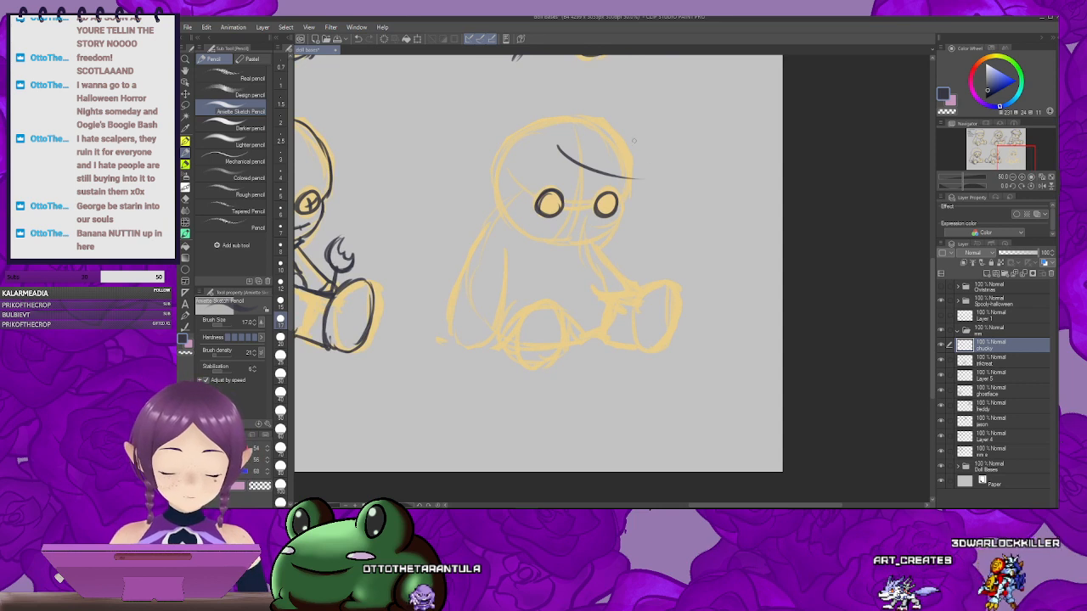
mouse_move(581, 113)
left_mouse_down()
mouse_move(574, 103)
mouse_move(647, 131)
left_mouse_up()
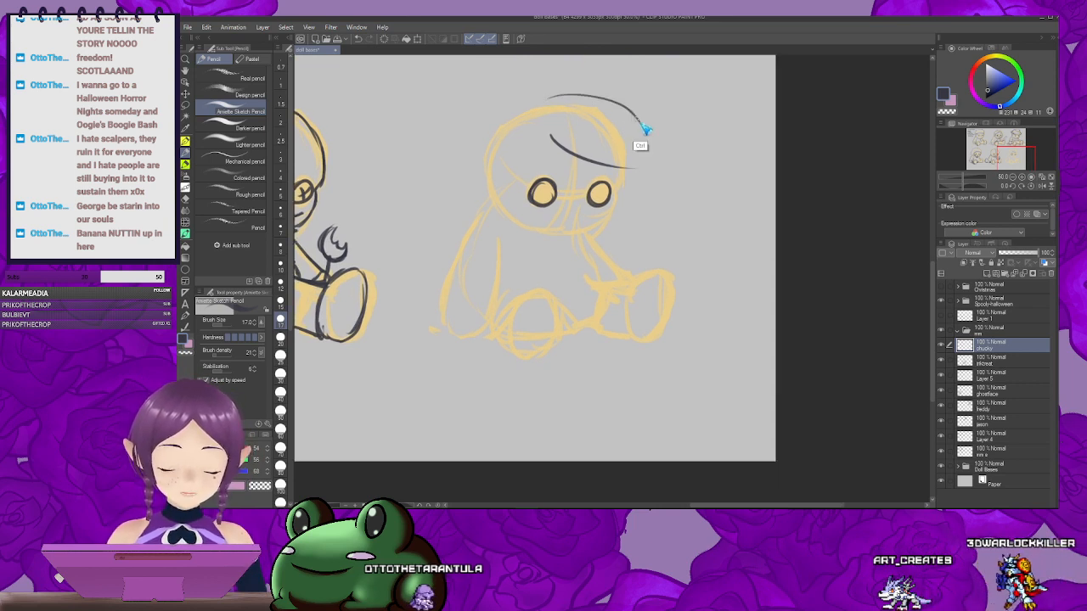
key("ctrl+z")
key("ctrl+z")
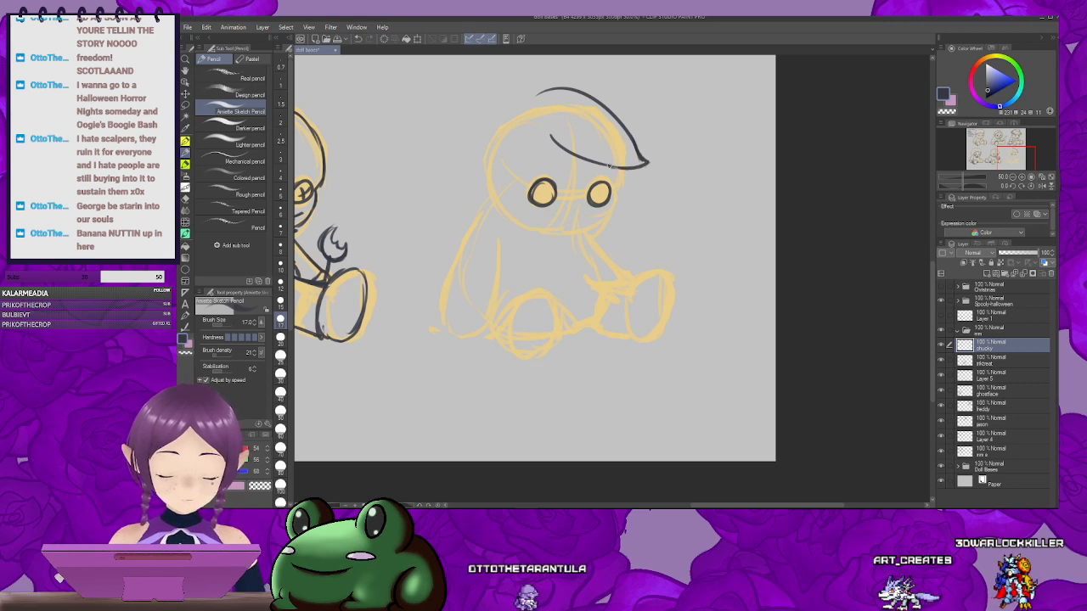
left_click_drag(578, 105, 653, 124)
left_click_drag(595, 255, 609, 223)
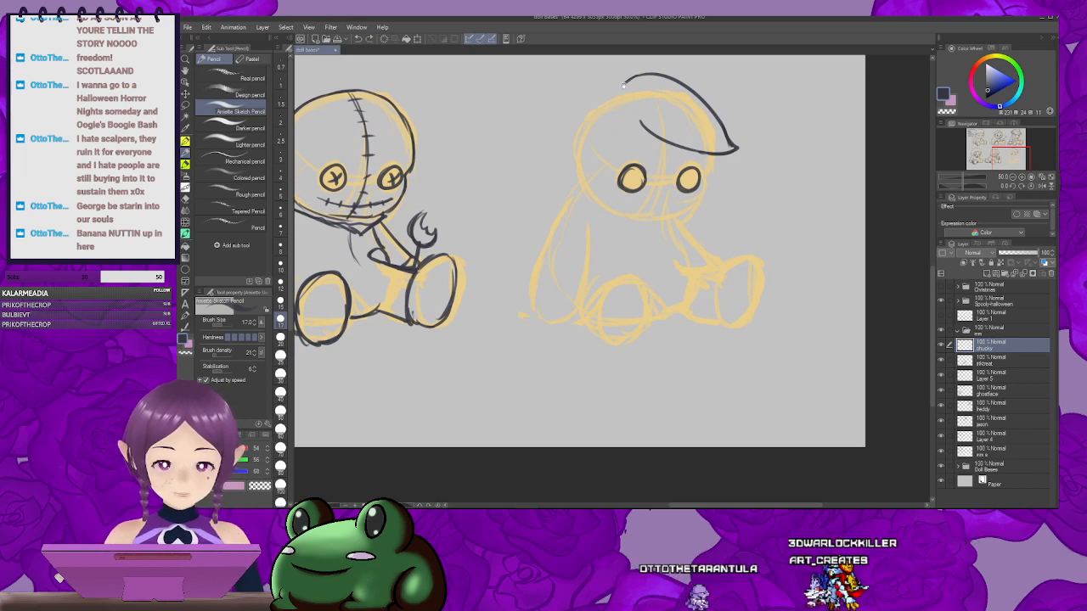
Step: Draw the near outline of the sixth doll's hair, curving down to a flicked-out tip beside the neck
mouse_move(622, 84)
left_mouse_down()
mouse_move(597, 62)
mouse_move(537, 140)
mouse_move(557, 157)
left_mouse_up()
left_click_drag(597, 182, 573, 177)
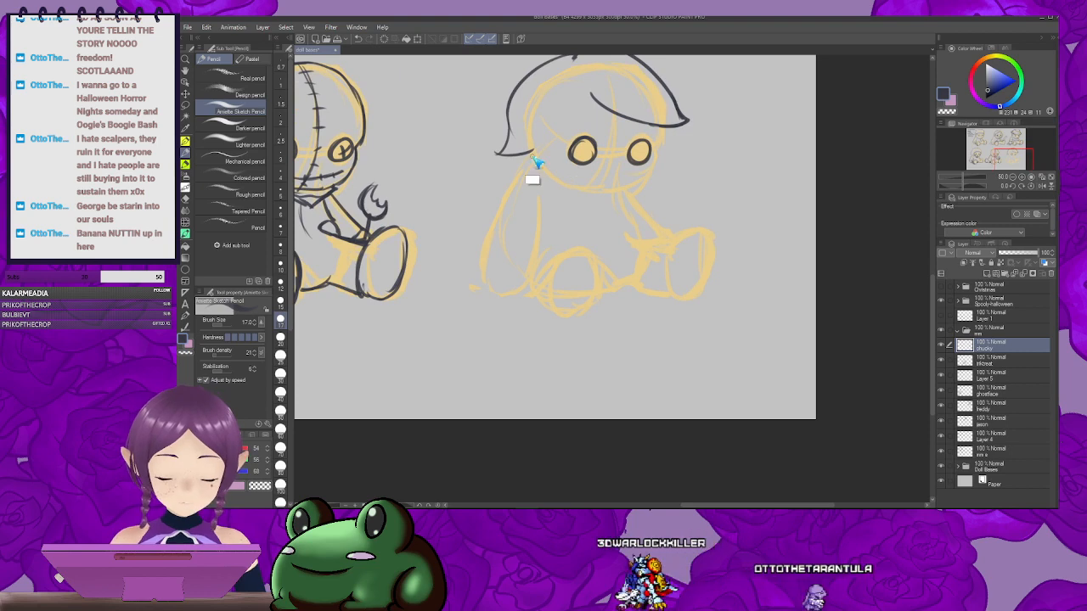
left_click_drag(508, 128, 491, 168)
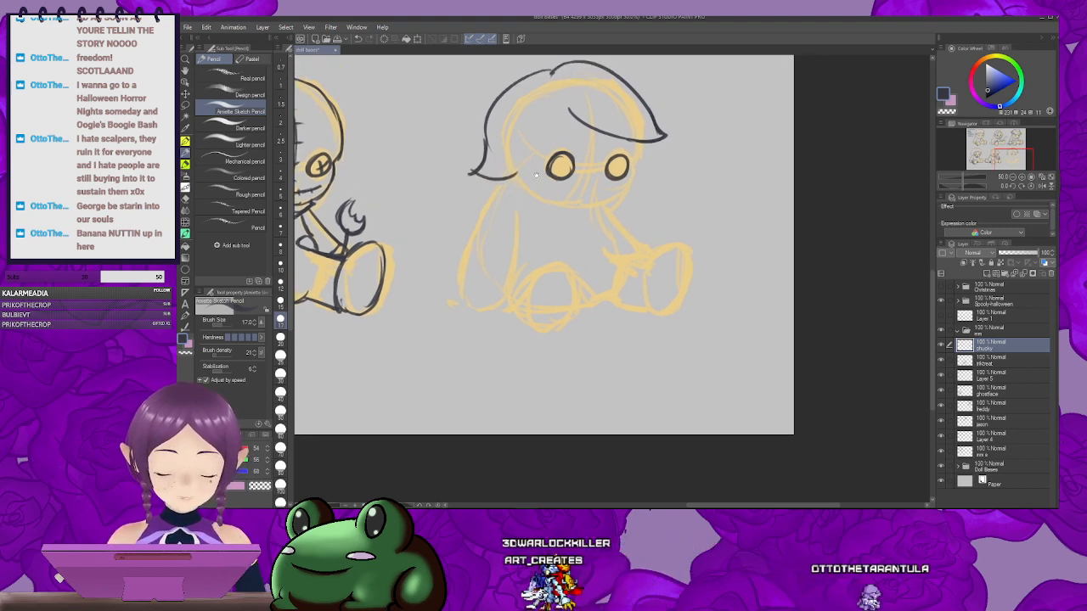
Step: Add the near edge of the sixth doll's fringe and a small rounded ear behind it
left_click_drag(560, 99, 574, 104)
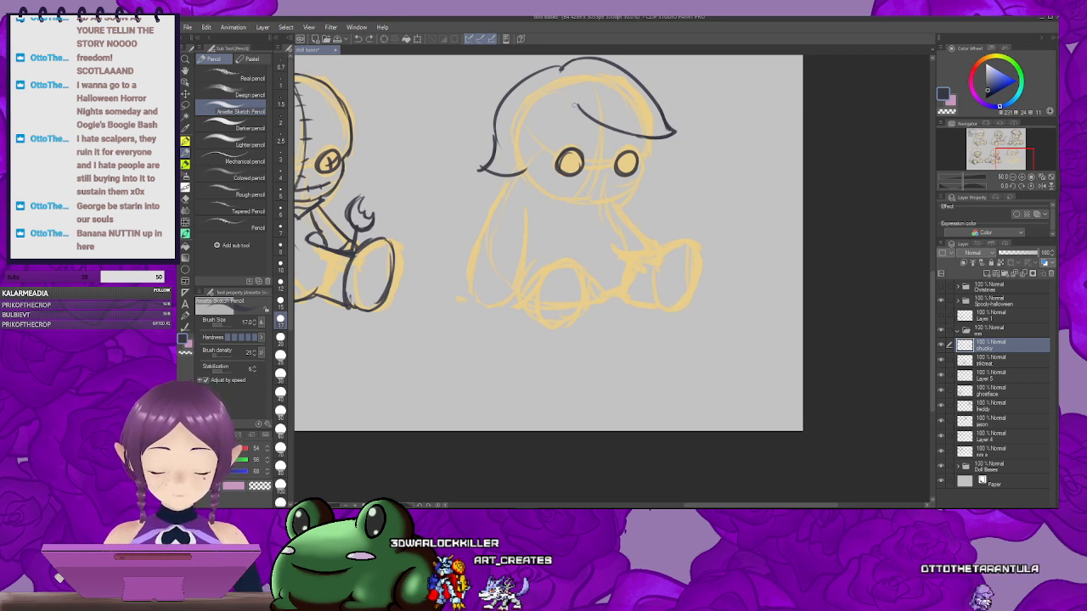
mouse_move(541, 153)
left_mouse_down()
mouse_move(546, 136)
mouse_move(553, 145)
left_mouse_up()
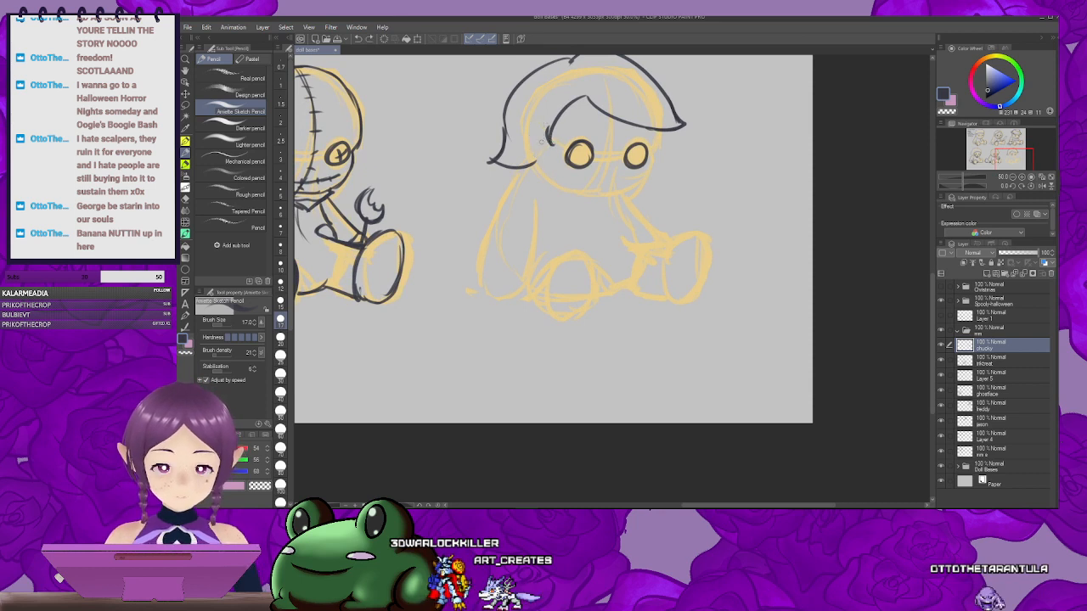
left_click_drag(548, 132, 525, 120)
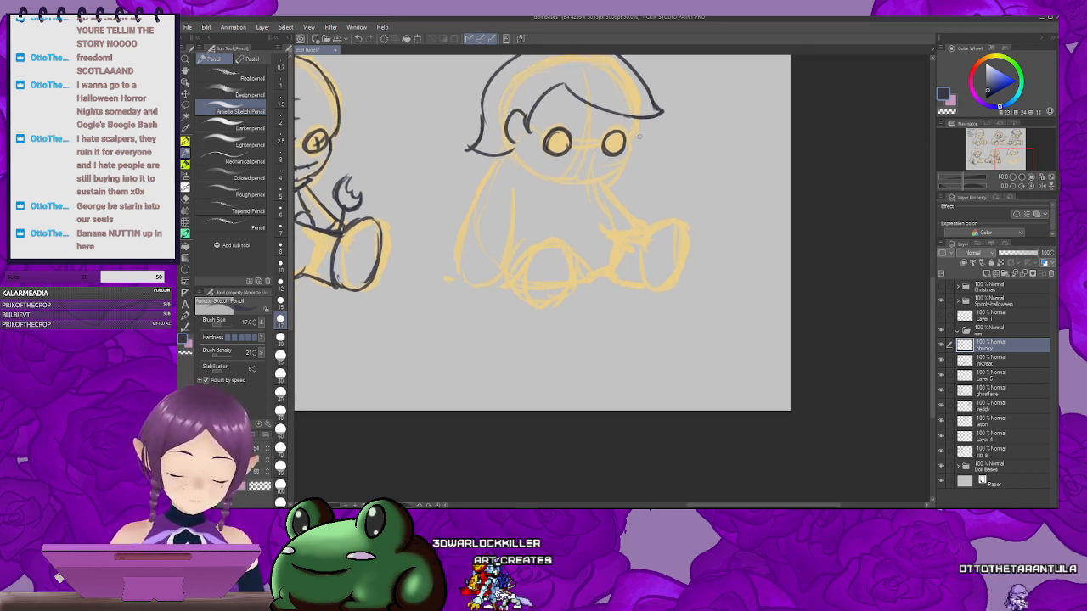
Step: Draw the sixth doll's far cheek and the curved jawline under its face
left_click_drag(641, 141, 632, 129)
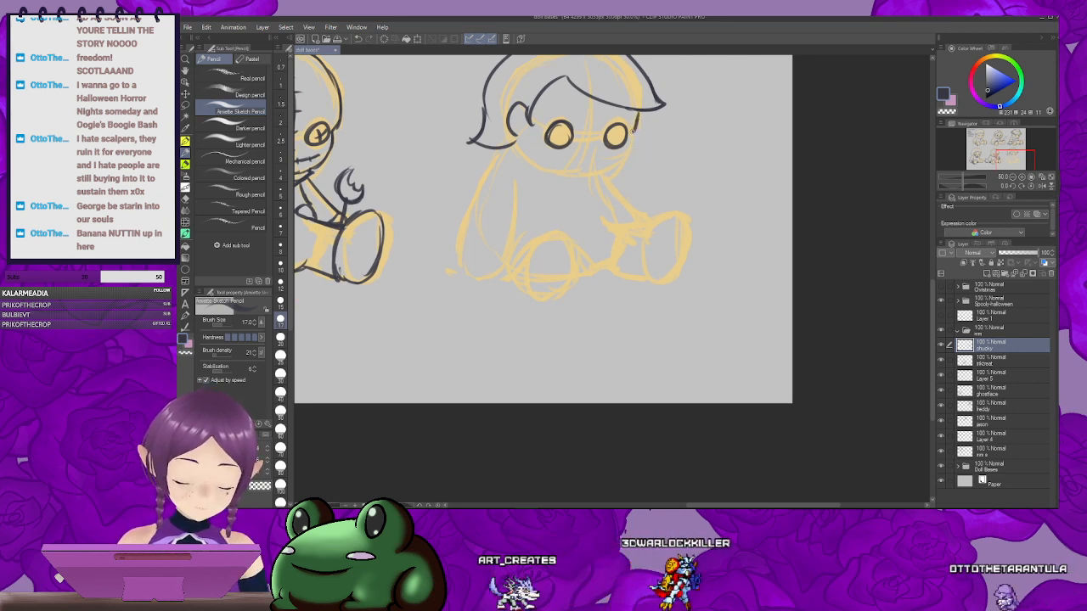
key("ctrl+z")
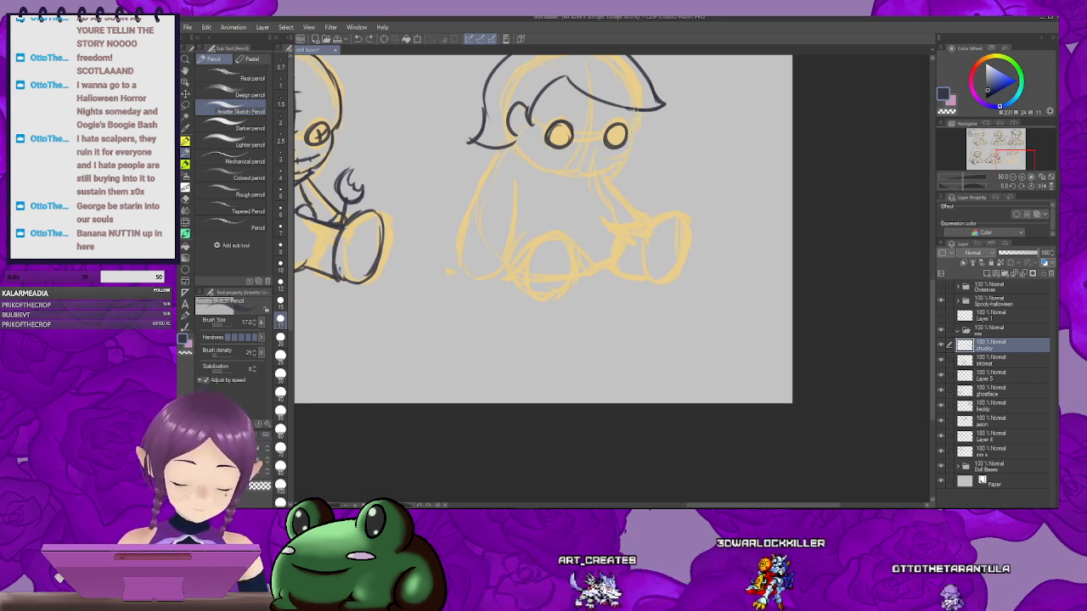
mouse_move(640, 122)
left_mouse_down()
mouse_move(644, 103)
mouse_move(633, 137)
mouse_move(663, 156)
left_mouse_up()
key("ctrl+z")
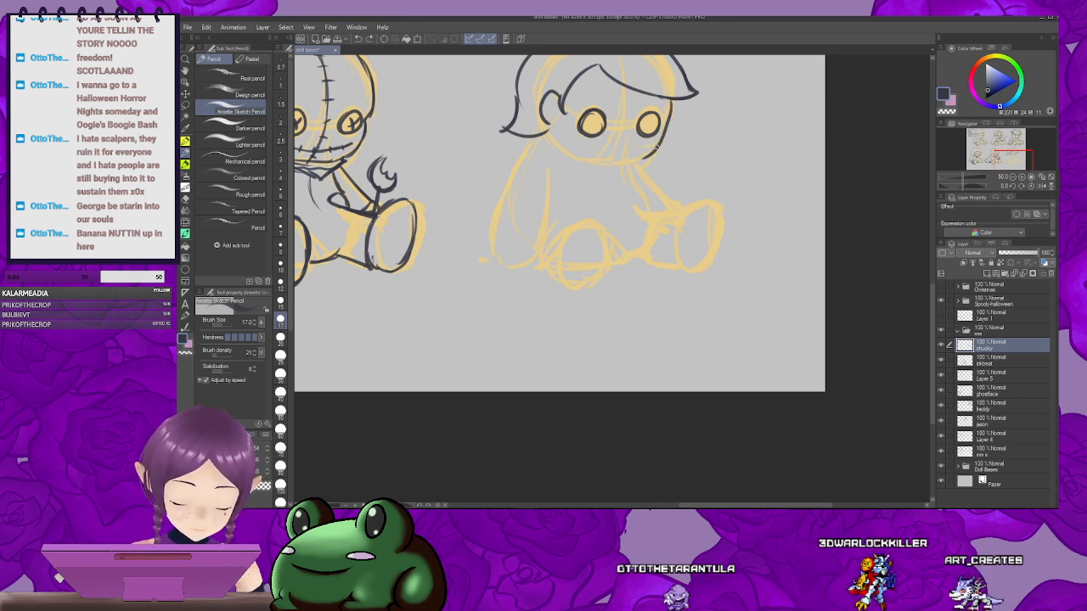
mouse_move(632, 158)
left_mouse_down()
mouse_move(692, 164)
mouse_move(614, 165)
mouse_move(583, 151)
mouse_move(589, 143)
left_mouse_up()
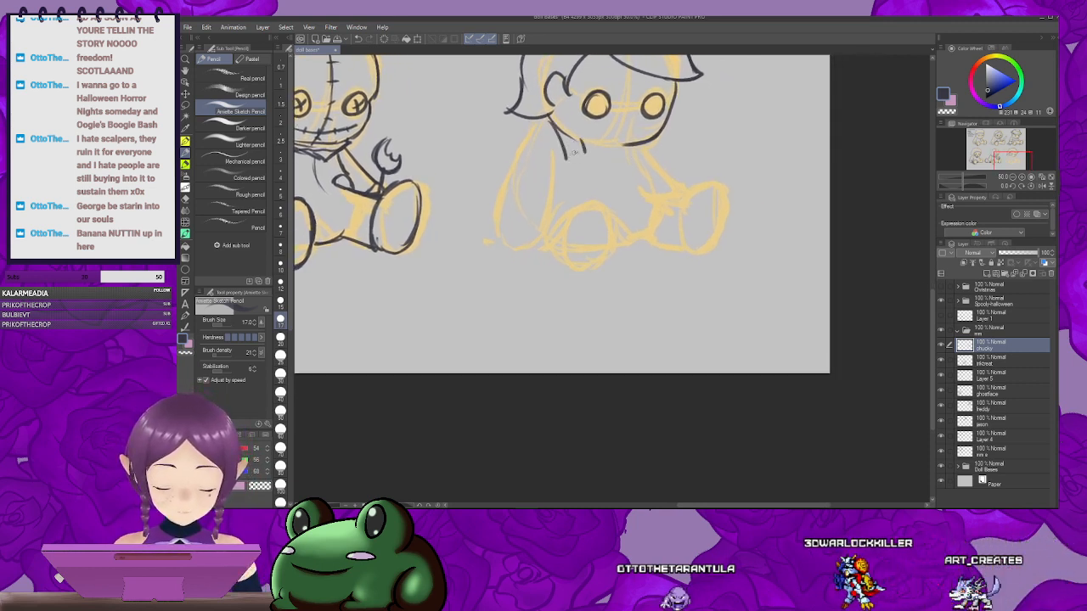
Step: Draw the sixth doll's near overall strap below the head, ending in a small round button
mouse_move(575, 153)
left_mouse_down()
mouse_move(622, 155)
mouse_move(618, 163)
mouse_move(614, 154)
left_mouse_up()
key("ctrl+z")
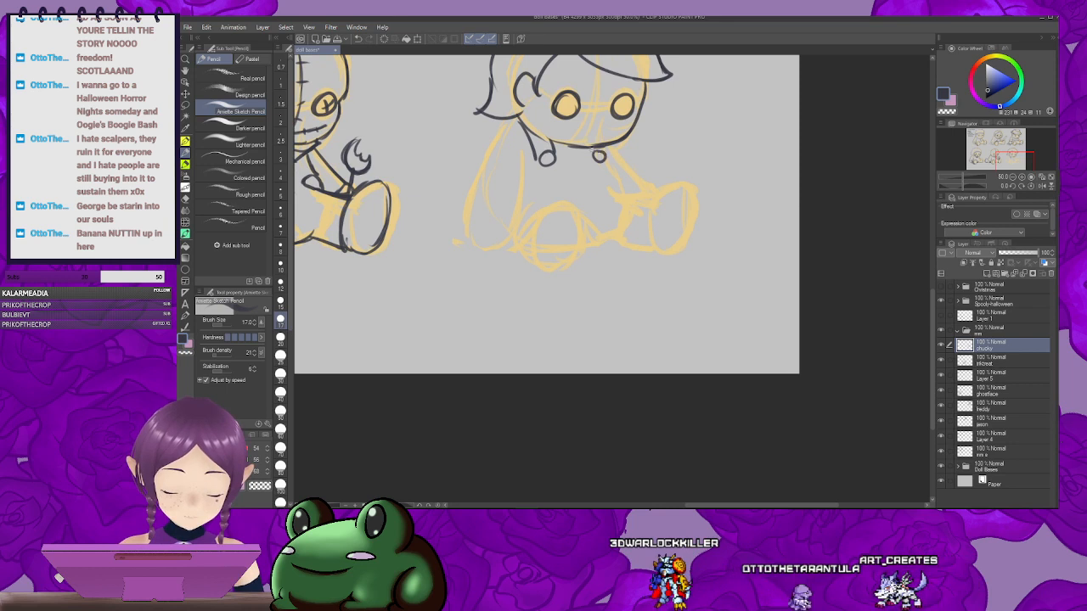
left_click_drag(599, 156, 621, 154)
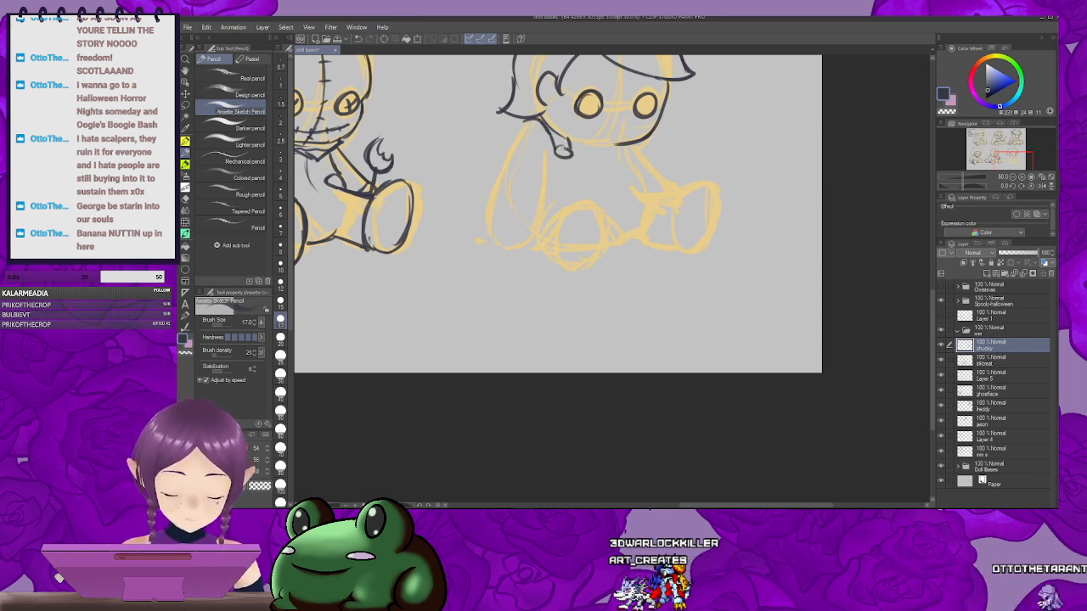
Step: Draw the sixth doll's overall bib edge and far strap, plus the far leg with its oval foot sole
mouse_move(629, 156)
left_mouse_down()
mouse_move(616, 155)
mouse_move(606, 181)
mouse_move(538, 144)
mouse_move(602, 160)
mouse_move(654, 152)
mouse_move(622, 172)
mouse_move(624, 150)
mouse_move(651, 141)
mouse_move(618, 143)
mouse_move(654, 168)
mouse_move(618, 153)
mouse_move(638, 151)
mouse_move(608, 160)
left_mouse_up()
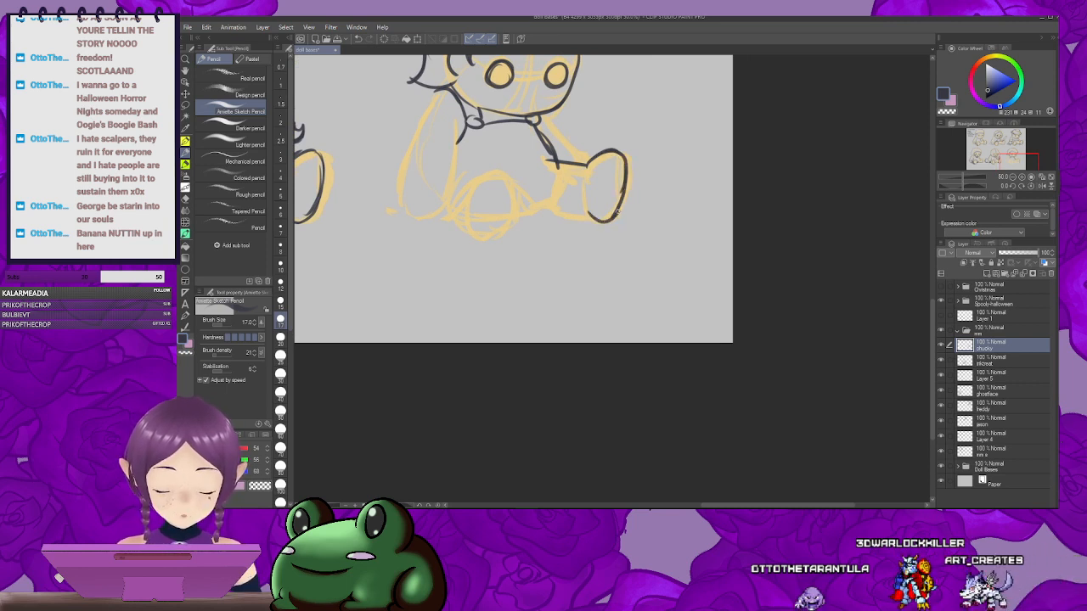
left_click_drag(617, 213, 632, 210)
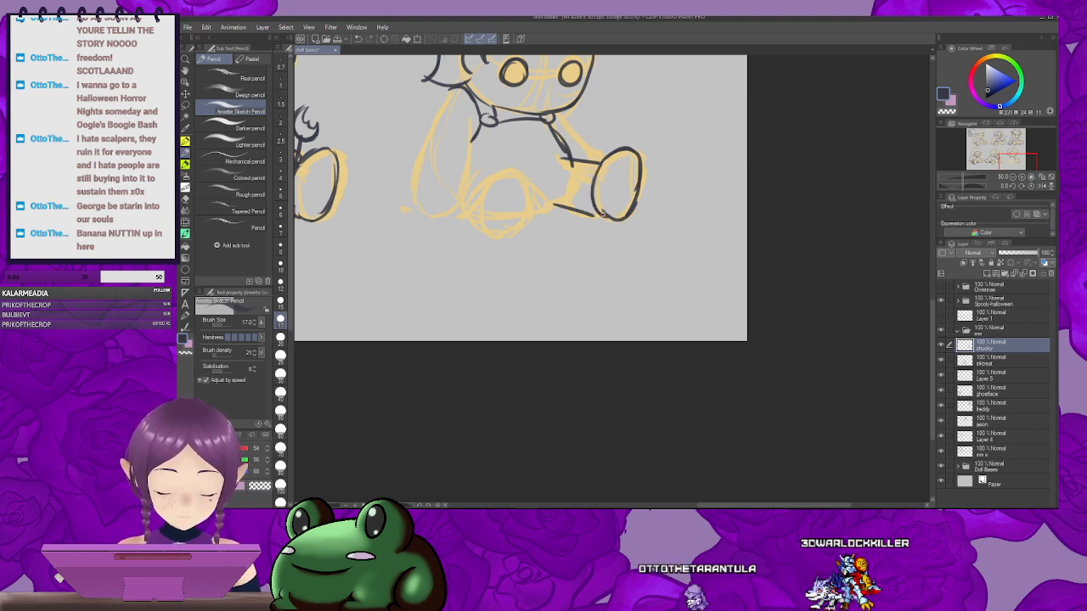
left_click_drag(603, 214, 696, 207)
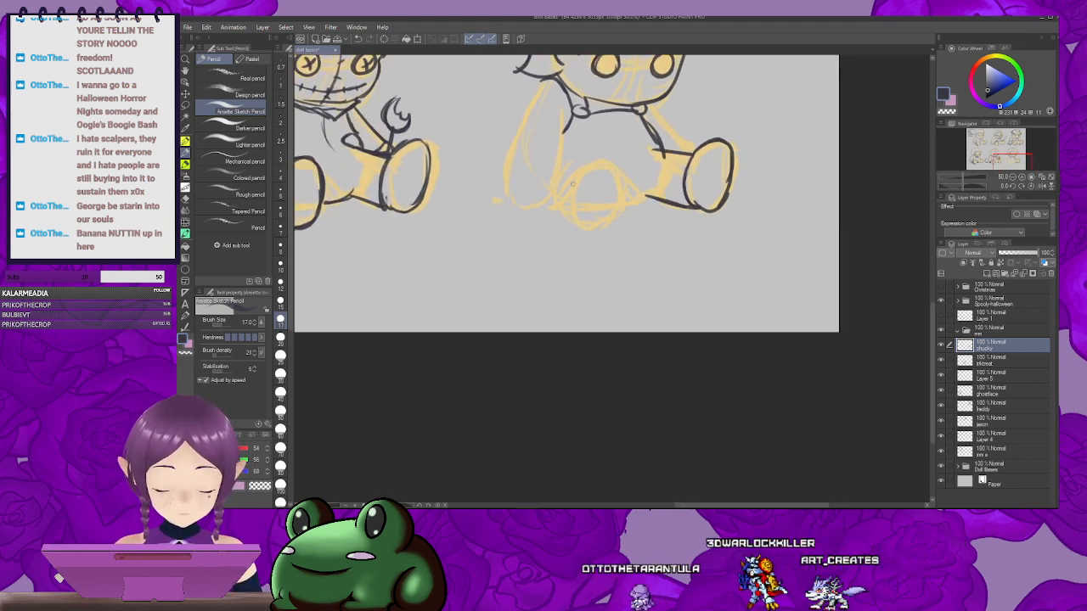
Step: Draw the sixth doll's oval near foot, the line joining the legs, and the far arm reaching down to the far leg
mouse_move(574, 197)
left_mouse_down()
mouse_move(587, 158)
mouse_move(619, 197)
mouse_move(595, 224)
left_mouse_up()
mouse_move(618, 166)
left_mouse_down()
mouse_move(598, 224)
mouse_move(626, 193)
mouse_move(623, 213)
mouse_move(575, 215)
mouse_move(620, 215)
mouse_move(620, 227)
left_mouse_up()
mouse_move(719, 194)
left_mouse_down()
mouse_move(635, 197)
mouse_move(622, 223)
mouse_move(646, 191)
mouse_move(645, 200)
mouse_move(684, 195)
left_mouse_up()
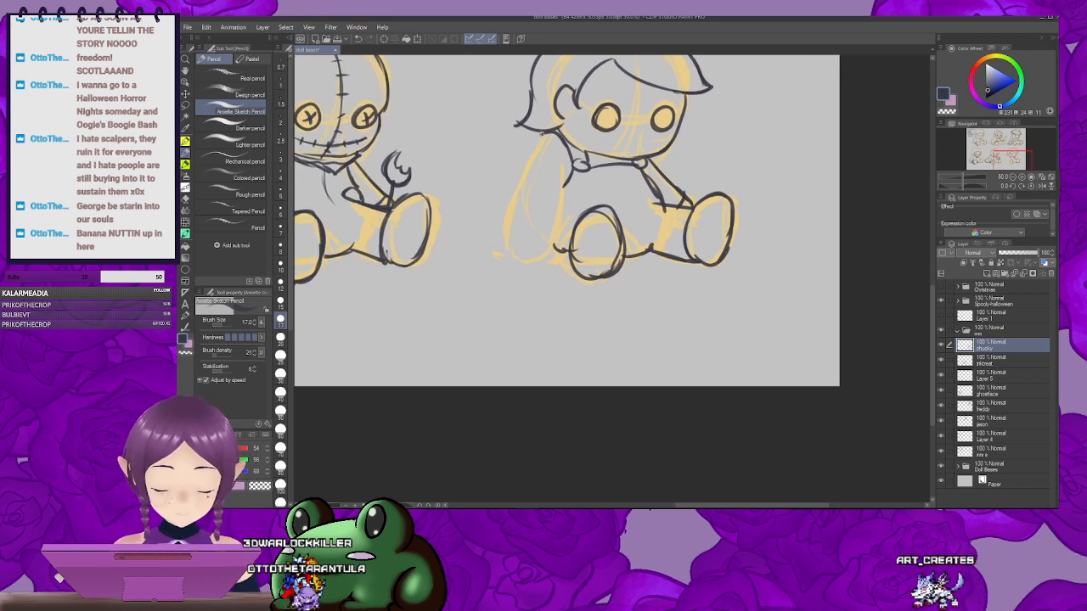
Step: Draw the sixth doll's near arm with a sleeve cuff and rounded hand, and add a small rounded pocket on the bib
mouse_move(552, 135)
left_mouse_down()
mouse_move(507, 216)
mouse_move(542, 230)
left_mouse_up()
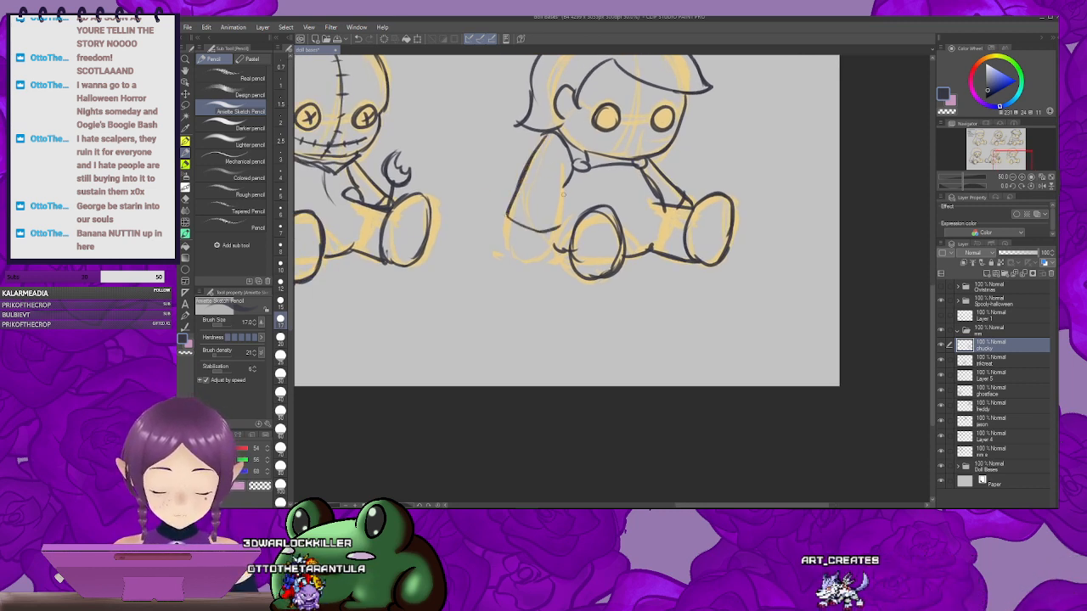
scroll(533, 196, "down", 1)
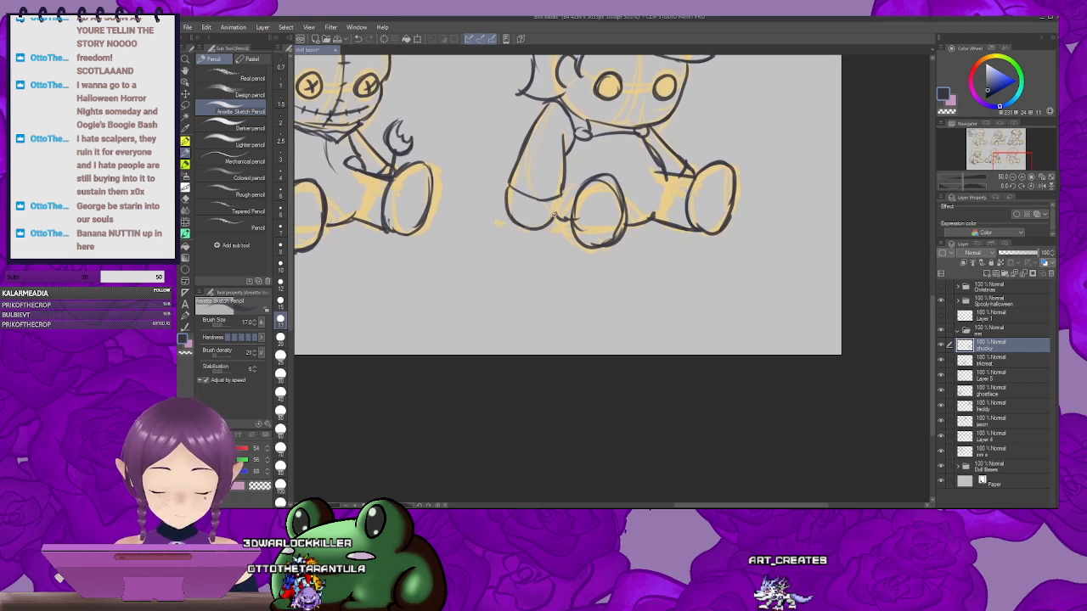
left_click_drag(654, 143, 617, 183)
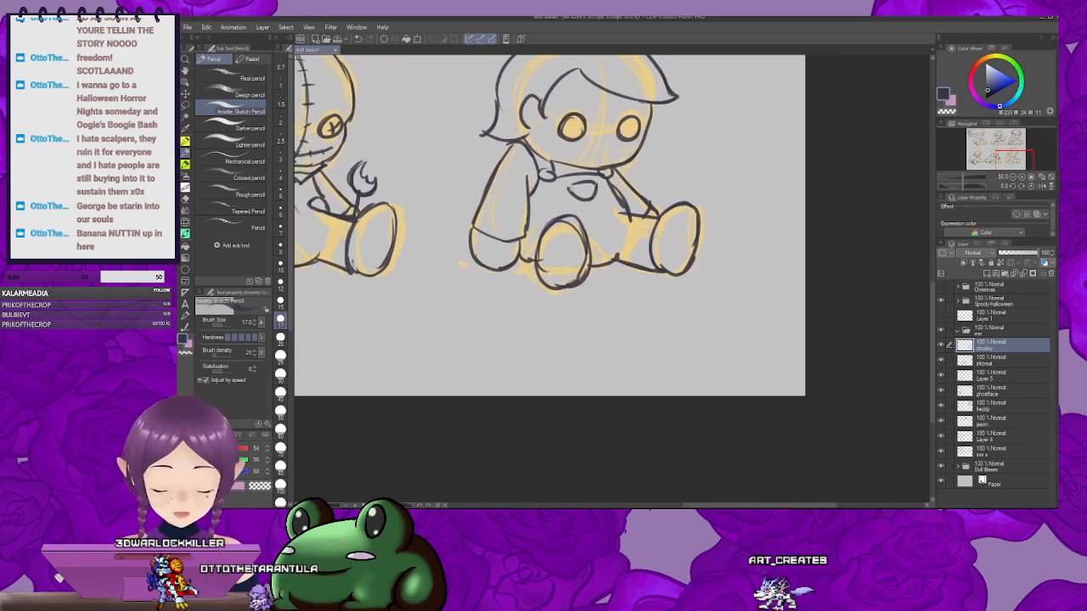
Step: Draw the sixth doll's round eyes with dark pupils and highlights, and a small curved smiling mouth
mouse_move(677, 140)
left_mouse_down()
mouse_move(629, 193)
mouse_move(639, 147)
mouse_move(638, 179)
left_mouse_up()
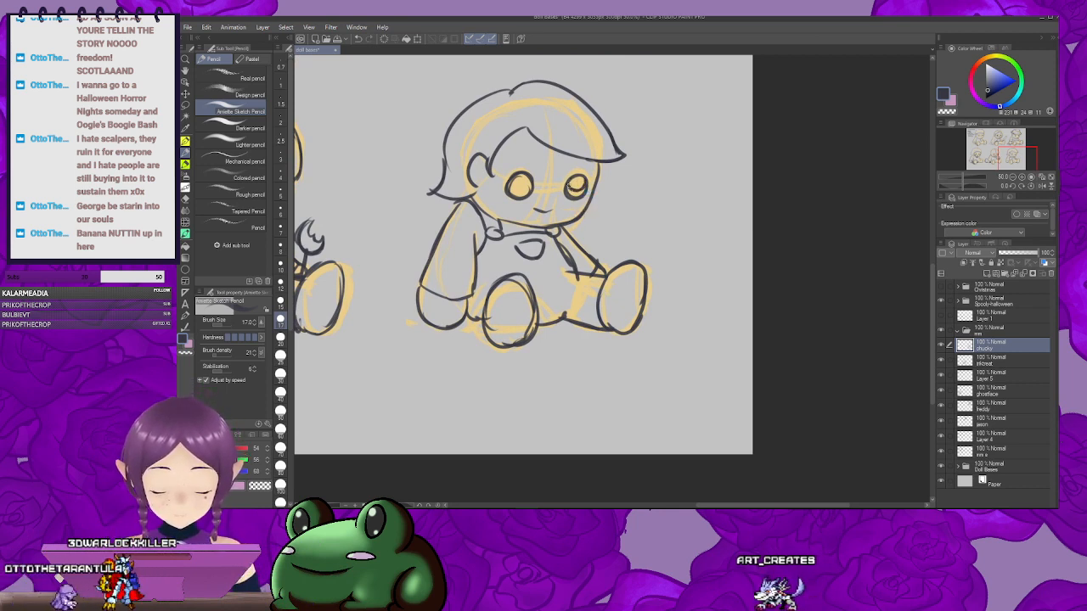
mouse_move(575, 191)
left_mouse_down()
mouse_move(616, 177)
mouse_move(565, 157)
mouse_move(651, 160)
mouse_move(654, 177)
mouse_move(633, 170)
left_mouse_up()
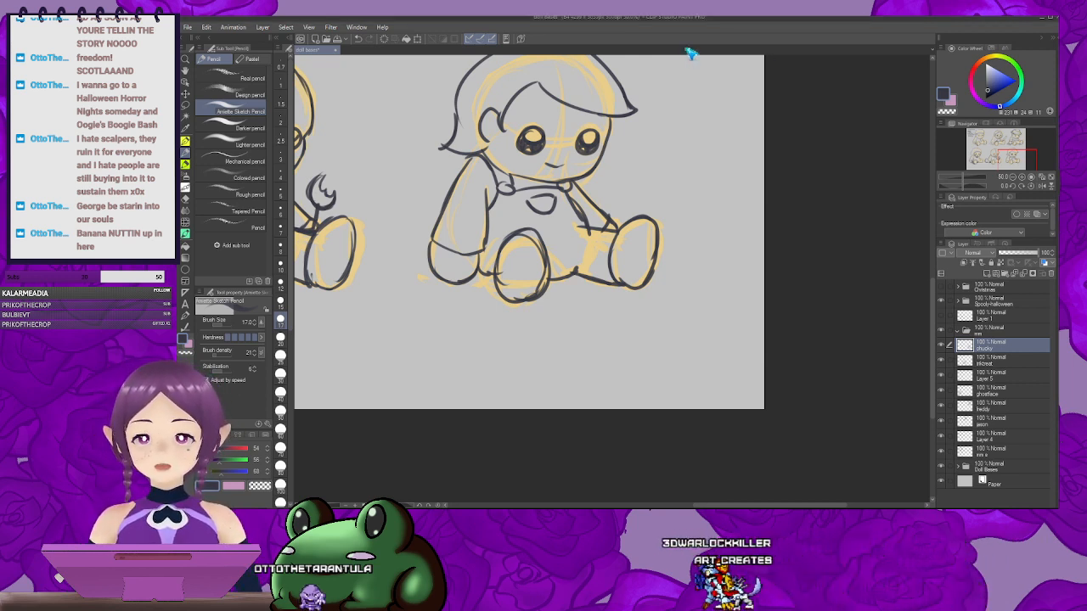
Step: Create a new layer folder above the Chucky layer and name it "sketch"
scroll(575, 101, "down", 2)
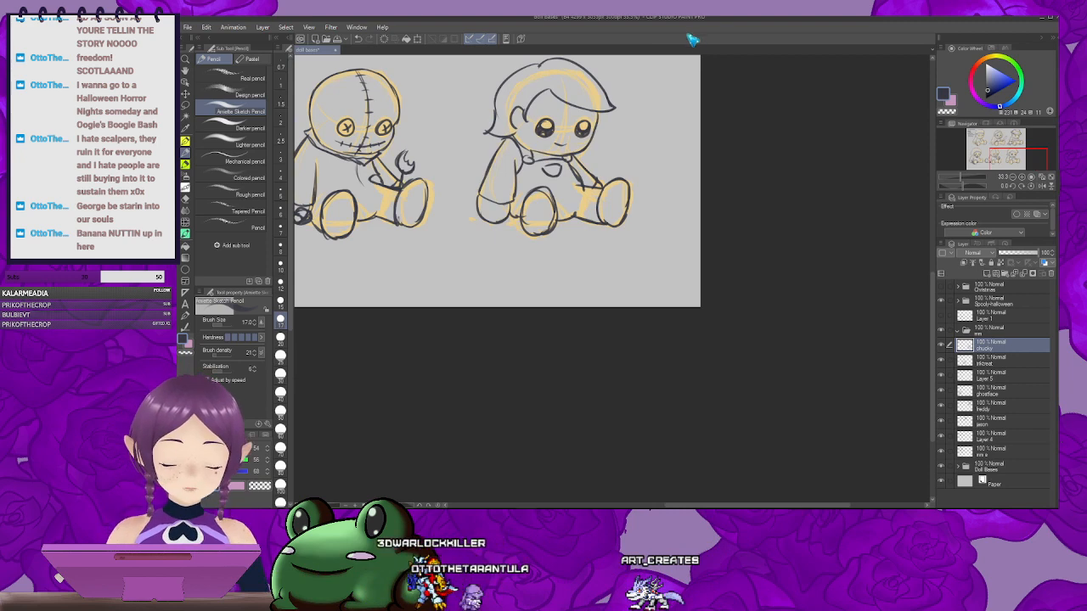
scroll(641, 160, "down", 3)
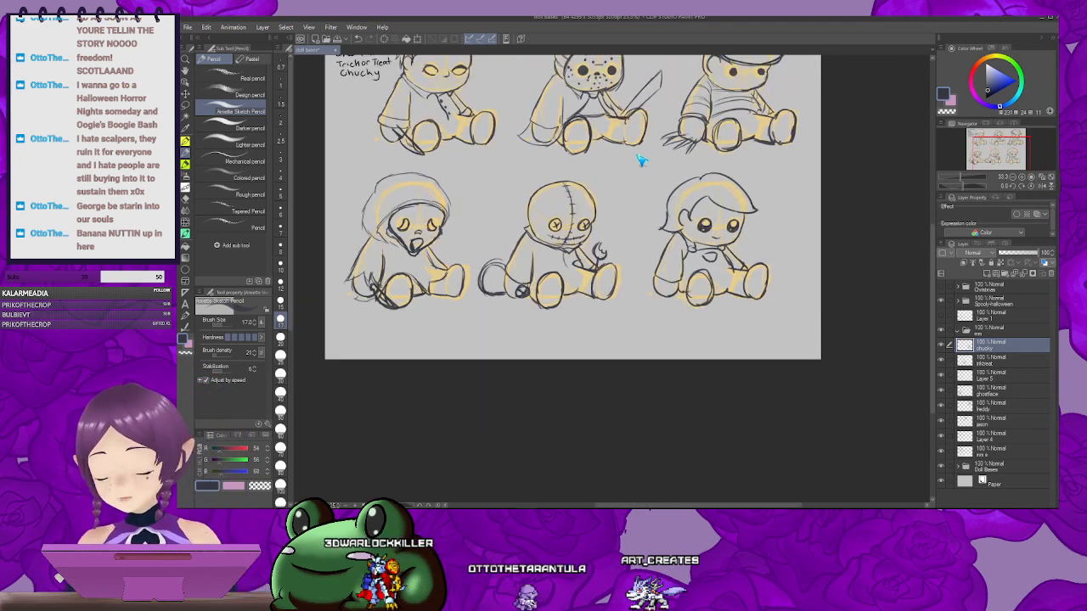
scroll(643, 153, "down", 3)
scroll(721, 228, "up", 2)
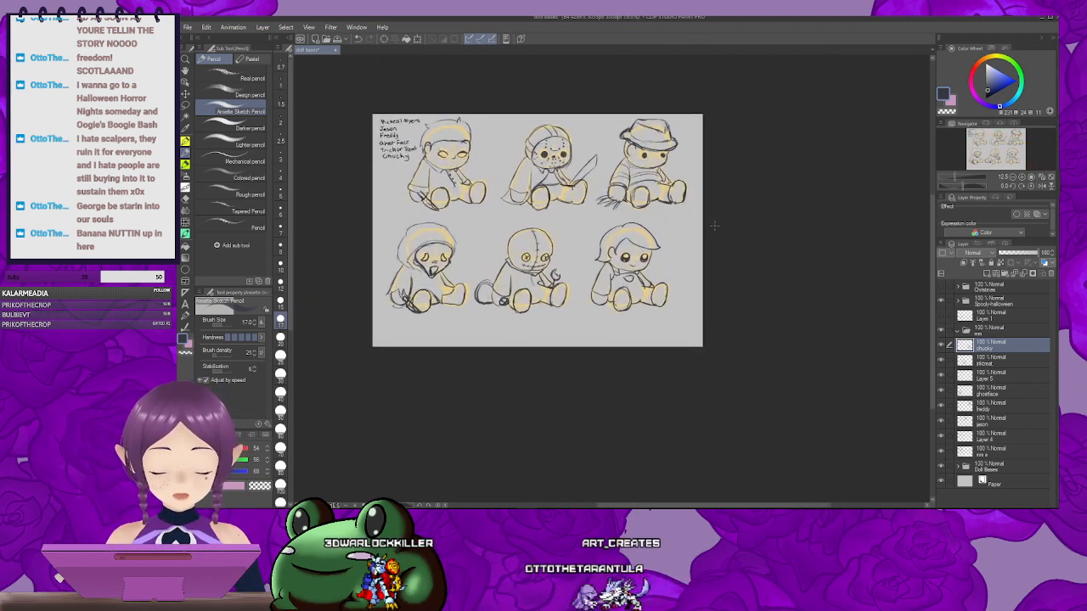
scroll(714, 225, "up", 3)
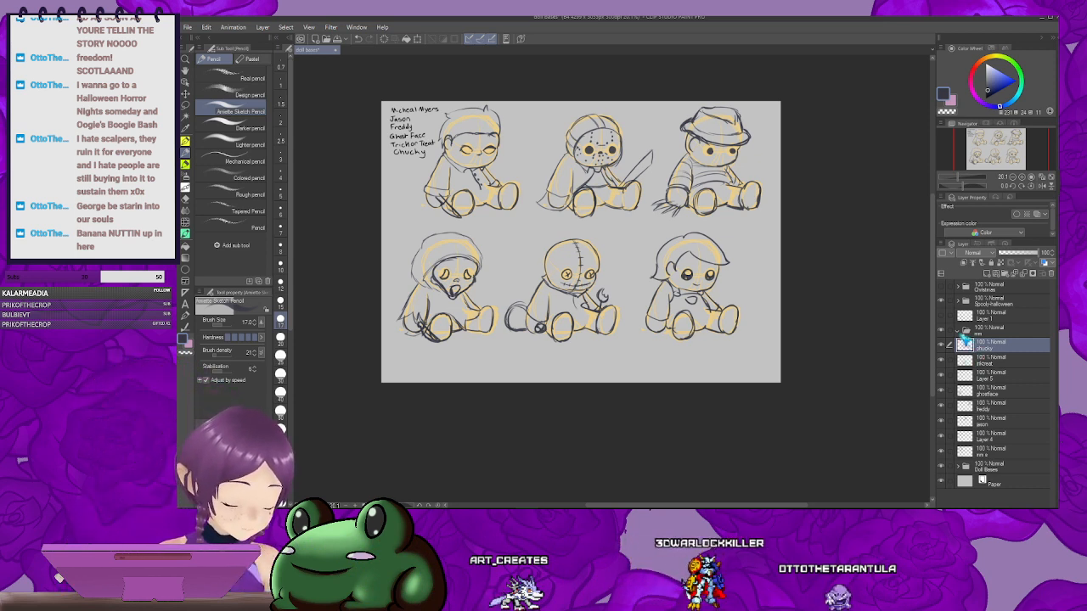
left_click(1006, 274)
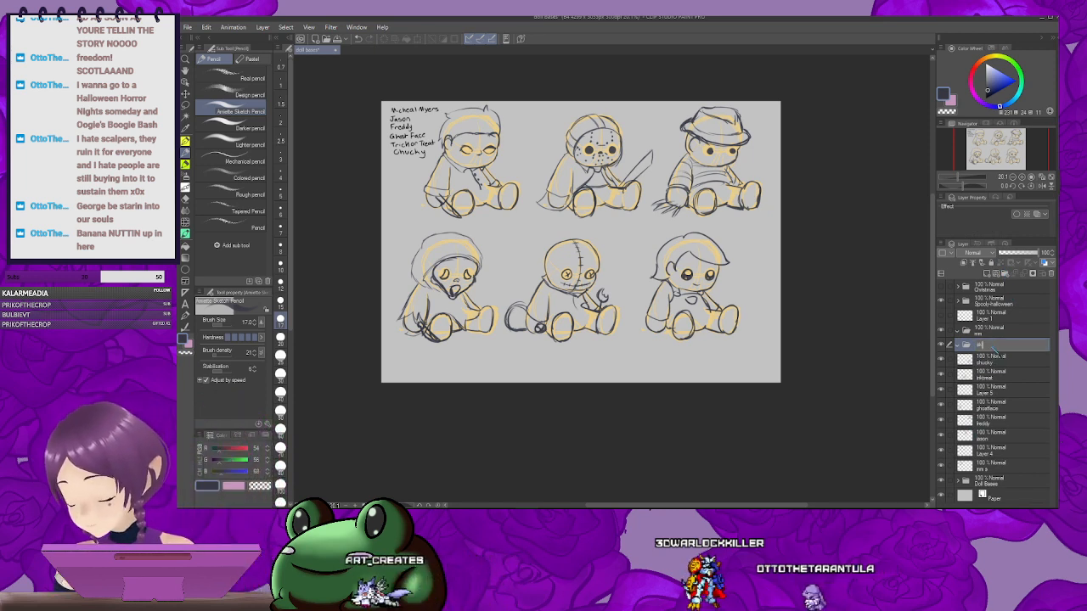
type("sketch")
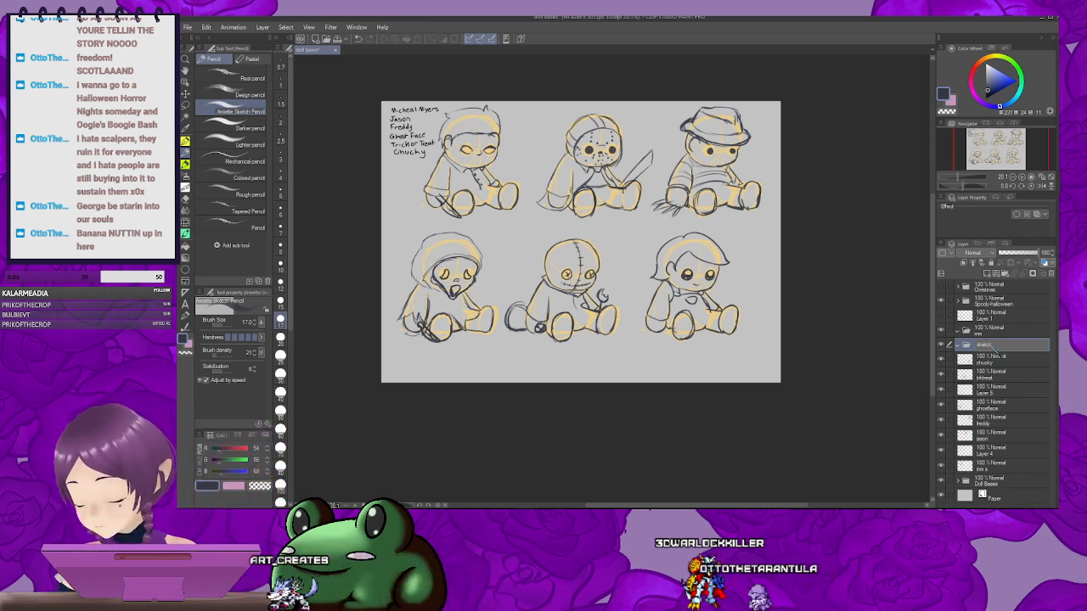
Step: Name the new layer folder sketch and move the layers from chucky down through mm s into it
key("Return")
left_click(1002, 363)
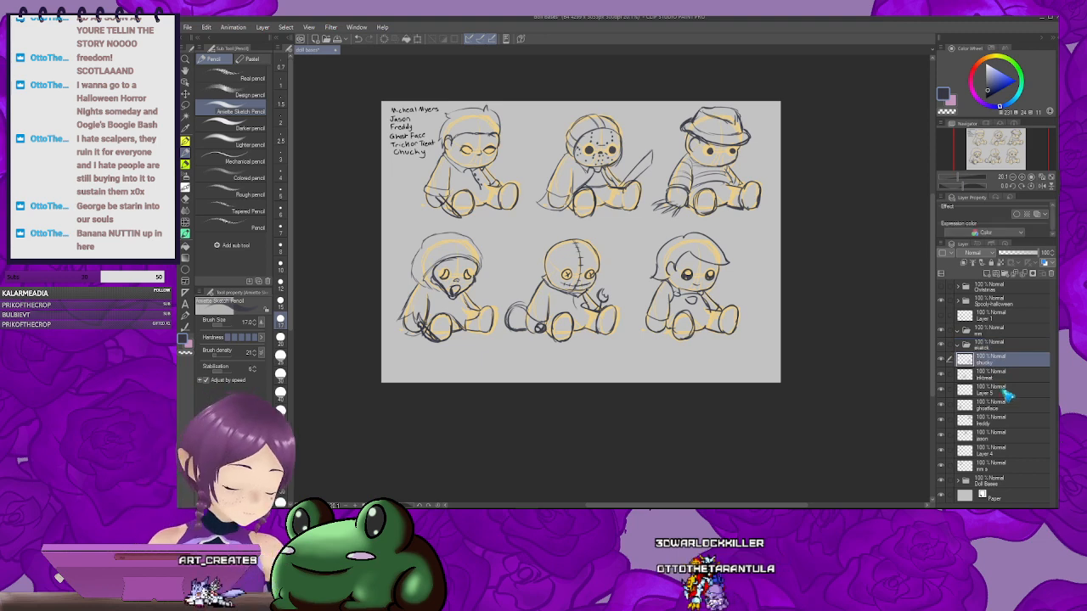
left_click(1006, 465, "shift")
left_click_drag(1005, 364, 1007, 351)
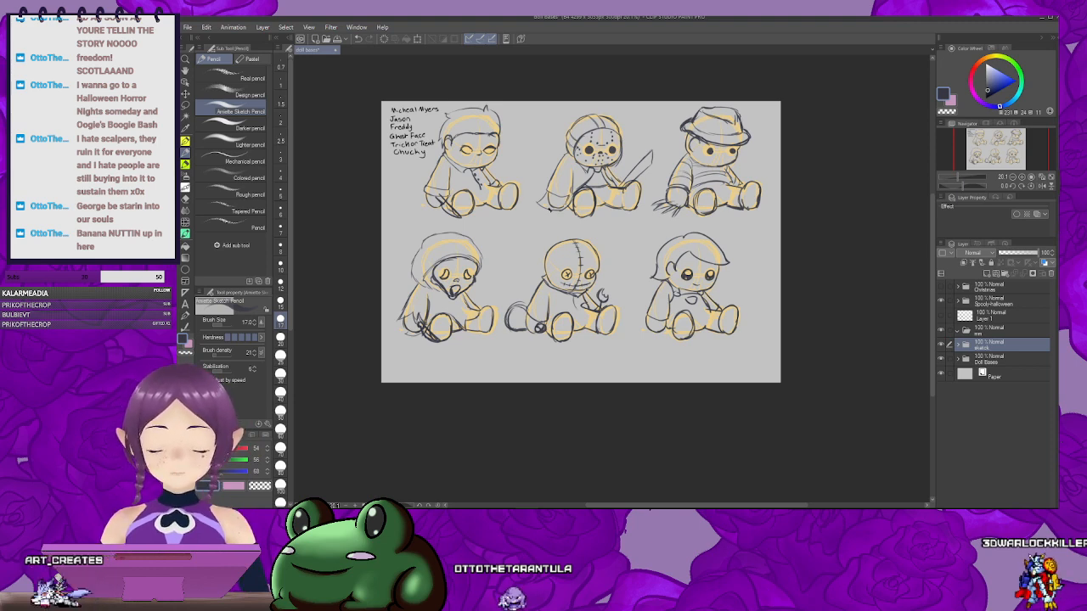
Step: Hide the Spooky-halloween layer folder
scroll(526, 209, "up", 3)
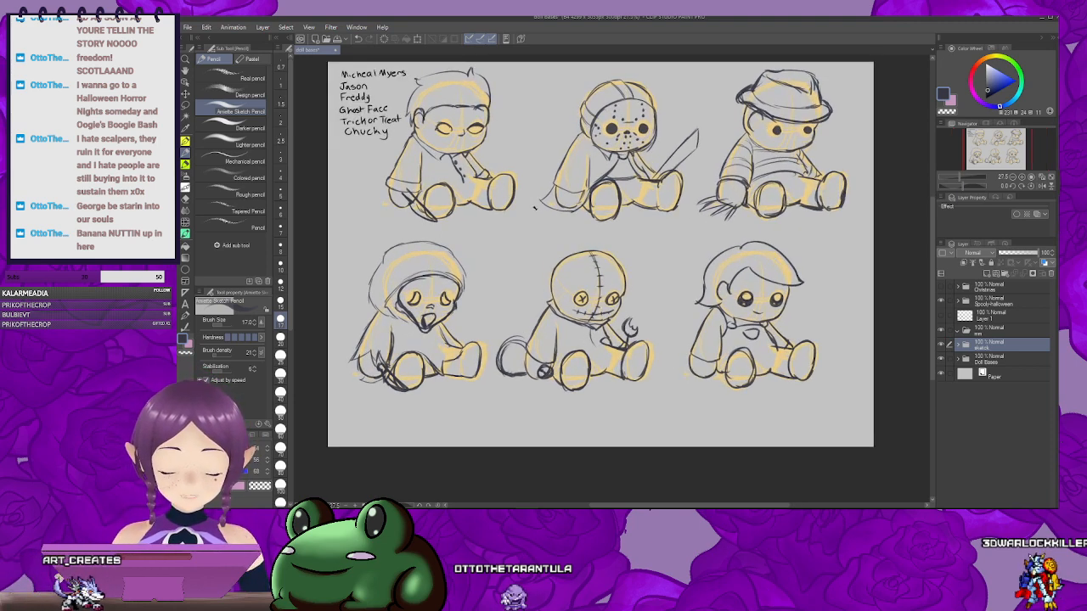
left_click_drag(537, 143, 575, 174)
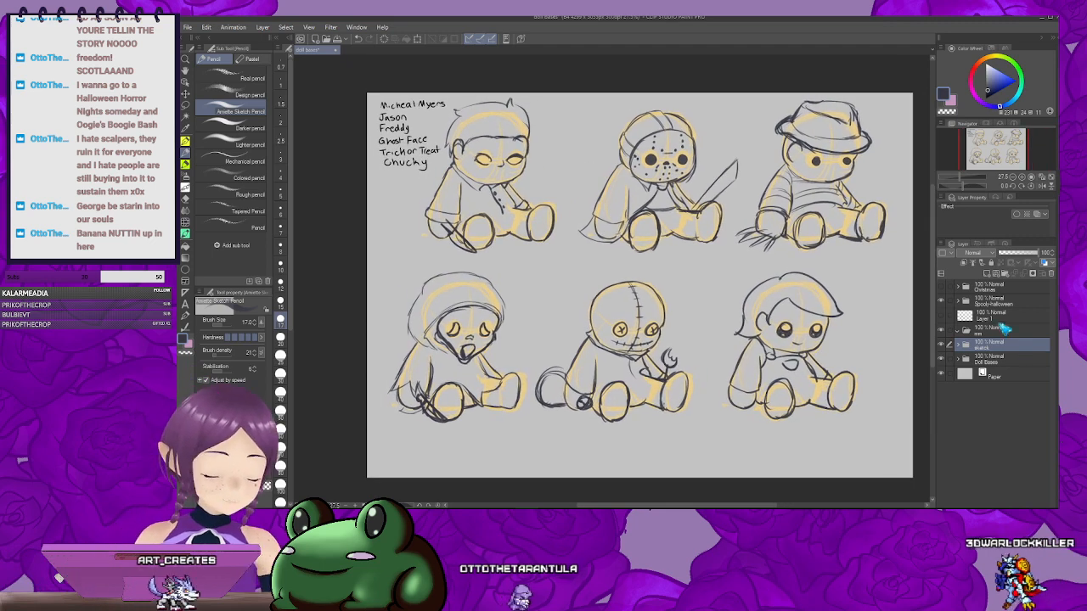
left_click(944, 302)
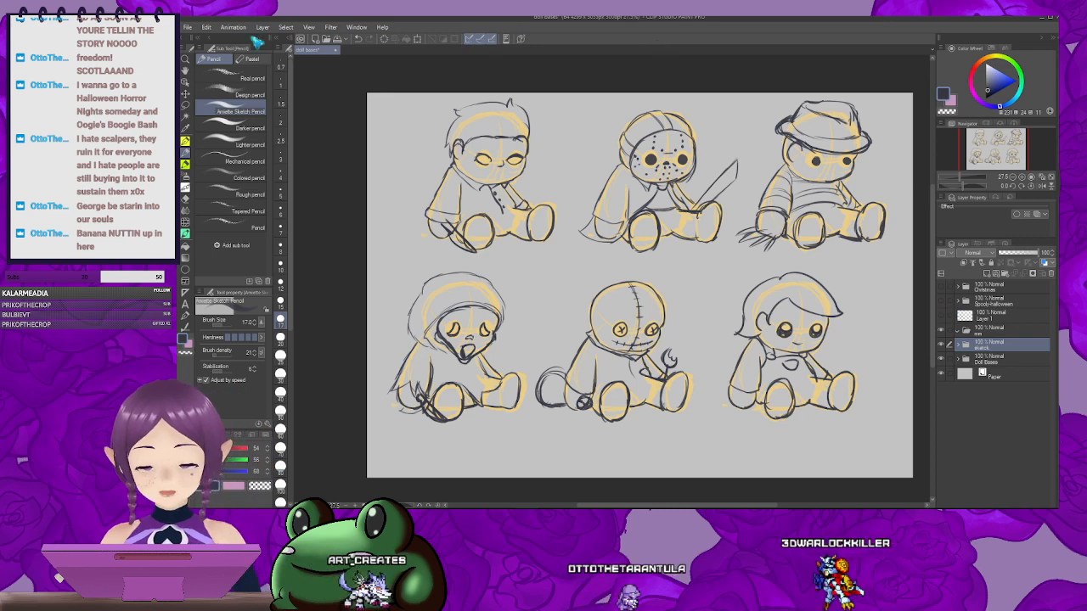
Step: Start saving the drawing under a new name and create a new folder inside the Halloween folder
left_click(188, 27)
left_click(210, 108)
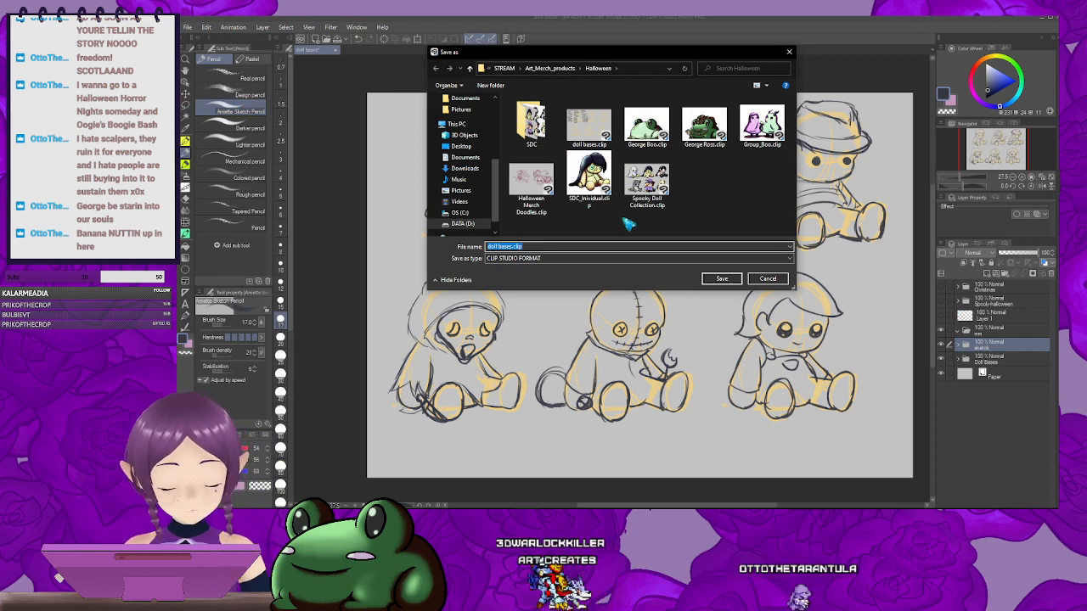
right_click(702, 193)
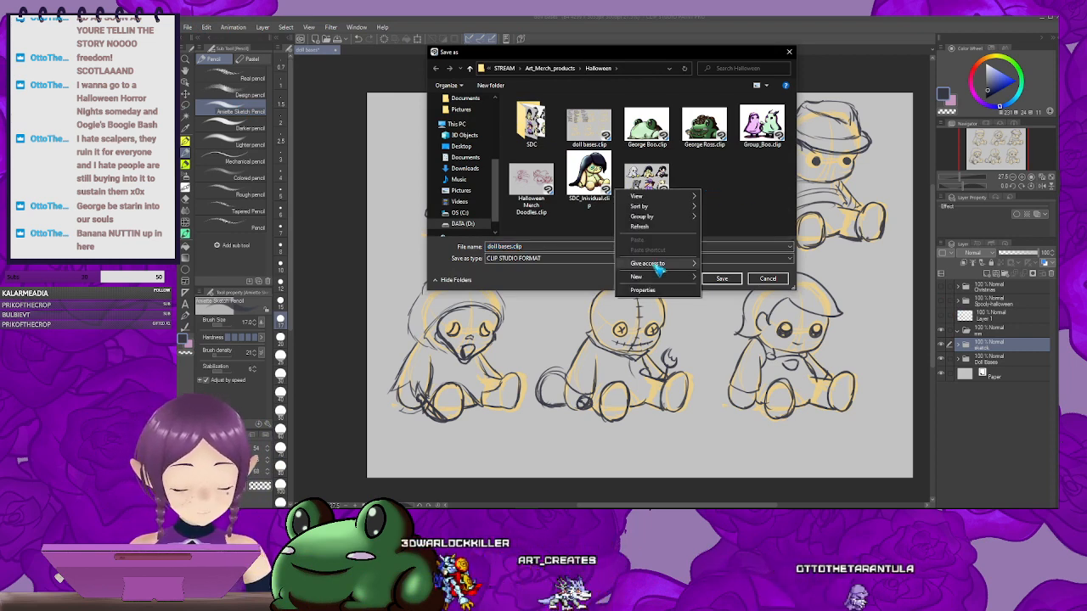
mouse_move(668, 283)
left_click(718, 277)
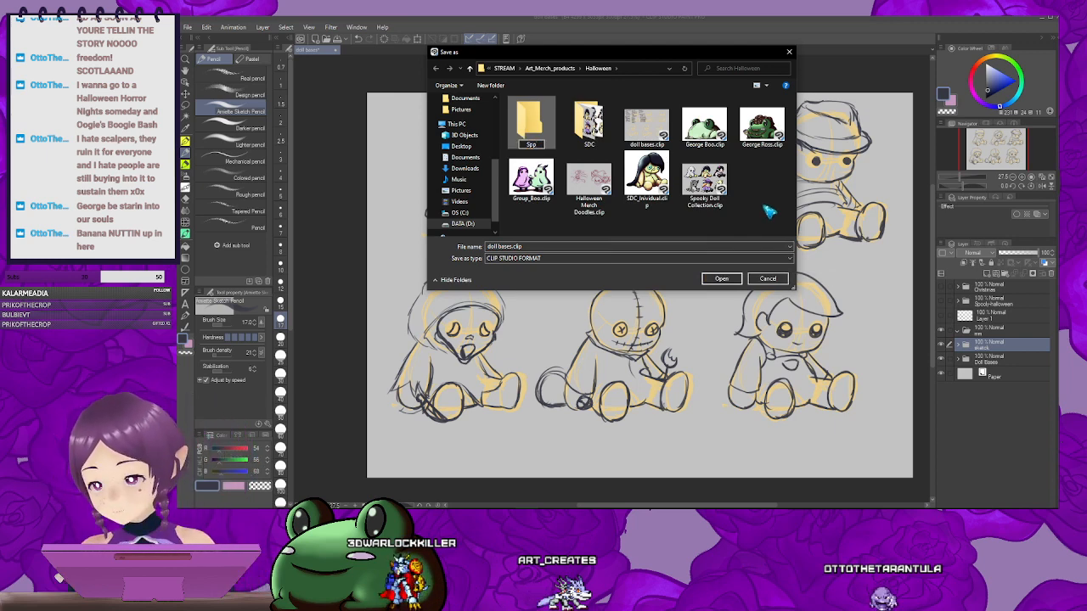
type("Spoo")
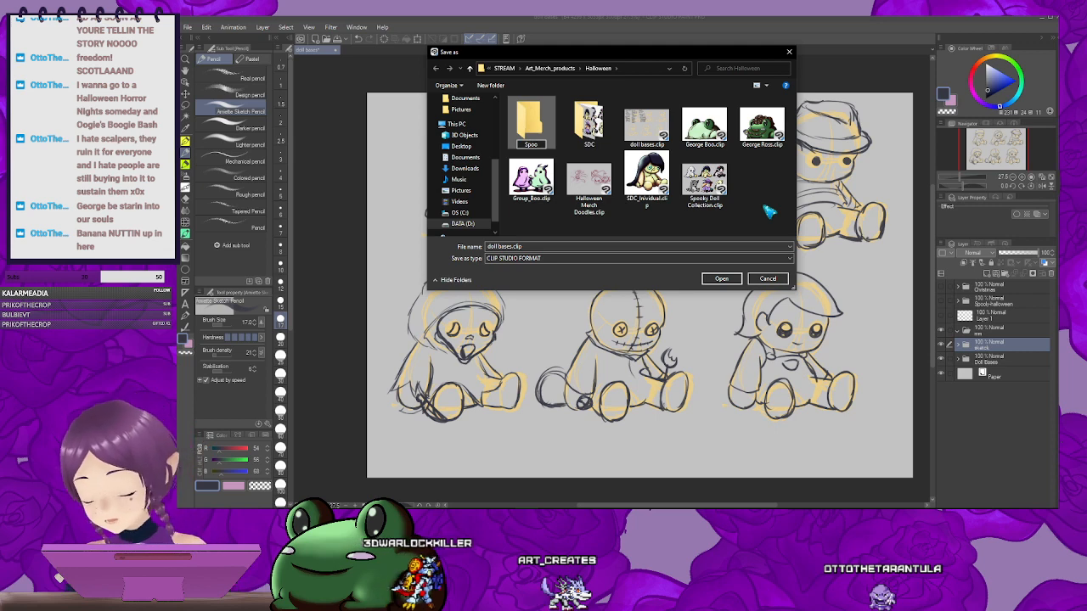
type("ky")
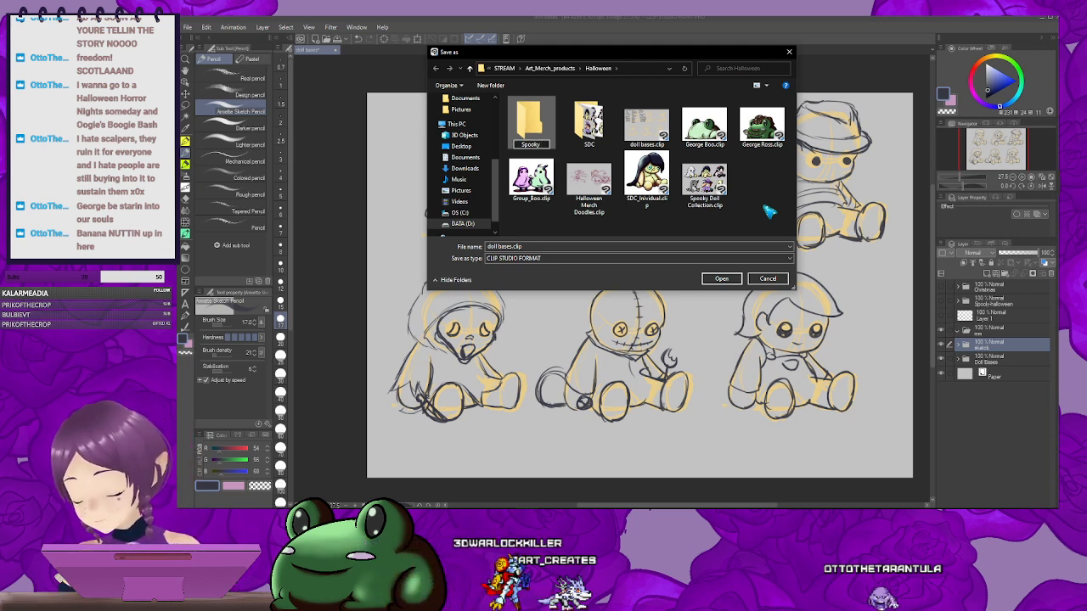
key("BackSpace")
key("BackSpace")
key("BackSpace")
key("BackSpace")
key("BackSpace")
key("BackSpace")
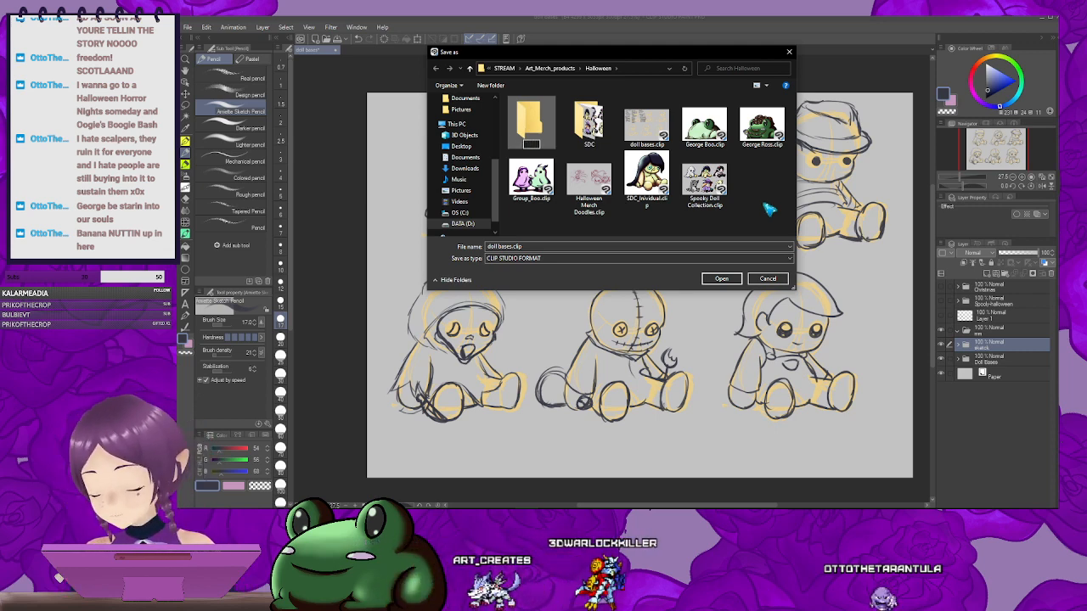
Step: Name the new folder Slasher Doll Collection and open it as the save location
type("Slash")
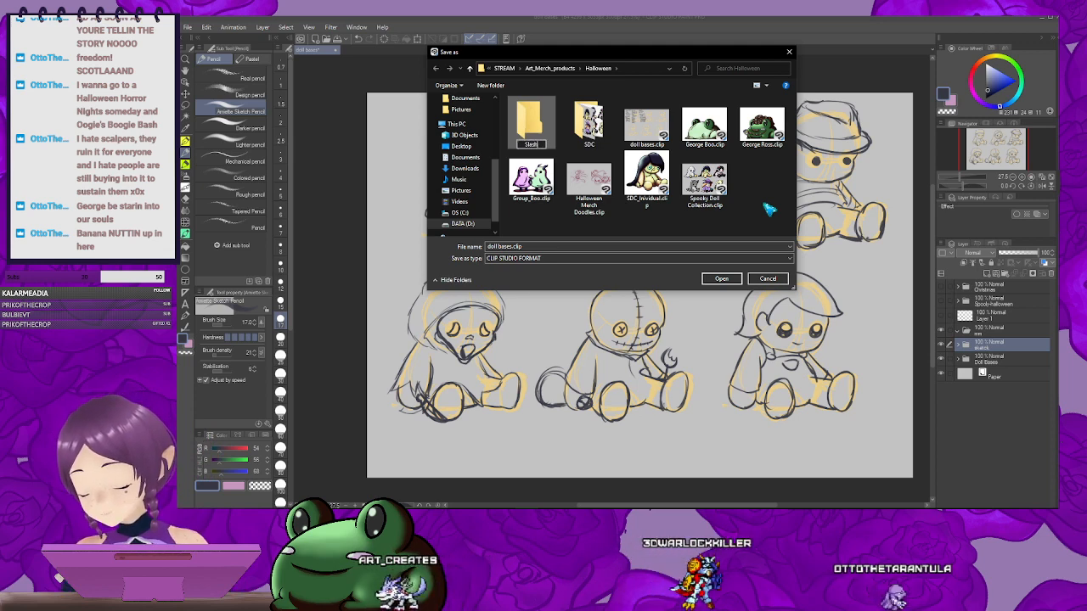
type("er Dol")
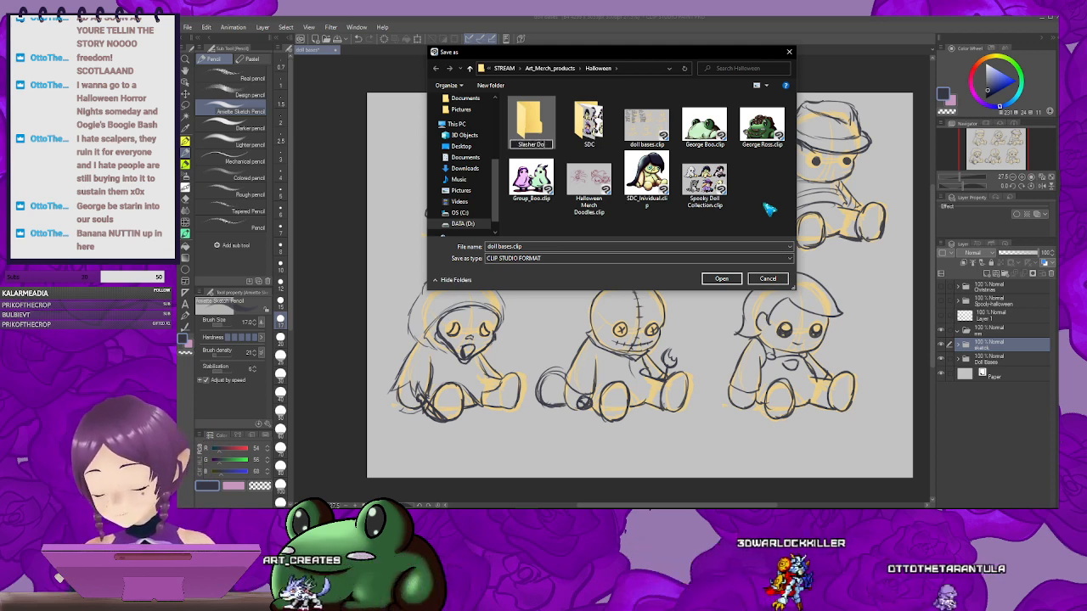
type("l")
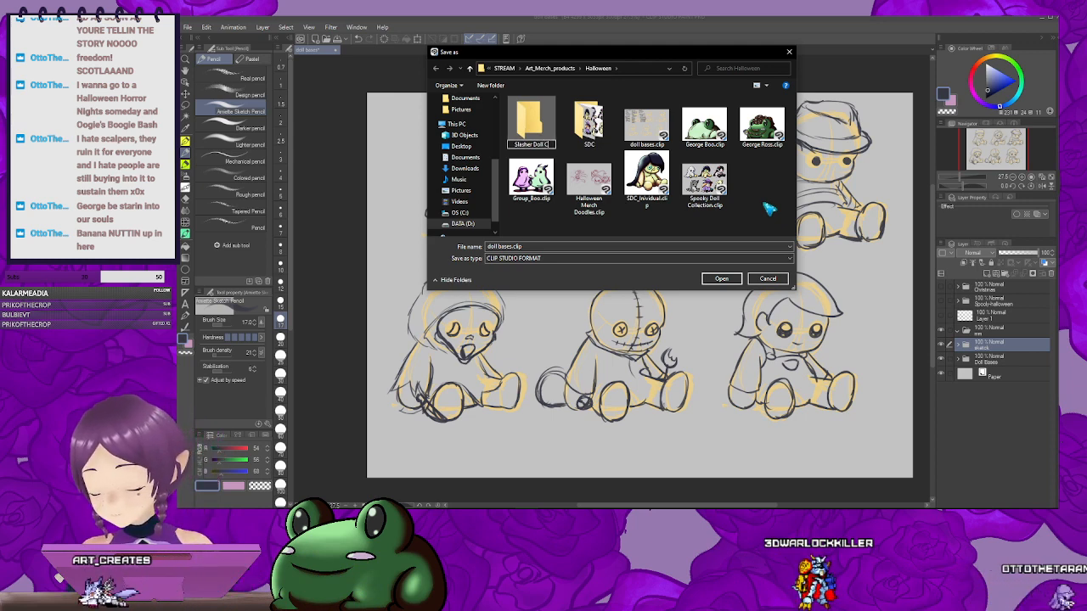
type(" Collection")
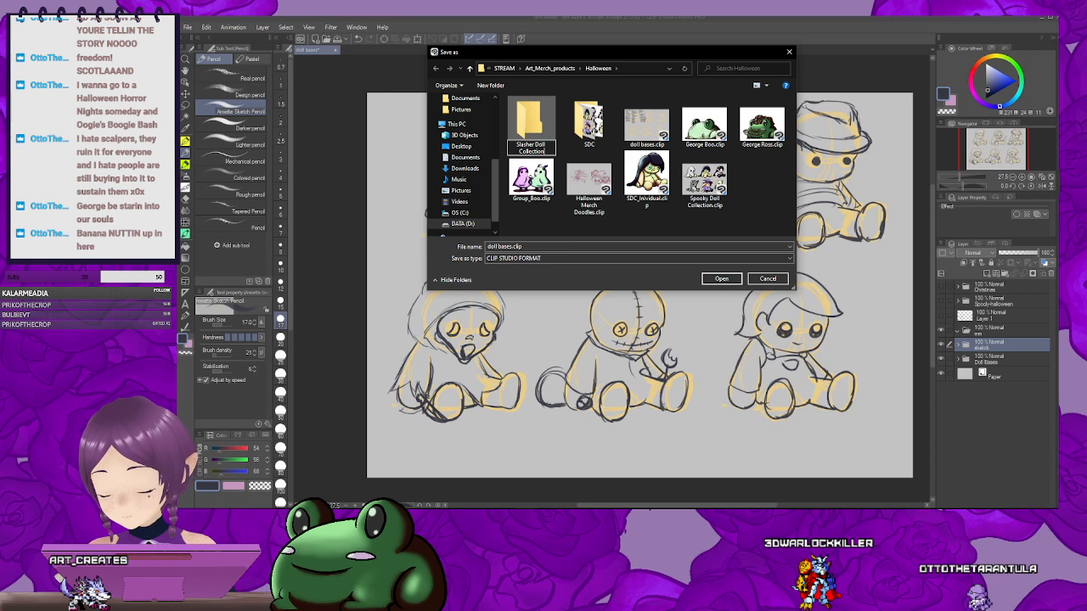
key("Return")
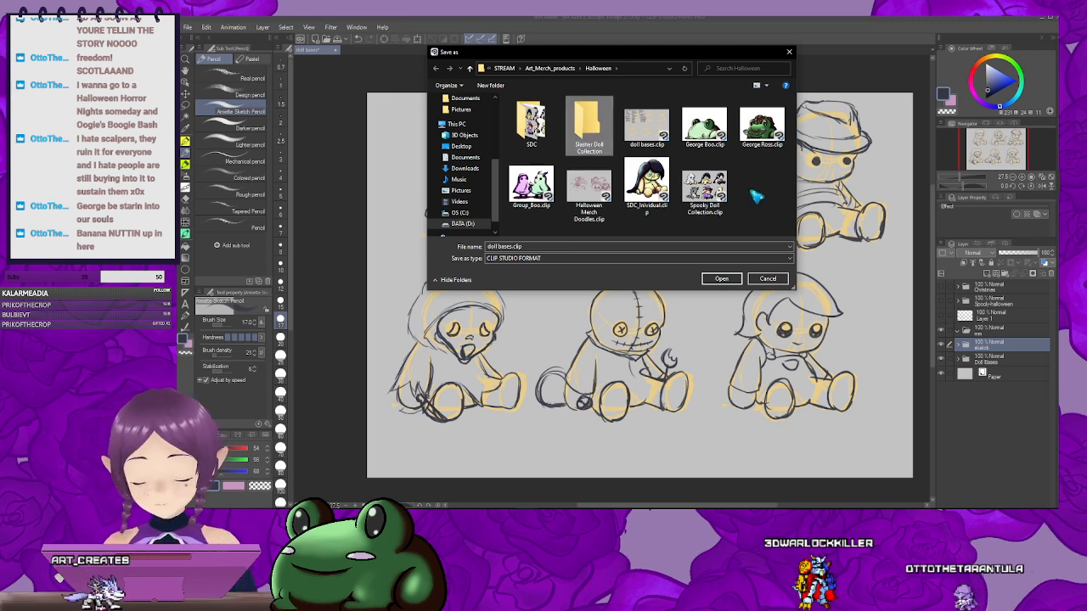
double_click(598, 127)
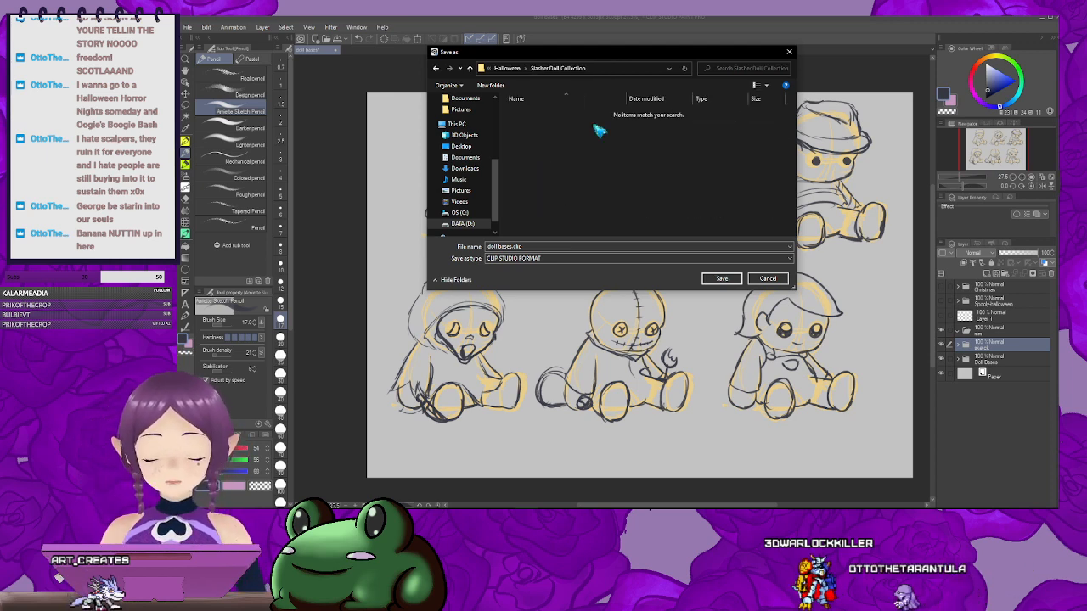
left_click(541, 246)
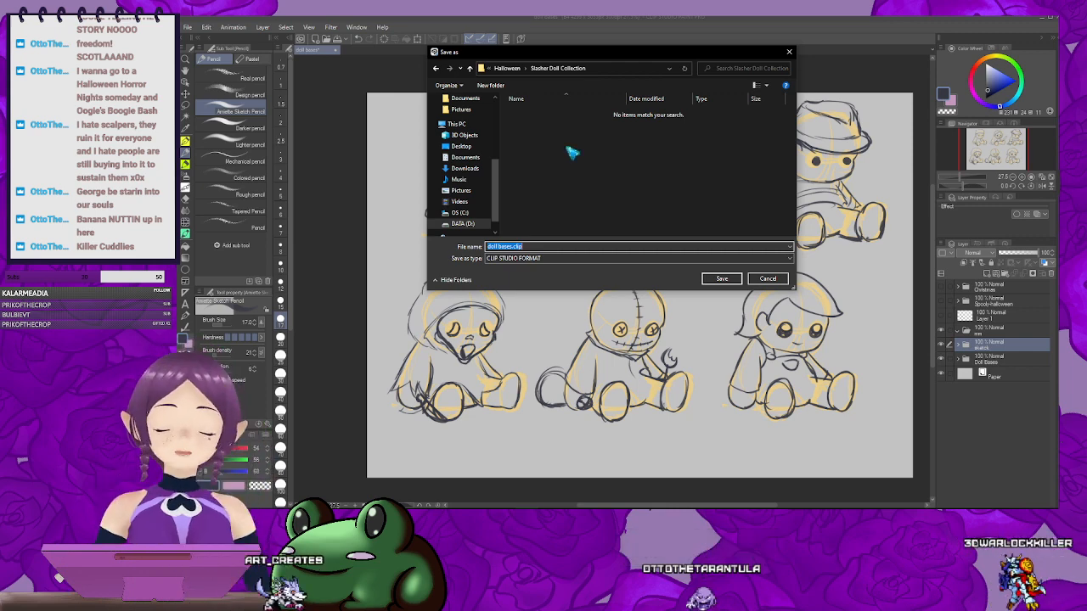
Step: Return to the Halloween folder and rename the Slasher Doll Collection folder as Killer Cuddlies
left_click(508, 68)
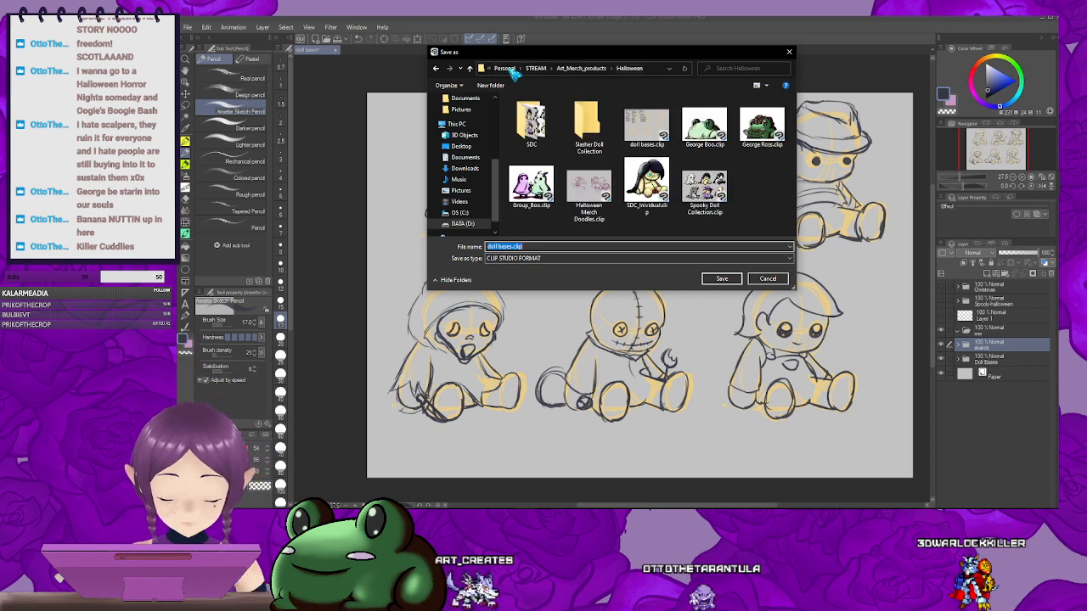
right_click(587, 148)
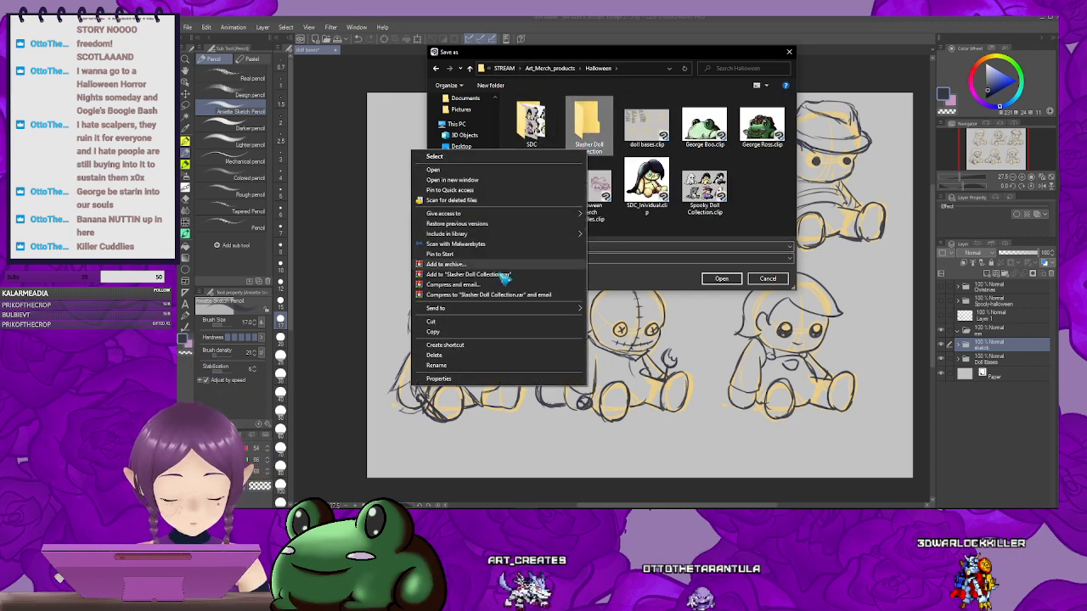
left_click(463, 364)
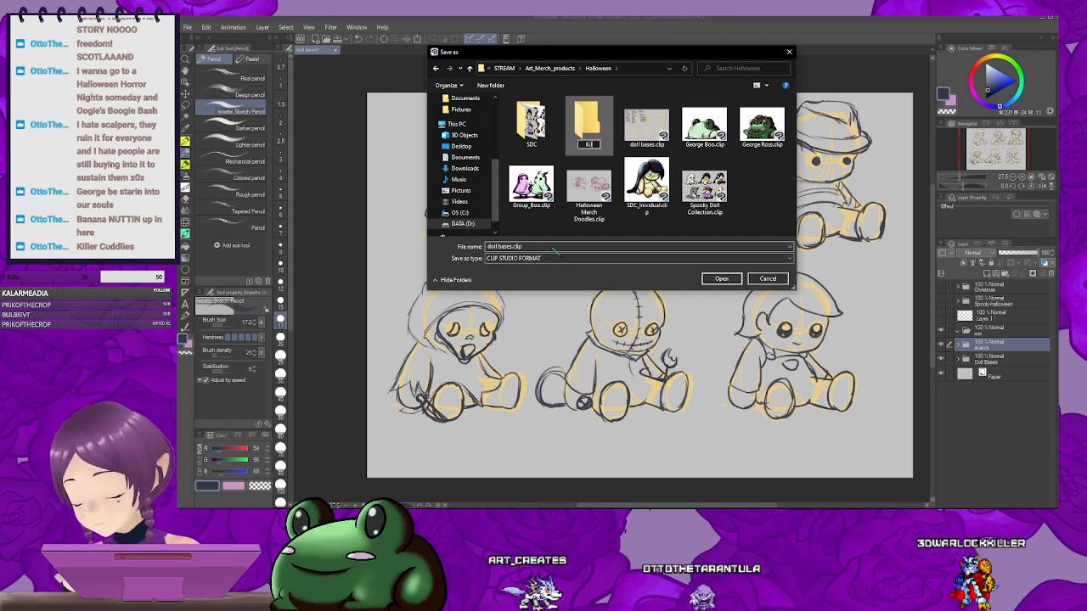
type("Killer C")
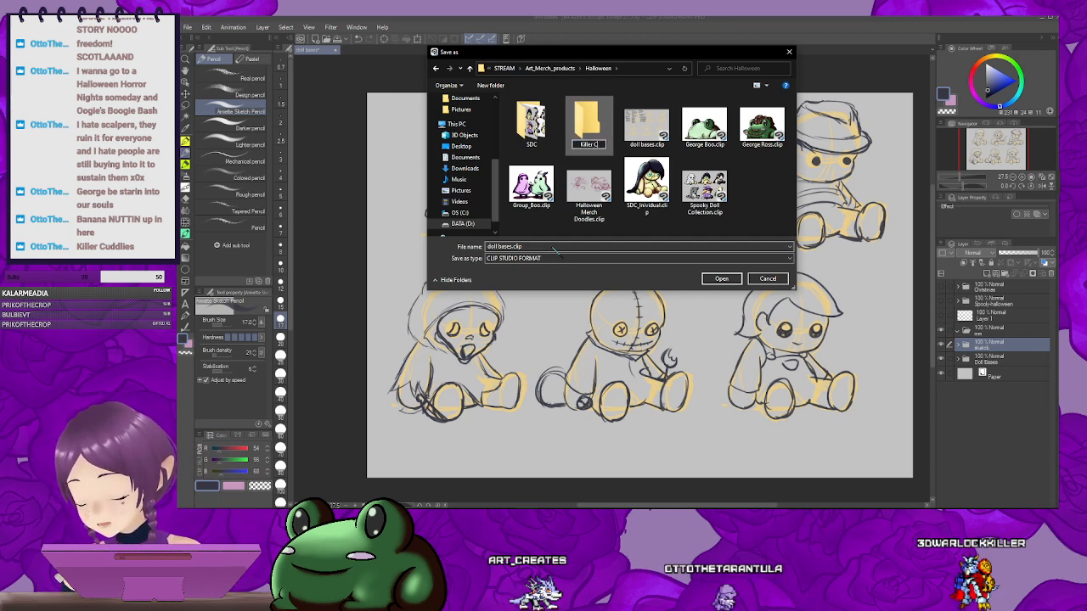
type("uy")
key("Return")
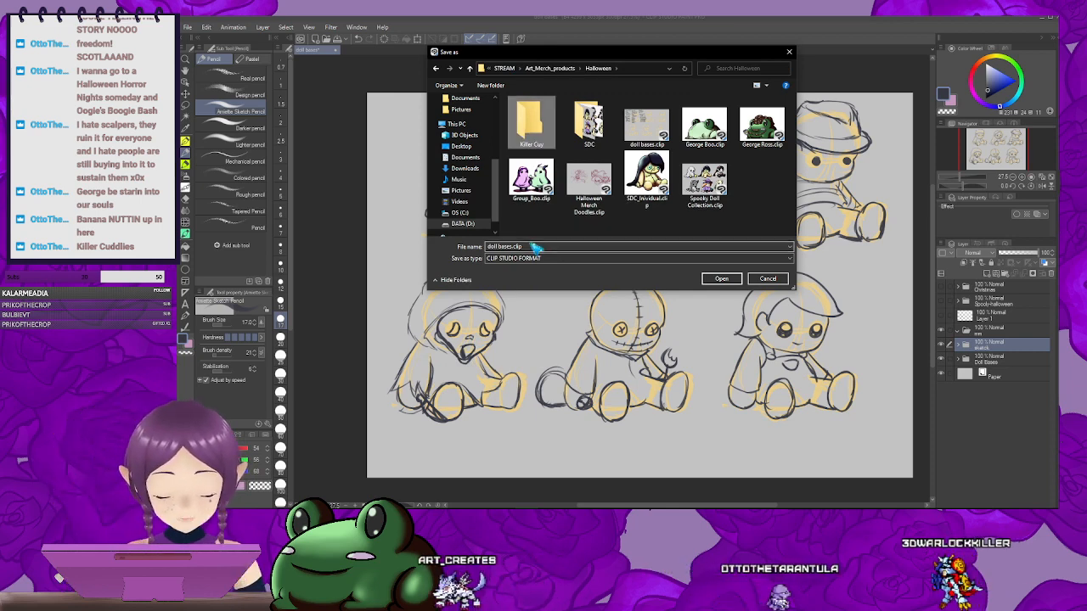
left_click(535, 144)
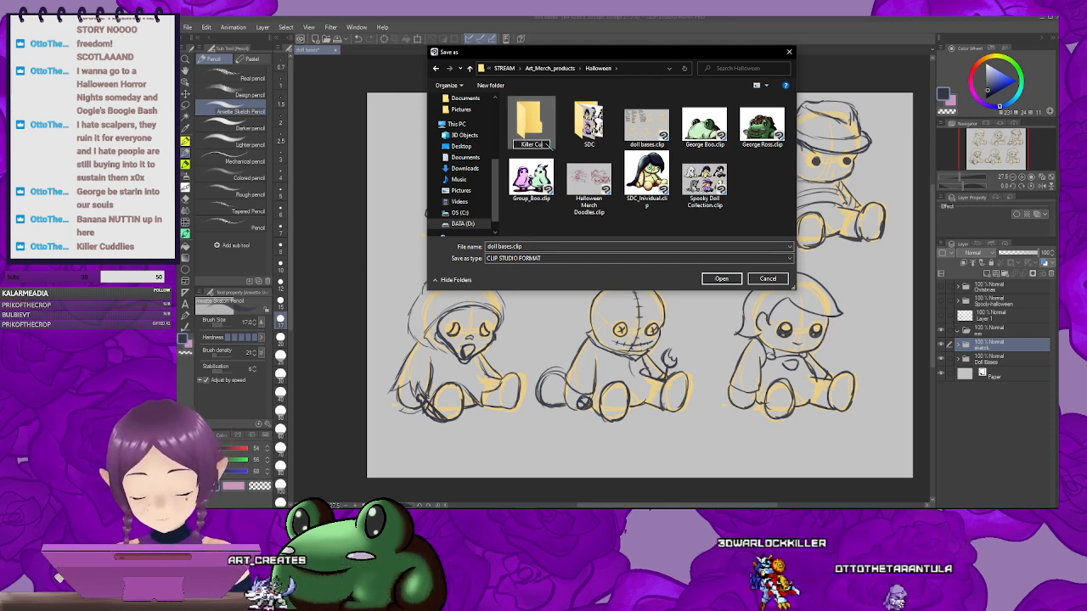
type("ddli")
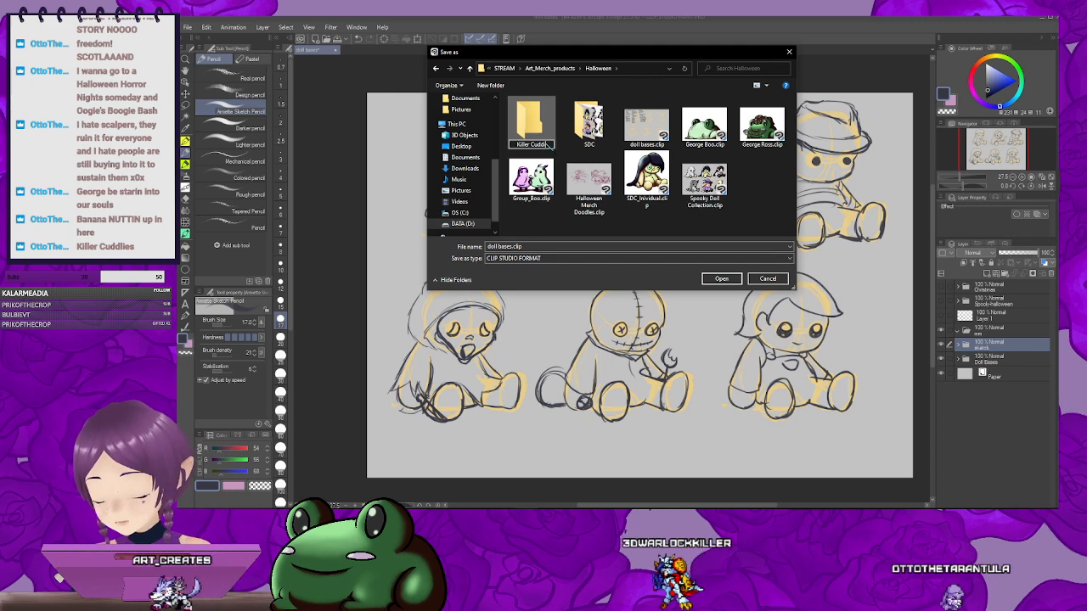
type("es")
key("Return")
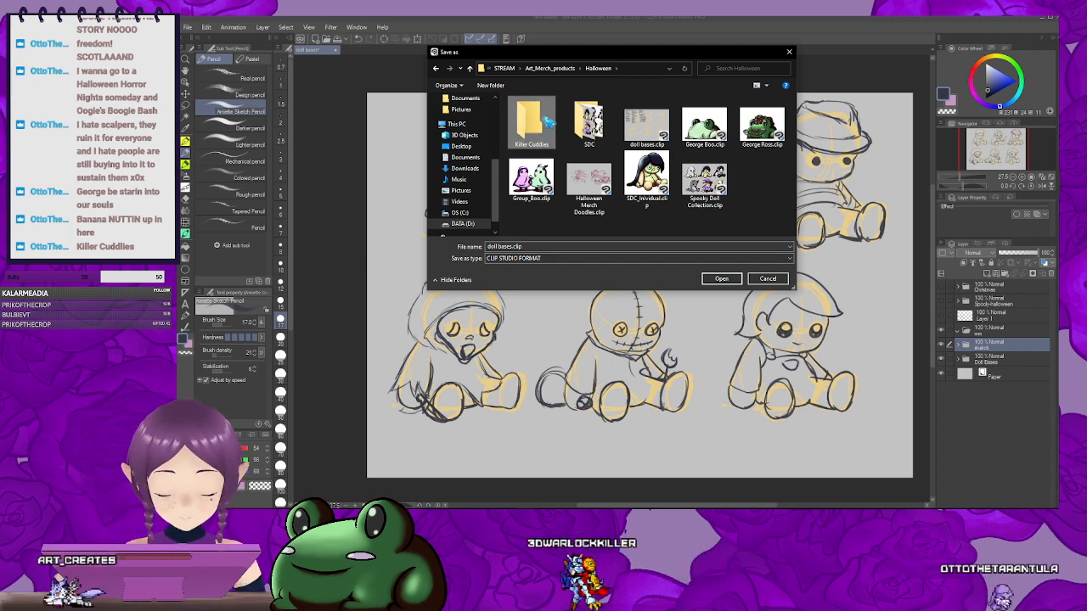
Step: Save the drawing in the Killer Cuddlies folder under the file name killerdesings in CLIP STUDIO FORMAT
double_click(548, 123)
left_click(544, 246)
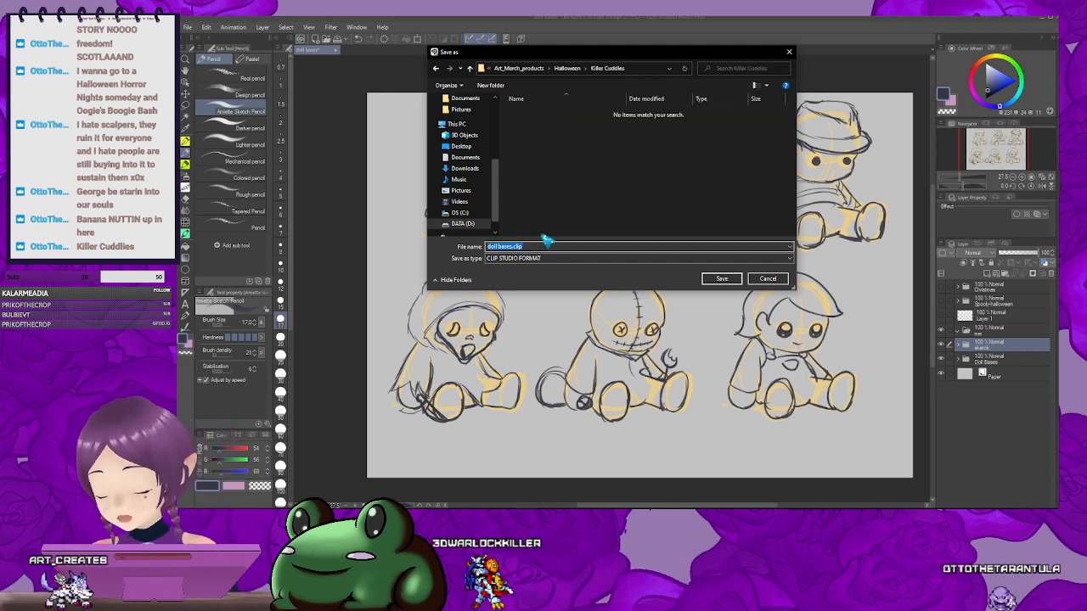
type("killer")
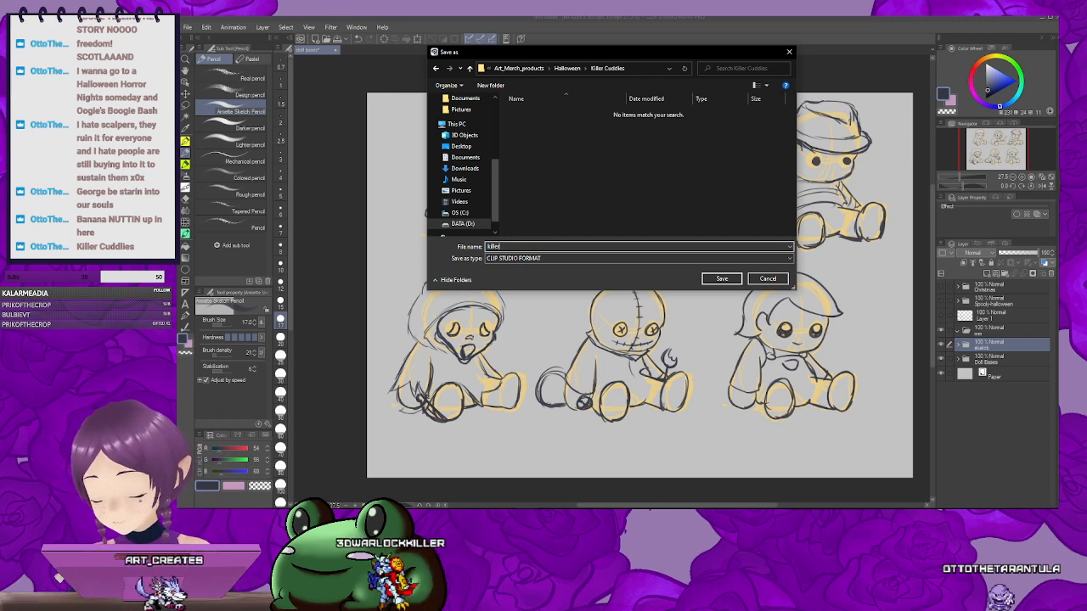
type("designs")
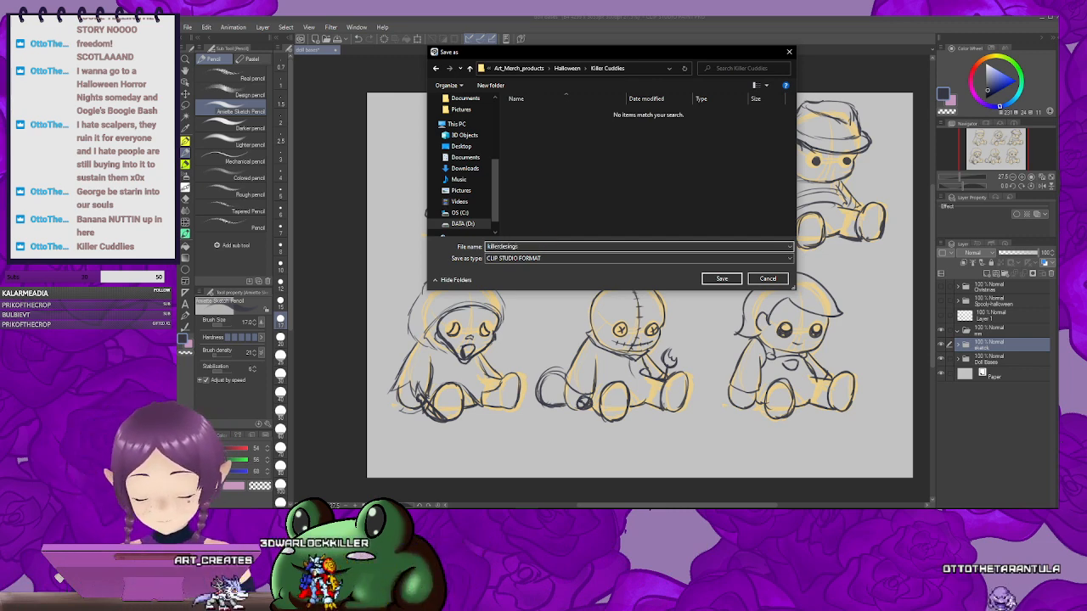
key("Return")
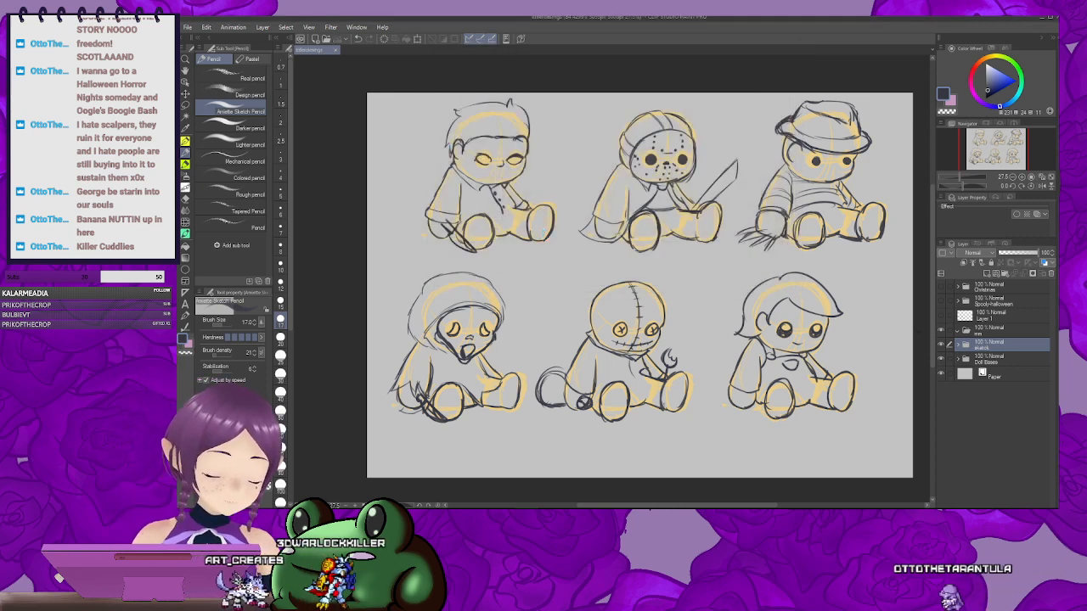
Step: Add a new raster layer directly above the sketch folder
left_click(1006, 329)
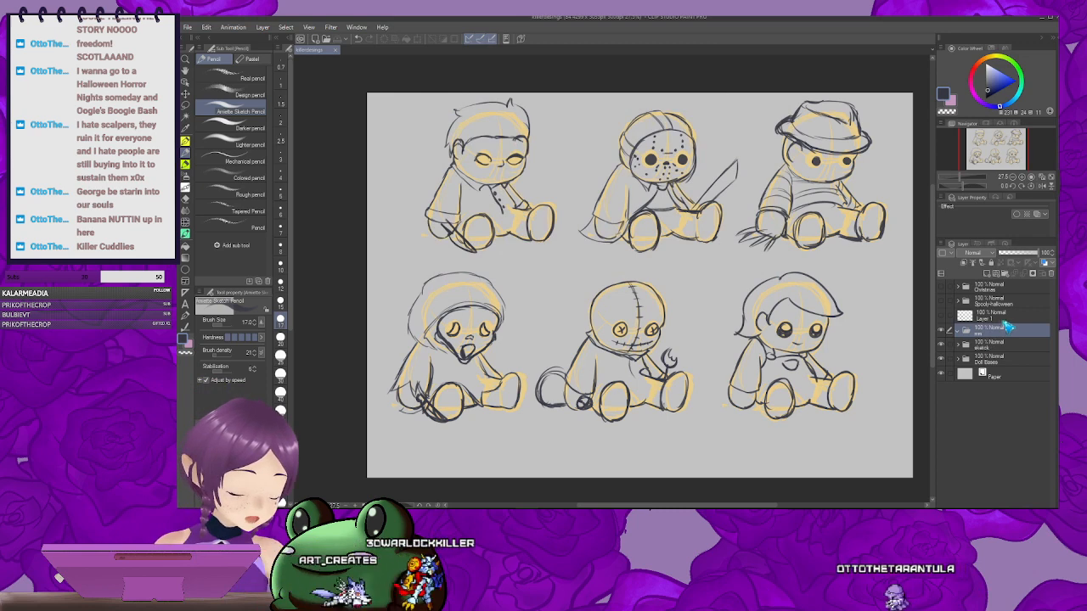
left_click(1003, 317)
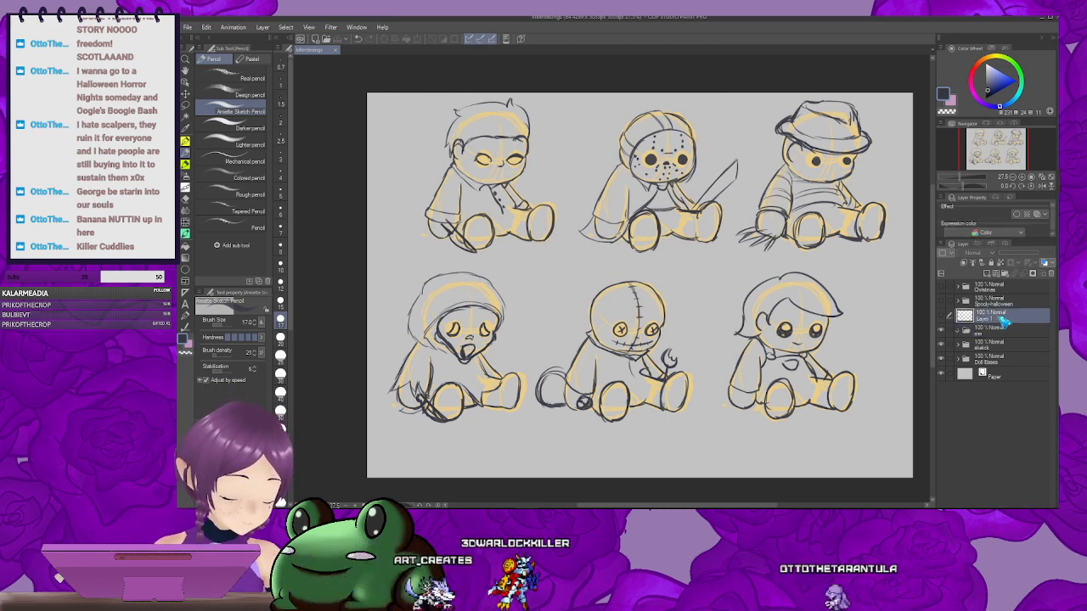
left_click(1004, 345)
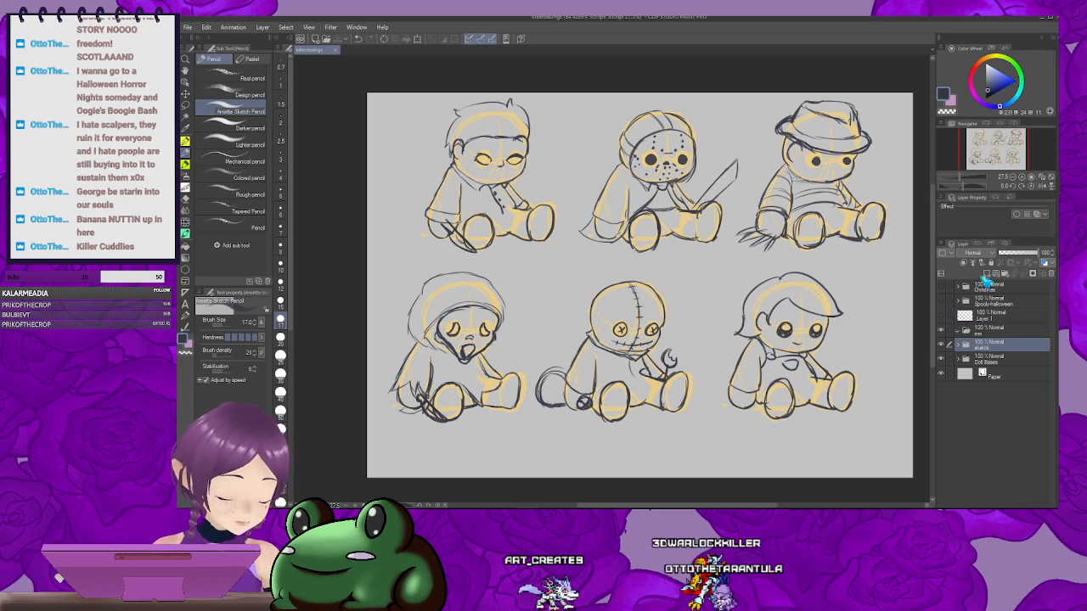
left_click(986, 274)
Step: Delete the Christmas layer folder from the drawing
left_click(1040, 287)
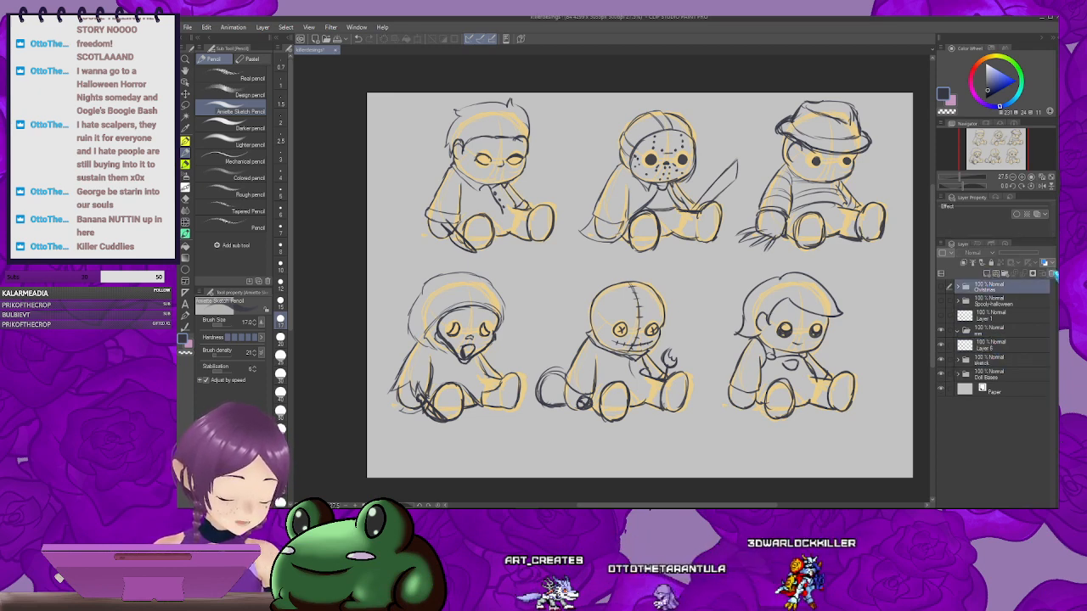
key("Delete")
left_click(941, 287)
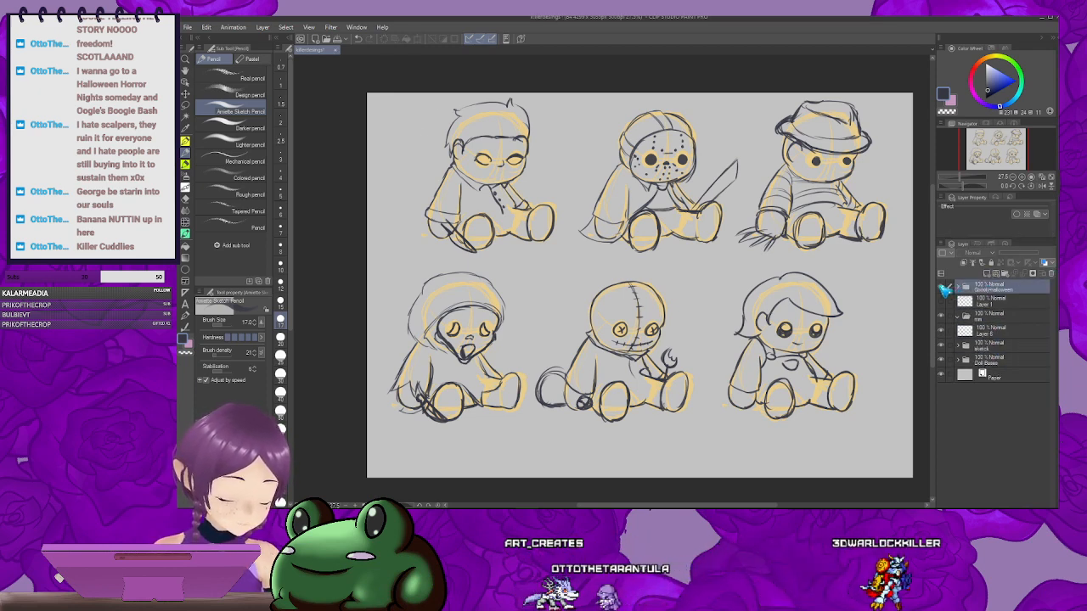
Step: Delete the layers from Layer 3 through Horror Com in the Spooky-halloween folder, keeping the Killers Collection layer, and hide the folder
left_click(957, 288)
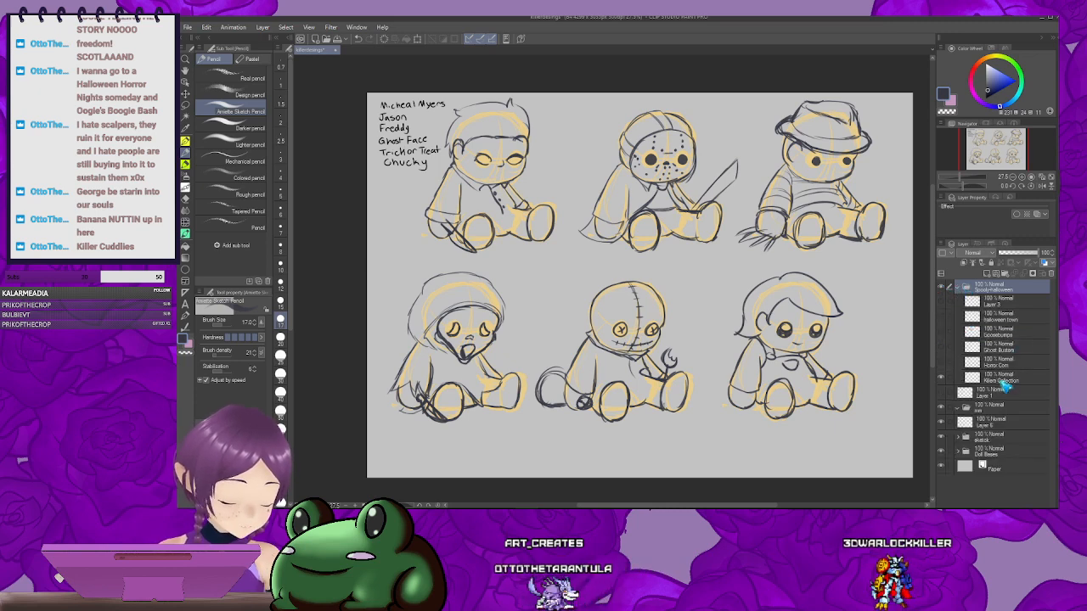
left_click(1007, 367)
left_click(1019, 307, "shift")
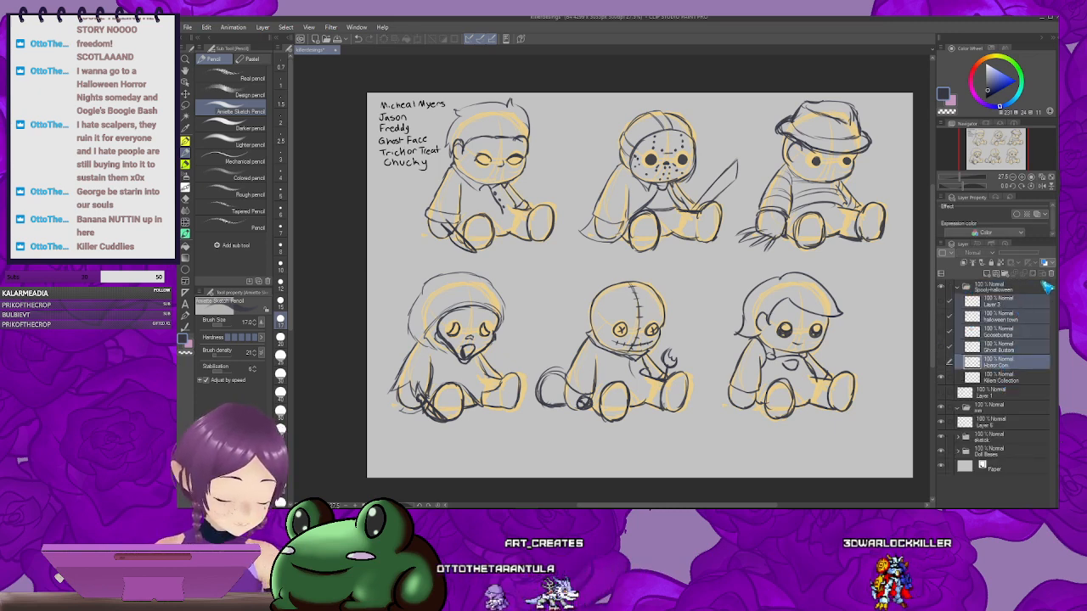
left_click(1050, 274)
left_click(963, 290)
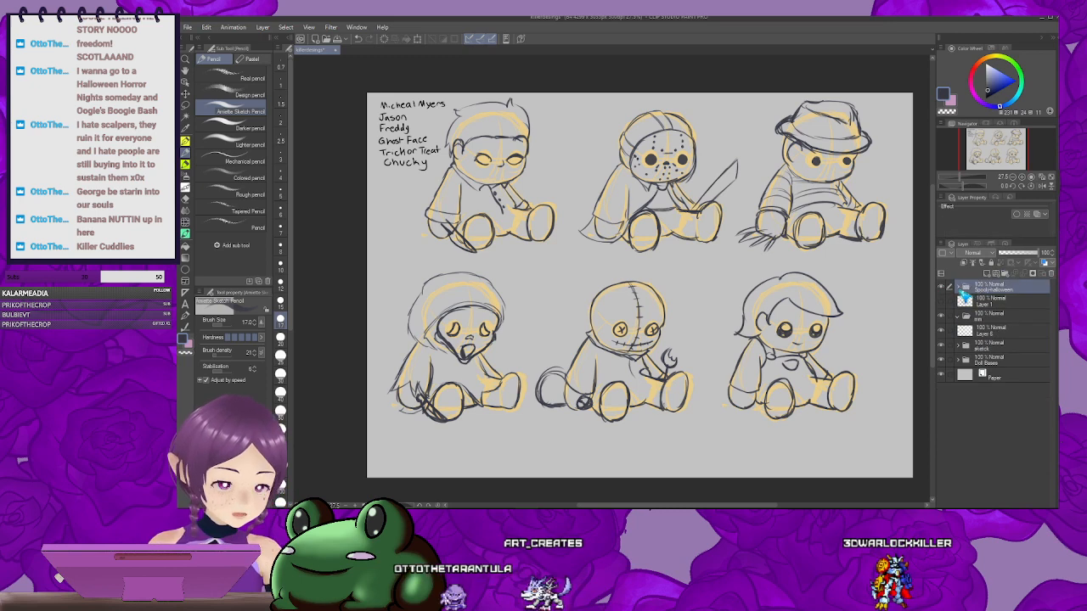
left_click(941, 290)
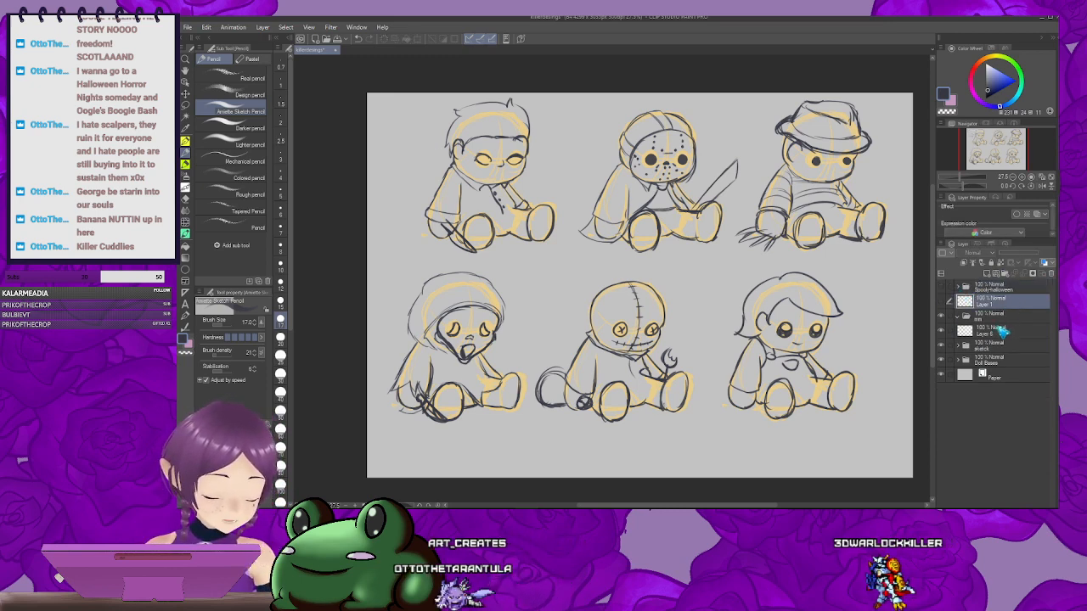
Step: Rename the empty raster layer above the sketch folder as color
left_click(1002, 333)
double_click(998, 335)
type("colo")
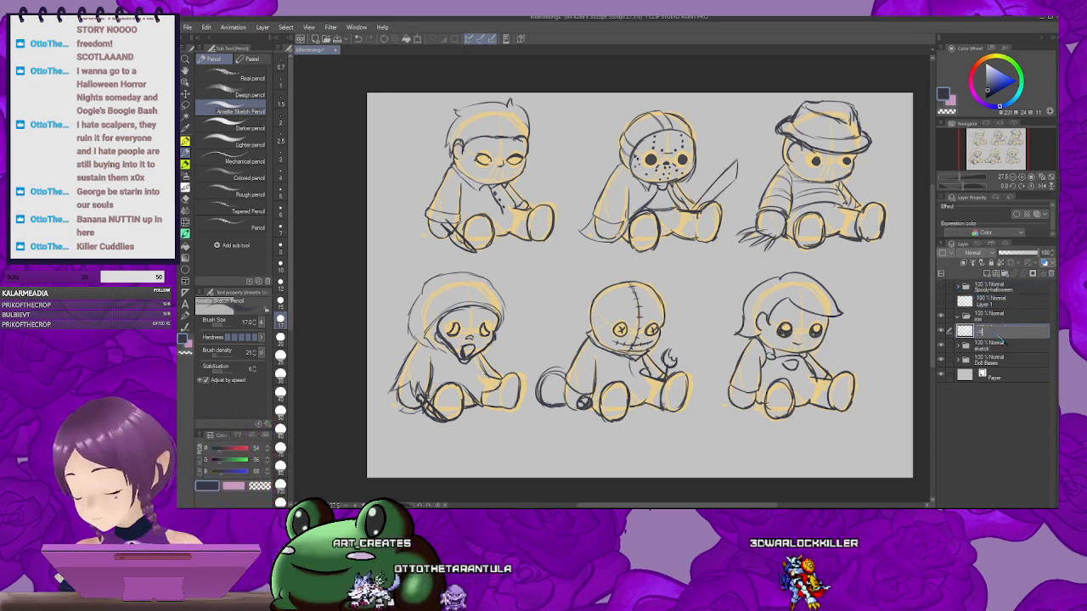
type("r")
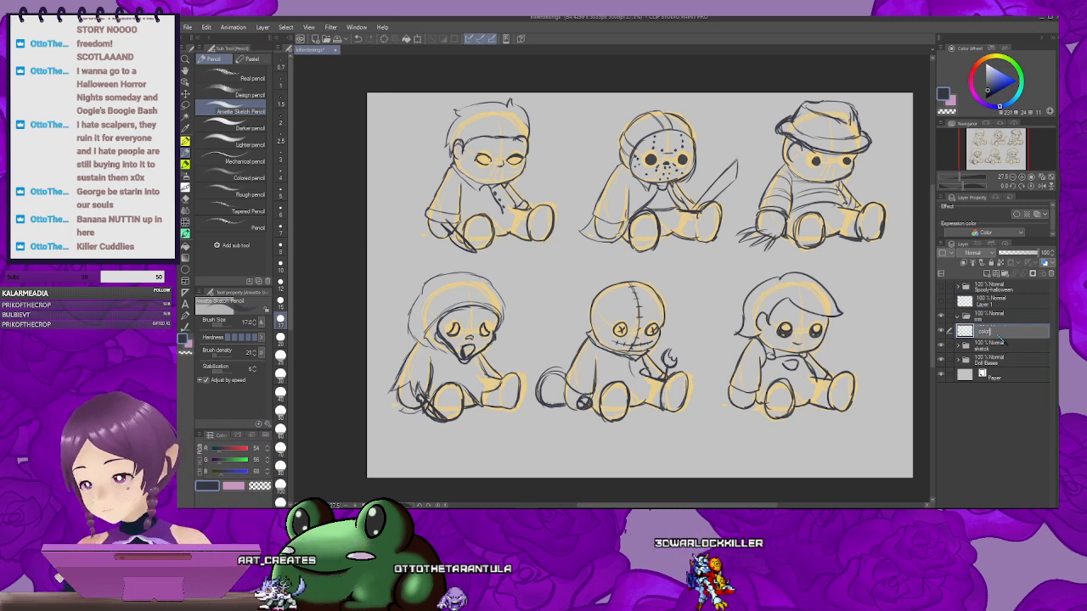
key("Return")
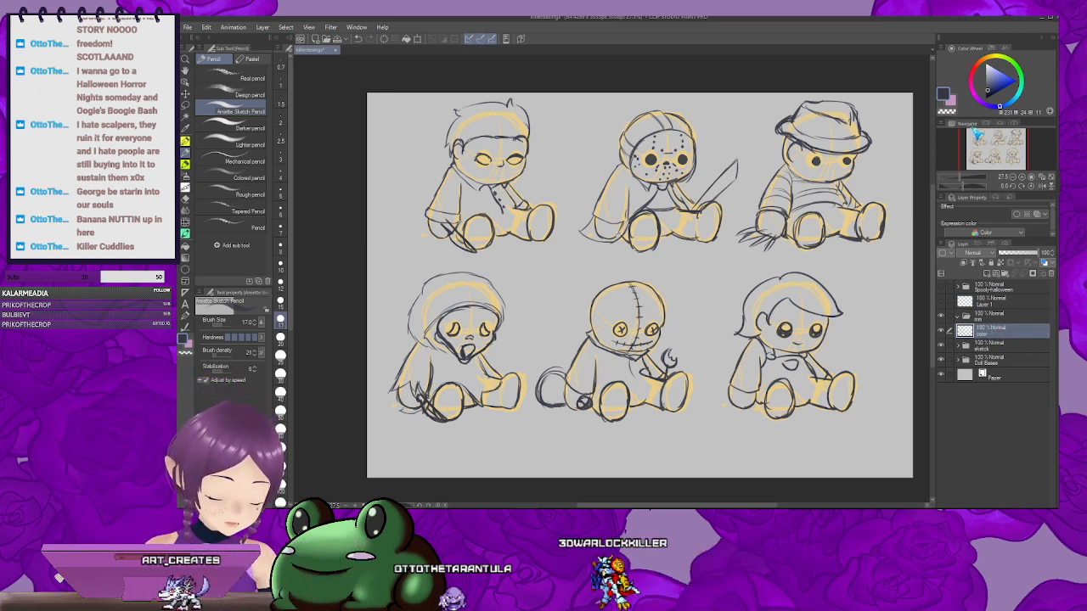
Step: Replace the Navigator with the Sub View and set up the colouring brush at size 120
left_click_drag(966, 124, 883, 161)
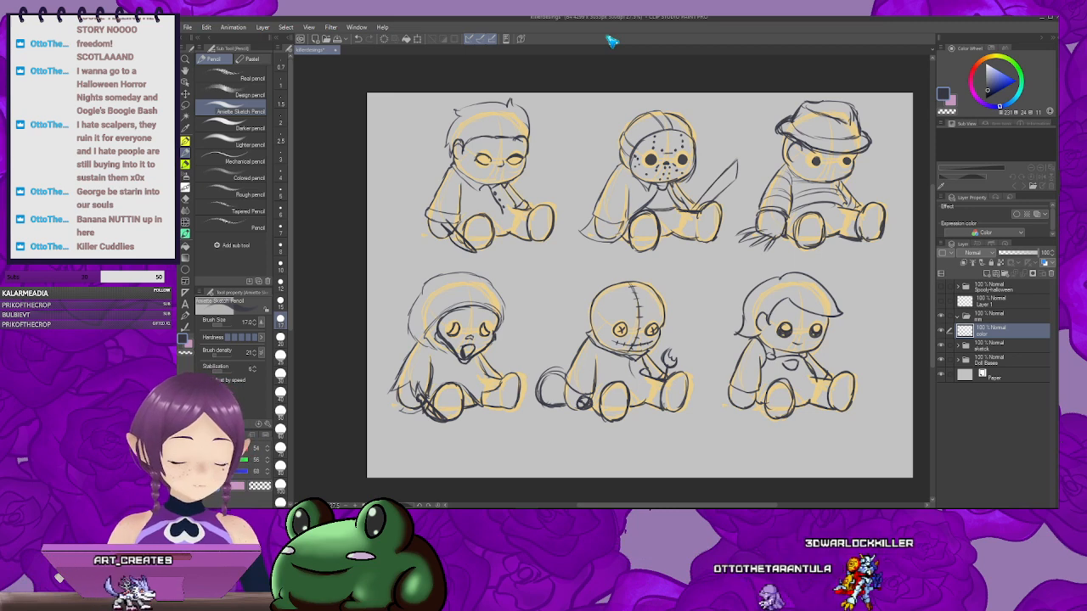
left_click(985, 59)
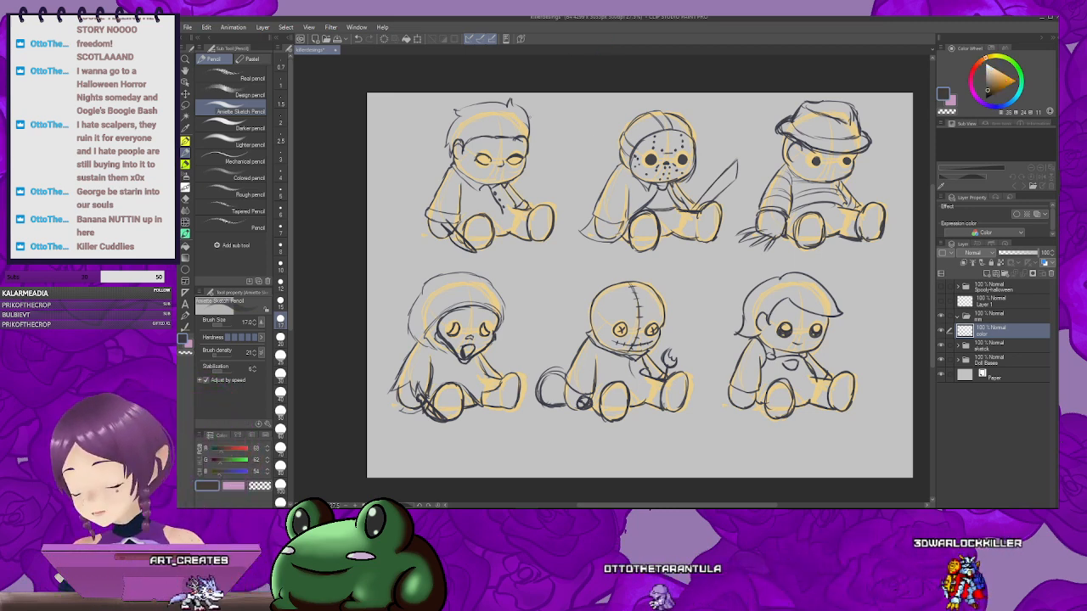
key("b")
key("bracketleft")
key("bracketleft")
key("bracketleft")
key("bracketleft")
key("bracketleft")
key("bracketleft")
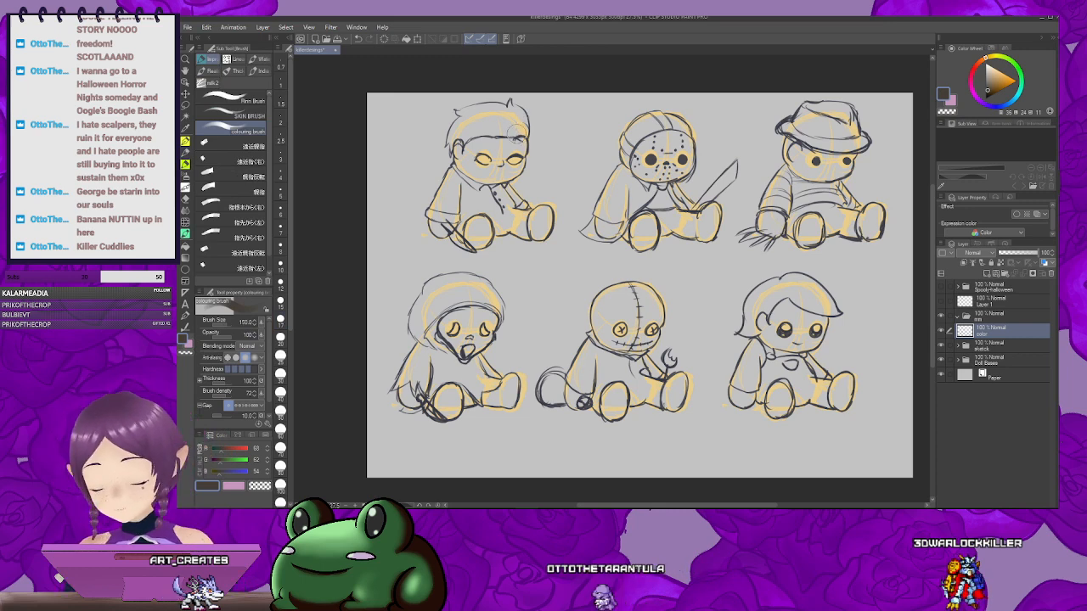
scroll(450, 112, "up", 5)
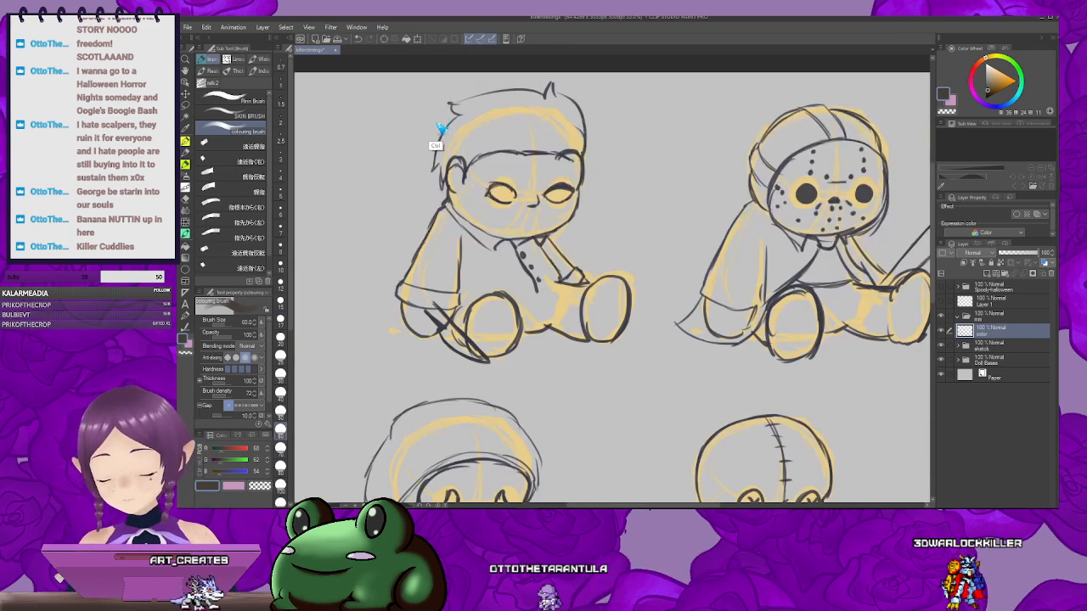
key("bracketright")
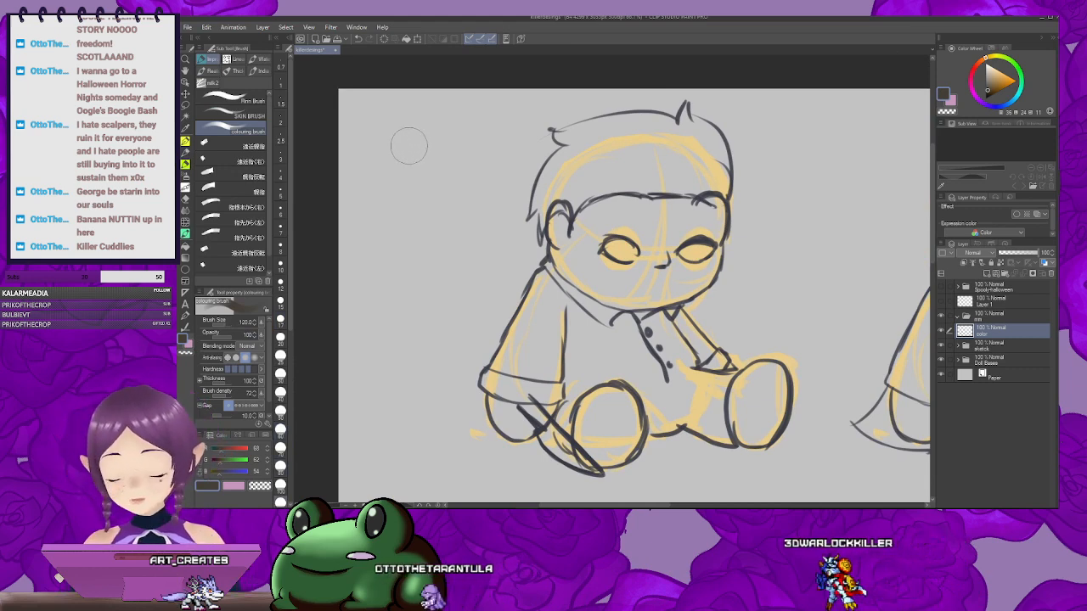
key("bracketright")
key("bracketright")
key("bracketright")
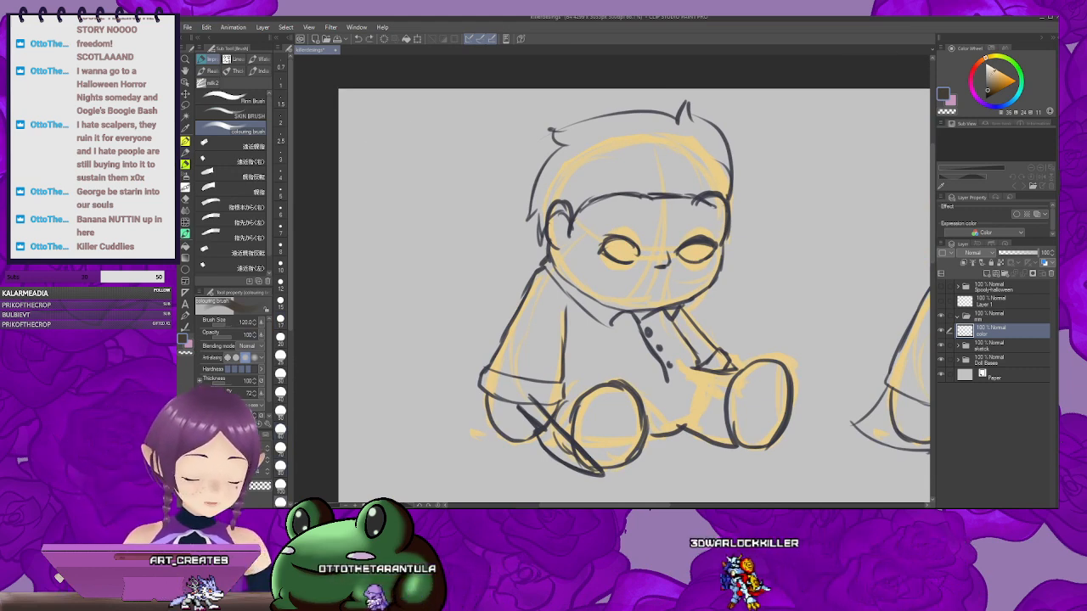
Step: Paint a round orange swatch beside the Michael Myers doll's head and test a darker brown over it
left_click(977, 64)
left_click(1001, 81)
left_click(994, 62)
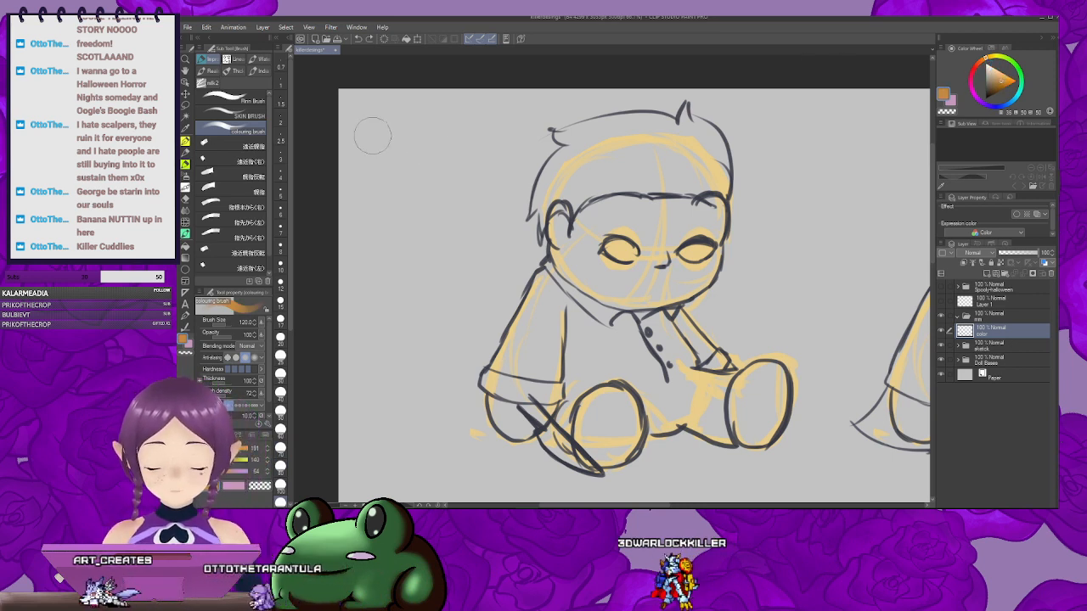
left_click_drag(373, 136, 377, 148)
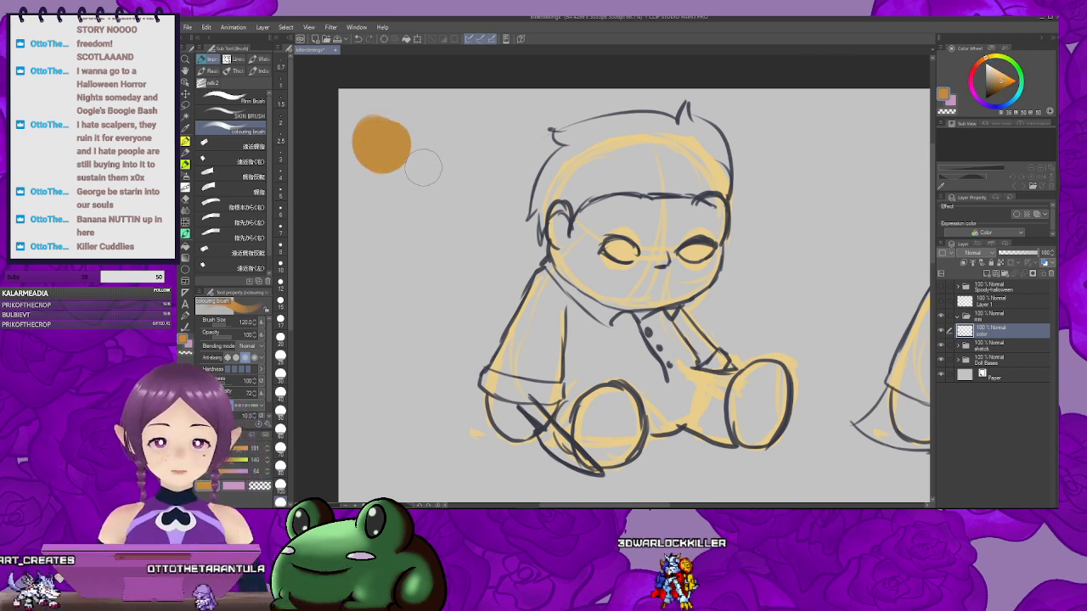
key("ctrl+z")
left_click_drag(399, 149, 402, 155)
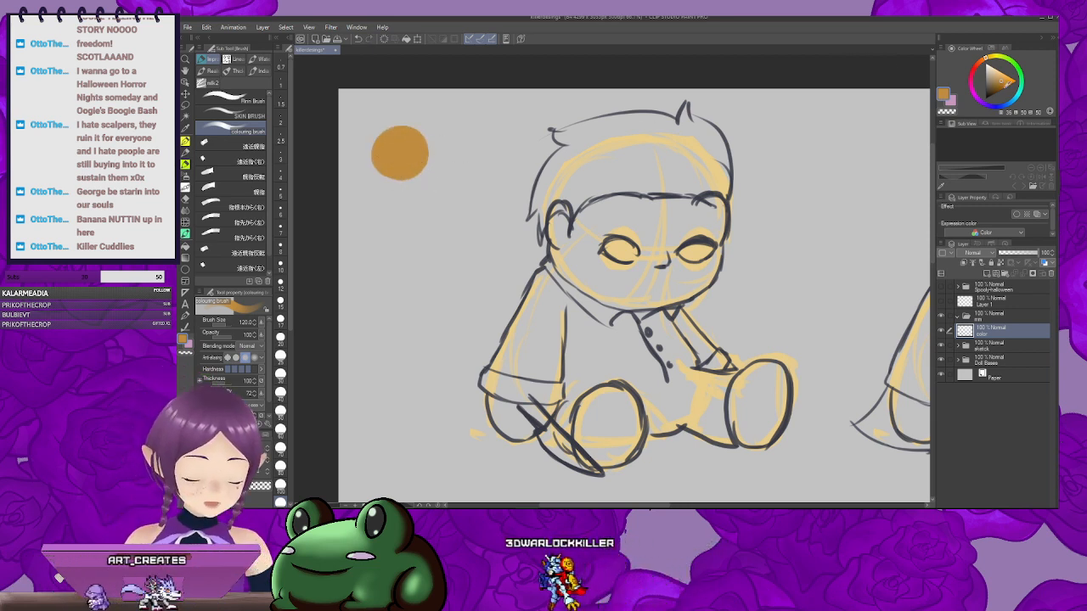
left_click_drag(394, 146, 411, 165)
key("ctrl+z")
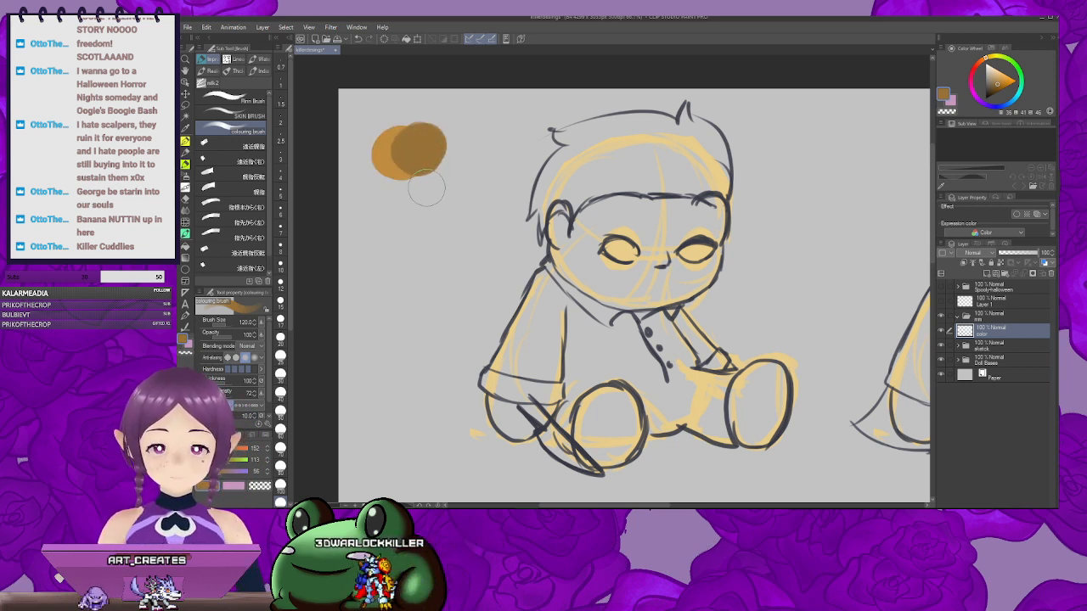
Step: Blend orange and brown in the Color Mixing palette and repaint the swatch in the mixed ochre, returning to the color wheel
left_click(1008, 51)
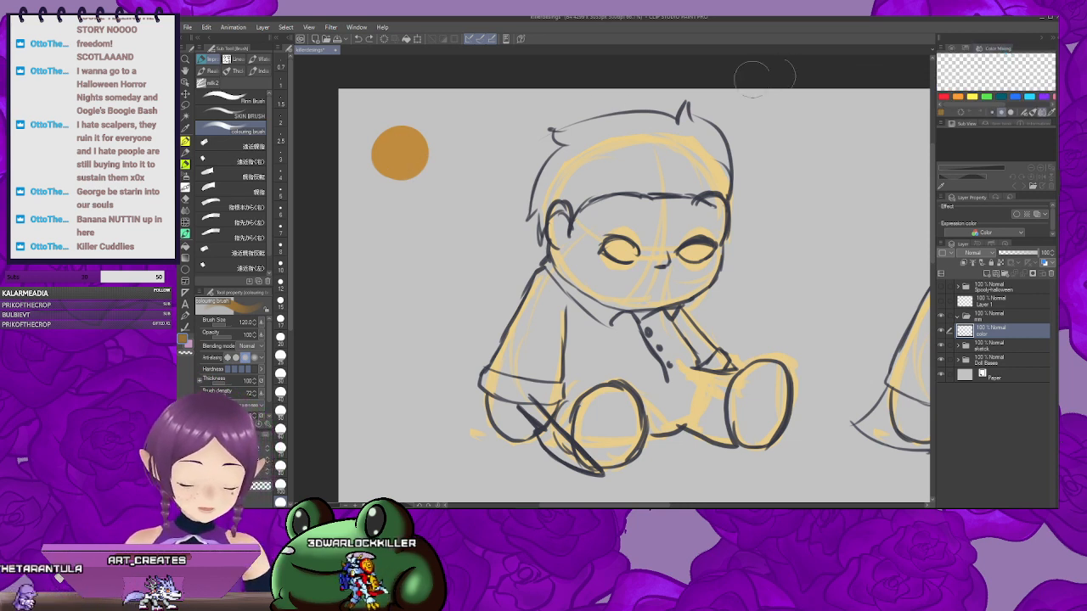
left_click(1011, 74)
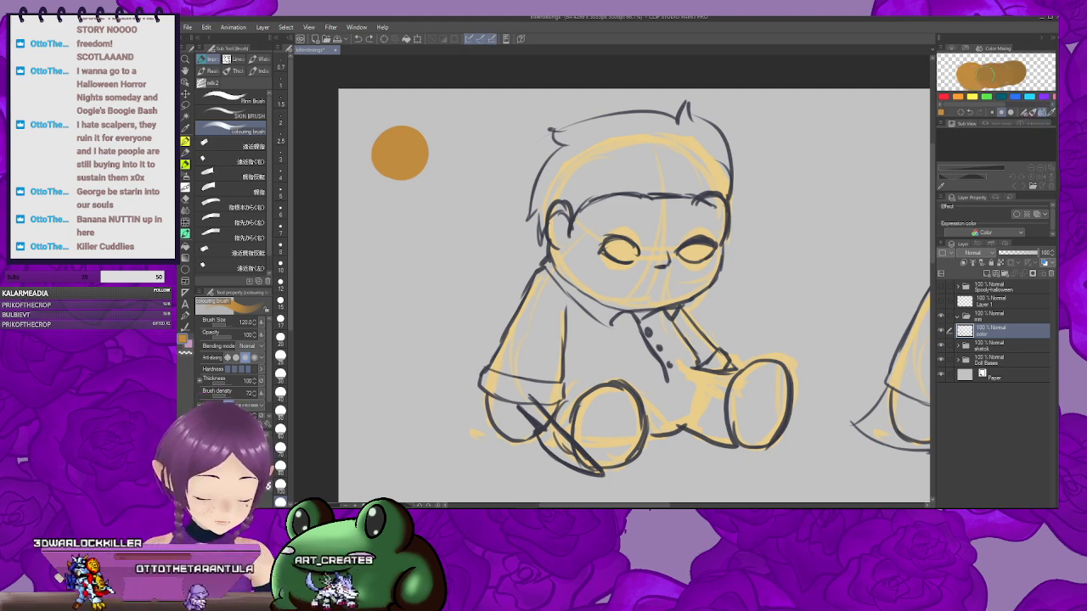
key("ctrl+z")
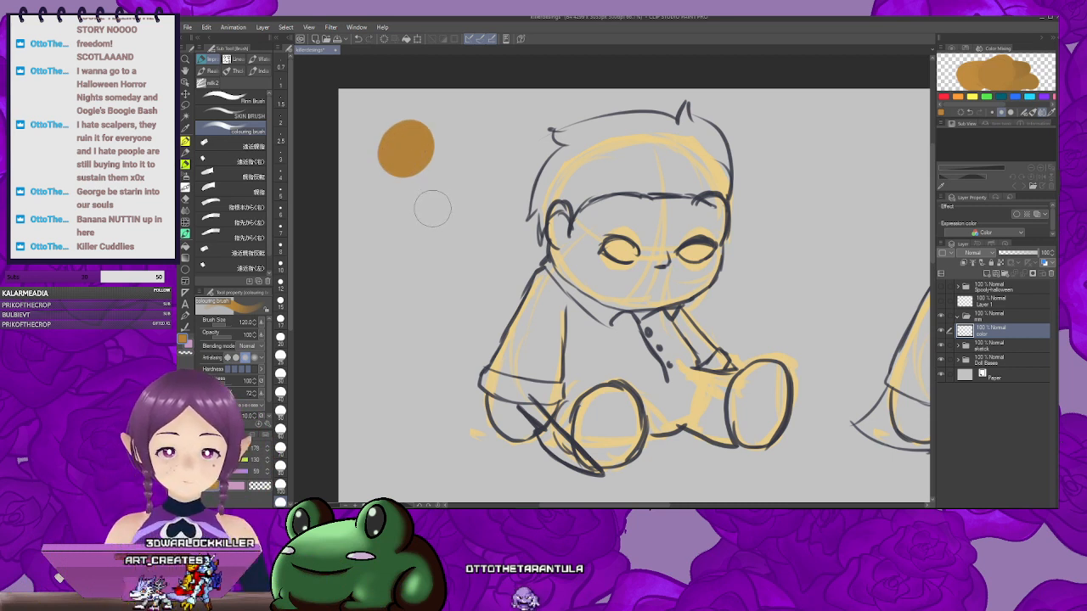
left_click(955, 49)
left_click(1011, 50)
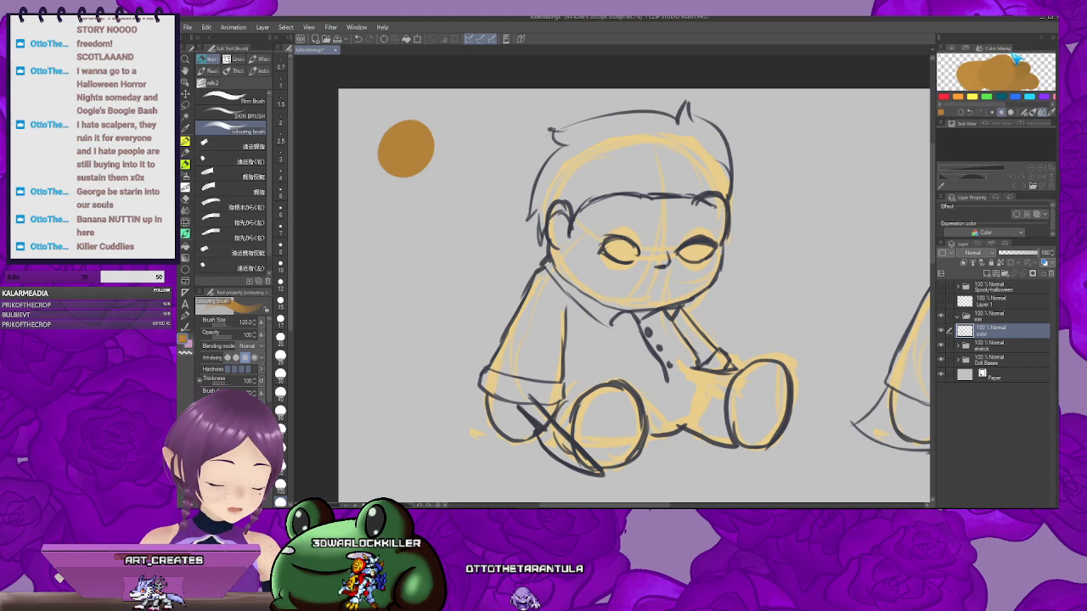
left_click(952, 49)
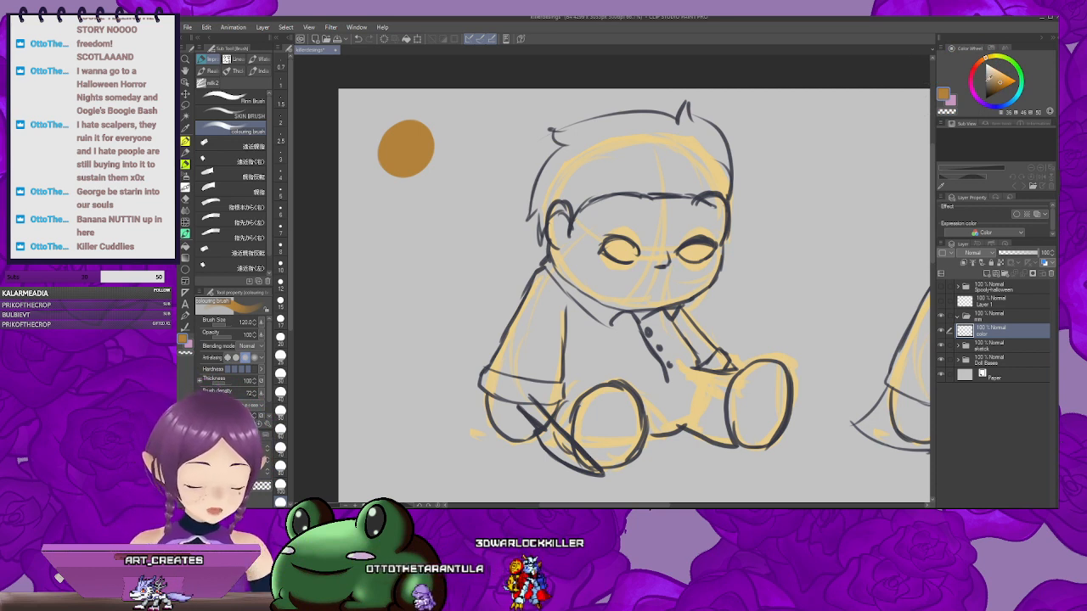
Step: Paint light-grey and mid-grey swatches side by side below the ochre one, with a dark blue swatch beneath them
mouse_move(1008, 108)
left_mouse_down()
mouse_move(1025, 101)
mouse_move(1008, 111)
left_mouse_up()
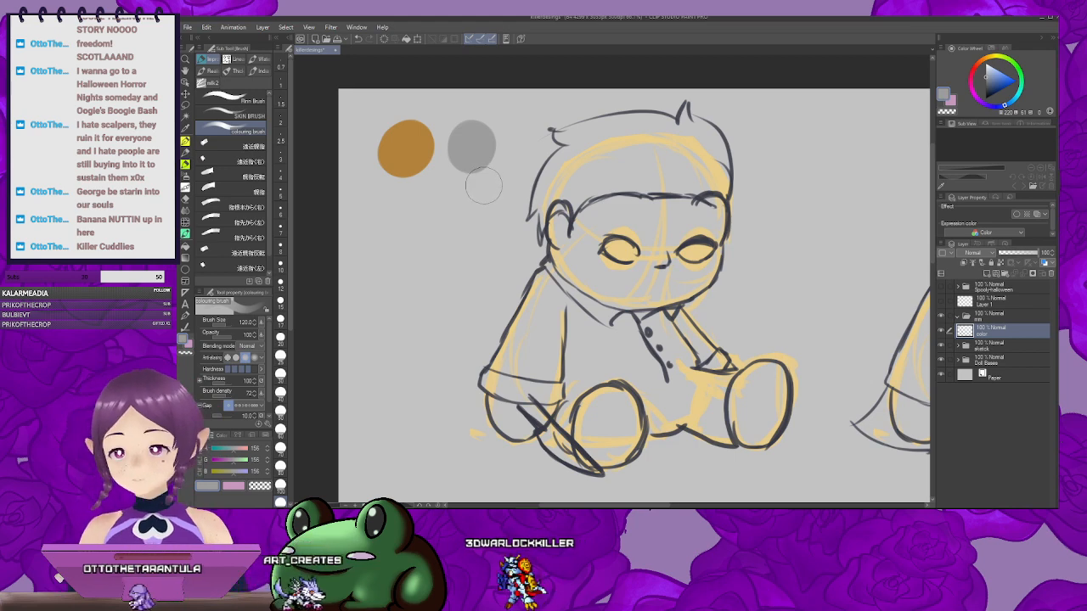
key("ctrl+z")
left_click(378, 209)
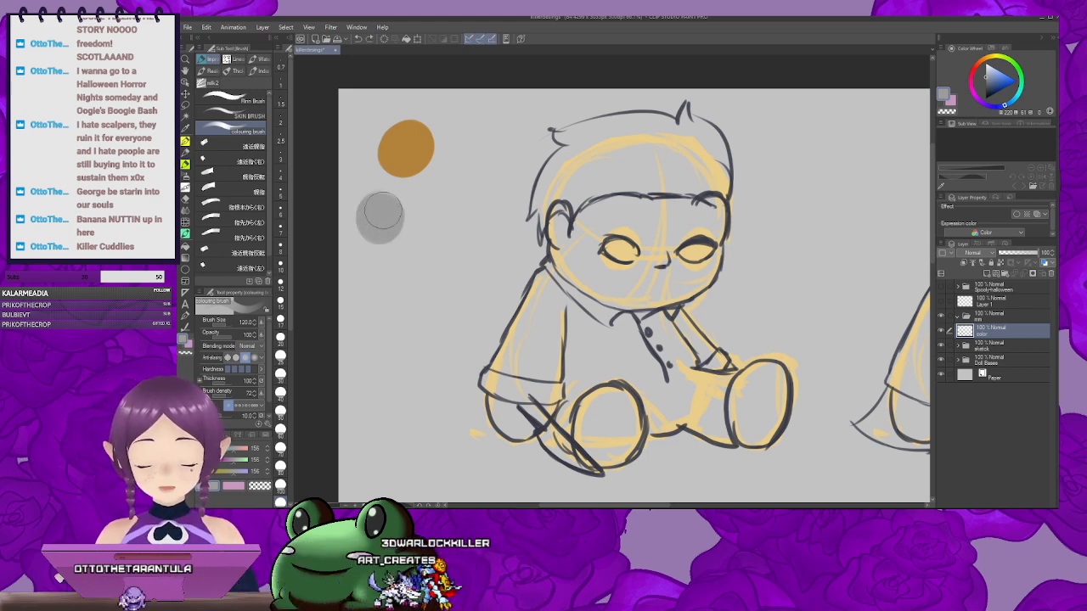
key("ctrl+z")
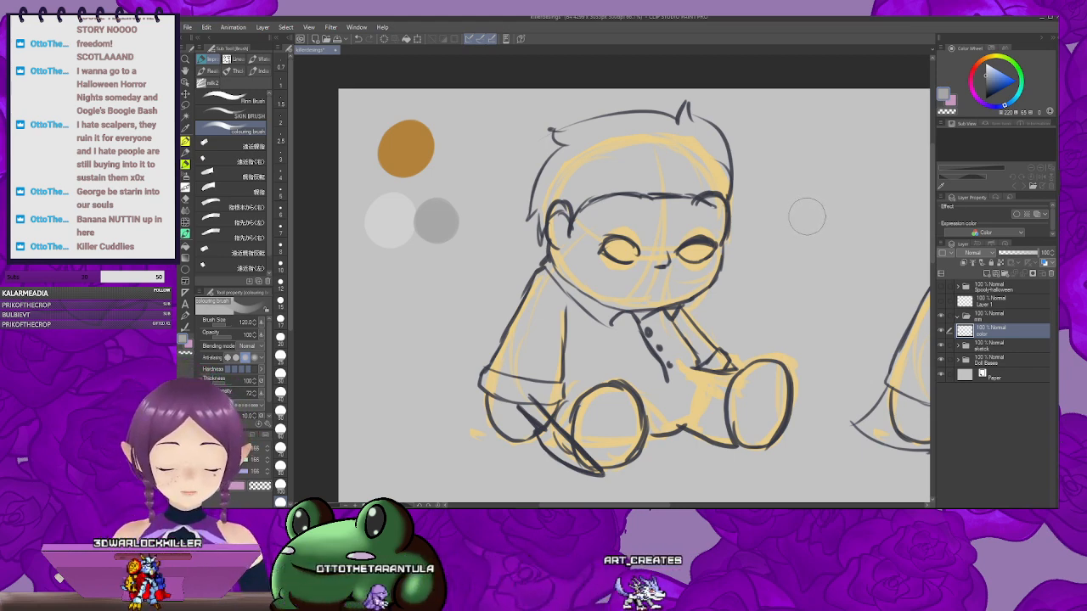
left_click(1000, 83)
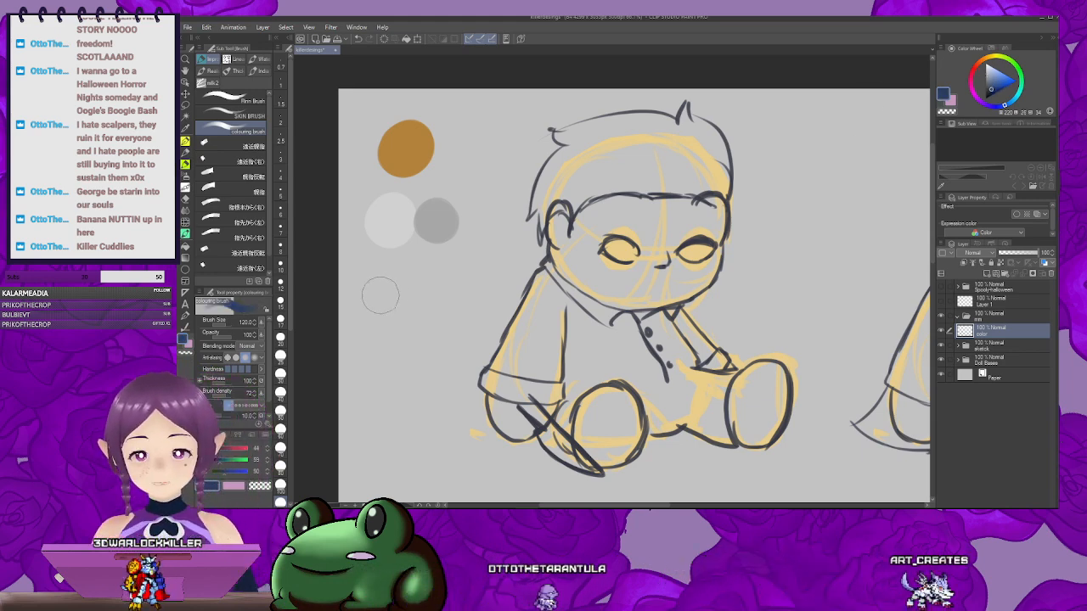
left_click_drag(381, 293, 402, 302)
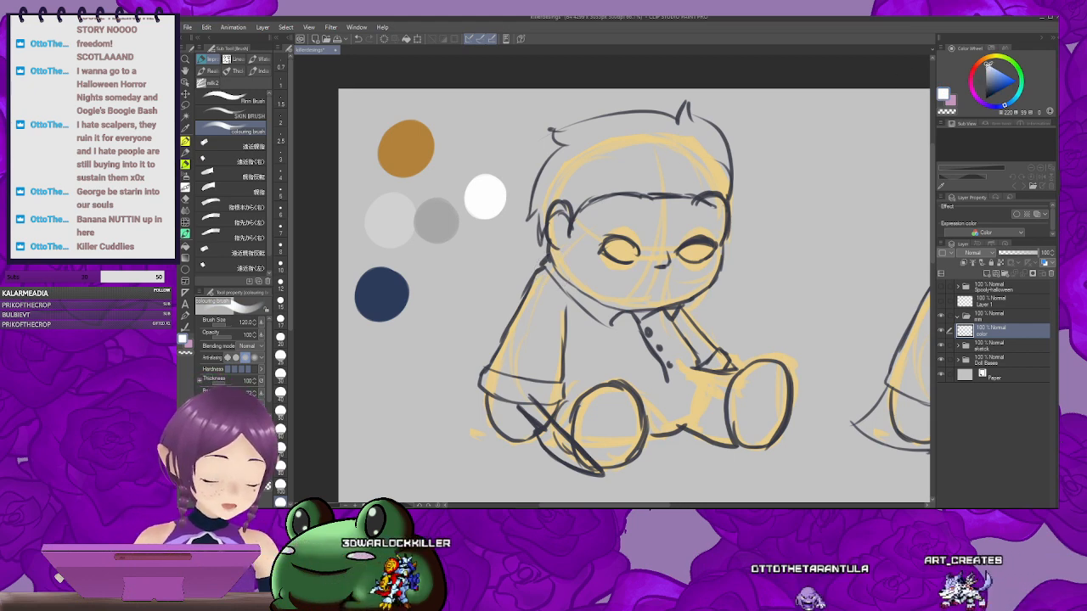
Step: Redo the white swatch closer to the Michael Myers doll's head and paint a near-black swatch below it
key("ctrl+z")
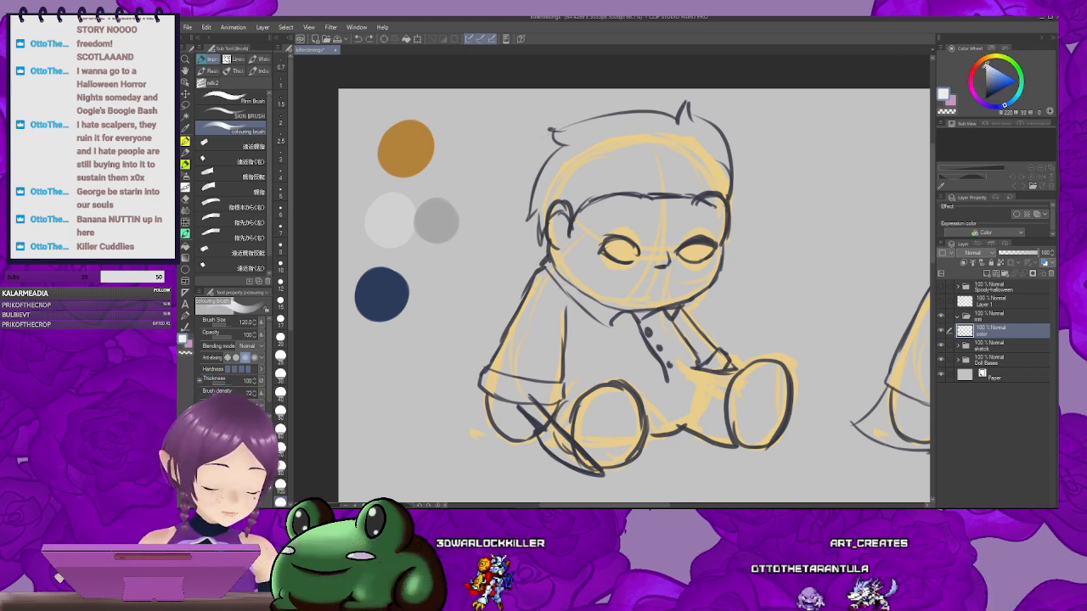
left_click_drag(986, 66, 979, 75)
left_click(479, 169)
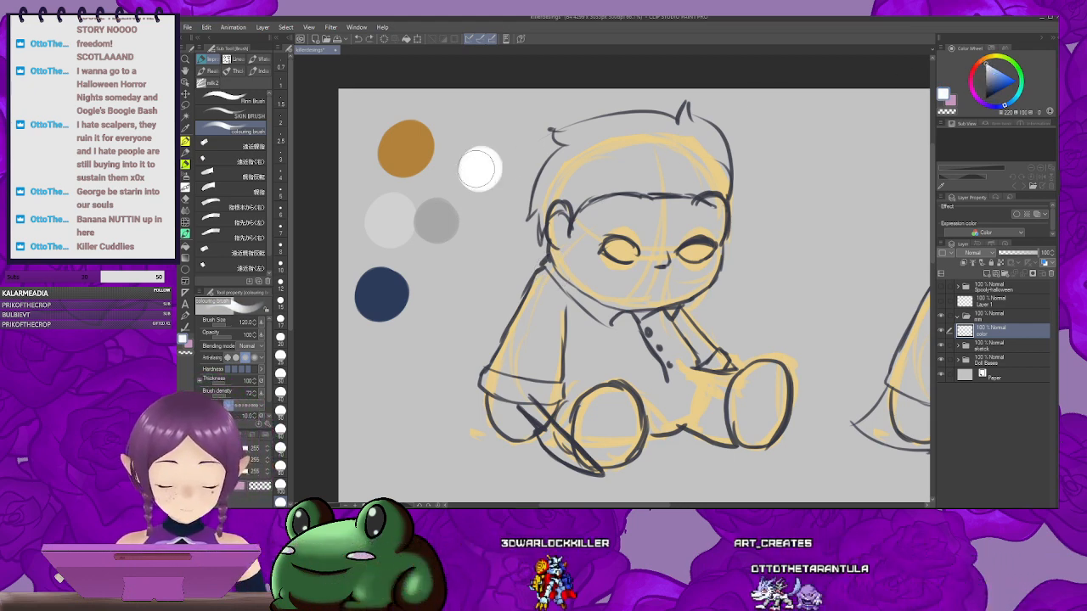
left_click(991, 82)
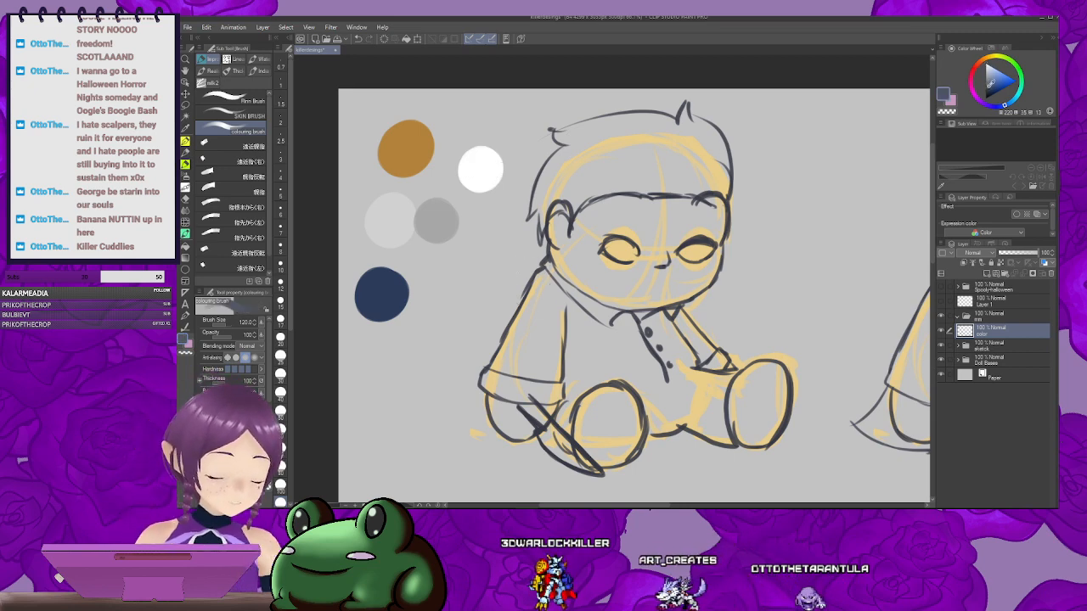
left_click(485, 219)
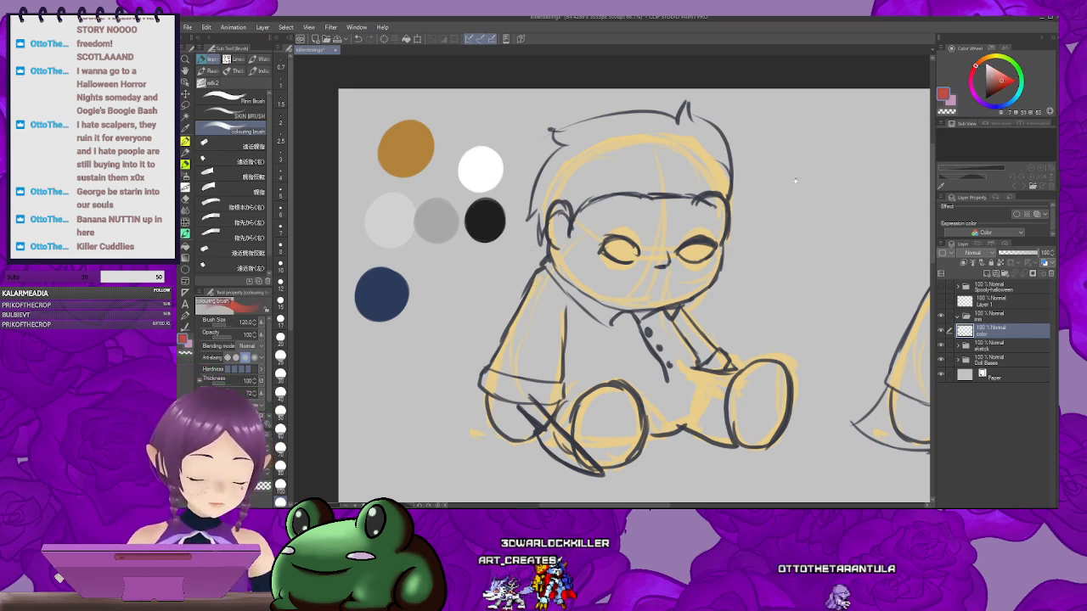
Step: Paint round red swatches between the two doll rows, one at the lower left of each upper-row doll
left_click_drag(796, 180, 703, 187)
left_click_drag(413, 440, 554, 220)
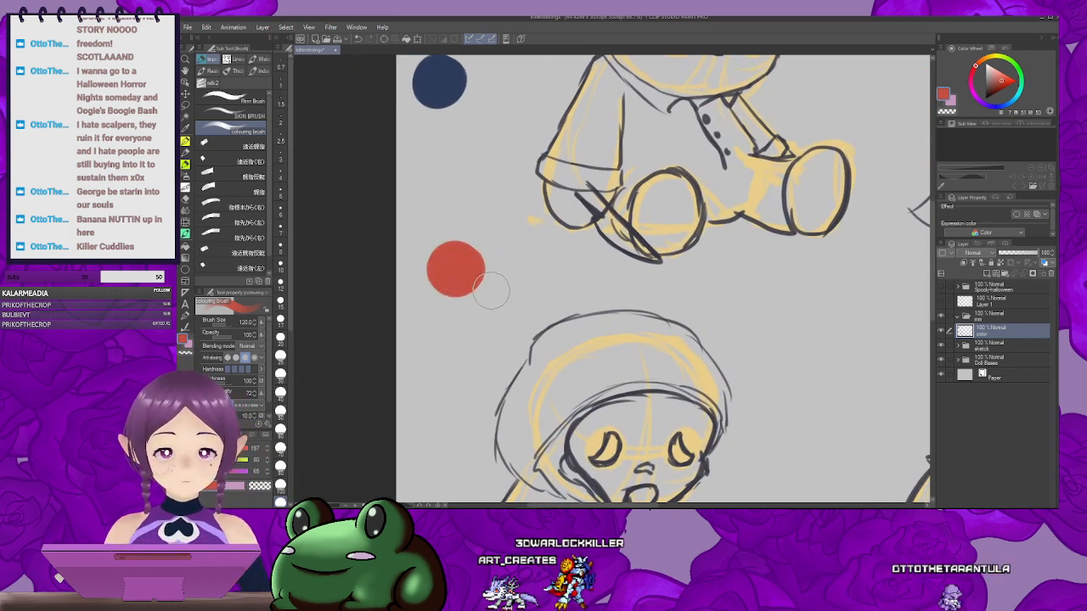
left_click_drag(883, 279, 495, 266)
left_click(608, 270)
left_click_drag(609, 269, 609, 265)
left_click_drag(994, 270, 627, 267)
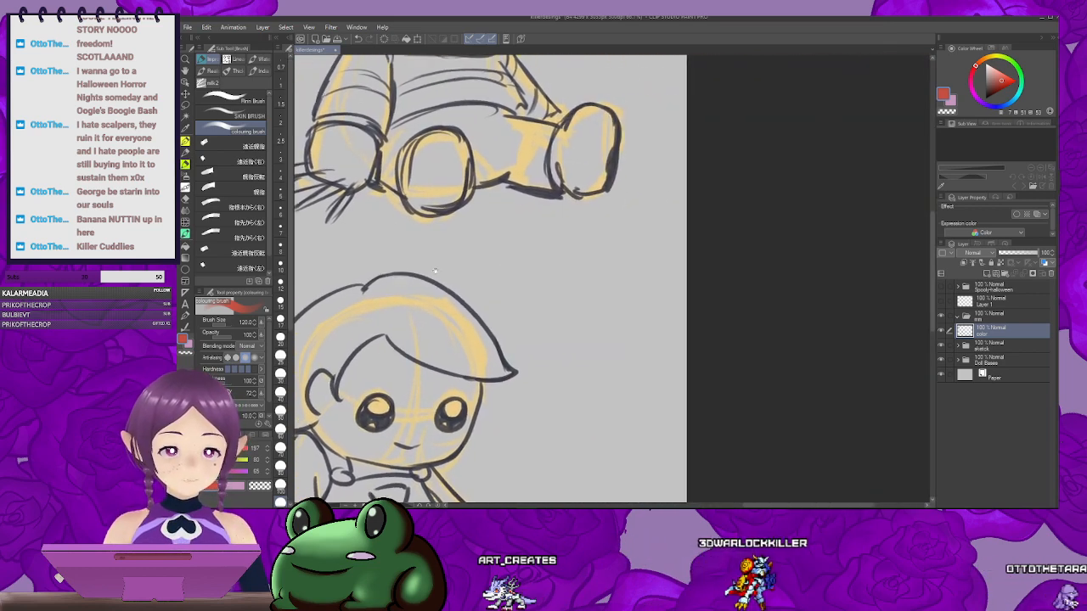
left_click_drag(553, 267, 709, 254)
left_click_drag(446, 228, 790, 246)
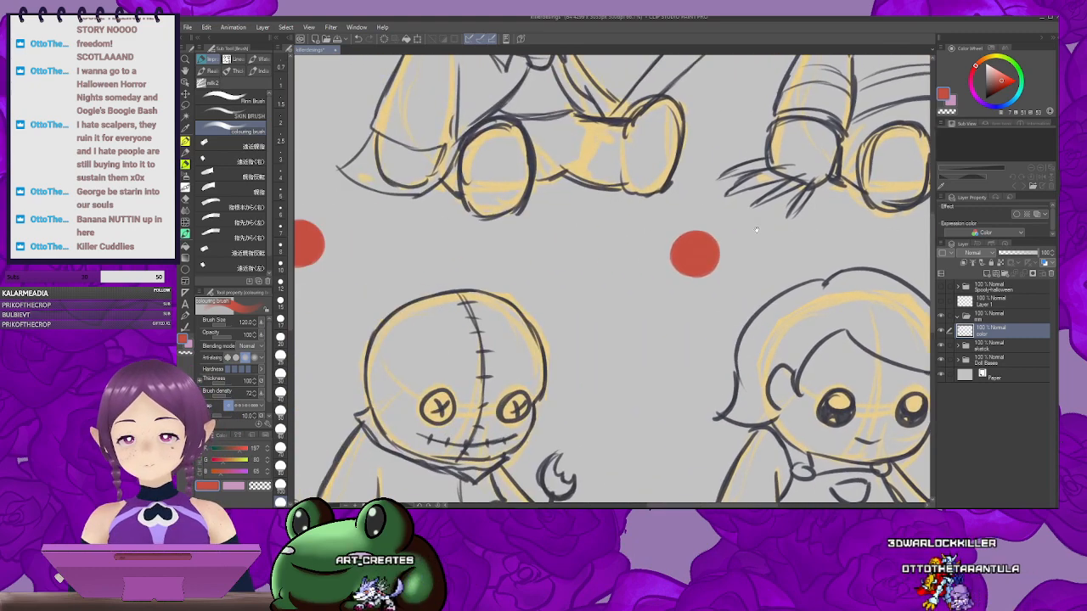
left_click_drag(501, 255, 614, 354)
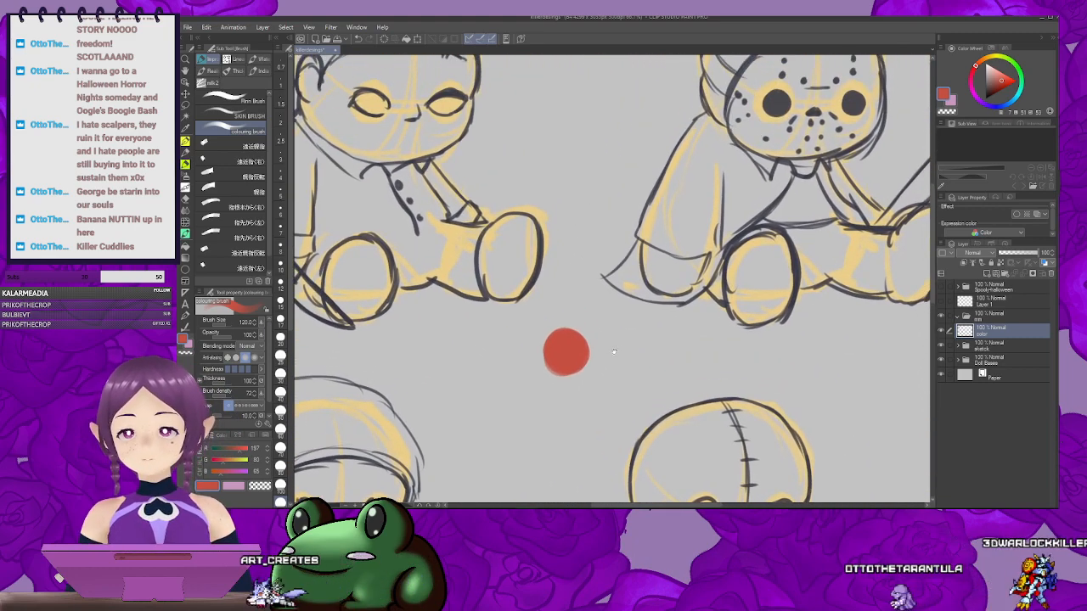
Step: Choose an olive-brown color and paint a round swatch beside the hockey-mask doll's head
left_click_drag(662, 304, 647, 304)
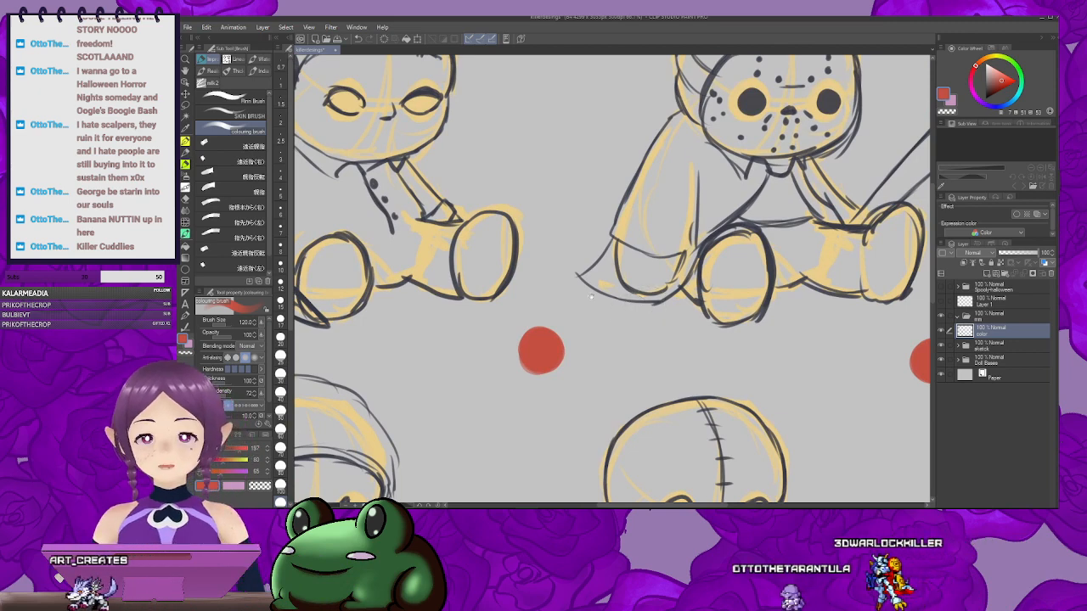
left_click_drag(643, 309, 810, 321)
left_click_drag(644, 288, 687, 319)
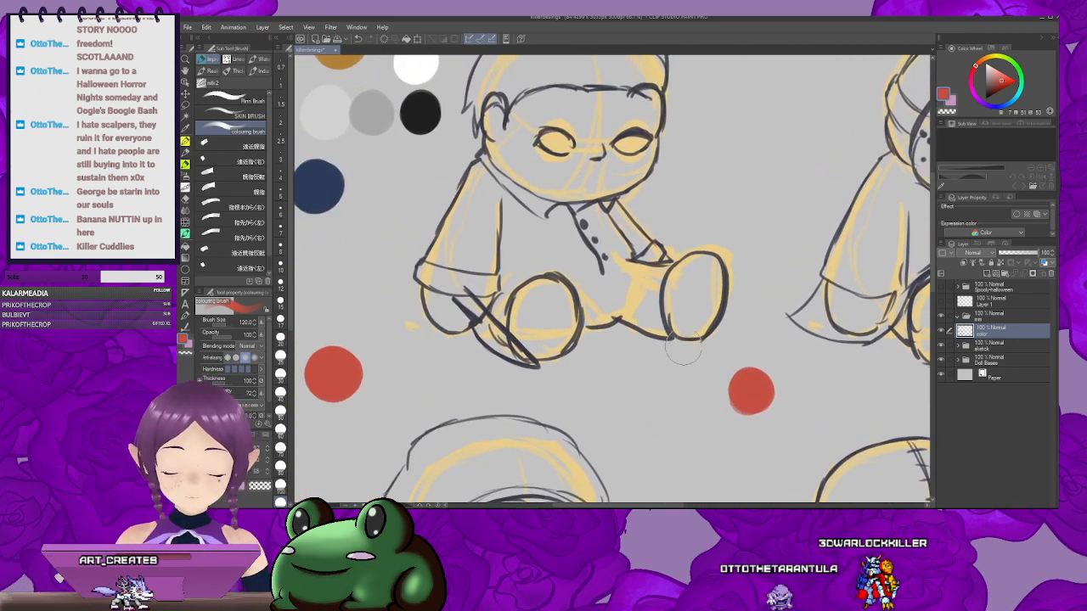
left_click_drag(684, 348, 673, 357)
left_click_drag(671, 211, 650, 280)
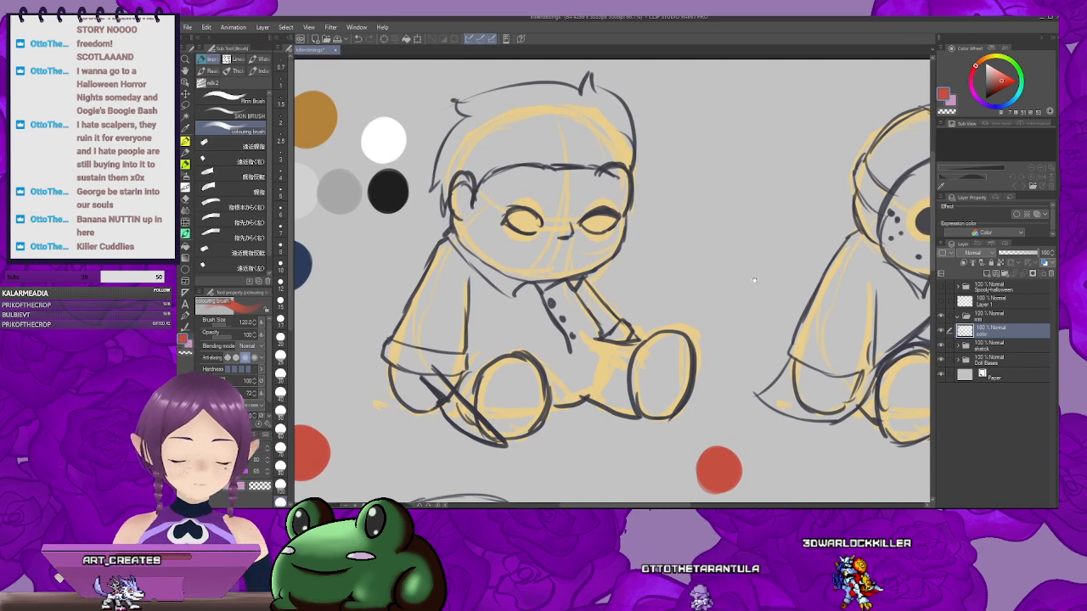
left_click_drag(761, 289, 575, 285)
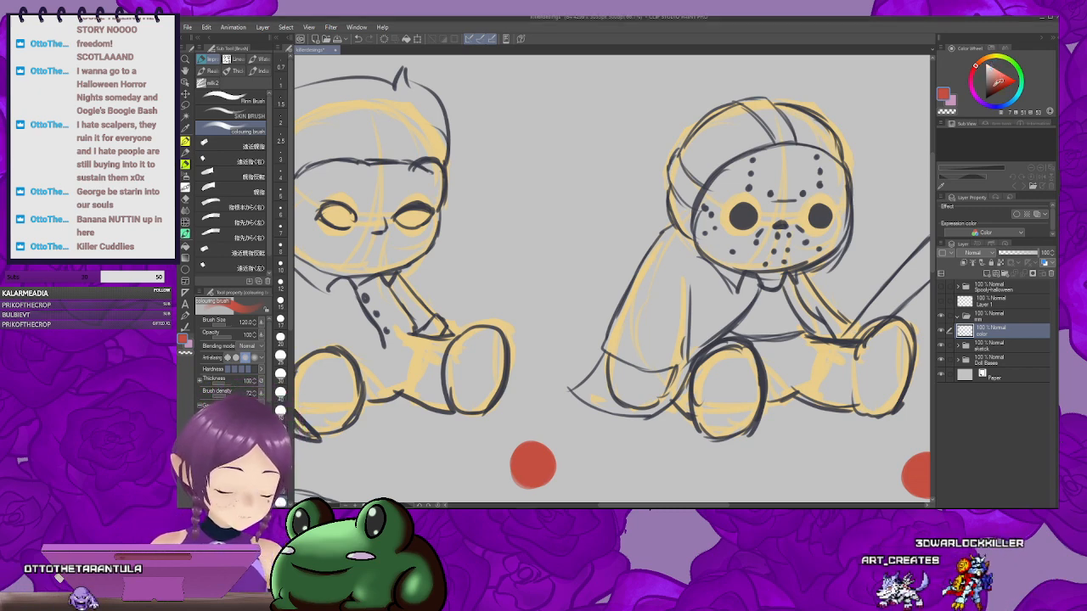
left_click(995, 82)
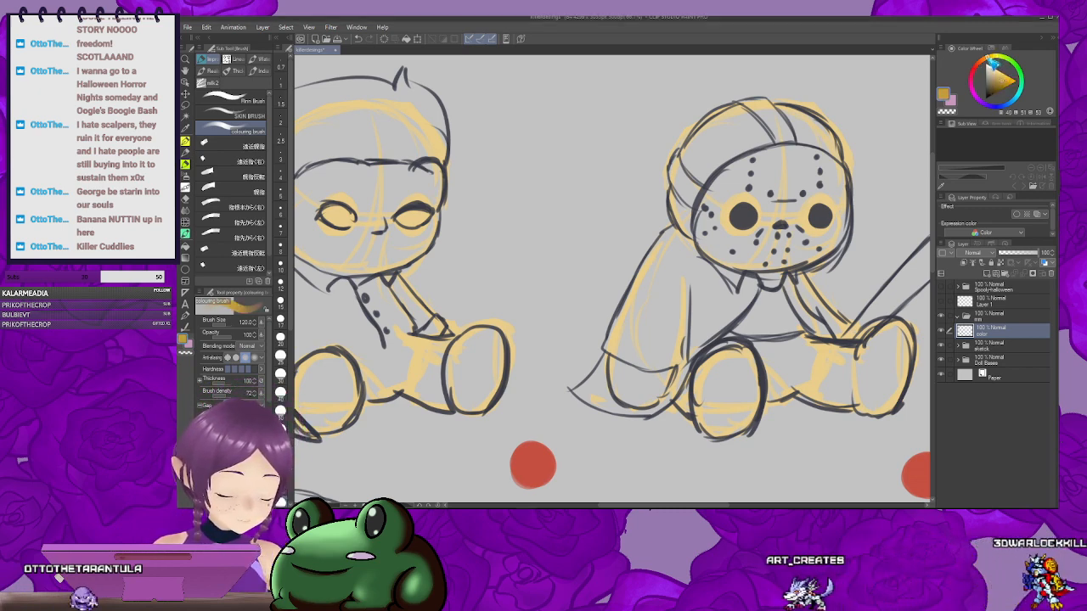
left_click(997, 78)
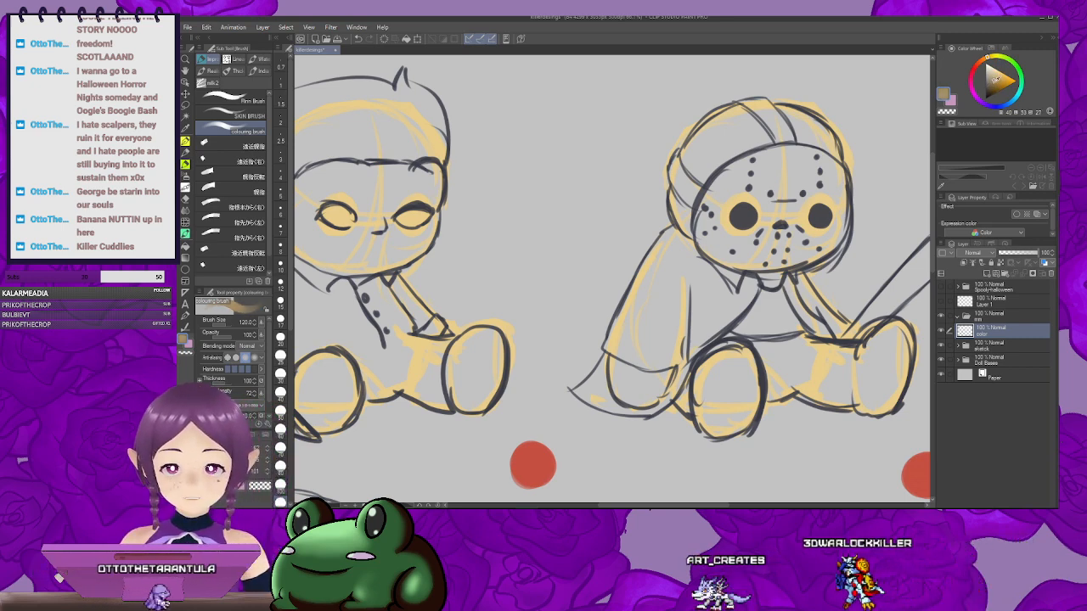
left_click(996, 82)
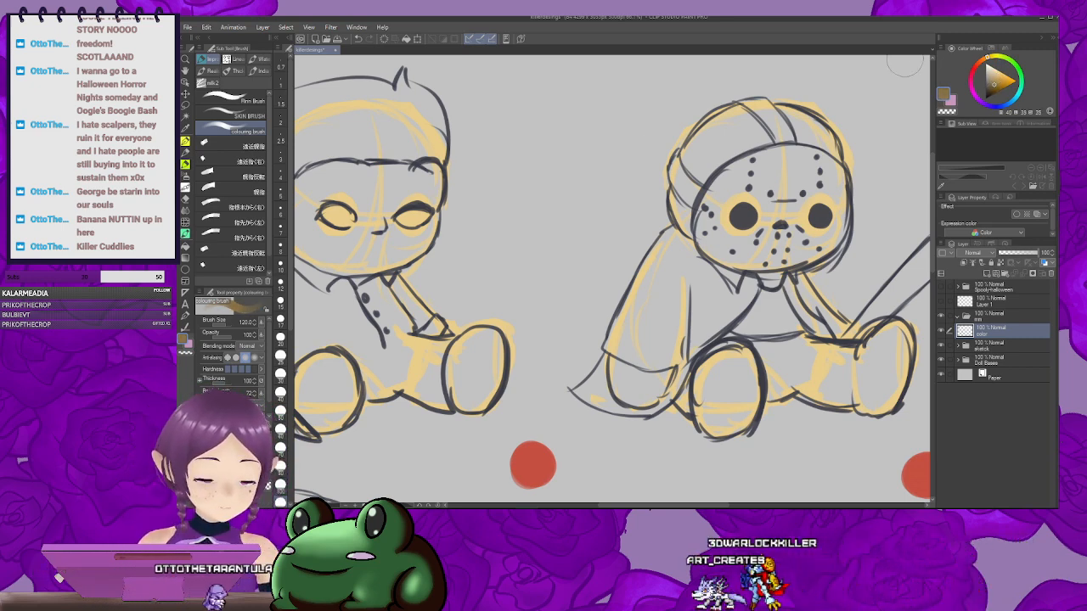
left_click_drag(601, 98, 609, 104)
key("ctrl+z")
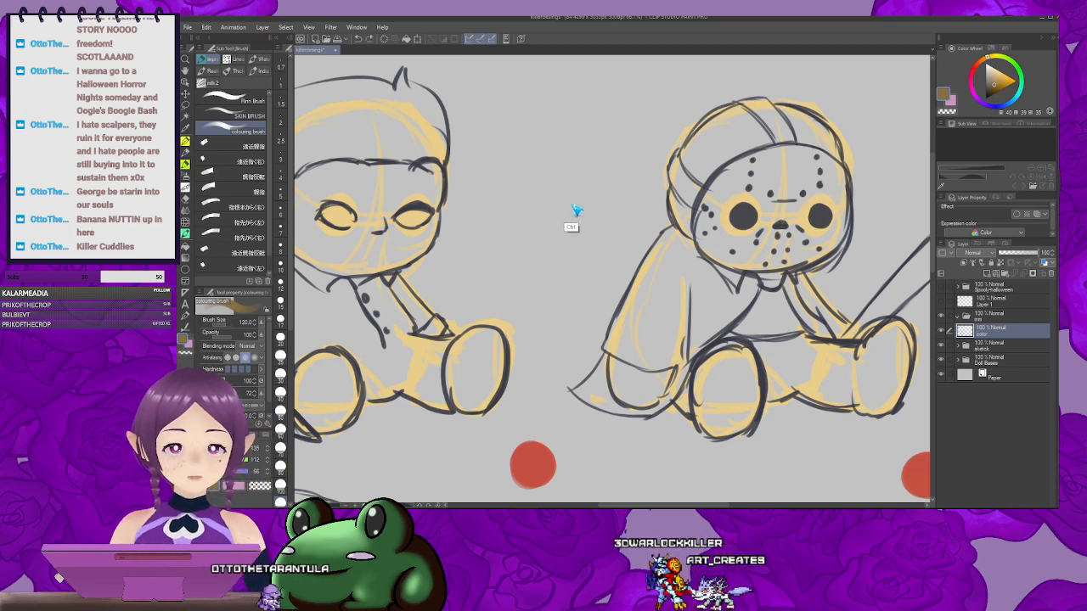
left_click_drag(529, 192, 533, 197)
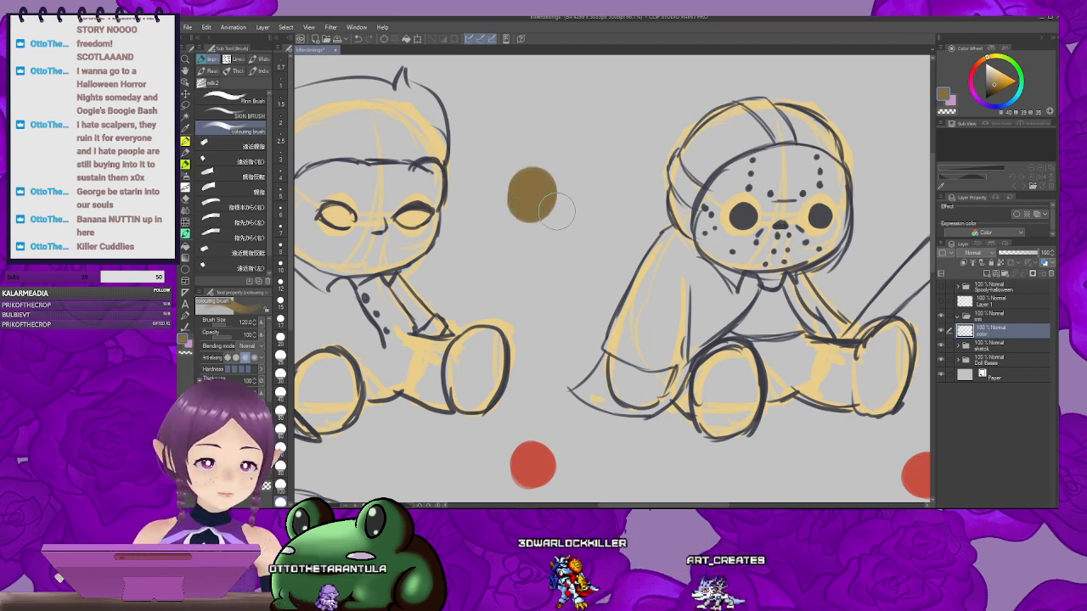
Step: Paint a dark brown swatch above the olive-brown one and a near-black swatch beside it
left_click(988, 92)
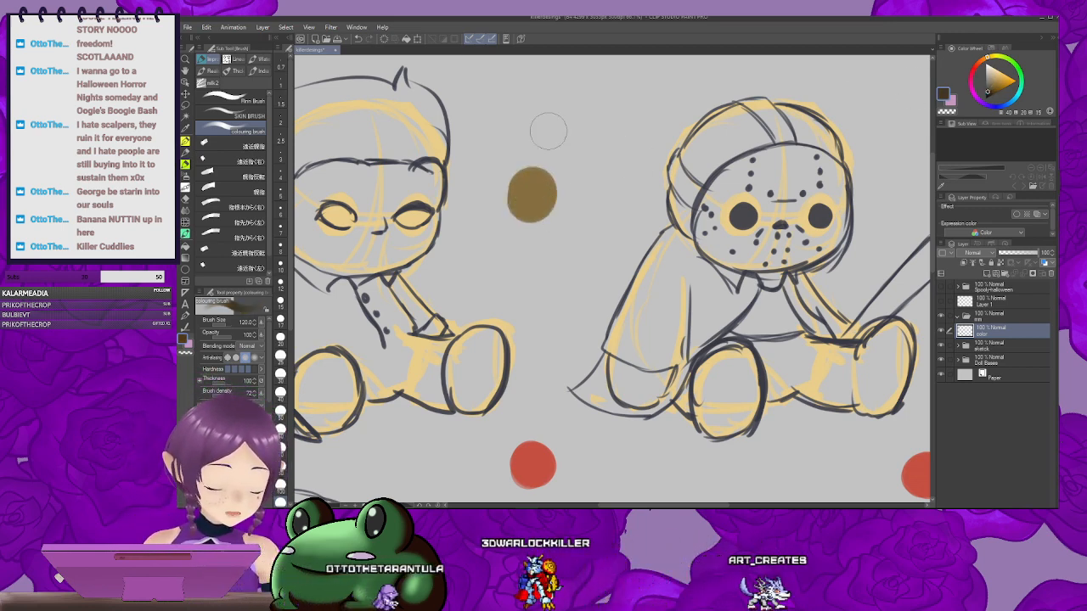
left_click_drag(529, 122, 533, 128)
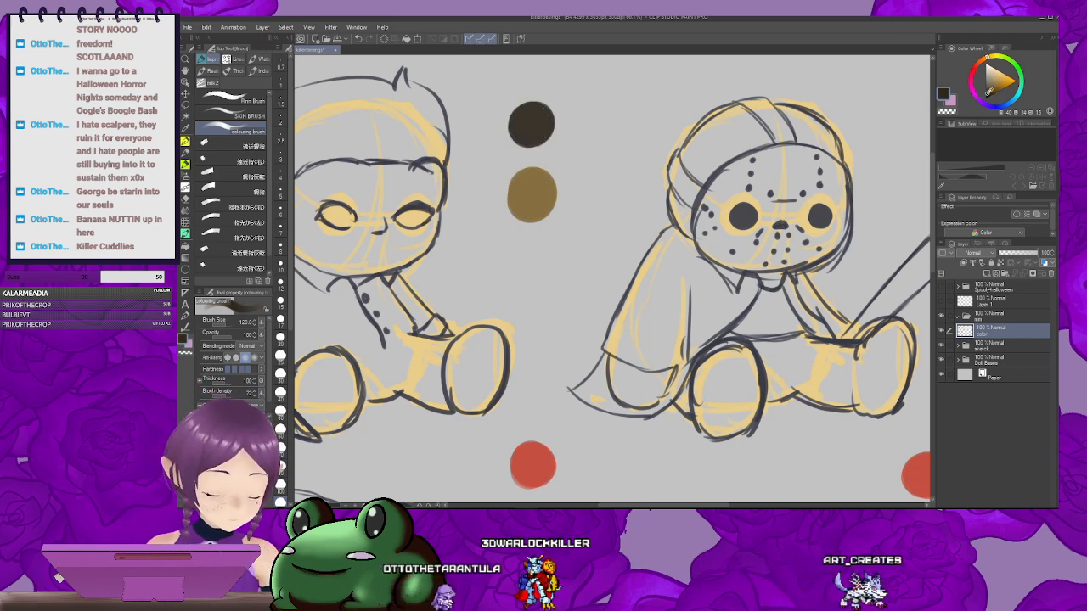
left_click(986, 94)
left_click_drag(588, 117, 591, 121)
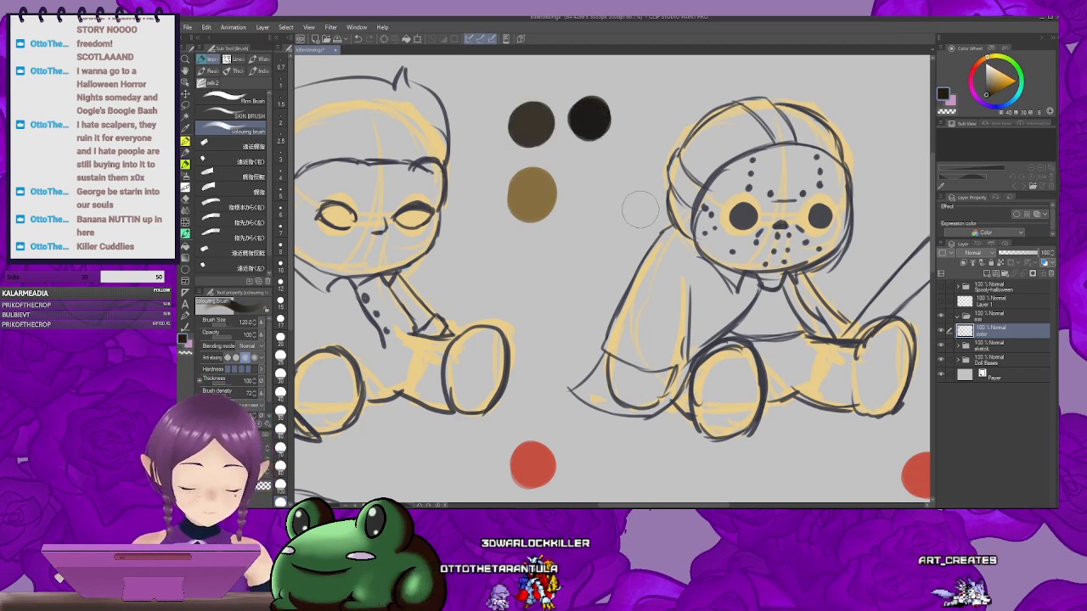
Step: Paint a pale beige swatch beside the olive-brown one and repaint it in a lighter cream
left_click(987, 74)
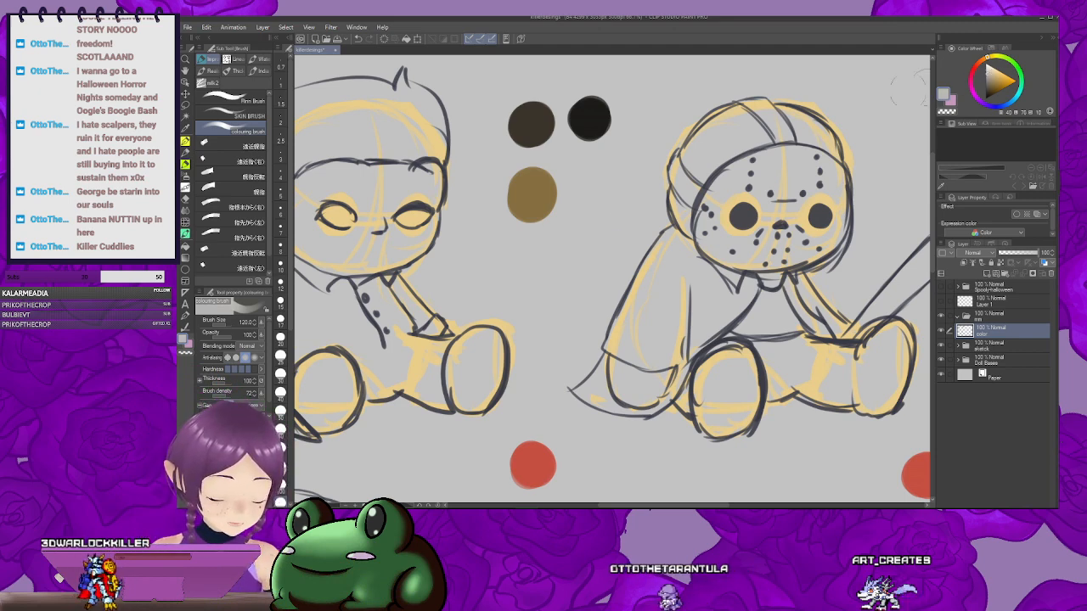
left_click_drag(587, 188, 591, 195)
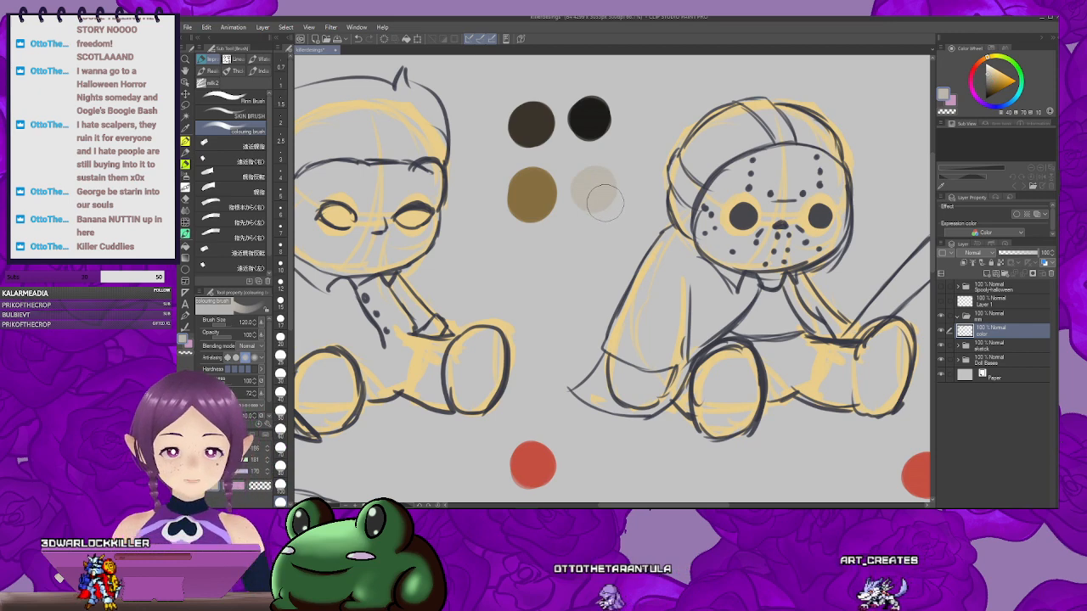
left_click_drag(596, 189, 571, 183)
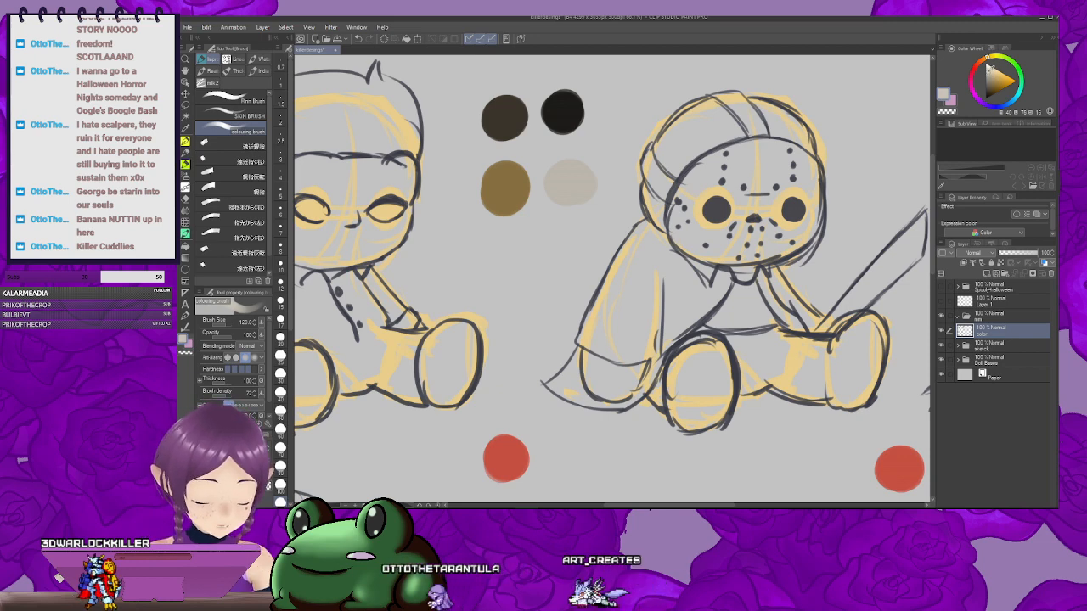
left_click_drag(568, 177, 572, 182)
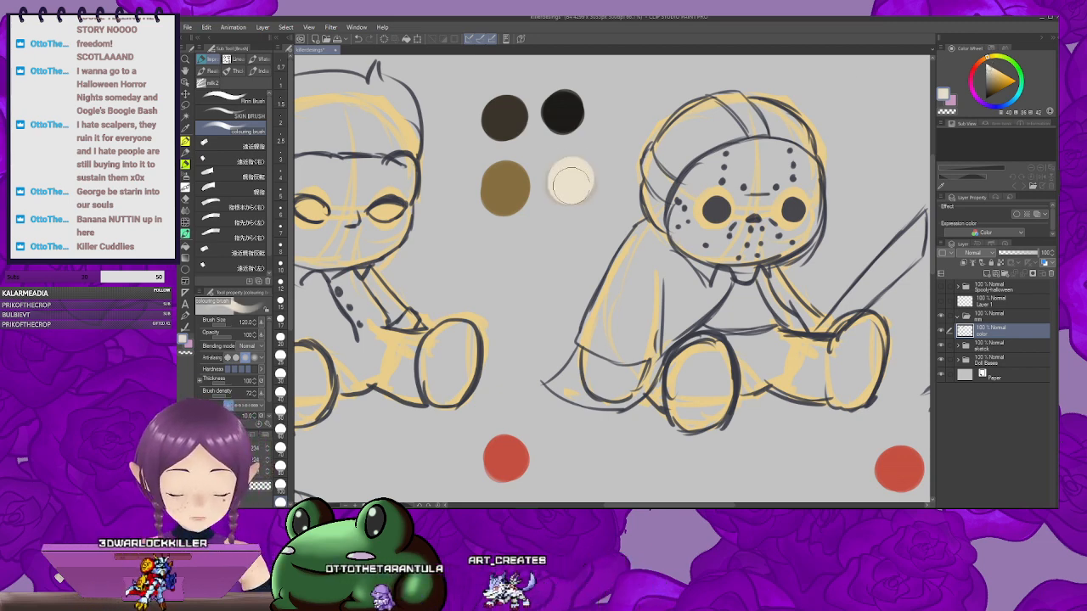
Step: Paint a dark slate swatch and a muted brownish-red swatch side by side beneath the olive-brown and cream ones
mouse_move(552, 222)
left_mouse_down()
mouse_move(596, 196)
mouse_move(569, 190)
left_mouse_up()
scroll(569, 219, "down", 1)
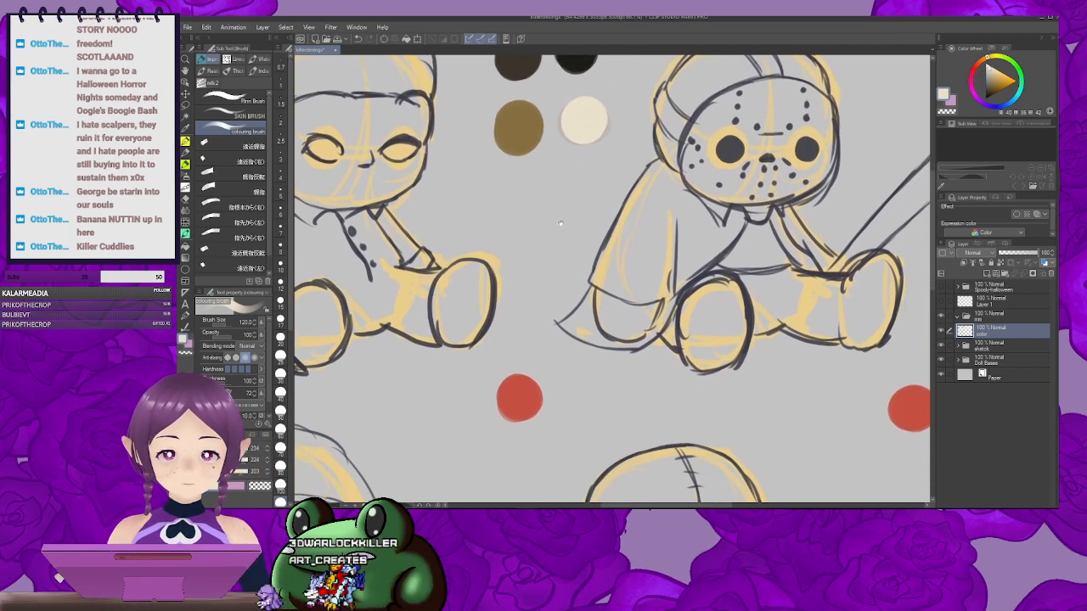
left_click_drag(573, 218, 551, 272)
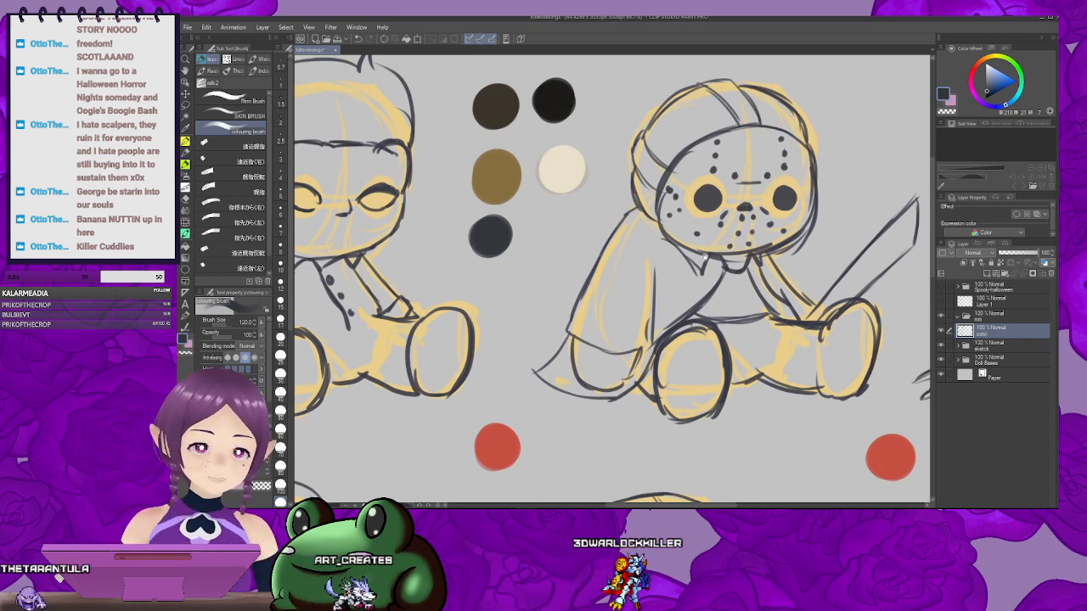
left_click_drag(691, 268, 596, 263)
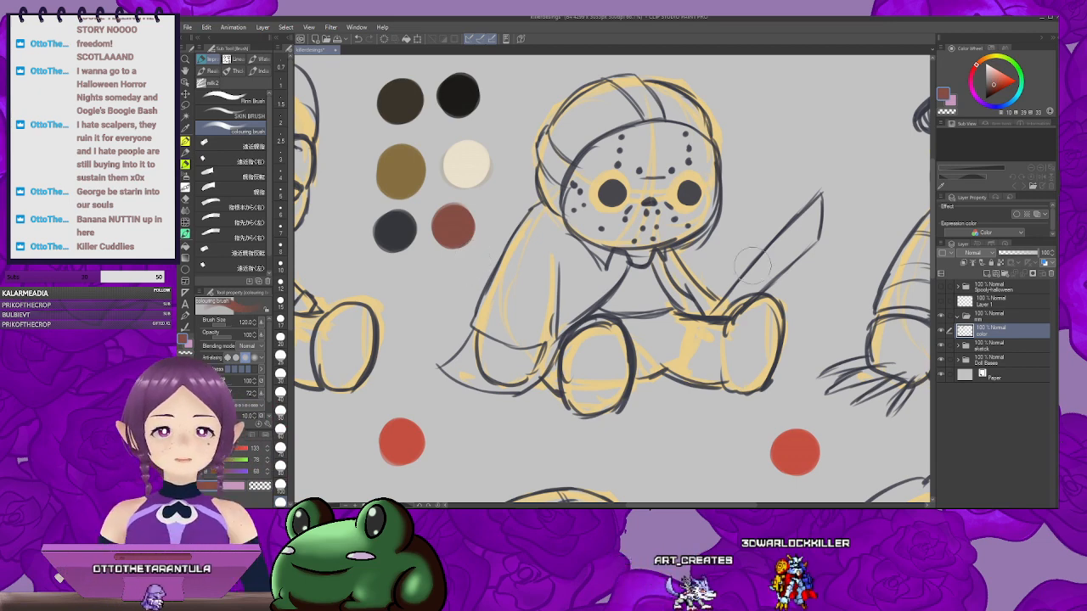
Step: Paint a brick-red swatch beside the hat-wearing doll's head and a dark grey-brown swatch to its left
left_click_drag(804, 274, 695, 279)
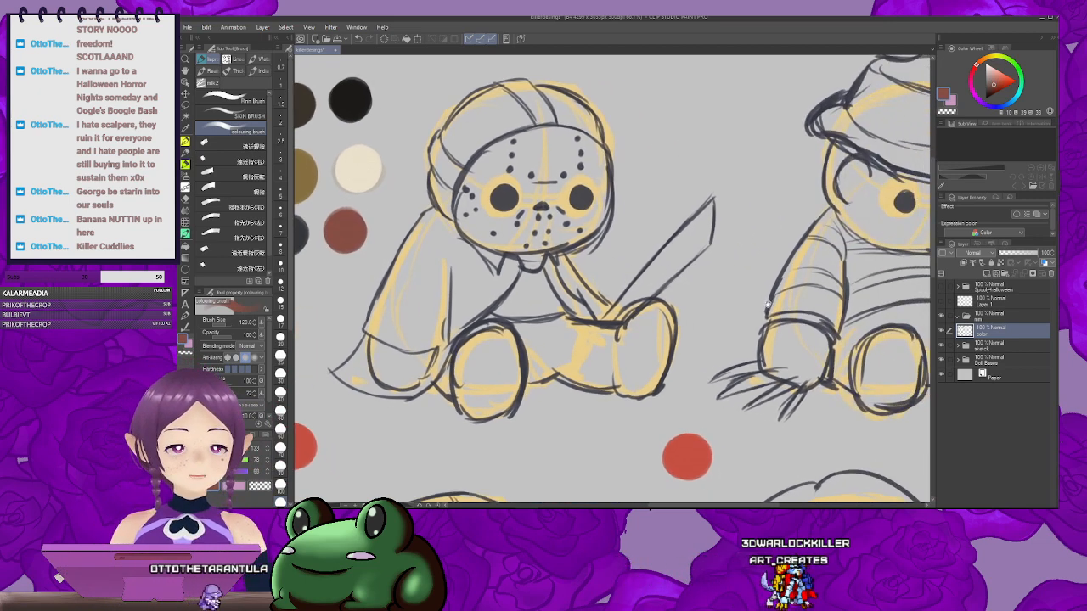
left_click_drag(768, 304, 671, 316)
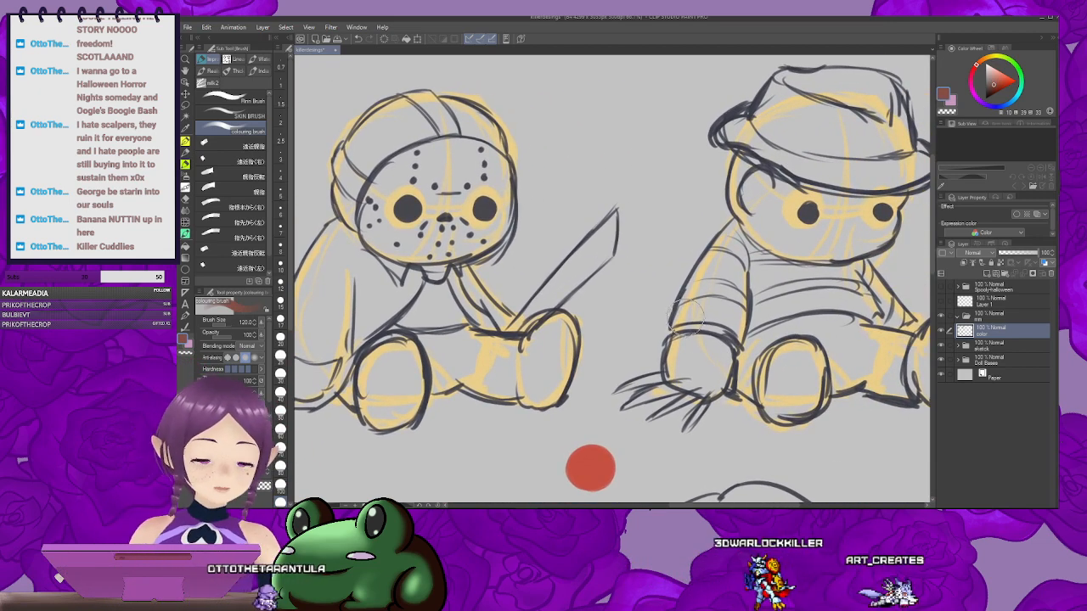
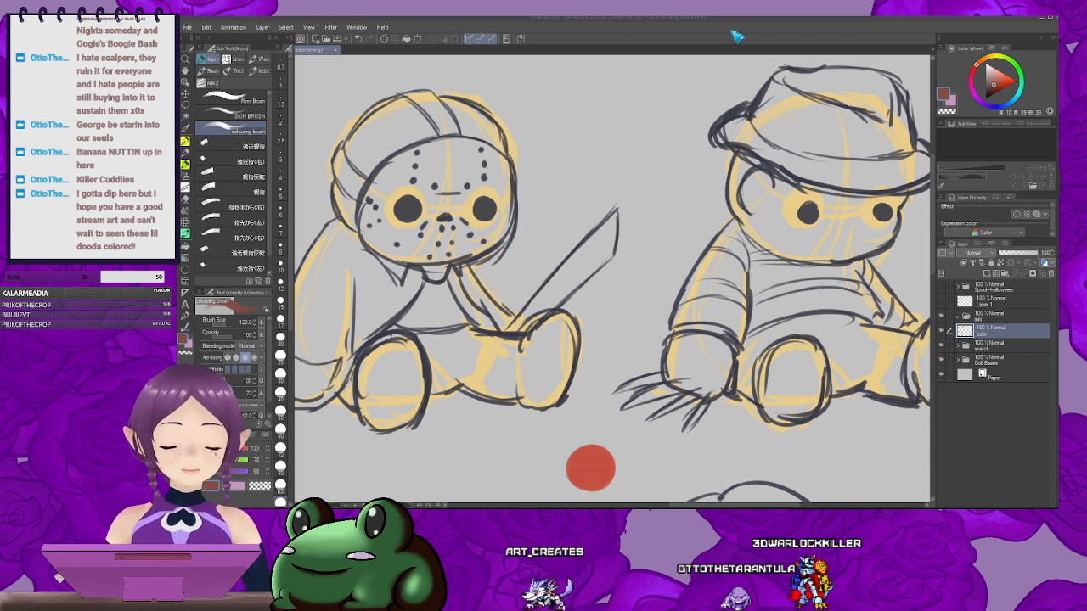
left_click(1005, 82)
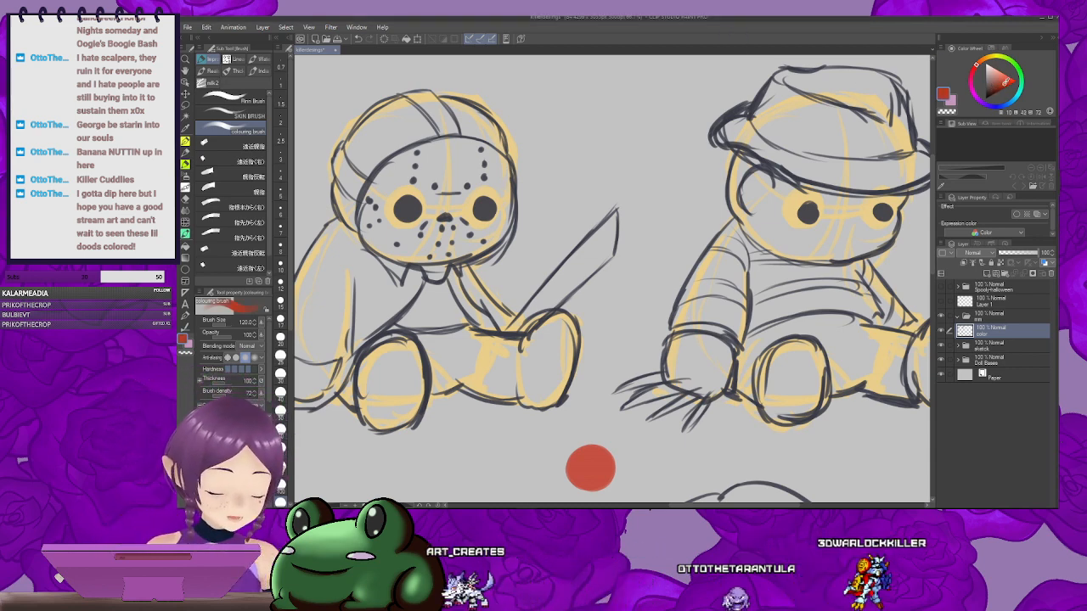
left_click(677, 188)
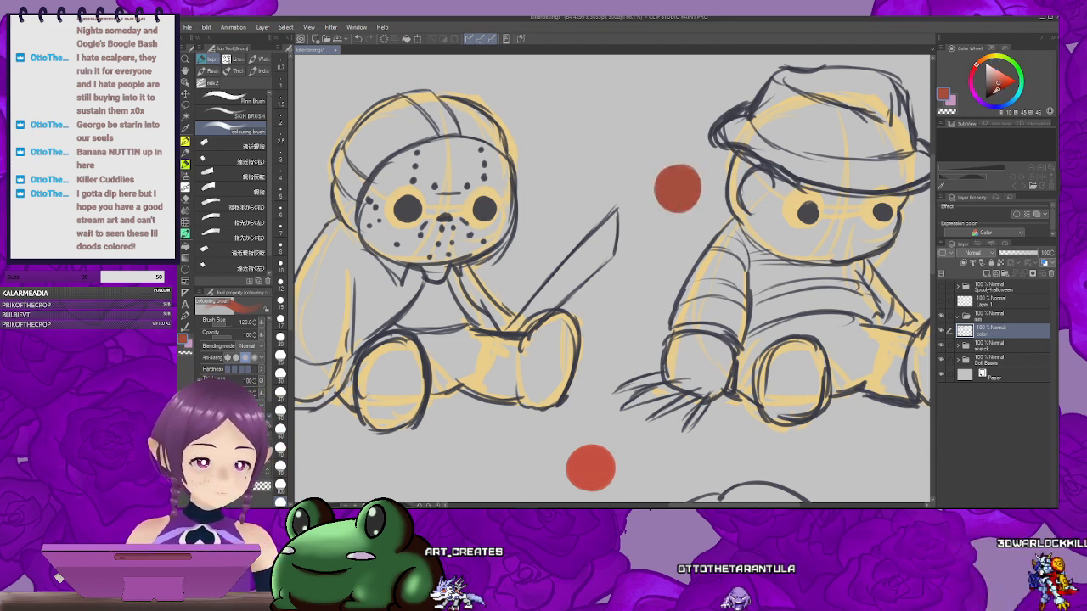
left_click(989, 83)
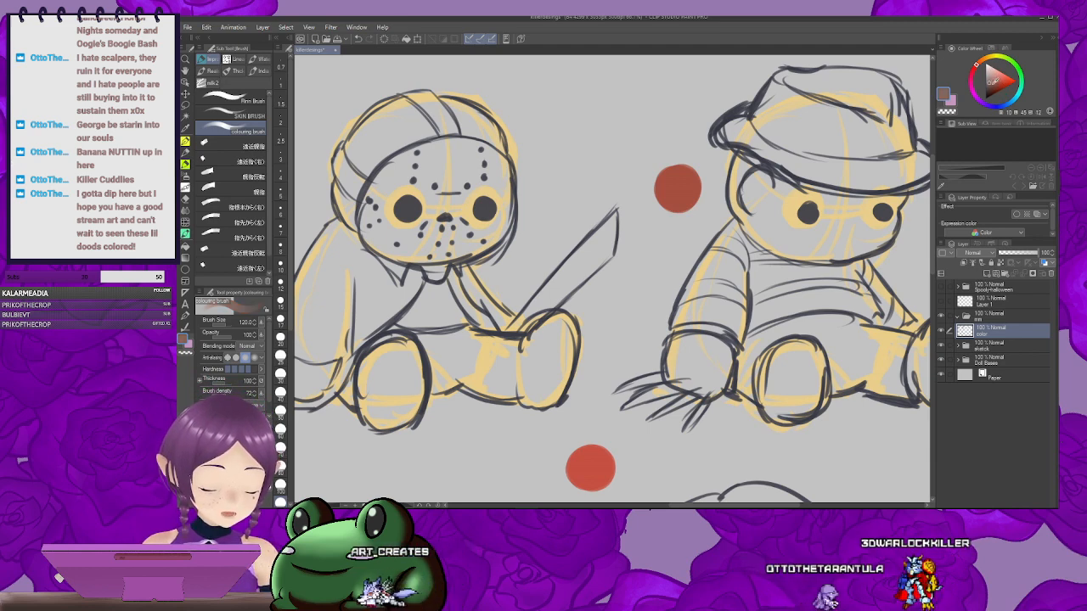
left_click(614, 174)
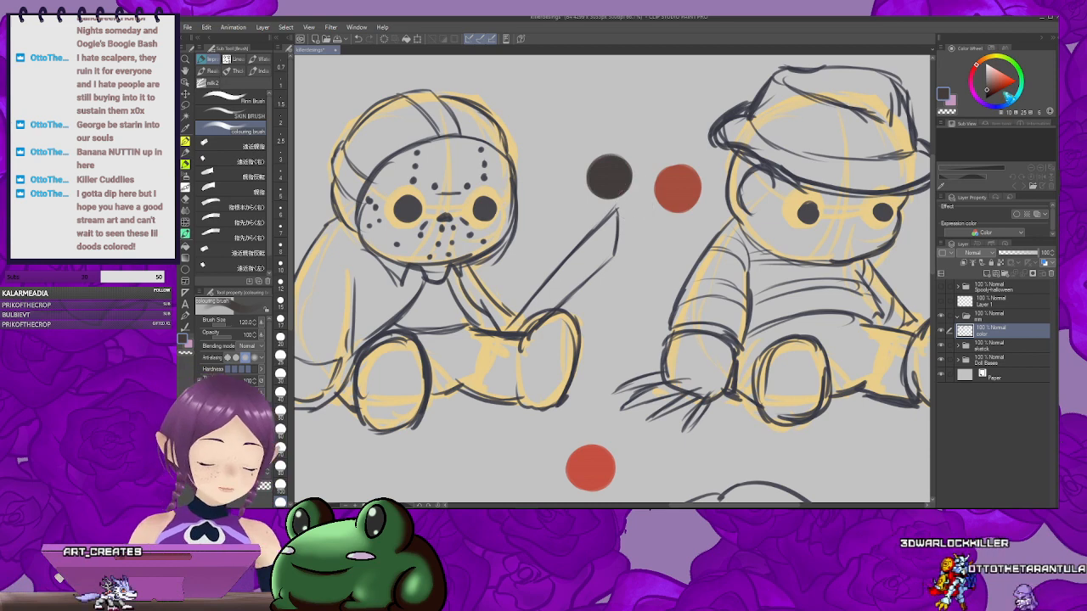
Step: Choose a dark orange-brown and paint a swatch above and left of the dark grey-brown one
left_click(990, 89)
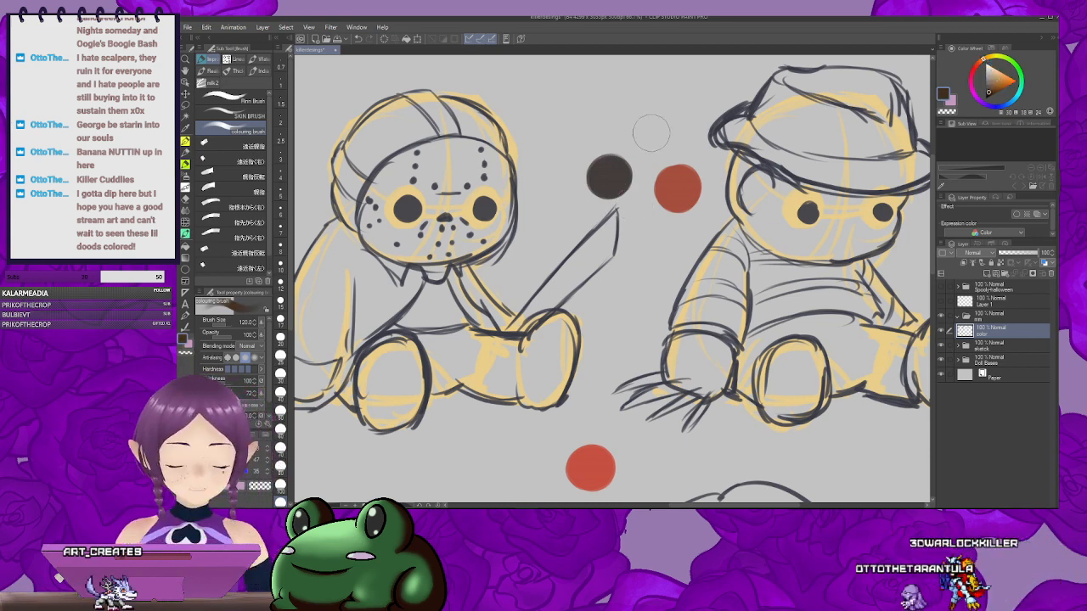
left_click_drag(658, 123, 640, 153)
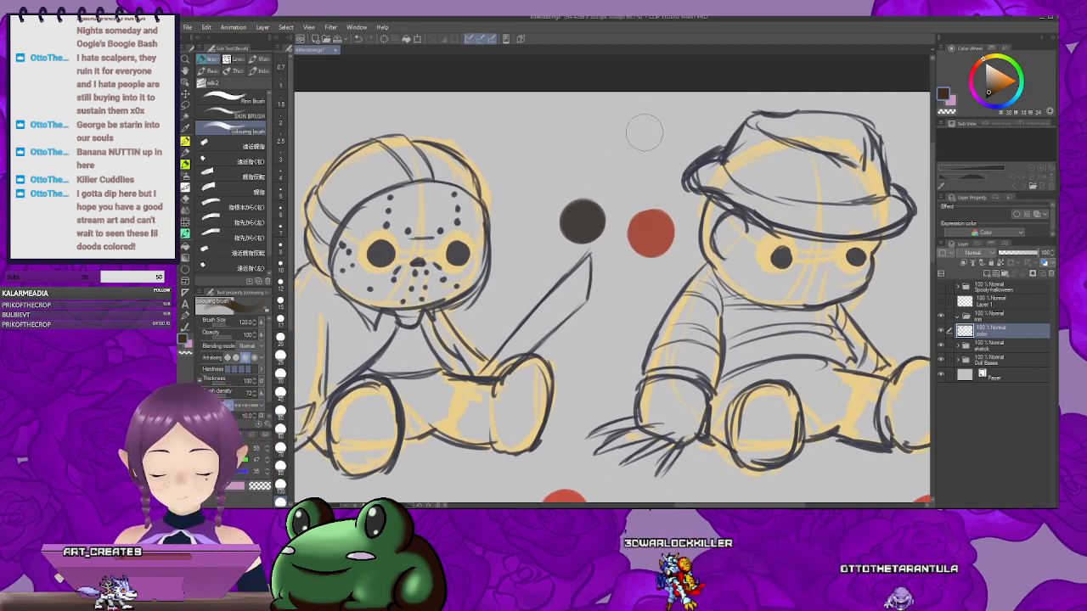
left_click_drag(636, 142, 653, 138)
left_click_drag(556, 153, 561, 153)
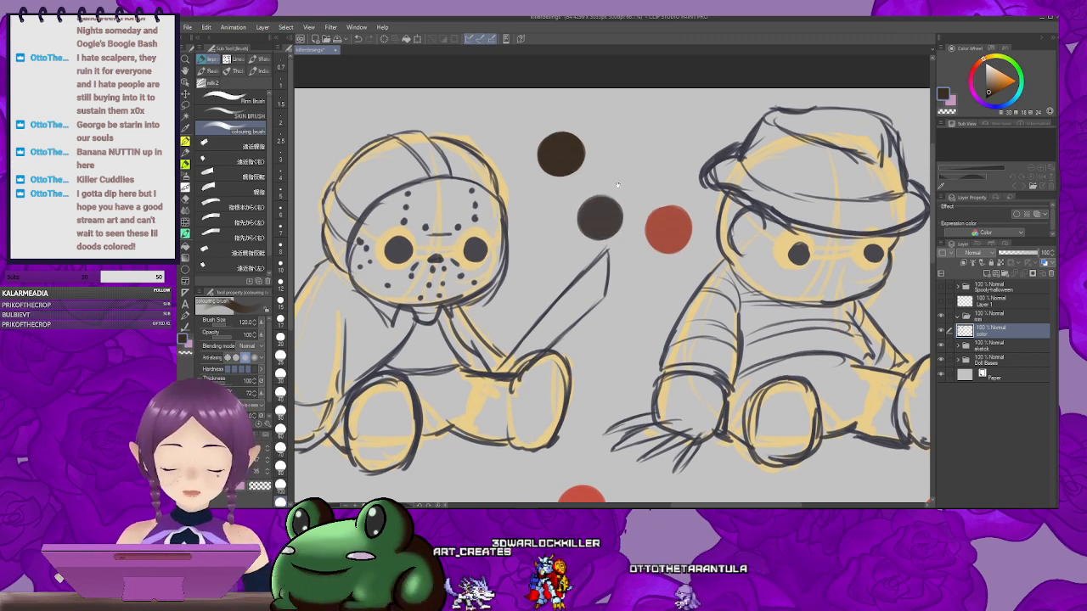
Step: Choose a near-white color and paint a swatch to the upper right of the dark brown one
left_click_drag(627, 176, 588, 152)
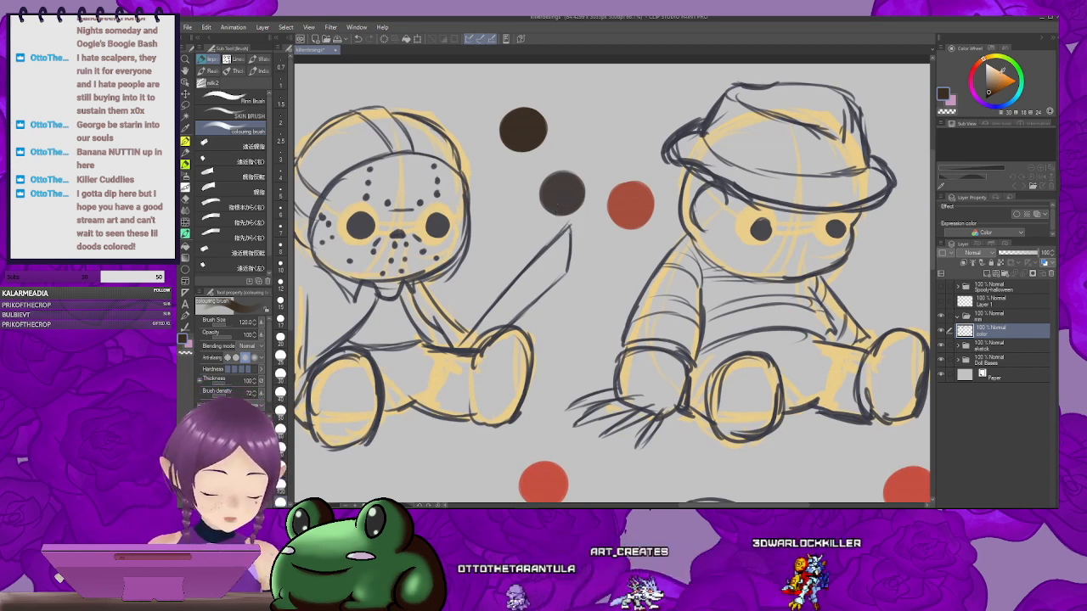
left_click(991, 70)
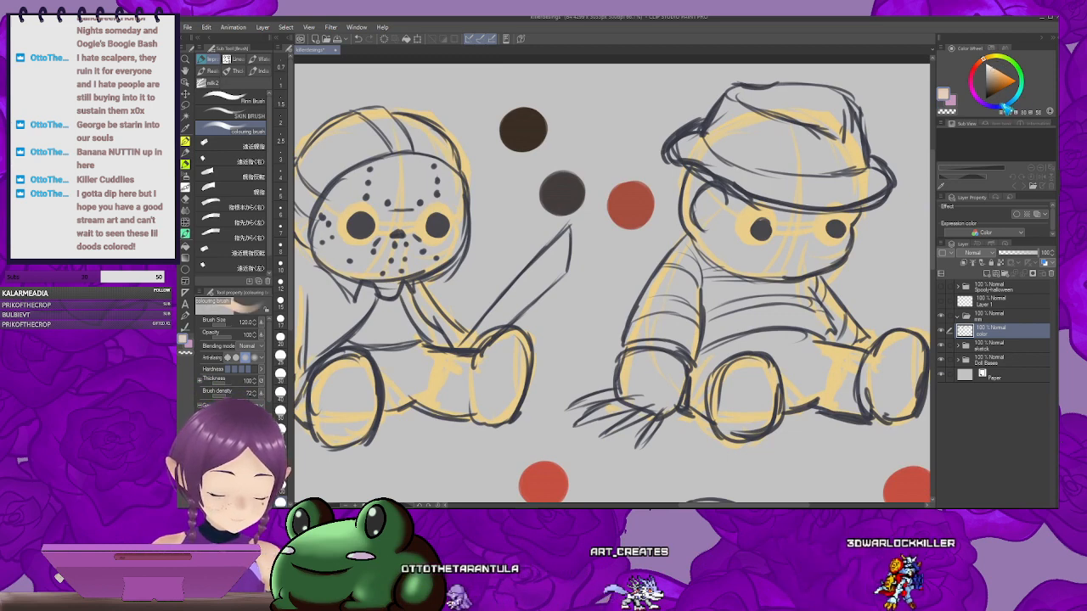
left_click(994, 107)
left_click(988, 65)
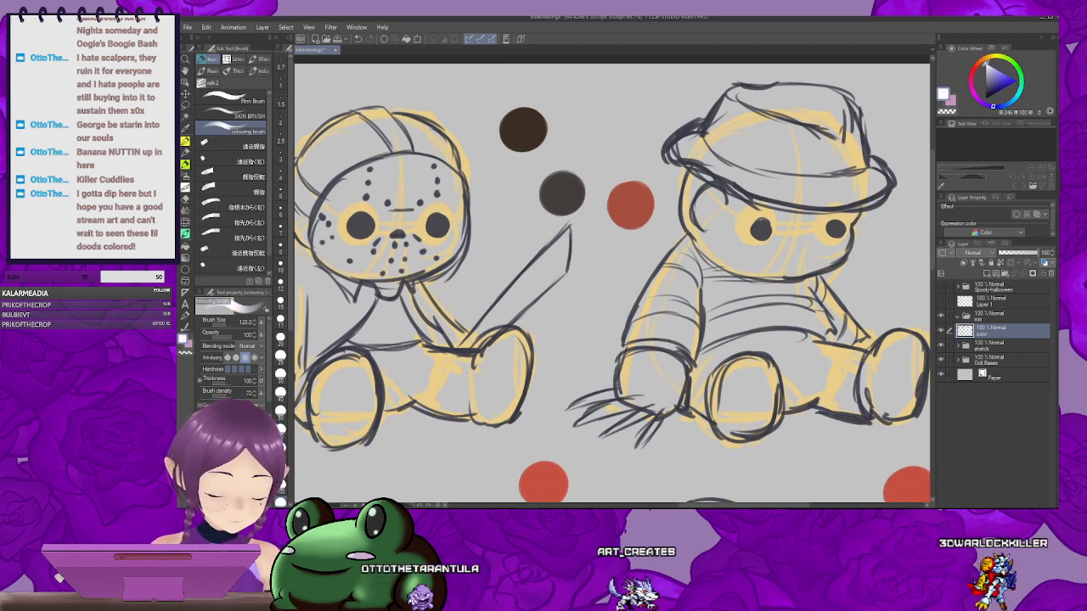
left_click(992, 69)
left_click(580, 99)
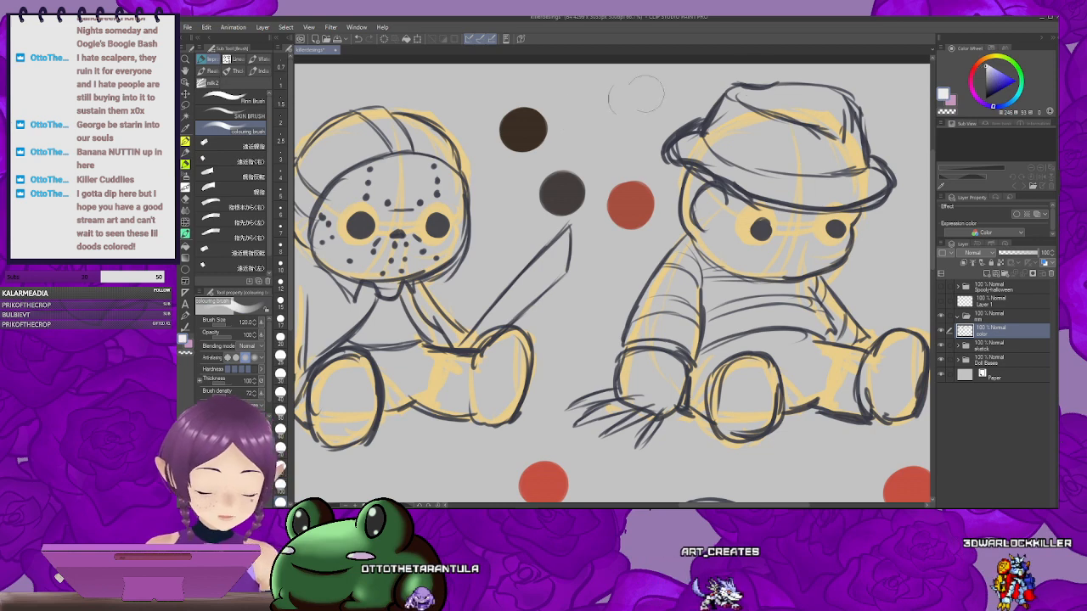
left_click(580, 103)
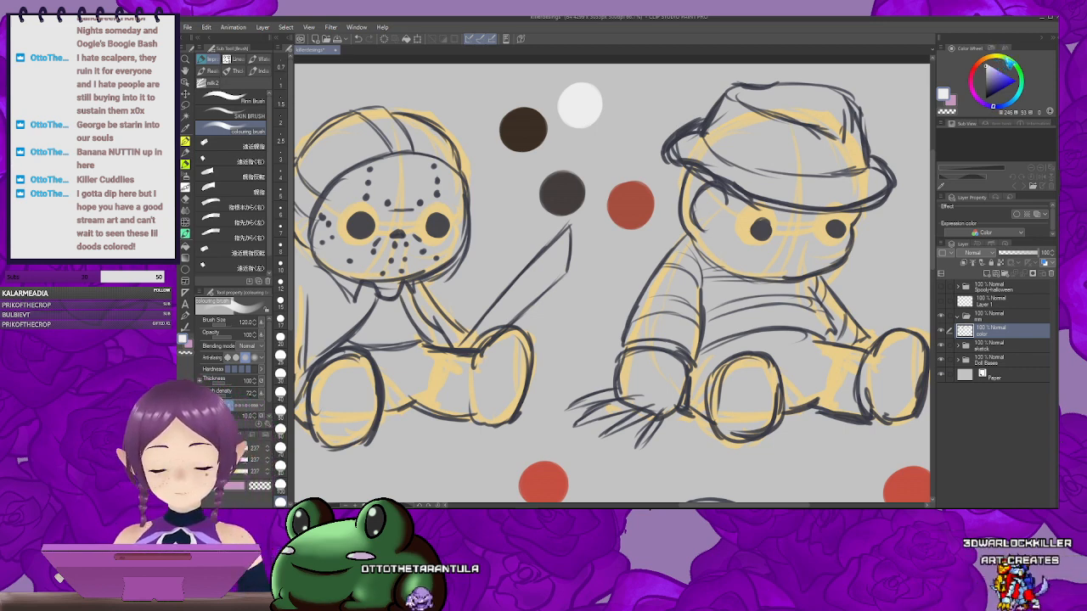
Step: Pick colors from the Cool Skin Tones Palette and paint a peach-orange swatch and a pale peach swatch beside the near-white one
left_click(1004, 49)
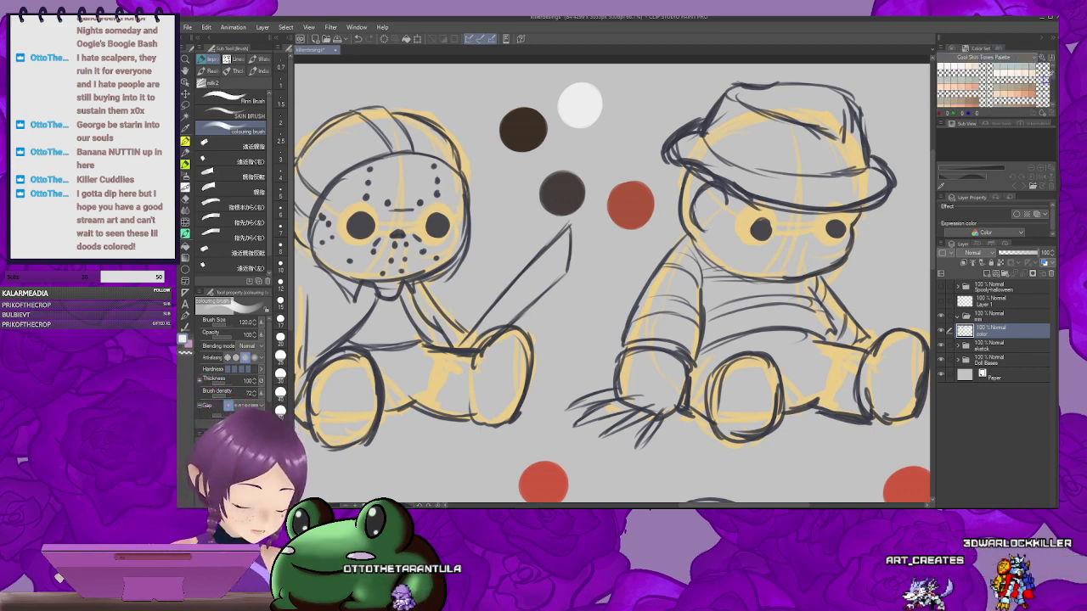
left_click(1028, 93)
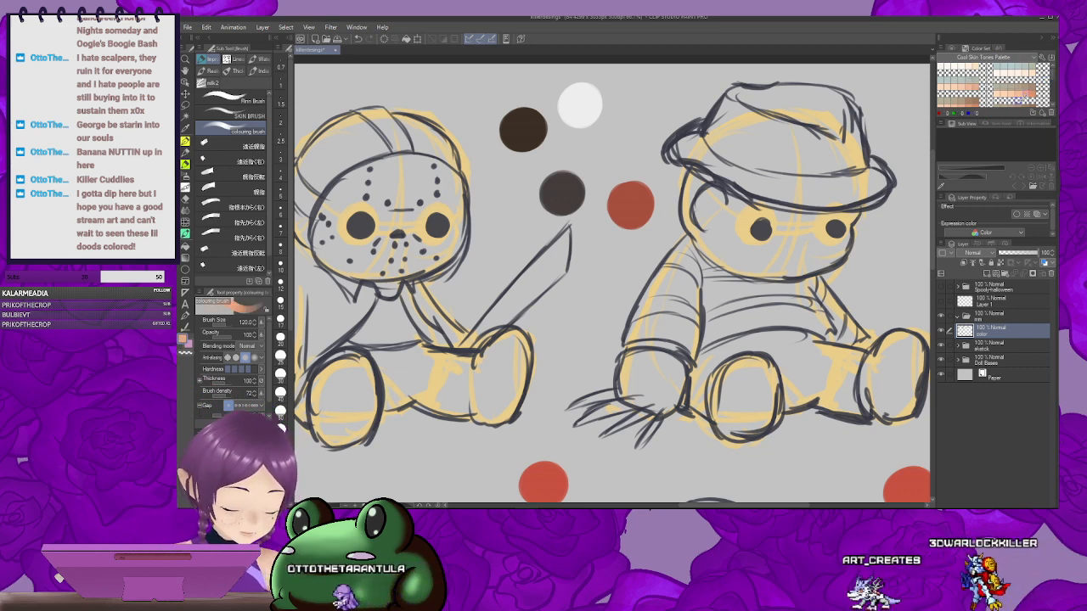
left_click(641, 98)
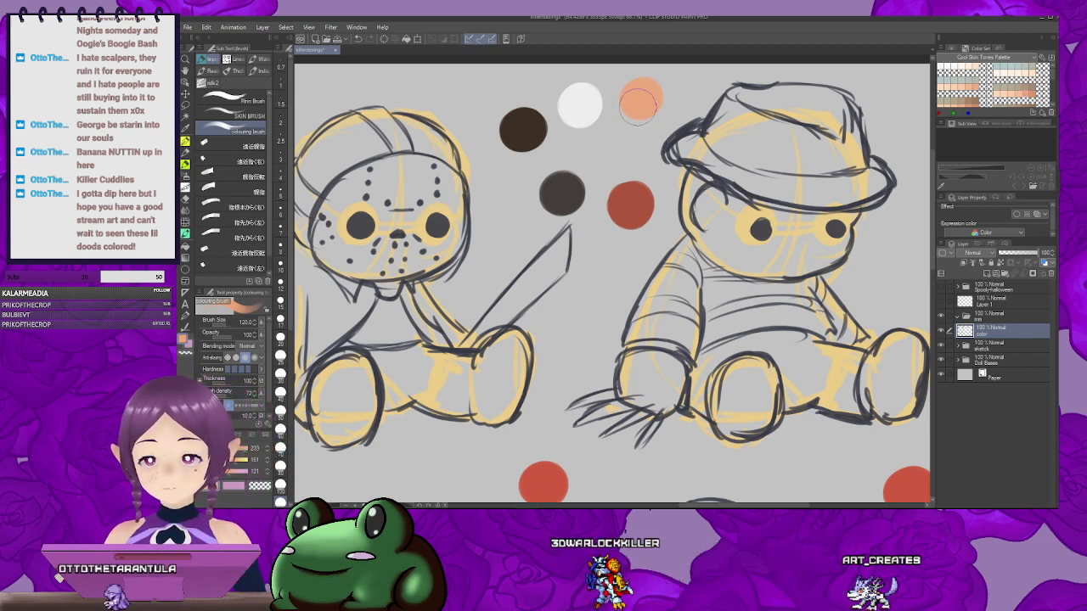
key("ctrl+z")
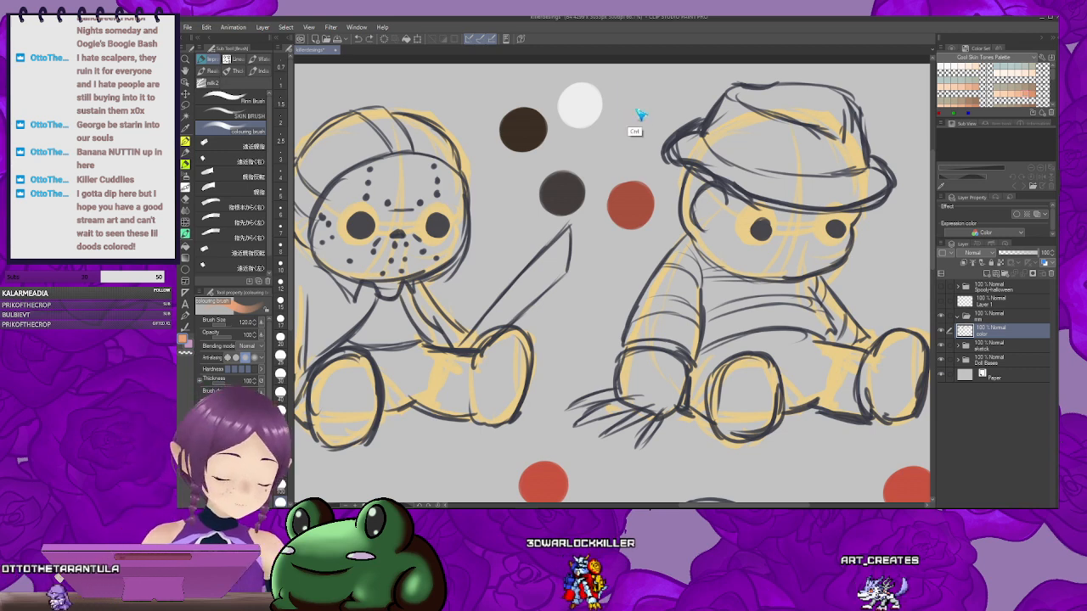
left_click_drag(647, 88, 642, 91)
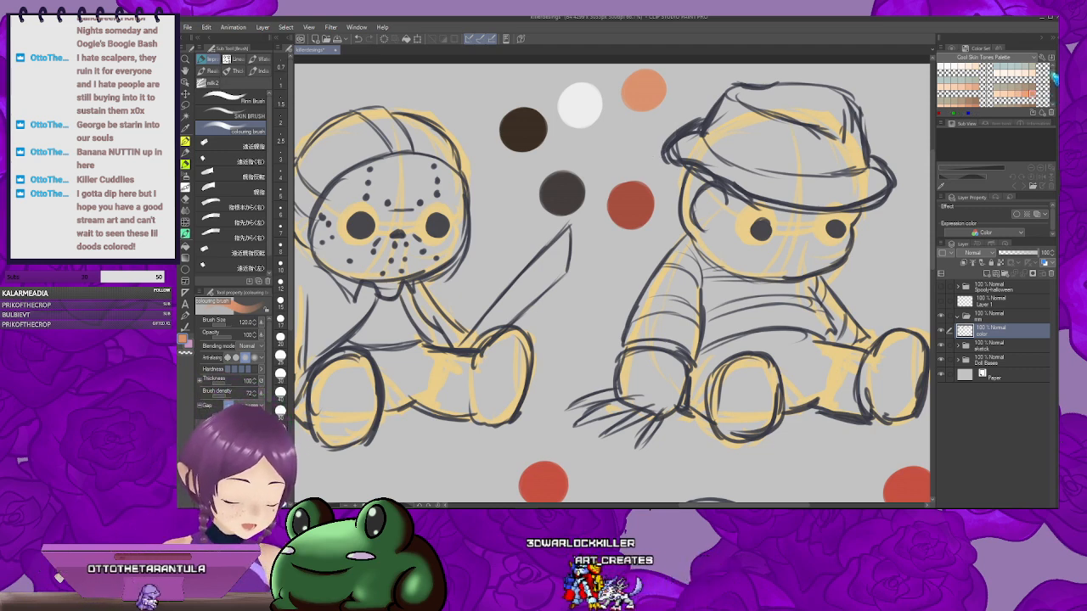
mouse_move(1054, 74)
left_mouse_down()
mouse_move(1055, 97)
mouse_move(1055, 75)
left_mouse_up()
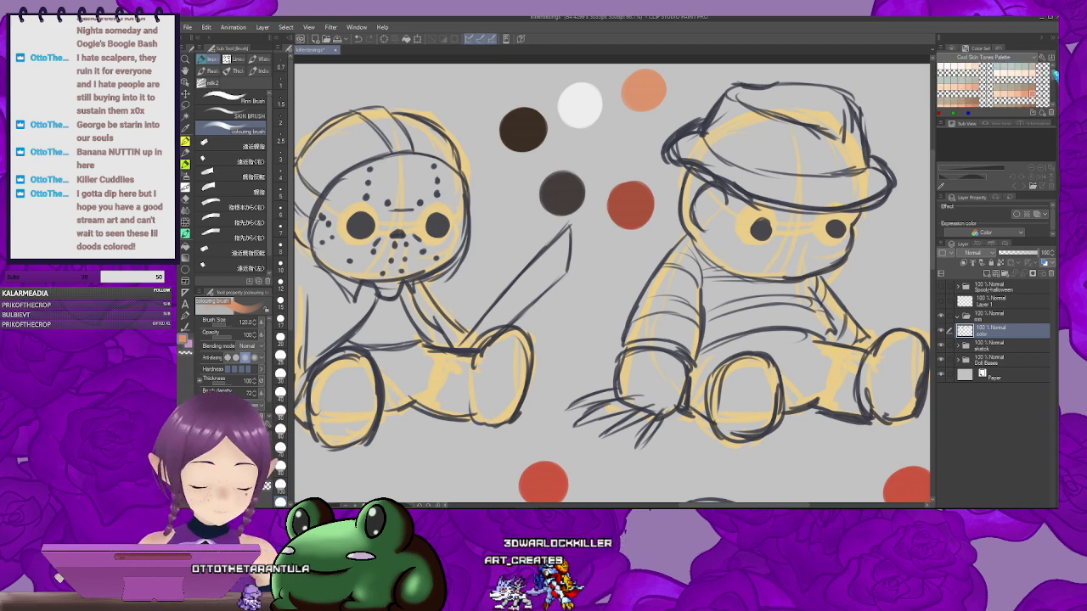
left_click(688, 88)
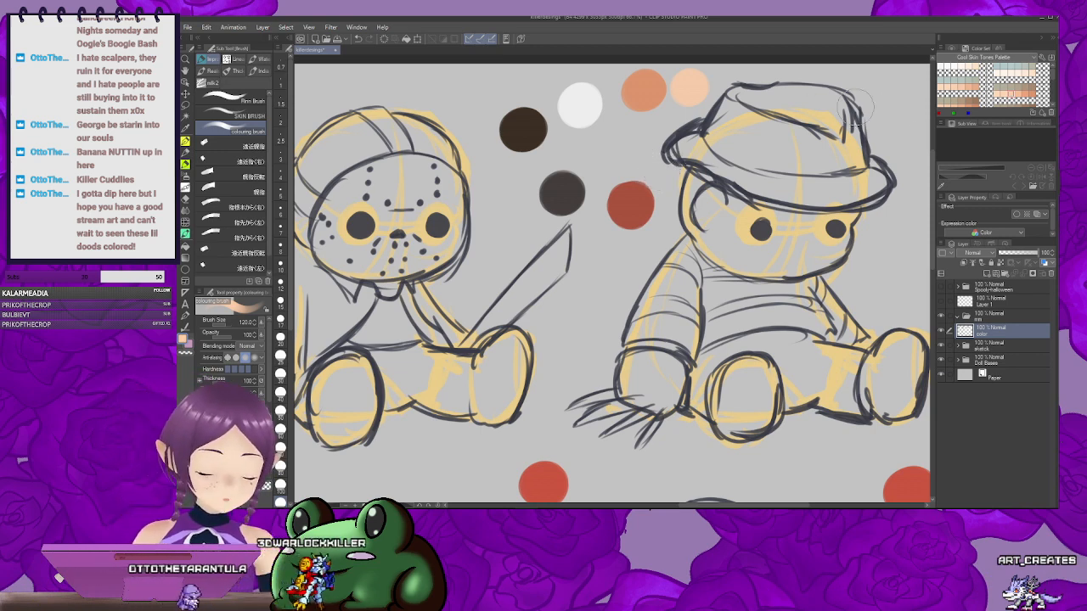
left_click(964, 51)
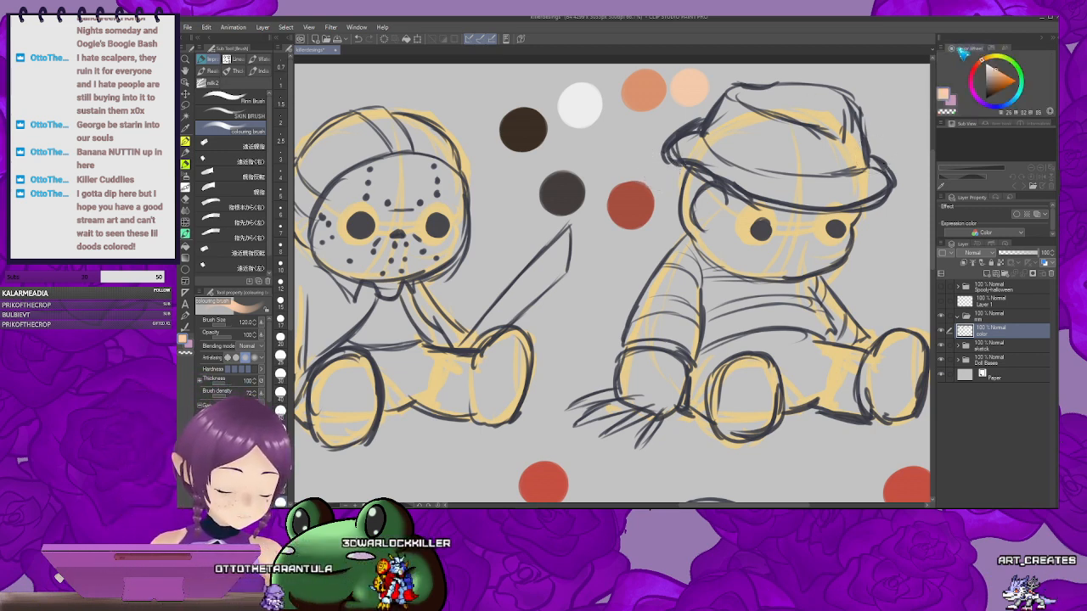
left_click(526, 128, "alt")
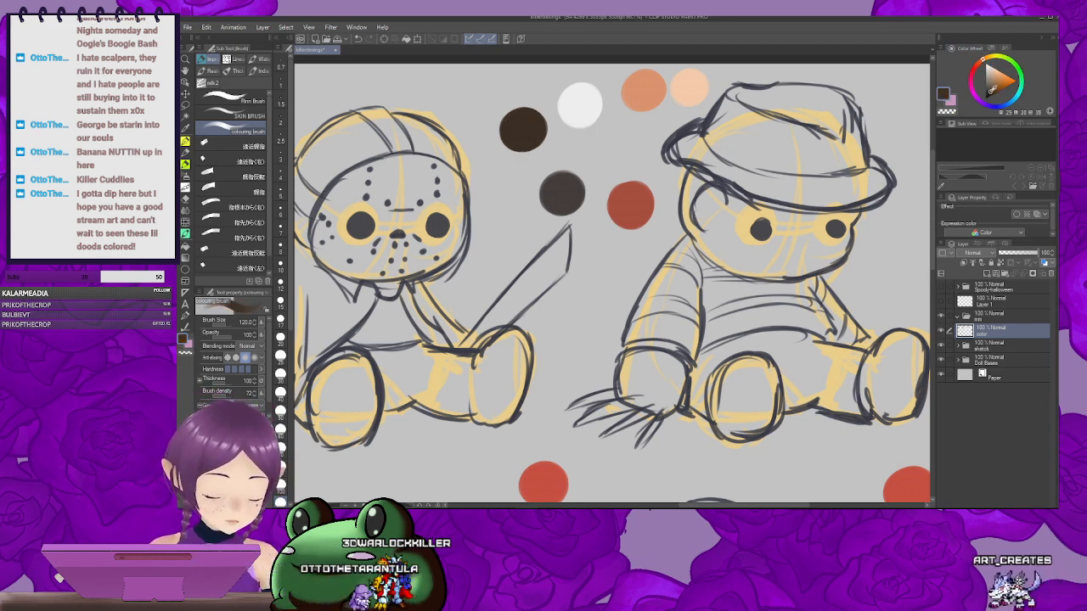
left_click(988, 95)
left_click_drag(577, 143, 596, 149)
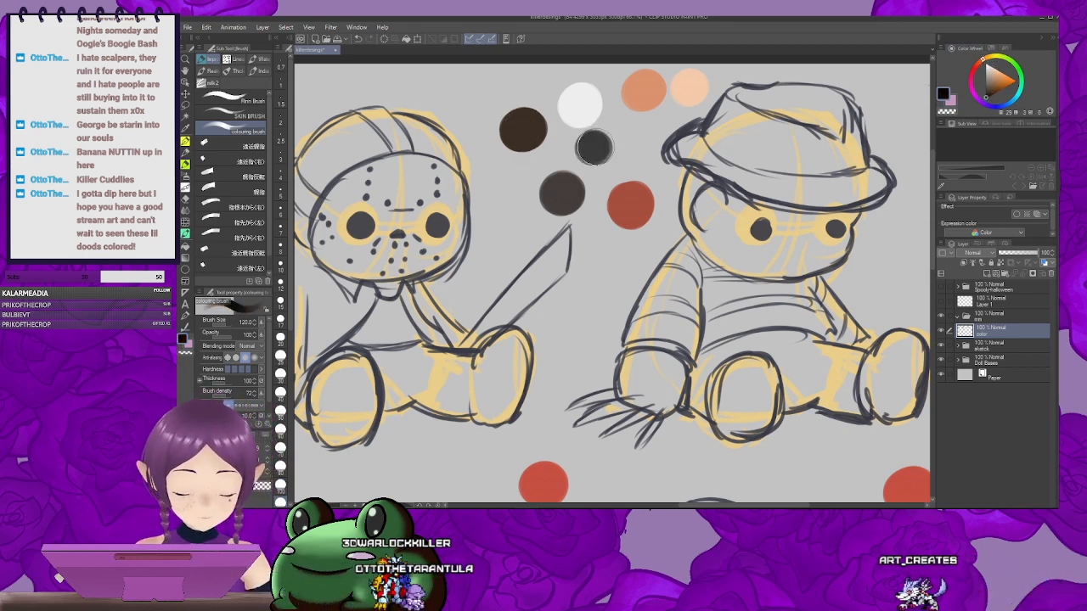
key("ctrl+z")
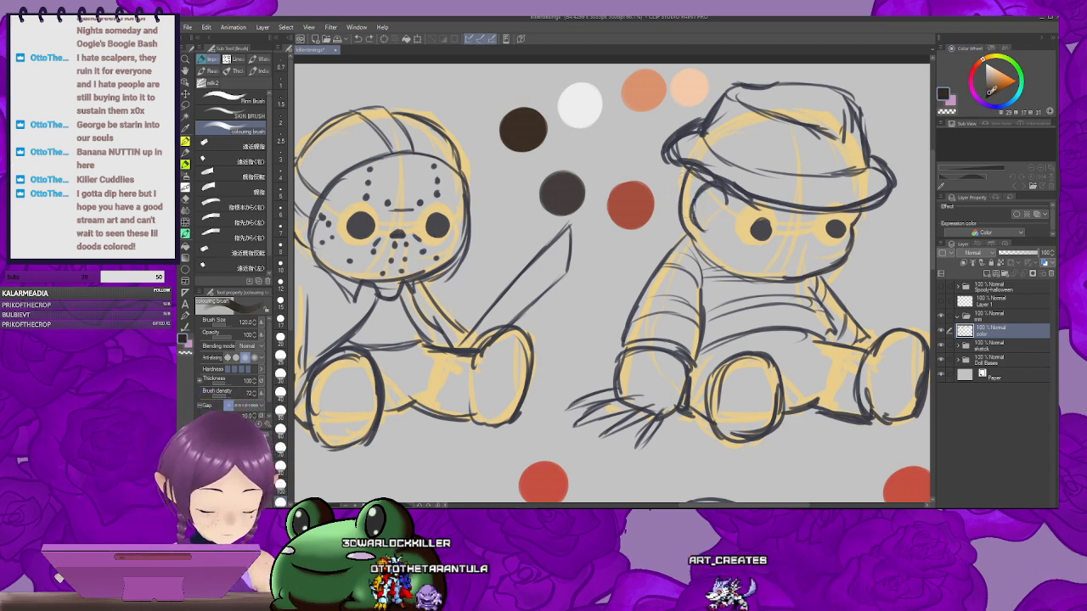
left_click_drag(592, 146, 602, 152)
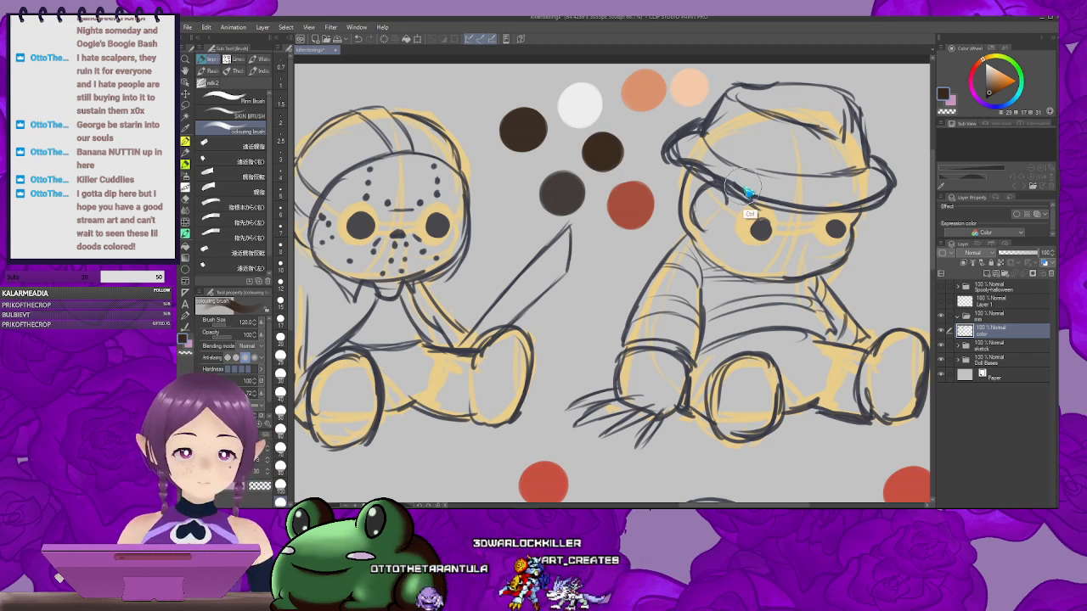
key("ctrl+z")
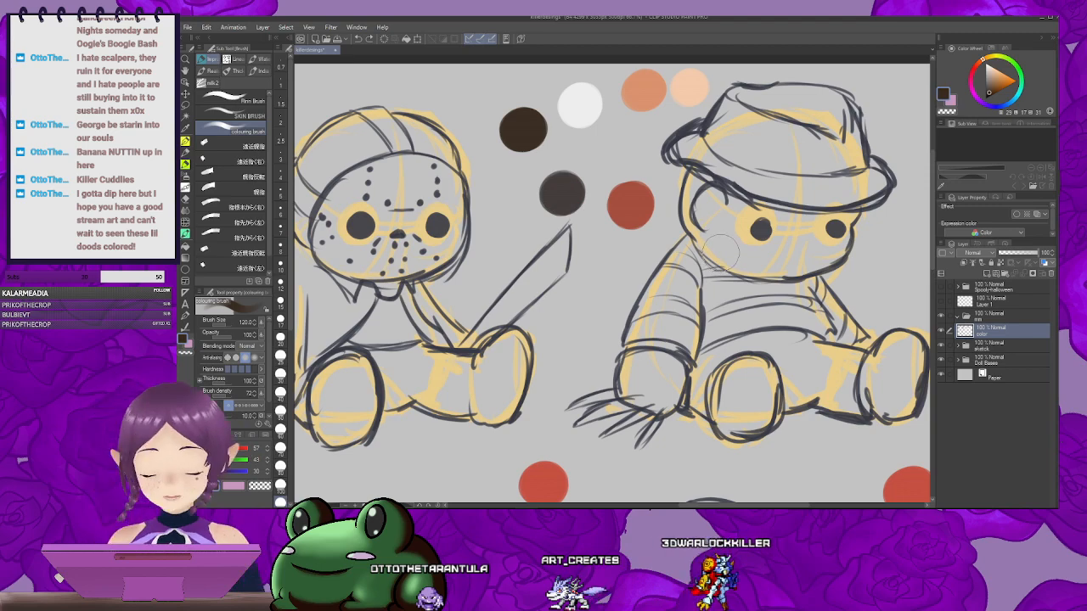
Step: Choose a dark blue-grey and paint a swatch beside the hooded ghost-faced doll's head, below the red swatch
left_click_drag(811, 333, 805, 124)
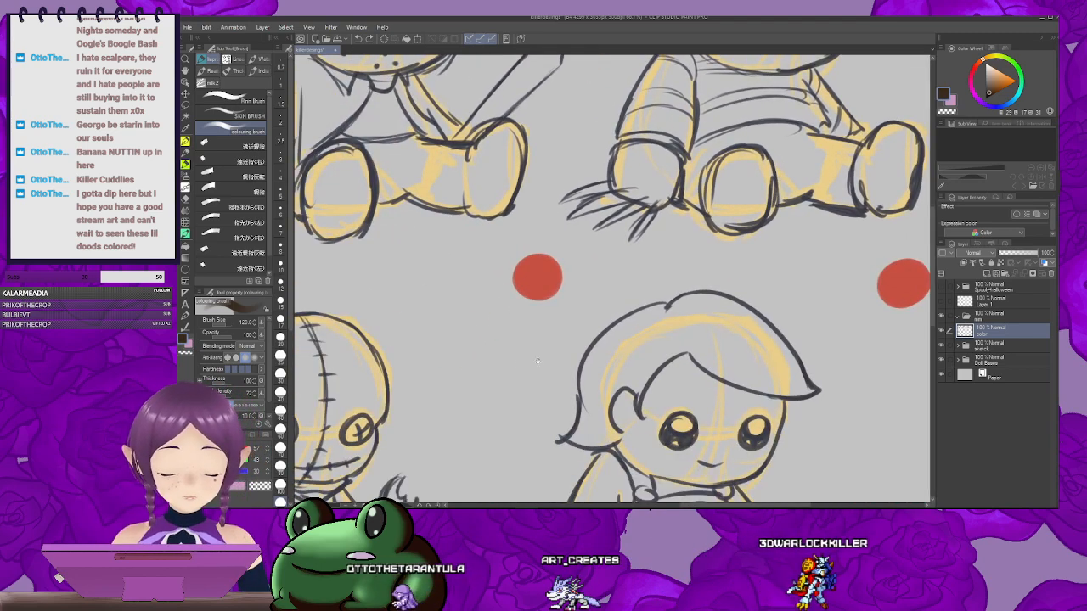
left_click_drag(538, 365, 914, 271)
left_click_drag(522, 336, 867, 272)
left_click(993, 106)
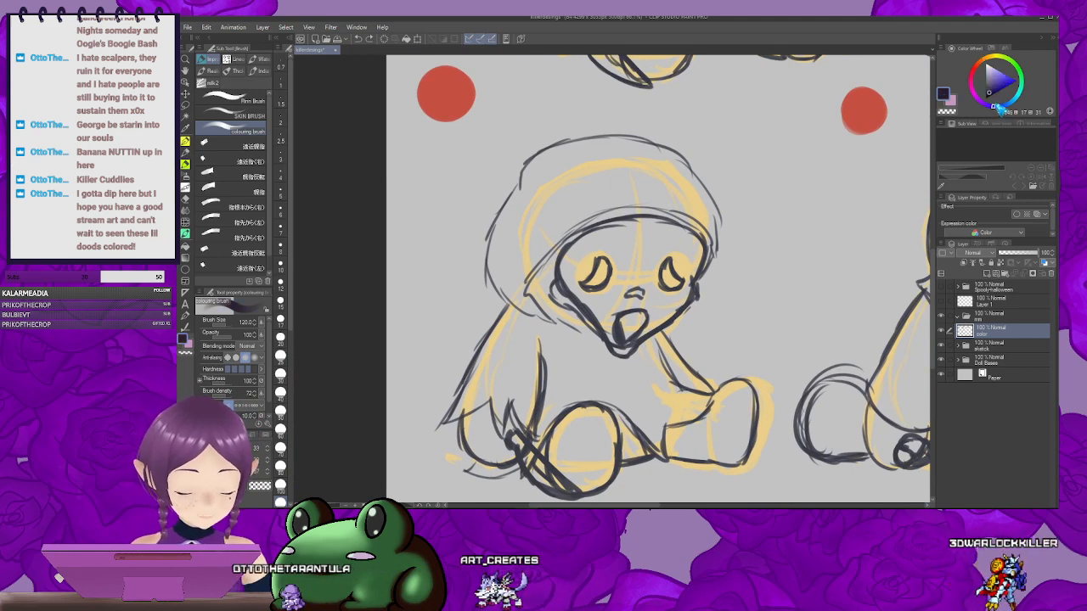
left_click(989, 91)
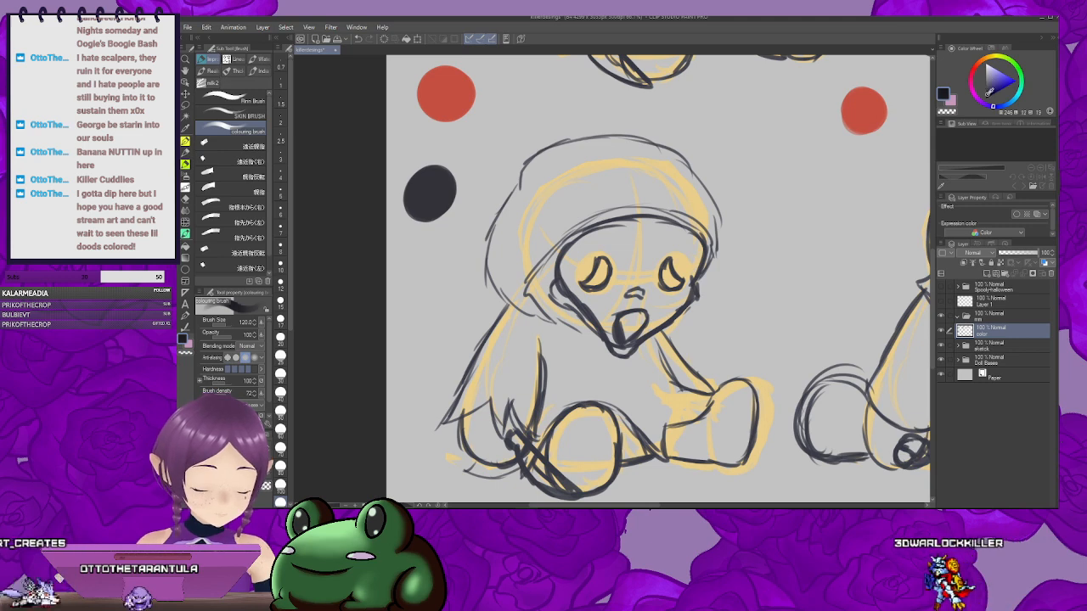
Step: Paint a near-black swatch beneath the dark blue-grey one, with a light grey and a near-white swatch under it
left_click(989, 93)
left_click_drag(406, 253, 433, 276)
key("ctrl+z")
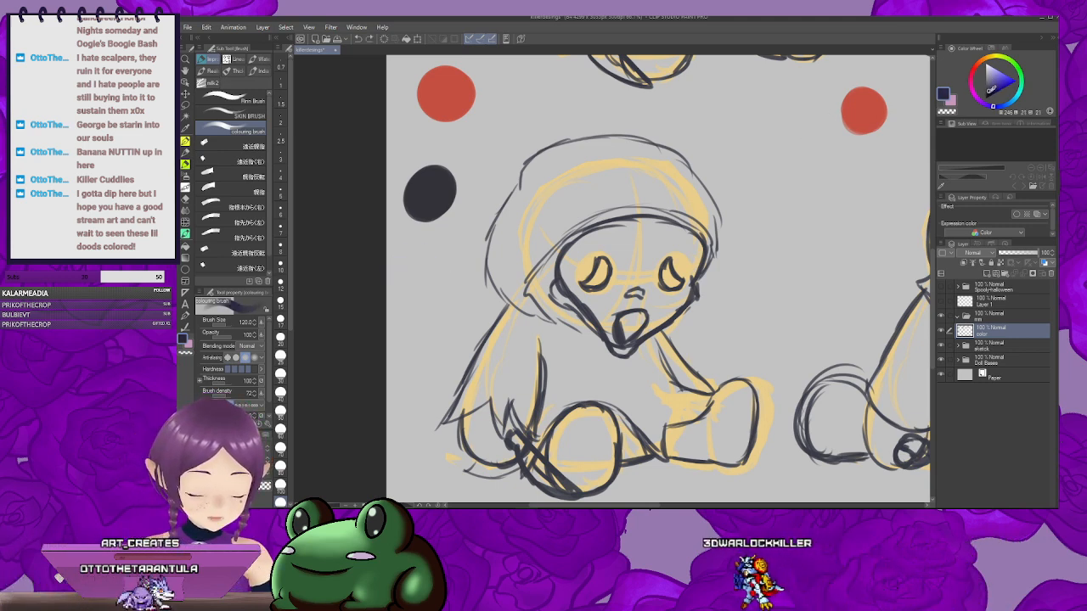
left_click_drag(412, 276, 424, 291)
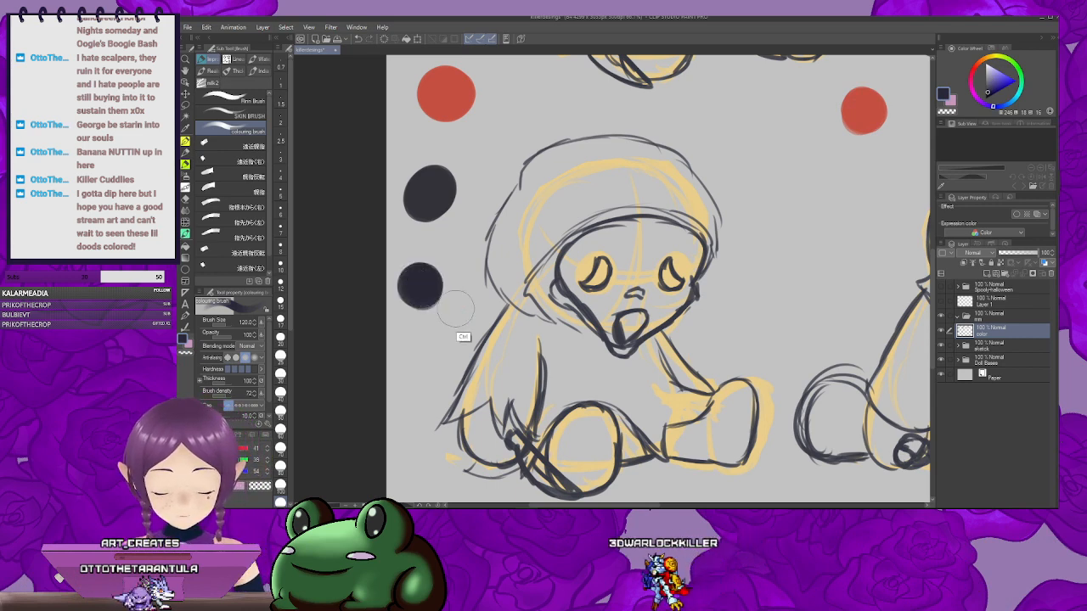
key("ctrl+z")
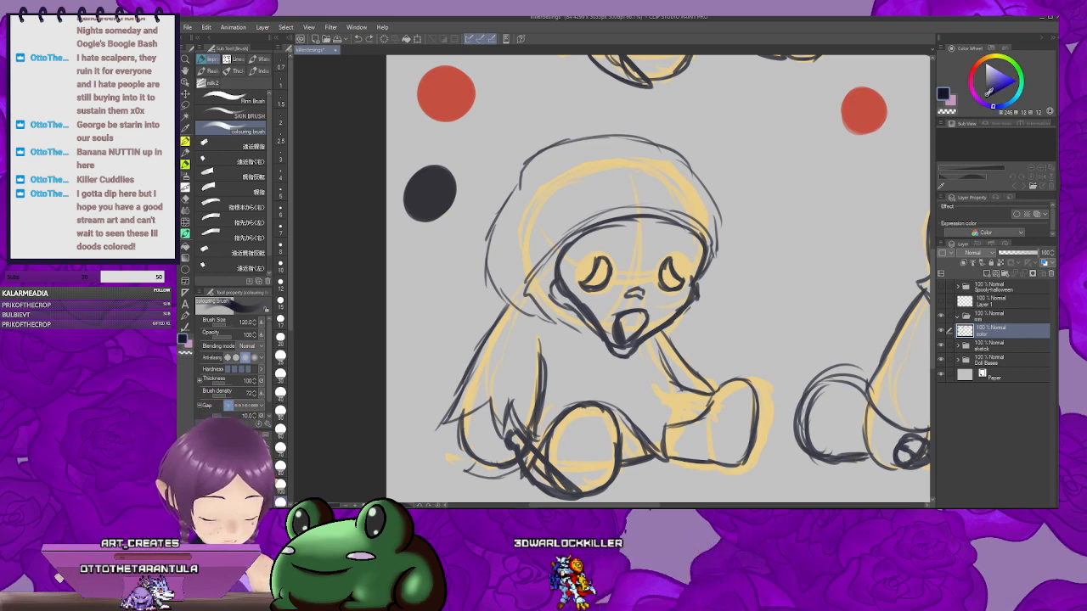
left_click_drag(400, 273, 411, 287)
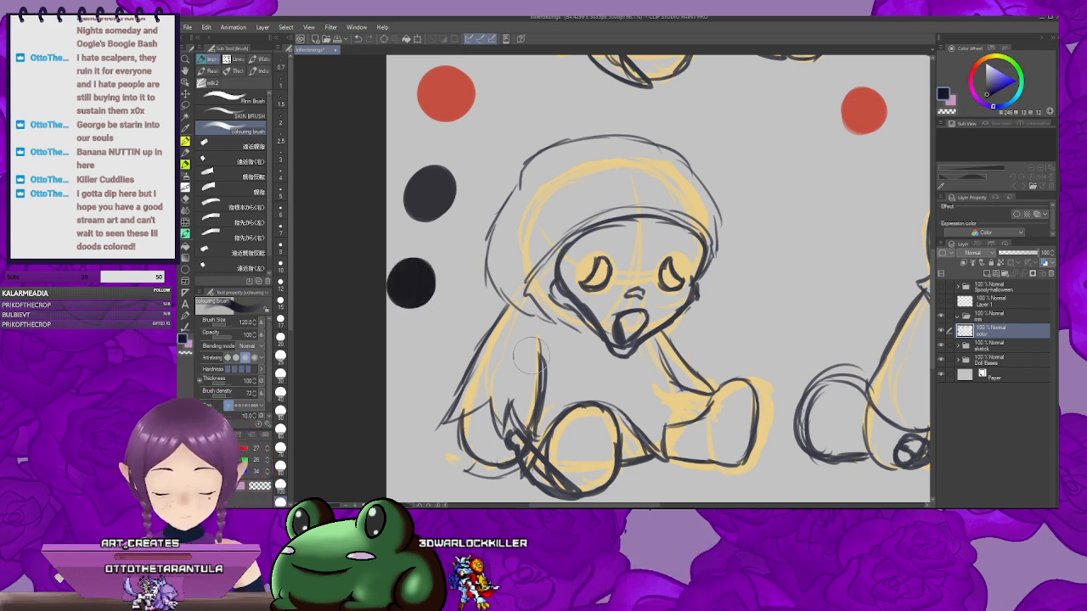
left_click_drag(503, 413, 471, 411)
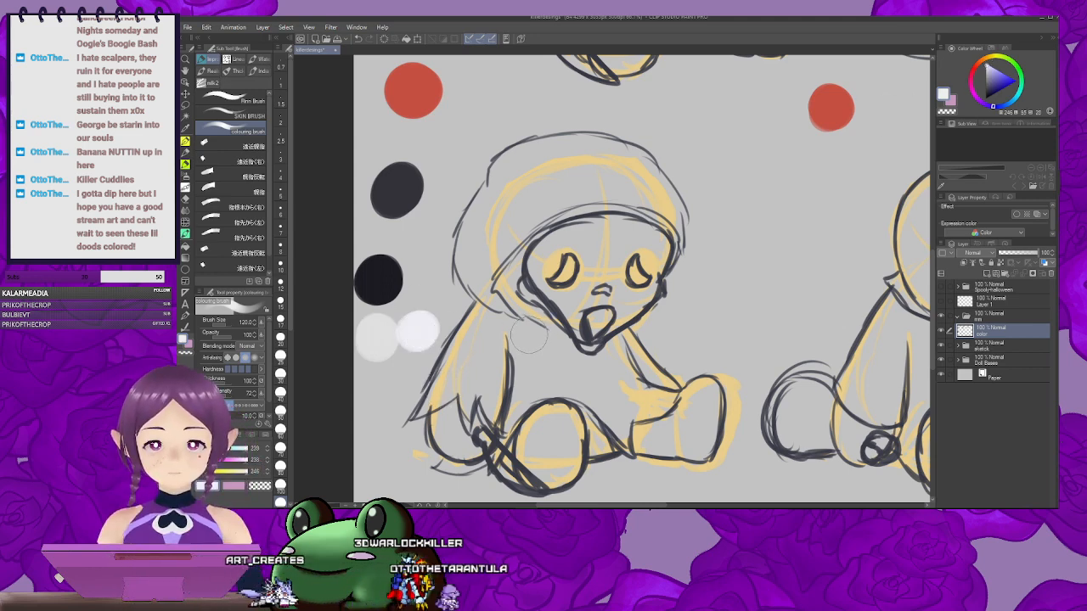
Step: Choose a pale cream-yellow and paint a swatch to the left of the stitched button-eyed doll's head
left_click_drag(721, 321, 638, 252)
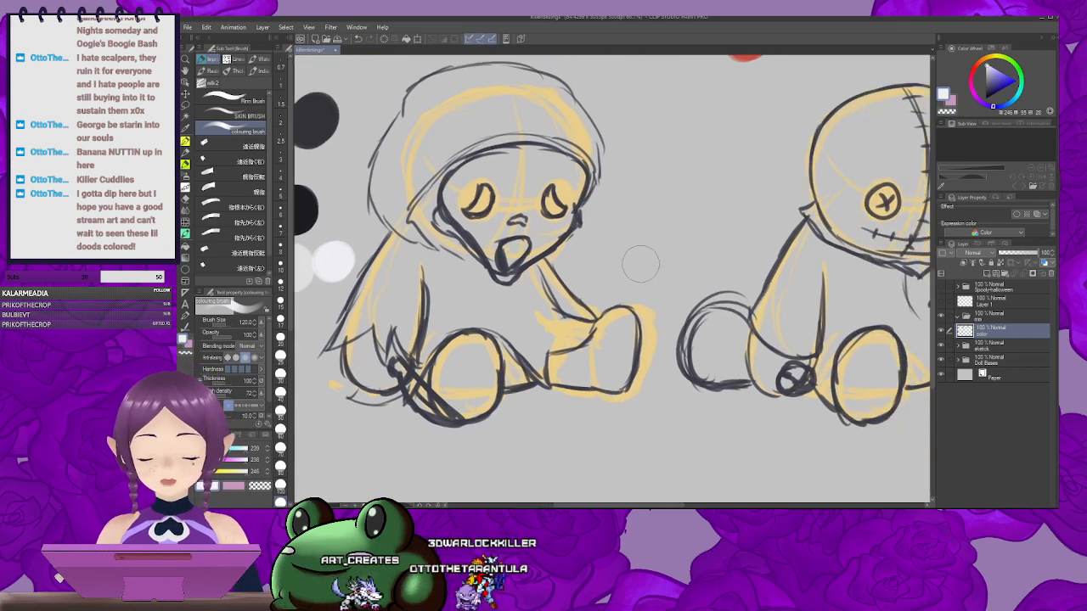
left_click_drag(846, 280, 682, 307)
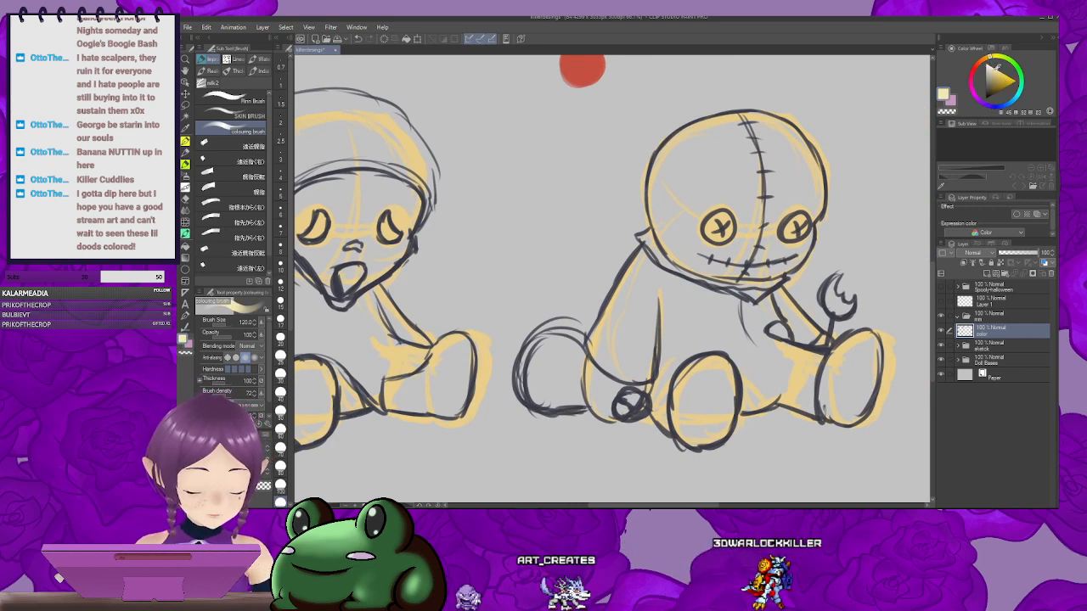
left_click_drag(889, 92, 872, 118)
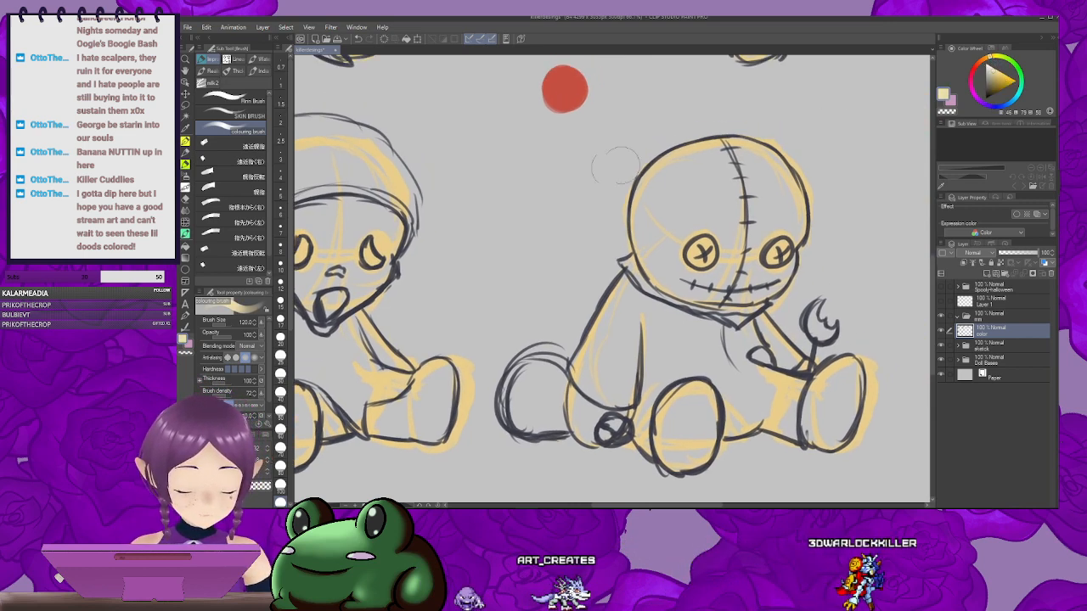
left_click_drag(579, 176, 584, 170)
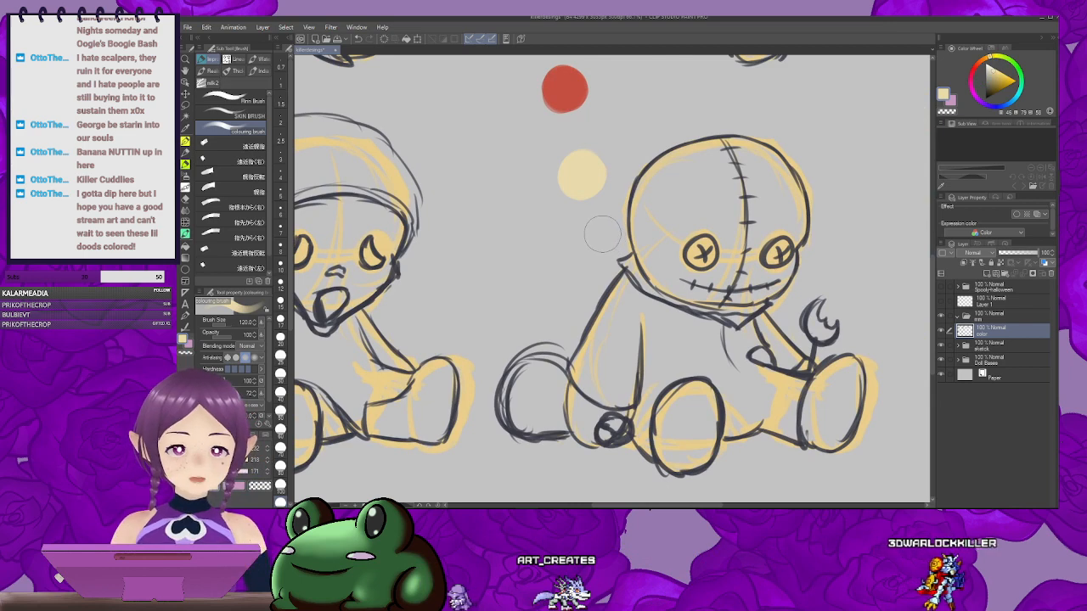
Step: Paint an orange swatch to the left of the cream one and a tan swatch beneath the orange one
left_click(983, 59)
left_click(1001, 69)
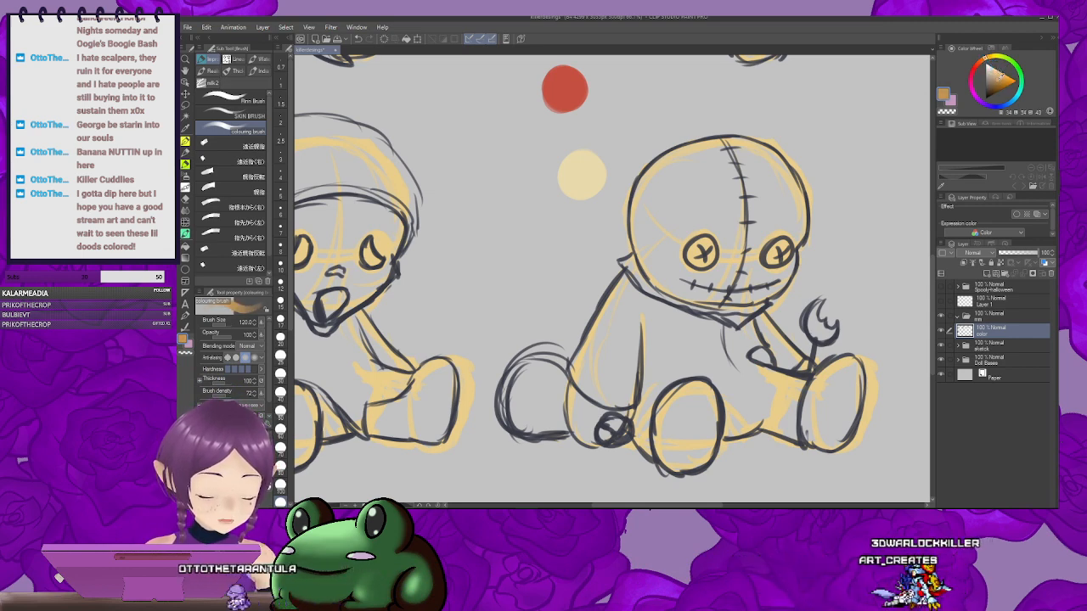
left_click(504, 187)
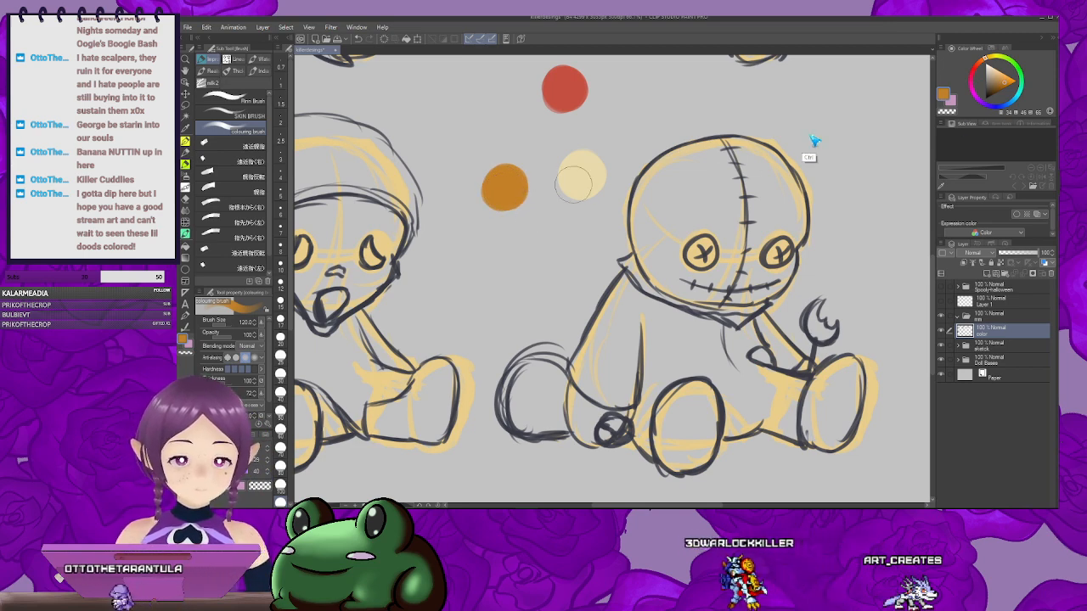
key("ctrl+z")
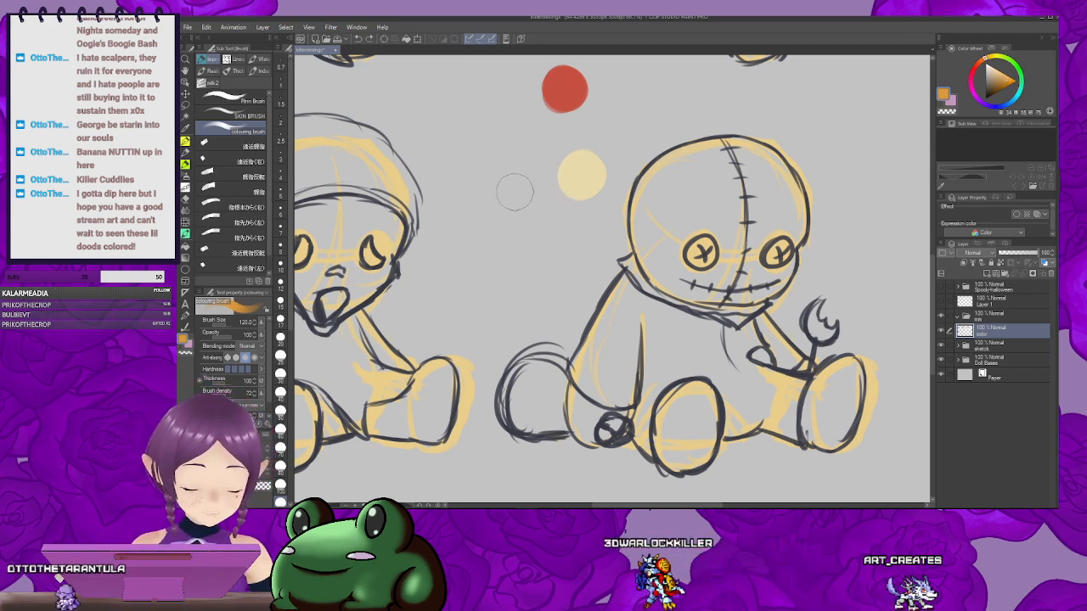
left_click(512, 192)
key("ctrl+z")
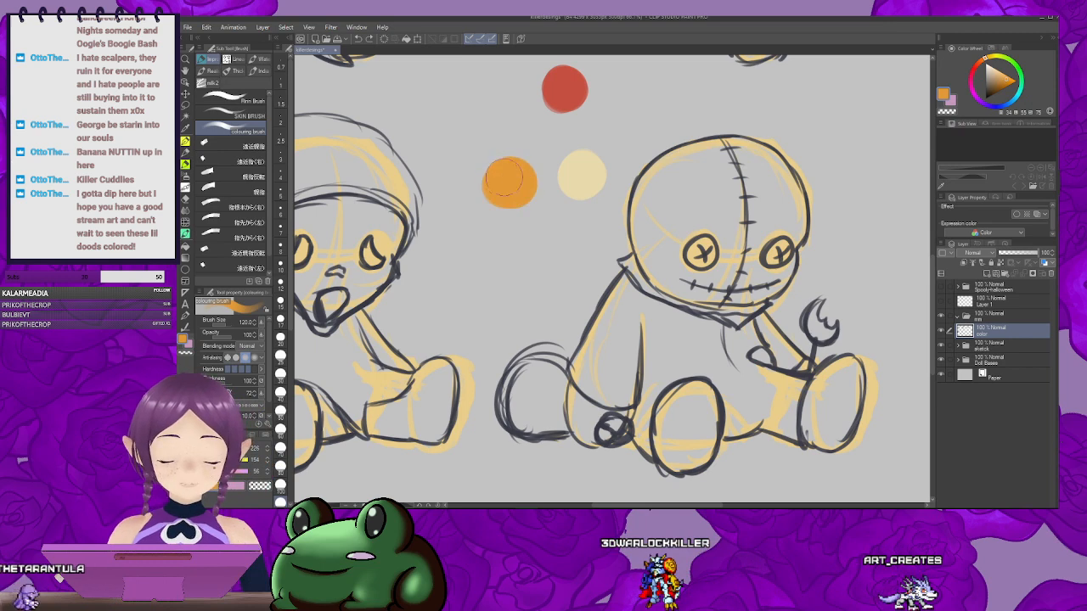
left_click_drag(686, 239, 666, 204)
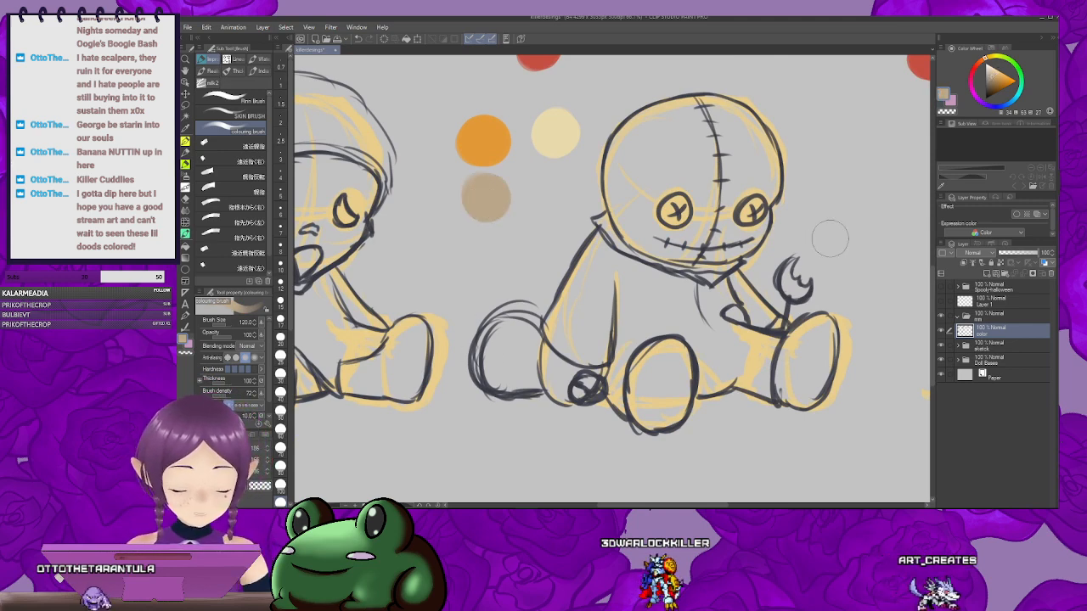
left_click_drag(842, 223, 818, 237)
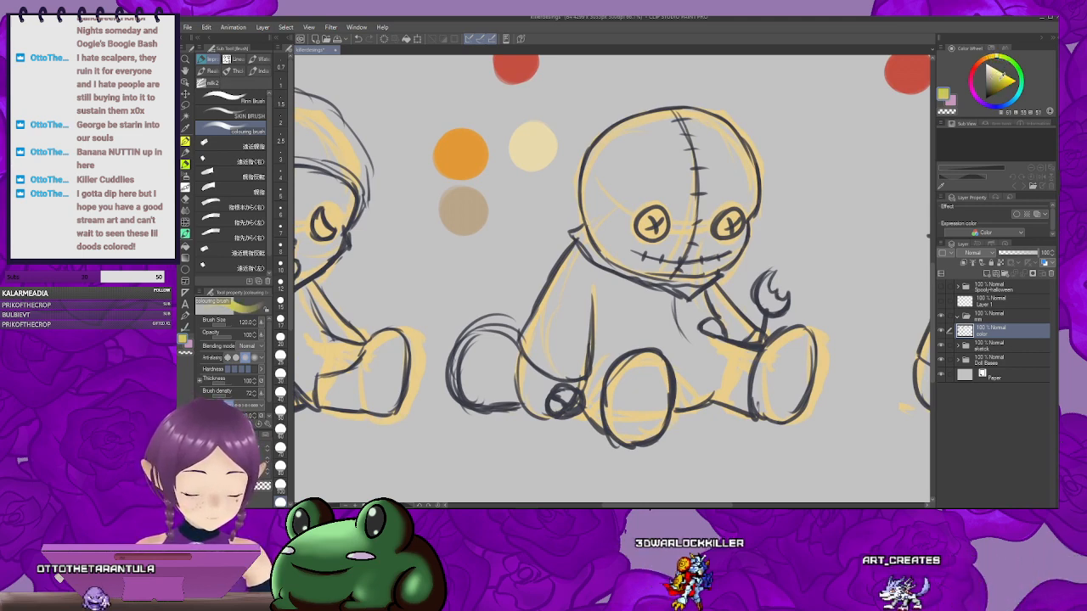
left_click(515, 214)
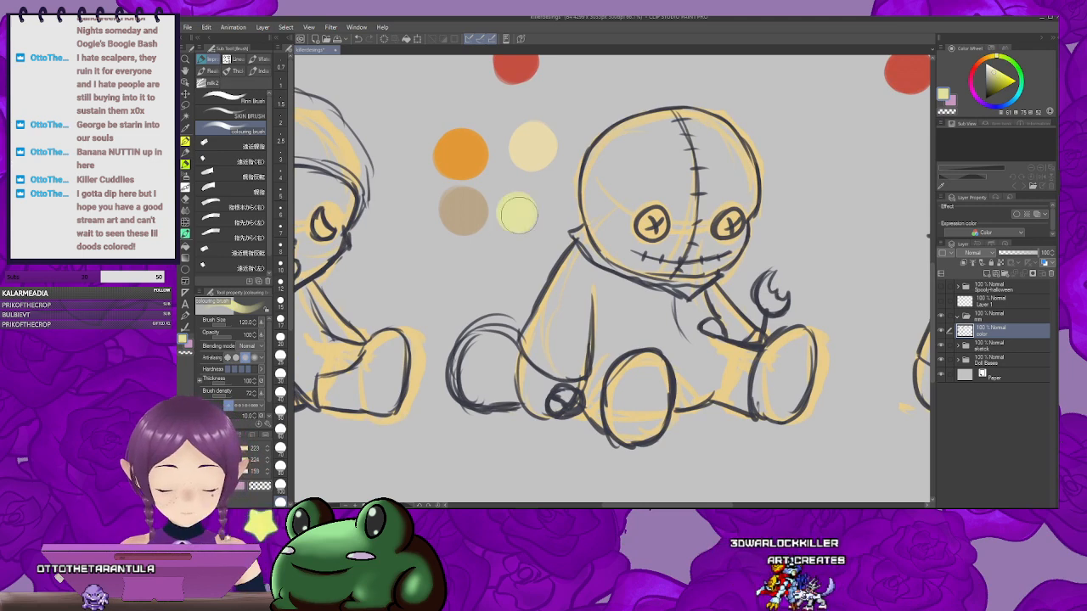
key("ctrl+z")
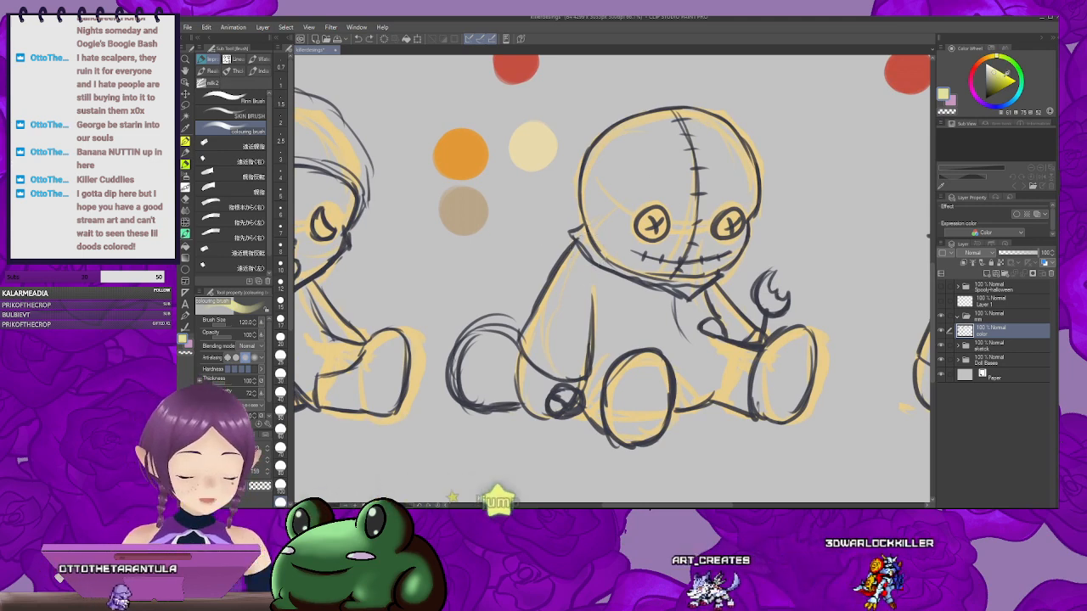
left_click(518, 211)
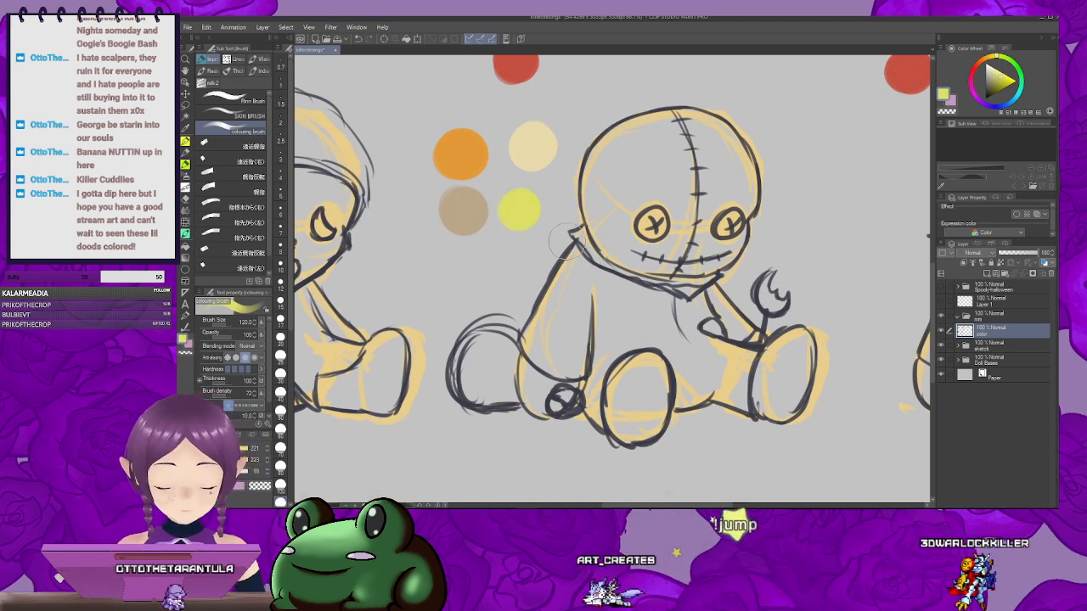
key("ctrl+z")
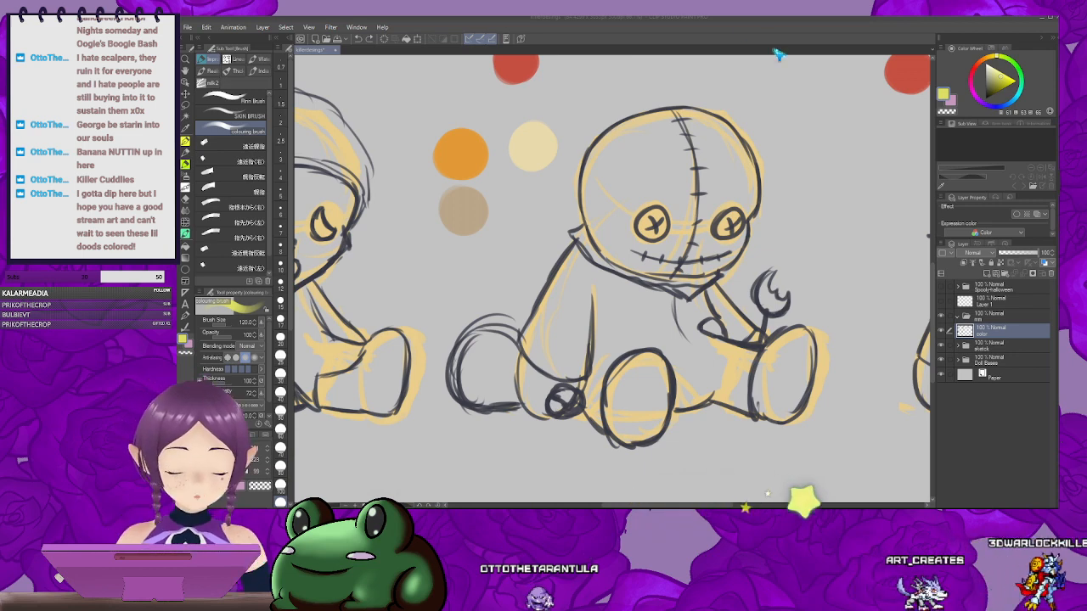
Step: Try yellow-green and mustard tones, and settle on a light yellow swatch beneath the cream one beside the button-eyed doll
left_click(1002, 75)
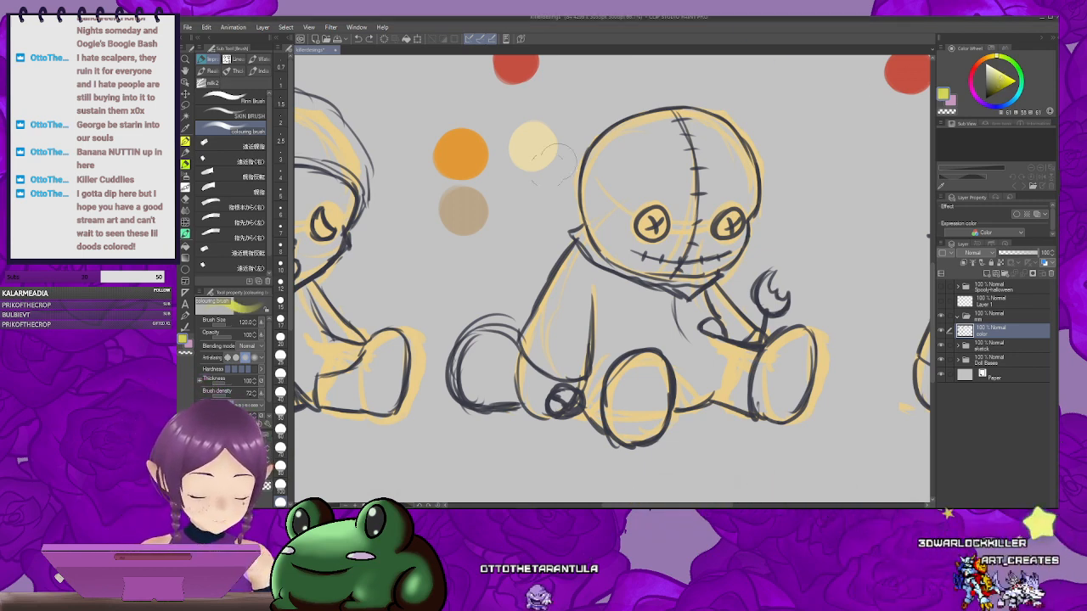
left_click(522, 204)
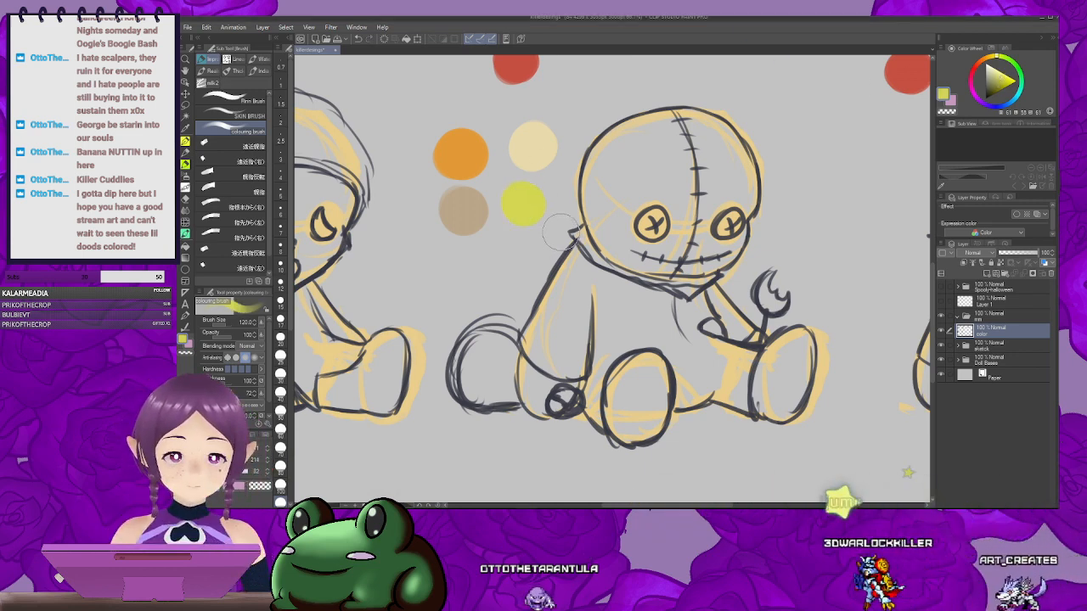
key("ctrl+z")
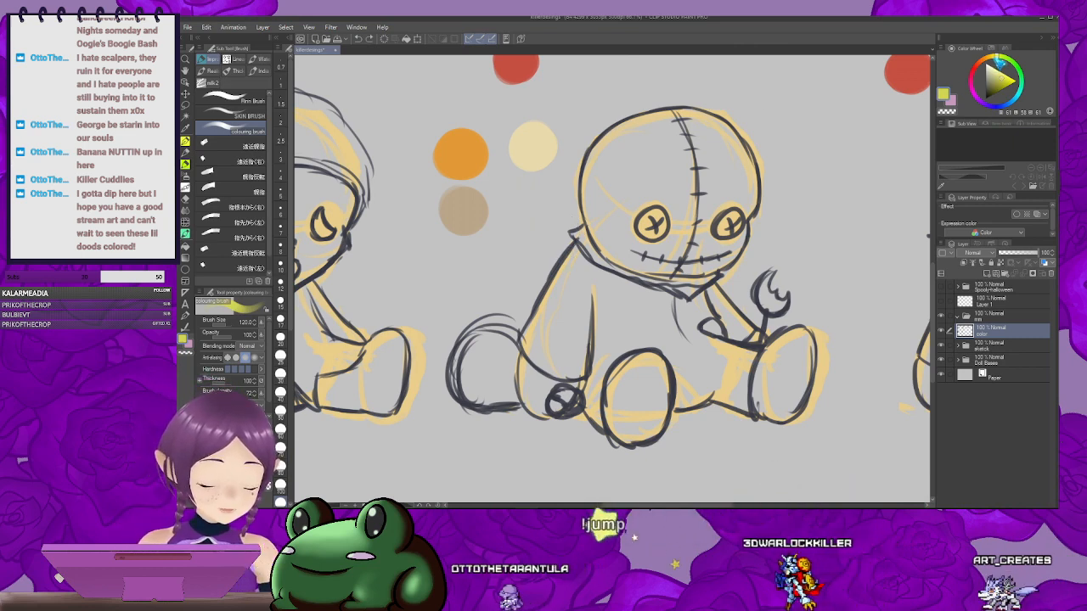
left_click(522, 207)
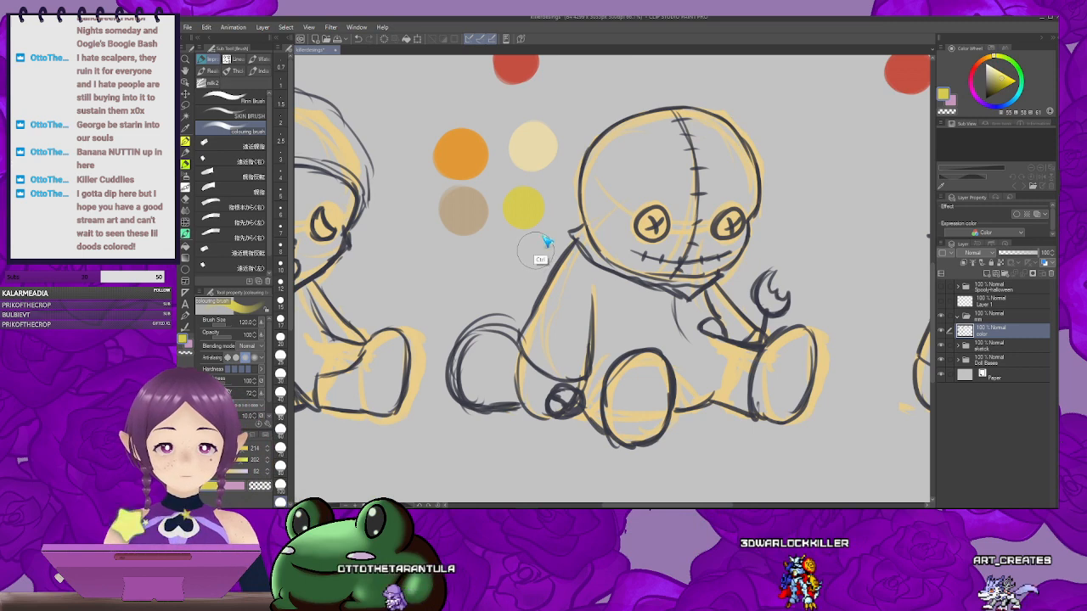
key("ctrl+z")
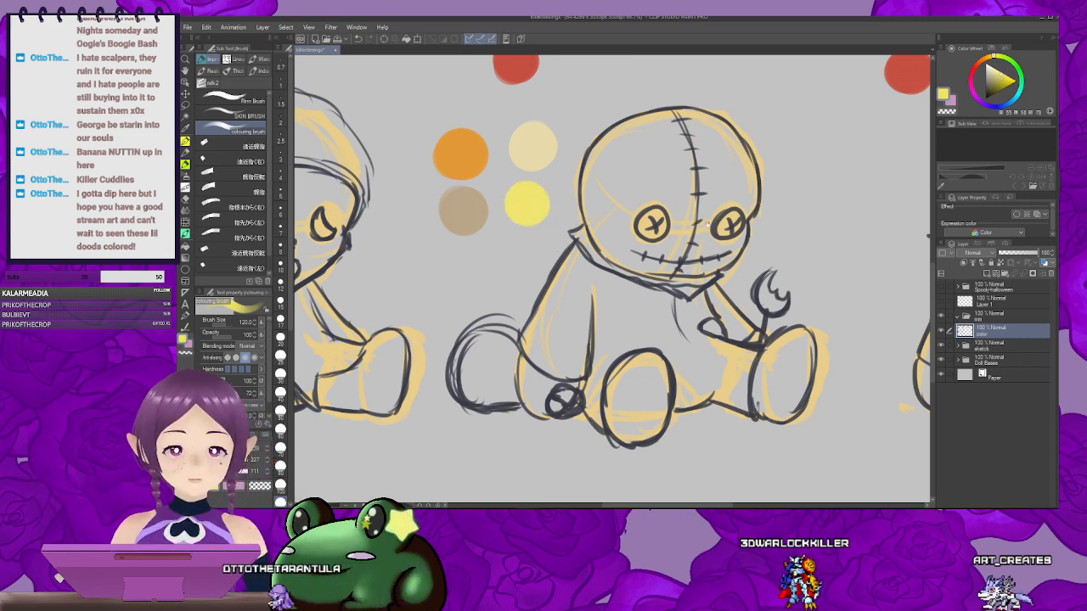
Step: Choose a very dark, slightly bluish grey and paint a swatch beneath the tan one beside the button-eyed doll
left_click_drag(708, 223, 676, 175)
left_click_drag(876, 114, 867, 129)
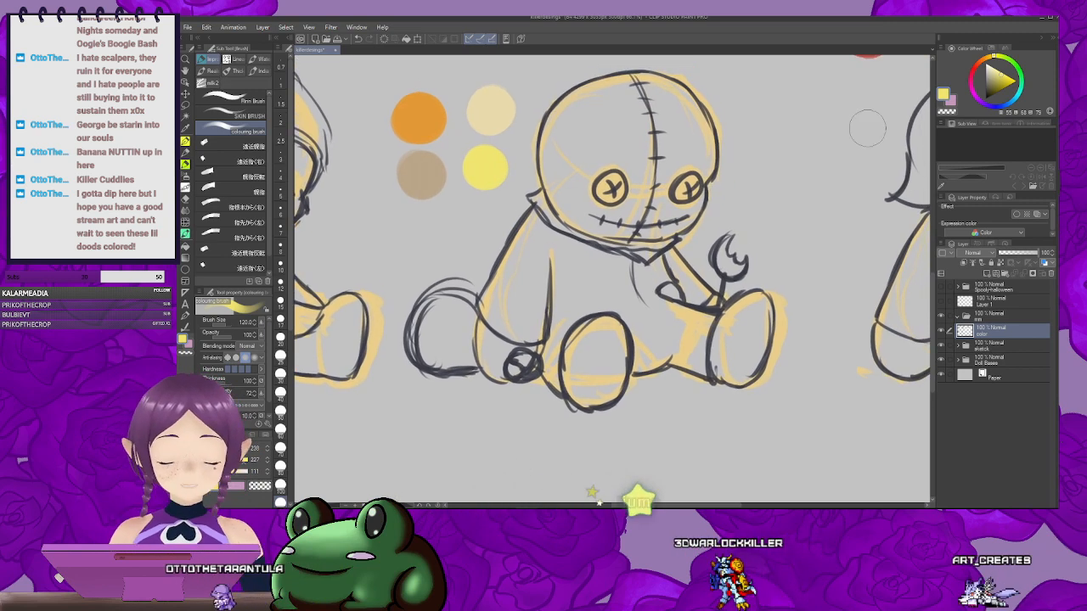
left_click(990, 93)
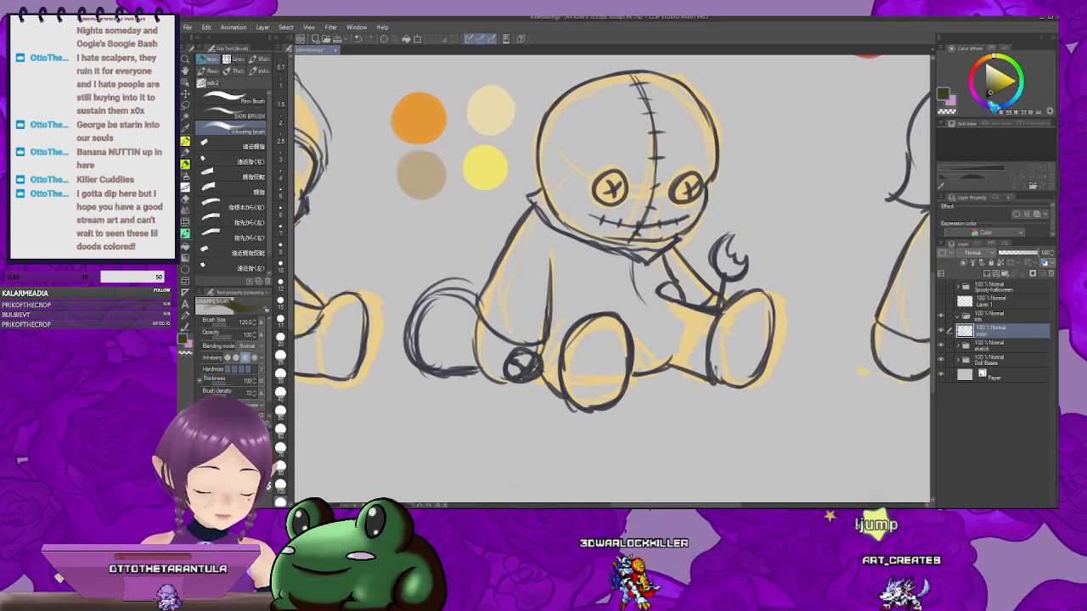
left_click(991, 106)
left_click(987, 92)
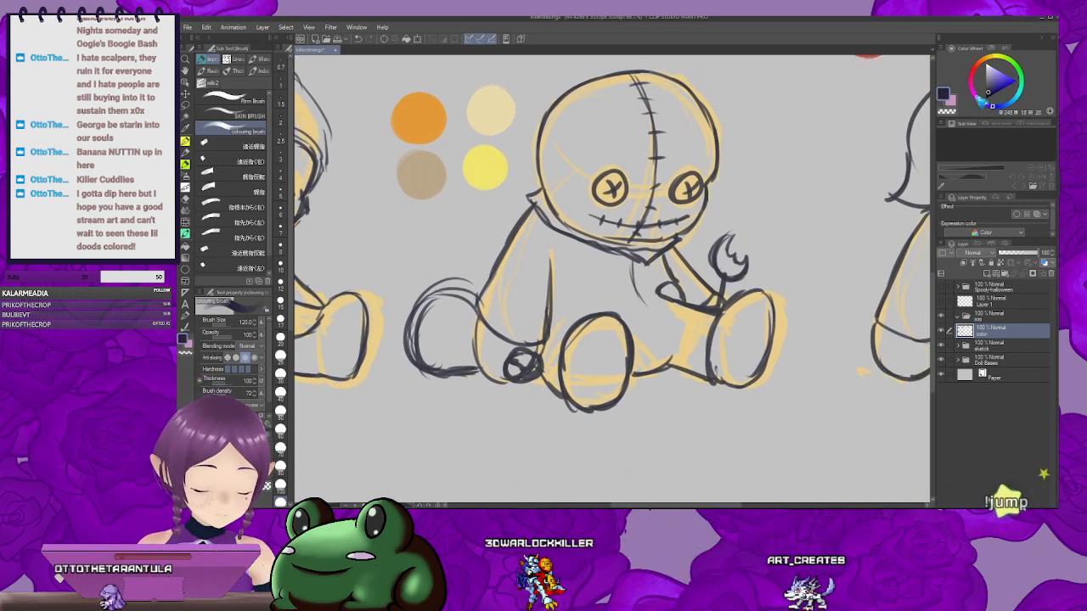
left_click(423, 227)
key("ctrl+z")
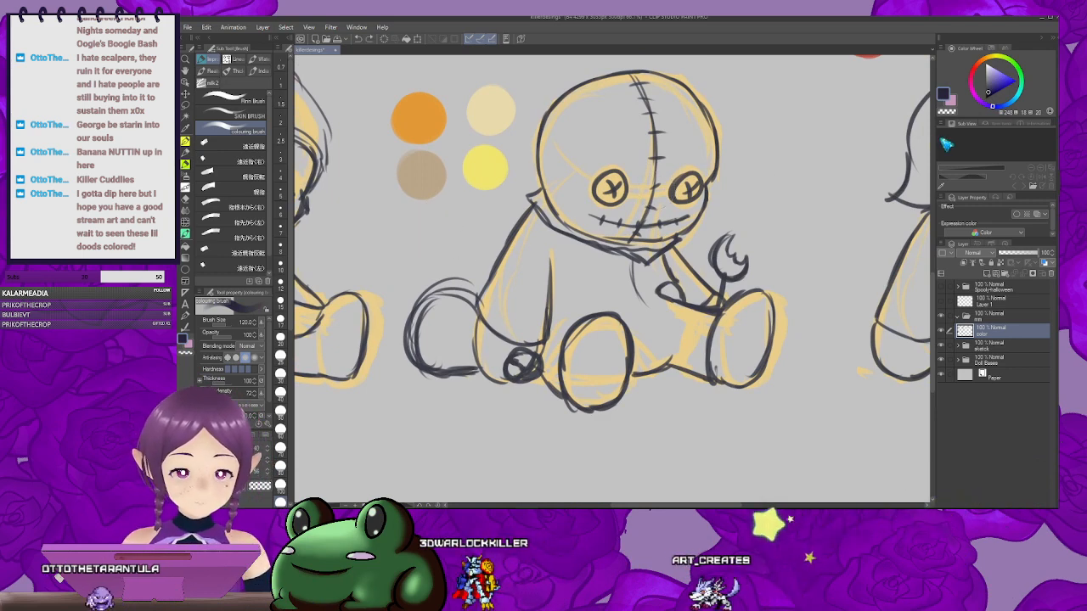
left_click(991, 100)
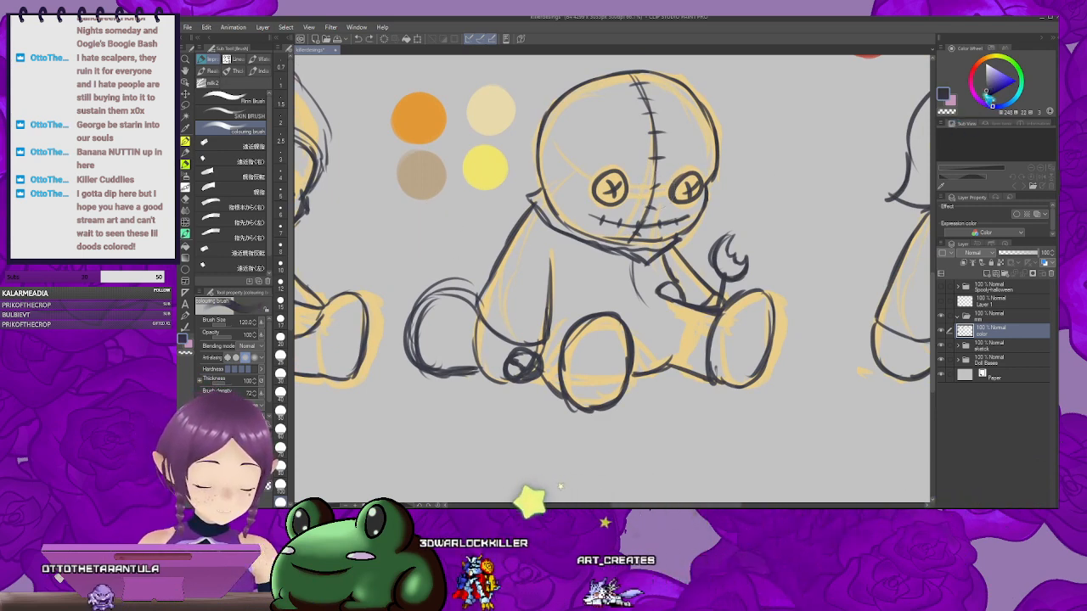
left_click(425, 226)
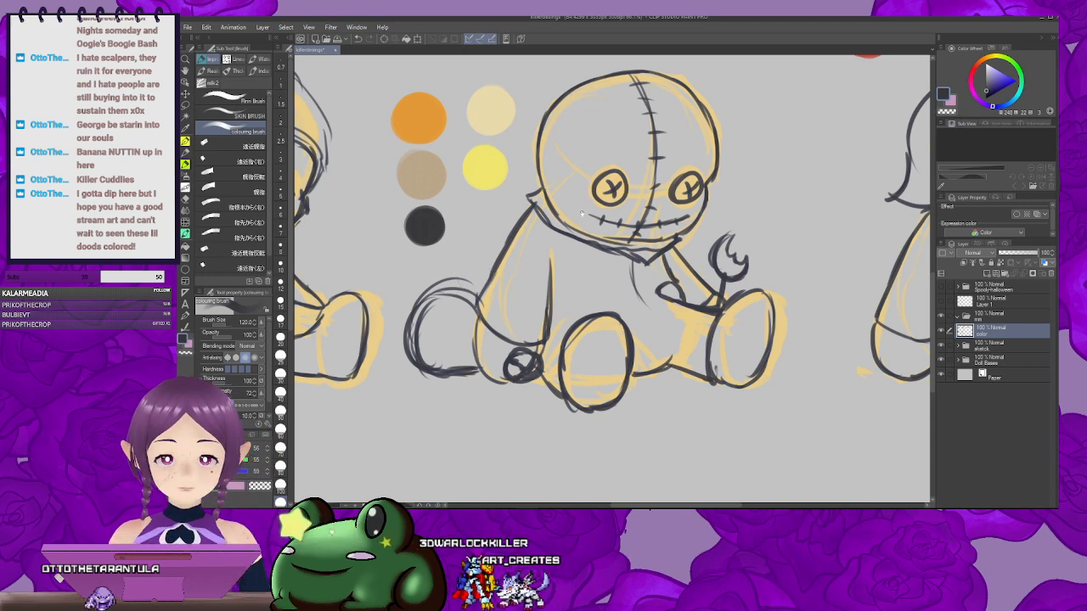
Step: Choose an orange and paint a swatch to the left of the head of the doll in overalls
scroll(581, 214, "down", 5)
scroll(649, 242, "up", 6)
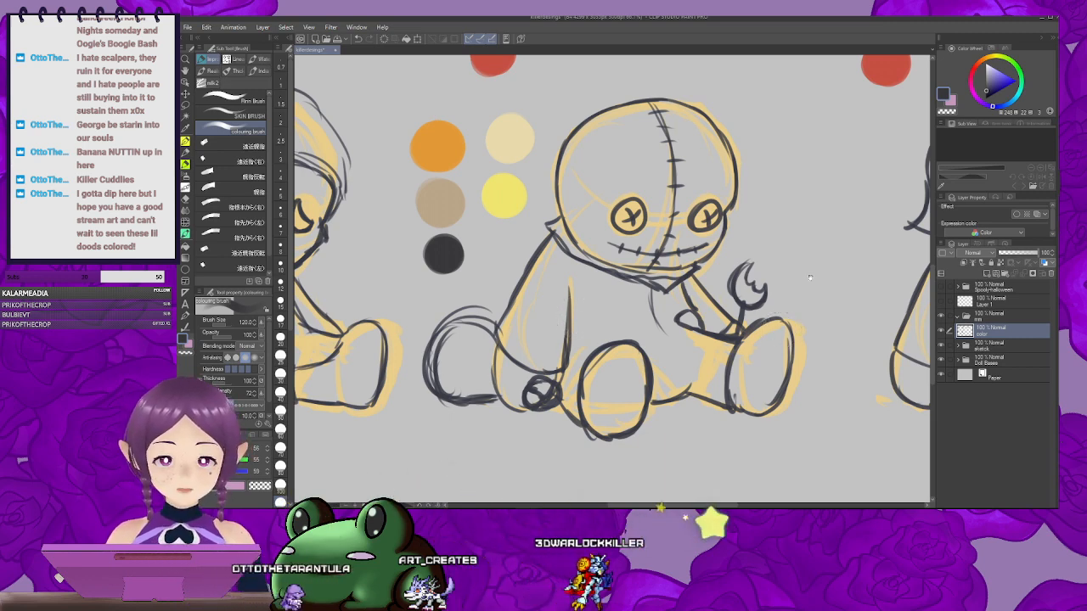
mouse_move(881, 298)
left_mouse_down()
mouse_move(669, 293)
mouse_move(463, 334)
left_mouse_up()
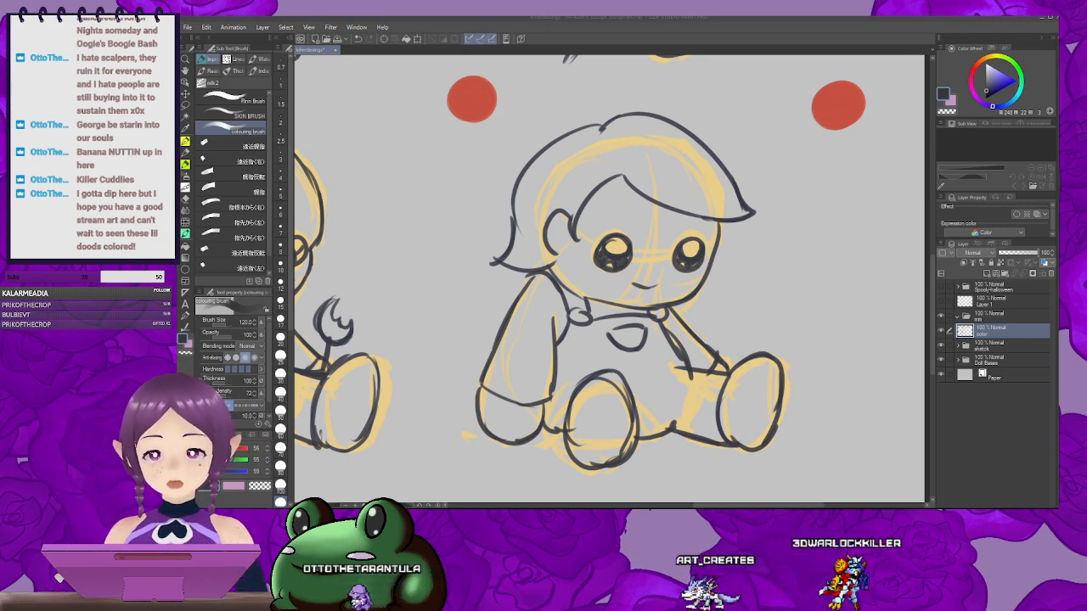
left_click(1051, 315)
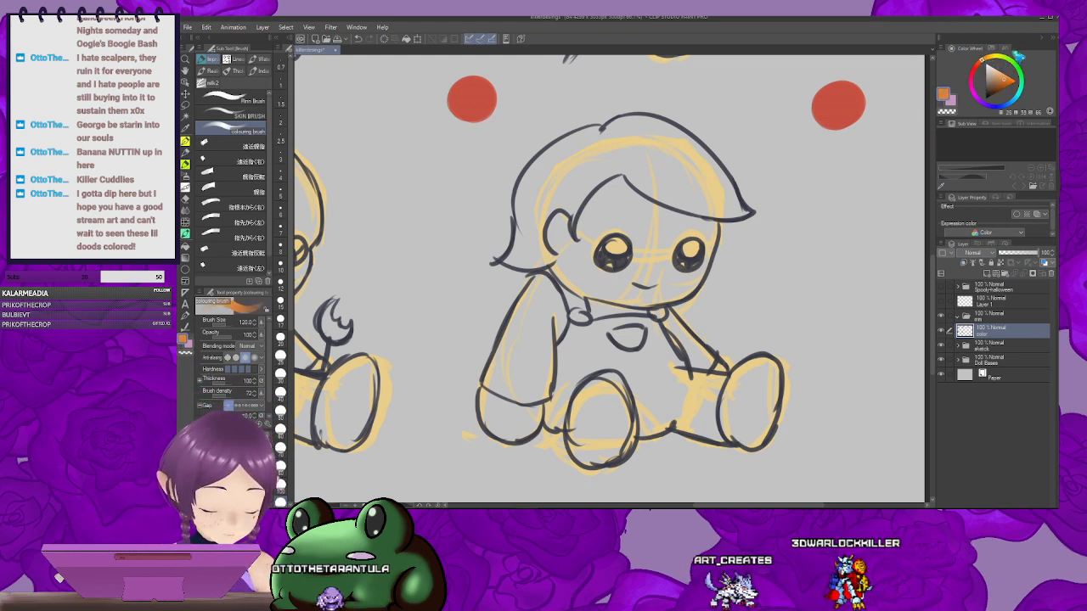
left_click(371, 167)
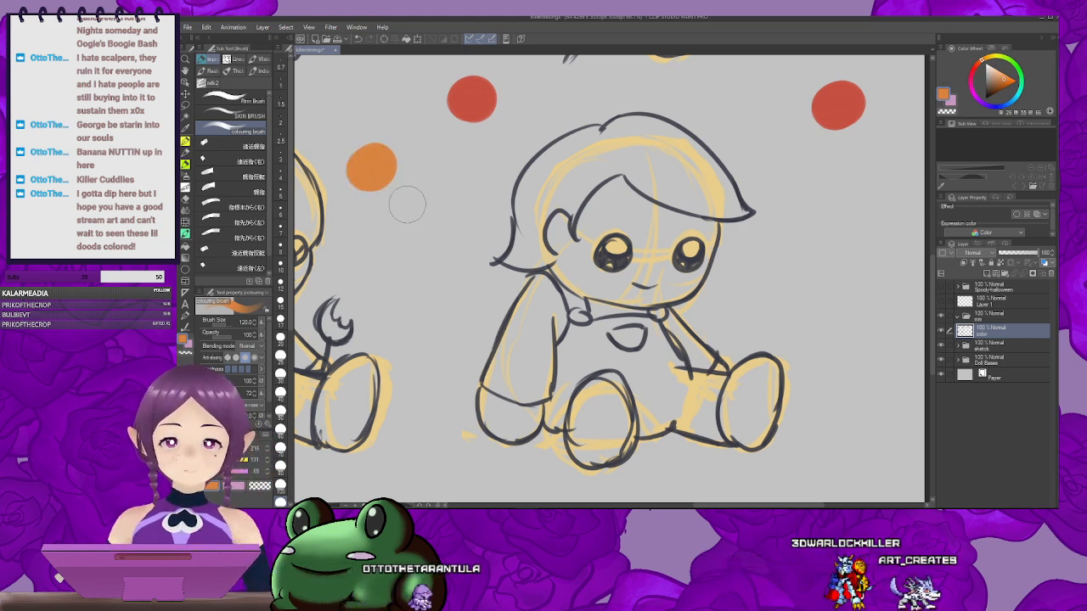
key("ctrl+z")
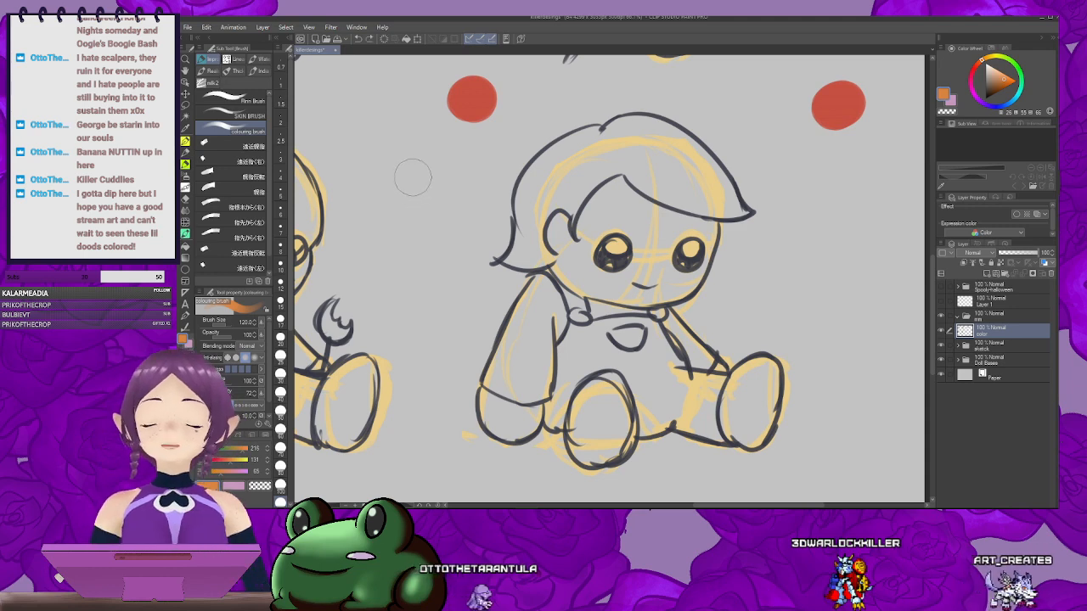
left_click(379, 161)
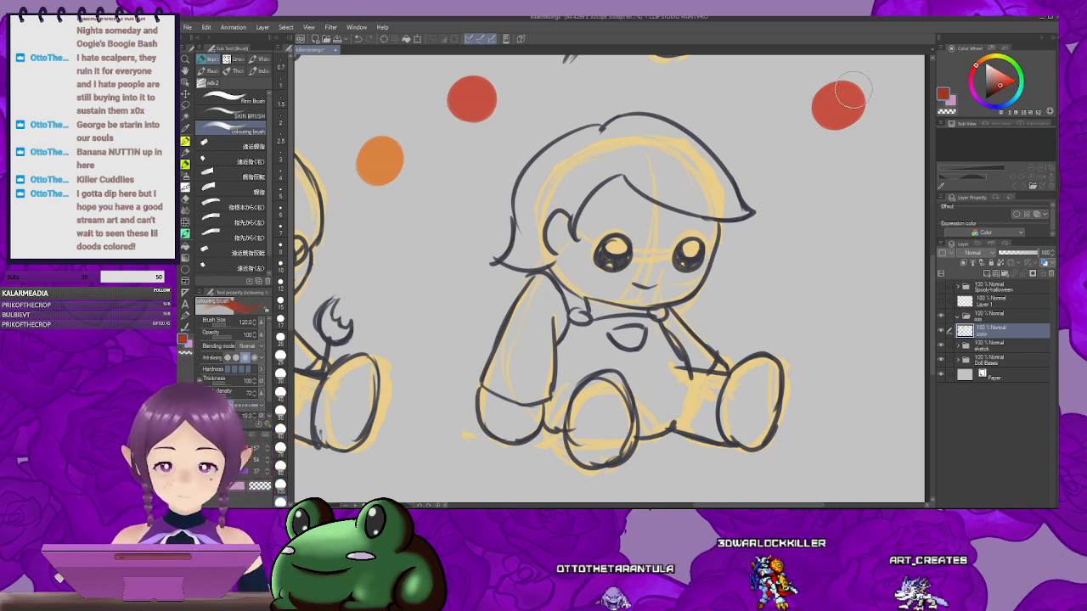
Step: Try a dark red swatch beside the orange one and replace it with a brighter red
left_click(435, 160)
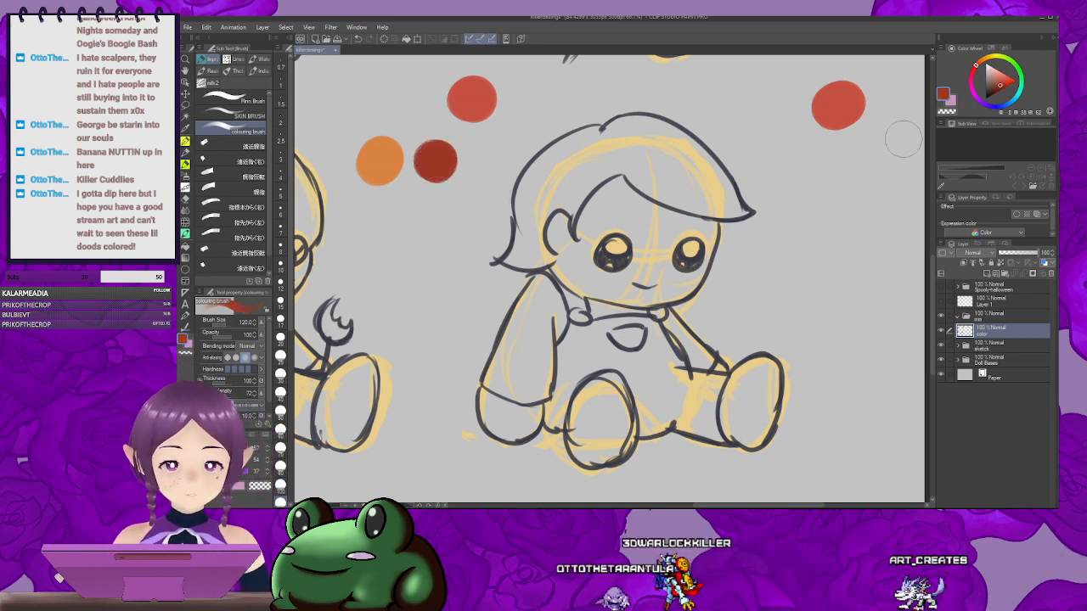
key("ctrl+z")
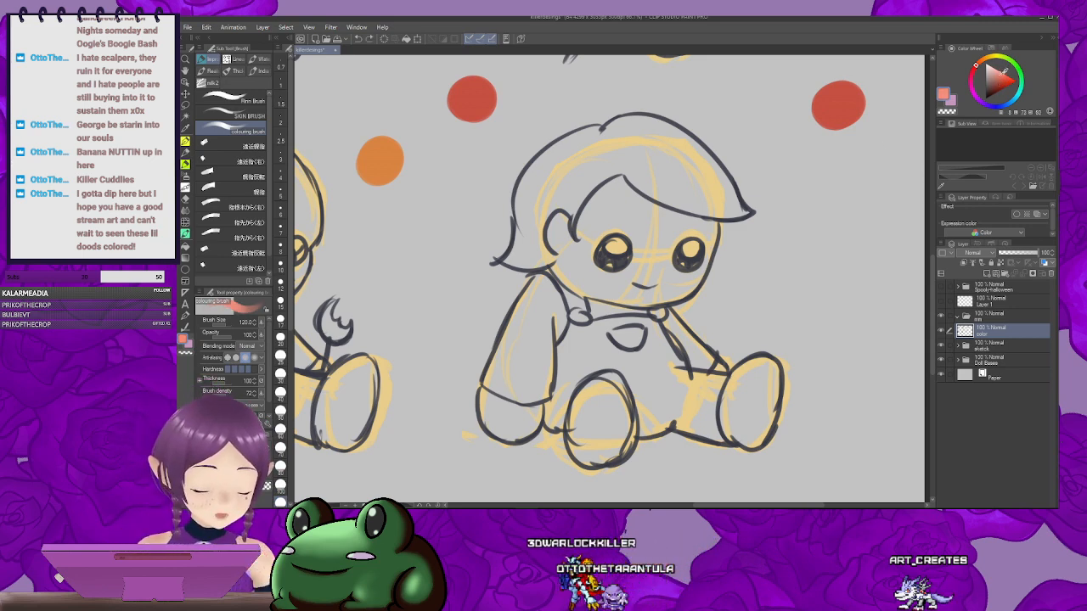
left_click(434, 160)
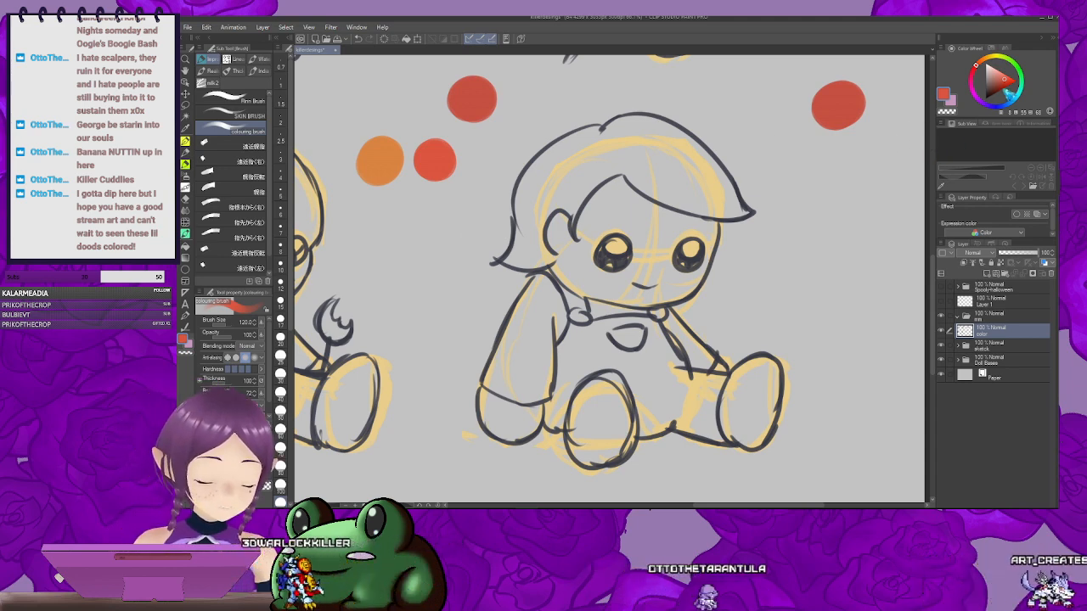
Step: Paint a medium blue swatch beneath the orange one and a lighter periwinkle blue swatch beside it
left_click(1003, 105)
left_click(996, 89)
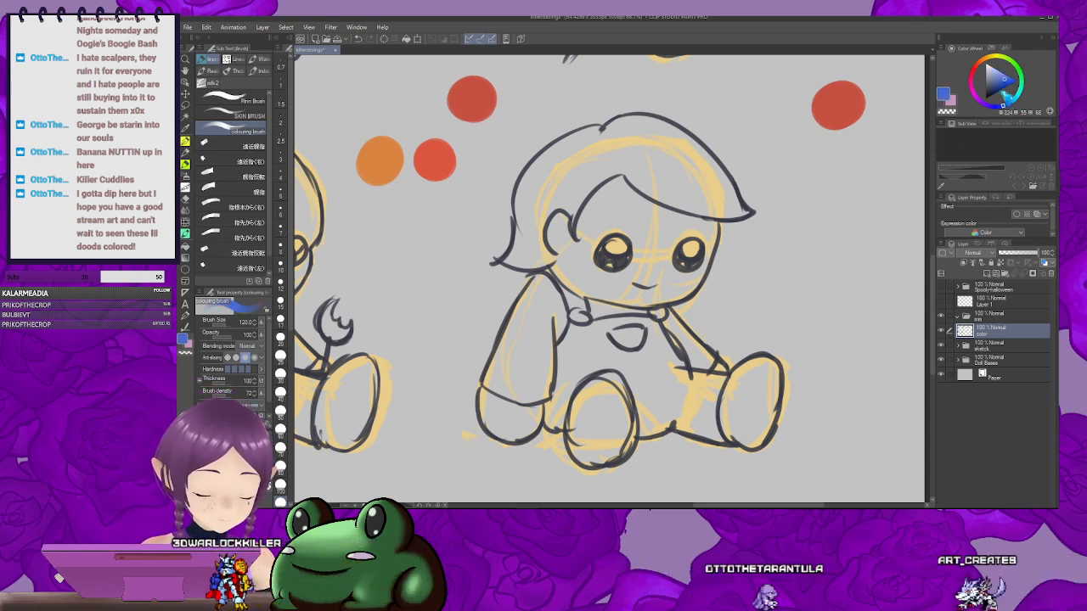
left_click(1001, 80)
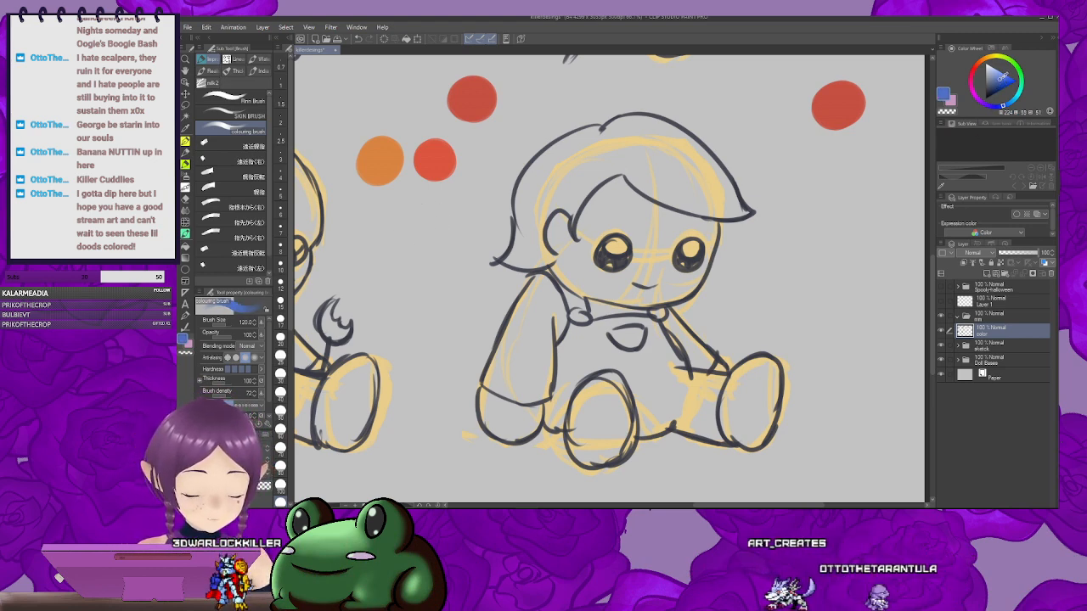
left_click(366, 215)
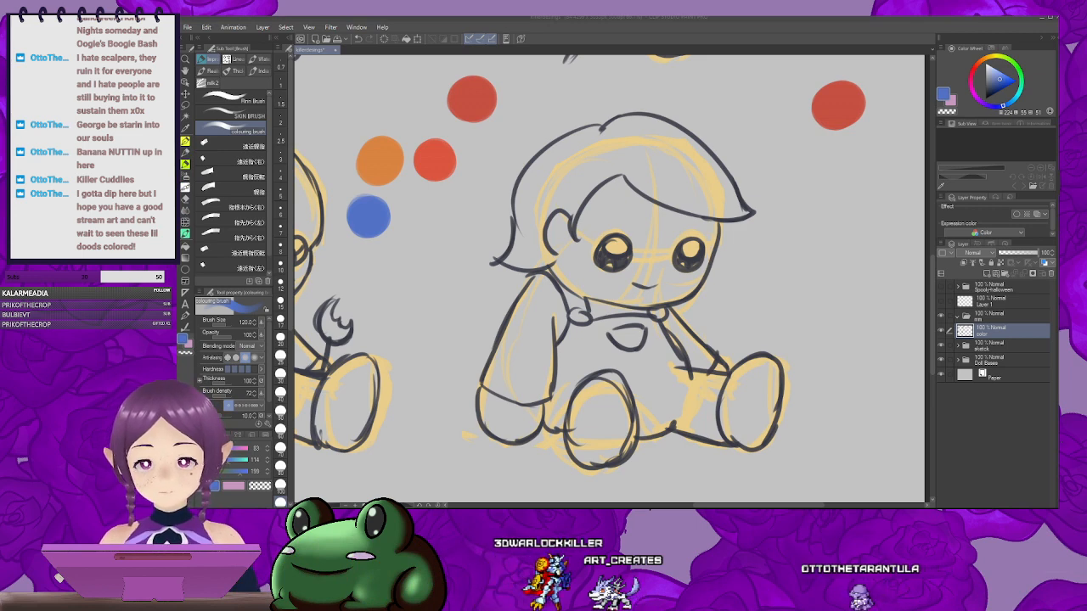
left_click(464, 78)
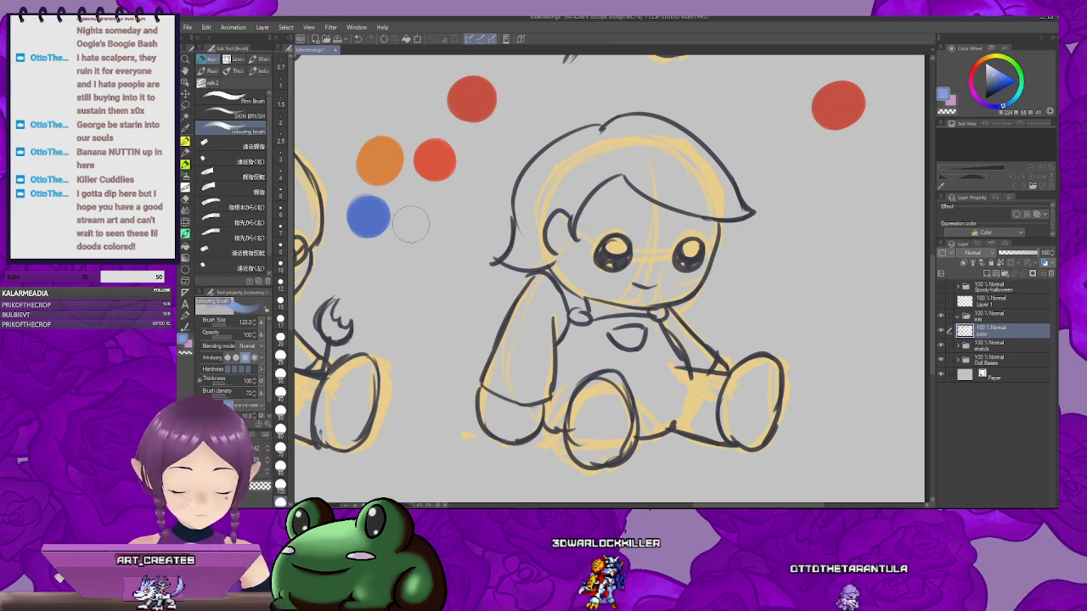
left_click(416, 218)
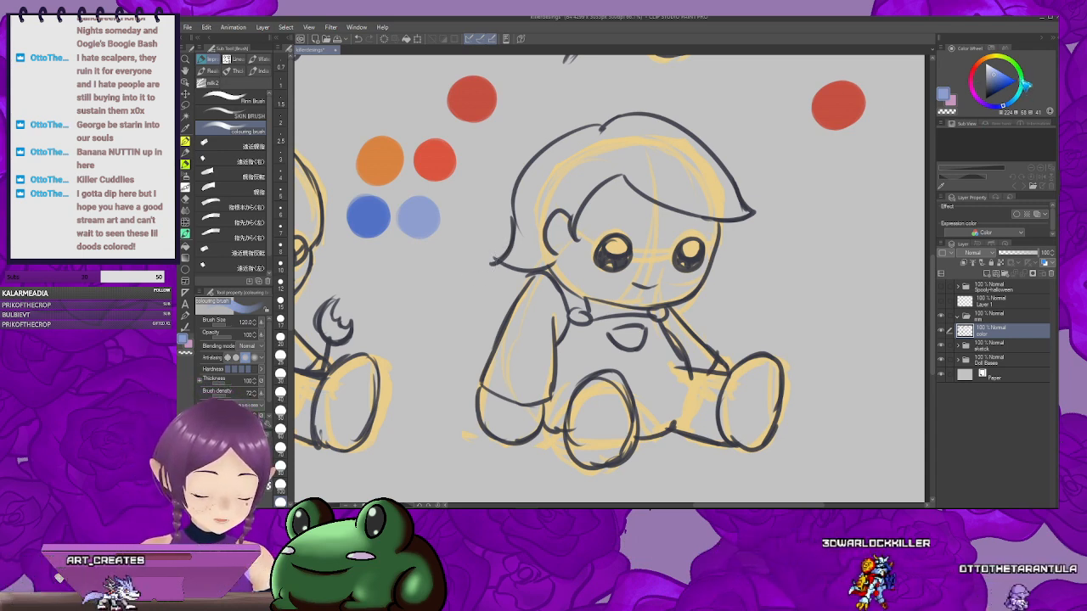
Step: Paint a muted green and a red swatch beneath the two blue ones, with a dark brown swatch below the red
left_click(1026, 85)
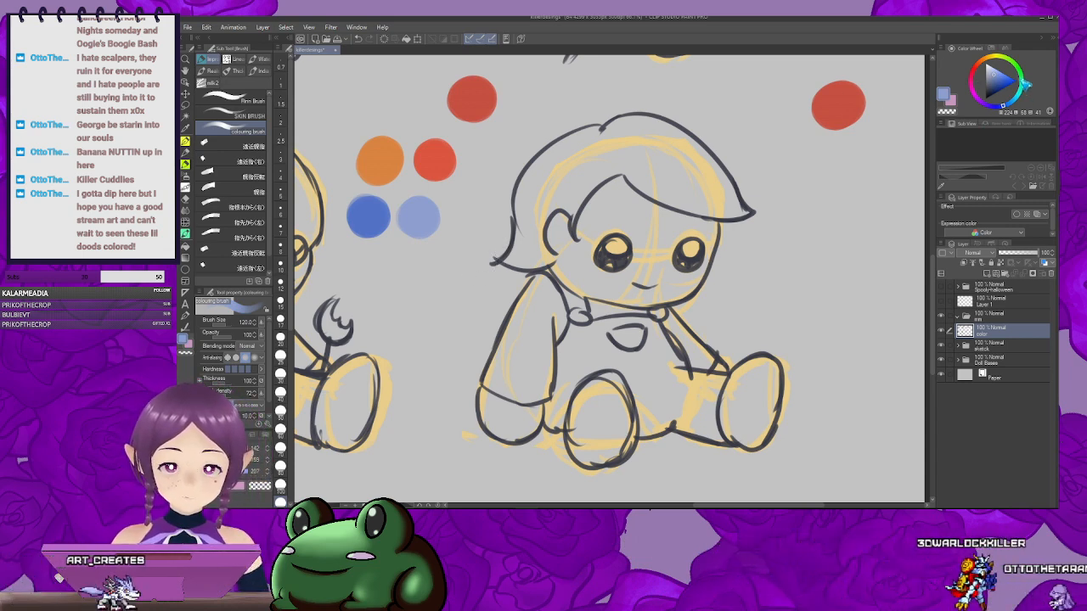
left_click(996, 80)
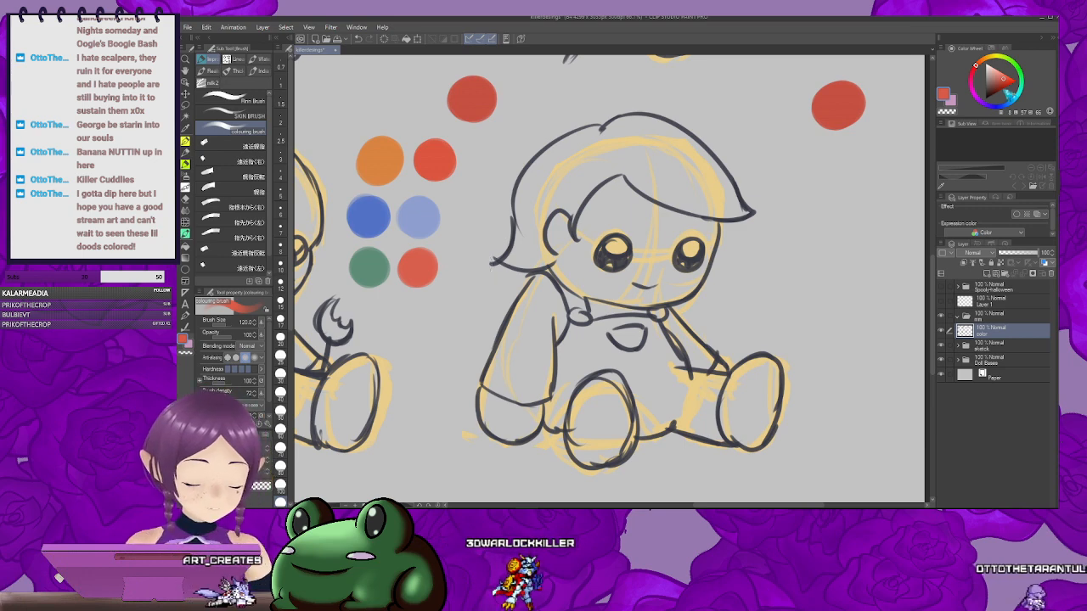
left_click(981, 61)
left_click(989, 90)
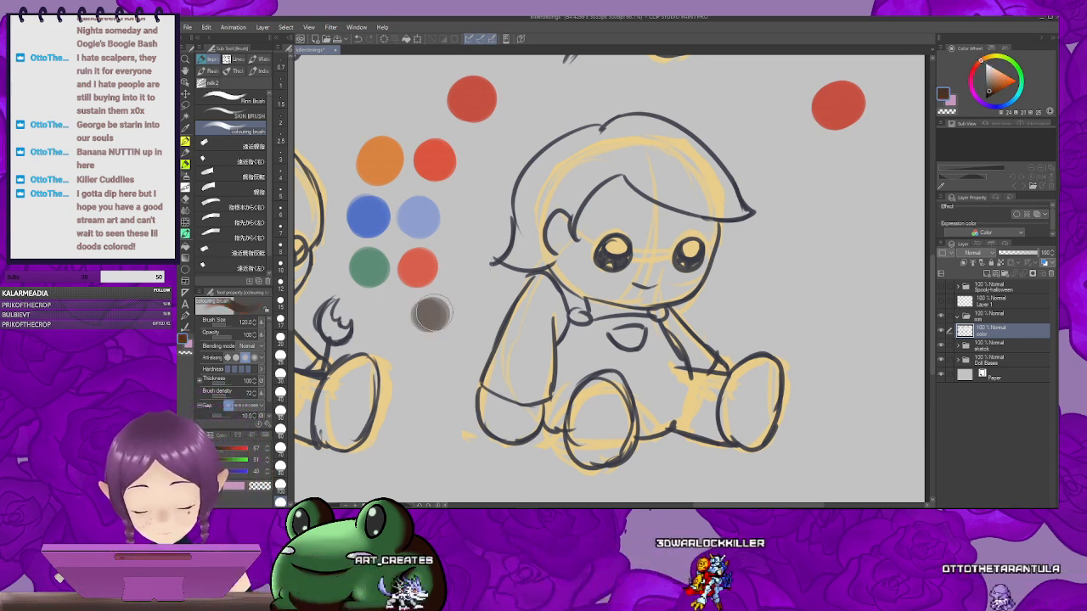
left_click(429, 315)
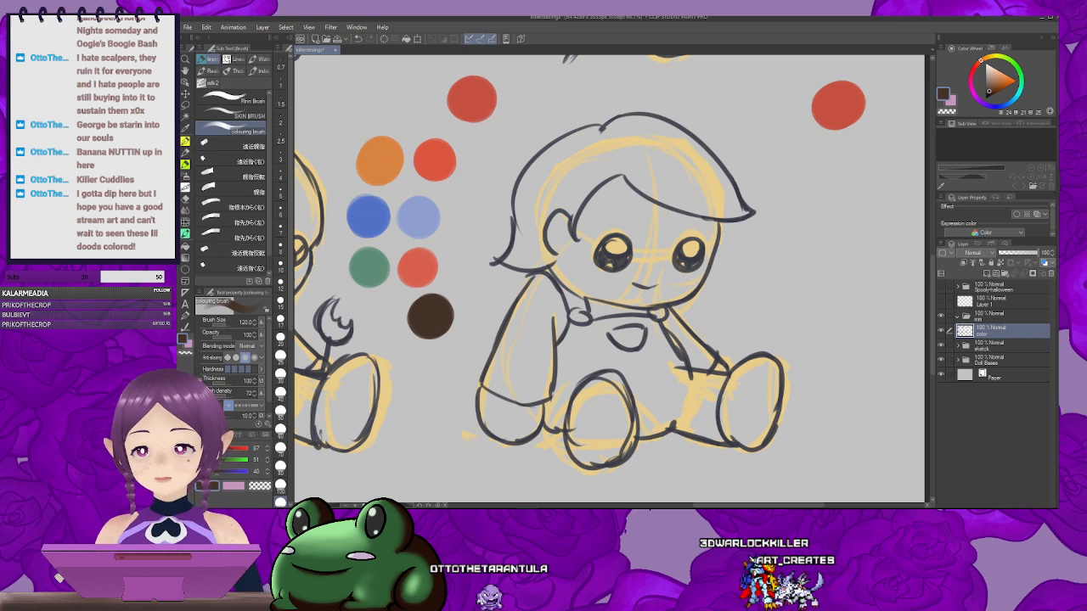
Step: Add a layer folder named mm directly above the sketch folder and create a new raster layer inside it
left_click(972, 123)
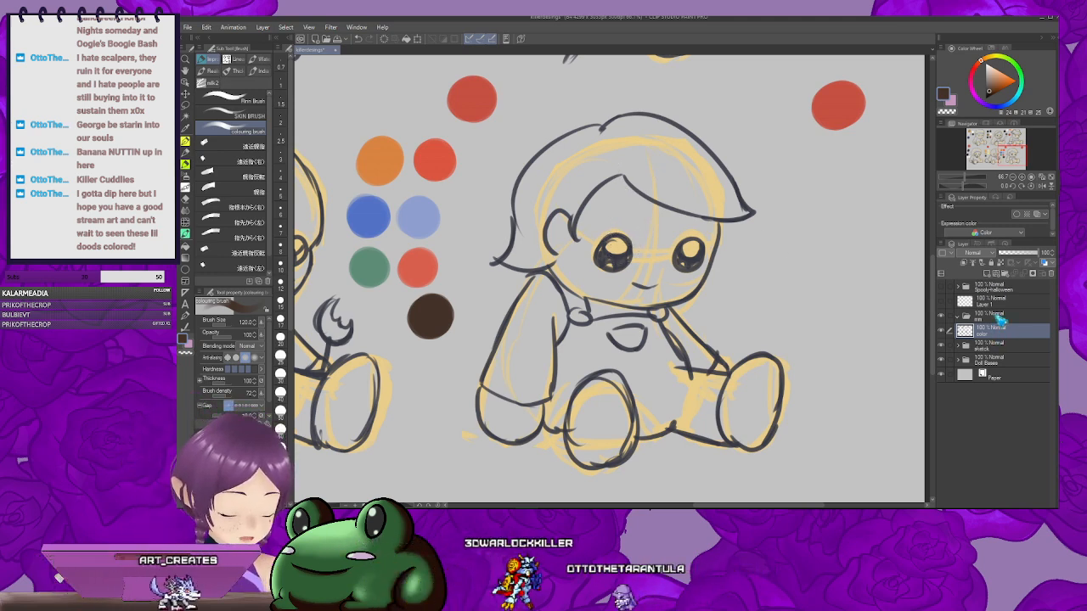
left_click(1000, 345)
left_click(1005, 273)
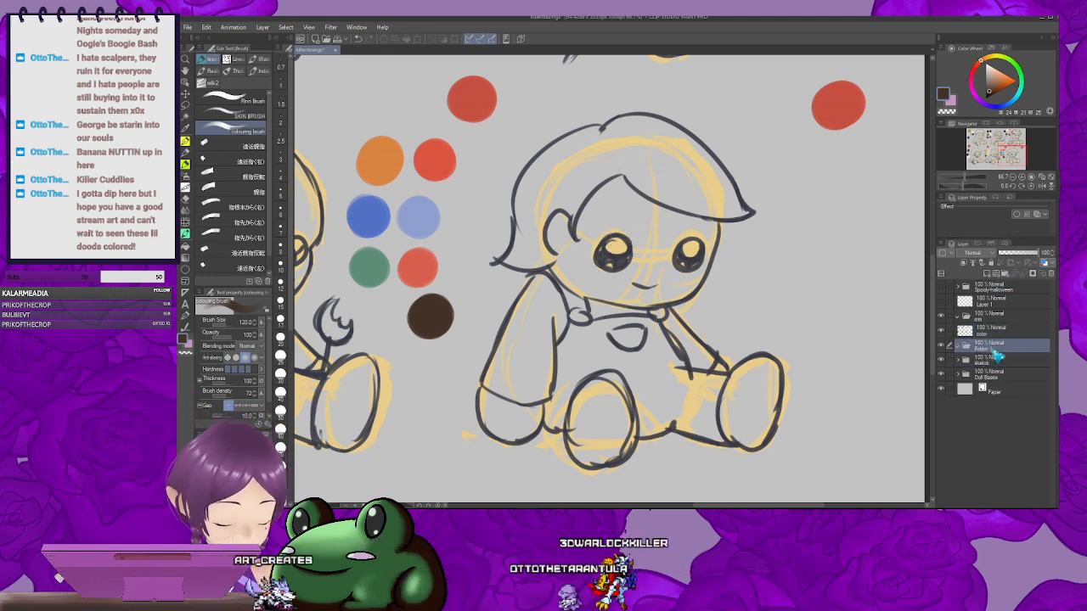
double_click(999, 349)
type("mm")
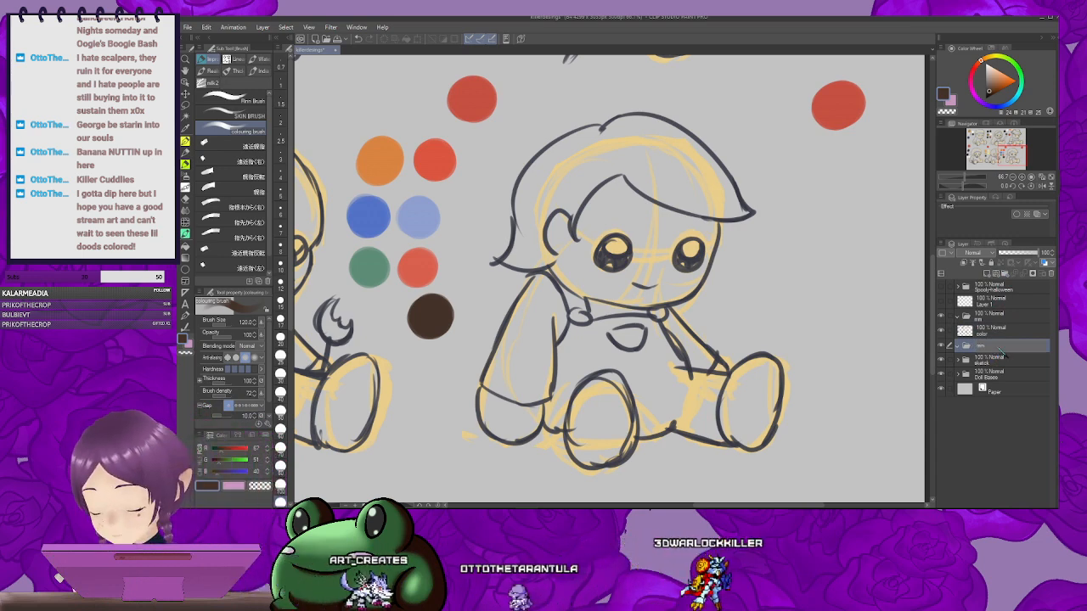
key("Return")
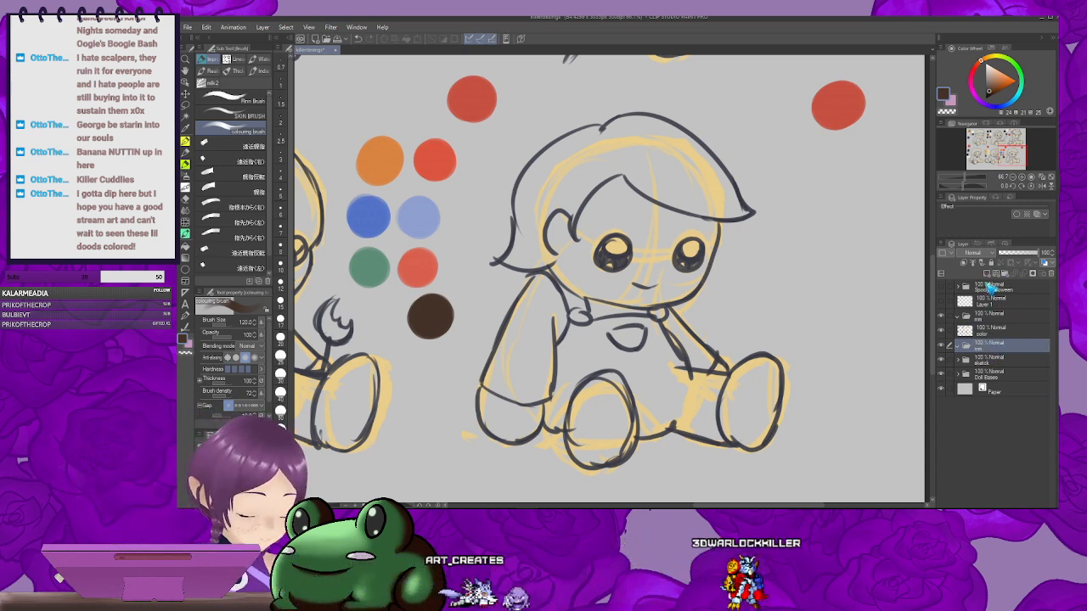
left_click(992, 275)
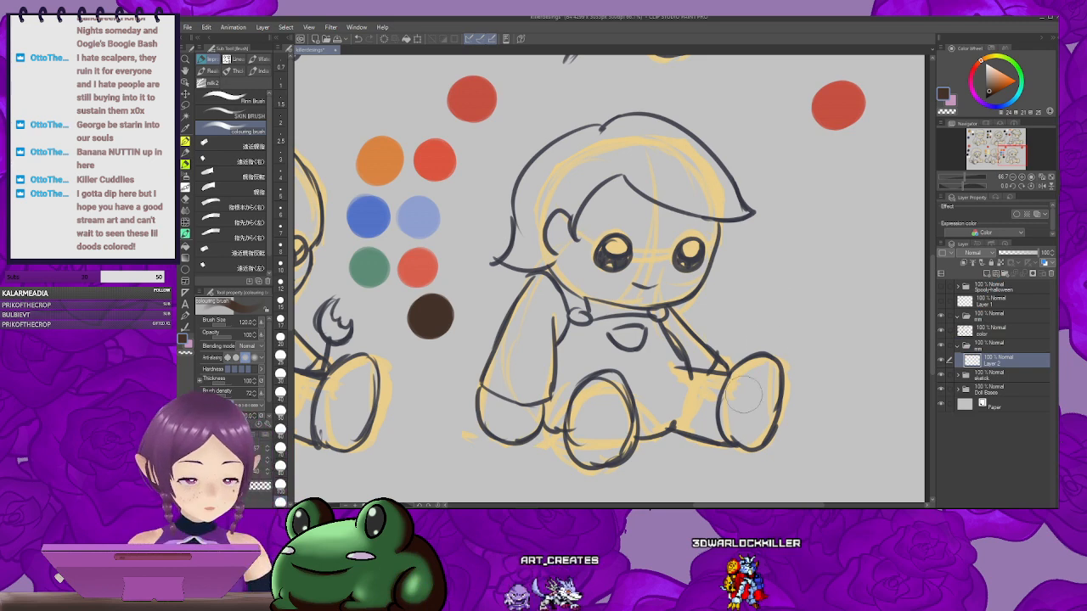
Step: Lower the opacity of the sketch folder to 40% and the Doll Bases folder to 34%
left_click_drag(556, 236, 800, 366)
mouse_move(527, 195)
left_mouse_down()
mouse_move(765, 243)
mouse_move(809, 337)
left_mouse_up()
left_click_drag(553, 184, 683, 277)
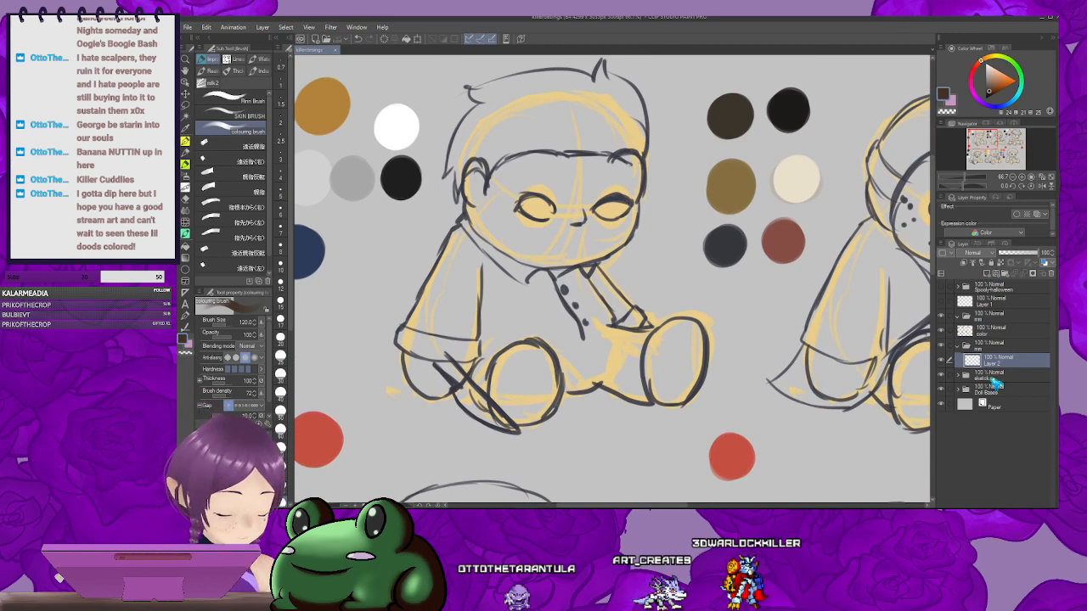
left_click(998, 375)
left_click(1016, 254)
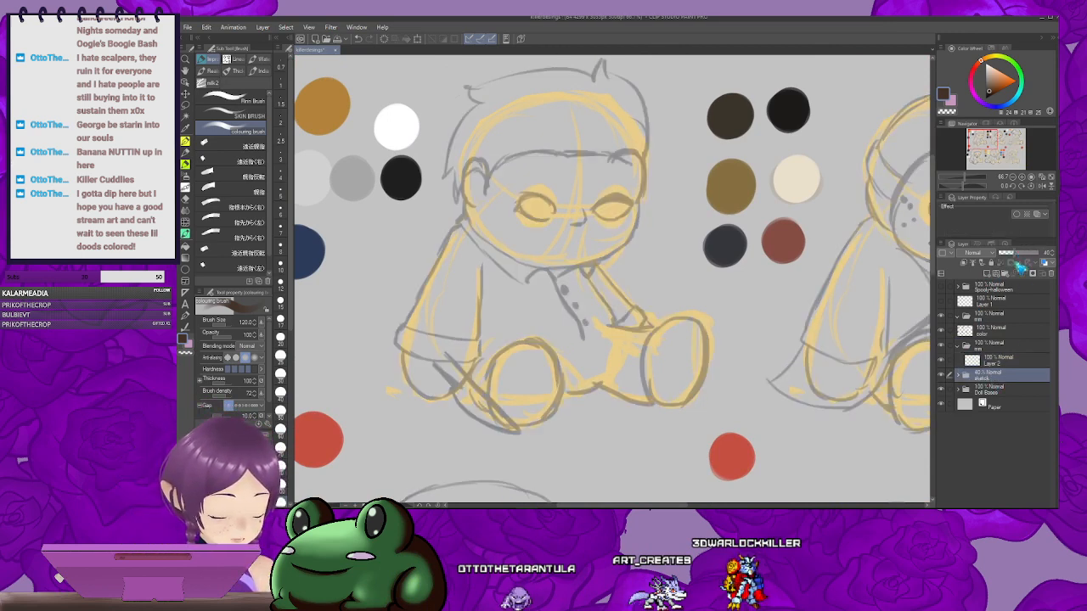
left_click(994, 390)
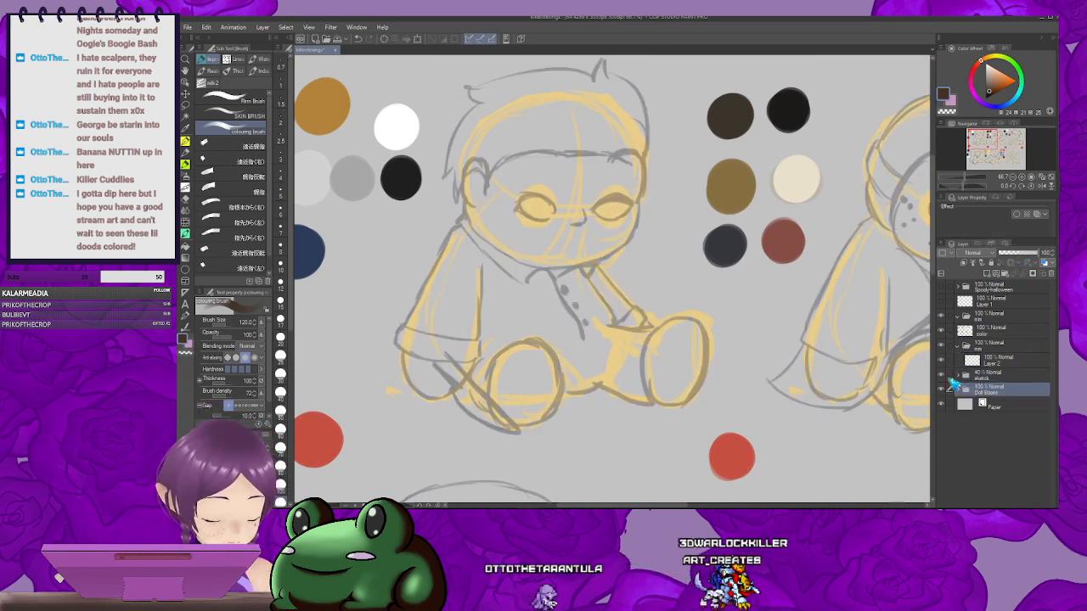
left_click(1016, 254)
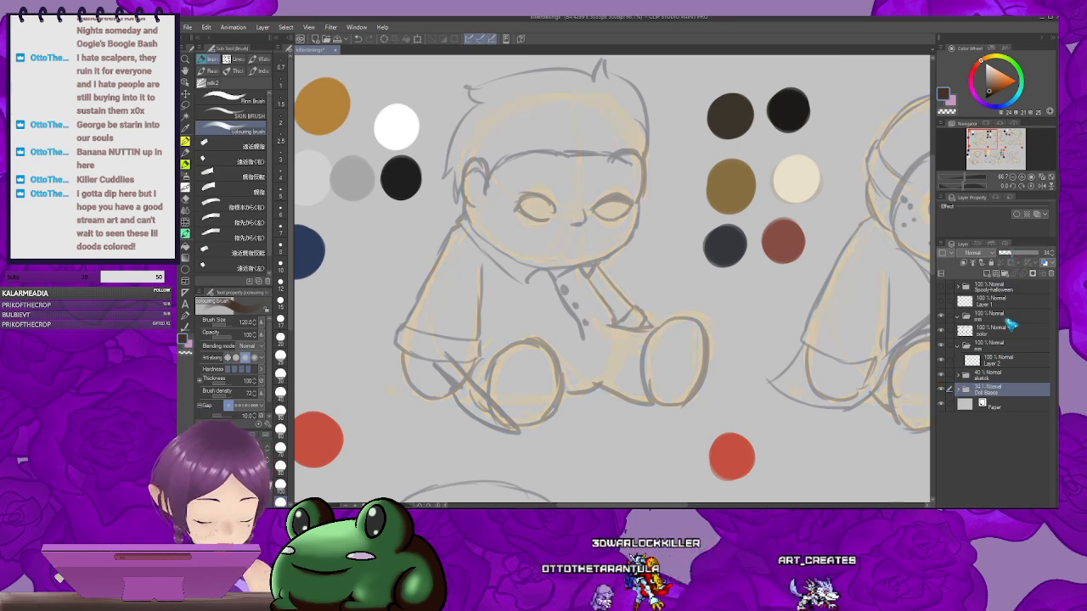
Step: Make Layer 2 in the mm folder active and switch to the Ri+ Lineart pen for inking the first doll
left_click(994, 360)
left_click_drag(689, 310, 699, 343)
key("p")
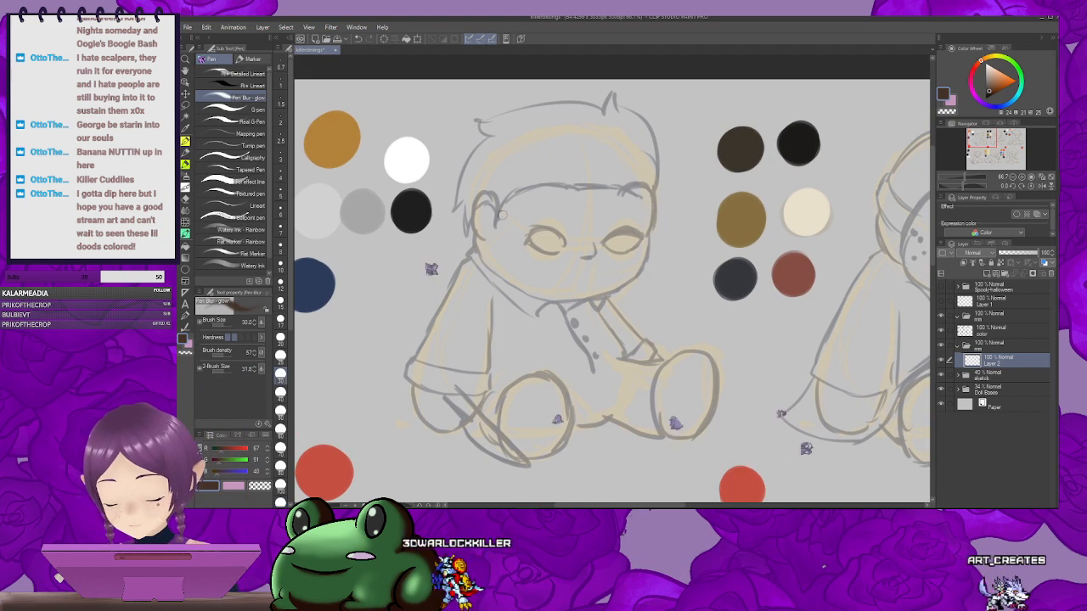
left_click(248, 86)
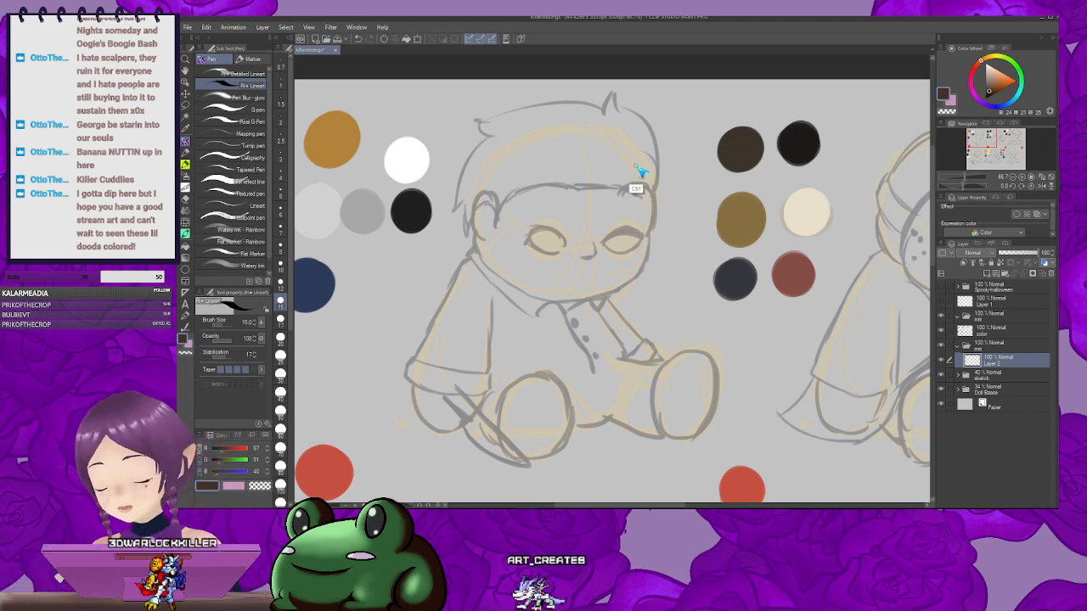
scroll(641, 170, "up", 1)
left_click_drag(675, 182, 697, 191)
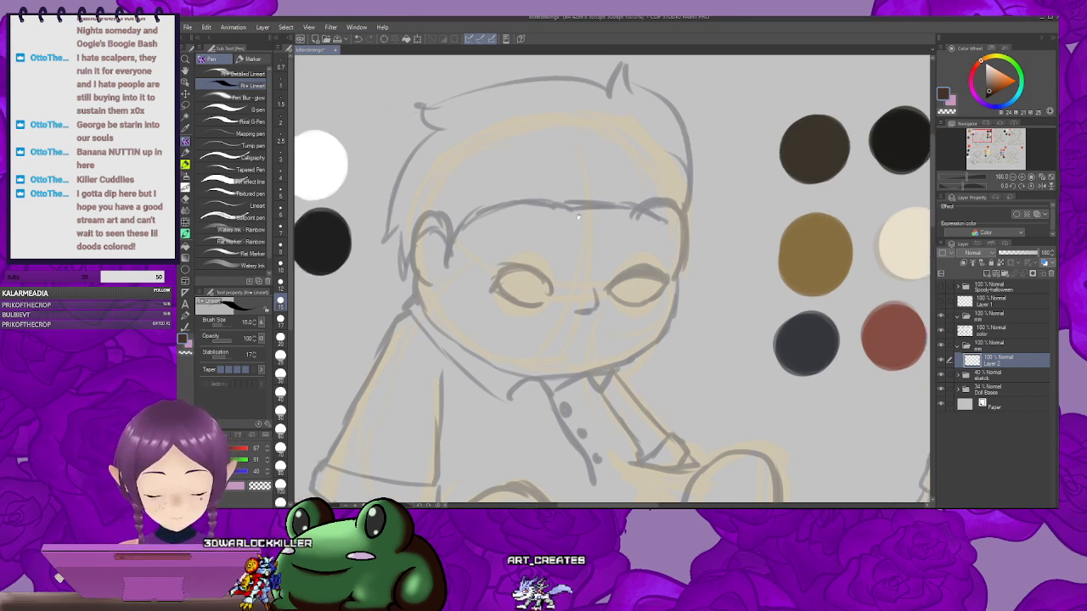
mouse_move(578, 218)
left_mouse_down()
mouse_move(575, 208)
mouse_move(675, 213)
left_mouse_up()
key("ctrl+z")
mouse_move(542, 213)
left_mouse_down()
mouse_move(569, 204)
mouse_move(626, 214)
left_mouse_up()
mouse_move(626, 214)
left_mouse_down()
mouse_move(607, 219)
mouse_move(654, 220)
mouse_move(624, 249)
left_mouse_up()
key("ctrl+z")
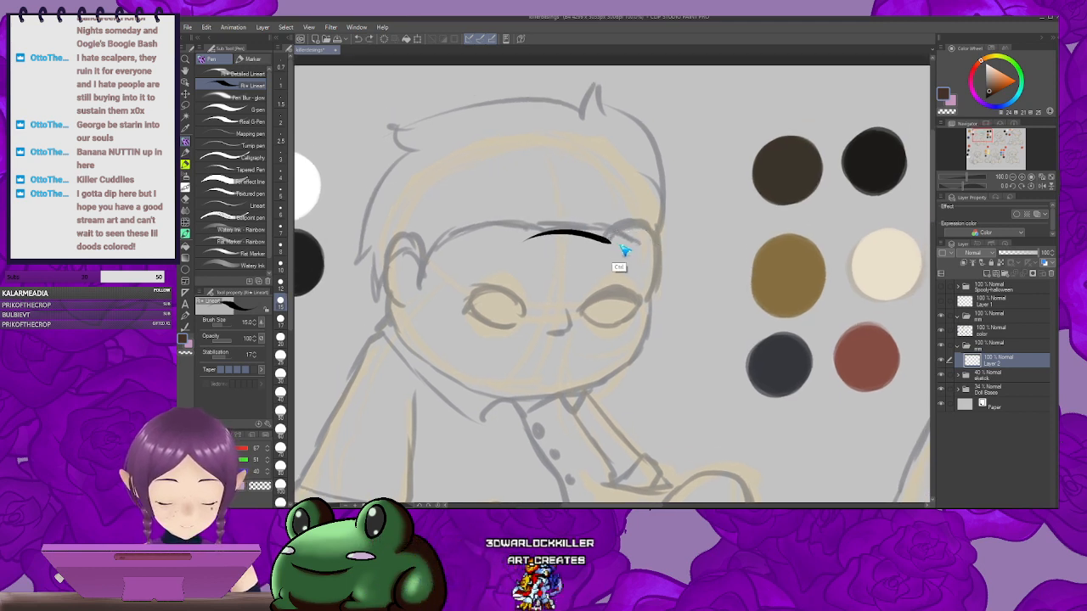
left_click_drag(610, 99, 612, 112)
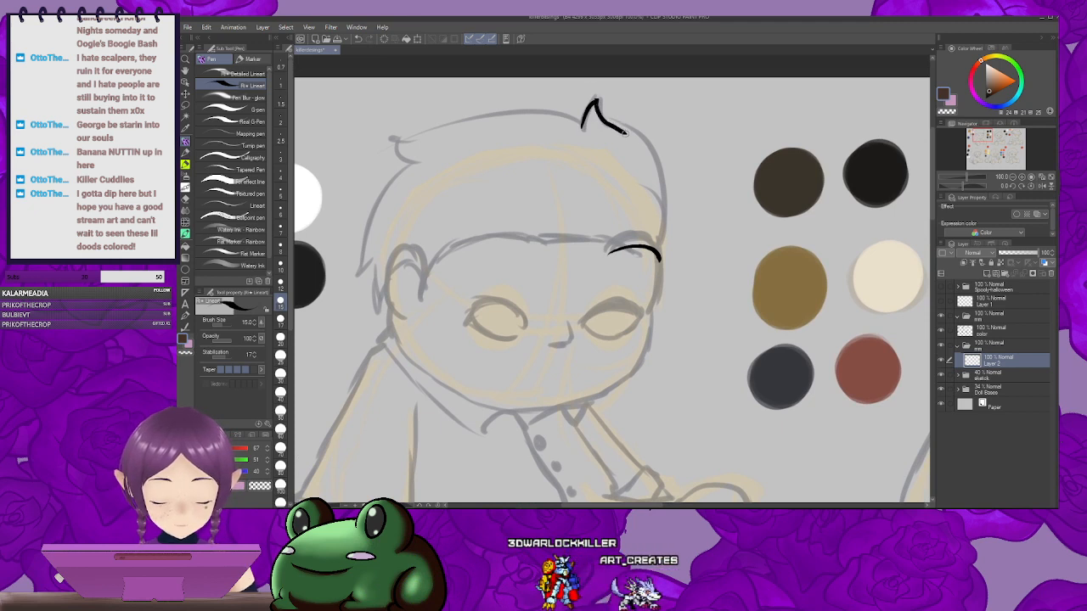
key("ctrl+z")
key("ctrl+z")
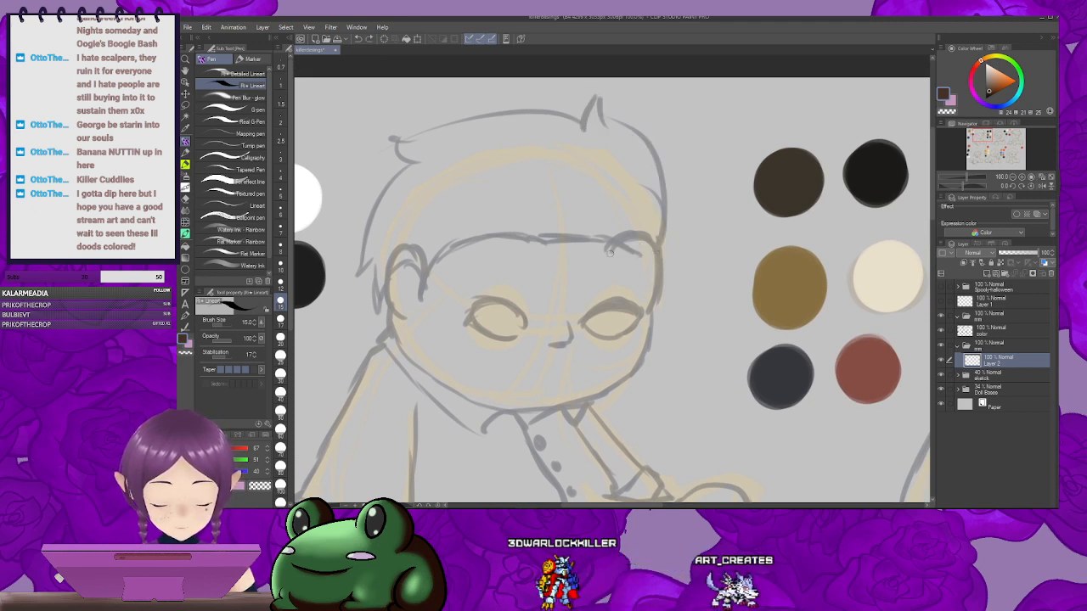
Step: Ink the first doll's outer hair shape with its tufts, the ear and the hairline across the forehead
mouse_move(663, 235)
left_mouse_down()
mouse_move(599, 141)
mouse_move(532, 113)
mouse_move(540, 130)
mouse_move(637, 149)
mouse_move(665, 139)
mouse_move(535, 152)
mouse_move(590, 150)
mouse_move(533, 262)
mouse_move(558, 221)
mouse_move(552, 272)
left_mouse_up()
mouse_move(604, 241)
left_mouse_down()
mouse_move(538, 209)
mouse_move(515, 219)
mouse_move(528, 275)
left_mouse_up()
left_click_drag(543, 261, 517, 262)
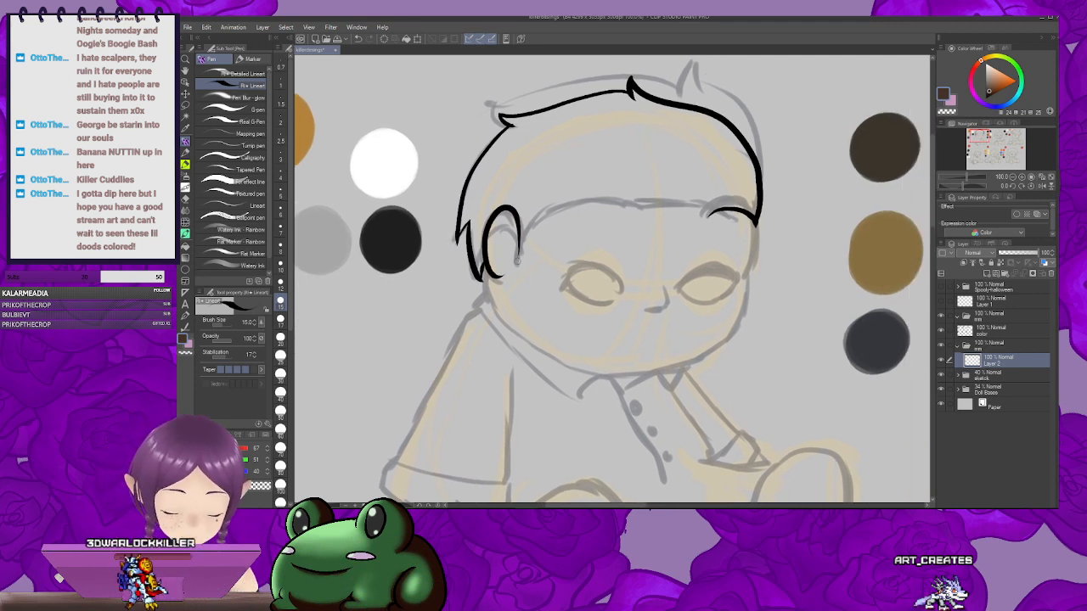
mouse_move(656, 225)
left_mouse_down()
mouse_move(640, 225)
mouse_move(740, 223)
mouse_move(731, 209)
left_mouse_up()
key("ctrl+z")
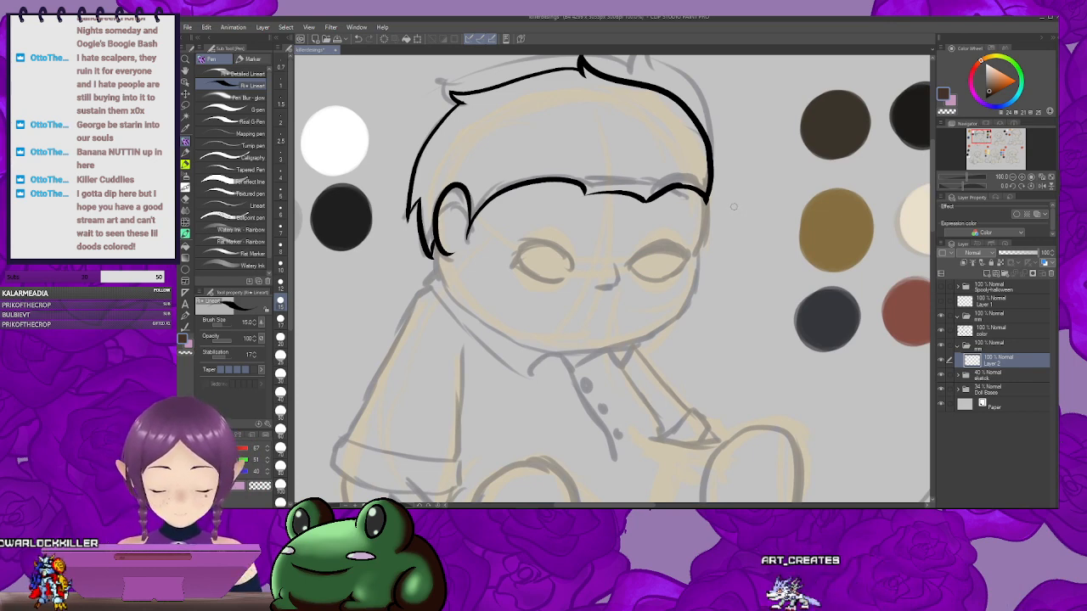
Step: Ink the doll's face outline from the ear around the chin and up to the opposite temple
scroll(736, 206, "down", 2)
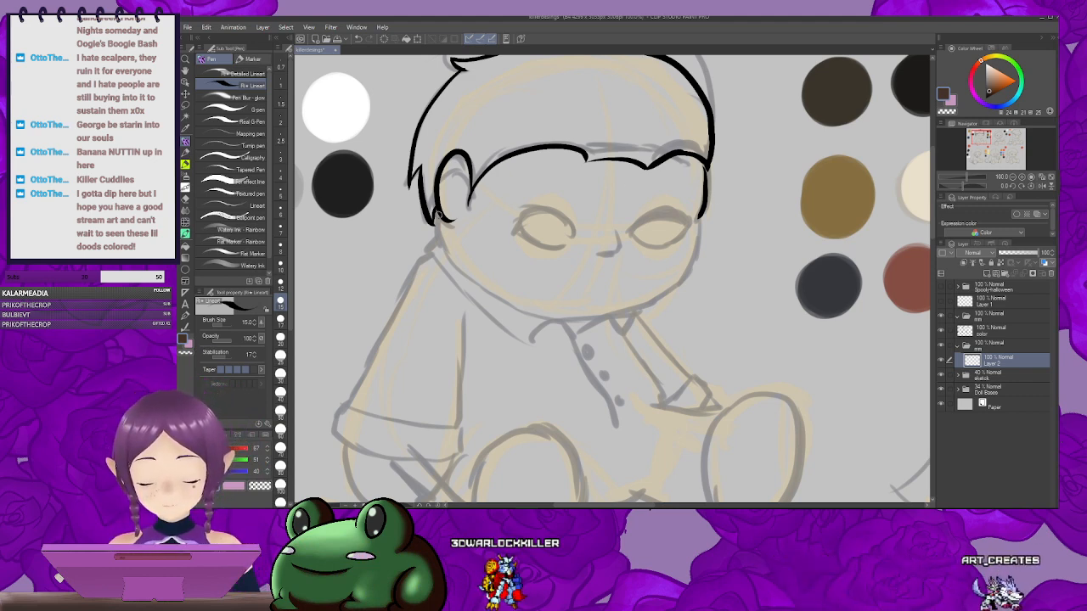
left_click_drag(443, 250, 487, 287)
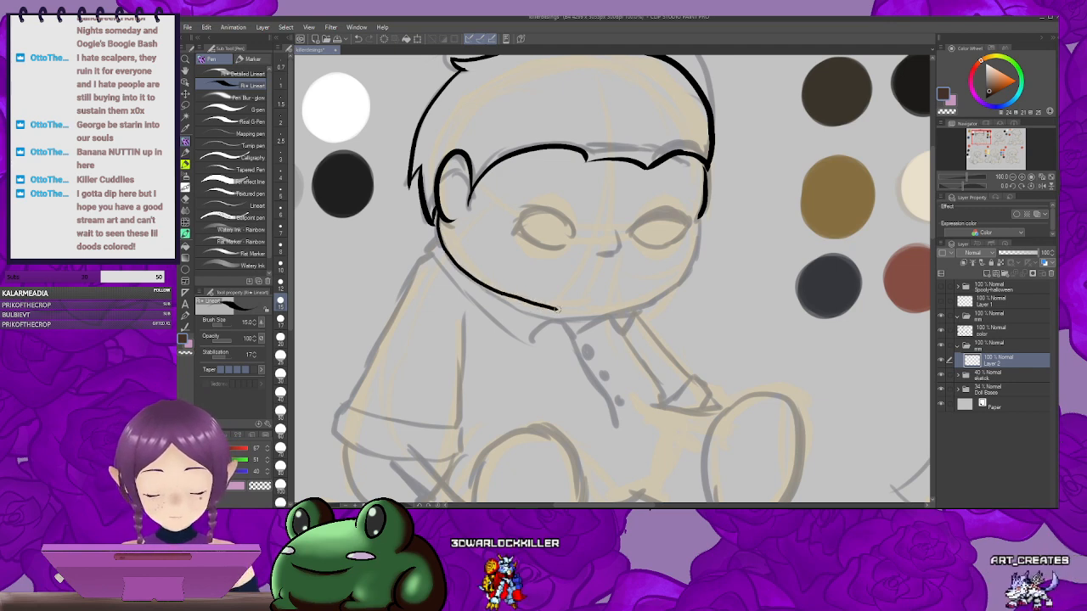
key("ctrl+z")
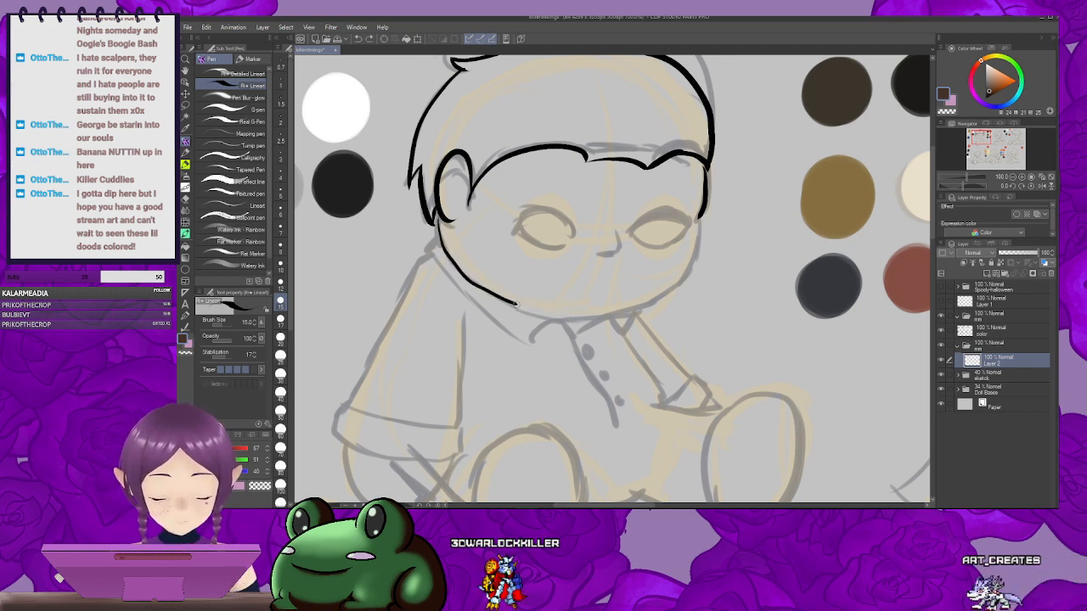
left_click_drag(680, 279, 695, 222)
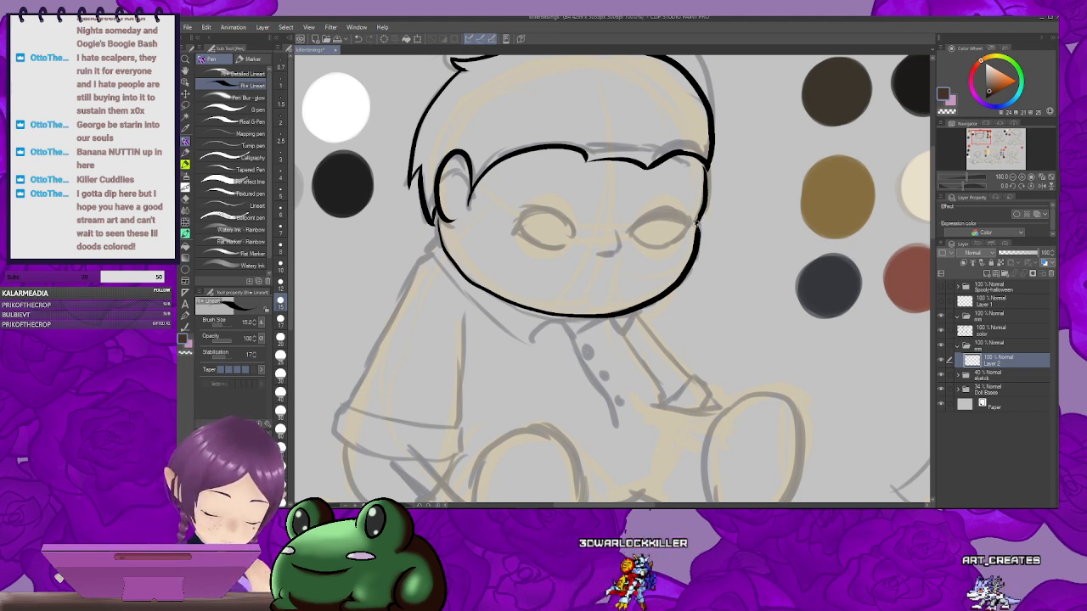
Step: Ink the doll's small angular nose and the outlines of both almond-shaped eyes
mouse_move(630, 245)
left_mouse_down()
mouse_move(657, 208)
mouse_move(649, 216)
left_mouse_up()
mouse_move(613, 225)
left_mouse_down()
mouse_move(639, 210)
mouse_move(675, 230)
left_mouse_up()
key("ctrl+z")
mouse_move(605, 239)
left_mouse_down()
mouse_move(654, 228)
mouse_move(645, 232)
mouse_move(653, 205)
mouse_move(680, 220)
left_mouse_up()
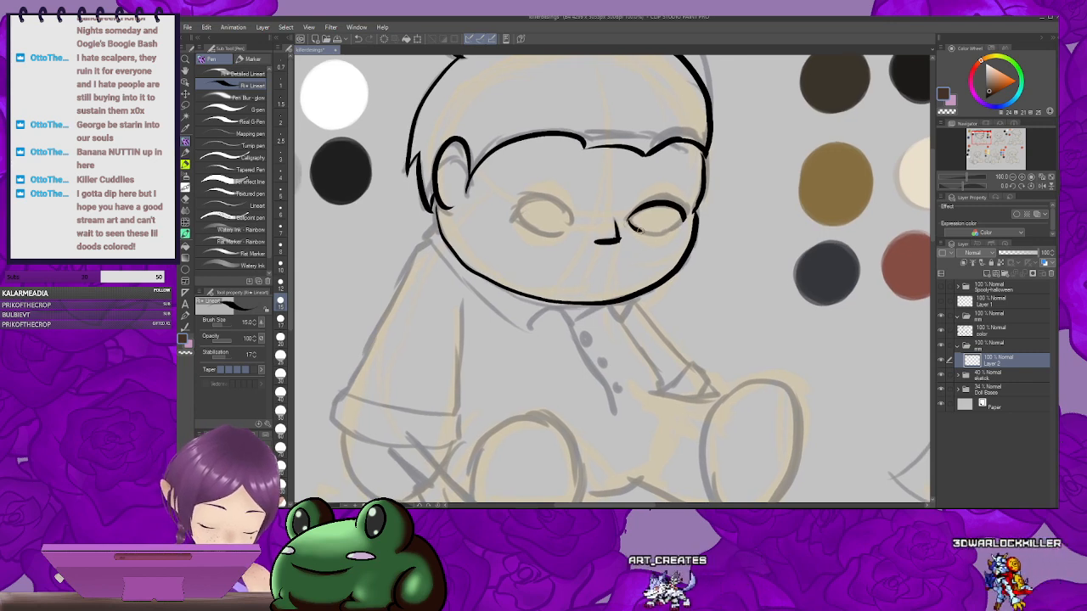
left_click_drag(533, 215, 617, 219)
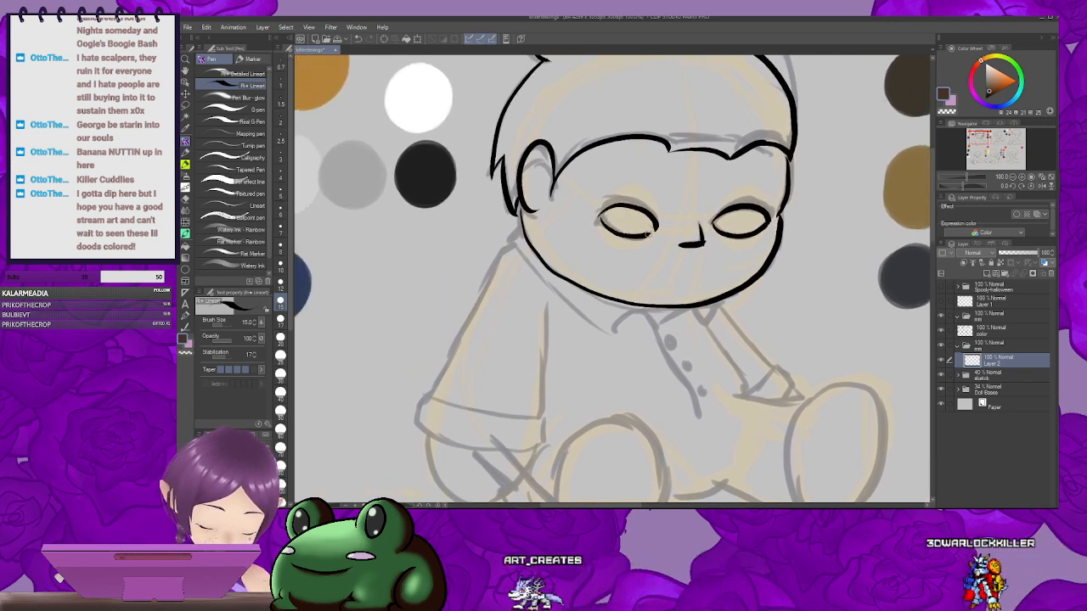
left_click_drag(656, 226, 621, 230)
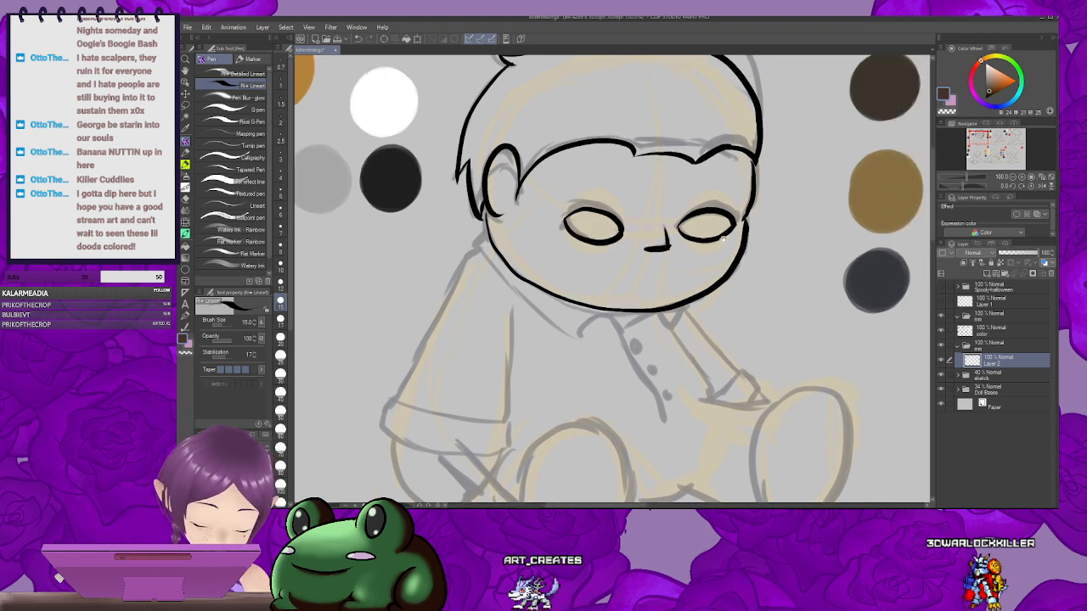
Step: Fill both eyes with dark brown and replace it with black sampled from the line art
key("j")
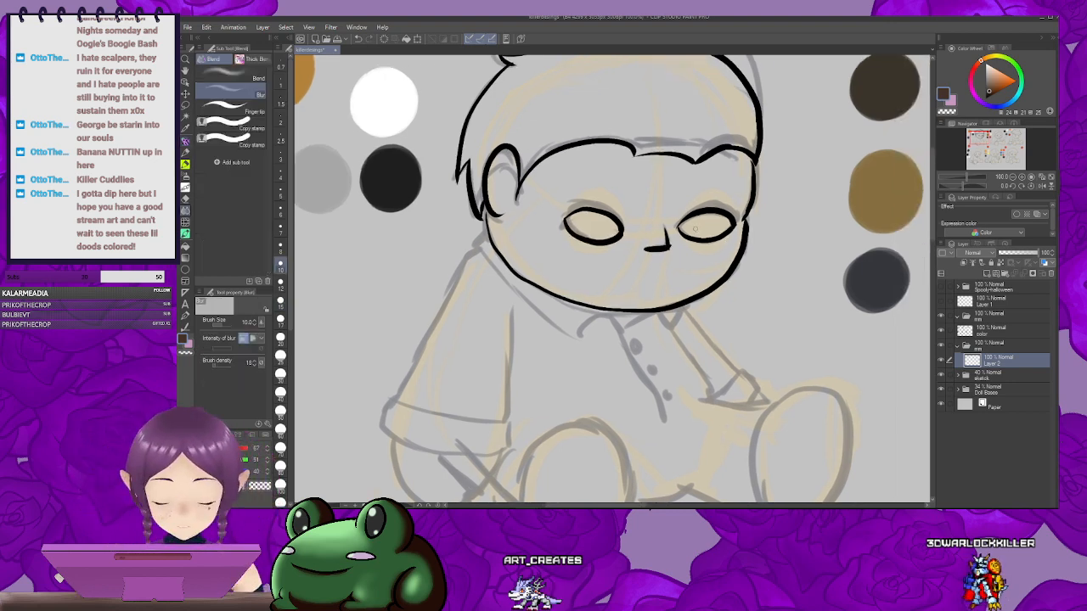
key("g")
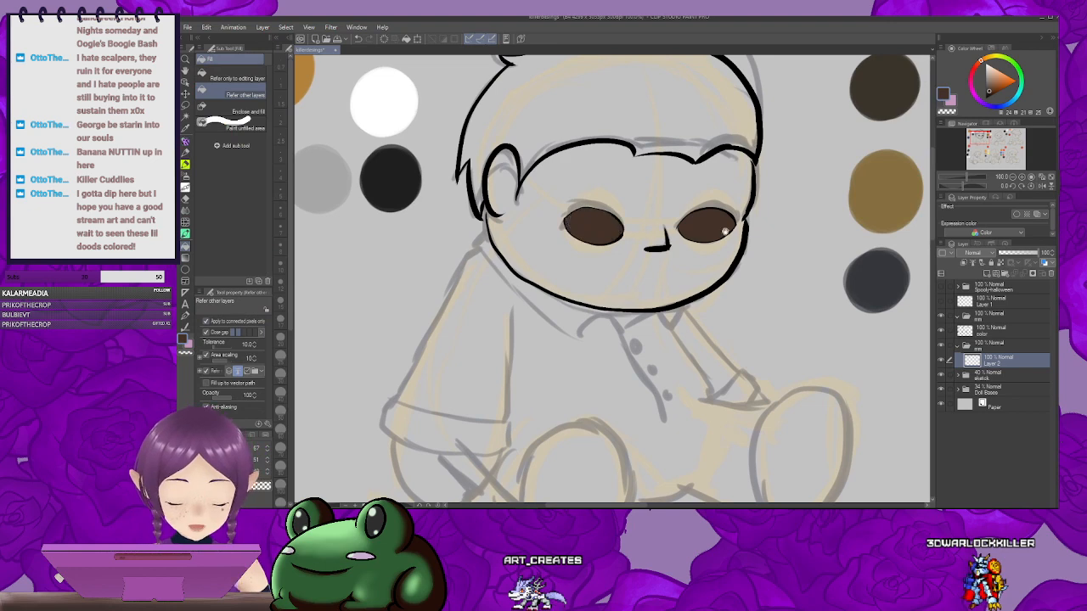
left_click_drag(724, 231, 716, 290)
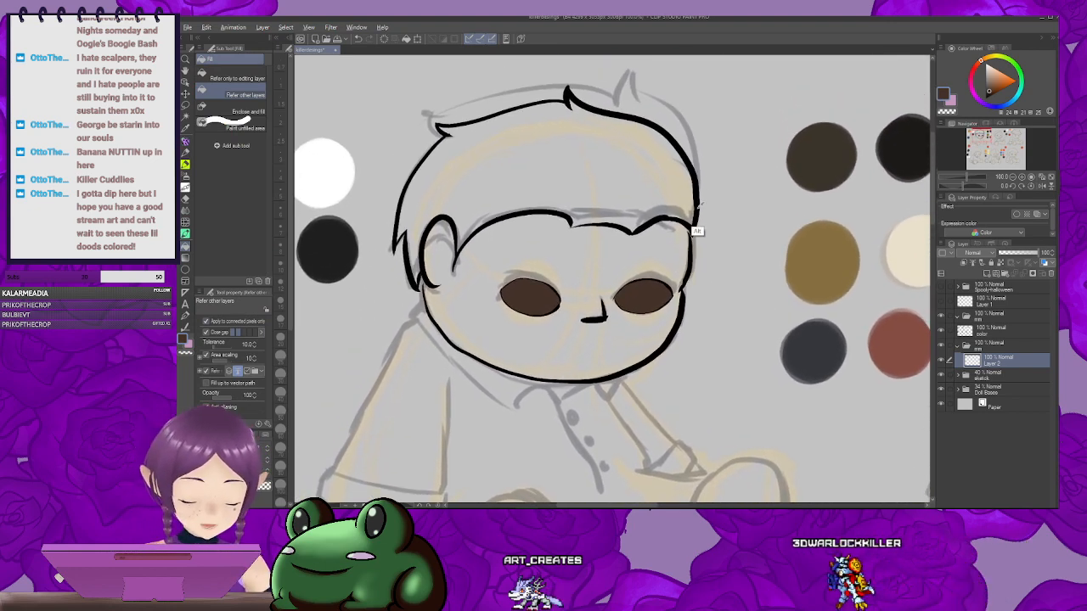
left_click(696, 229, "alt")
left_click(642, 297)
left_click(530, 297)
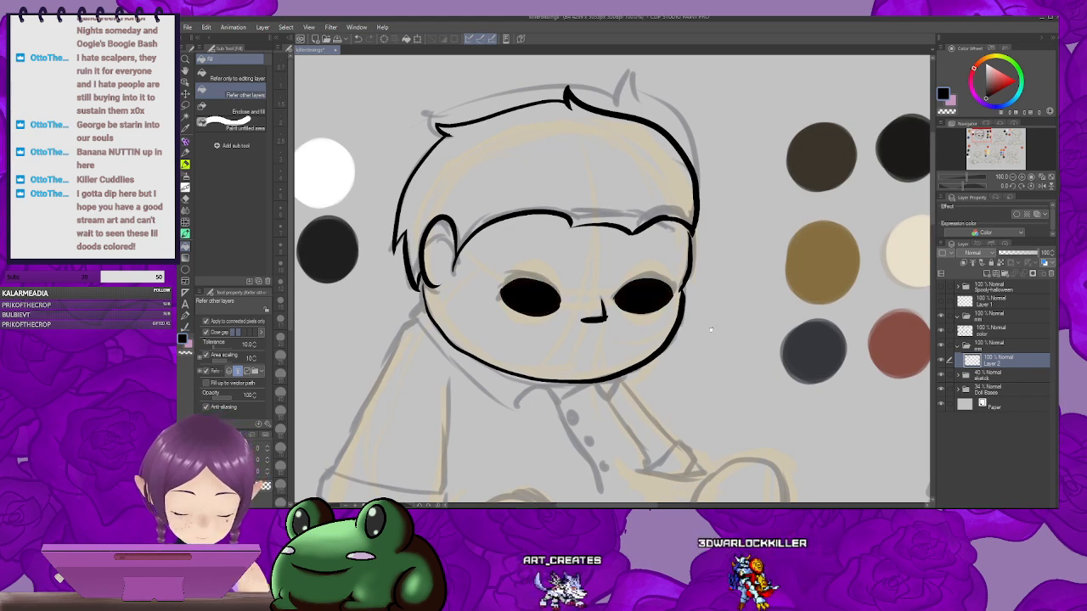
Step: Ink the doll's shirt collar with its pointed tips beneath the chin using the lineart pen
left_click_drag(711, 330, 714, 246)
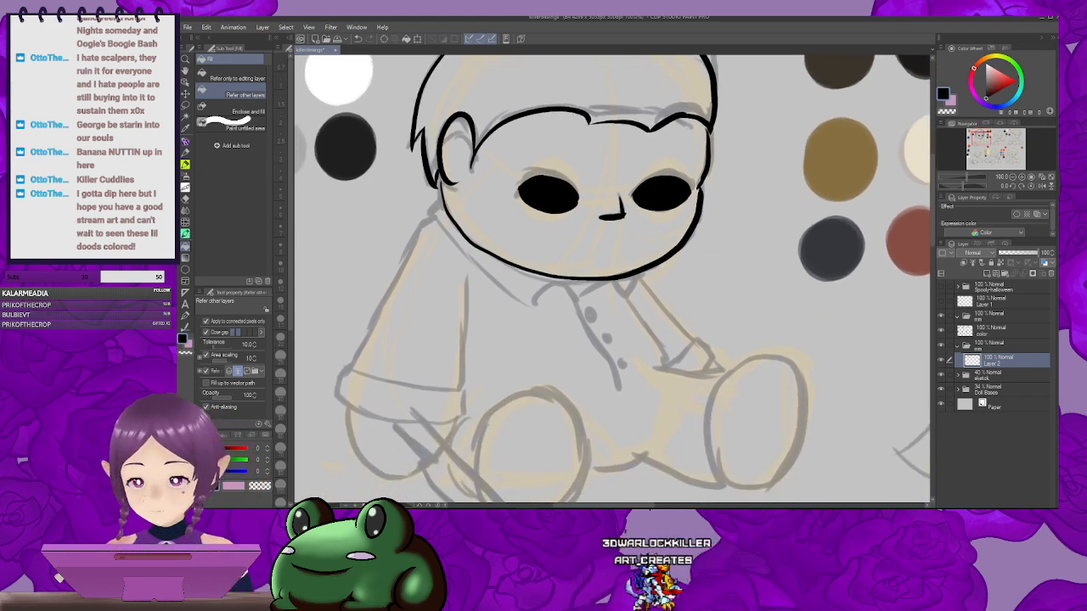
key("p")
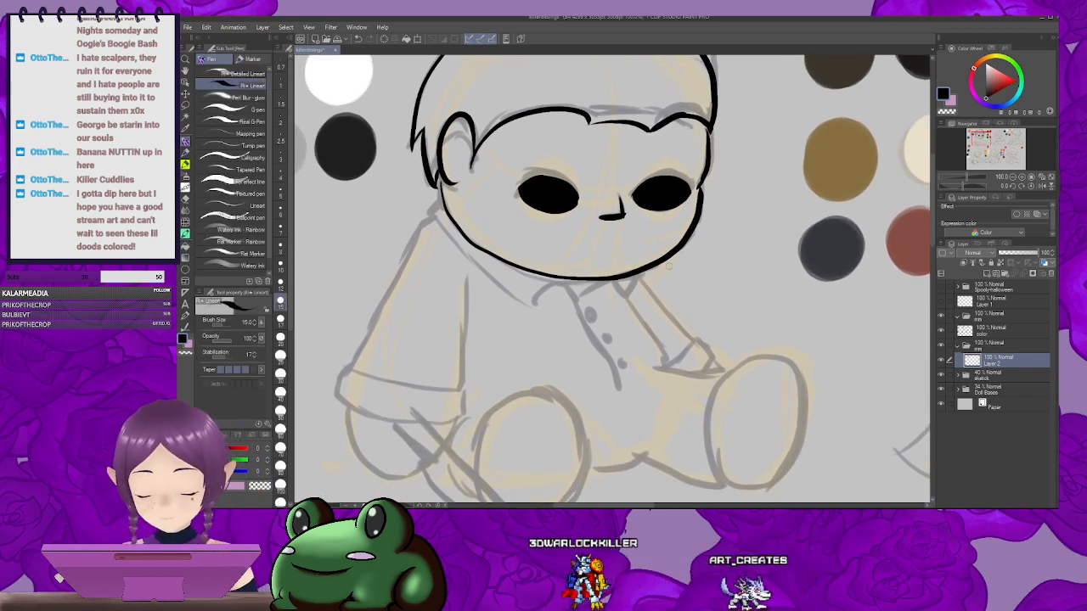
left_click_drag(668, 266, 692, 227)
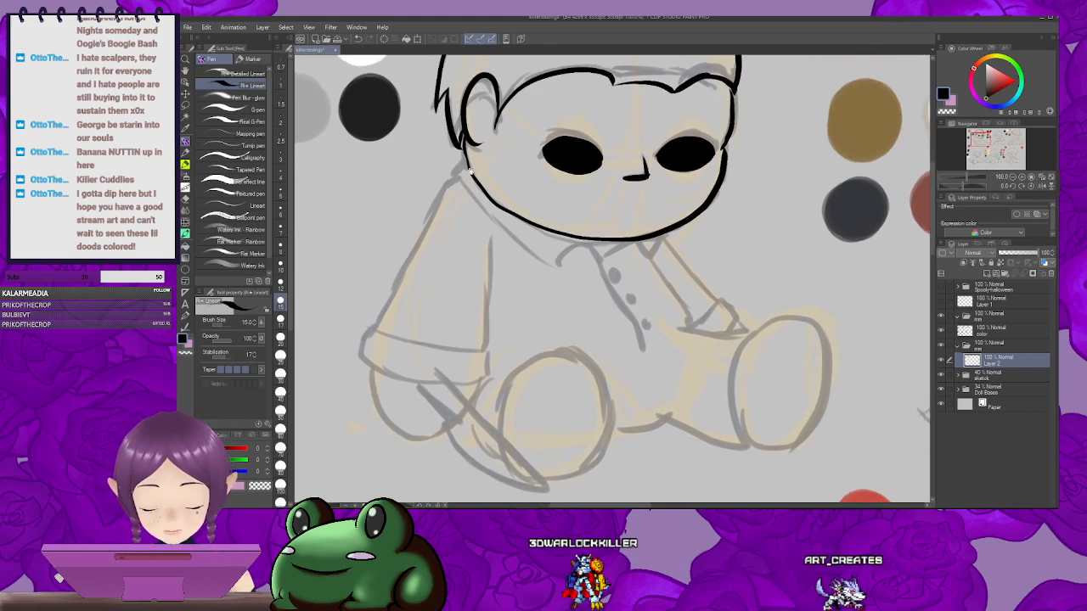
mouse_move(450, 174)
left_mouse_down()
mouse_move(520, 249)
mouse_move(554, 265)
mouse_move(533, 266)
mouse_move(578, 250)
mouse_move(597, 267)
left_mouse_up()
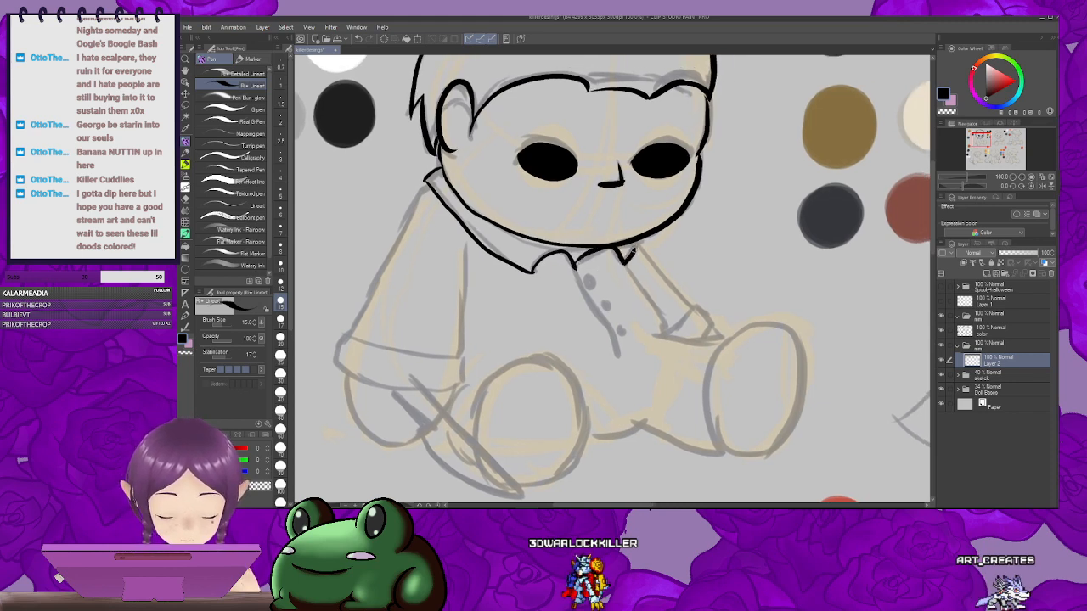
left_click_drag(654, 248, 671, 237)
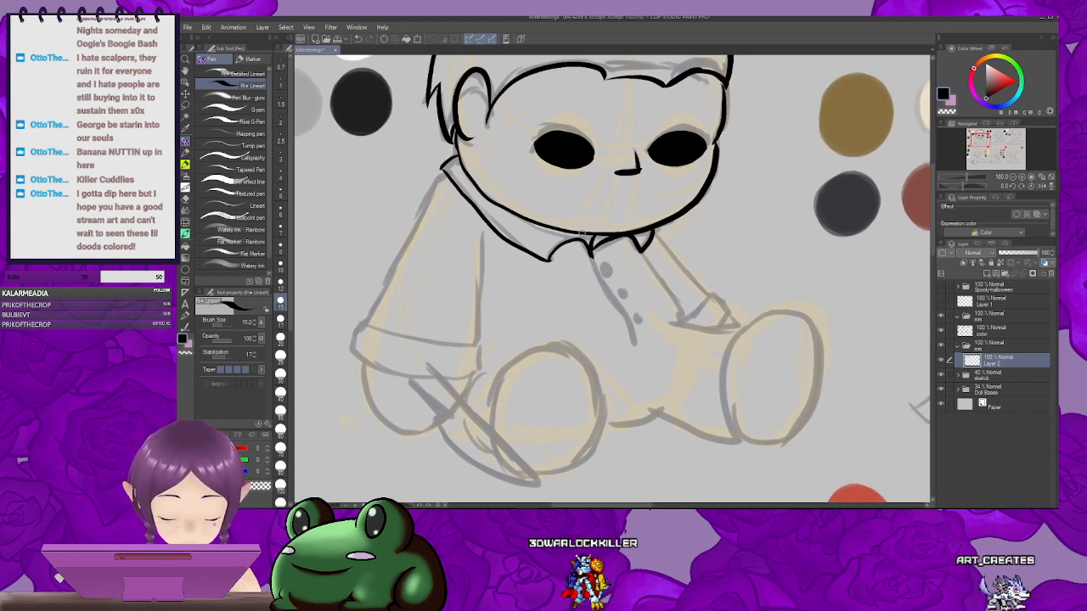
Step: Ink the curved shirt opening, the three buttons and the inner edge of the doll's far arm
mouse_move(594, 253)
left_mouse_down()
mouse_move(603, 162)
mouse_move(645, 250)
left_mouse_up()
left_click_drag(614, 167, 595, 198)
left_click_drag(614, 222, 626, 248)
mouse_move(670, 194)
left_mouse_down()
mouse_move(572, 224)
mouse_move(618, 298)
left_mouse_up()
left_click_drag(607, 227, 597, 222)
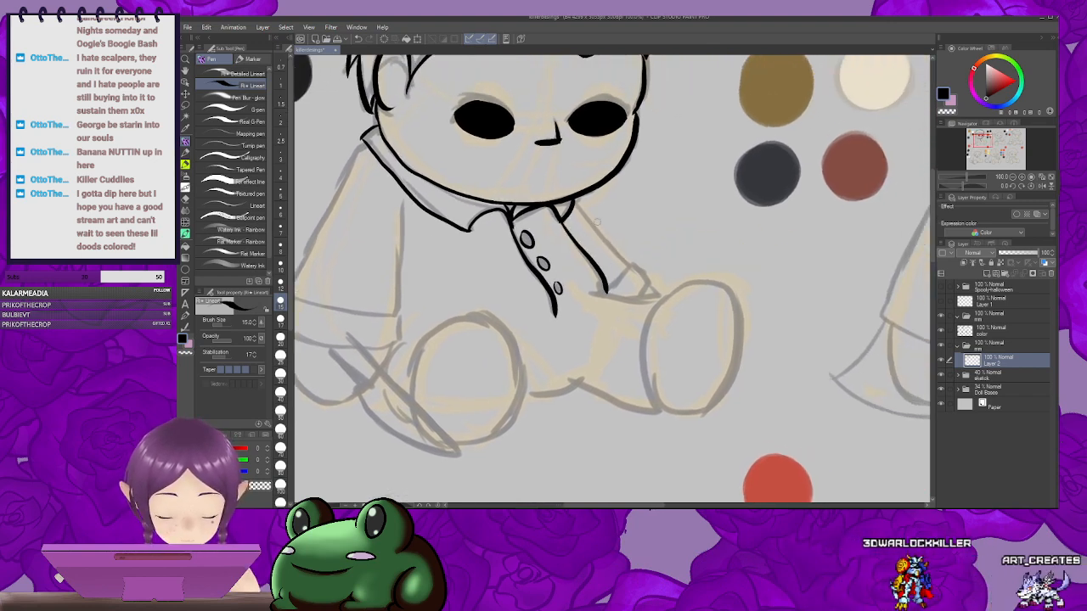
Step: Ink the rest of the far sleeve and the whole near sleeve, each with its folded cuff
mouse_move(628, 265)
left_mouse_down()
mouse_move(620, 243)
mouse_move(599, 265)
mouse_move(631, 241)
mouse_move(621, 226)
mouse_move(632, 242)
left_mouse_up()
mouse_move(354, 252)
left_mouse_down()
mouse_move(426, 214)
mouse_move(624, 207)
mouse_move(585, 304)
left_mouse_up()
left_click_drag(565, 151, 480, 337)
mouse_move(525, 325)
left_mouse_down()
mouse_move(537, 248)
mouse_move(522, 237)
mouse_move(603, 251)
mouse_move(605, 239)
mouse_move(598, 284)
left_mouse_up()
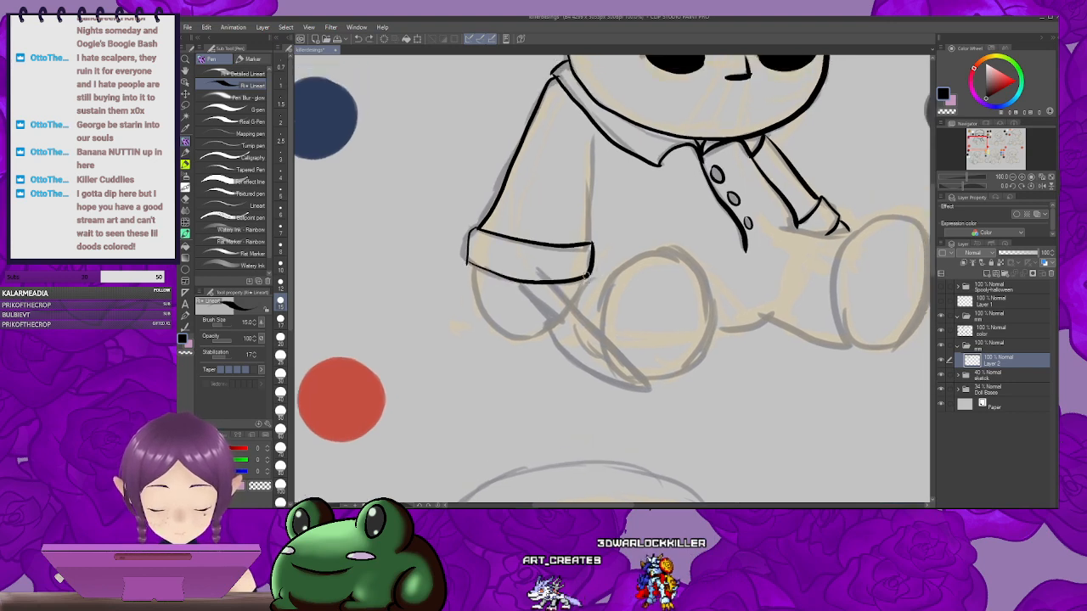
left_click_drag(593, 247, 579, 264)
Step: Ink the doll's far foot as an oval, the line above that leg and the leg and crotch lines below
mouse_move(651, 254)
left_mouse_down()
mouse_move(641, 157)
mouse_move(553, 261)
left_mouse_up()
mouse_move(613, 225)
left_mouse_down()
mouse_move(590, 223)
mouse_move(616, 190)
mouse_move(608, 206)
mouse_move(577, 209)
left_mouse_up()
left_click_drag(580, 314, 655, 234)
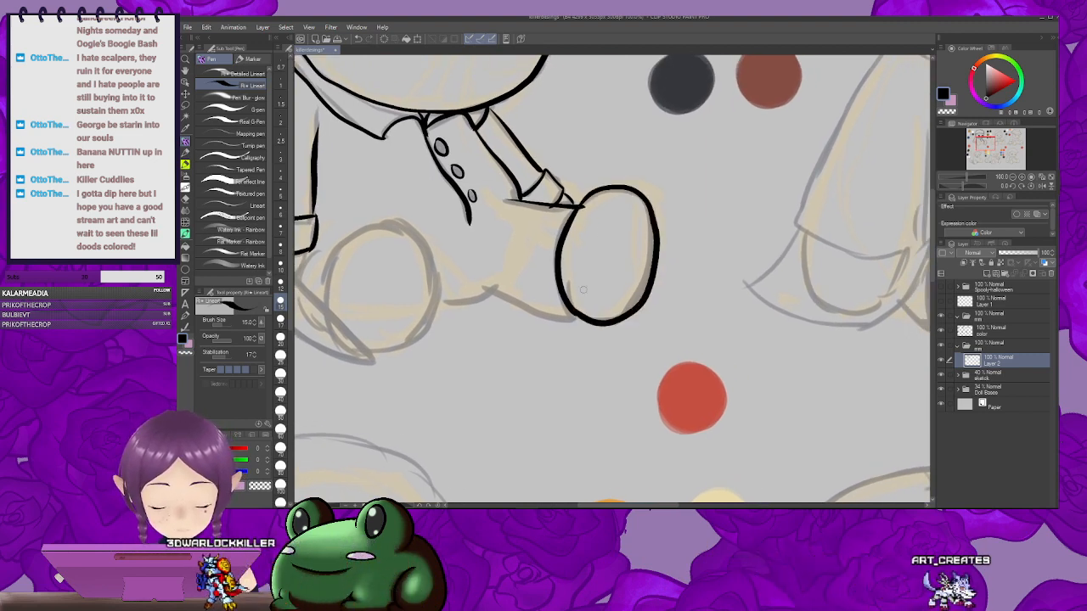
left_click_drag(493, 289, 615, 230)
left_click_drag(696, 256, 658, 291)
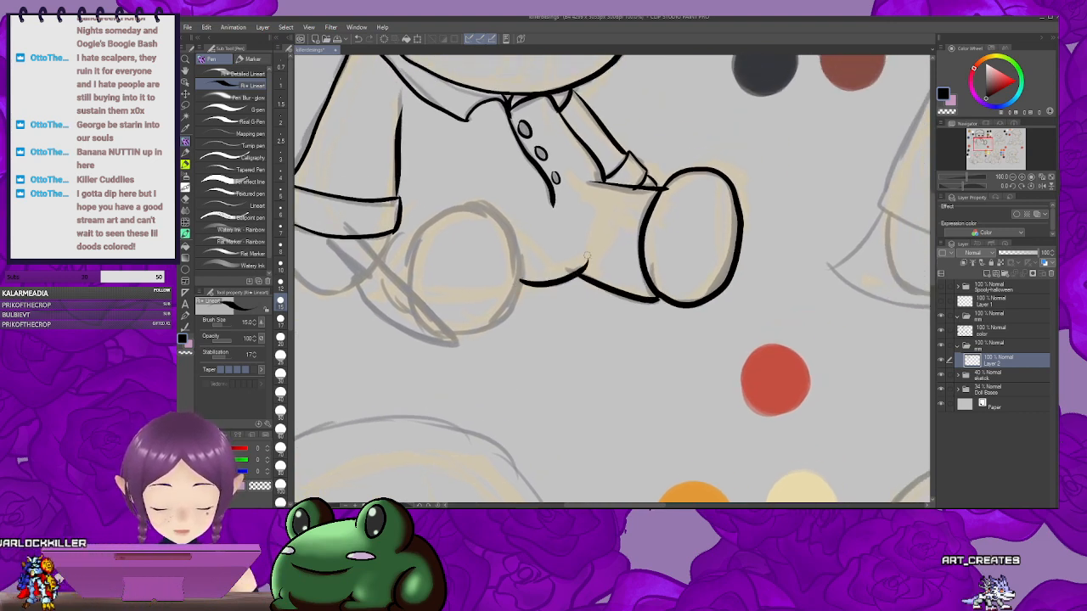
Step: Ink the doll's near foot as a large oval in front of the body
mouse_move(567, 248)
left_mouse_down()
mouse_move(719, 258)
mouse_move(712, 245)
left_mouse_up()
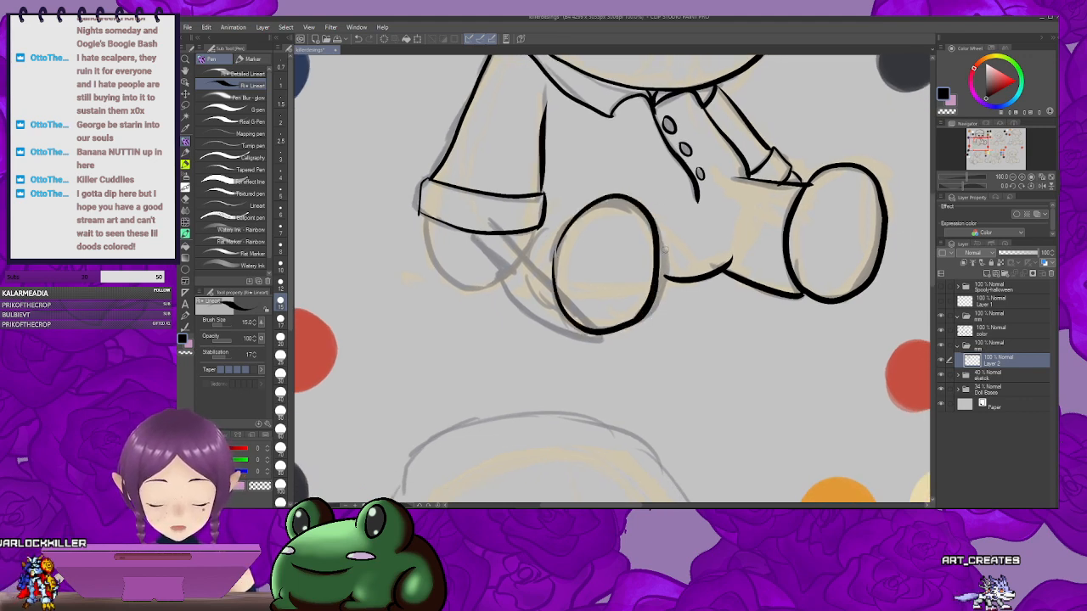
left_click_drag(668, 252, 625, 303)
mouse_move(523, 294)
left_mouse_down()
mouse_move(603, 253)
mouse_move(561, 284)
mouse_move(613, 297)
mouse_move(508, 273)
left_mouse_up()
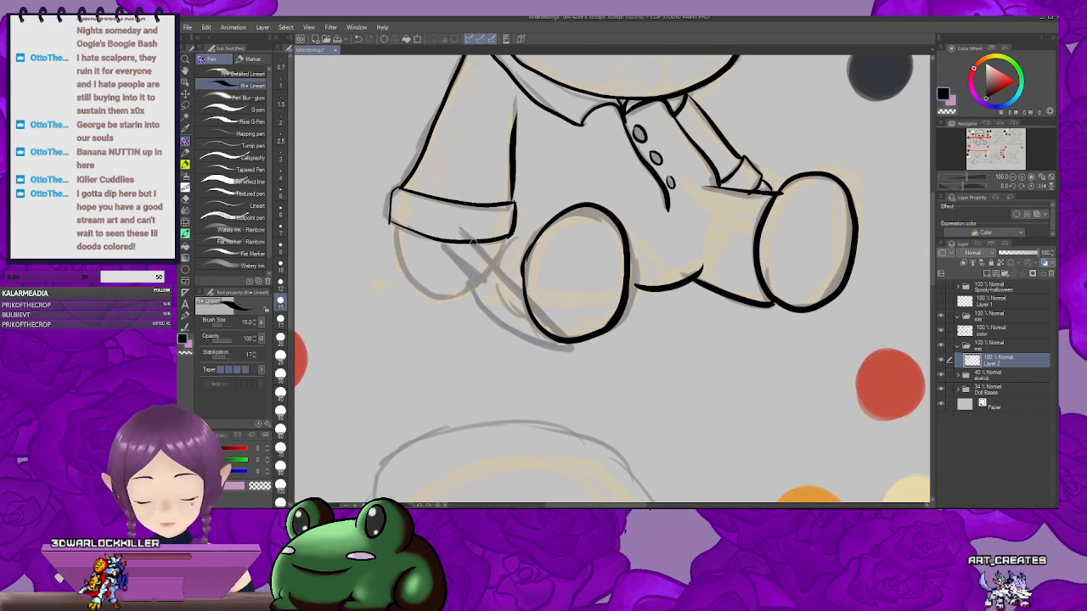
mouse_move(676, 236)
left_mouse_down()
mouse_move(668, 250)
mouse_move(576, 277)
left_mouse_up()
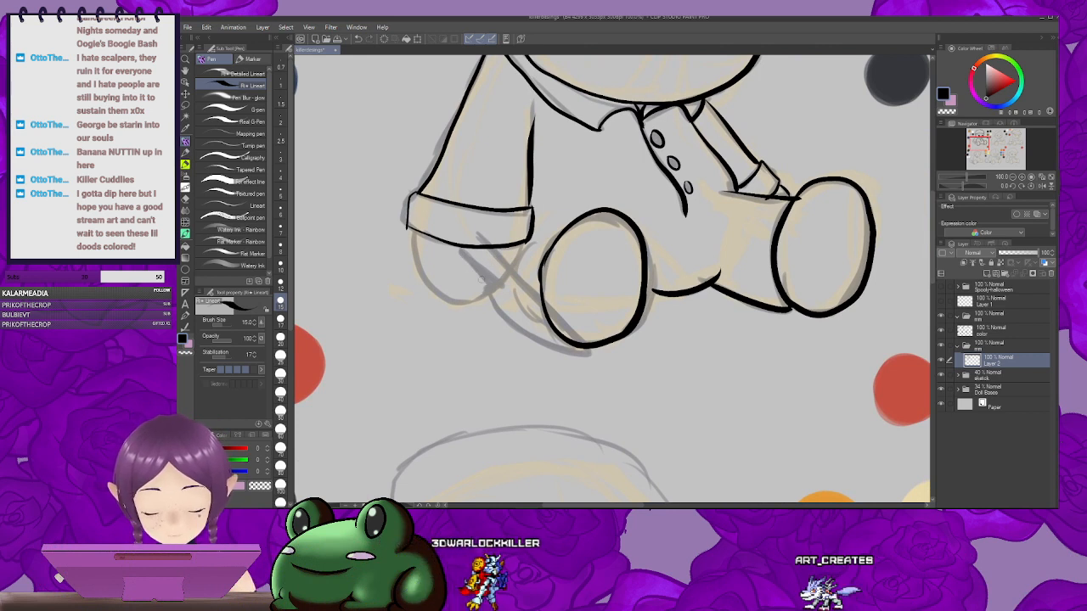
Step: Ink the first doll's near hand and the knife it grips, with its handle and curved blade
left_click_drag(464, 262, 492, 288)
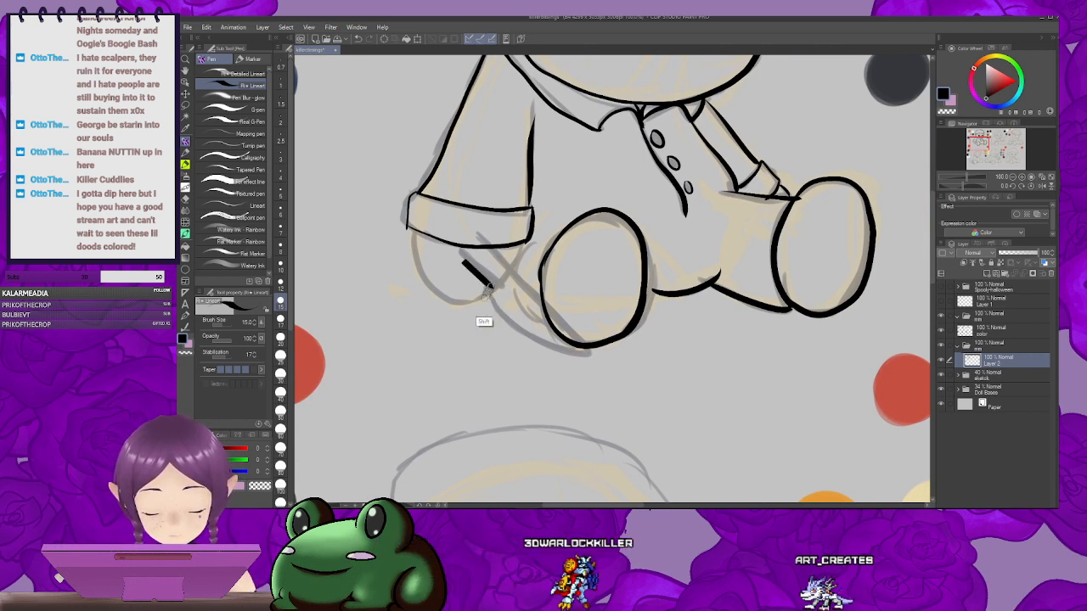
left_click(480, 302, "shift")
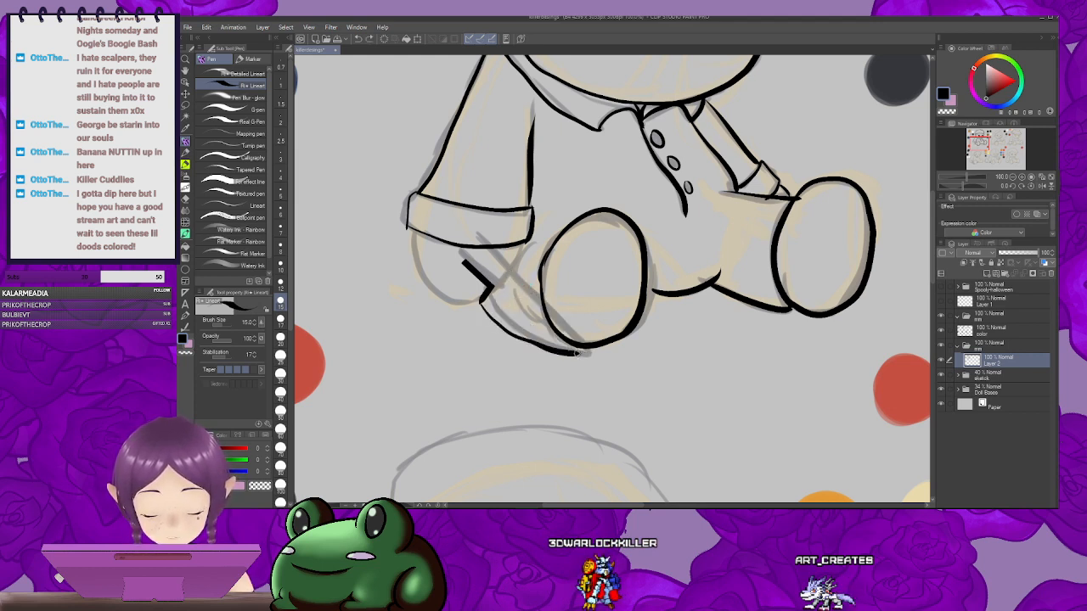
left_click_drag(482, 303, 565, 339)
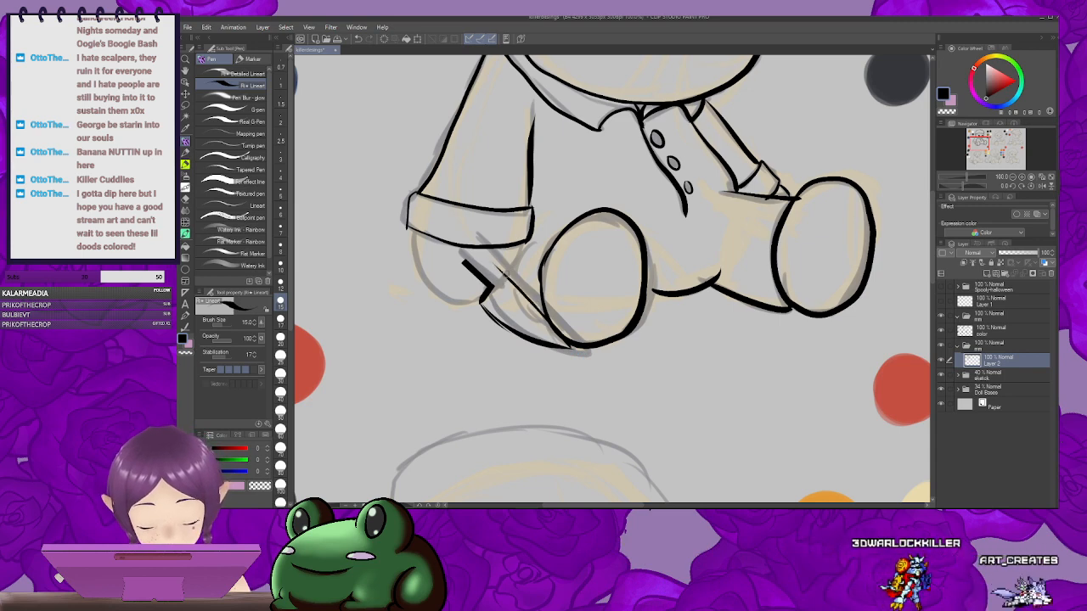
mouse_move(491, 262)
left_mouse_down()
mouse_move(629, 252)
mouse_move(597, 276)
mouse_move(615, 288)
mouse_move(605, 291)
mouse_move(622, 281)
left_mouse_up()
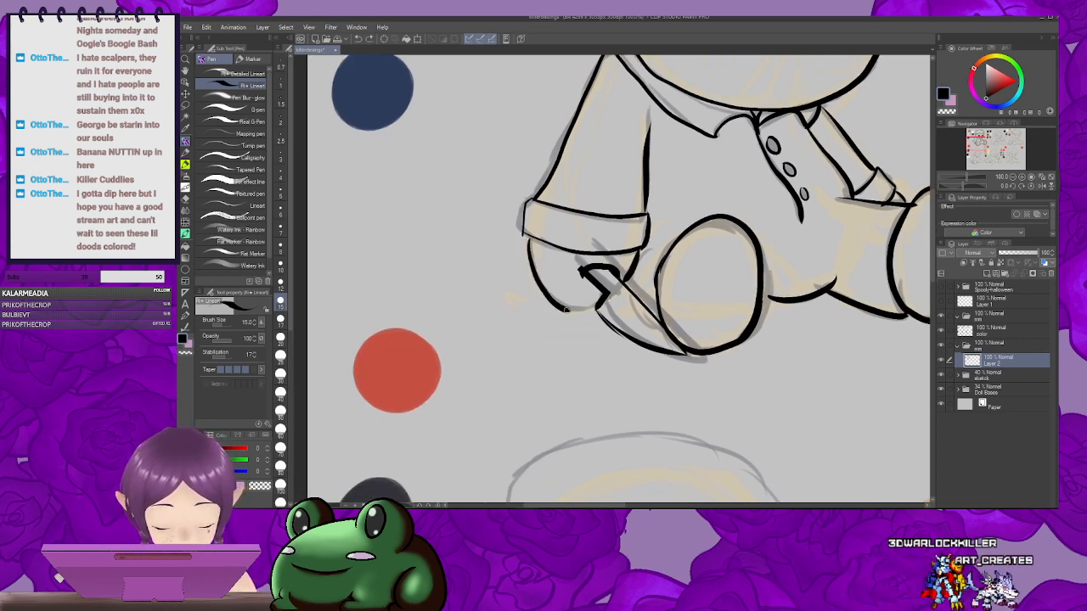
mouse_move(611, 297)
left_mouse_down()
mouse_move(543, 300)
mouse_move(578, 328)
mouse_move(564, 409)
mouse_move(628, 334)
left_mouse_up()
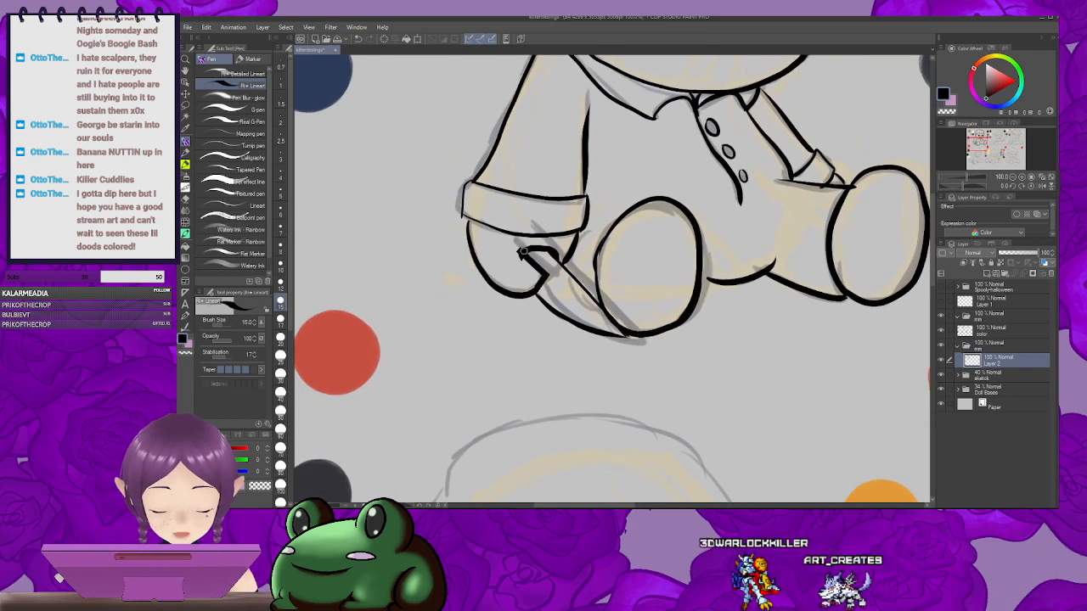
Step: Trim the inked end of the knife handle with the Hard eraser at size 17
key("e")
key("[")
key("[")
key("[")
key("[")
key("[")
key("[")
key("[")
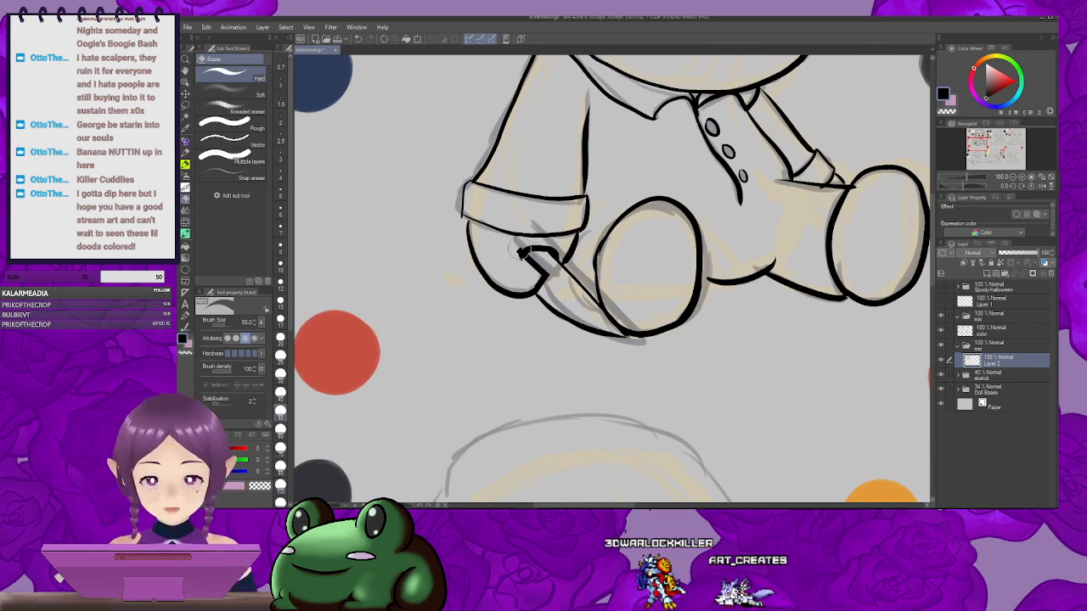
key("[")
key("[")
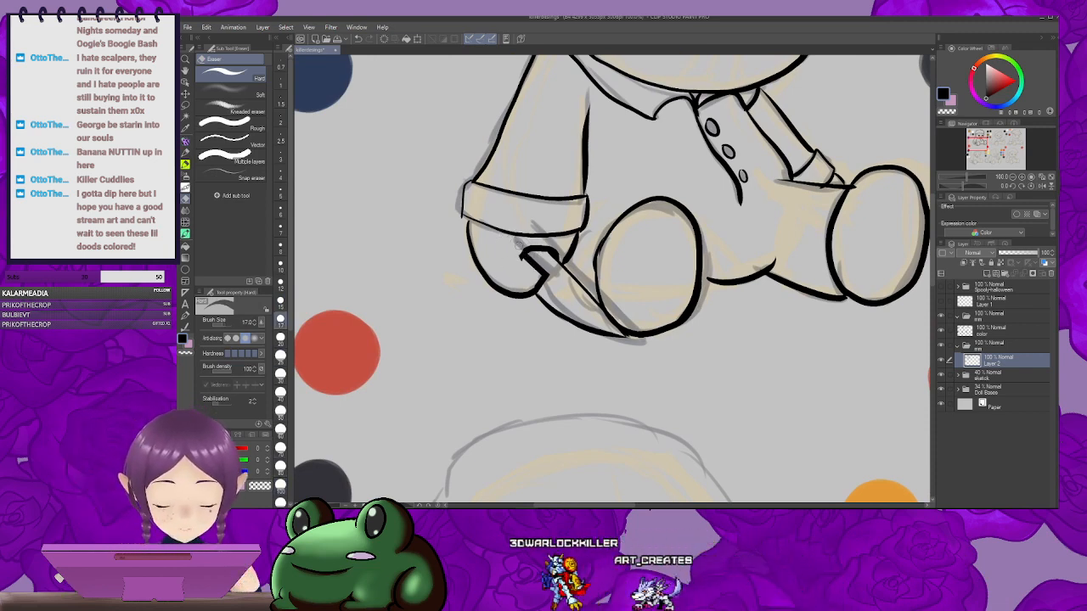
left_click_drag(515, 270, 519, 293)
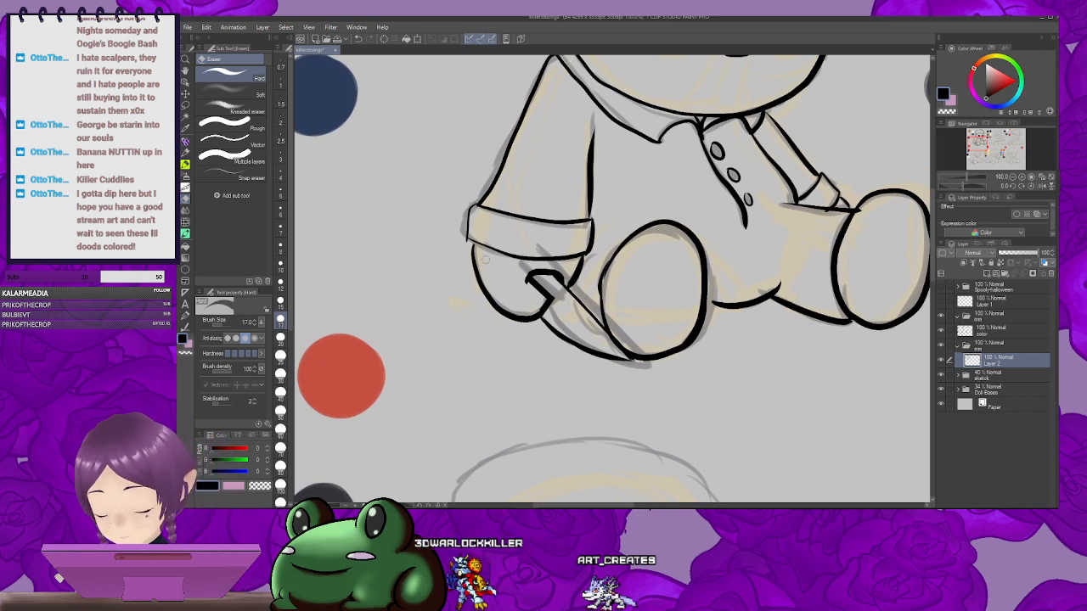
Step: Create a new layer folder with an empty layer above the collapsed ink folder for the hockey-masked doll's line art
key("p")
mouse_move(761, 206)
left_mouse_down()
mouse_move(634, 261)
mouse_move(619, 230)
mouse_move(556, 321)
left_mouse_up()
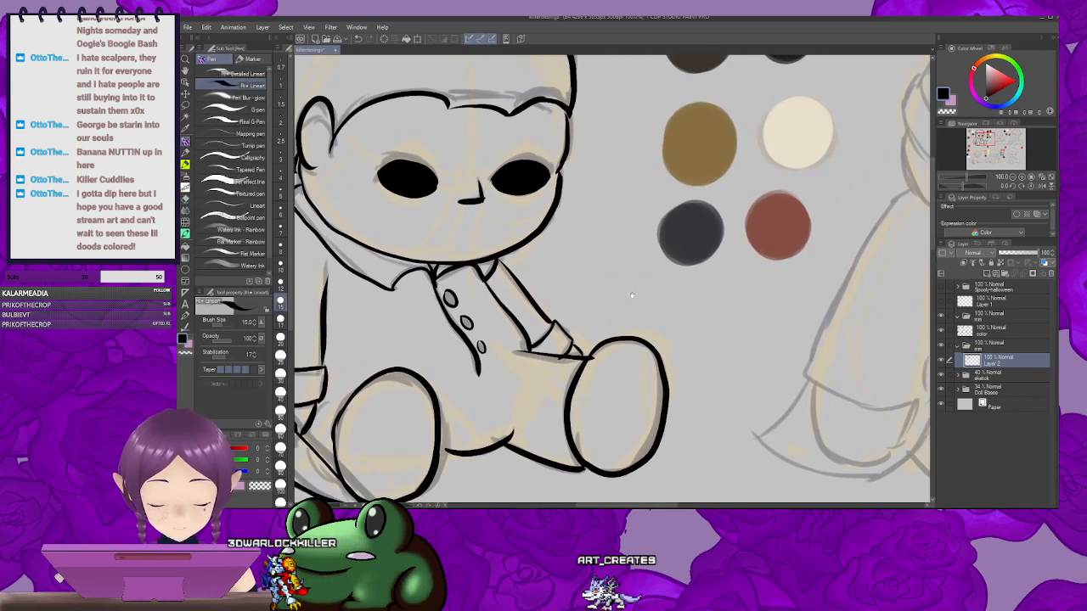
scroll(630, 293, "down", 2)
mouse_move(672, 240)
left_mouse_down()
mouse_move(692, 222)
mouse_move(676, 257)
left_mouse_up()
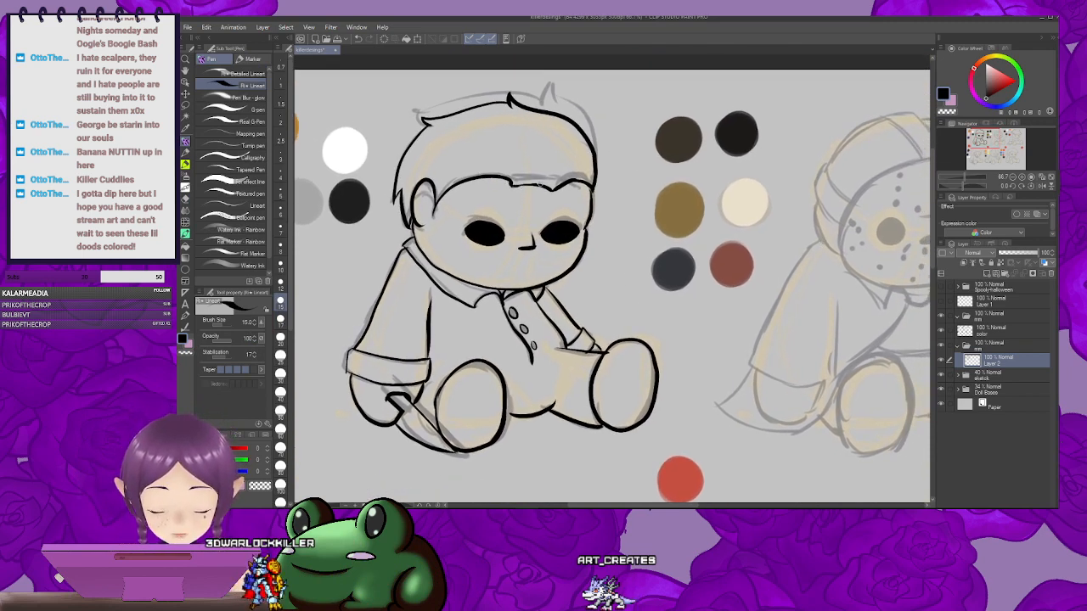
left_click_drag(796, 239, 472, 273)
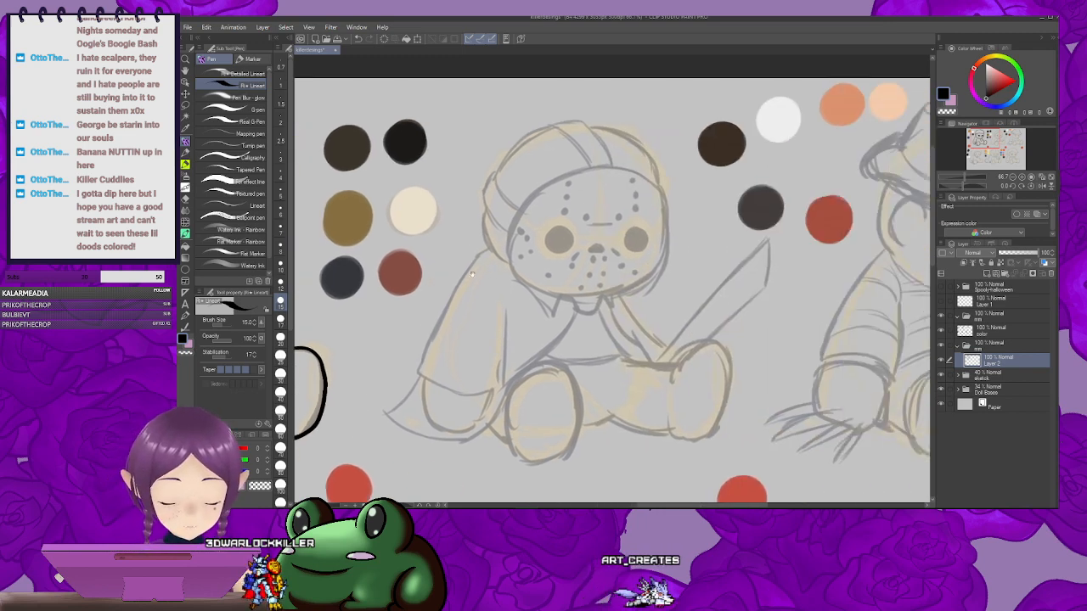
left_click_drag(646, 228, 619, 254)
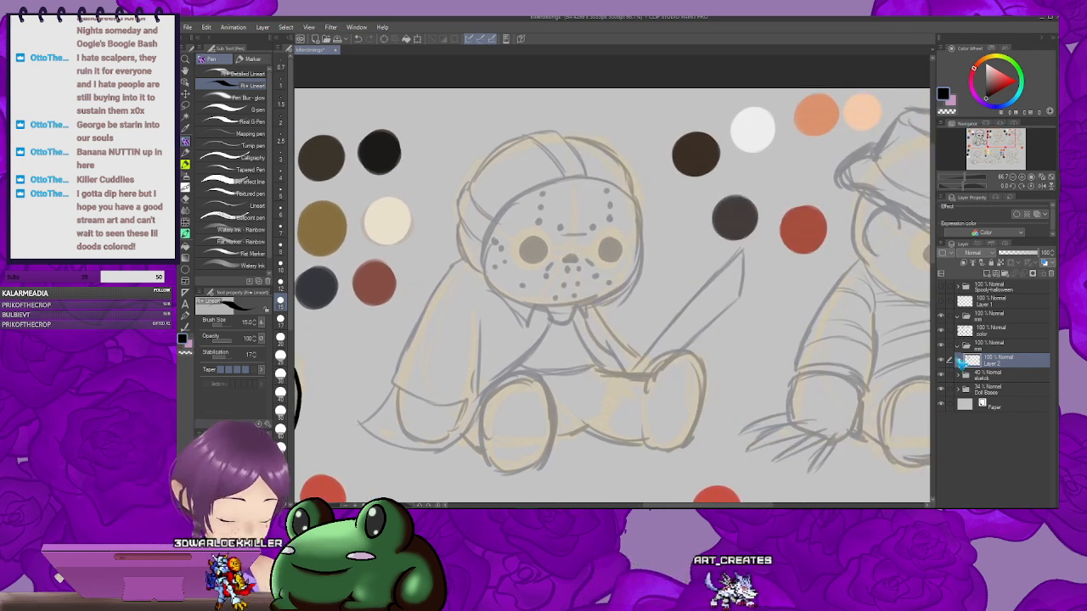
left_click(958, 346)
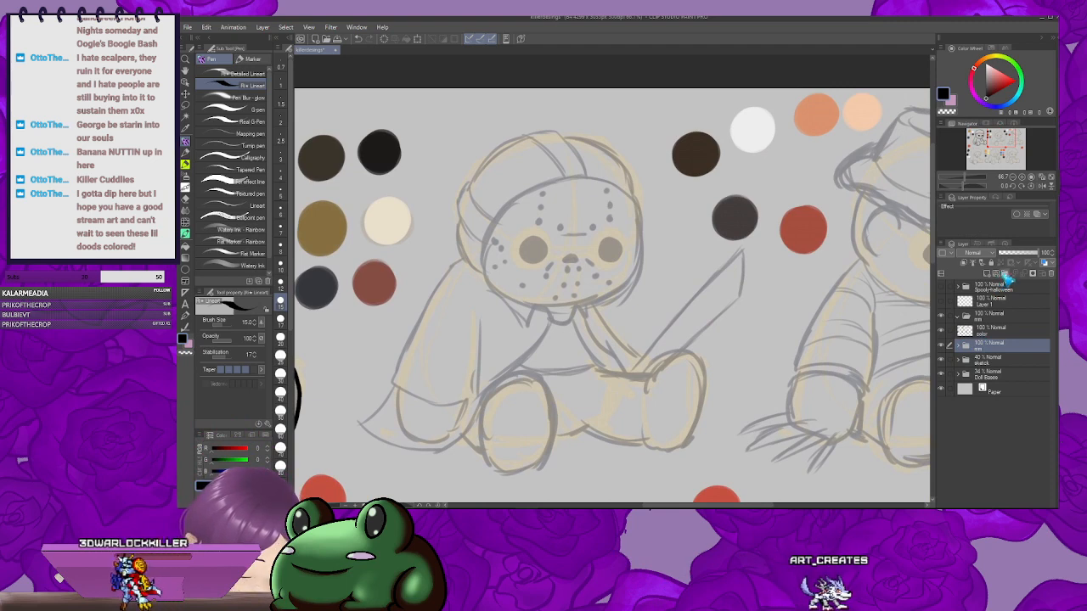
left_click(1005, 273)
double_click(992, 349)
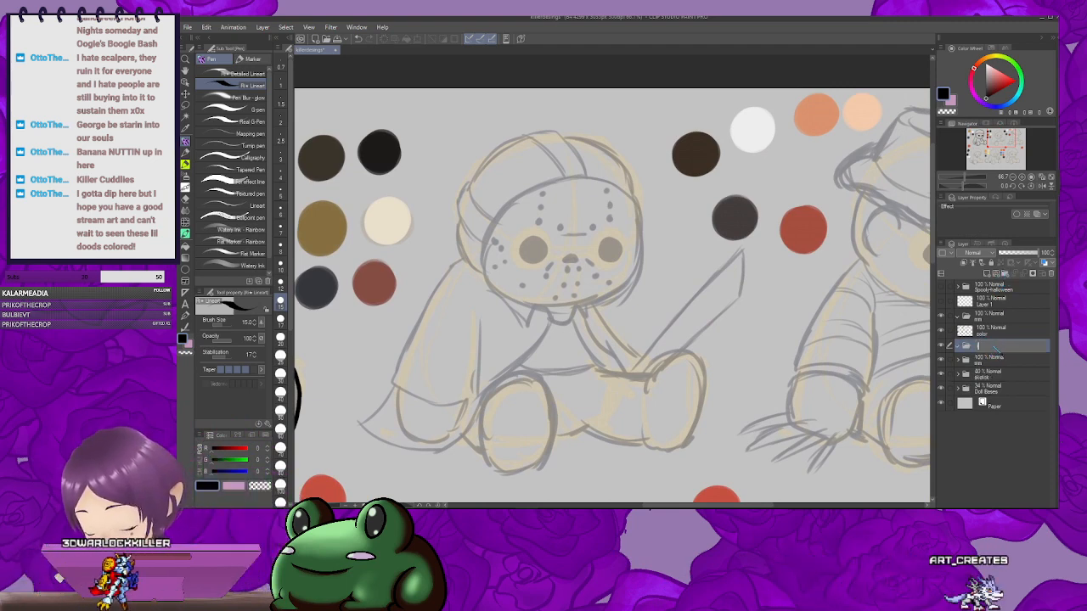
left_click(991, 276)
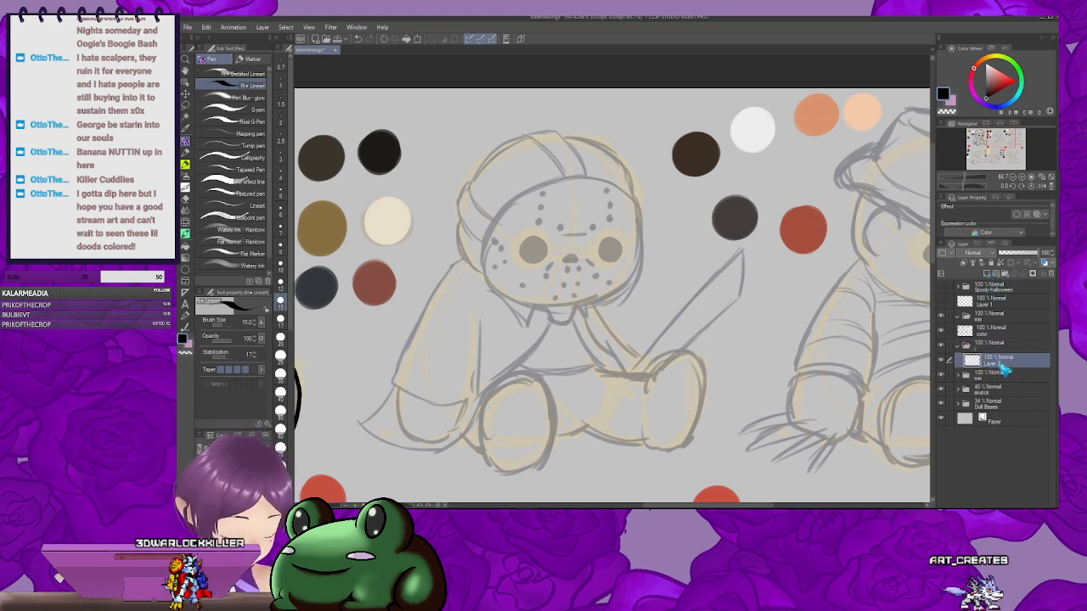
Step: Ink the strap band running over the top of the masked doll's head down to the mask
left_click_drag(595, 162, 644, 199)
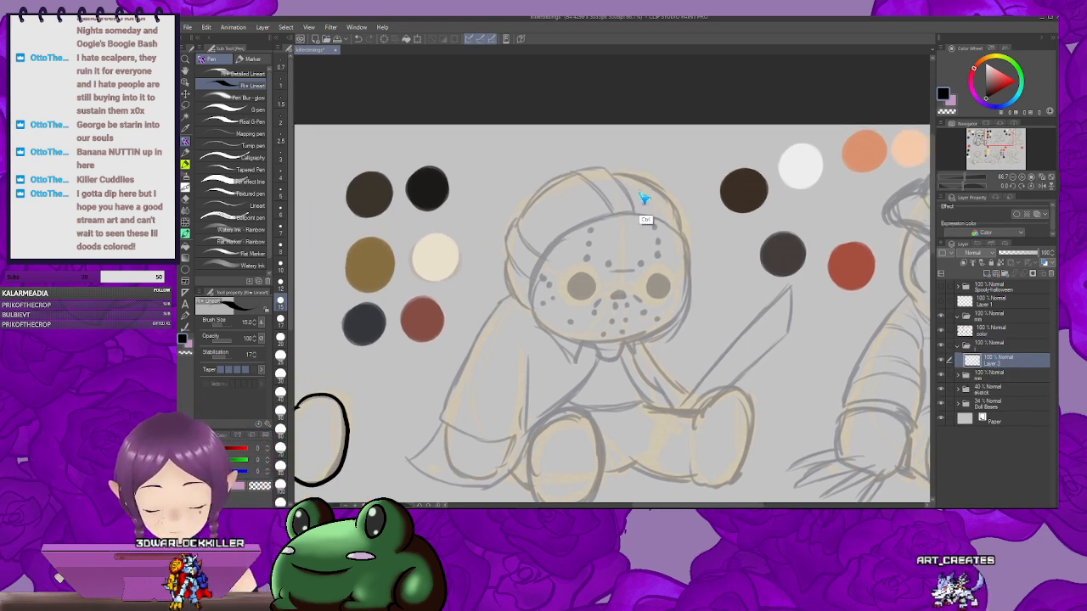
scroll(644, 199, "up", 1)
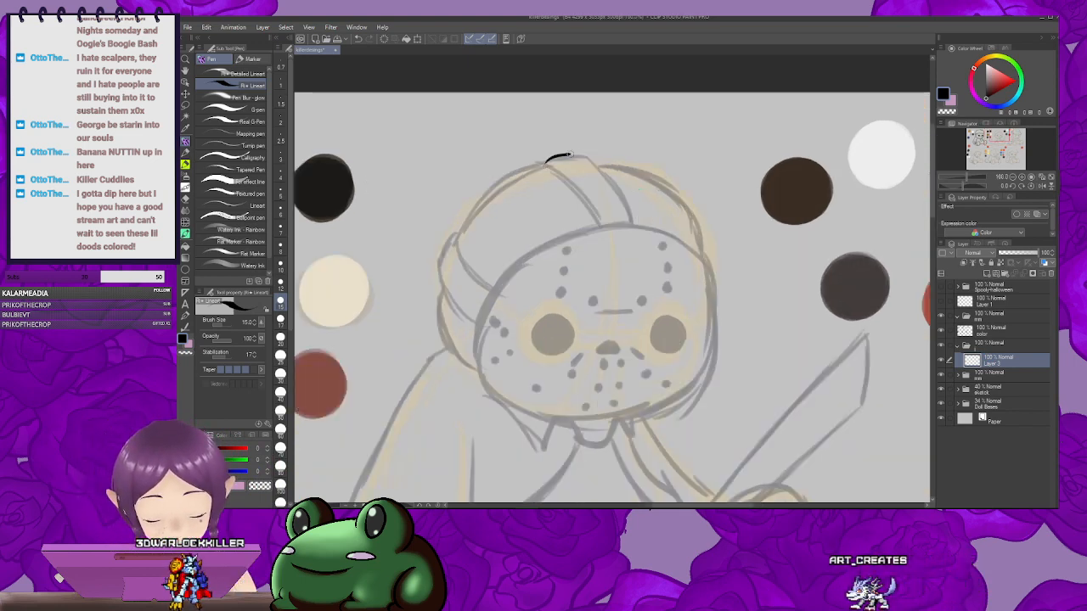
left_click_drag(559, 145, 587, 212)
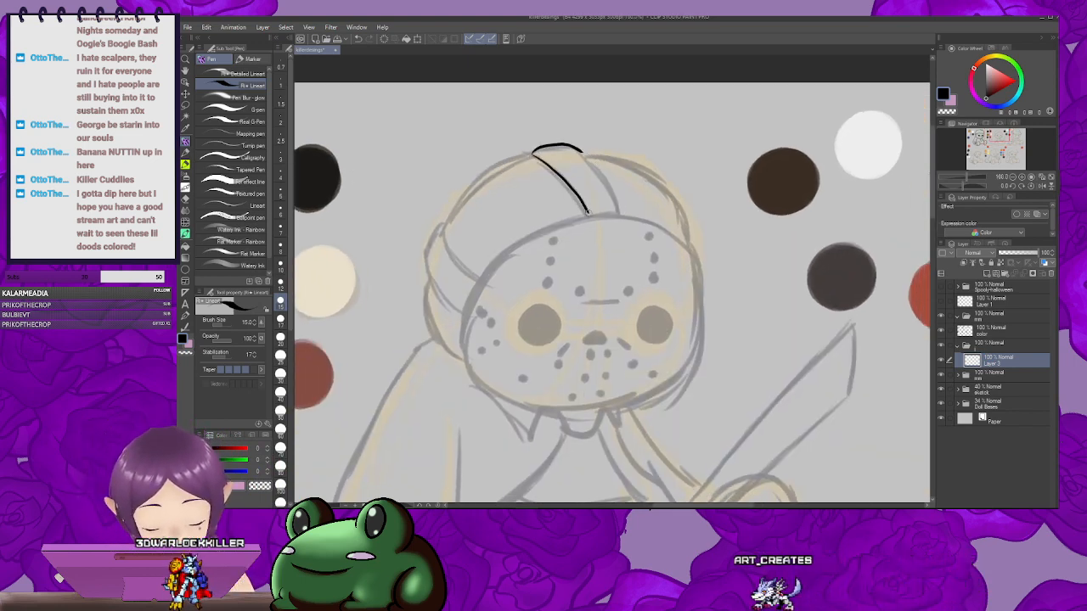
key("ctrl+z")
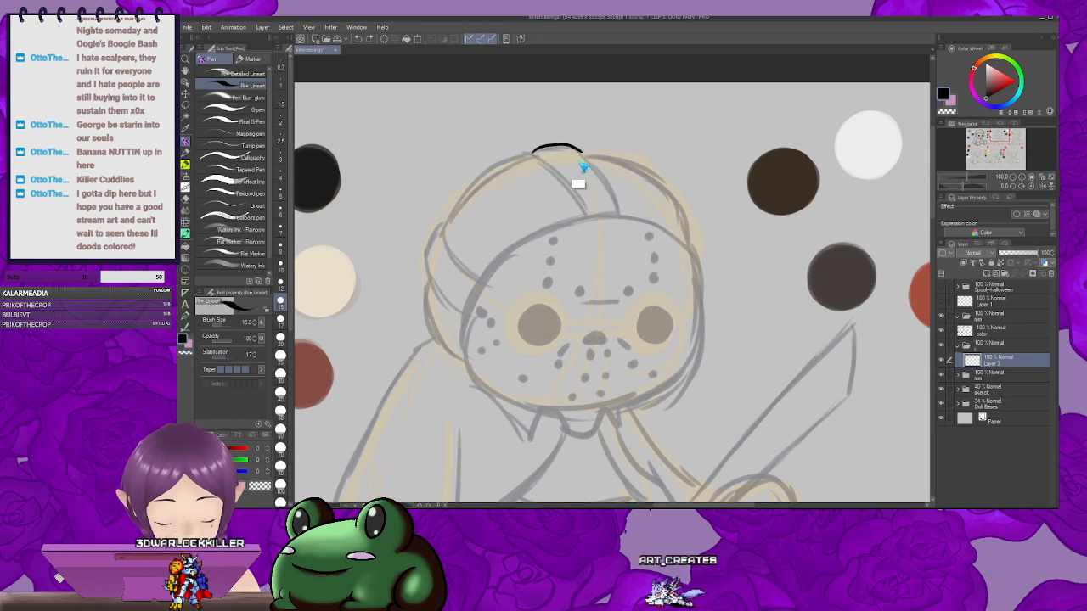
key("ctrl+z")
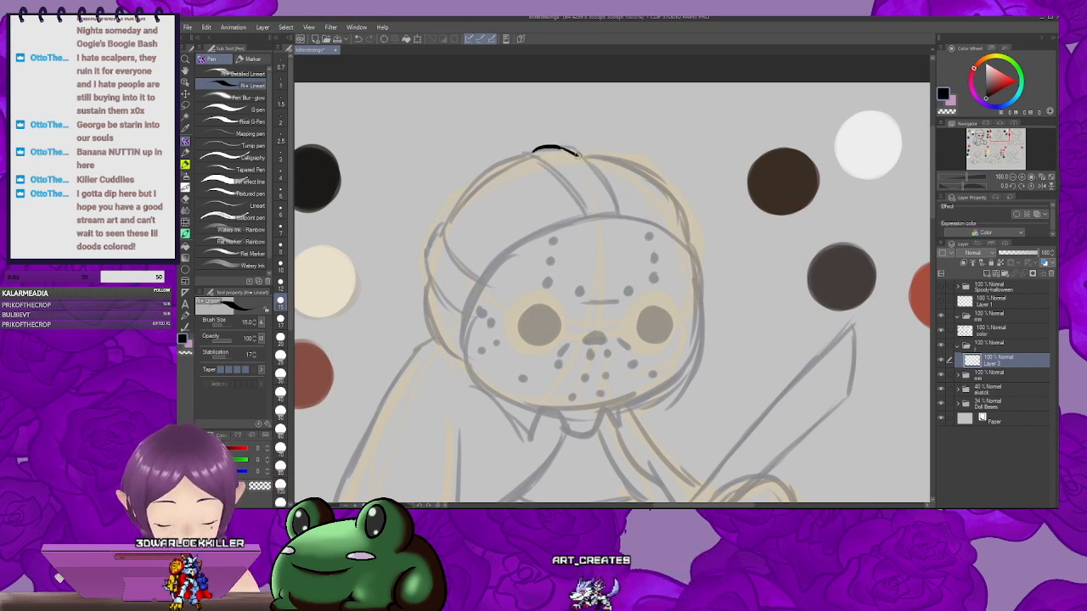
left_click_drag(578, 155, 614, 201)
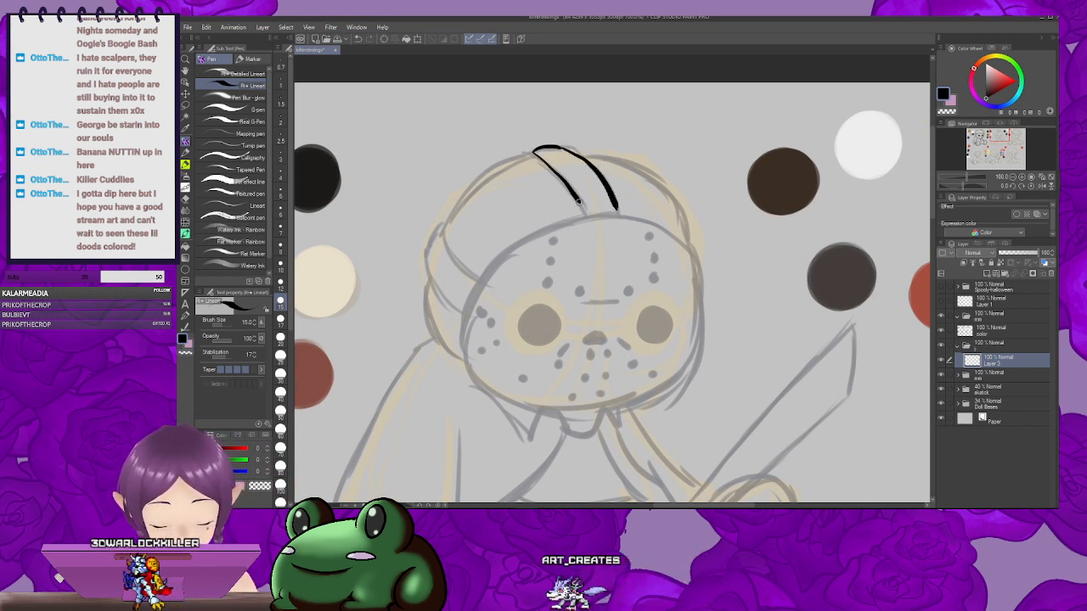
scroll(586, 212, "down", 3)
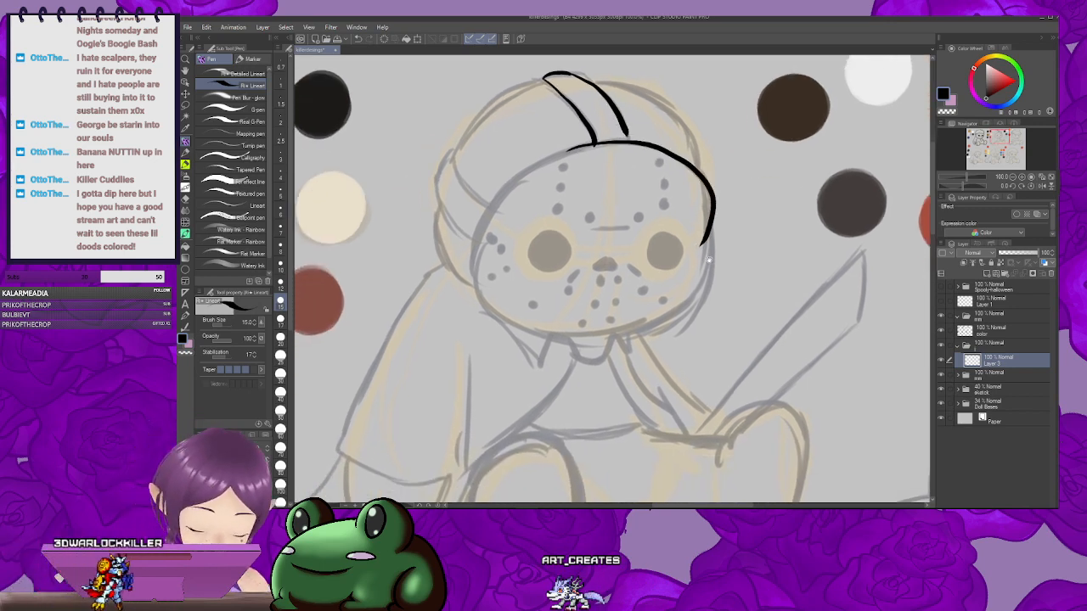
Step: Ink the full outline of the hockey mask around the doll's face
mouse_move(568, 146)
left_mouse_down()
mouse_move(705, 236)
mouse_move(705, 248)
left_mouse_up()
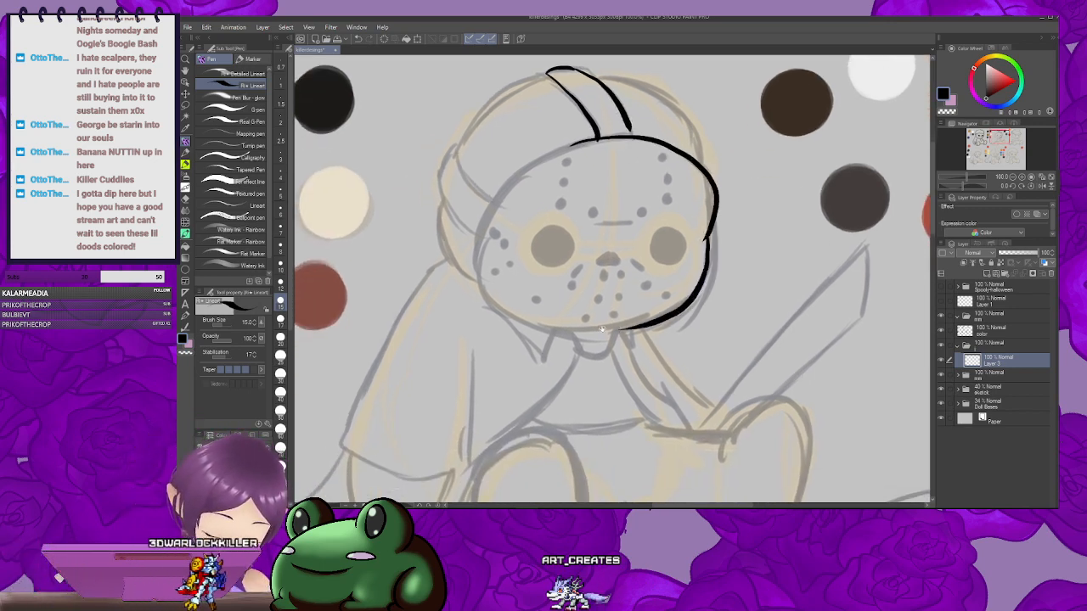
left_click_drag(602, 329, 732, 333)
mouse_move(724, 144)
left_mouse_down()
mouse_move(618, 280)
mouse_move(786, 327)
mouse_move(753, 311)
left_mouse_up()
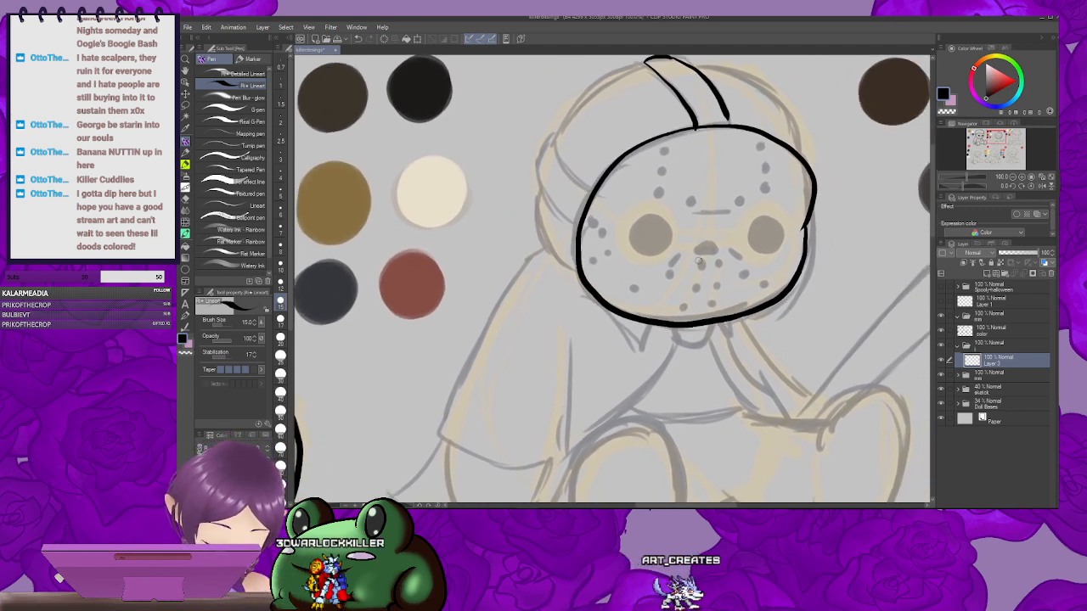
Step: Ink the outlines of the mask's small nose opening and its two round eye holes
mouse_move(693, 260)
left_mouse_down()
mouse_move(718, 267)
mouse_move(694, 262)
left_mouse_up()
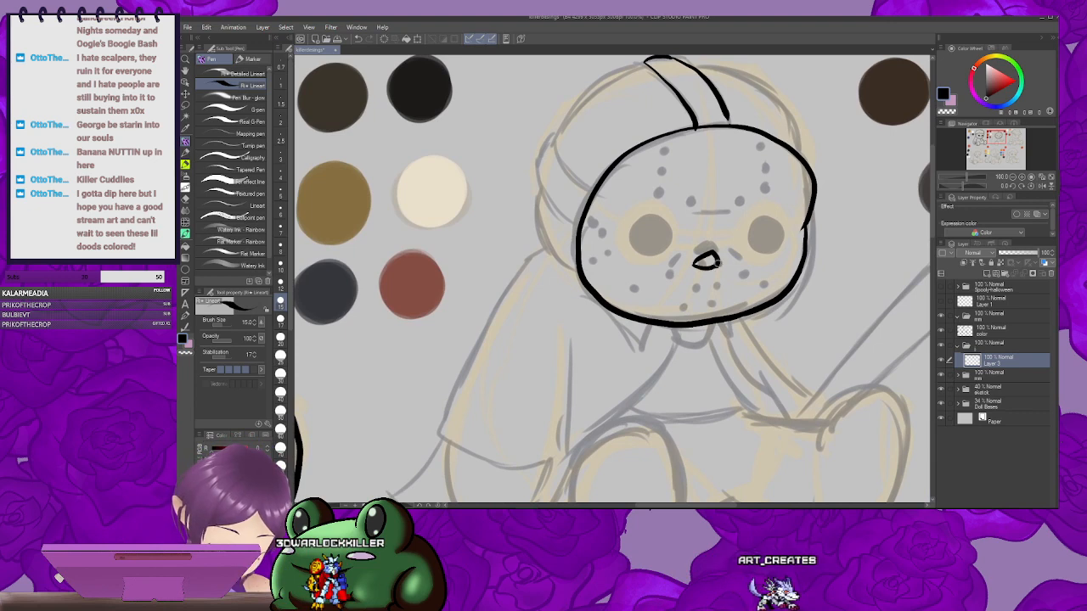
mouse_move(778, 232)
left_mouse_down()
mouse_move(753, 247)
mouse_move(748, 227)
mouse_move(725, 246)
mouse_move(754, 220)
mouse_move(753, 231)
mouse_move(694, 244)
left_mouse_up()
key("ctrl+z")
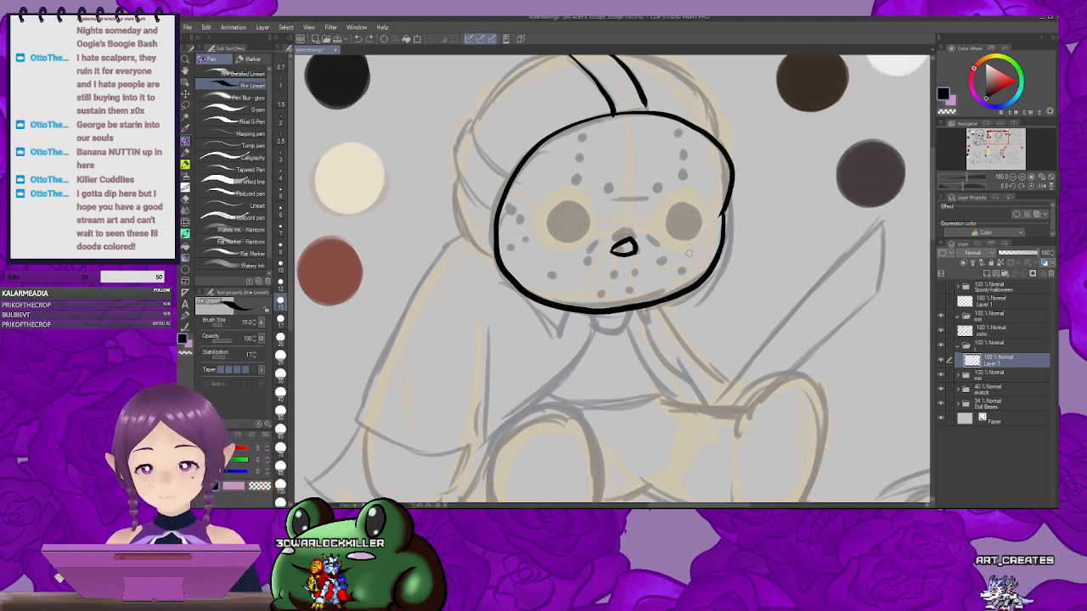
mouse_move(718, 228)
left_mouse_down()
mouse_move(683, 198)
mouse_move(748, 189)
mouse_move(737, 214)
mouse_move(729, 196)
left_mouse_up()
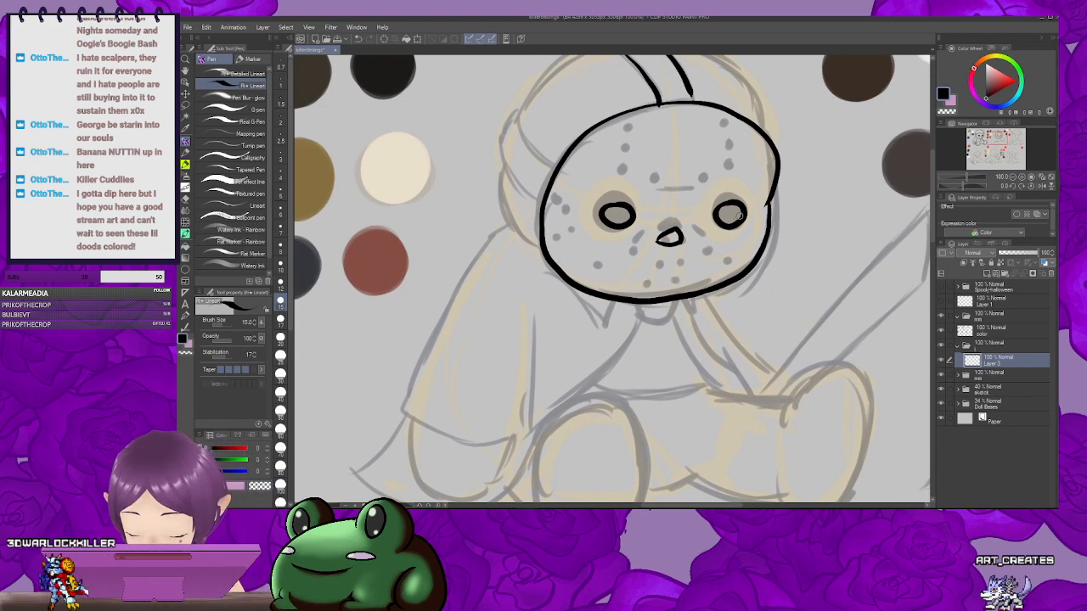
Step: Fill both eye holes of the mask solid black and round out the near one with the lineart pen
key("g")
left_click(730, 215)
left_click(621, 216)
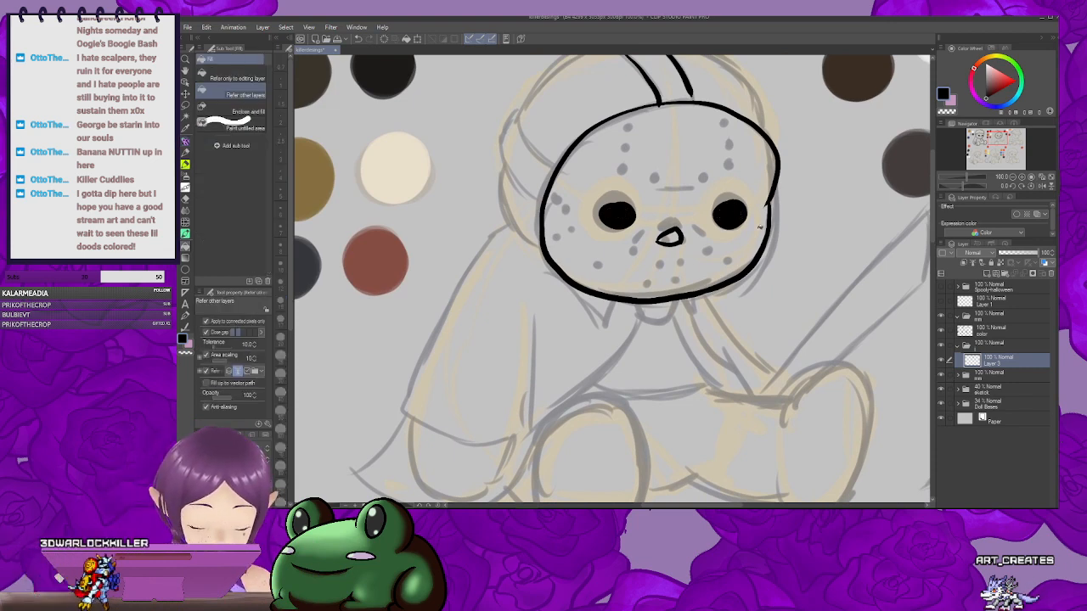
key("p")
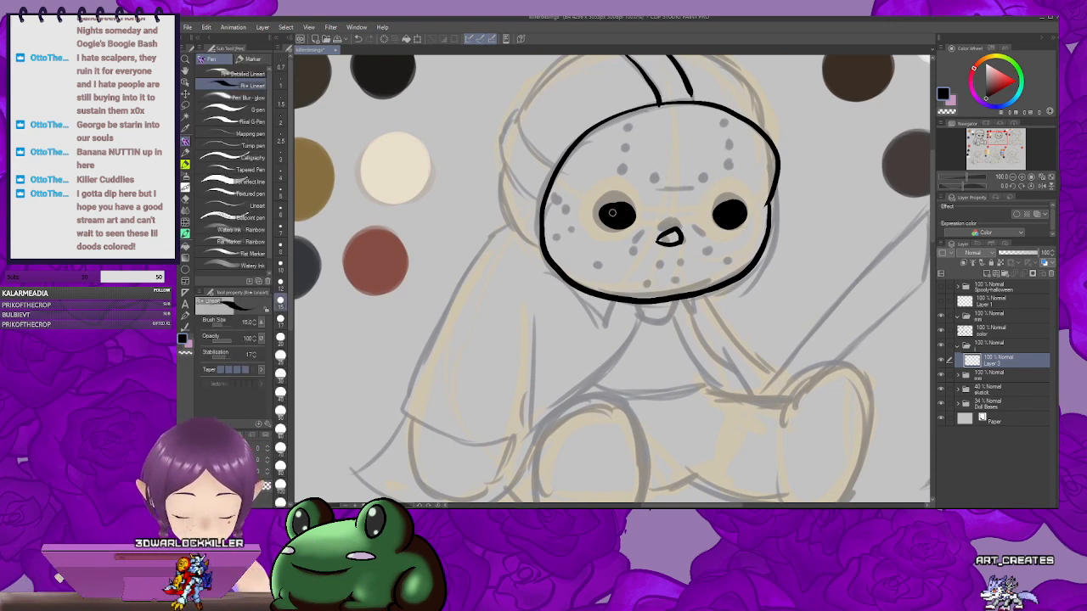
left_click_drag(612, 217, 617, 211)
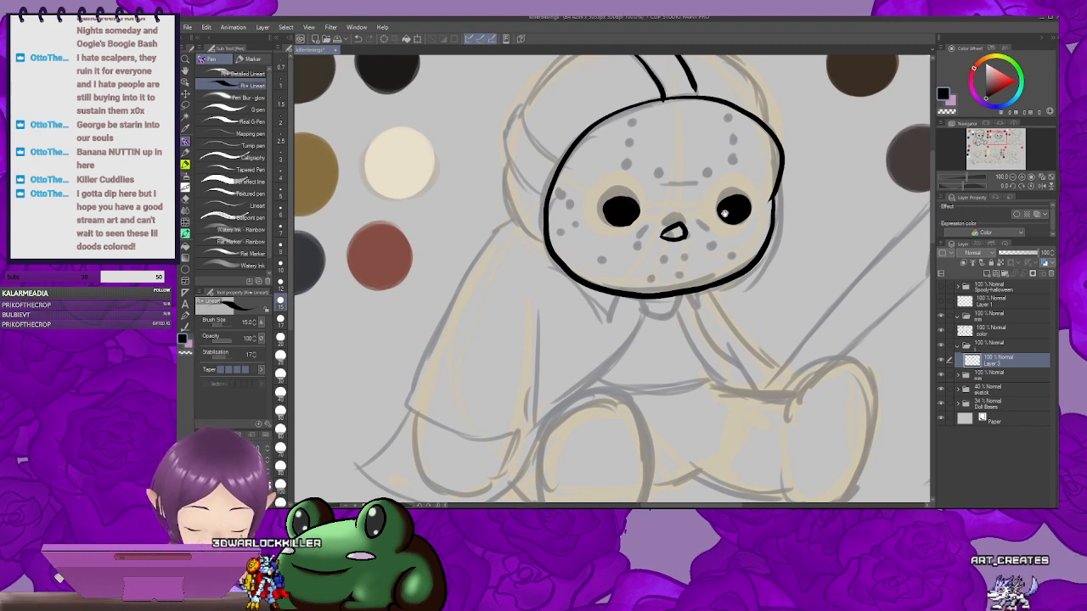
Step: Fill the nose opening black and ink the small downward-pointing triangle between the eyes
mouse_move(725, 214)
left_mouse_down()
mouse_move(702, 212)
mouse_move(731, 212)
mouse_move(711, 233)
mouse_move(641, 212)
left_mouse_up()
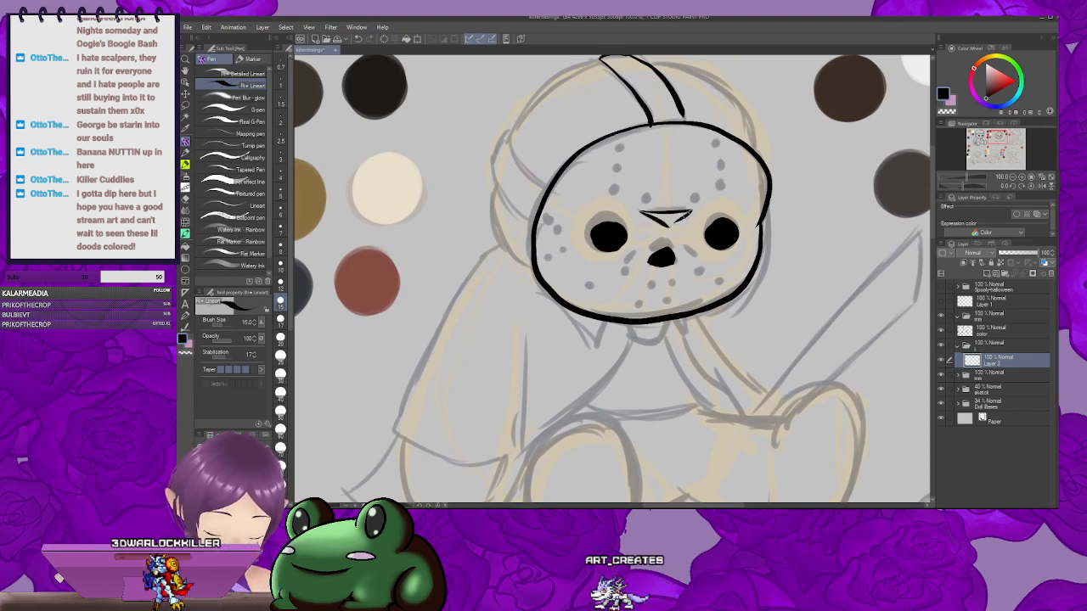
left_click_drag(686, 216, 667, 227)
Step: Ink the two columns of solid black vent holes running up the mask's forehead above both eyes
mouse_move(701, 214)
left_mouse_down()
mouse_move(688, 233)
mouse_move(709, 219)
left_mouse_up()
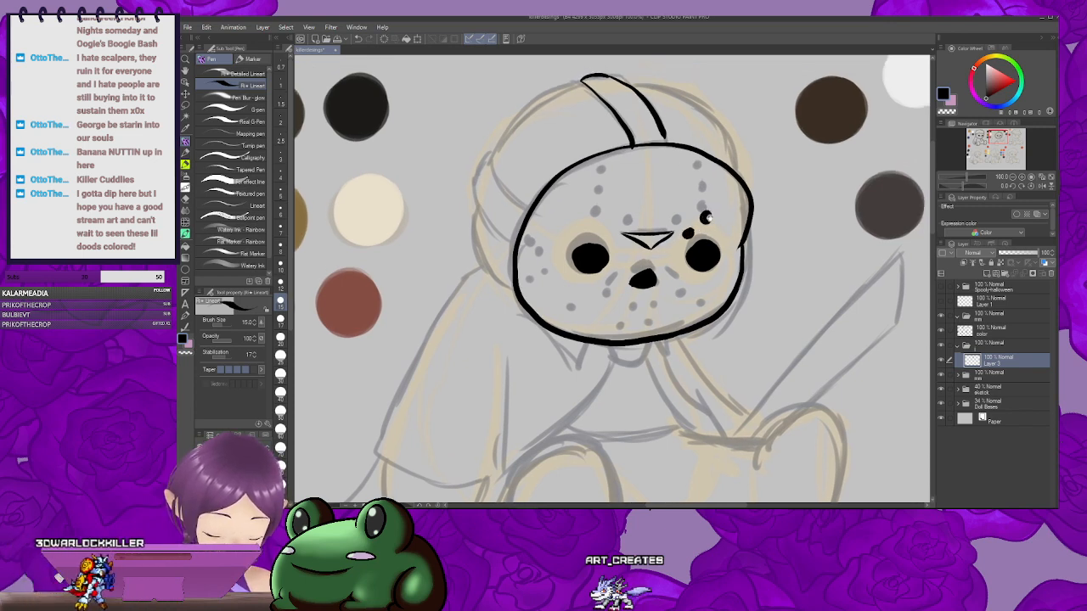
scroll(709, 218, "up", 1)
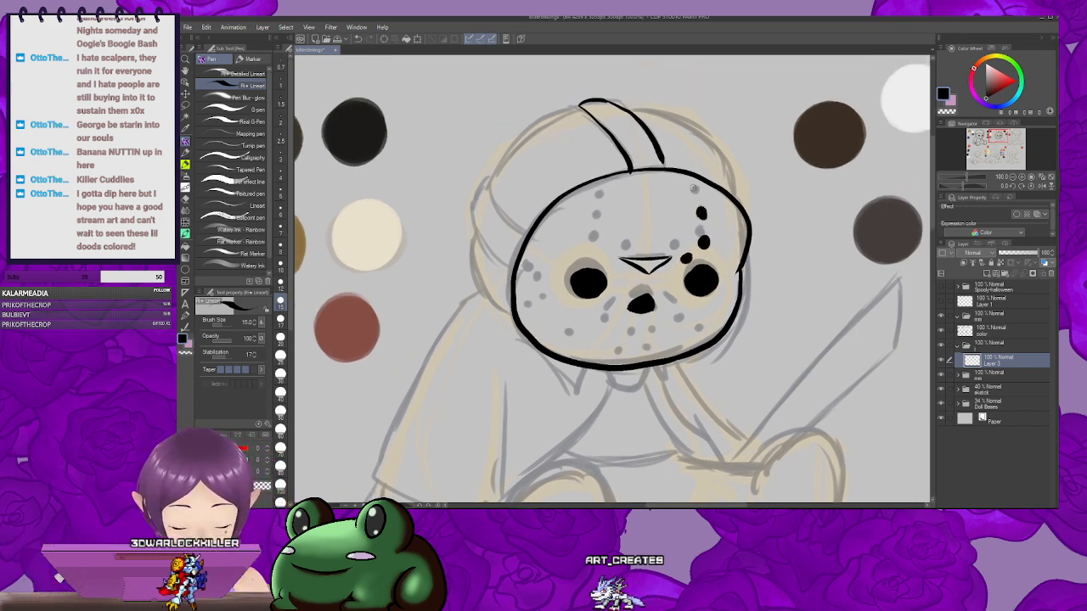
left_click_drag(735, 201, 713, 229)
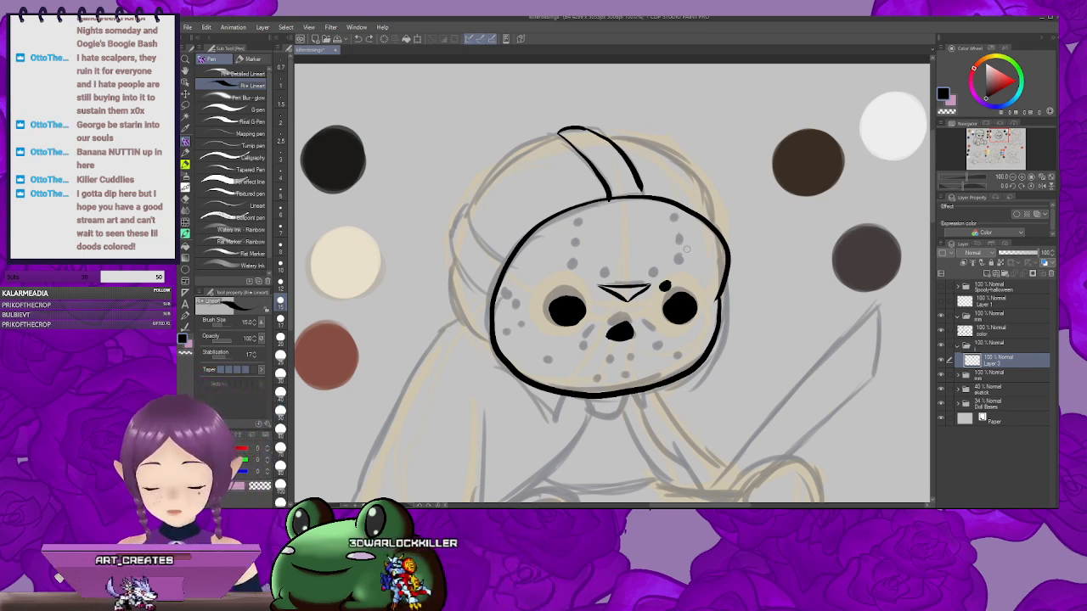
mouse_move(604, 256)
left_mouse_down()
mouse_move(620, 239)
mouse_move(582, 286)
left_mouse_up()
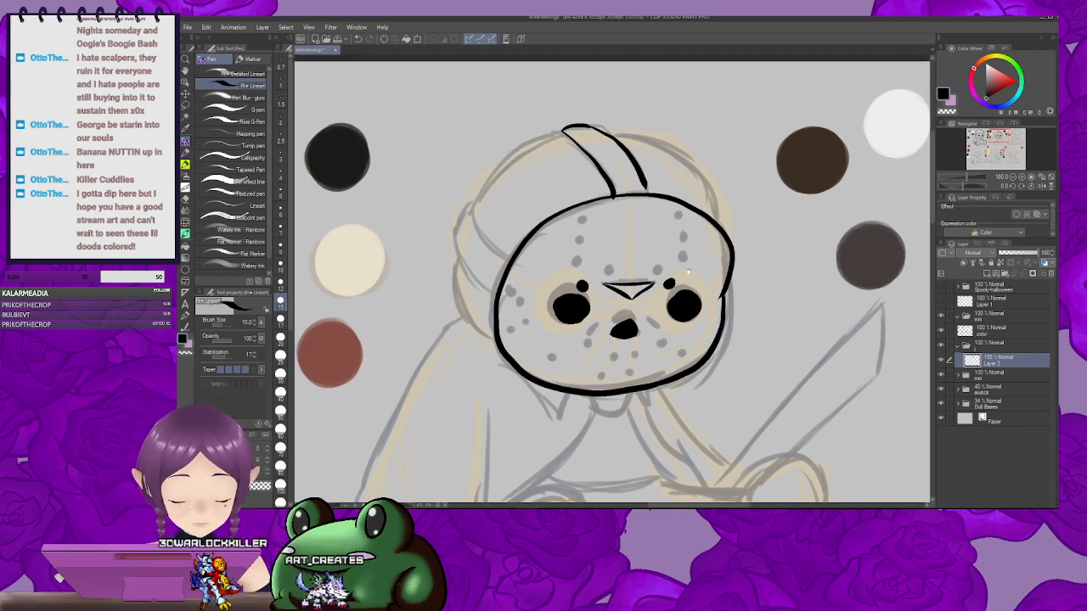
left_click_drag(693, 257, 687, 246)
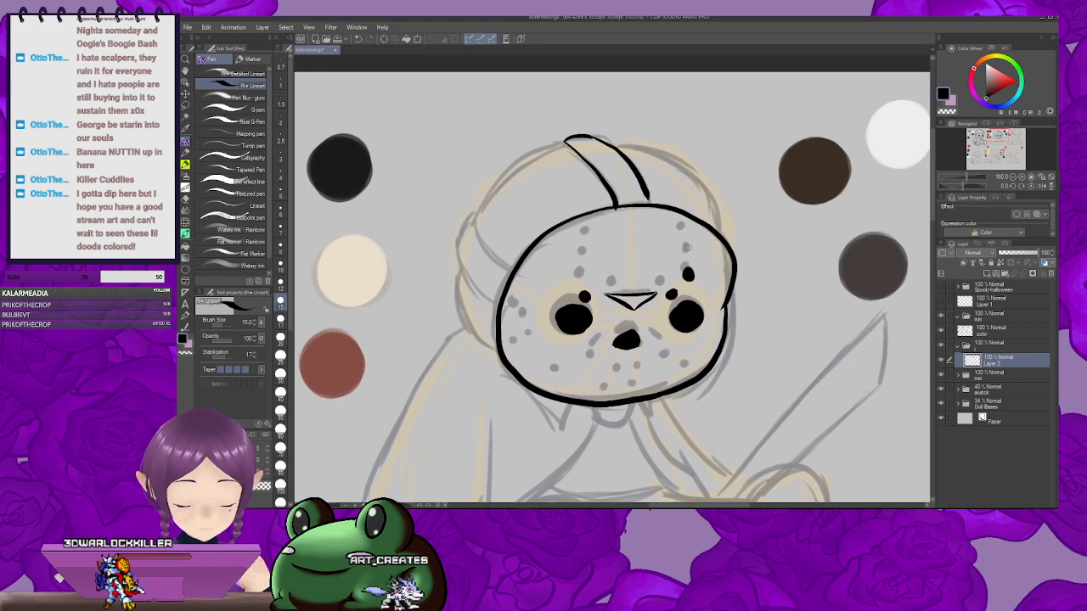
left_click(682, 226)
left_click_drag(588, 270, 618, 275)
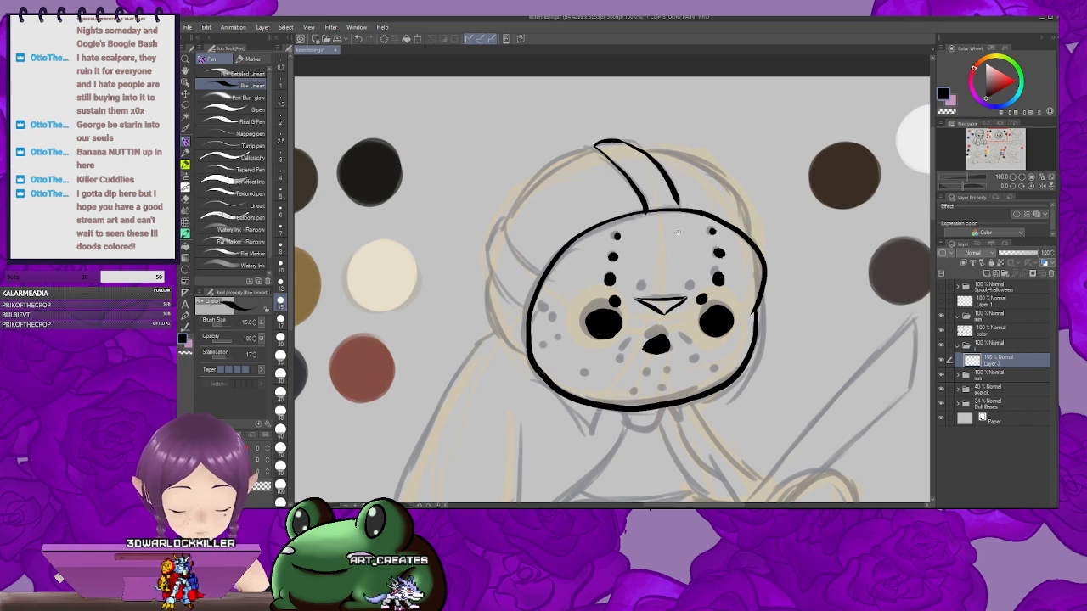
Step: Ink the cluster of four small vent holes near the cheek edge of the mask, on the side away from the blade
mouse_move(677, 232)
left_mouse_down()
mouse_move(702, 183)
mouse_move(696, 162)
mouse_move(720, 140)
left_mouse_up()
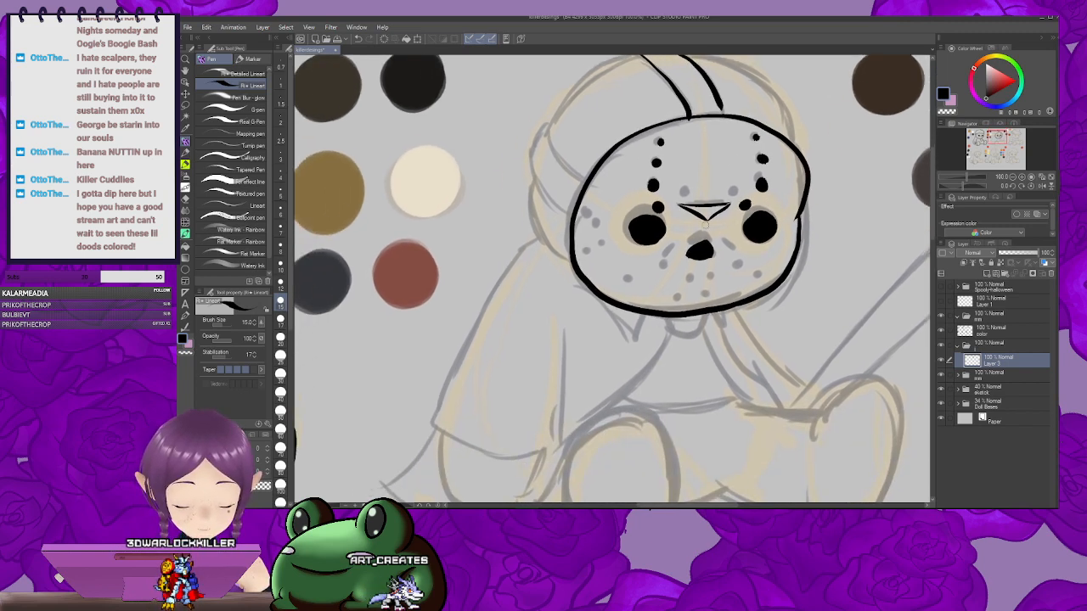
left_click_drag(599, 218, 592, 211)
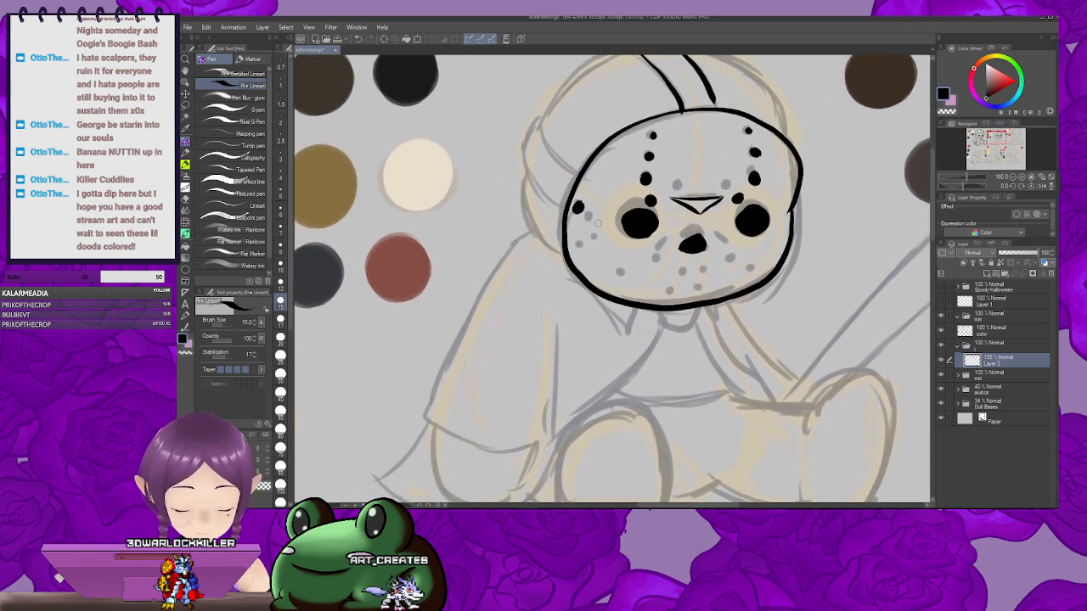
left_click_drag(660, 247, 651, 232)
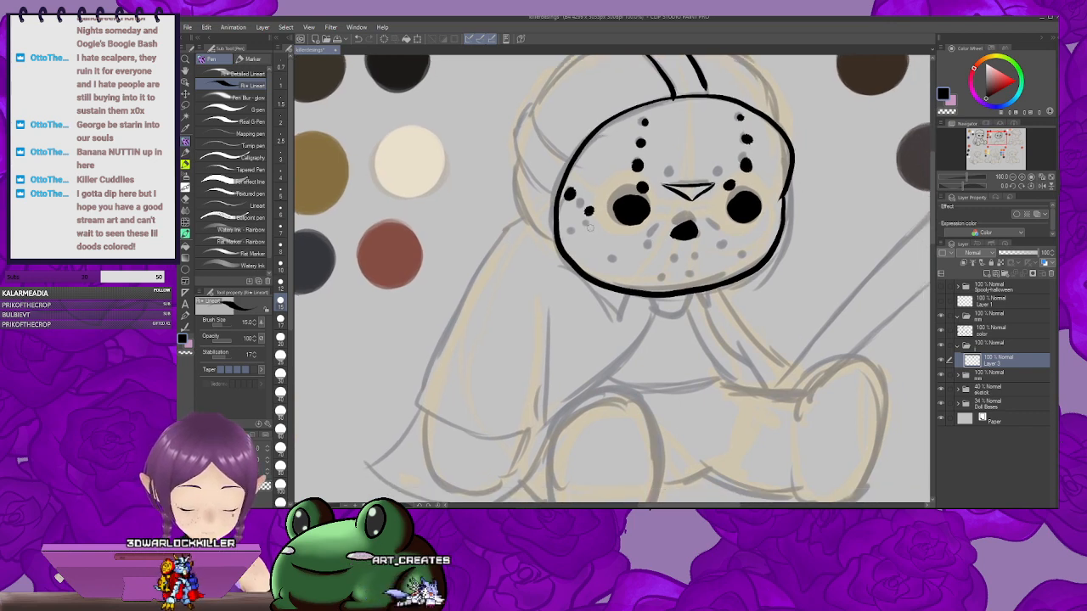
left_click_drag(757, 249, 725, 253)
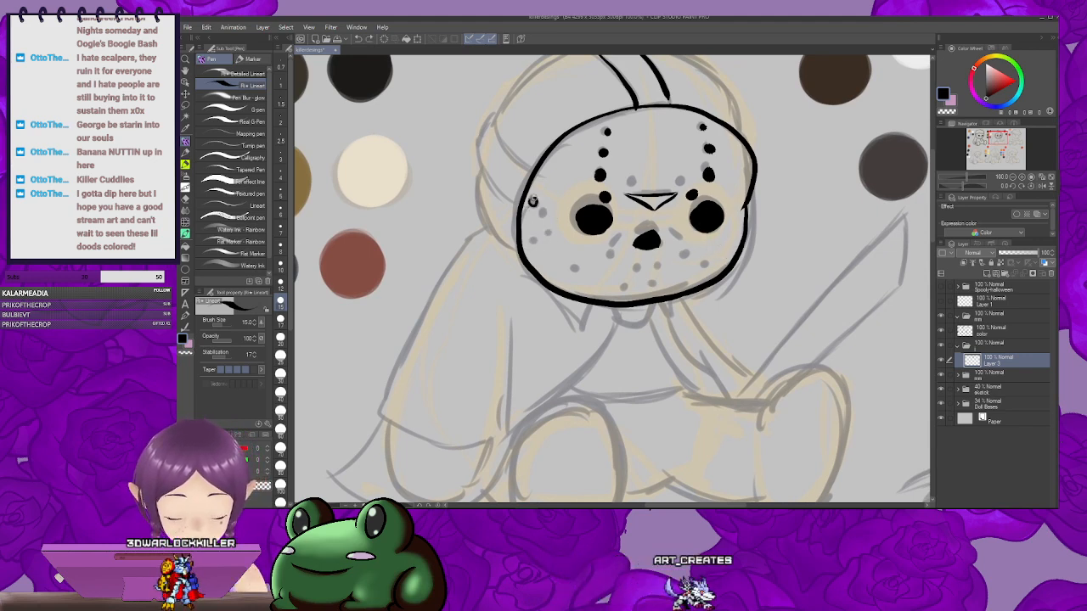
mouse_move(534, 202)
left_mouse_down()
mouse_move(548, 213)
mouse_move(543, 223)
left_mouse_up()
left_click(546, 219)
left_click(542, 223)
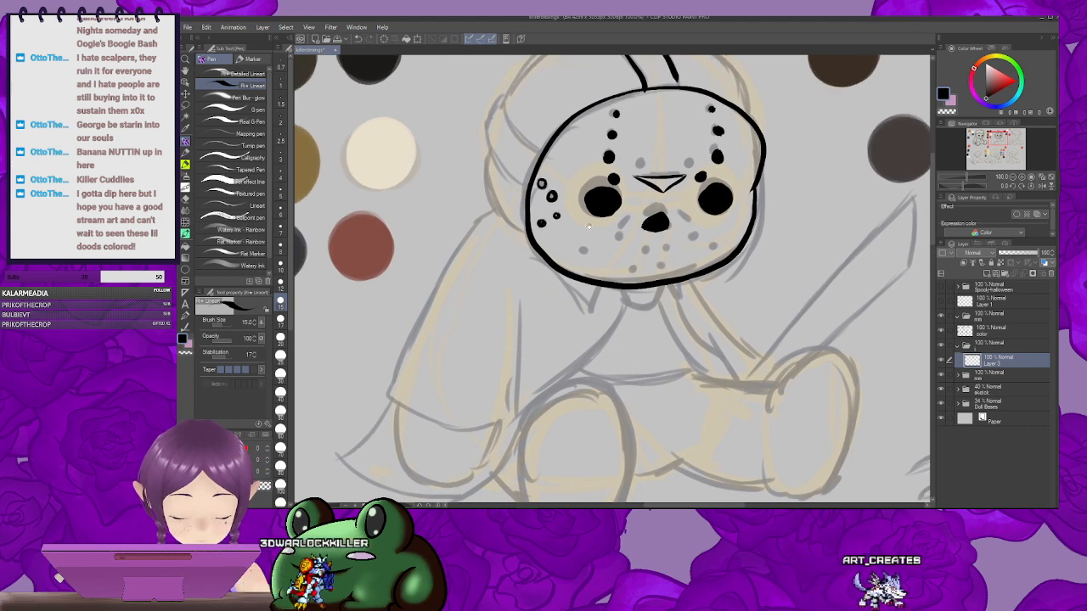
Step: Ink the vent holes across the lower part of the mask, around and below the nose opening
left_click_drag(623, 239, 600, 234)
mouse_move(668, 249)
left_mouse_down()
mouse_move(646, 253)
mouse_move(642, 242)
left_mouse_up()
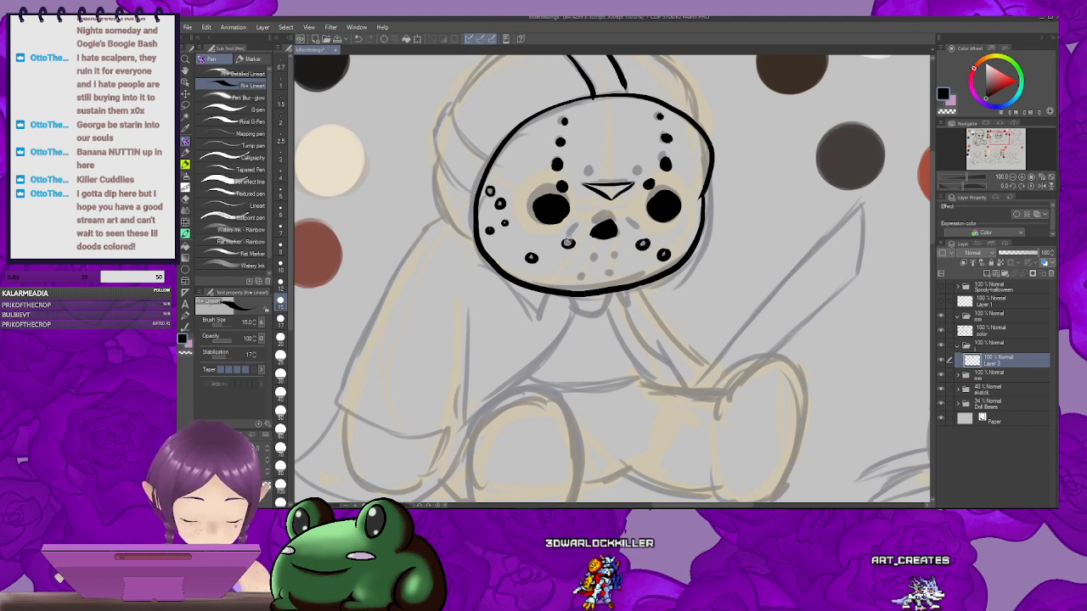
left_click_drag(610, 258, 603, 246)
mouse_move(599, 261)
left_mouse_down()
mouse_move(601, 252)
mouse_move(579, 315)
mouse_move(582, 287)
left_mouse_up()
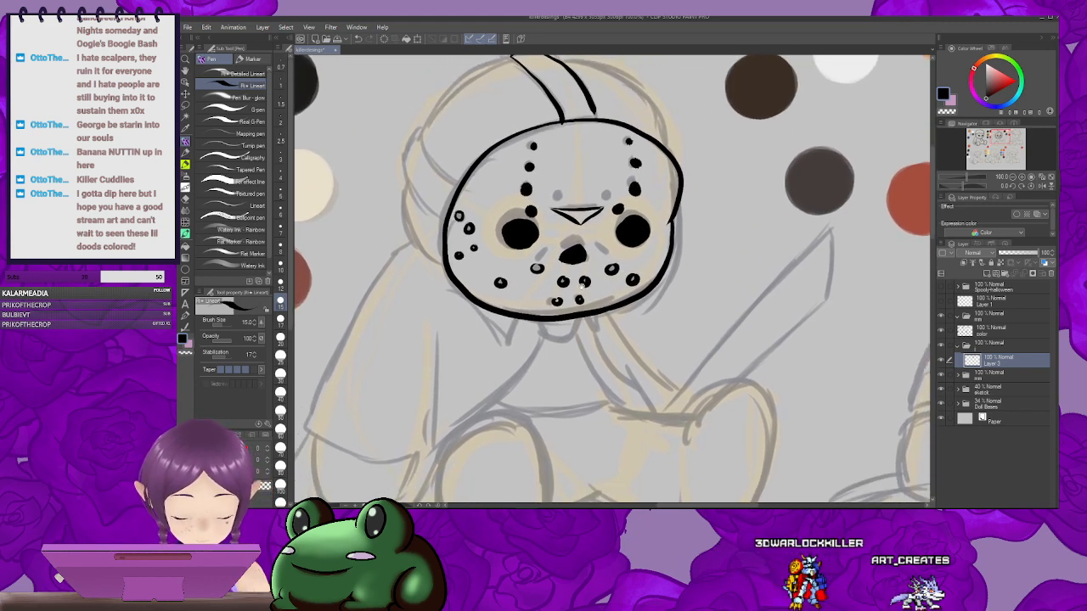
Step: Fill the hollow centres of the cheek and lower vent holes solid black and thicken the forehead holes with the lineart pen
key("g")
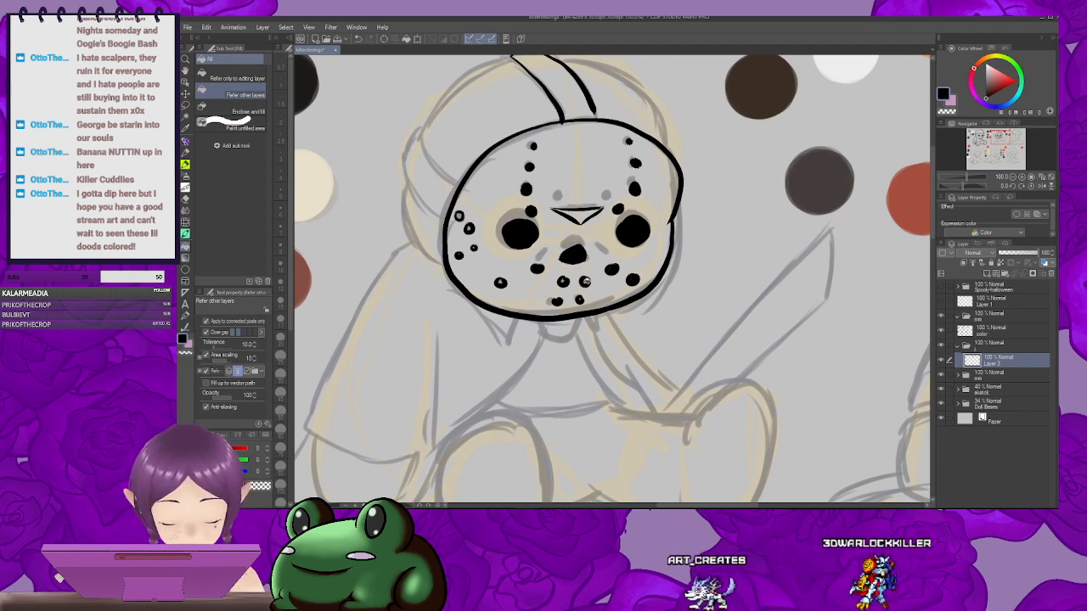
key("p")
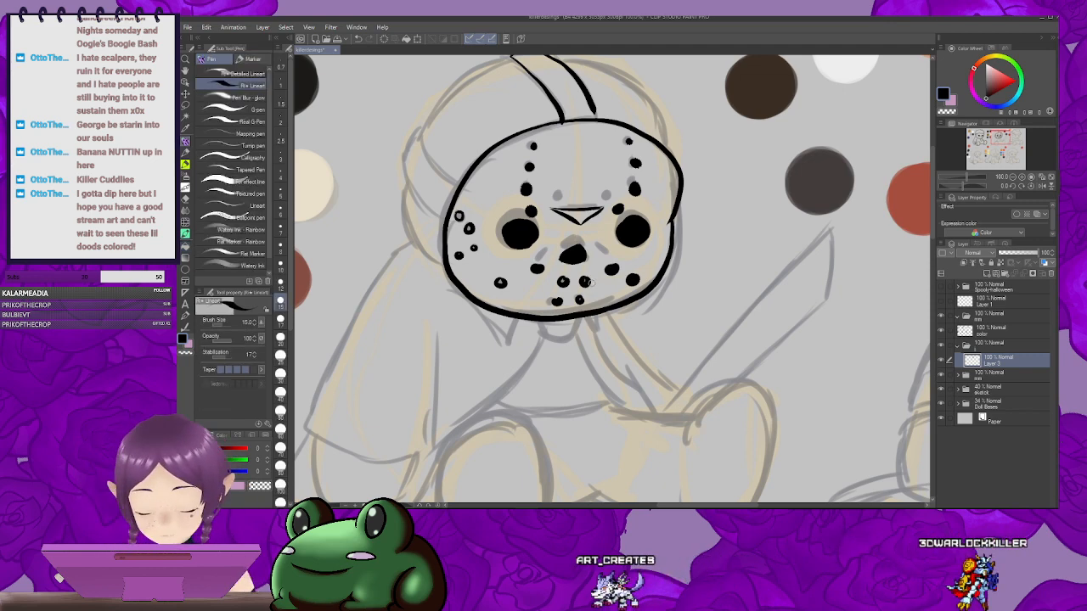
left_click(584, 280)
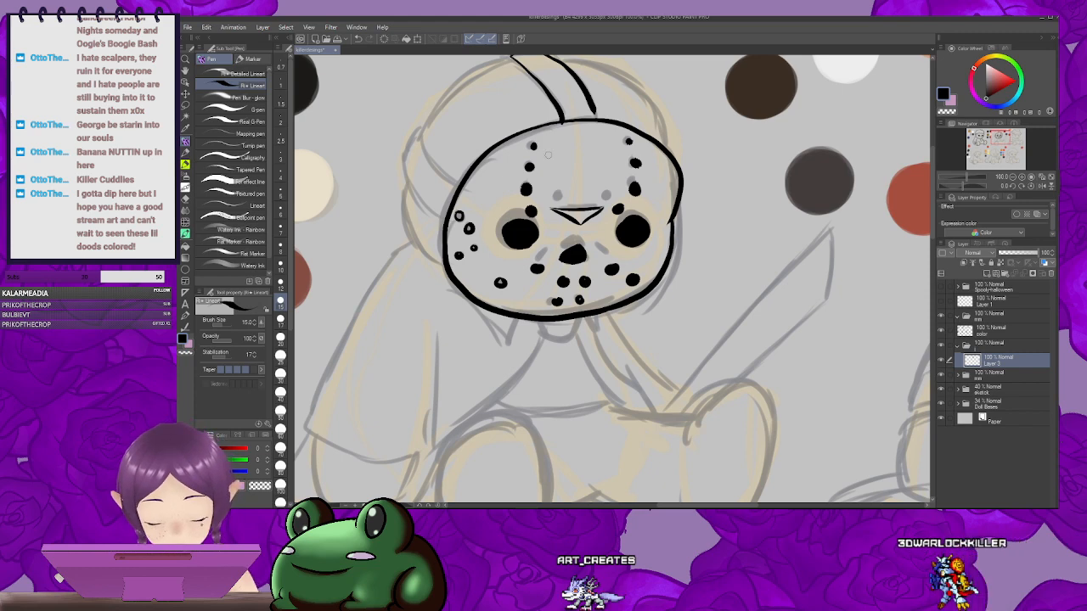
left_click_drag(534, 147, 541, 166)
mouse_move(641, 167)
left_mouse_down()
mouse_move(616, 182)
mouse_move(612, 207)
mouse_move(694, 138)
left_mouse_up()
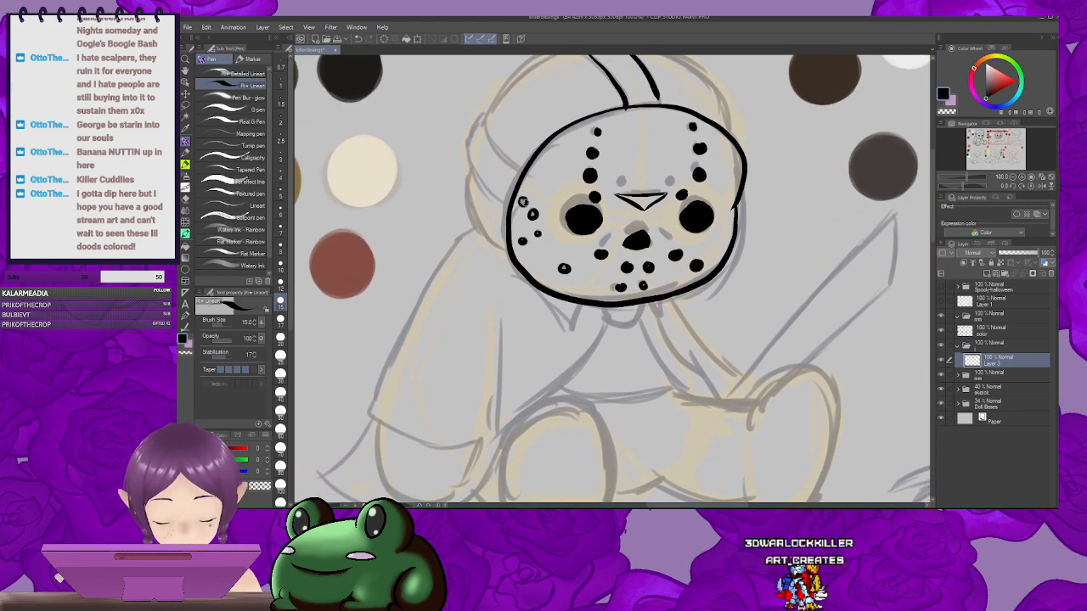
left_click_drag(533, 213, 535, 202)
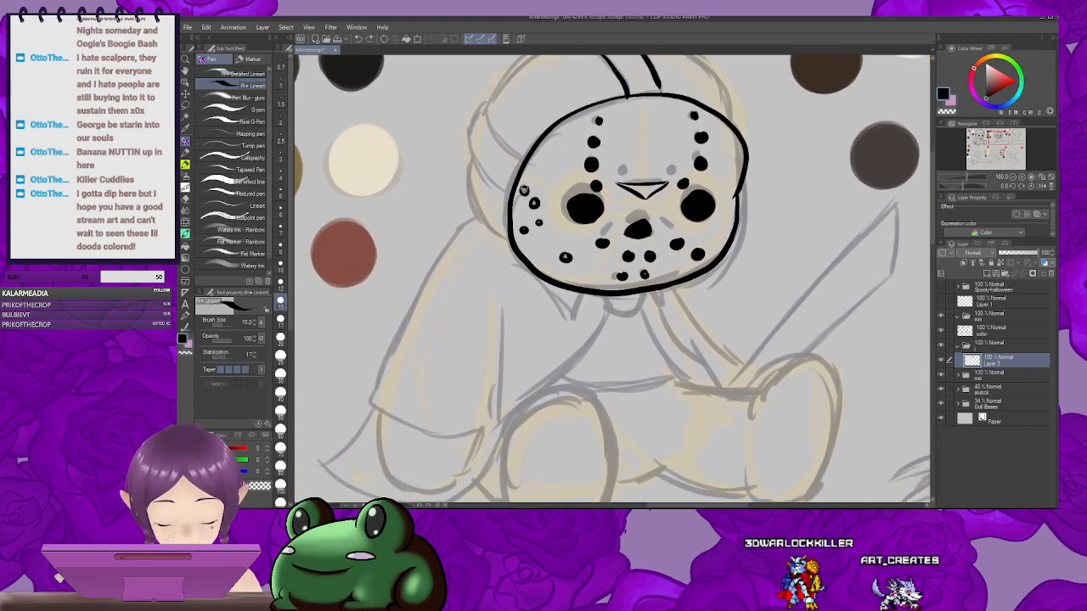
scroll(543, 203, "down", 1)
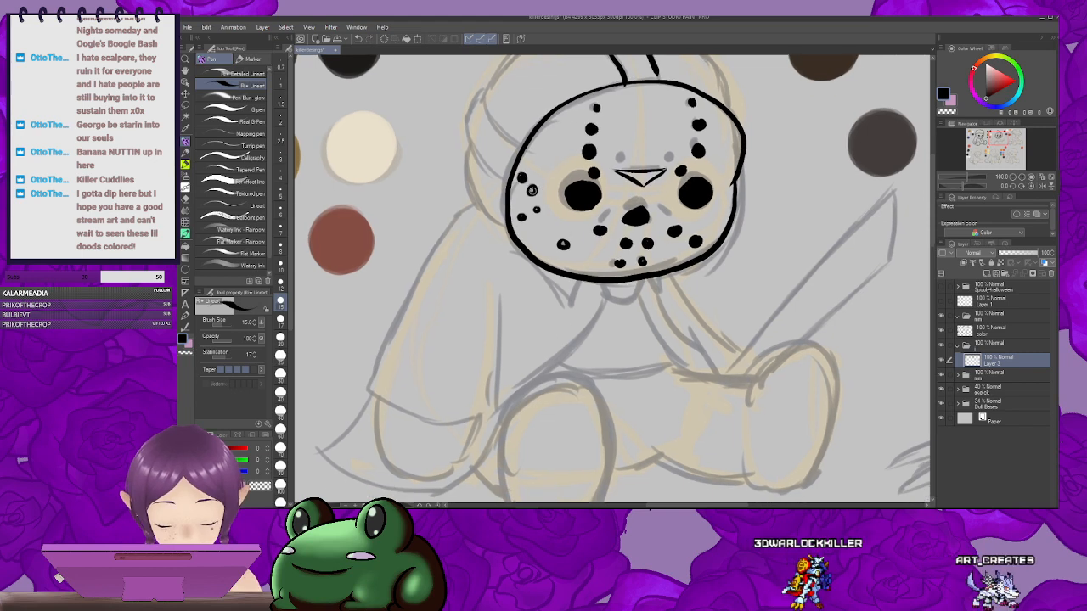
left_click_drag(532, 191, 535, 193)
scroll(539, 199, "down", 1)
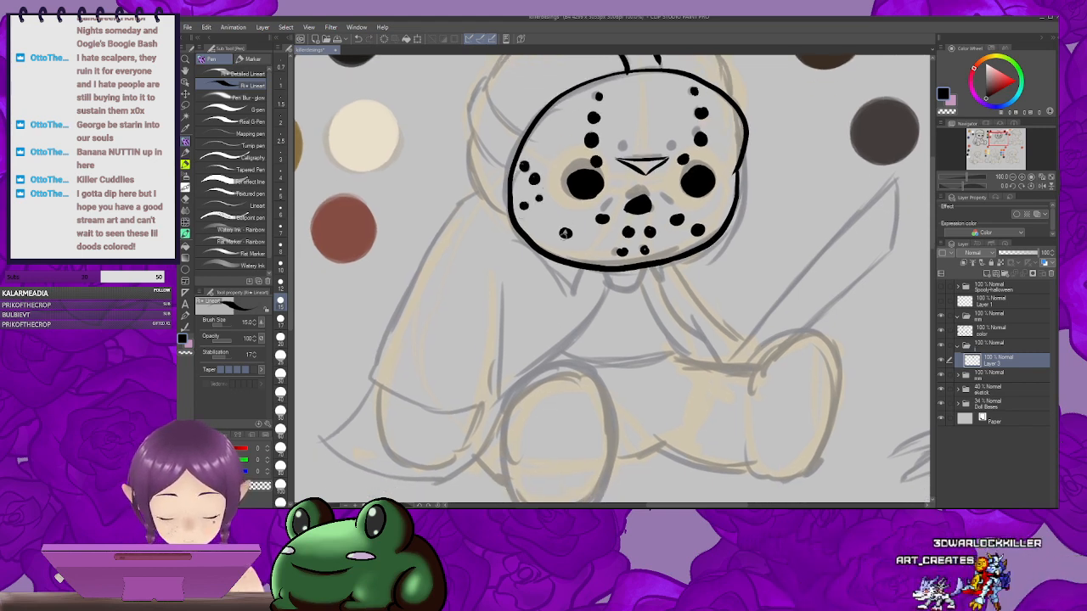
left_click(565, 232)
Step: Ink both edges of the mask's side strap curving around the side of the doll's head
left_click_drag(758, 225, 667, 272)
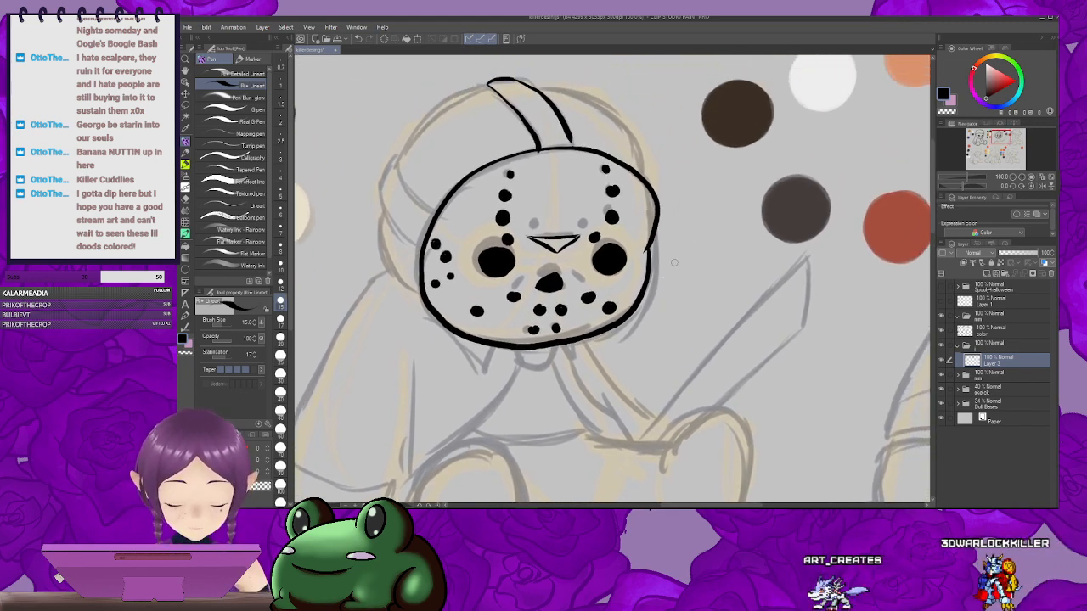
scroll(675, 263, "down", 2)
scroll(678, 264, "up", 1)
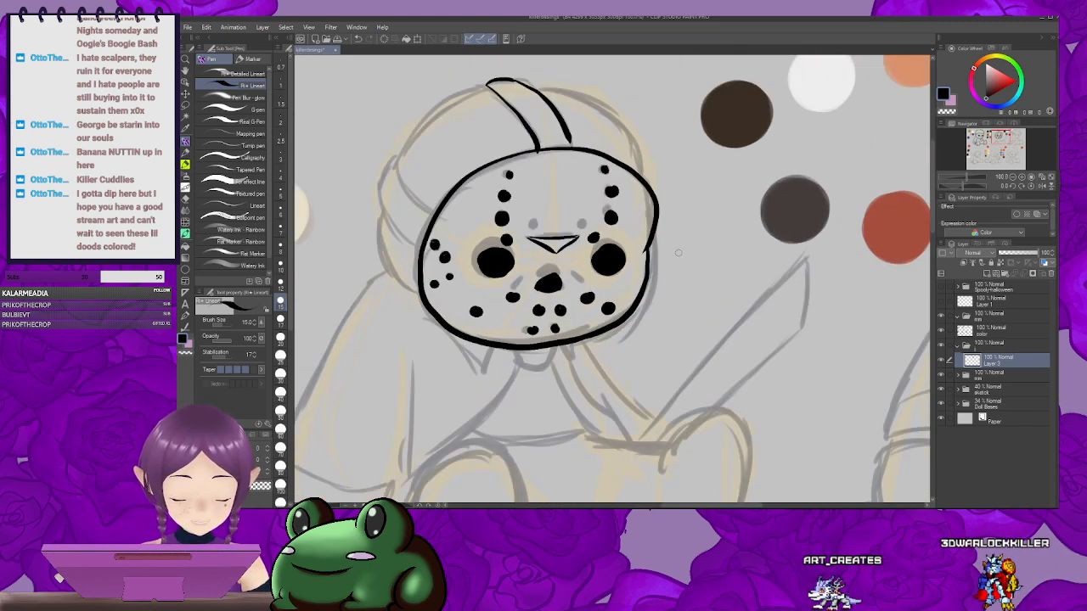
left_click_drag(677, 263, 690, 265)
left_click_drag(584, 147, 716, 140)
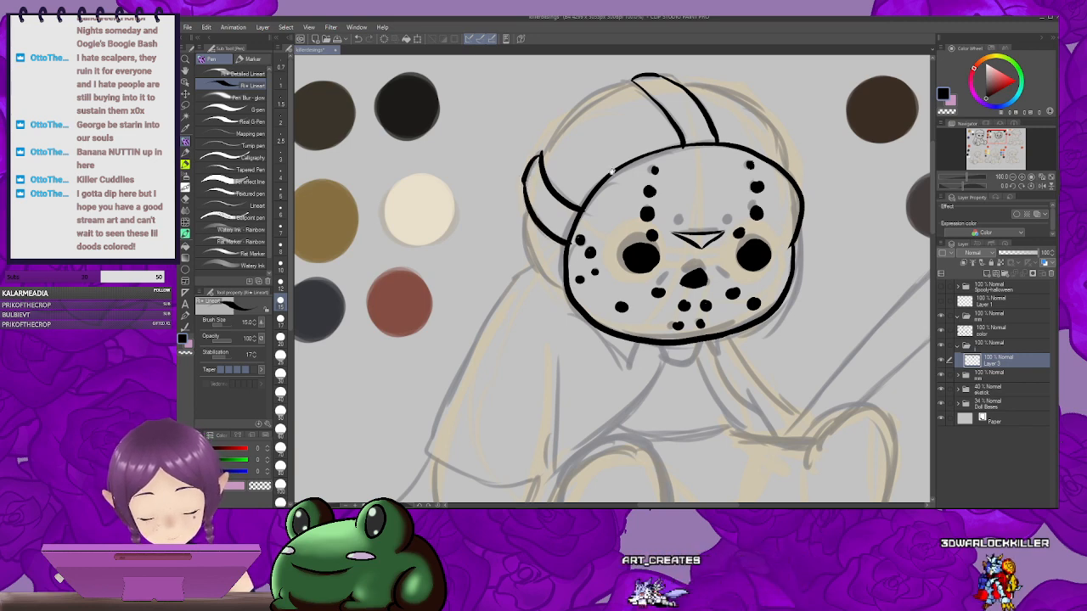
Step: Ink the head's outline on both sides of the top strap and below the side strap, joining it to the mask
left_click_drag(612, 171, 620, 245)
mouse_move(549, 230)
left_mouse_down()
mouse_move(607, 172)
mouse_move(653, 161)
mouse_move(663, 124)
left_mouse_up()
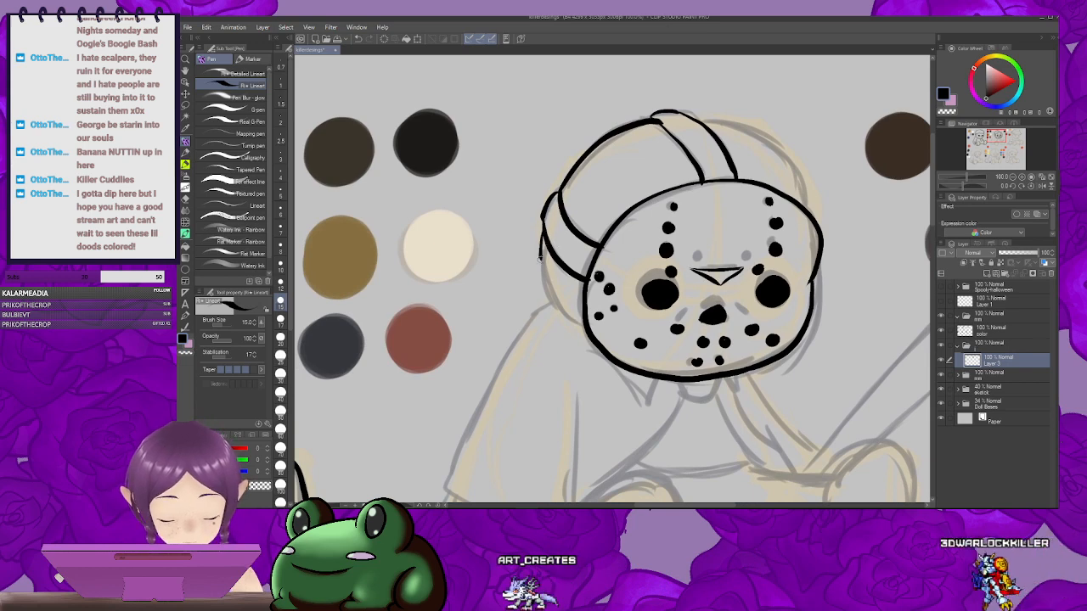
left_click_drag(540, 257, 584, 322)
left_click_drag(696, 120, 625, 139)
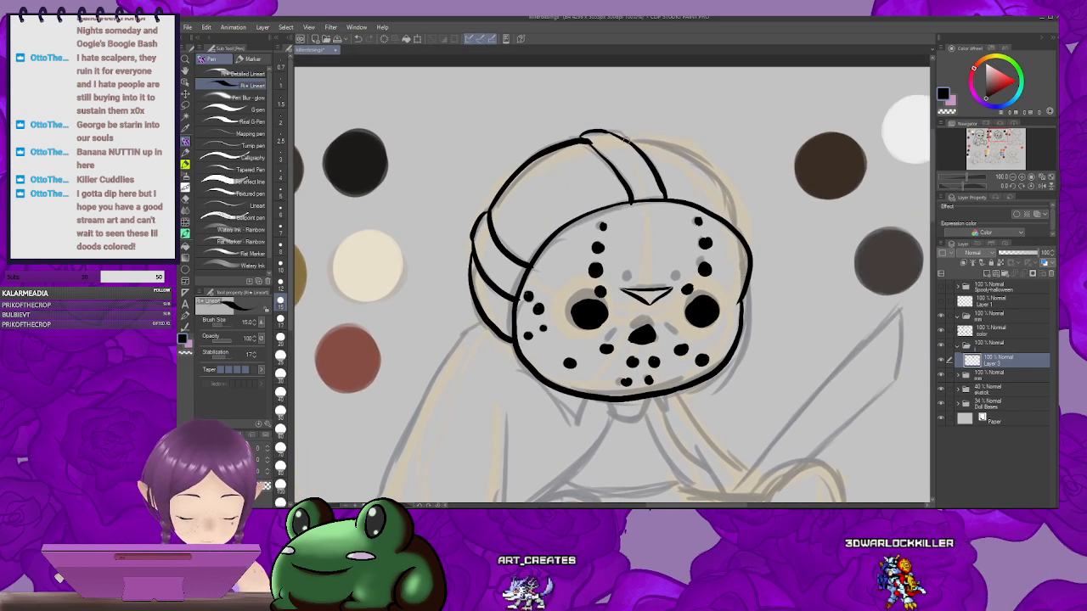
mouse_move(719, 202)
left_mouse_down()
mouse_move(732, 223)
mouse_move(749, 188)
left_mouse_up()
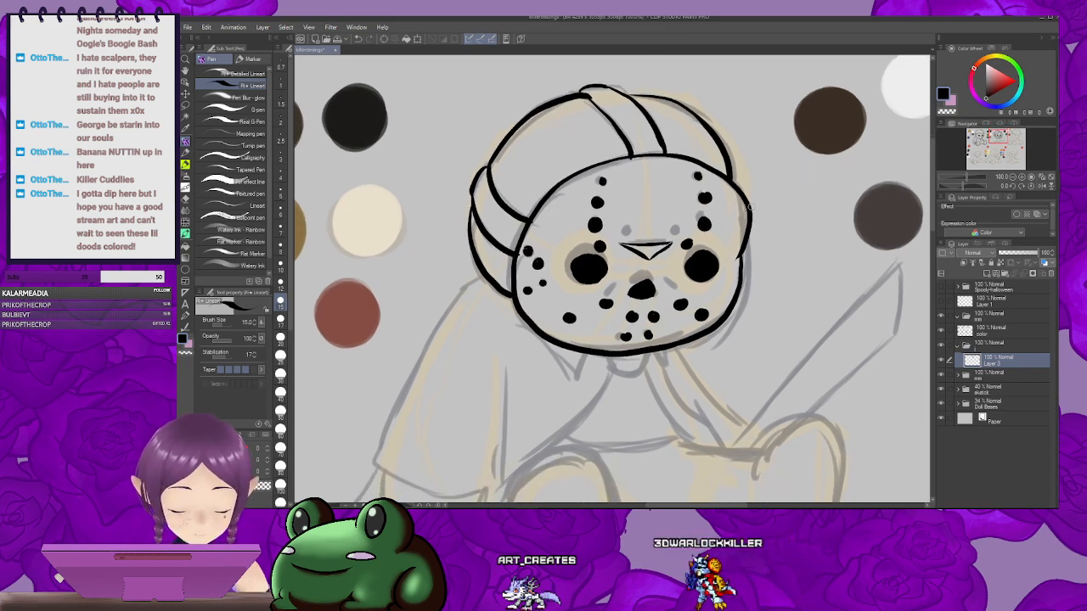
Step: Erase the bulging section of the mask's outline beside the far eye and re-ink it as a smoother curve
key("e")
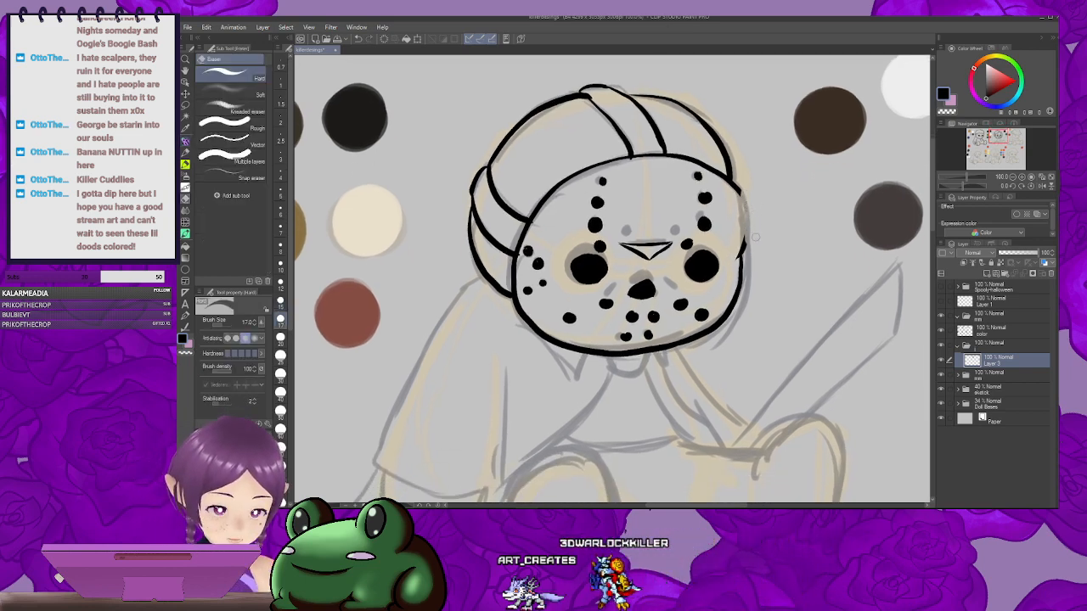
key("p")
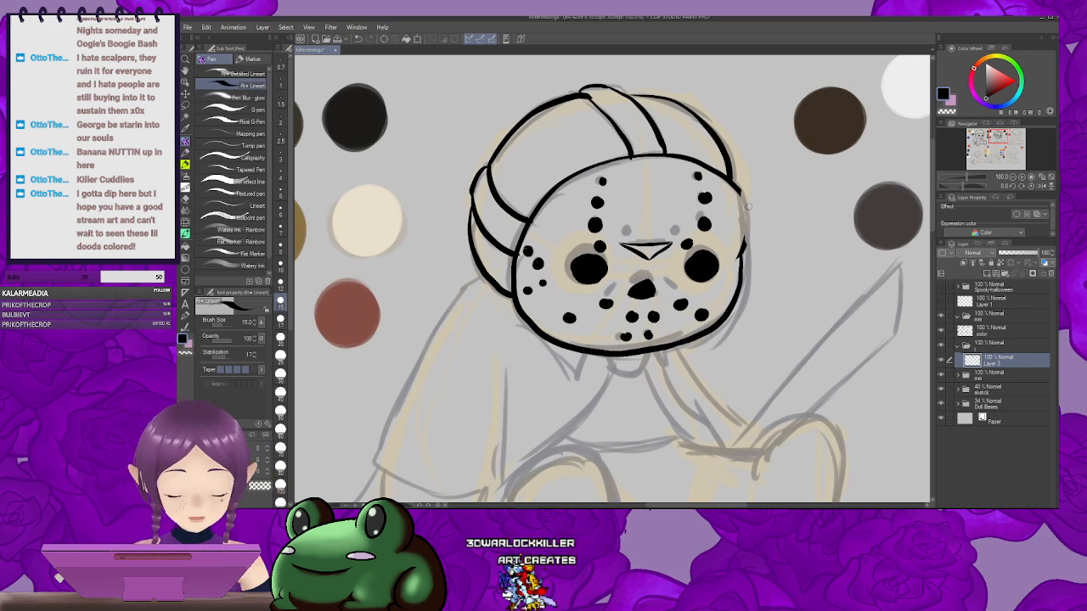
key("p")
key("p")
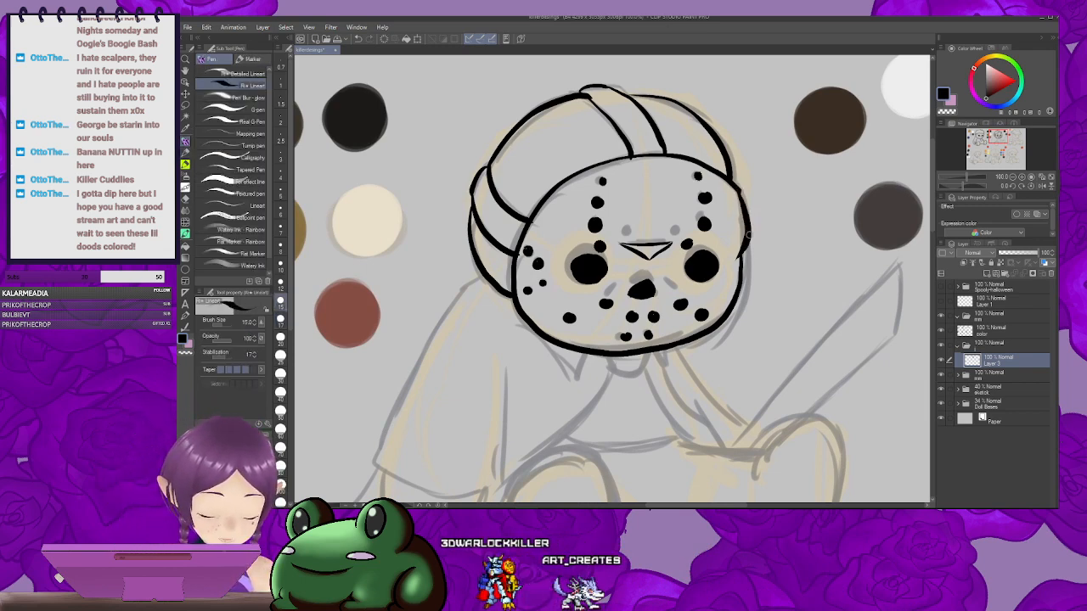
Step: Ink the two pointed collar tips sticking out below the mask's chin
left_click_drag(754, 327, 845, 178)
left_click_drag(704, 191, 696, 187)
left_click_drag(622, 188, 672, 209)
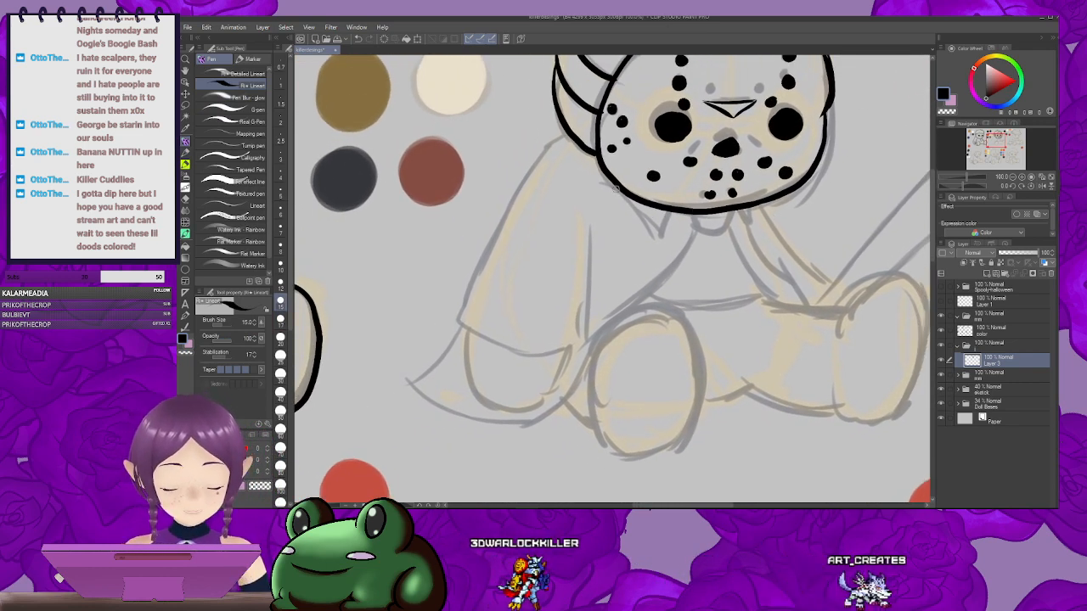
mouse_move(768, 202)
left_mouse_down()
mouse_move(745, 206)
mouse_move(730, 235)
left_mouse_up()
left_click_drag(732, 231, 744, 219)
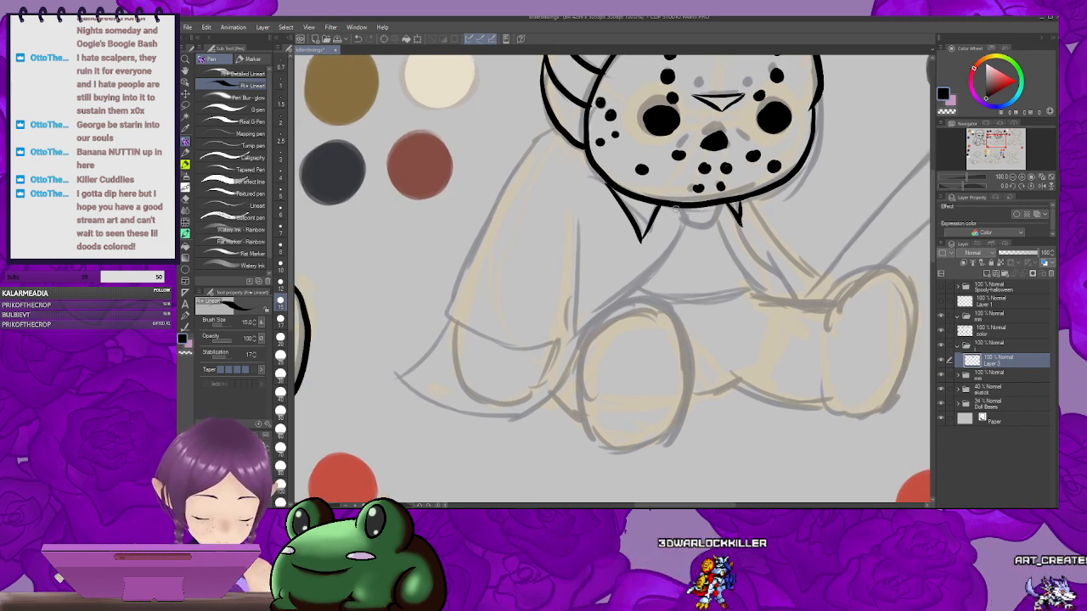
Step: Ink the jacket's front opening edge as a long curve from the collar down to beside the near foot
left_click_drag(677, 208, 722, 160)
left_click_drag(721, 158, 717, 190)
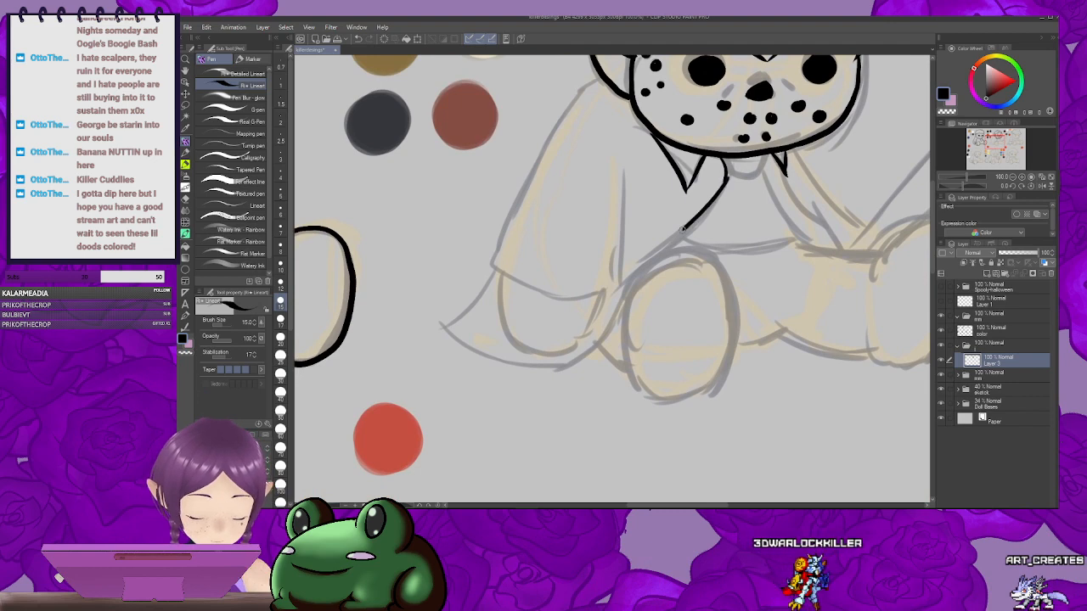
mouse_move(682, 229)
left_mouse_down()
mouse_move(622, 289)
mouse_move(608, 323)
left_mouse_up()
Step: Ink the near sleeve from the shoulder down its outer edge, along the curved cuff and up its inner edge
mouse_move(597, 158)
left_mouse_down()
mouse_move(646, 146)
mouse_move(632, 184)
left_mouse_up()
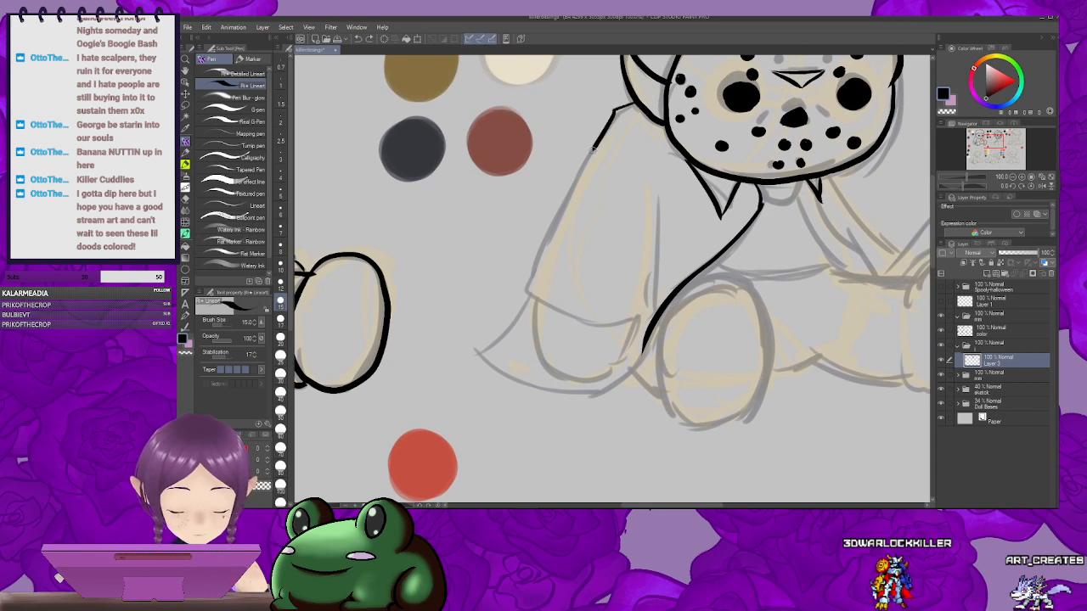
left_click_drag(648, 303, 617, 323)
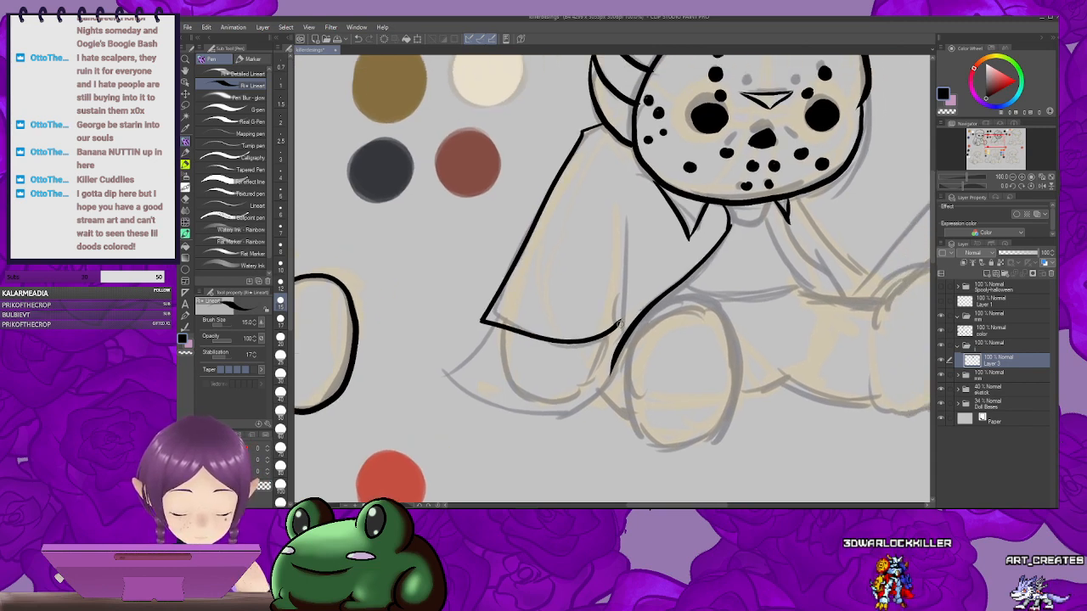
left_click_drag(637, 271, 696, 195)
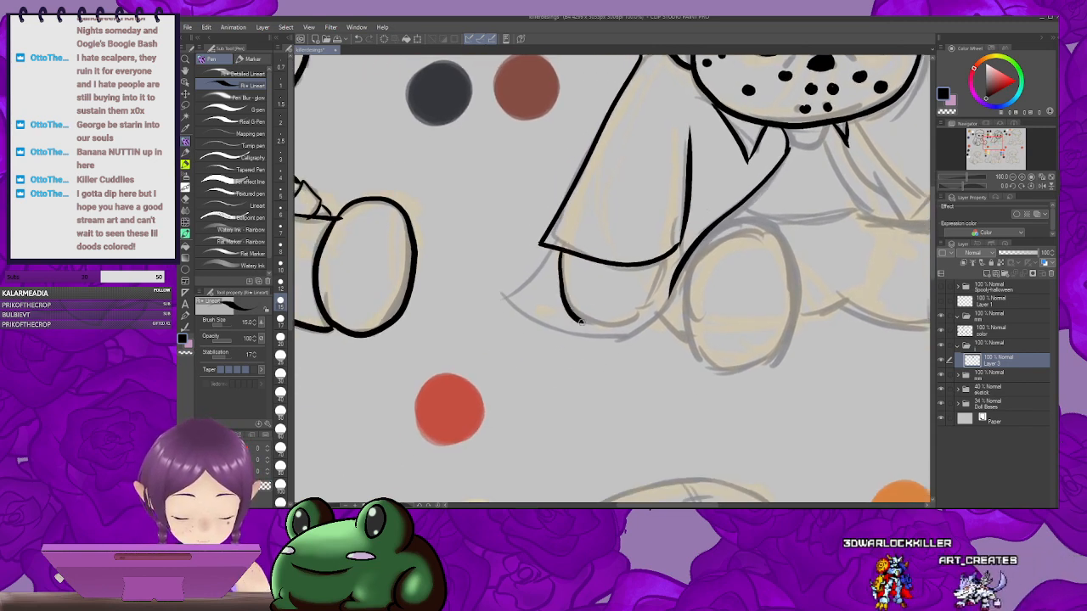
Step: Ink the rounded hand below the near cuff and the jacket's flared, pointed hem behind it
mouse_move(662, 259)
left_mouse_down()
mouse_move(551, 290)
mouse_move(570, 325)
mouse_move(607, 335)
mouse_move(639, 317)
mouse_move(673, 249)
left_mouse_up()
key("ctrl+z")
mouse_move(550, 244)
left_mouse_down()
mouse_move(530, 279)
mouse_move(506, 290)
mouse_move(570, 325)
mouse_move(656, 338)
left_mouse_up()
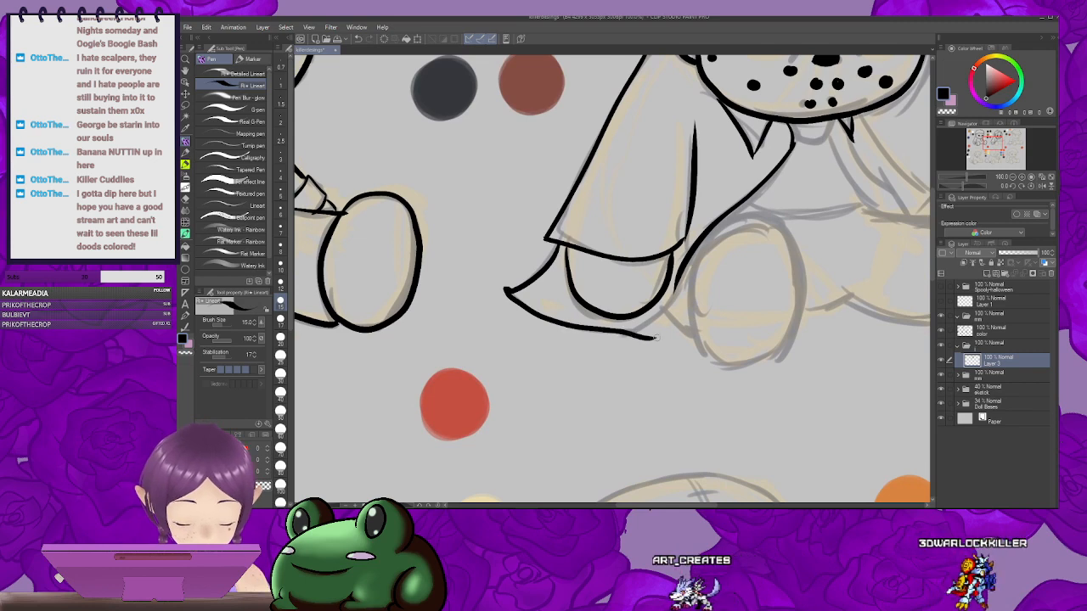
Step: Ink the oval outlines of the near and far feet, joining the jacket's hem to the near foot
mouse_move(682, 271)
left_mouse_down()
mouse_move(648, 279)
mouse_move(641, 343)
mouse_move(584, 356)
left_mouse_up()
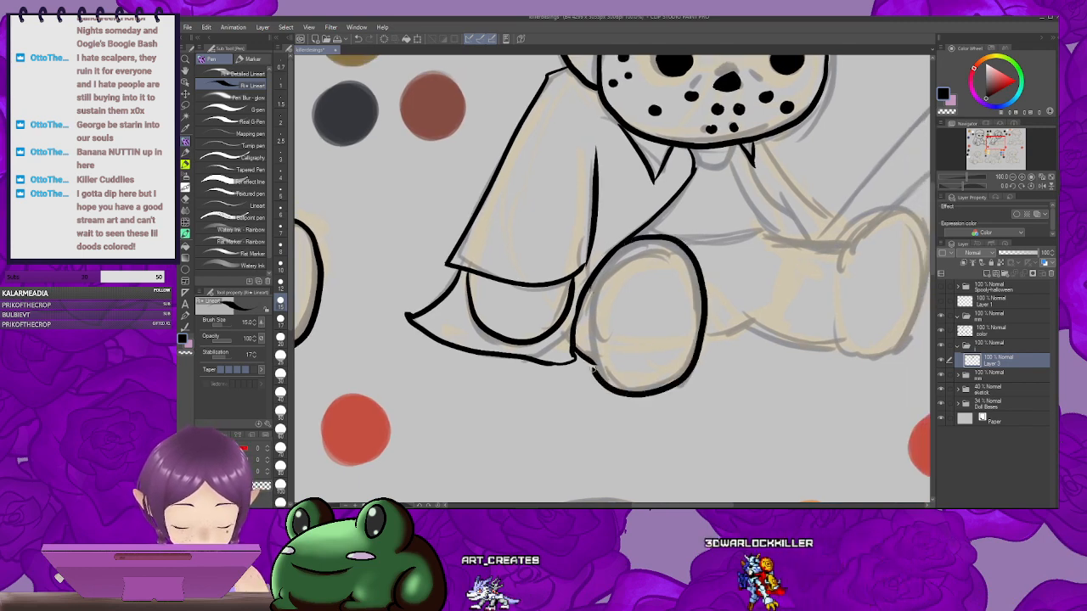
mouse_move(843, 265)
left_mouse_down()
mouse_move(792, 302)
mouse_move(633, 284)
left_mouse_up()
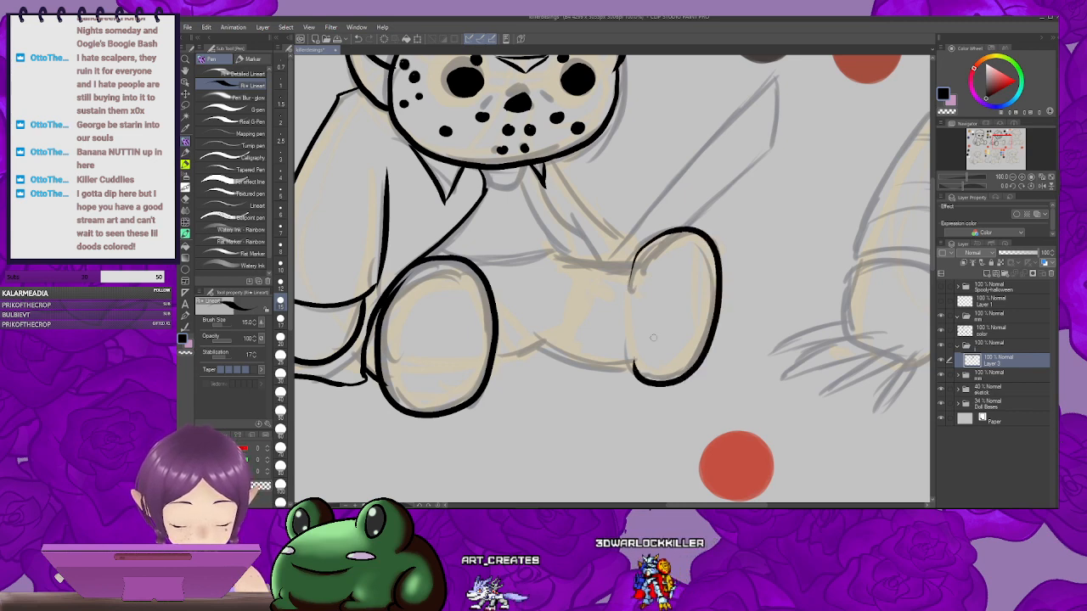
Step: Ink the top and underside of the far leg and the near leg's underside curve between the two feet
mouse_move(653, 338)
left_mouse_down()
mouse_move(693, 290)
mouse_move(695, 391)
left_mouse_up()
left_click_drag(619, 280, 643, 280)
left_click_drag(715, 299, 718, 279)
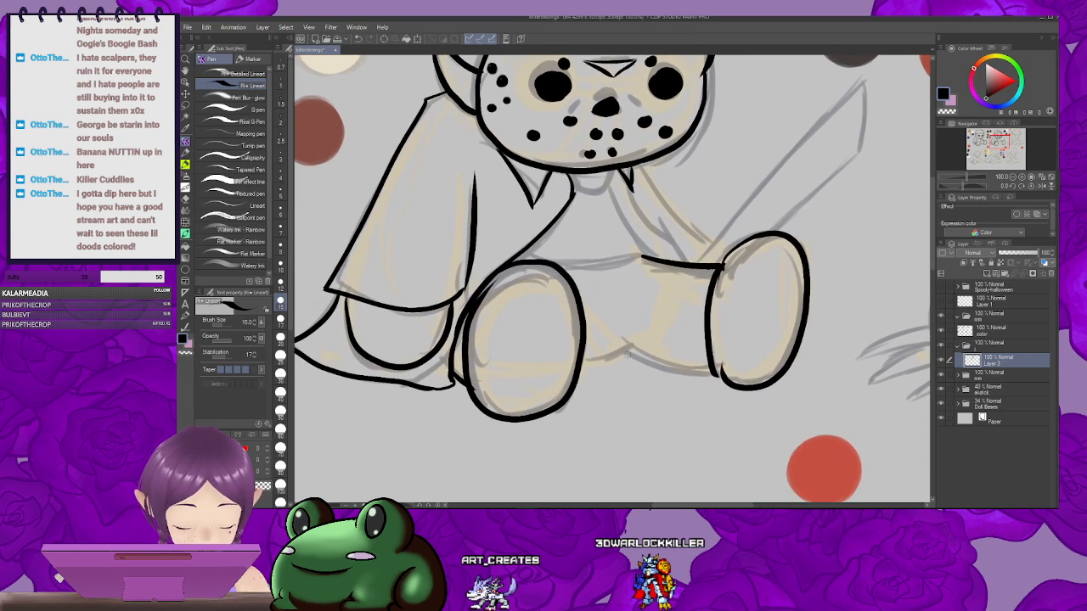
left_click_drag(656, 366, 718, 375)
left_click_drag(679, 341, 696, 333)
left_click_drag(602, 354, 663, 329)
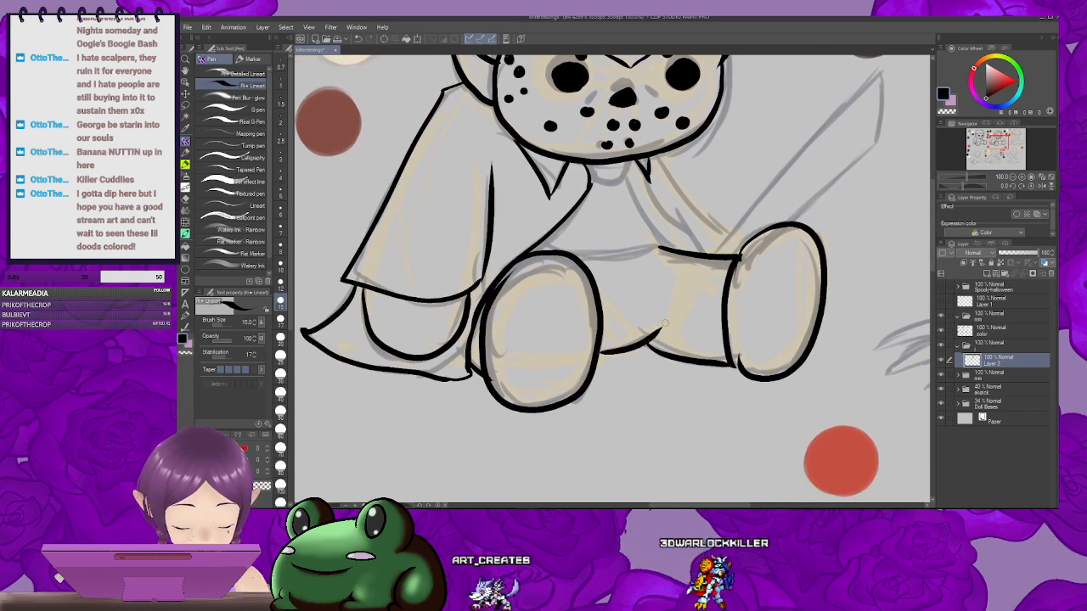
Step: Ink the lap line between the feet and the jacket's far front edge and neckline under the mask's chin
left_click_drag(700, 283, 682, 352)
mouse_move(621, 327)
left_mouse_down()
mouse_move(670, 291)
mouse_move(651, 311)
mouse_move(636, 306)
mouse_move(676, 306)
left_mouse_up()
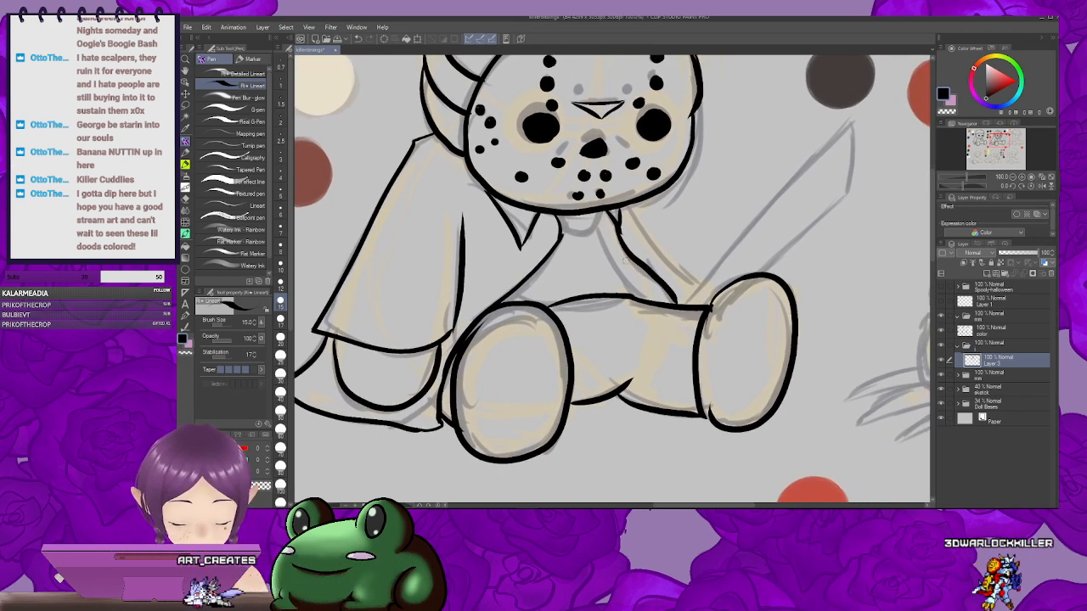
mouse_move(617, 236)
left_mouse_down()
mouse_move(608, 229)
mouse_move(611, 268)
left_mouse_up()
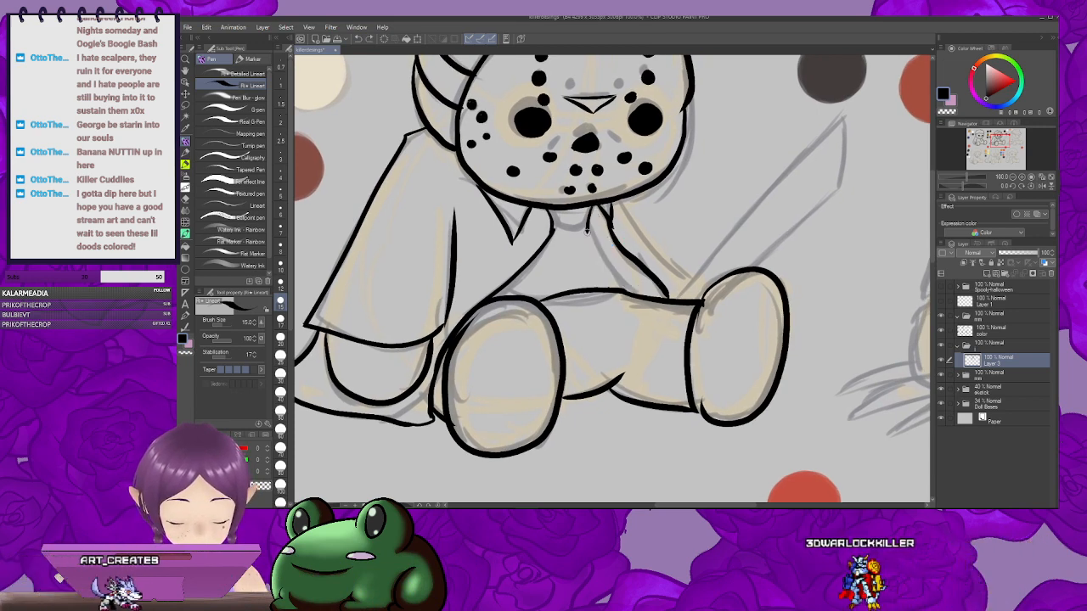
mouse_move(658, 283)
left_mouse_down()
mouse_move(715, 304)
mouse_move(721, 320)
left_mouse_up()
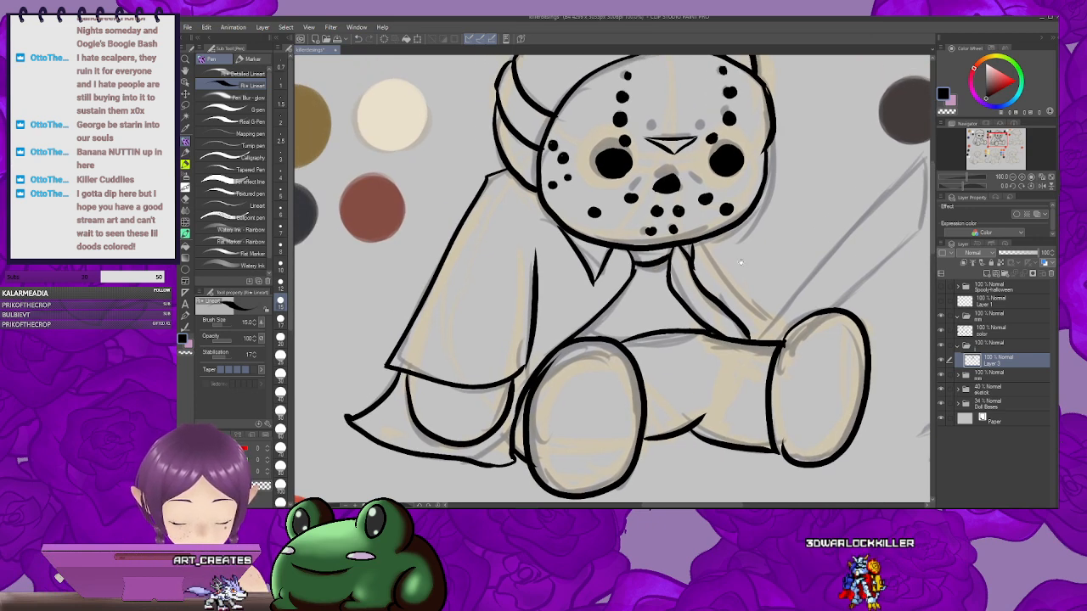
Step: Ink the outer edge of the far sleeve and the short machete handle tucked behind the far foot
left_click_drag(741, 263, 662, 260)
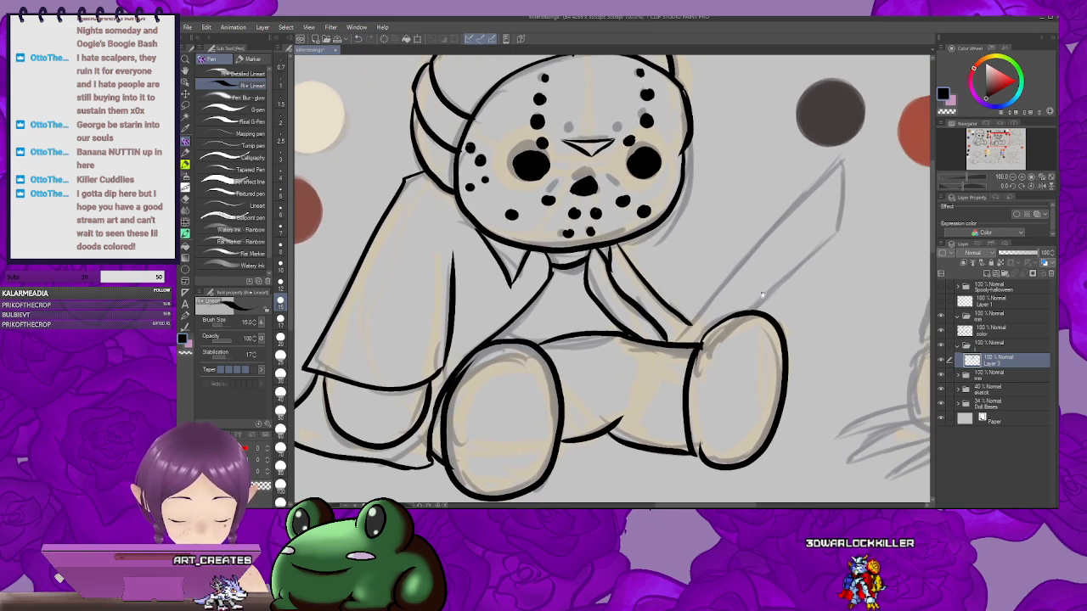
left_click_drag(763, 295, 652, 297)
mouse_move(563, 343)
left_mouse_down()
mouse_move(546, 355)
mouse_move(560, 360)
left_mouse_up()
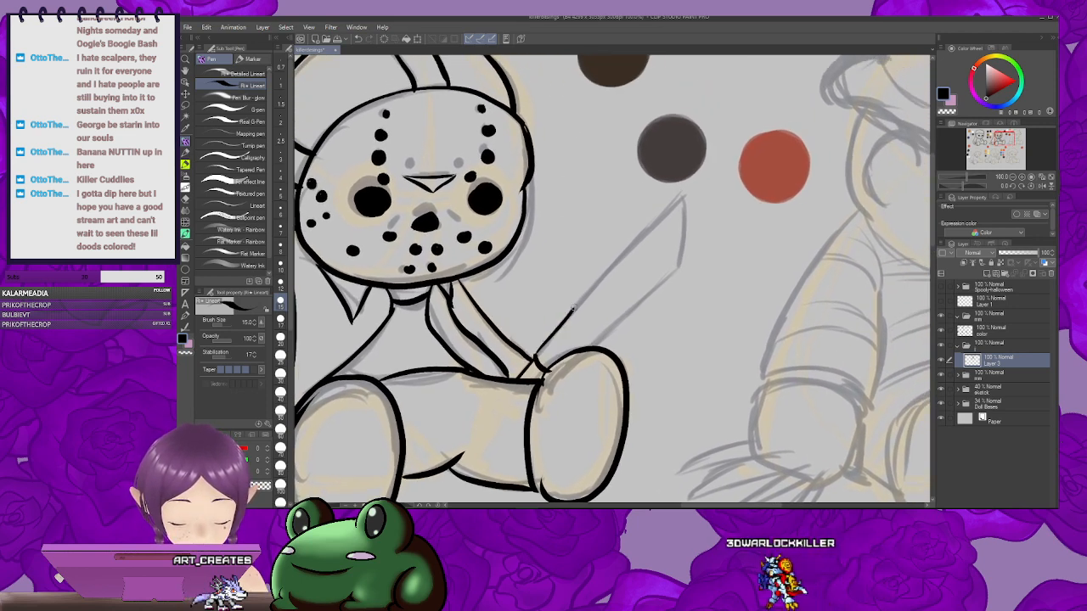
left_click(553, 327)
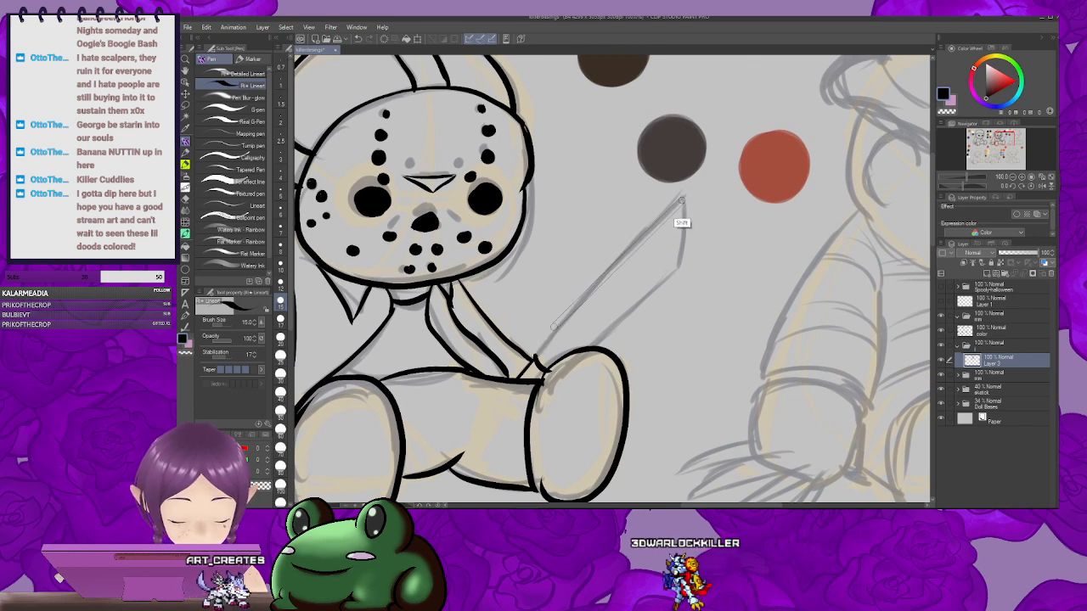
left_click(683, 200, "shift")
key("ctrl+z")
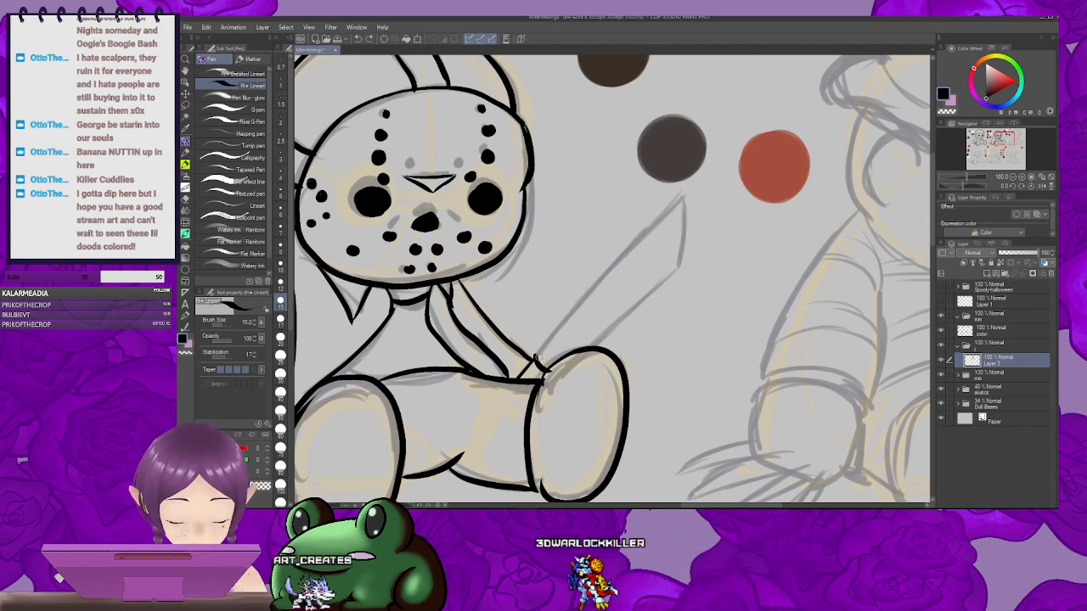
Step: Reduce the brush size to 7 and ink the machete blade's long upper edge and its short end as straight lines
key("bracketleft")
key("bracketleft")
key("bracketleft")
key("bracketleft")
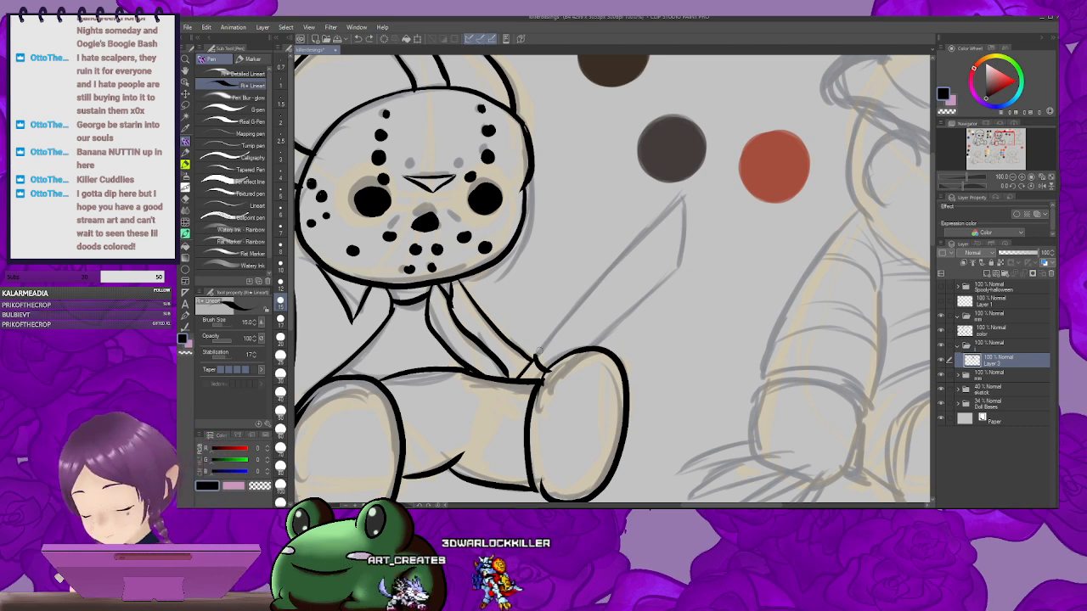
left_click(536, 355)
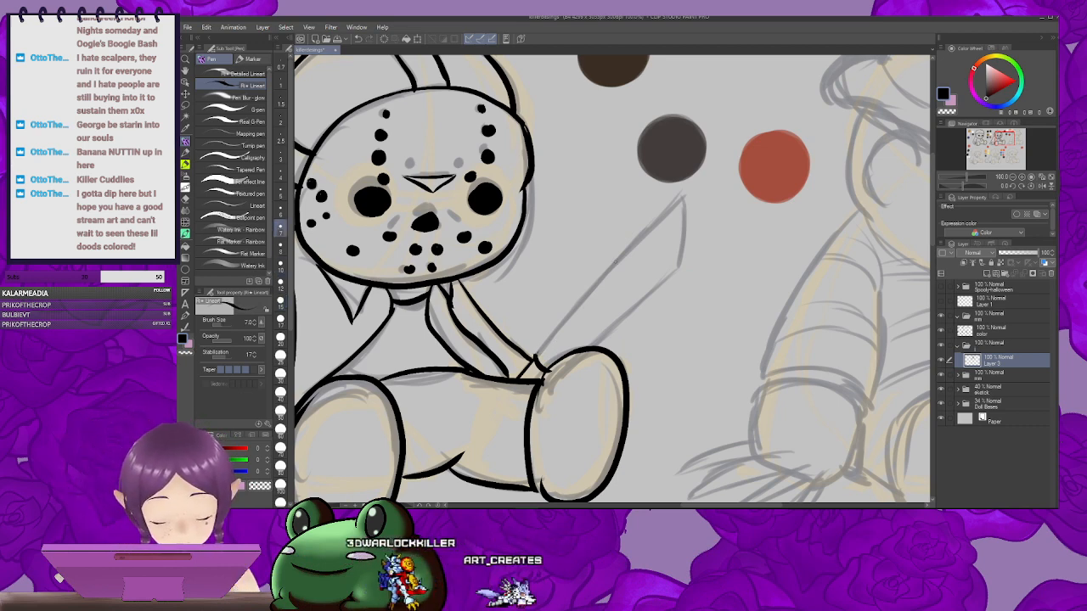
left_click(682, 197, "shift")
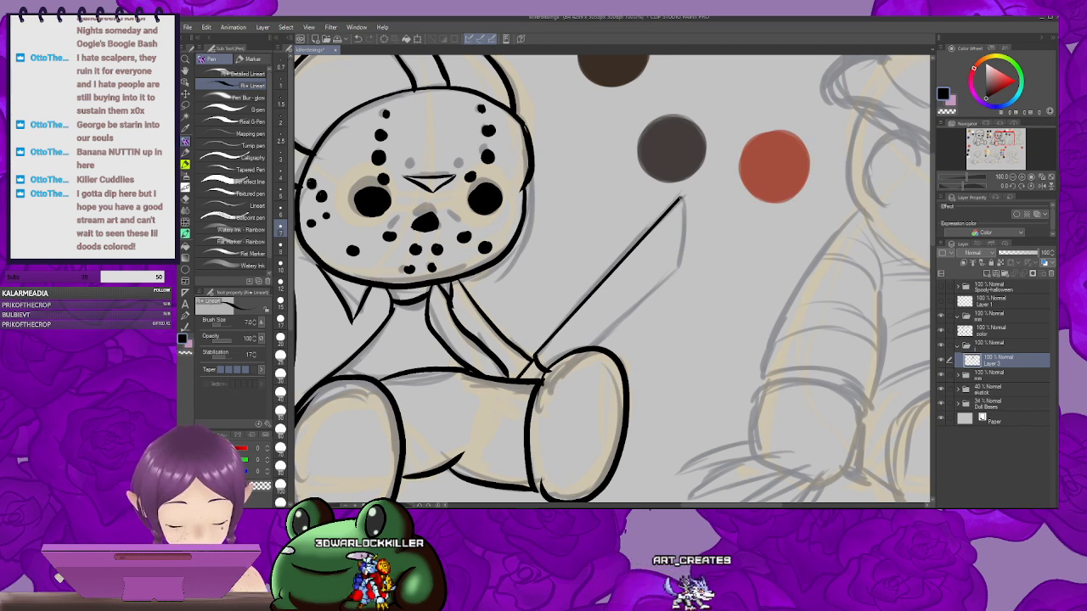
left_click(680, 271, "shift")
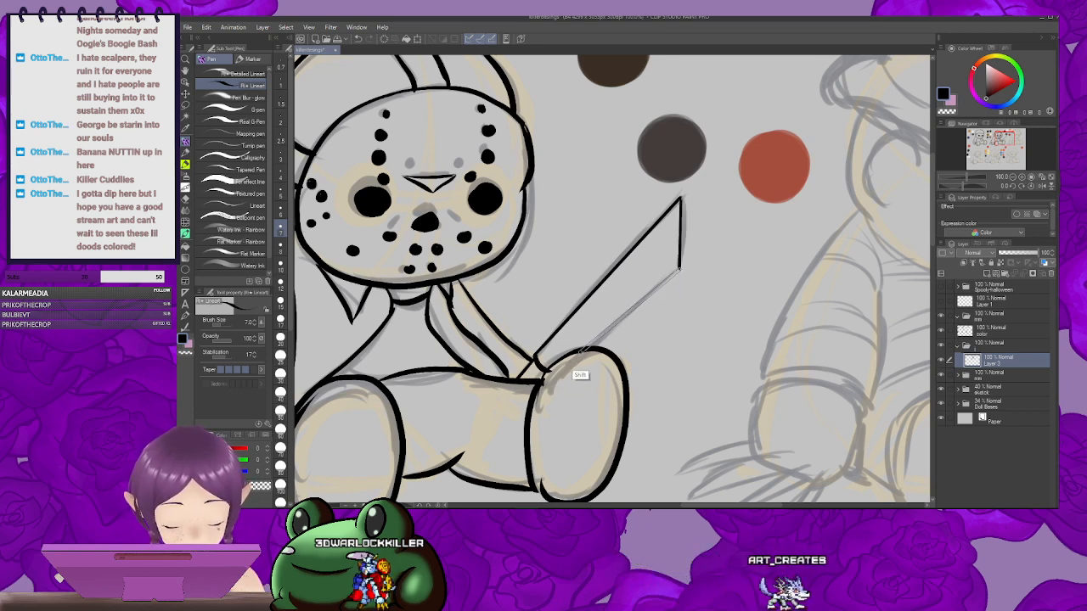
Step: Ink the tip and lower edge of the machete blade and clean up the lines where it meets the hand
left_click(540, 358, "shift")
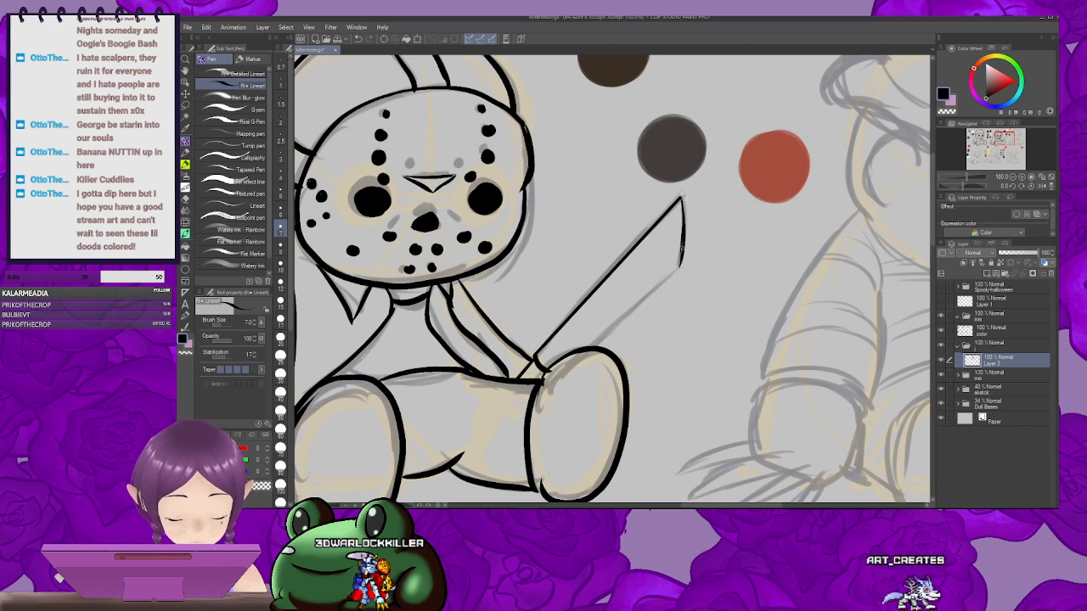
left_click_drag(681, 246, 693, 223)
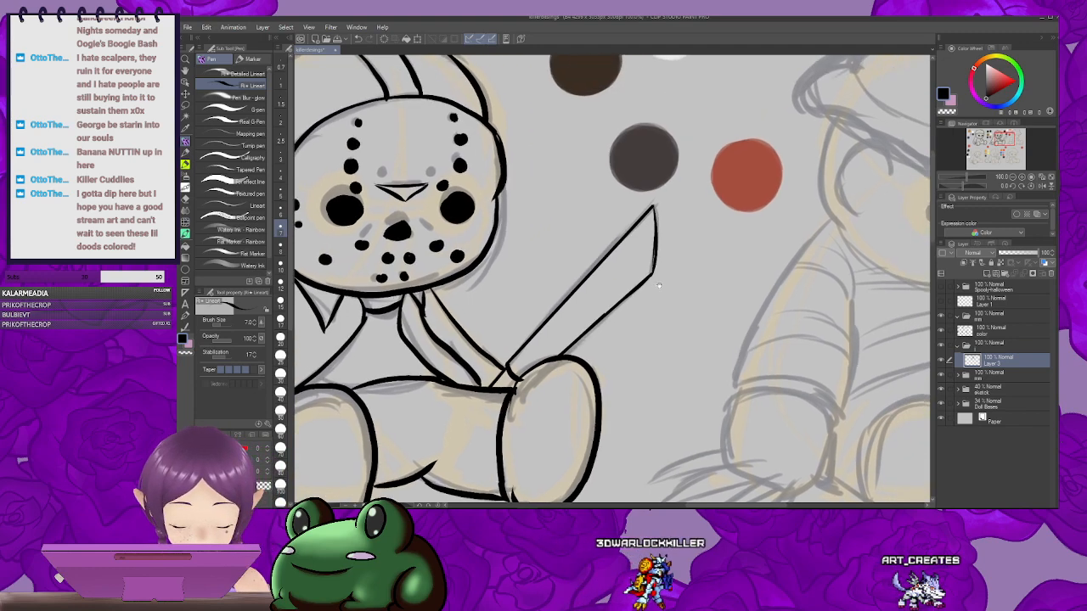
key("e")
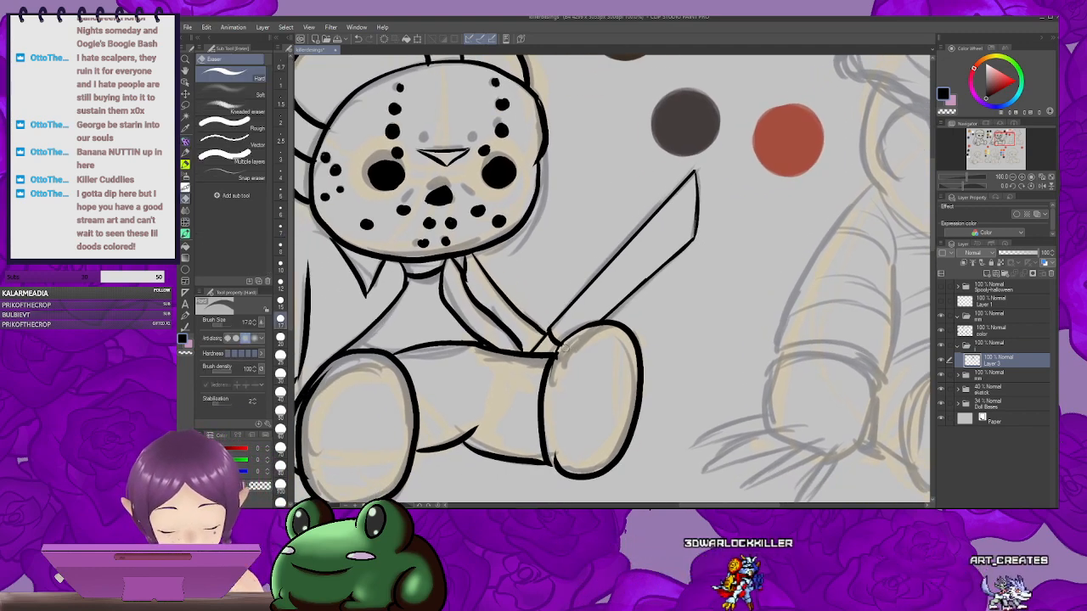
left_click_drag(688, 314, 580, 334)
left_click_drag(445, 348, 602, 309)
key("p")
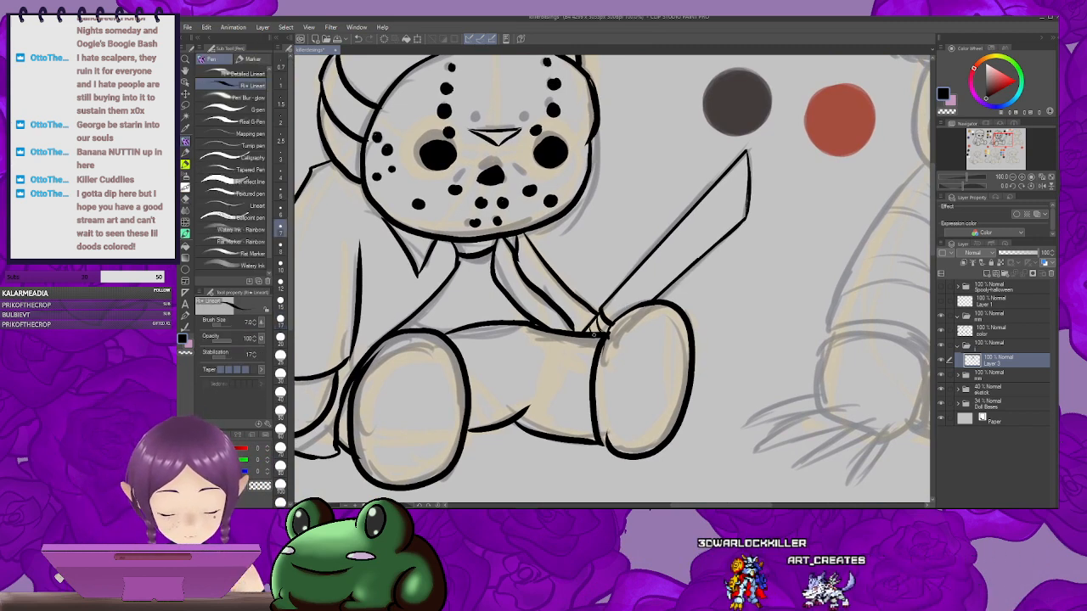
mouse_move(690, 304)
left_mouse_down()
mouse_move(579, 418)
mouse_move(612, 444)
mouse_move(736, 299)
mouse_move(778, 270)
mouse_move(548, 316)
left_mouse_up()
Step: Create a layer folder named freddy for the hatted doll and add a new layer inside it
mouse_move(823, 217)
left_mouse_down()
mouse_move(677, 295)
mouse_move(635, 335)
mouse_move(589, 429)
mouse_move(581, 415)
left_mouse_up()
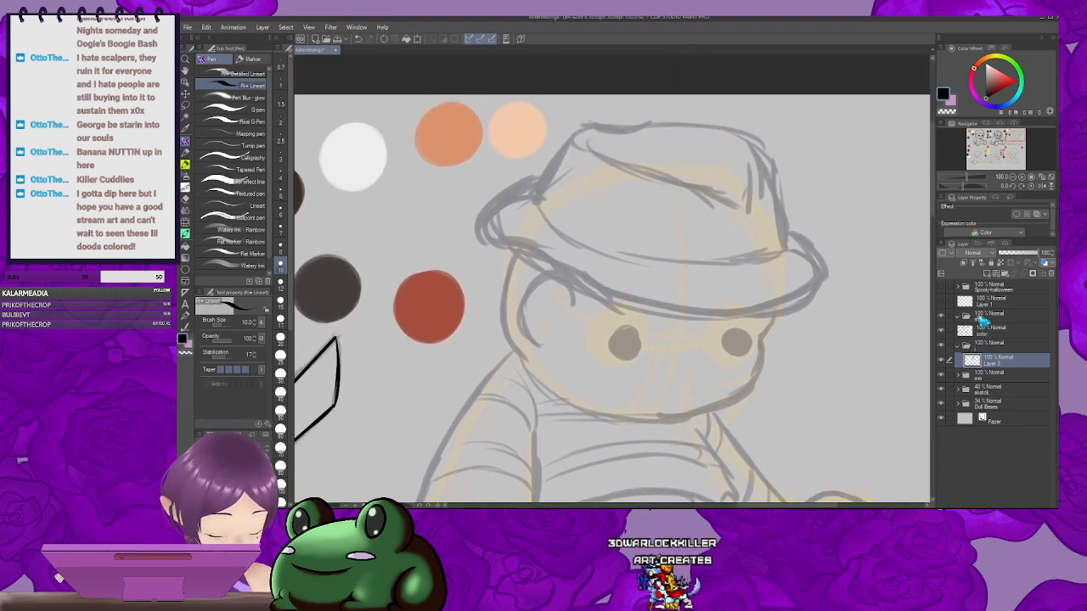
left_click(990, 344)
left_click(1005, 275)
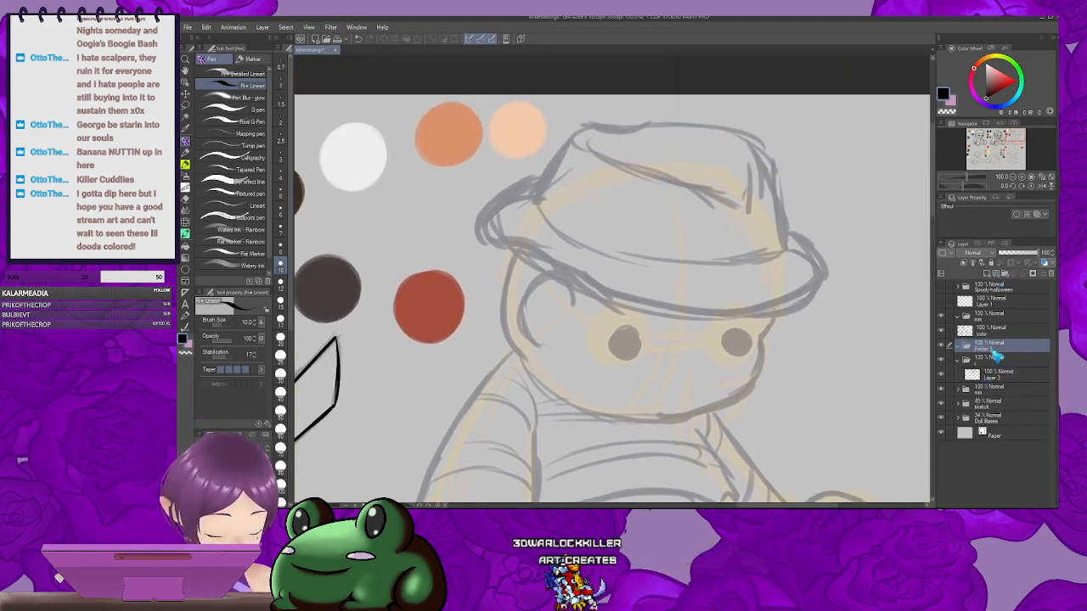
double_click(991, 348)
type("freddy")
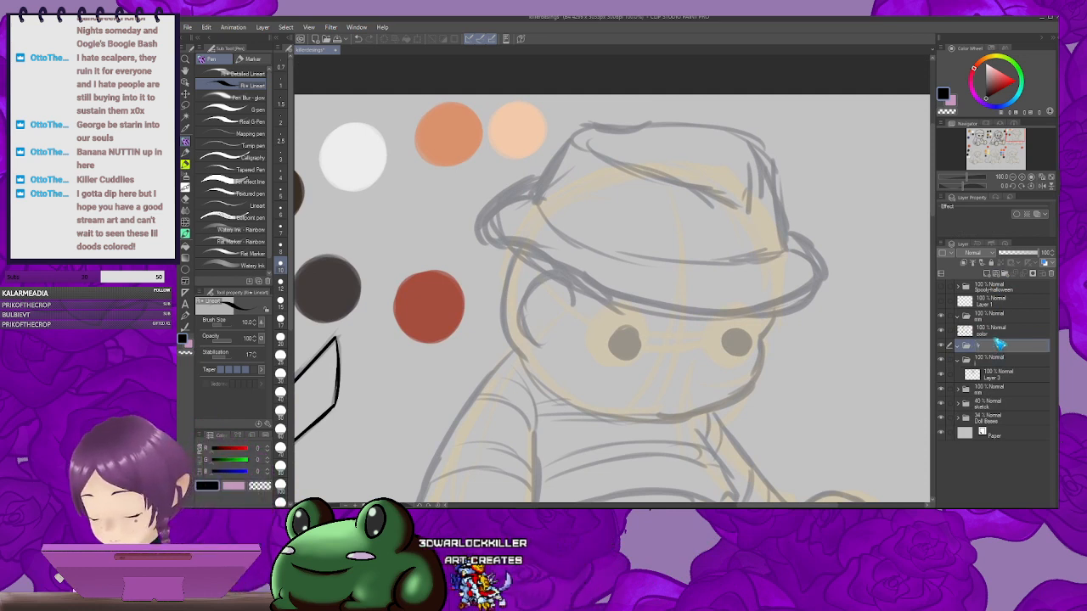
key("Return")
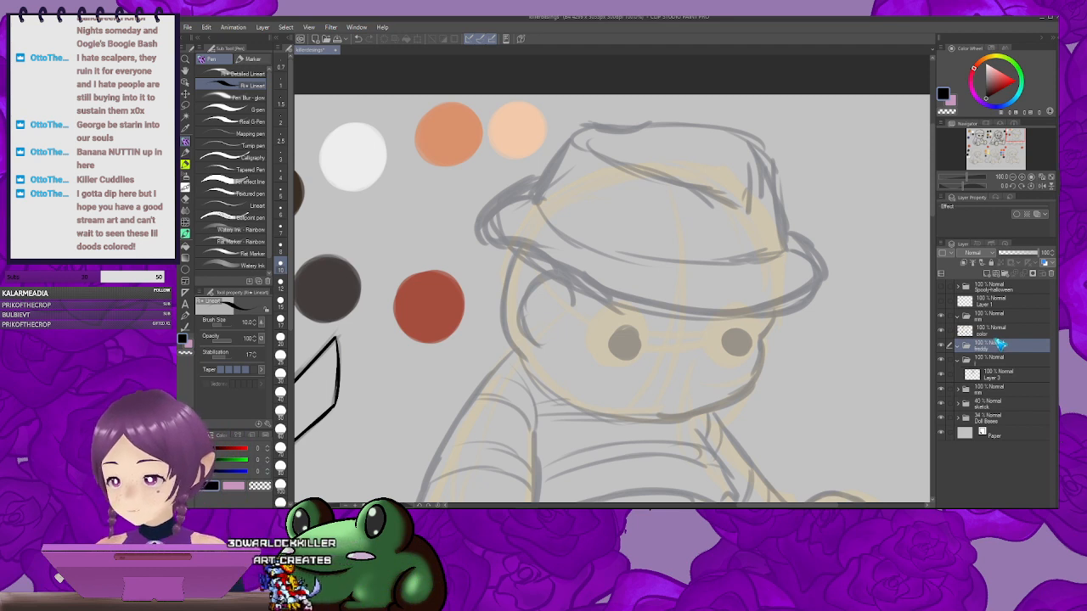
left_click(994, 277)
Step: Ink the fedora over the sketch, including the crown, its pinched crease, the band line and the curved brim
left_click_drag(670, 191, 642, 209)
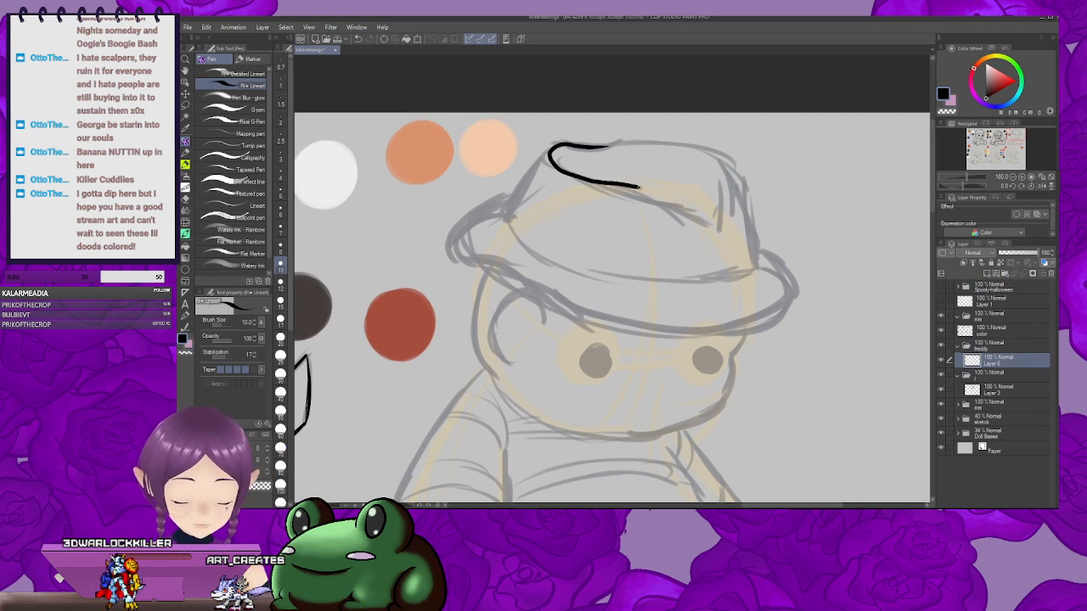
left_click_drag(702, 218, 677, 226)
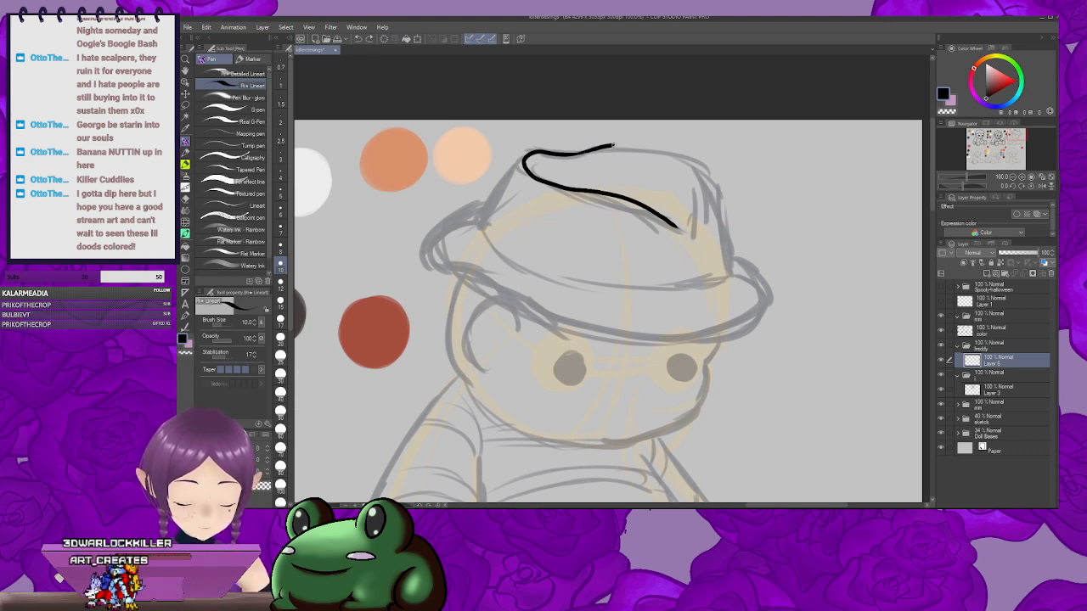
left_click_drag(702, 221, 700, 231)
mouse_move(706, 242)
left_mouse_down()
mouse_move(694, 229)
mouse_move(748, 186)
mouse_move(787, 211)
mouse_move(690, 173)
left_mouse_up()
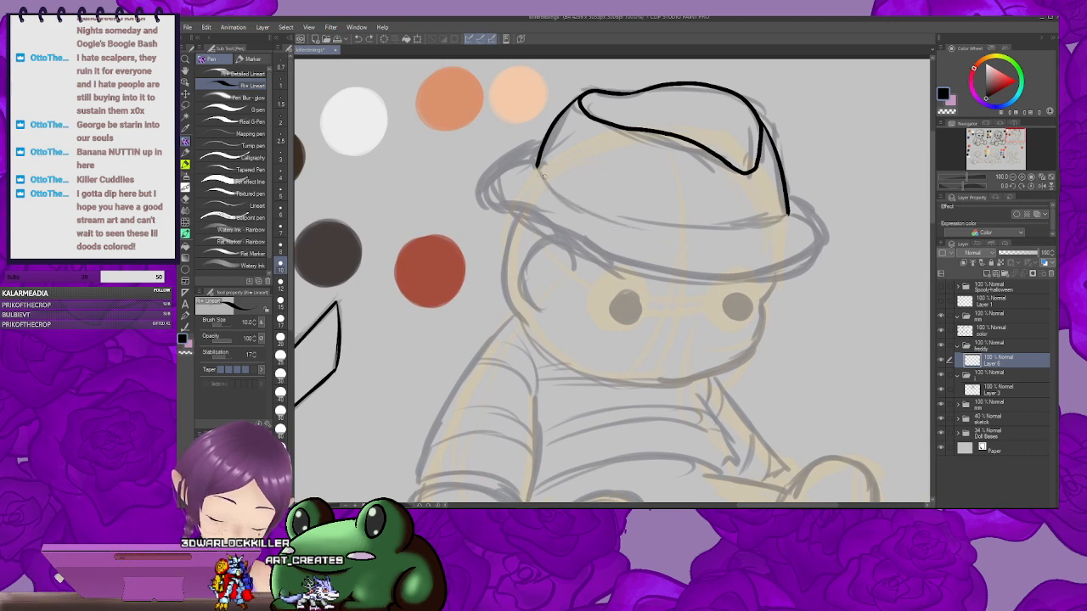
mouse_move(787, 212)
left_mouse_down()
mouse_move(741, 185)
mouse_move(756, 180)
left_mouse_up()
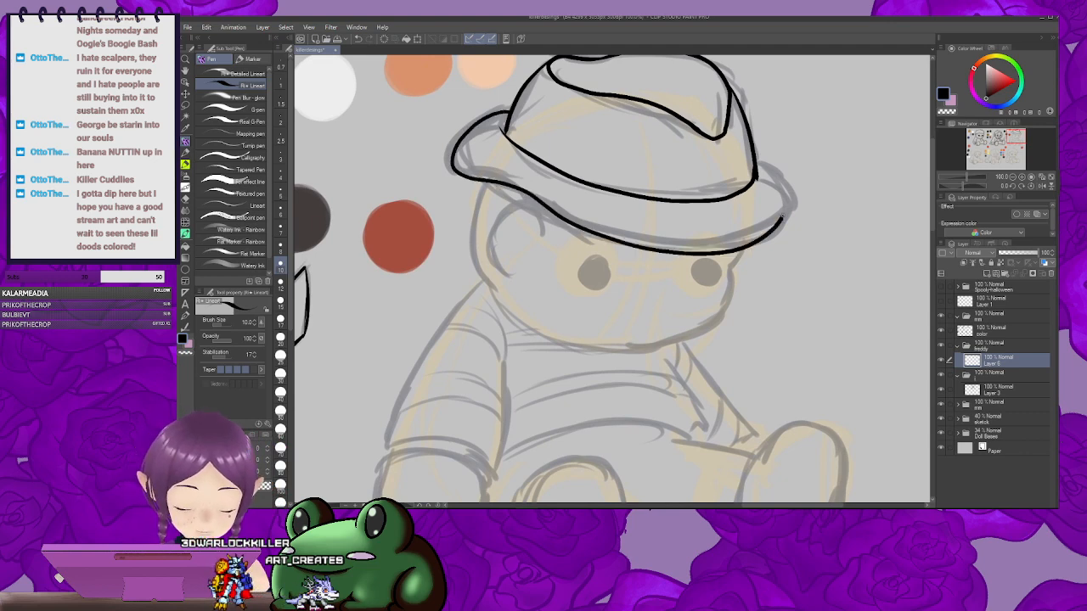
mouse_move(795, 168)
left_mouse_down()
mouse_move(759, 214)
mouse_move(749, 275)
mouse_move(695, 222)
left_mouse_up()
left_click_drag(424, 182, 495, 170)
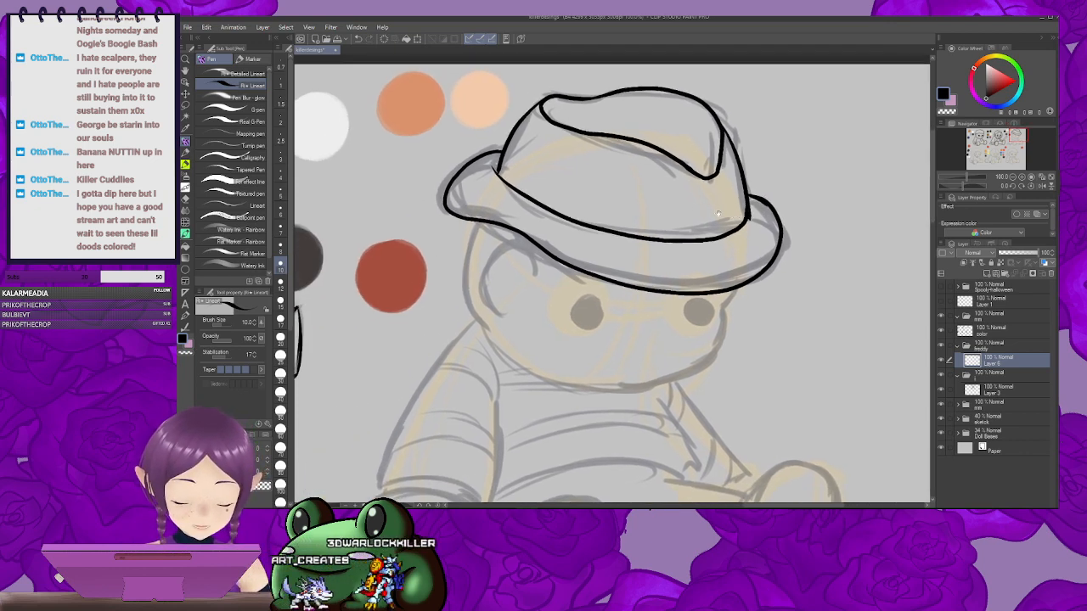
Step: Erase the overshooting line ends where the hat's crown meets the brim
key("e")
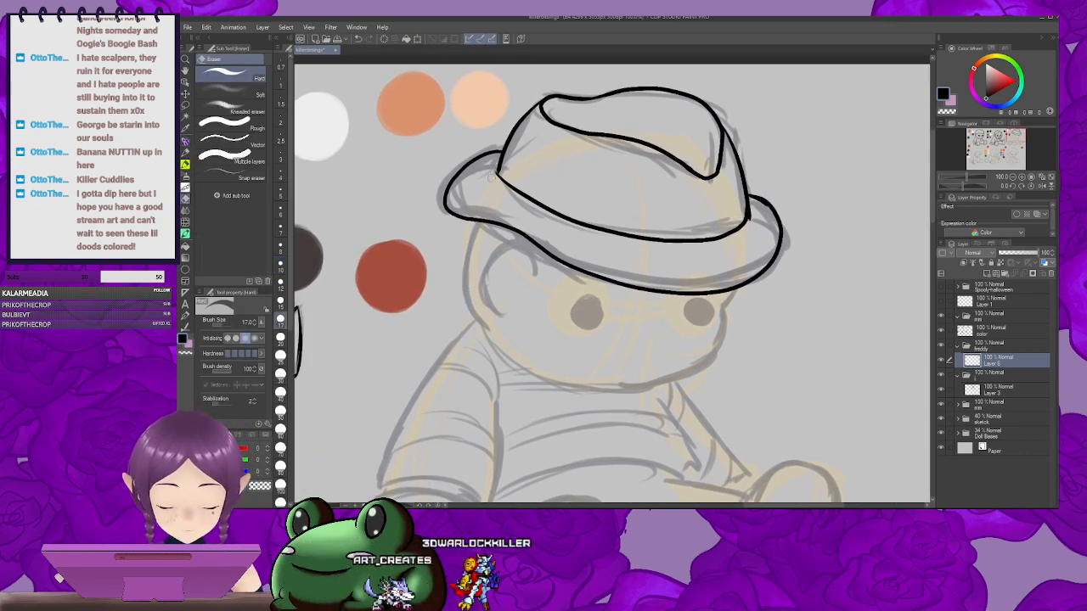
left_click_drag(754, 229, 751, 218)
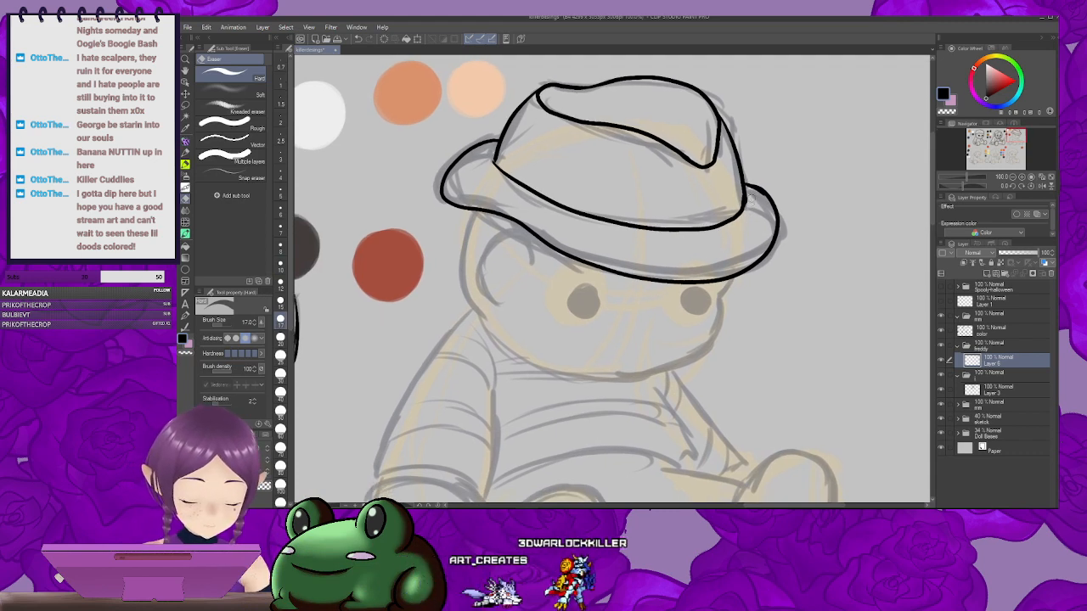
left_click_drag(791, 180, 765, 178)
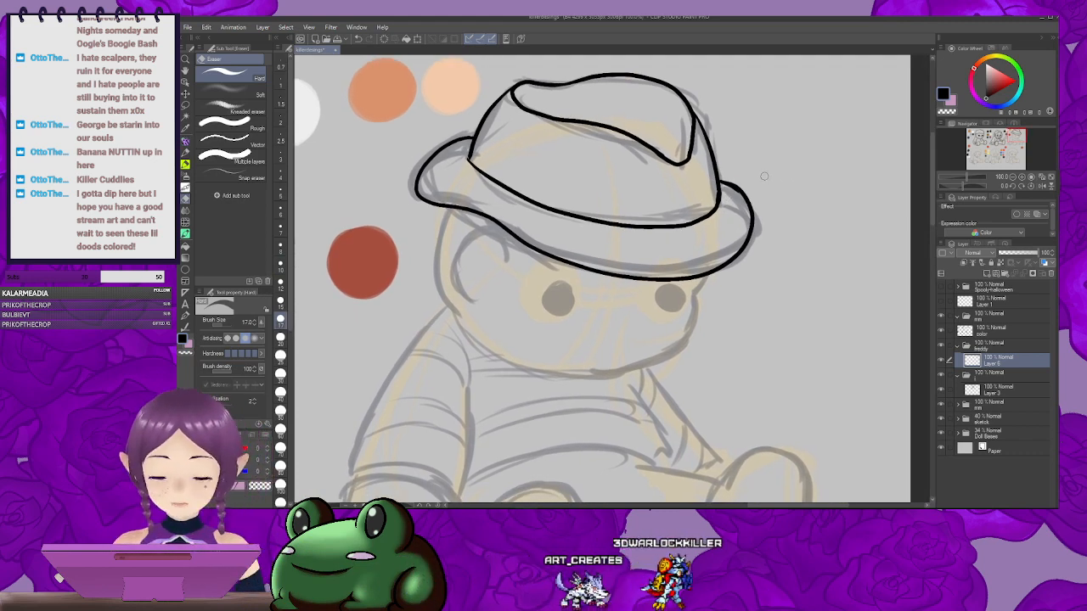
Step: Ink the far eye's outline, the head contour below the hat brim, and the ear
key("p")
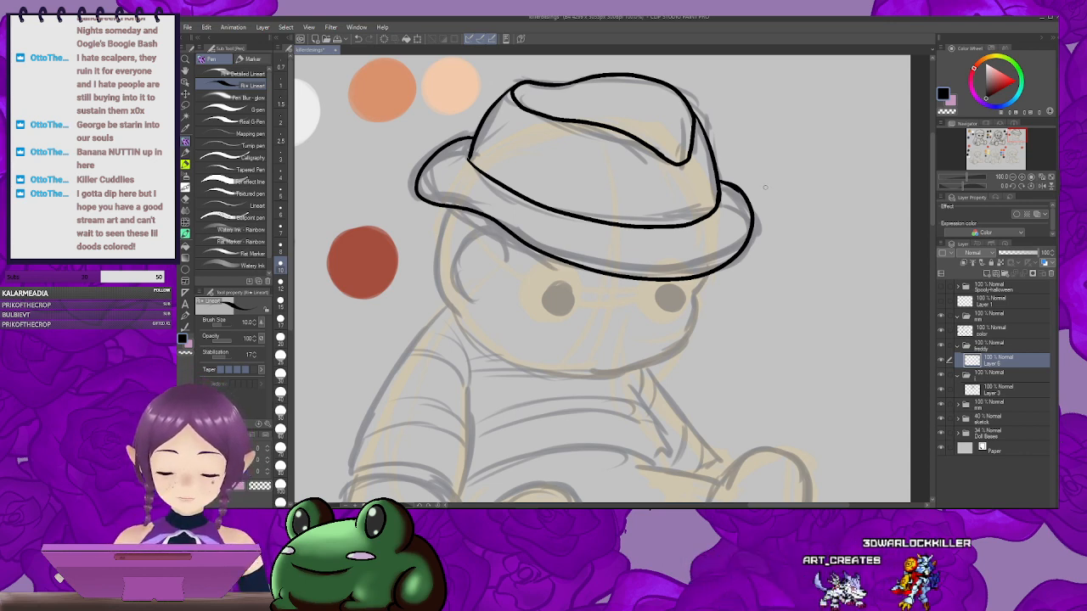
left_click_drag(765, 187, 794, 93)
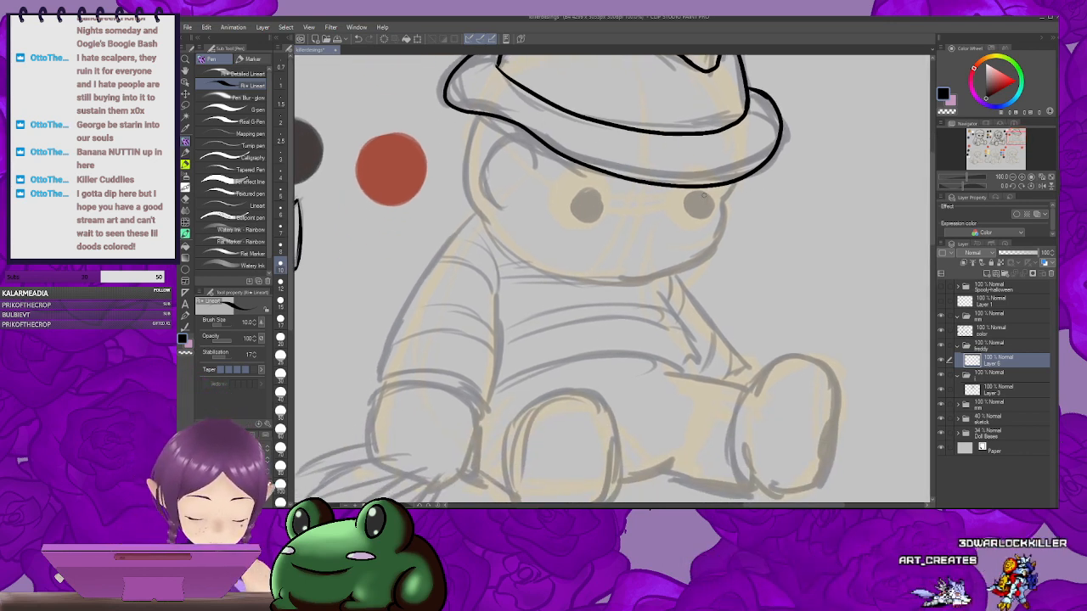
left_click_drag(698, 192, 724, 209)
left_click_drag(720, 191, 700, 261)
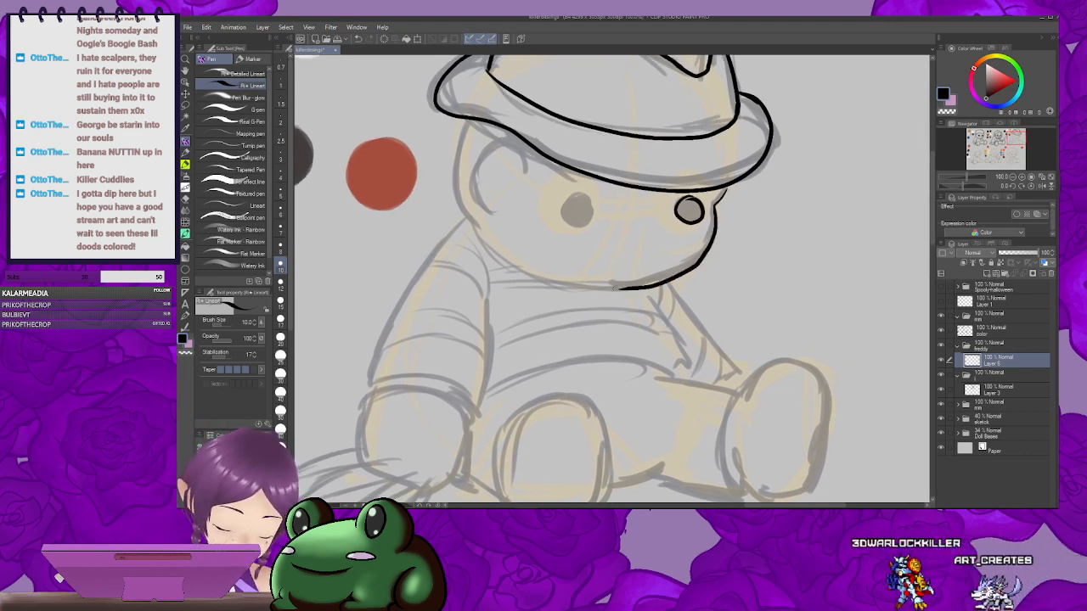
mouse_move(524, 166)
left_mouse_down()
mouse_move(644, 172)
mouse_move(605, 170)
mouse_move(619, 215)
left_mouse_up()
left_click_drag(616, 172, 626, 194)
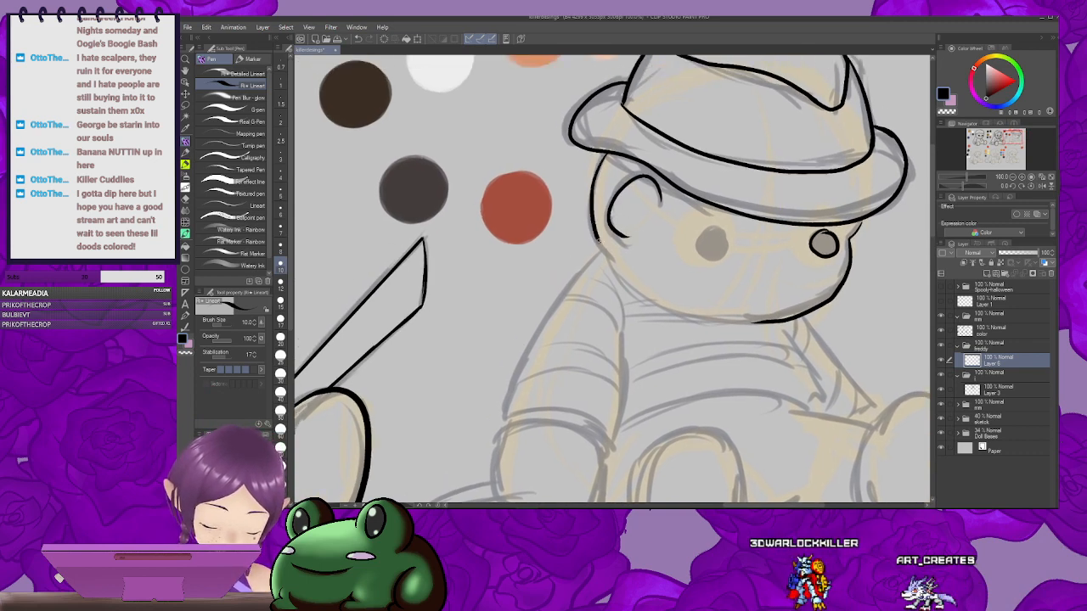
left_click_drag(761, 312, 743, 278)
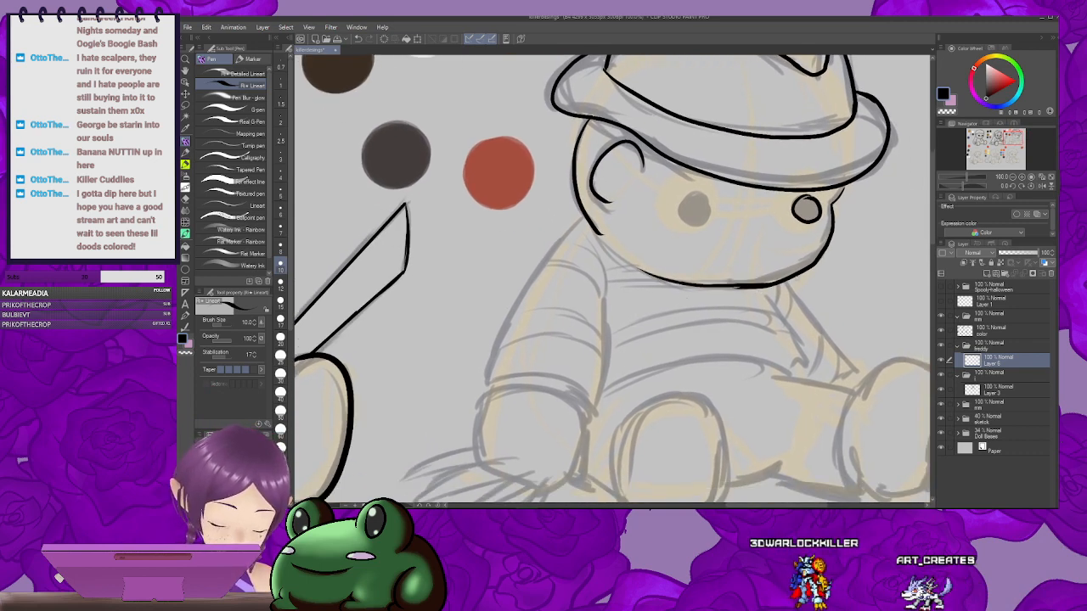
left_click_drag(809, 274, 778, 338)
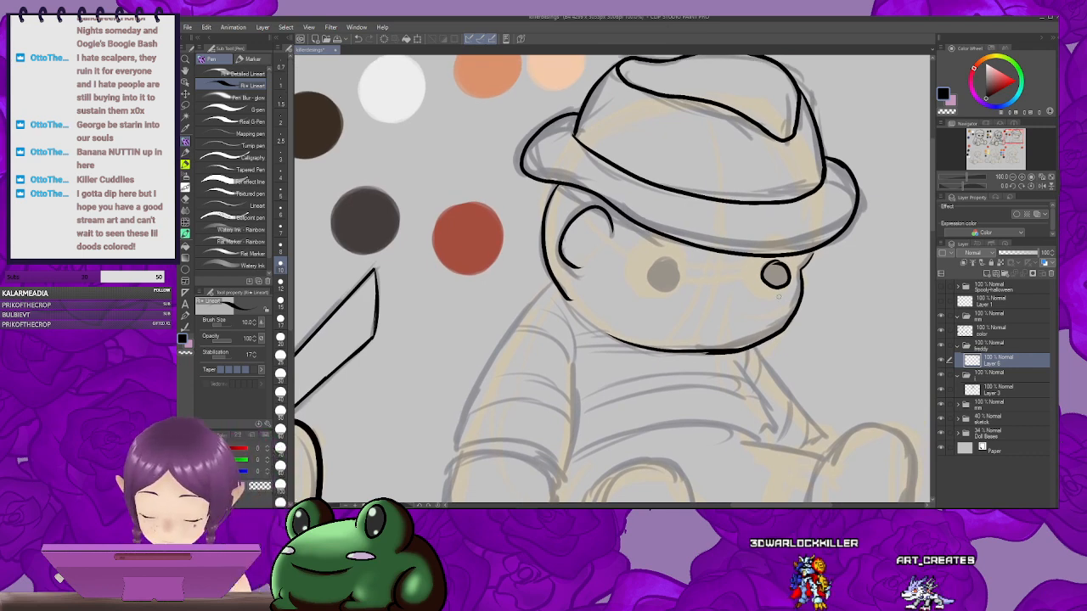
Step: Lasso the inked far eye, shift it slightly down toward the nose, and clear the selection
key("m")
mouse_move(772, 296)
left_mouse_down()
mouse_move(751, 273)
mouse_move(770, 299)
left_mouse_up()
key("ctrl+z")
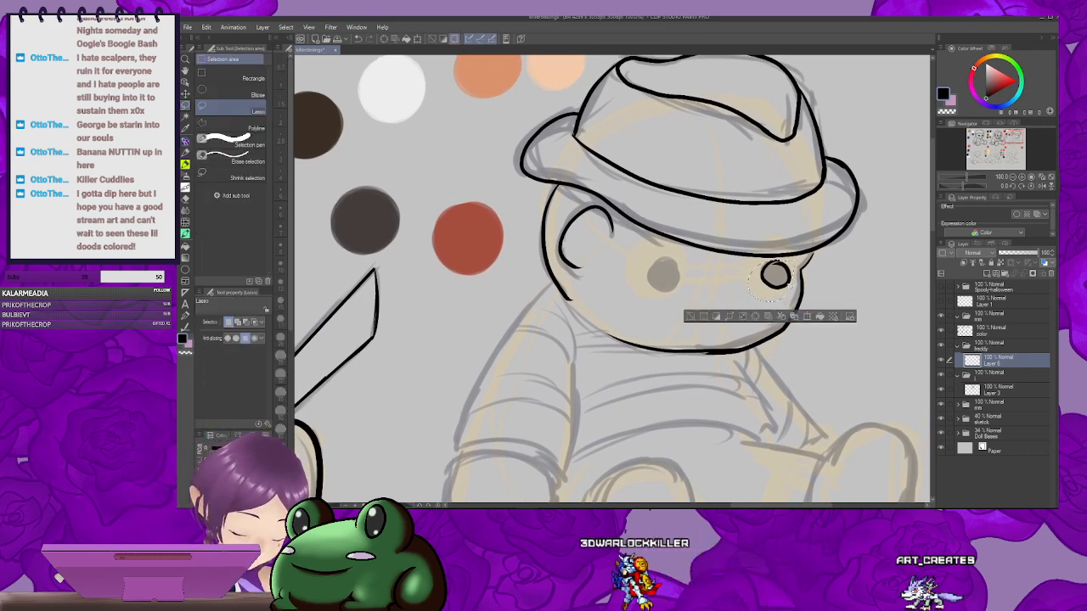
key("ctrl+t")
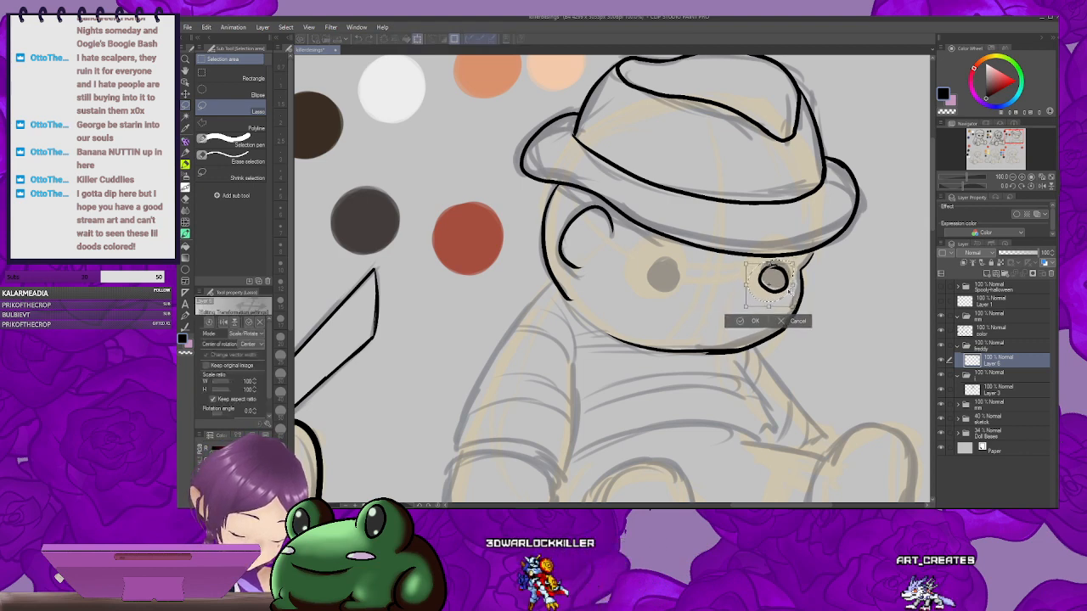
left_click(755, 321)
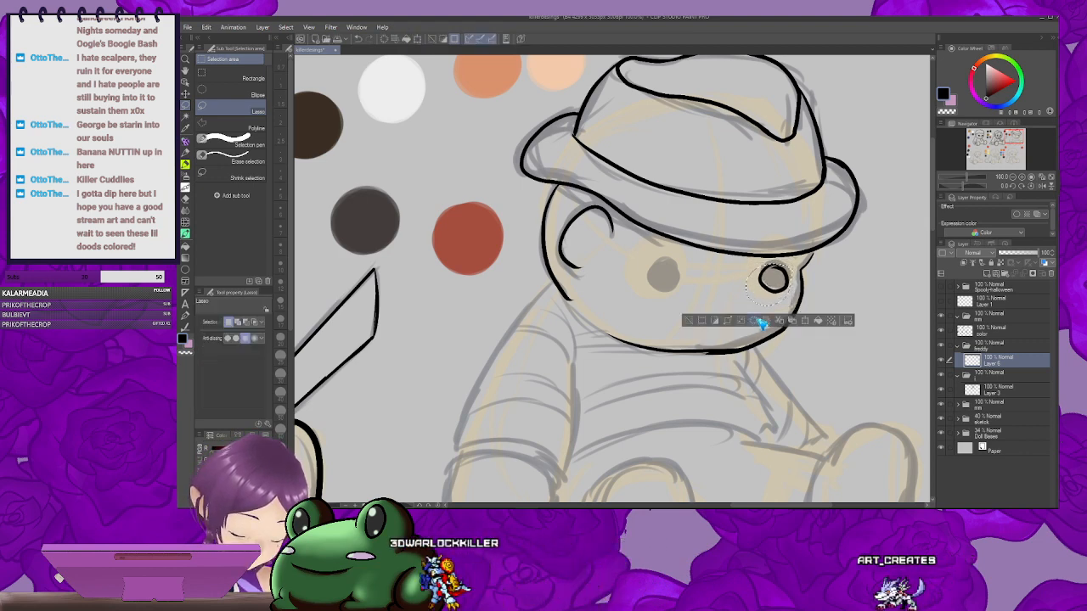
key("ctrl+d")
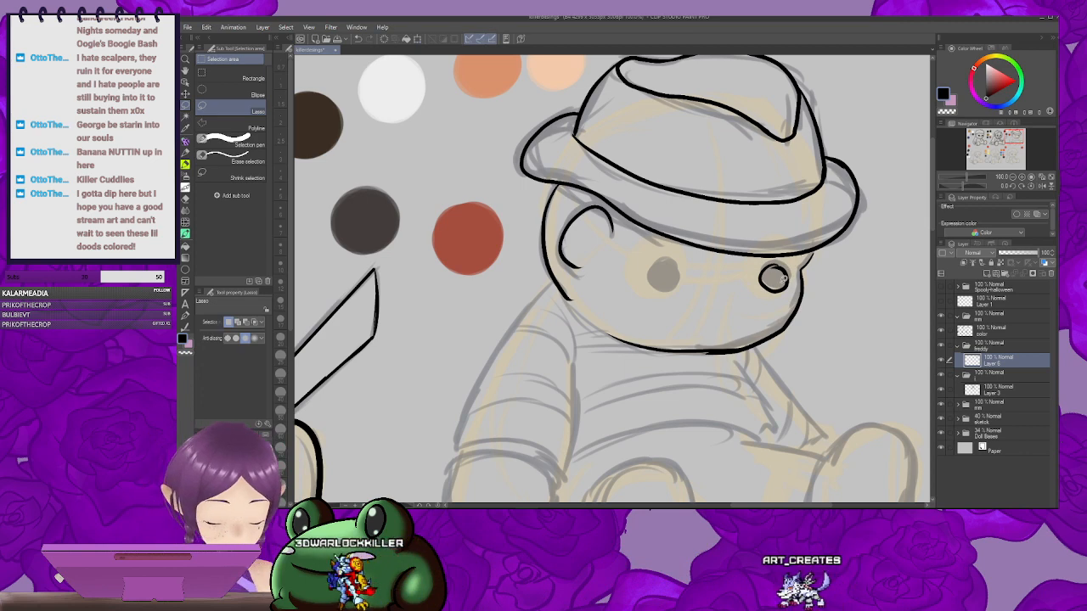
Step: Ink the near eye's round outline and a small hooked nose between the eyes
key("p")
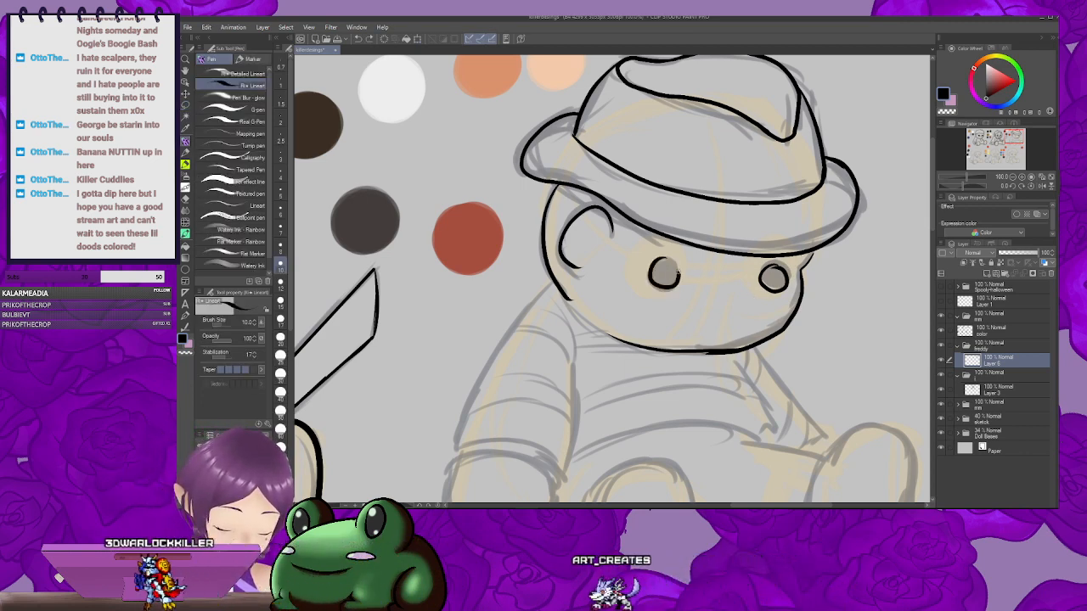
left_click_drag(679, 271, 665, 258)
mouse_move(679, 280)
left_mouse_down()
mouse_move(670, 280)
mouse_move(712, 295)
left_mouse_up()
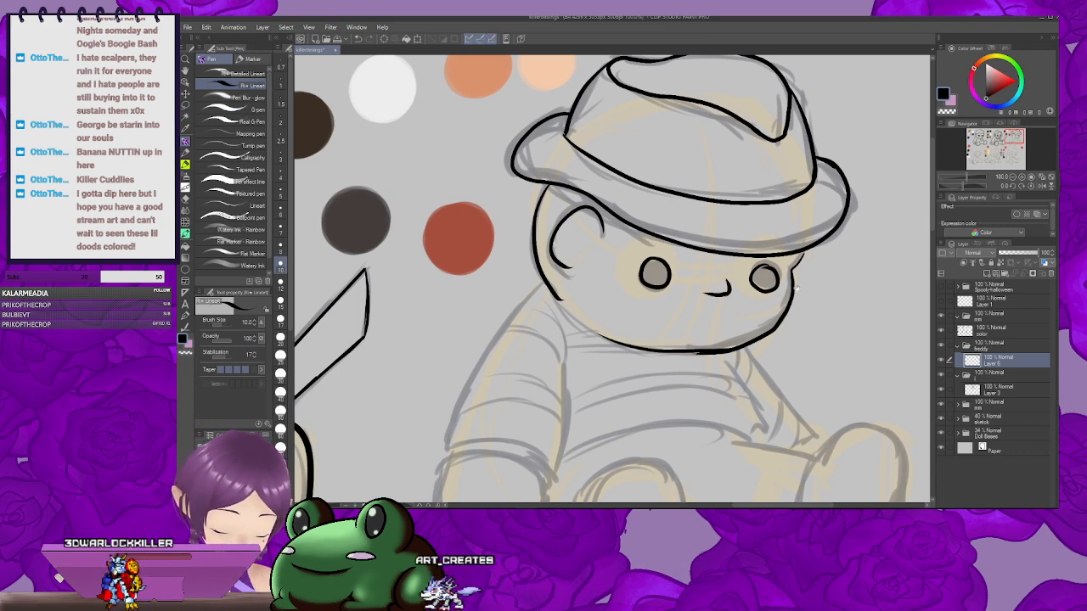
left_click_drag(796, 288, 793, 290)
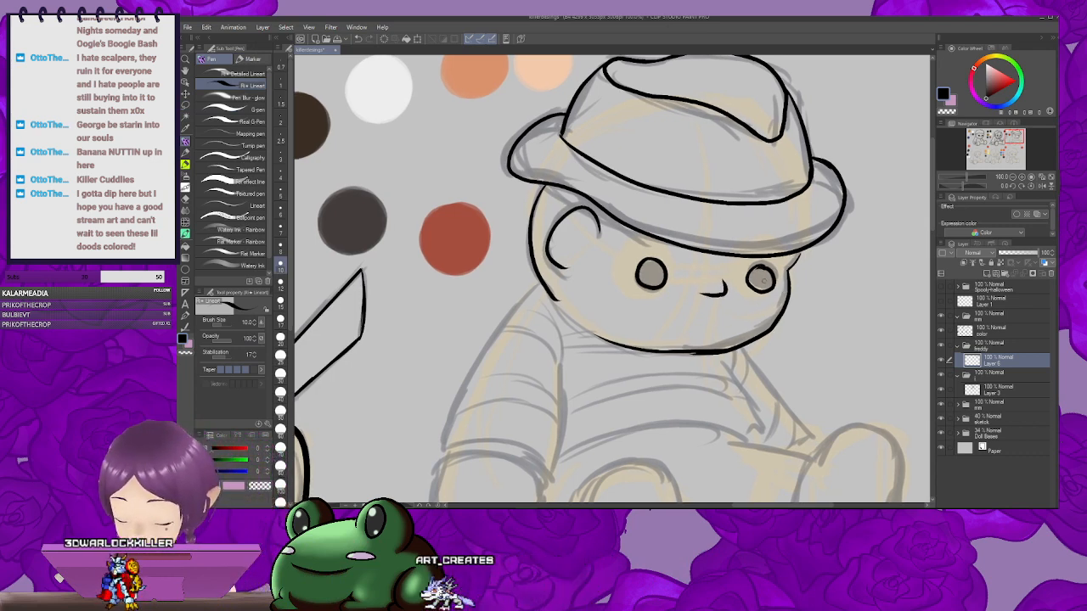
Step: Fill both eye outlines with solid black
key("g")
left_click(760, 279)
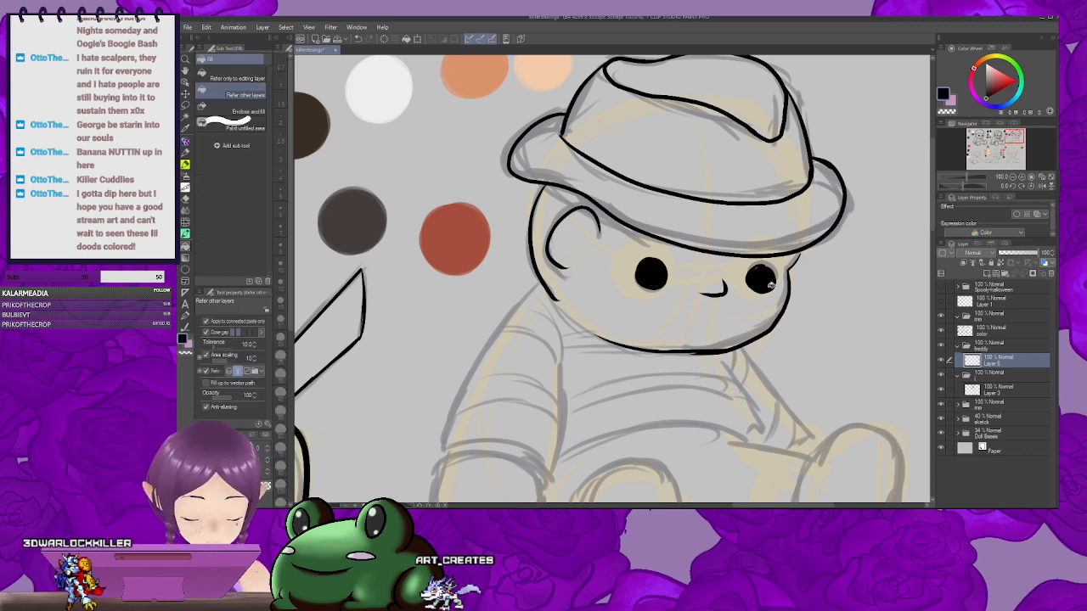
Step: Tidy the head contour below the ear so the back of the head joins the jawline cleanly
key("p")
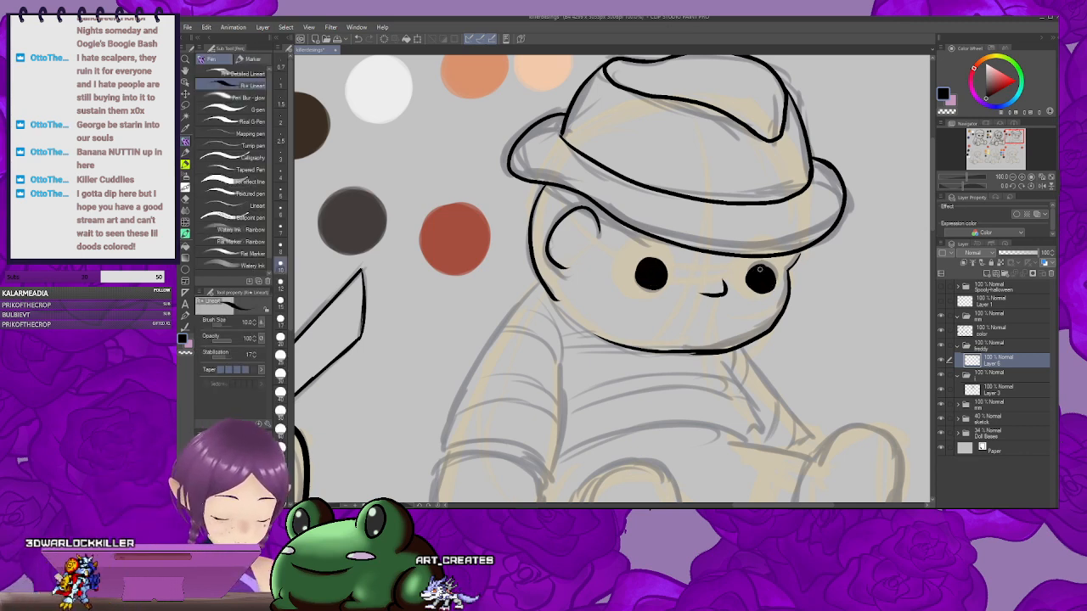
left_click_drag(829, 304, 789, 236)
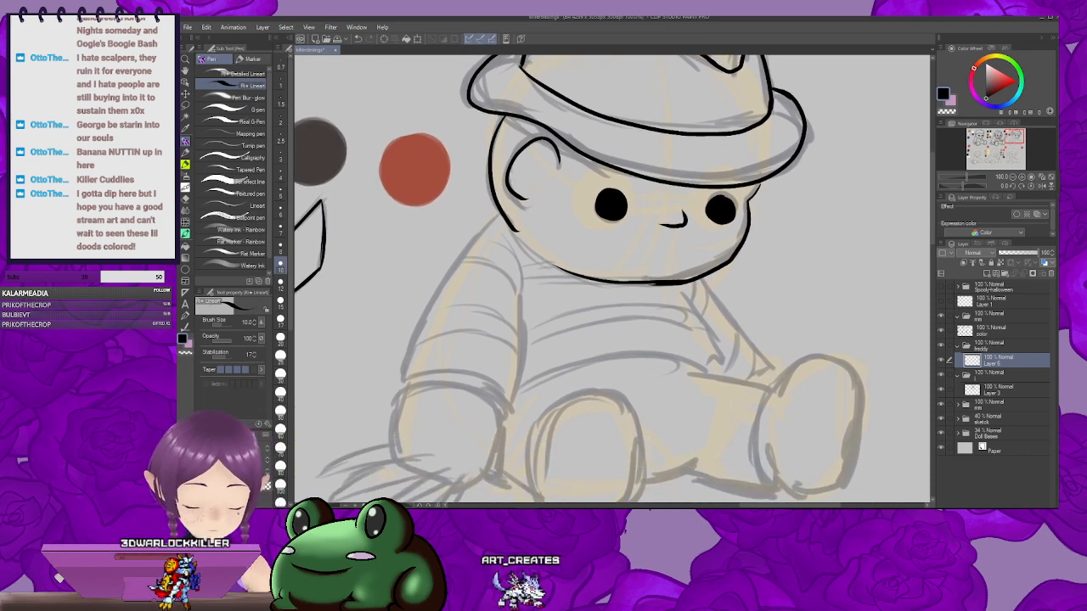
left_click_drag(525, 243, 644, 214)
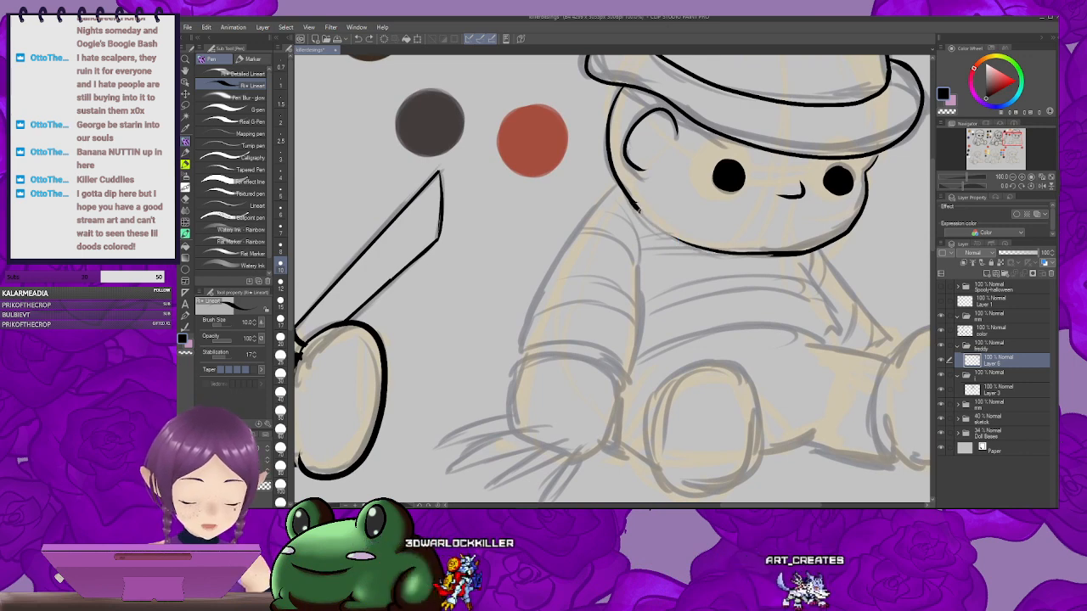
left_click_drag(775, 247, 670, 275)
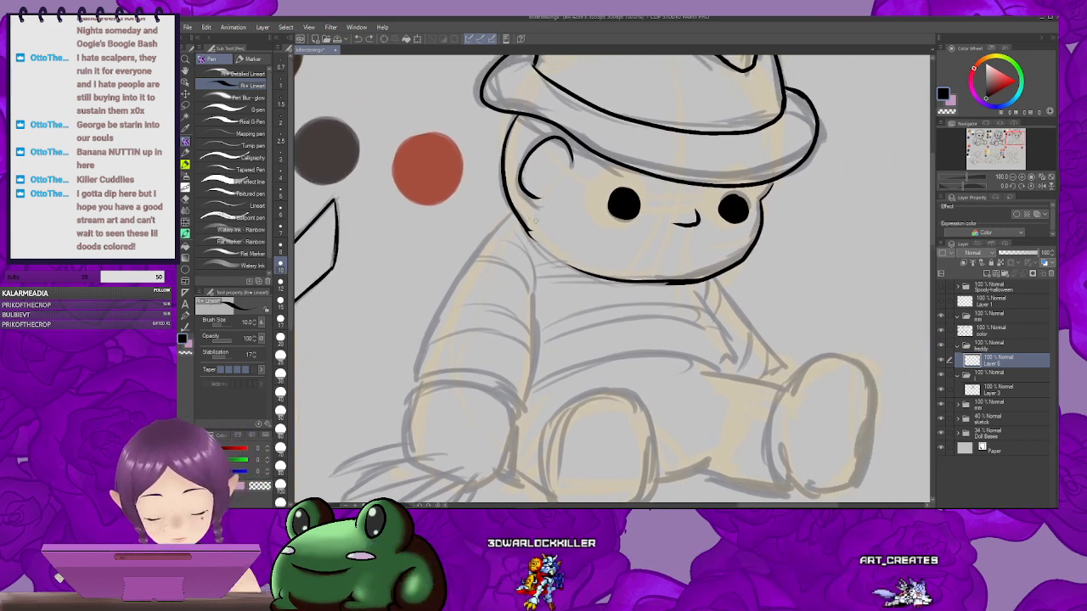
key("e")
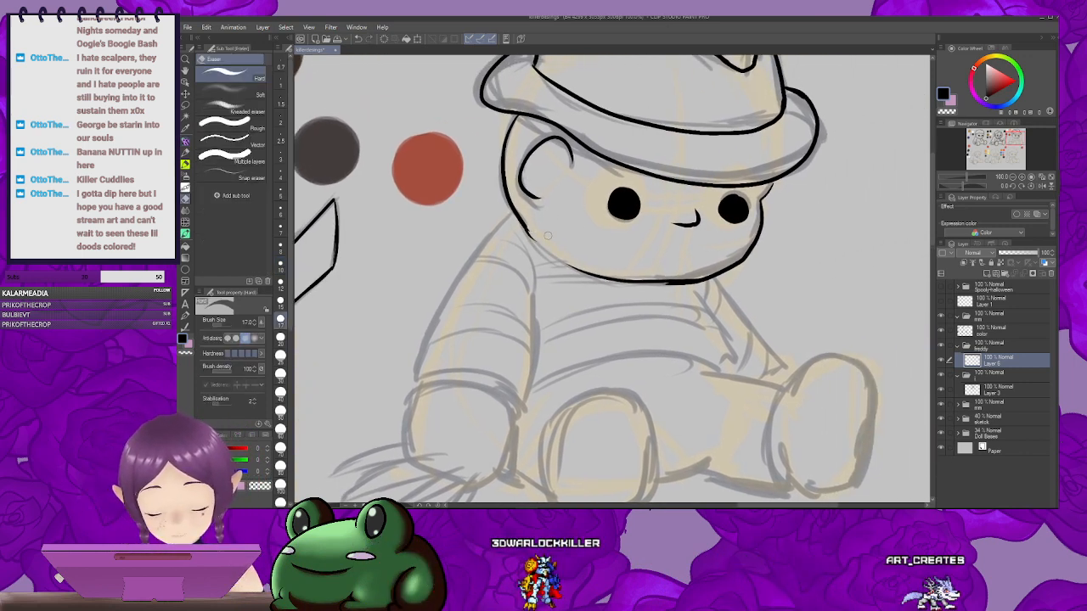
key("p")
key("p")
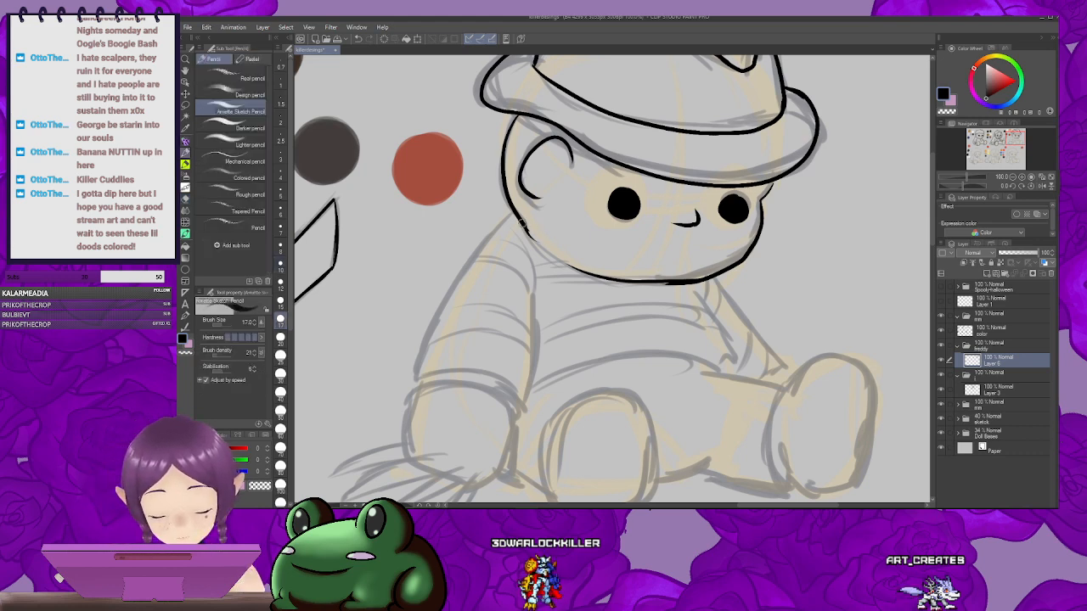
key("p")
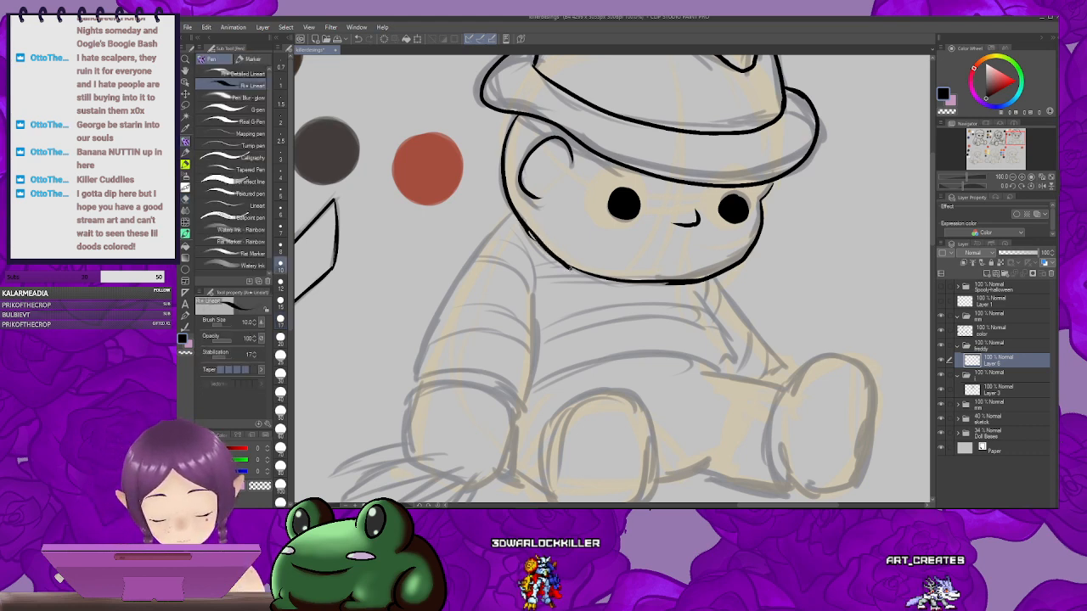
Step: Ink the near arm's sleeve and cuff, and the top and sides of the gloved hand below it
left_click_drag(611, 262, 667, 214)
left_click_drag(798, 235, 763, 222)
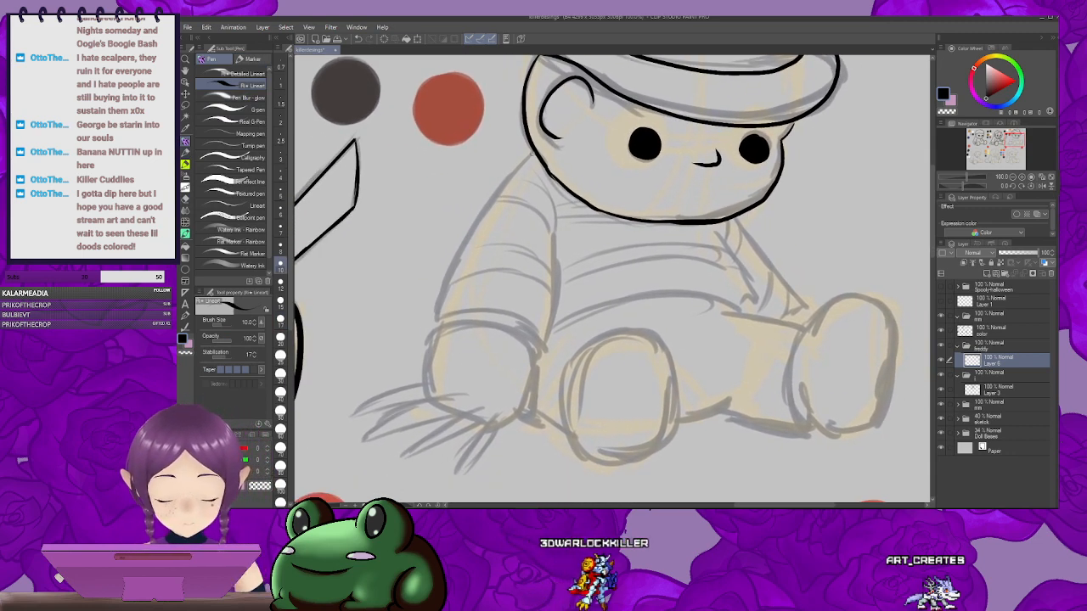
mouse_move(535, 152)
left_mouse_down()
mouse_move(528, 143)
mouse_move(426, 322)
mouse_move(539, 335)
left_mouse_up()
mouse_move(546, 234)
left_mouse_down()
mouse_move(537, 343)
mouse_move(569, 297)
mouse_move(551, 293)
mouse_move(583, 259)
left_mouse_up()
mouse_move(532, 235)
left_mouse_down()
mouse_move(564, 240)
mouse_move(585, 267)
mouse_move(556, 232)
mouse_move(590, 273)
mouse_move(570, 241)
left_mouse_up()
key("ctrl+z")
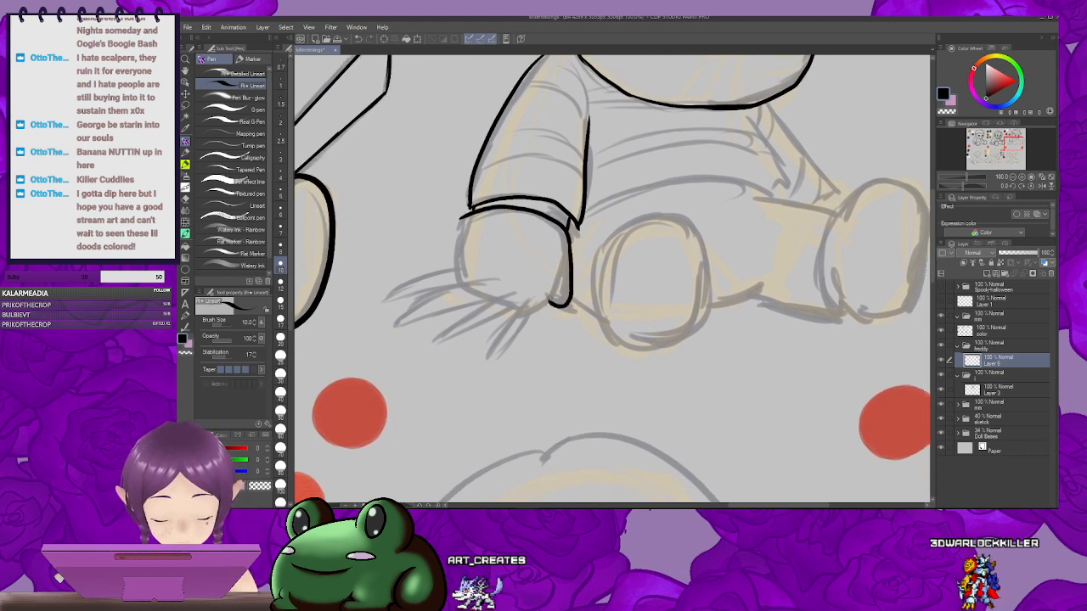
left_click_drag(571, 299, 641, 293)
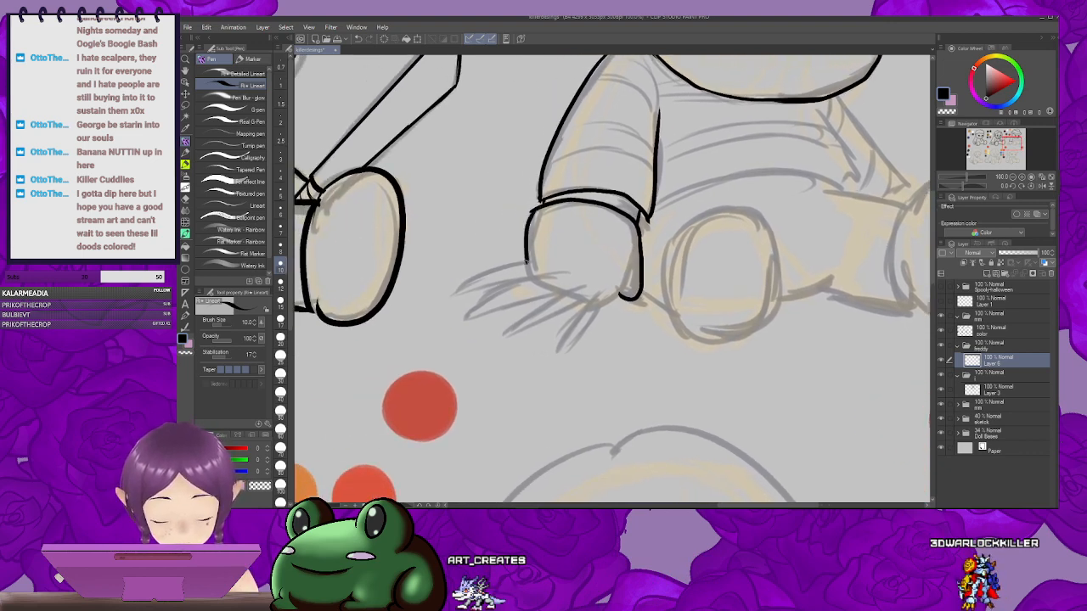
Step: Ink the glove's pointed blade claws and the finger edges where they meet the hand
left_click_drag(533, 261, 617, 242)
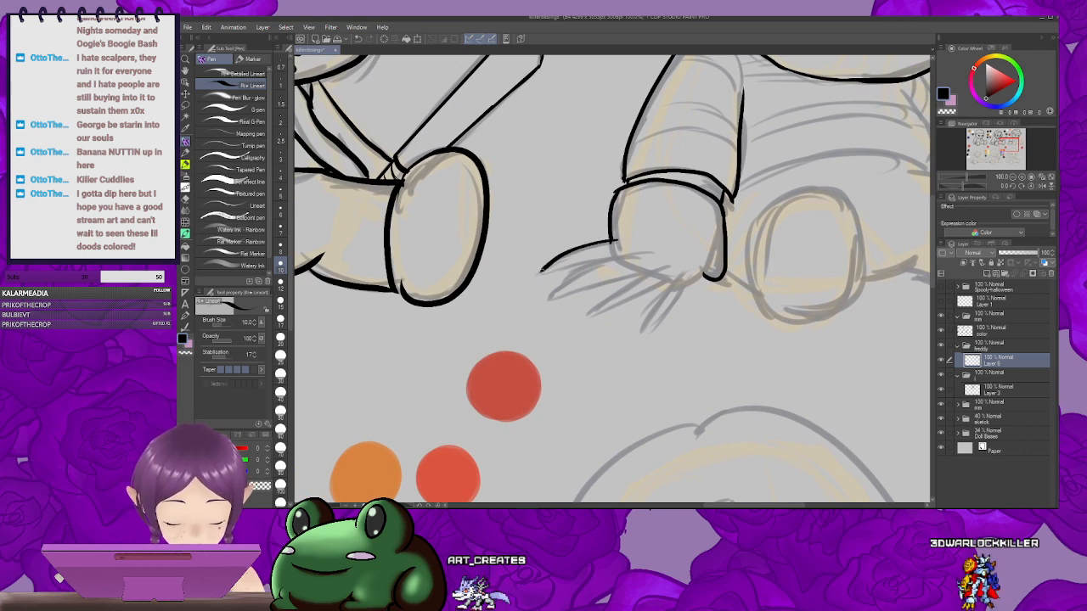
key("ctrl+z")
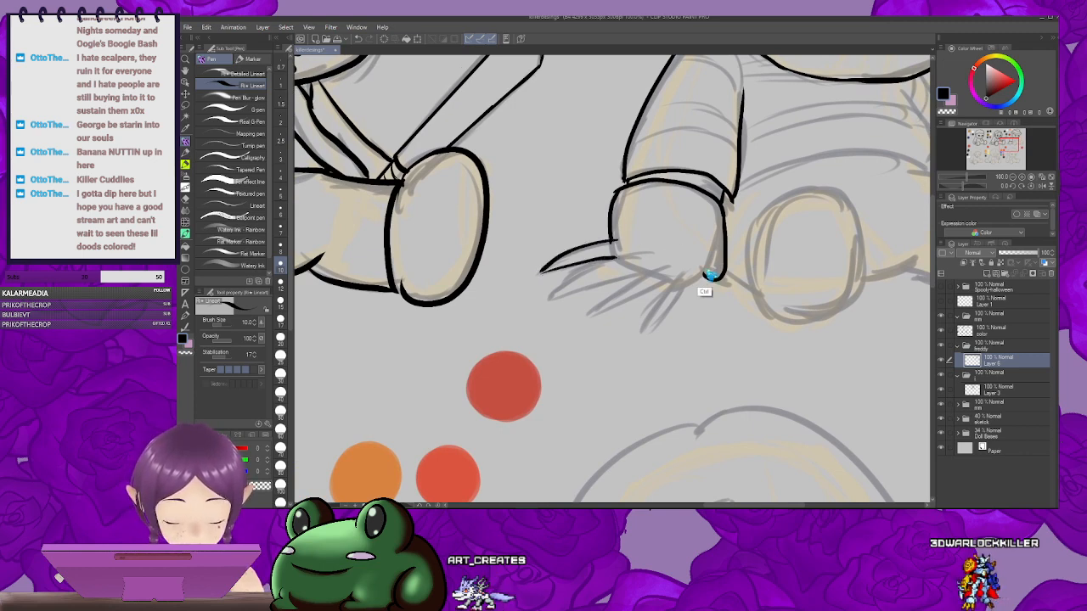
mouse_move(686, 269)
left_mouse_down()
mouse_move(646, 331)
mouse_move(689, 281)
mouse_move(682, 289)
mouse_move(706, 282)
mouse_move(619, 319)
mouse_move(707, 282)
mouse_move(698, 297)
mouse_move(713, 304)
left_mouse_up()
left_click_drag(651, 333, 651, 340)
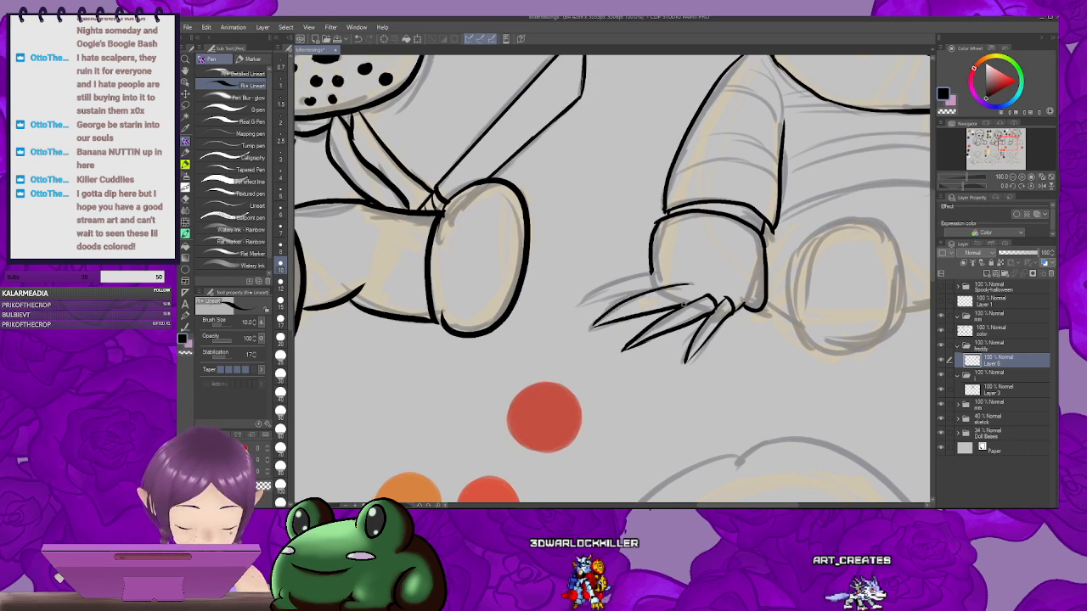
left_click_drag(683, 304, 698, 313)
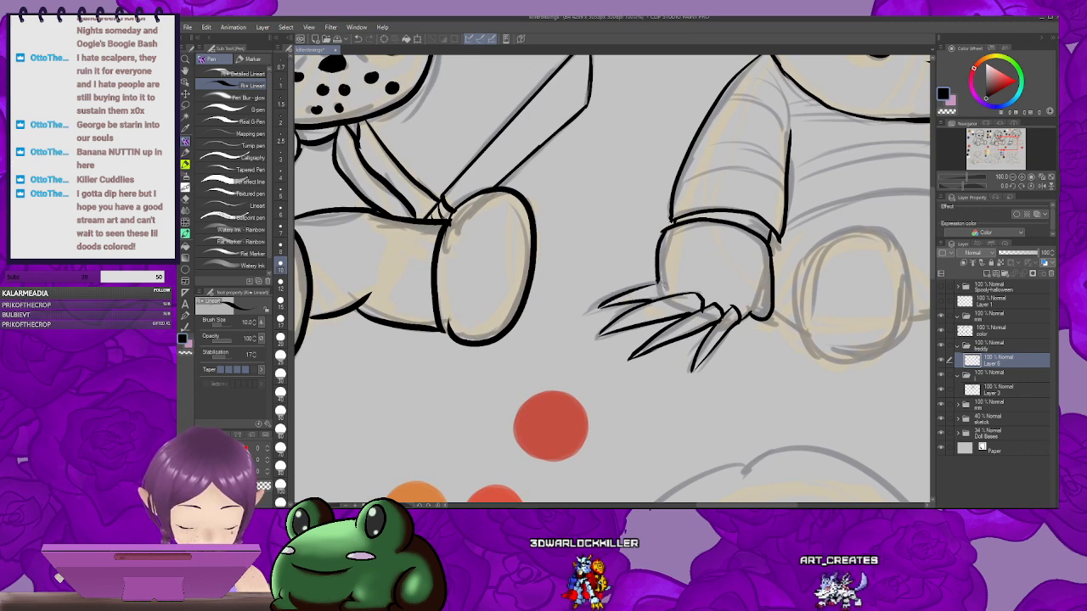
mouse_move(736, 299)
left_mouse_down()
mouse_move(680, 297)
mouse_move(738, 285)
mouse_move(703, 314)
mouse_move(739, 295)
left_mouse_up()
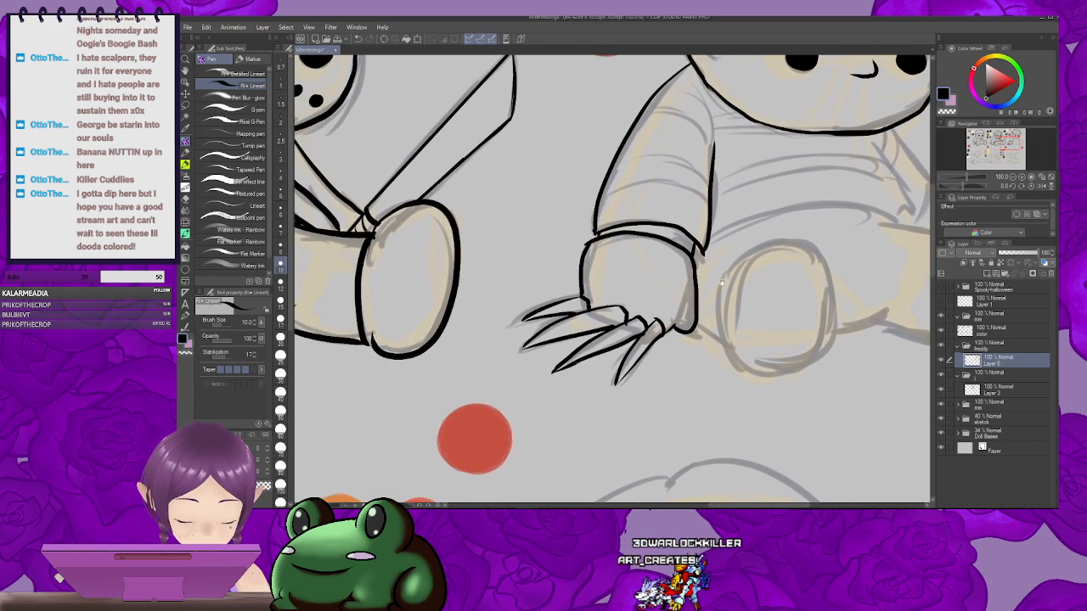
Step: Ink the far arm's outline, the sweater's curved hem, and the torso edge beside that arm
mouse_move(658, 297)
left_mouse_down()
mouse_move(644, 312)
mouse_move(708, 296)
mouse_move(653, 307)
mouse_move(643, 272)
mouse_move(516, 317)
mouse_move(630, 274)
left_mouse_up()
mouse_move(745, 270)
left_mouse_down()
mouse_move(641, 329)
mouse_move(566, 351)
left_mouse_up()
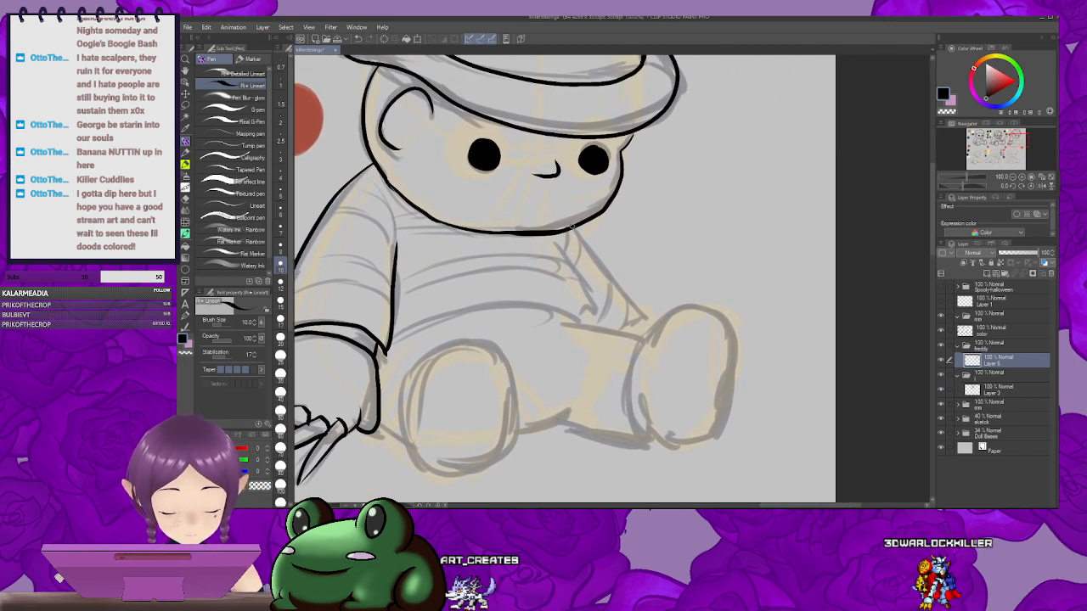
mouse_move(574, 229)
left_mouse_down()
mouse_move(643, 316)
mouse_move(652, 300)
mouse_move(761, 249)
mouse_move(747, 273)
left_mouse_up()
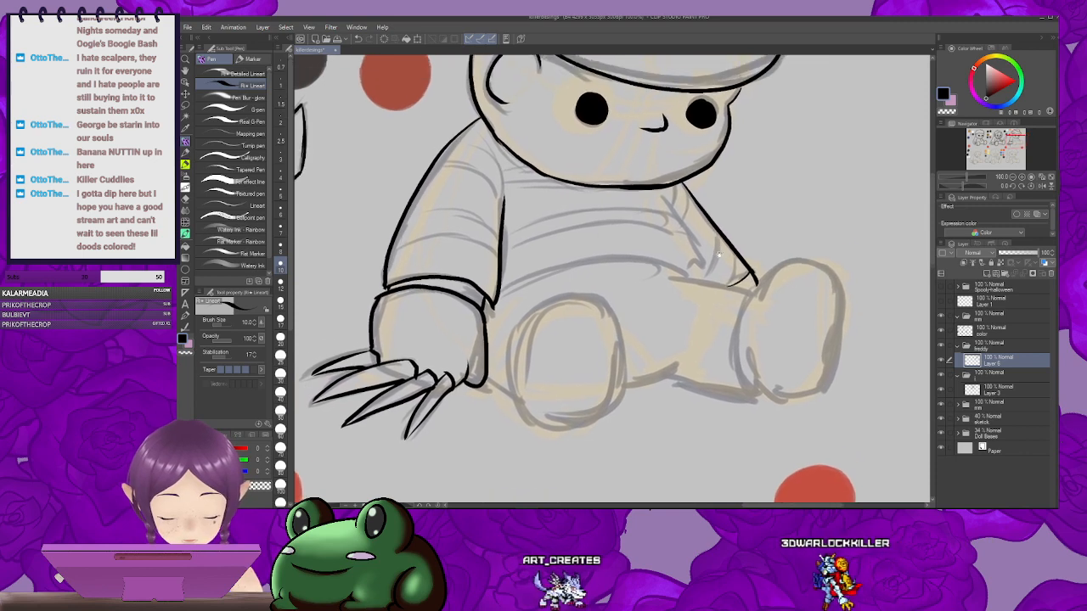
left_click_drag(566, 277, 611, 267)
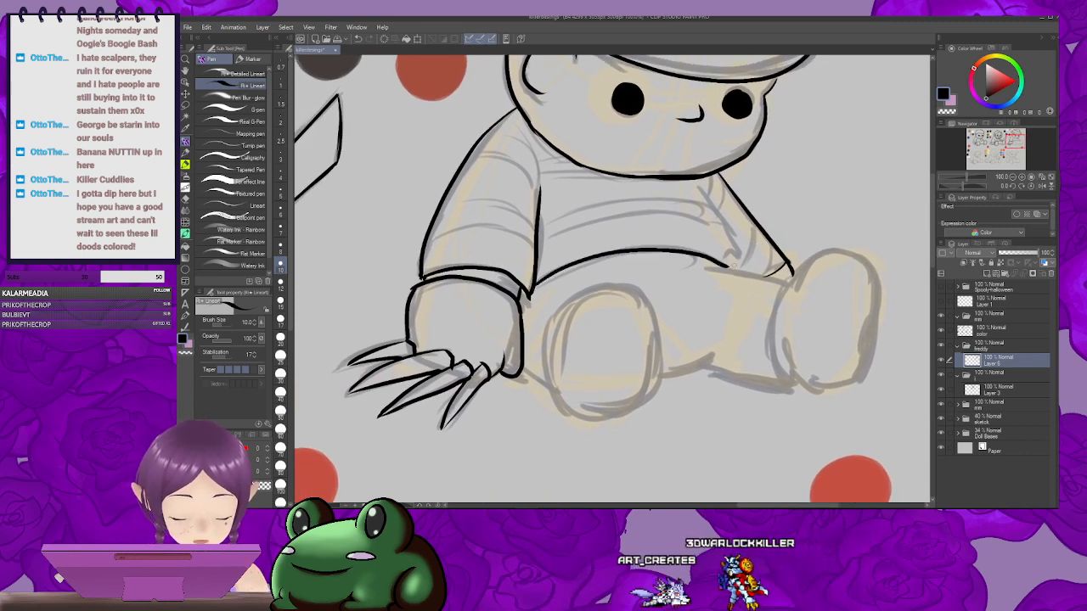
mouse_move(519, 284)
left_mouse_down()
mouse_move(722, 268)
mouse_move(713, 327)
left_mouse_up()
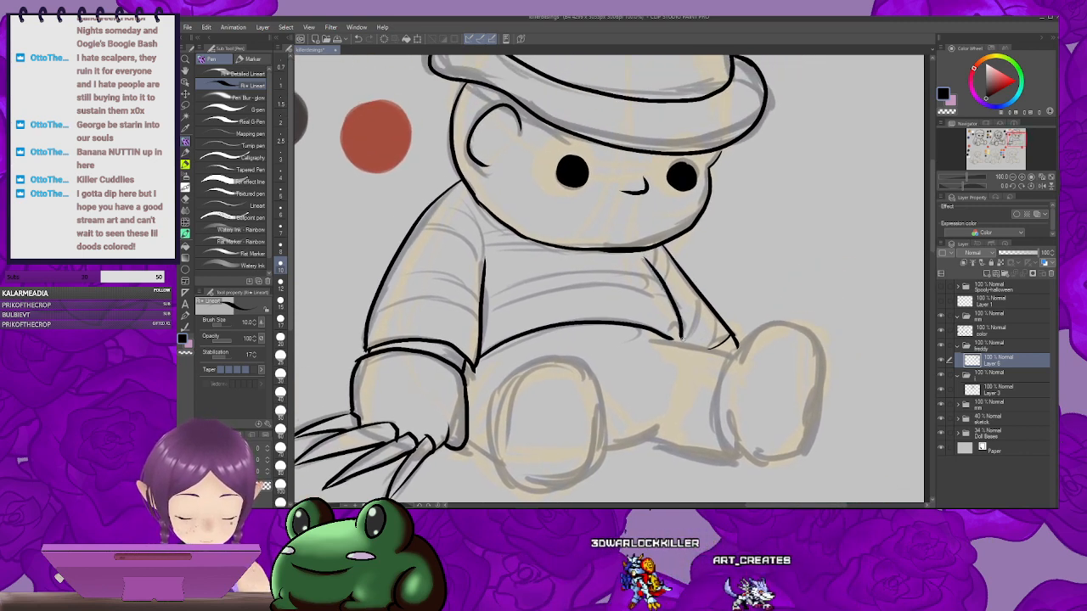
mouse_move(647, 252)
left_mouse_down()
mouse_move(682, 334)
mouse_move(742, 273)
left_mouse_up()
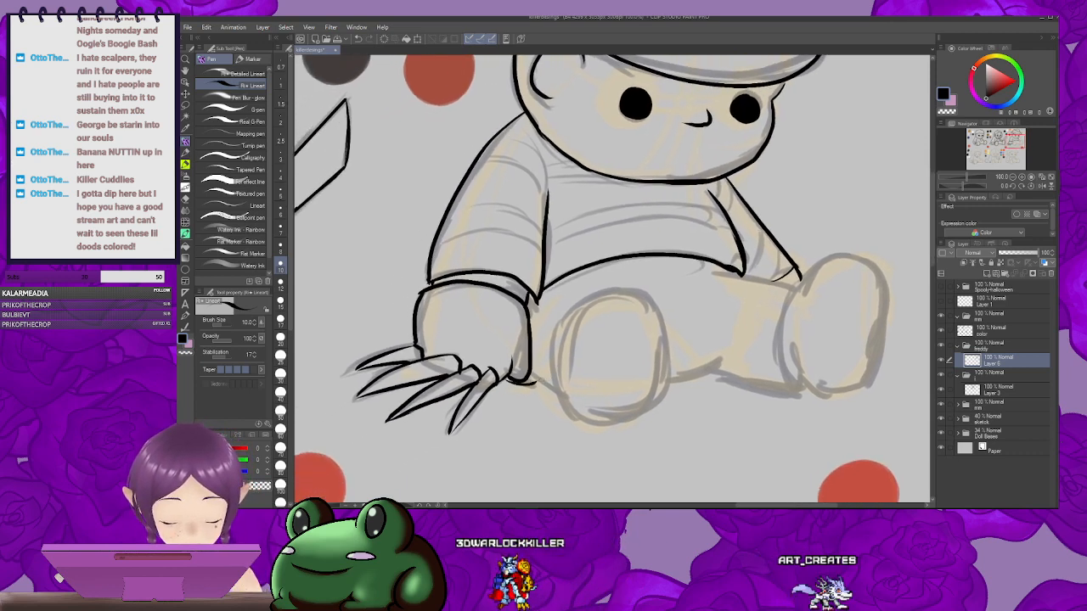
Step: Ink the near leg's short edges and rounded foot, plus the outer curve of the far foot
mouse_move(527, 378)
left_mouse_down()
mouse_move(515, 375)
mouse_move(554, 388)
left_mouse_up()
left_click_drag(553, 313, 519, 312)
mouse_move(520, 309)
left_mouse_down()
mouse_move(632, 352)
mouse_move(569, 416)
mouse_move(548, 297)
left_mouse_up()
left_click_drag(745, 299, 665, 317)
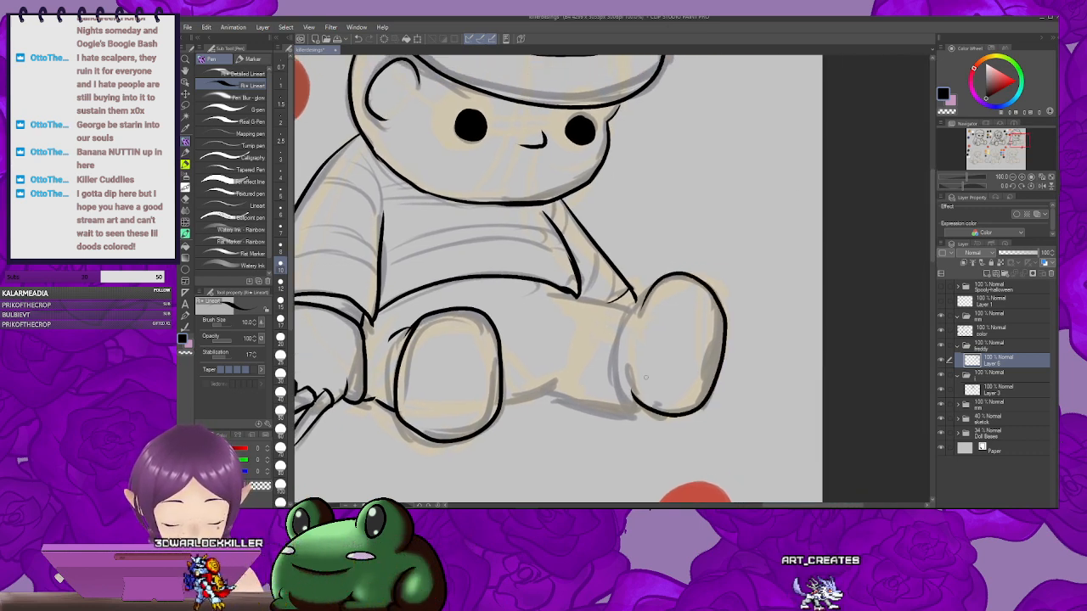
left_click_drag(645, 377, 746, 334)
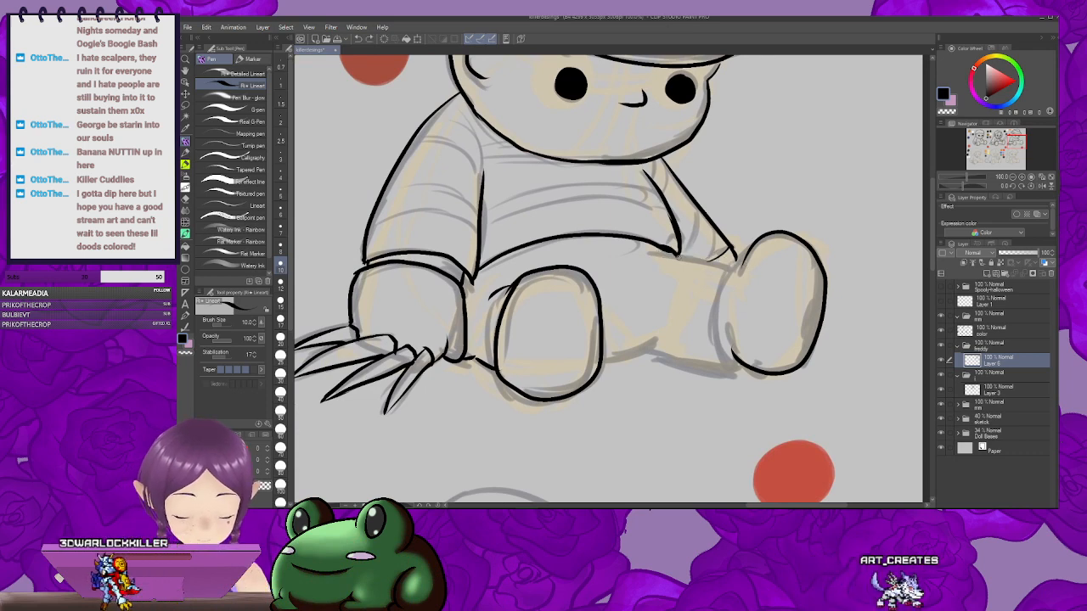
Step: Close the far foot's outline and ink the far leg's upper and lower edges up to the near foot
left_click_drag(755, 280, 739, 266)
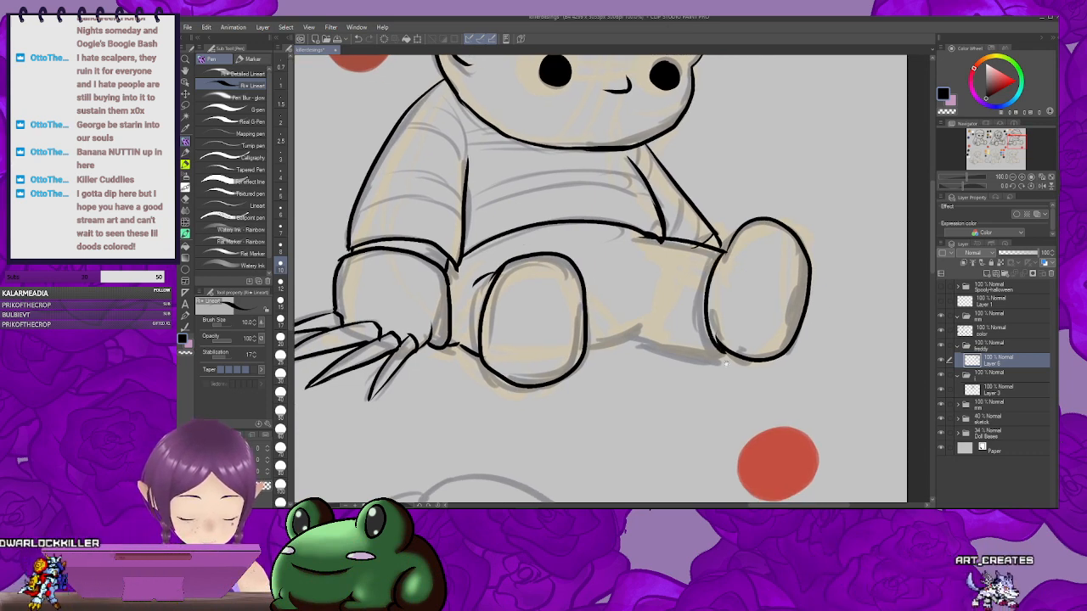
scroll(651, 330, "down", 2)
left_click_drag(718, 311, 700, 319)
left_click_drag(573, 321, 601, 320)
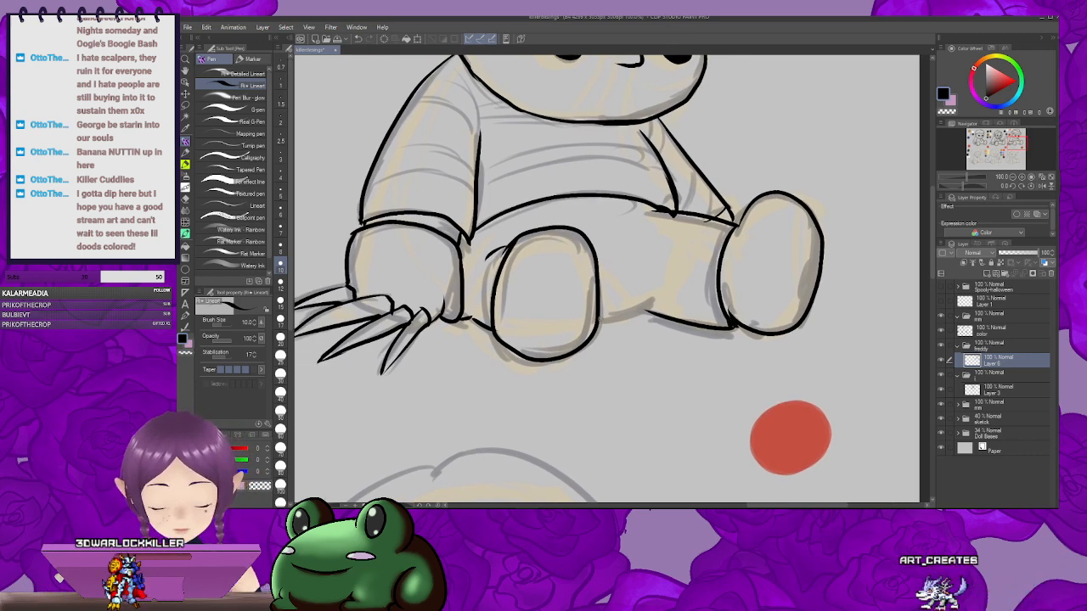
left_click_drag(721, 254, 675, 374)
left_click_drag(432, 315, 527, 313)
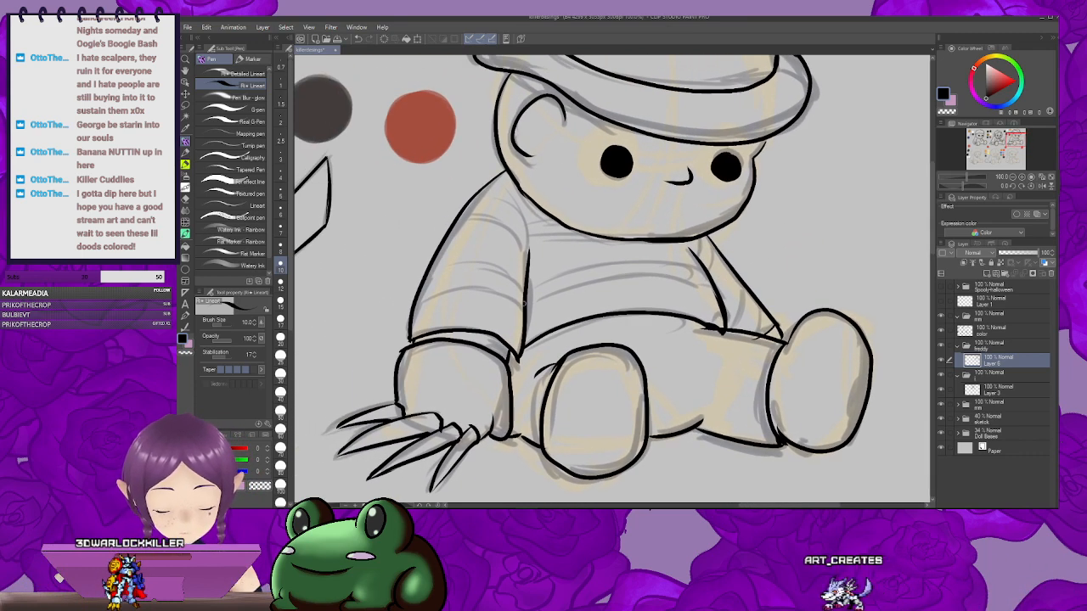
Step: Ink the curved sweater stripes across the torso from above the hem up to the neck
left_click_drag(701, 285, 717, 292)
key("ctrl+z")
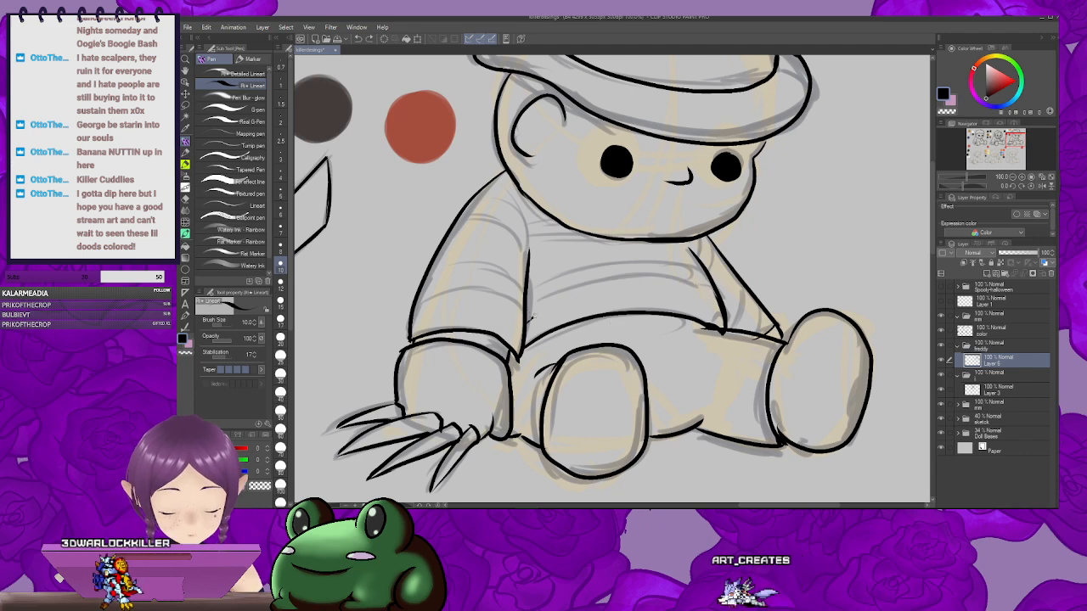
mouse_move(528, 323)
left_mouse_down()
mouse_move(722, 304)
mouse_move(709, 291)
mouse_move(733, 299)
left_mouse_up()
left_click_drag(563, 301, 746, 287)
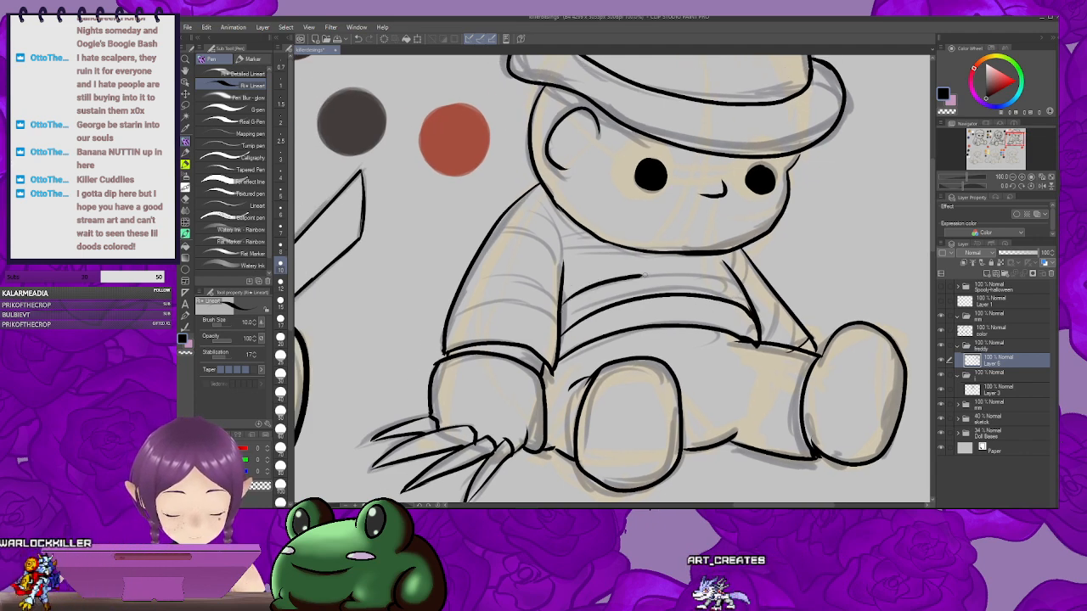
left_click_drag(618, 275, 642, 297)
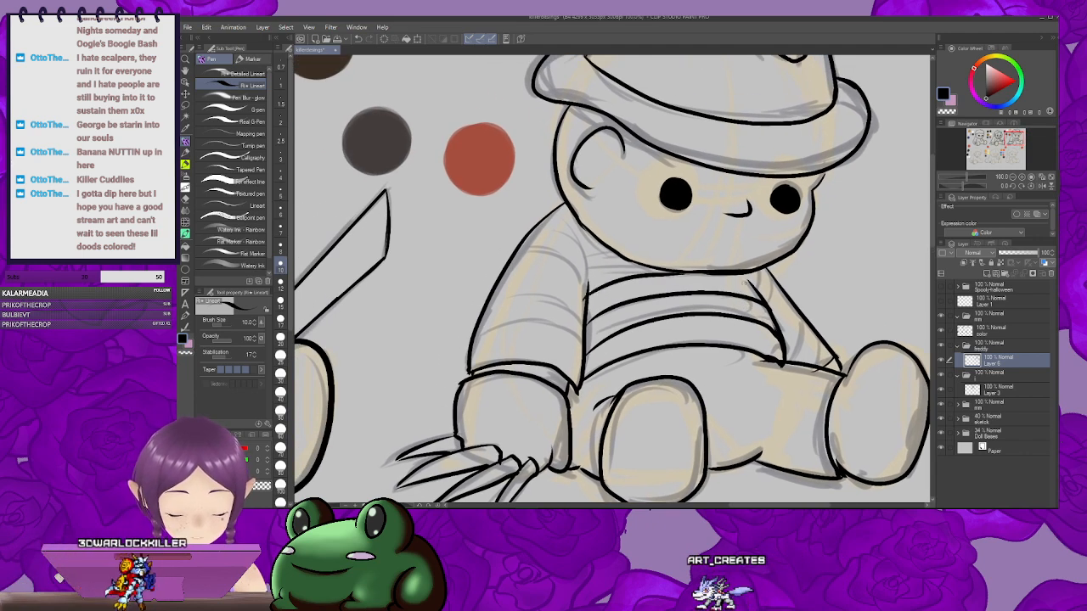
left_click_drag(751, 286, 784, 290)
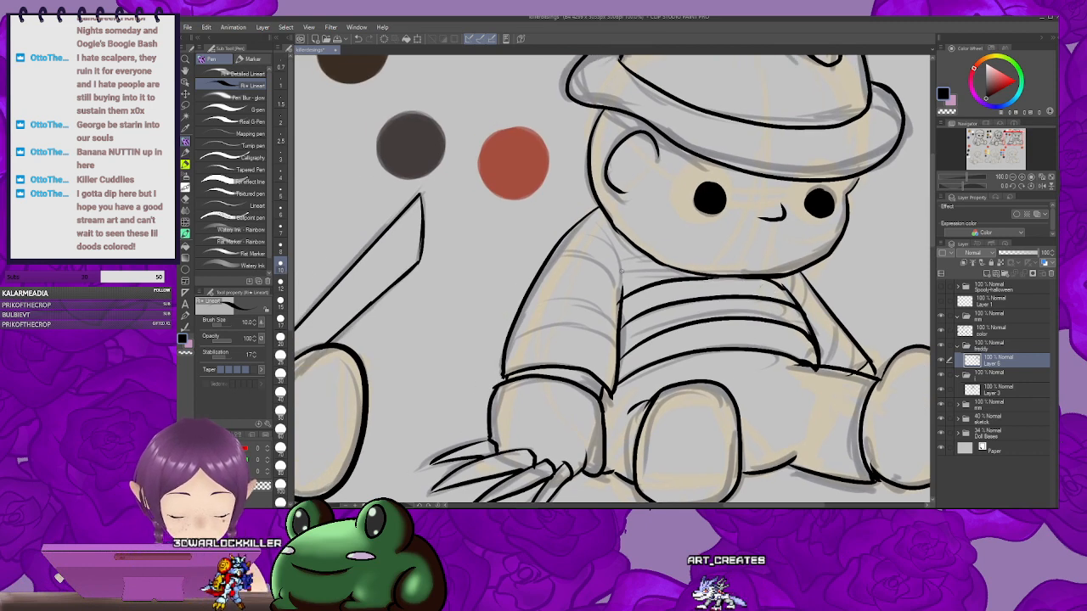
left_click_drag(675, 260, 719, 277)
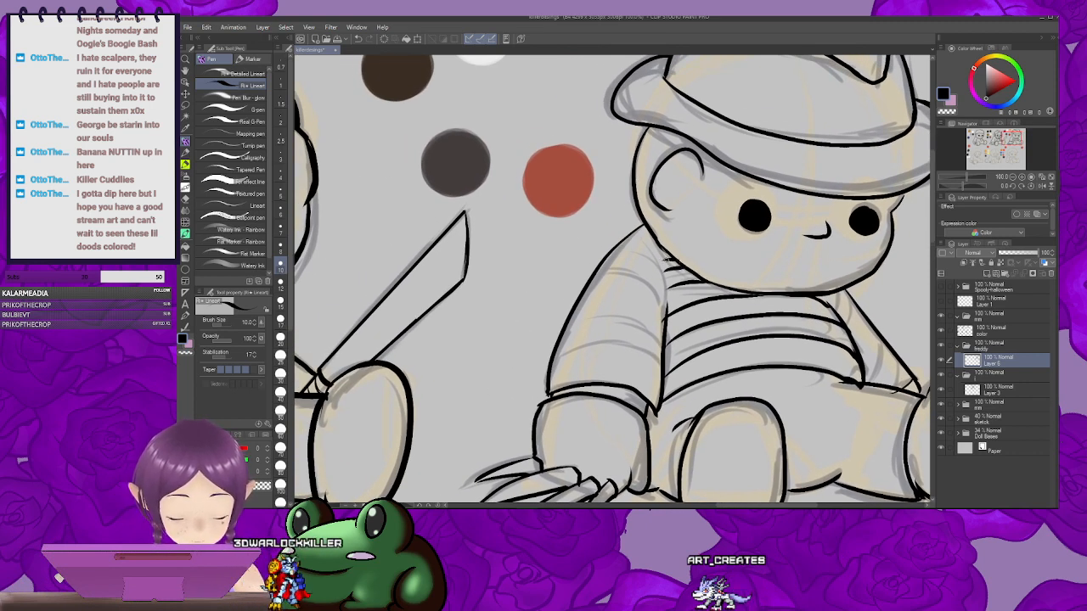
Step: Ink the near sleeve's shoulder seam and the curved stripes down to its cuff
mouse_move(640, 239)
left_mouse_down()
mouse_move(651, 230)
mouse_move(665, 255)
mouse_move(667, 300)
mouse_move(663, 256)
left_mouse_up()
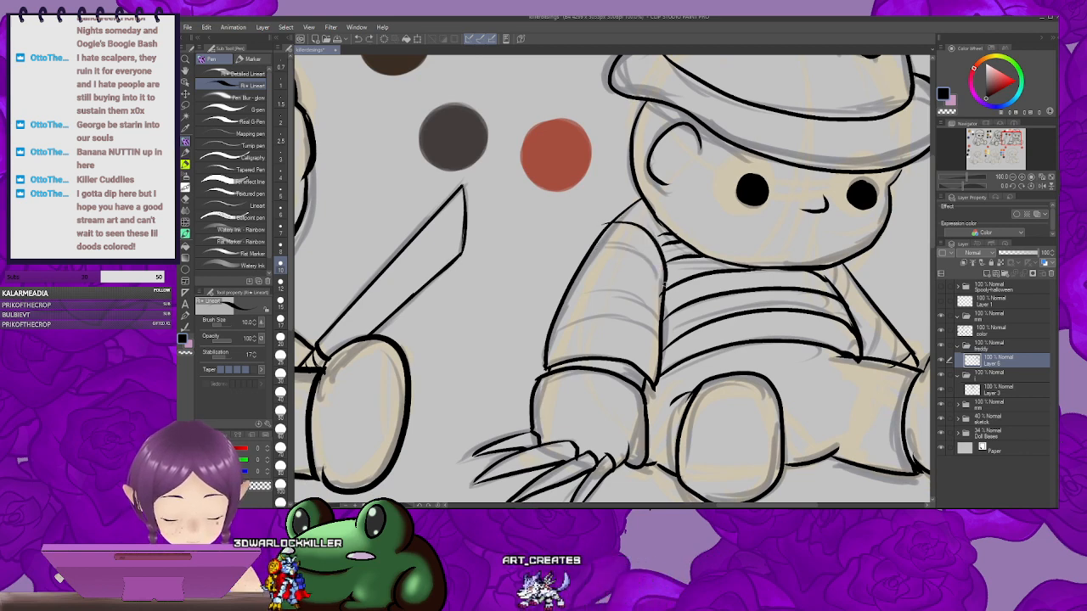
mouse_move(663, 284)
left_mouse_down()
mouse_move(667, 271)
mouse_move(653, 306)
left_mouse_up()
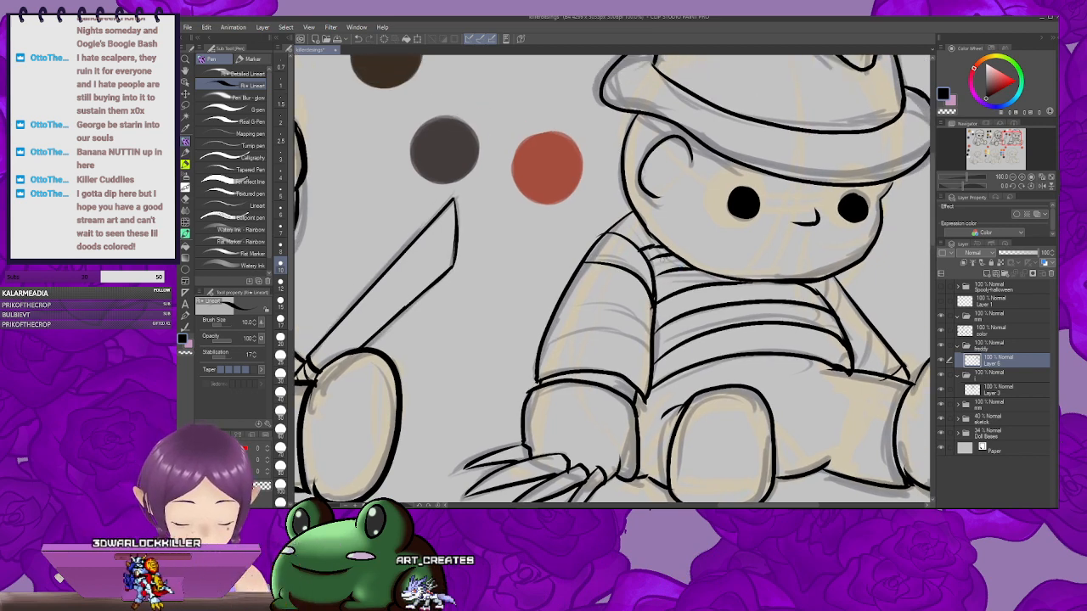
left_click_drag(679, 292, 703, 251)
left_click_drag(598, 267, 676, 287)
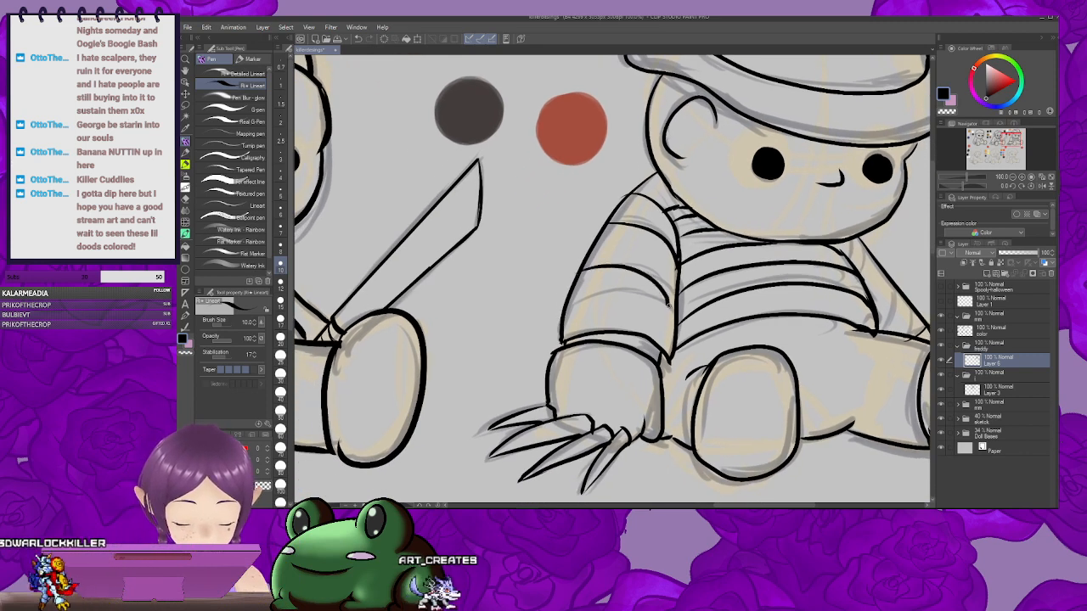
key("ctrl+z")
left_click_drag(567, 302, 672, 325)
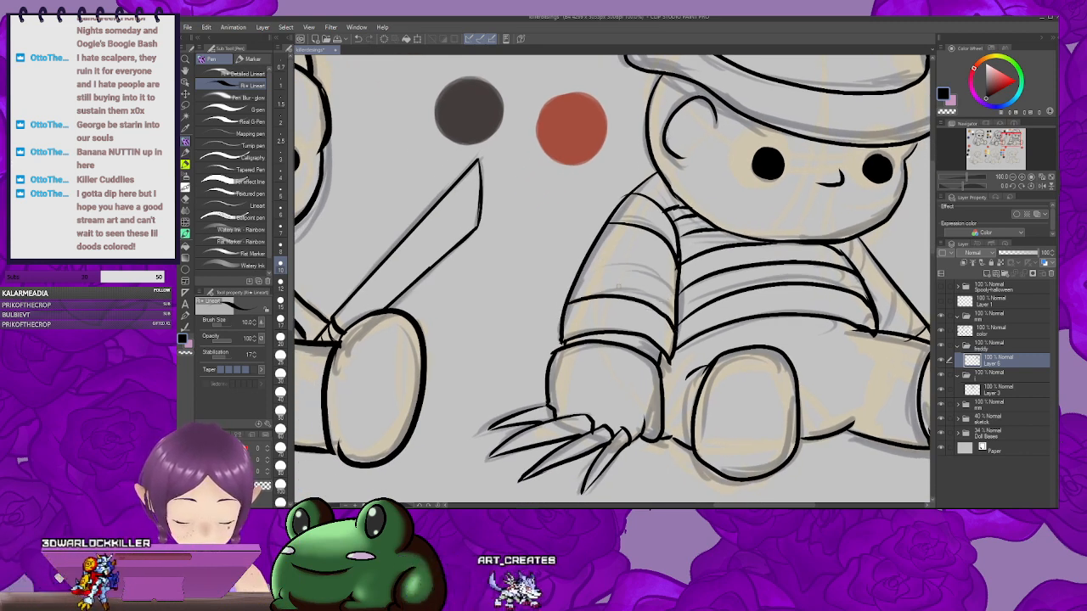
left_click_drag(818, 291, 610, 284)
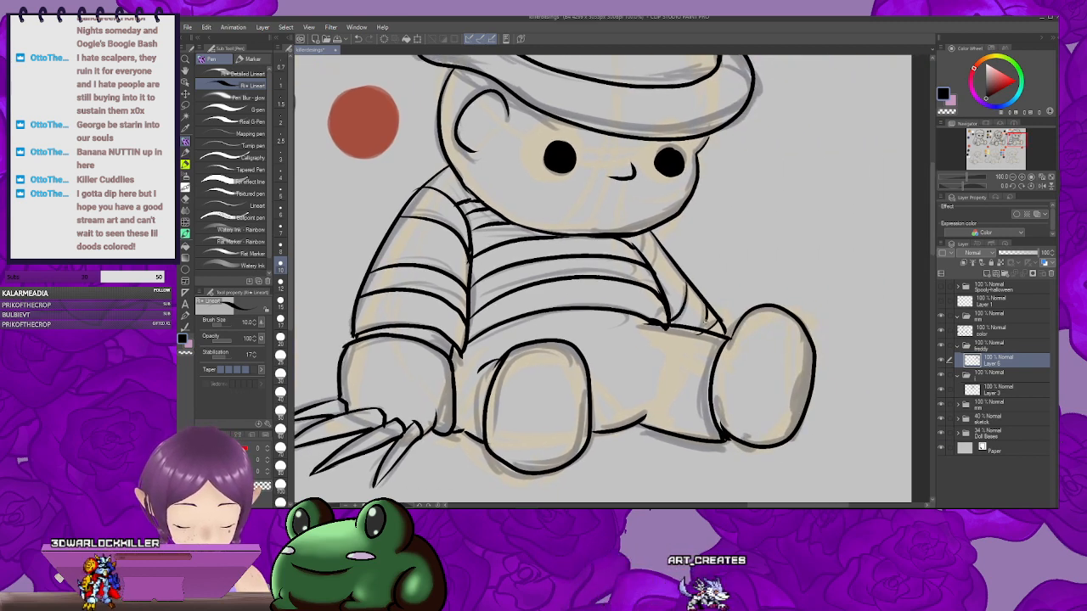
Step: Ink the remaining short curved stripes on the Freddy doll's far sleeve, down toward its cuff
left_click_drag(716, 309, 712, 341)
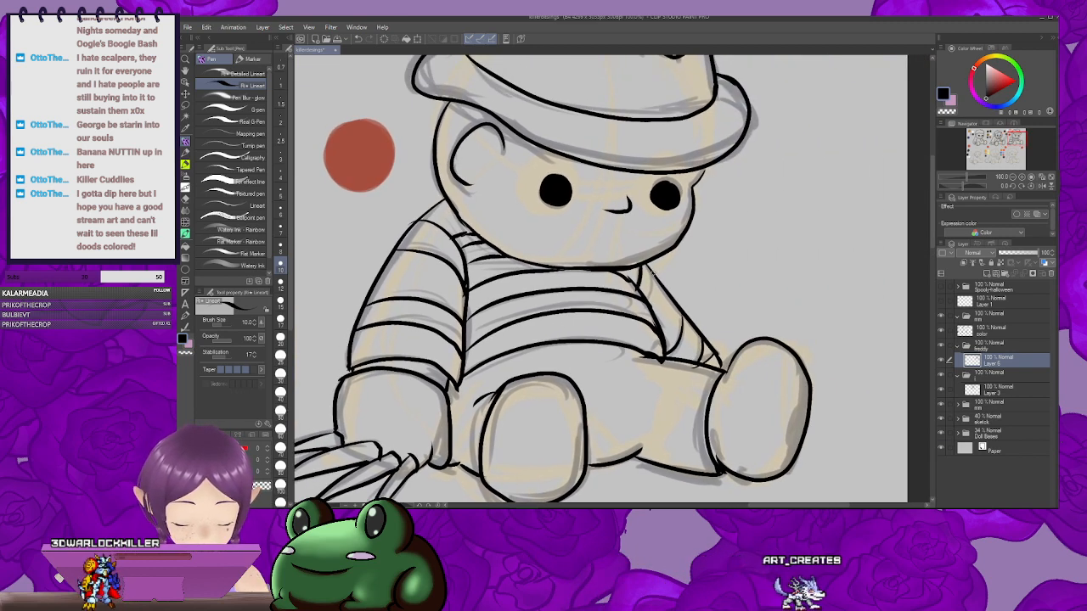
mouse_move(675, 290)
left_mouse_down()
mouse_move(707, 280)
mouse_move(682, 268)
mouse_move(661, 314)
left_mouse_up()
mouse_move(701, 410)
left_mouse_down()
mouse_move(628, 386)
mouse_move(704, 319)
mouse_move(744, 319)
mouse_move(706, 315)
mouse_move(703, 348)
left_mouse_up()
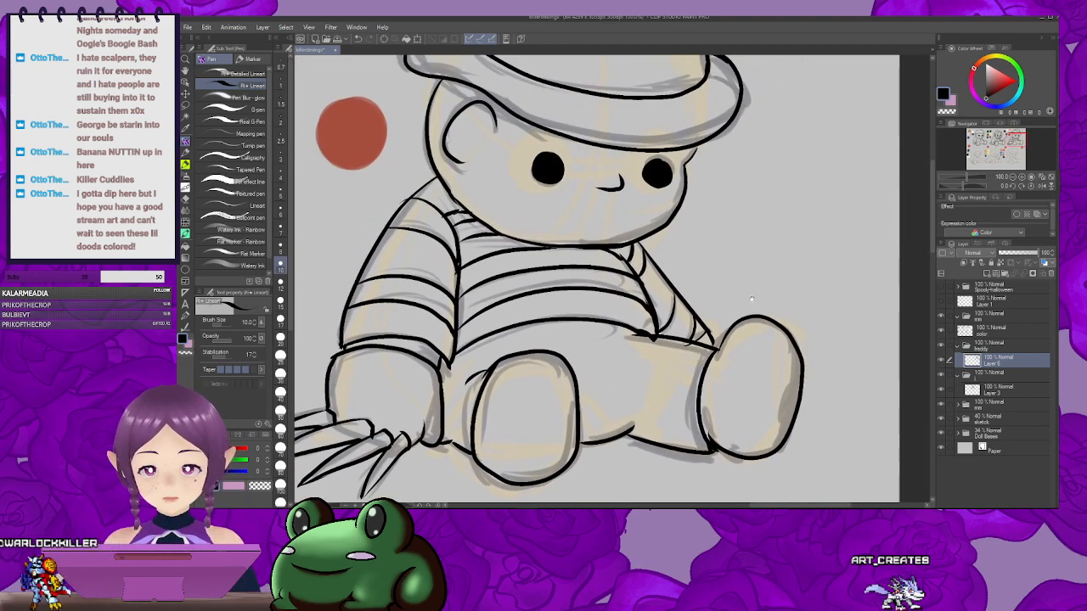
left_click_drag(750, 299, 754, 262)
mouse_move(685, 269)
left_mouse_down()
mouse_move(735, 309)
mouse_move(719, 274)
left_mouse_up()
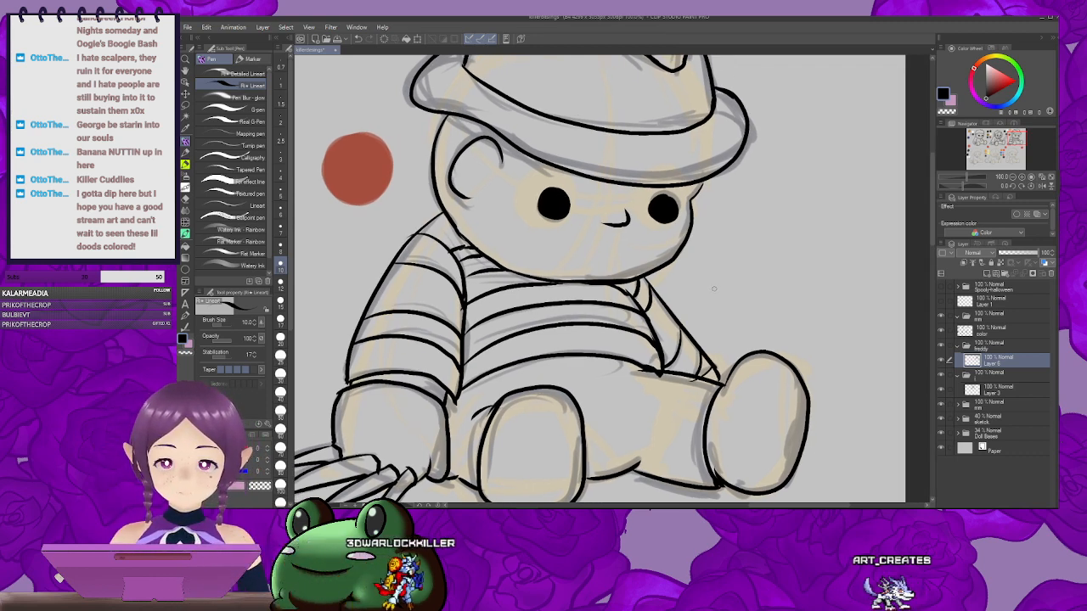
Step: Collapse the finished dolls' lineart folders, add a folder named gf and create a new layer inside it for the Ghostface doll
scroll(715, 288, "down", 1)
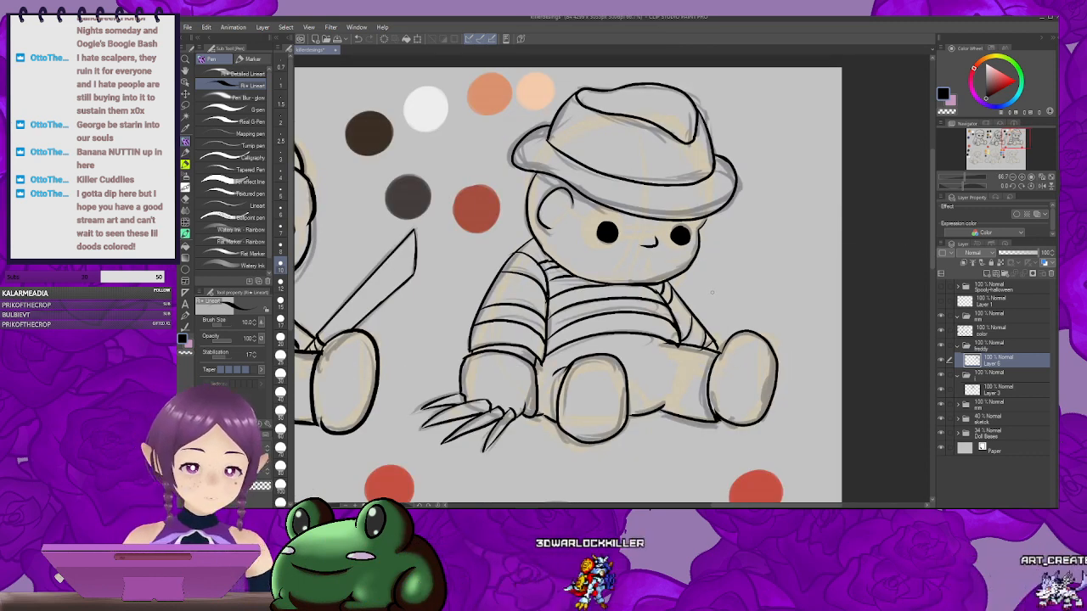
scroll(713, 290, "down", 1)
scroll(707, 263, "down", 3)
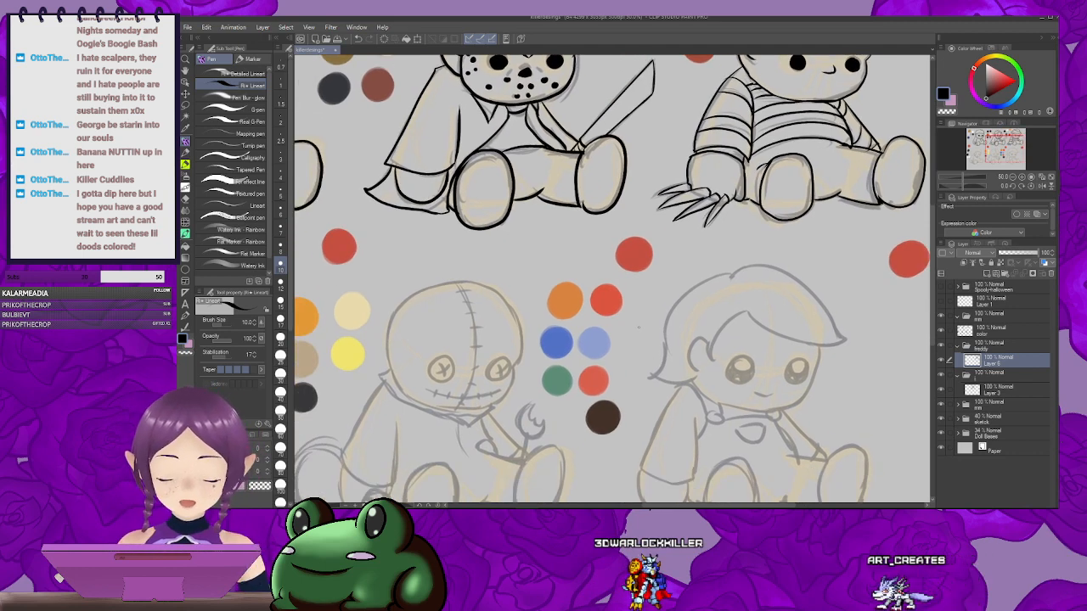
left_click_drag(354, 398, 742, 264)
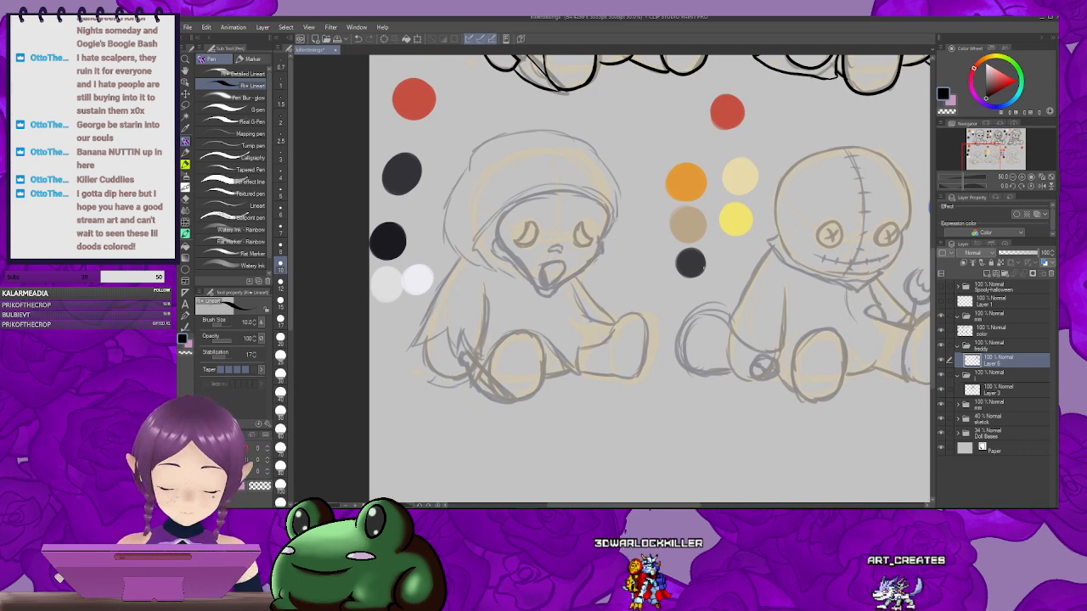
scroll(701, 267, "up", 2)
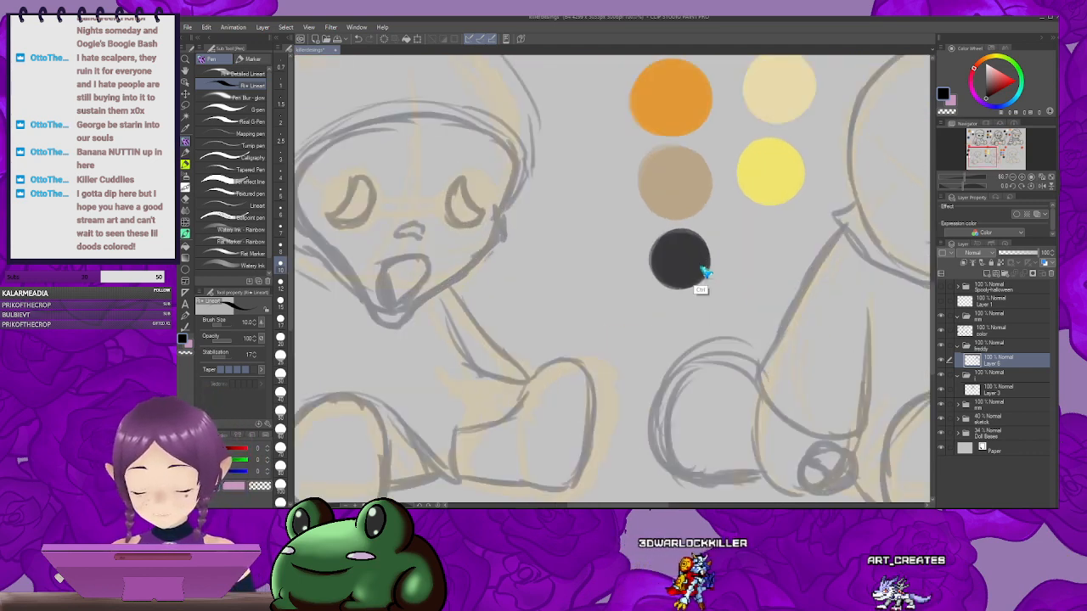
left_click_drag(521, 263, 718, 338)
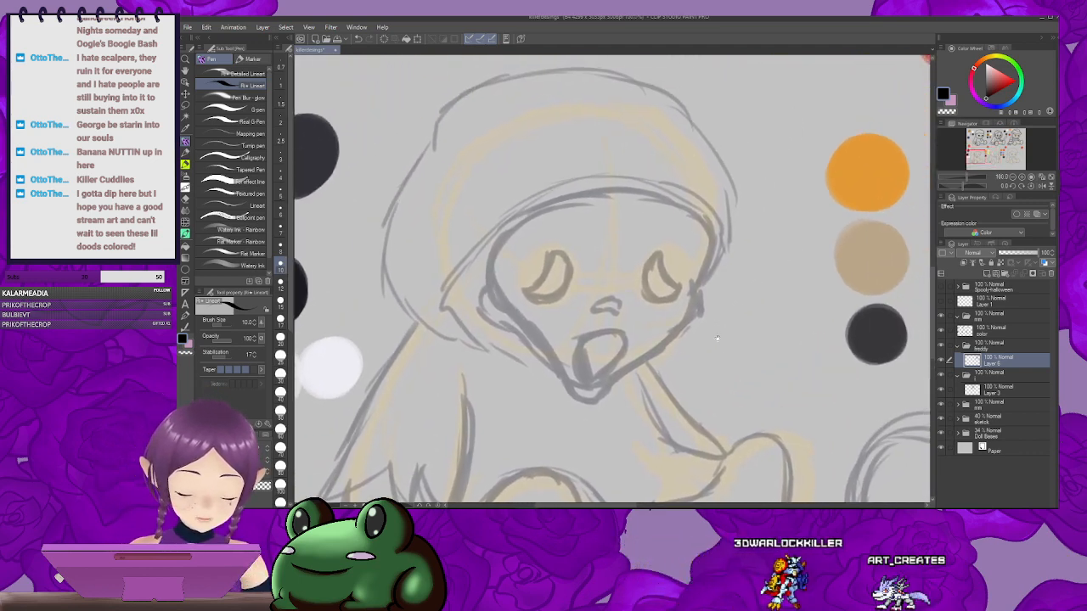
left_click(966, 349)
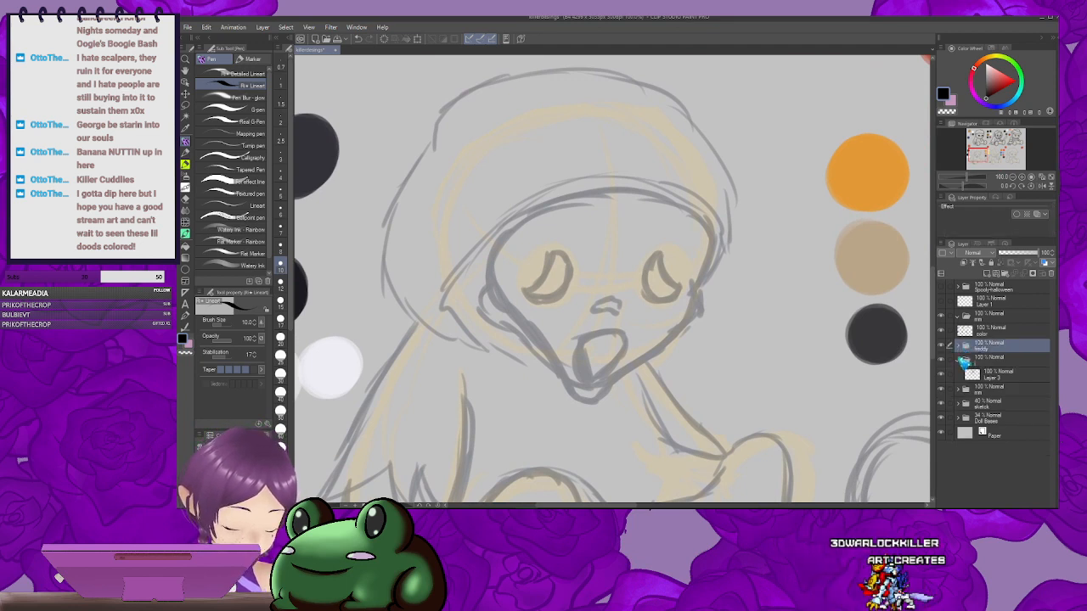
left_click(962, 358)
left_click(1009, 275)
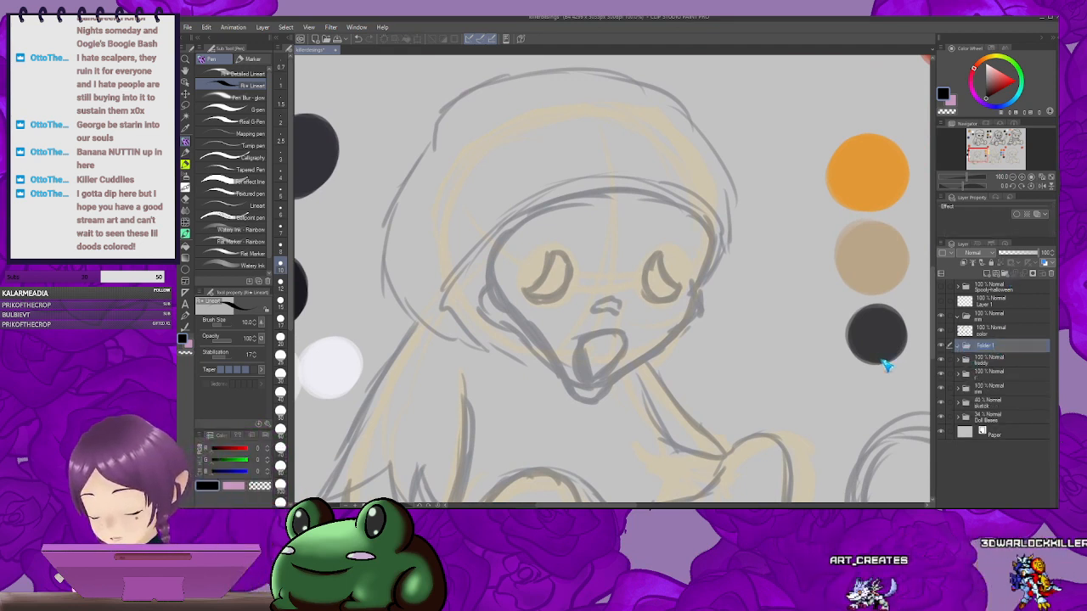
type("gf")
key("Return")
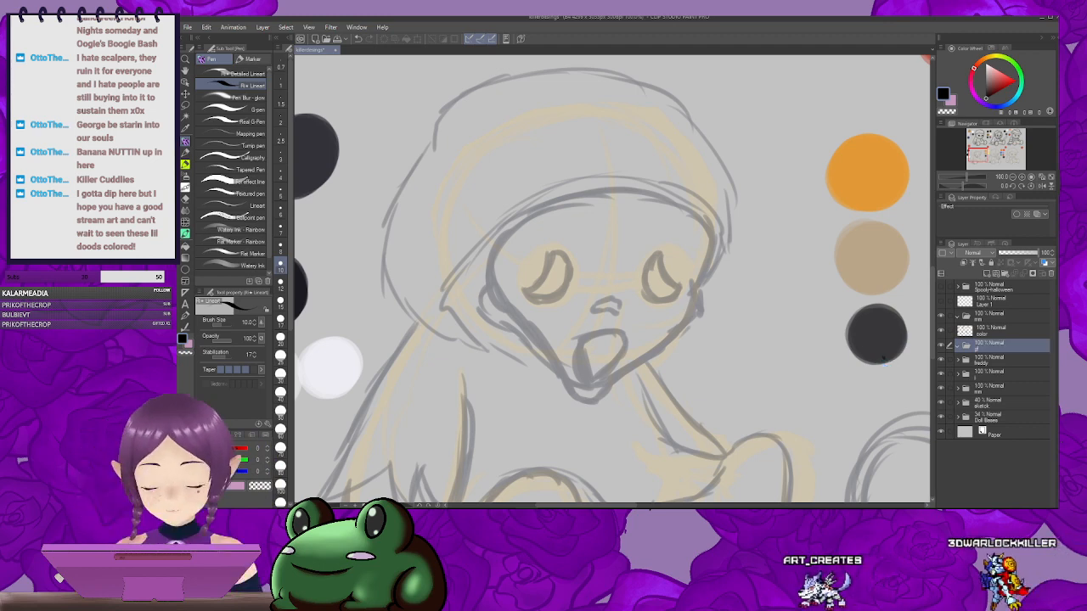
left_click(988, 275)
Step: Ink the Ghostface mask's outline from the rounded brow down both cheeks to the narrow chin
mouse_move(639, 271)
left_mouse_down()
mouse_move(673, 295)
mouse_move(744, 284)
left_mouse_up()
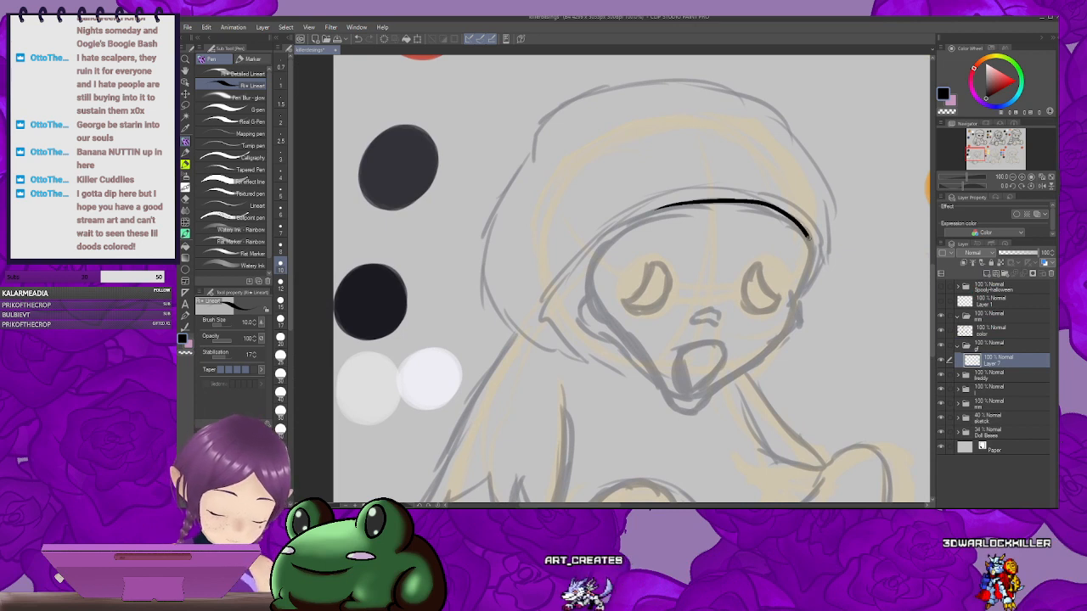
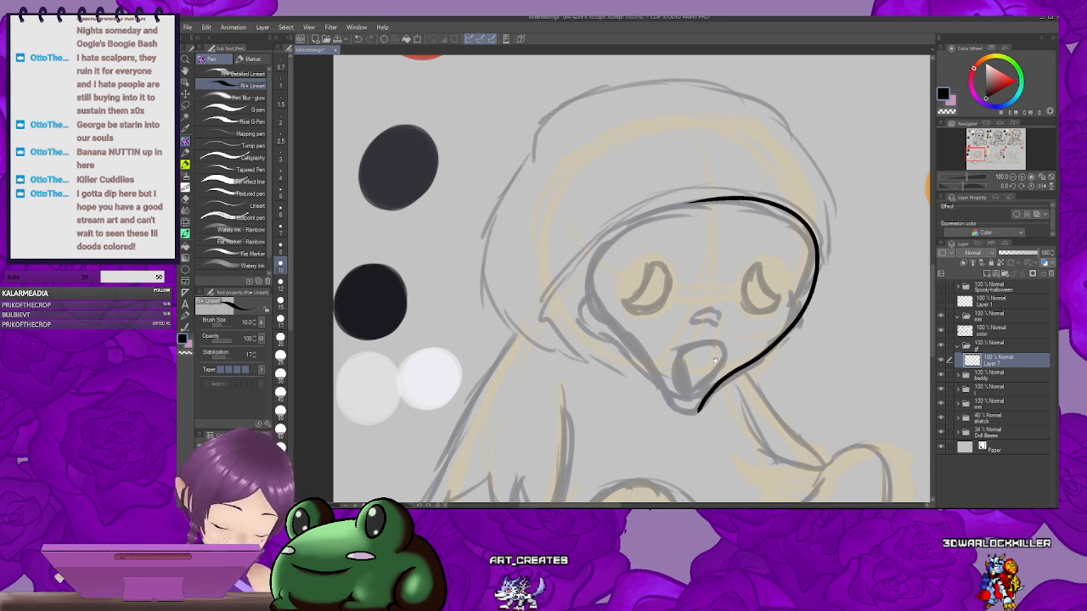
left_click_drag(714, 360, 780, 361)
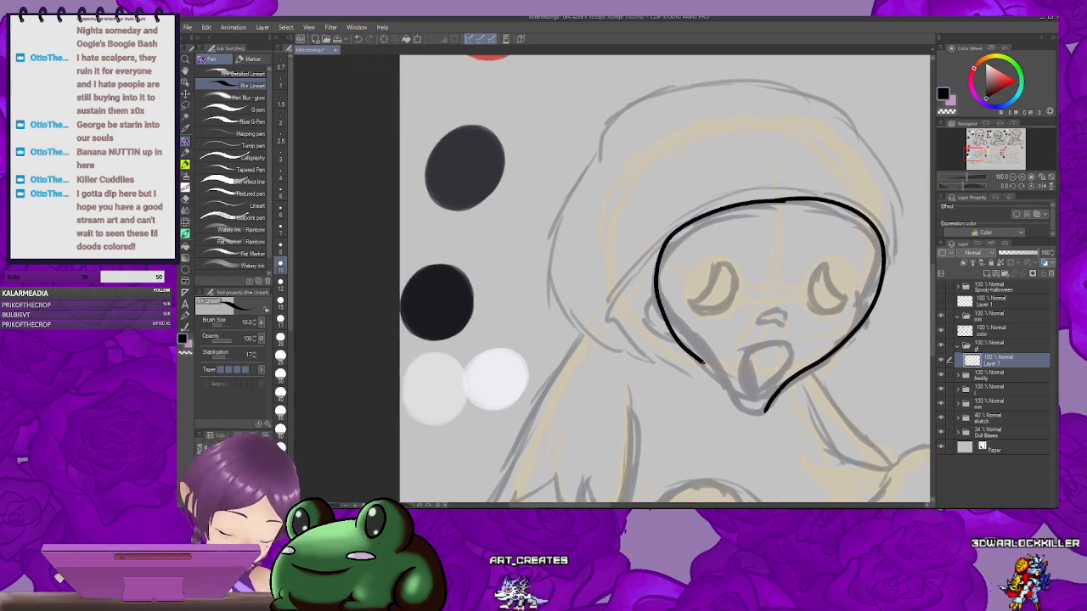
left_click_drag(824, 391, 822, 346)
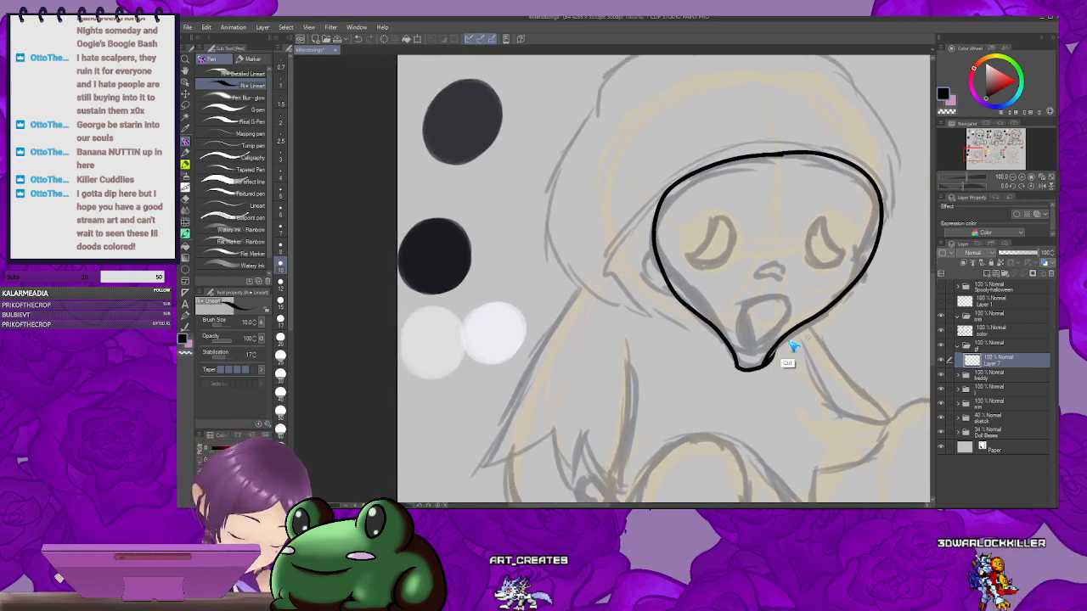
key("ctrl+z")
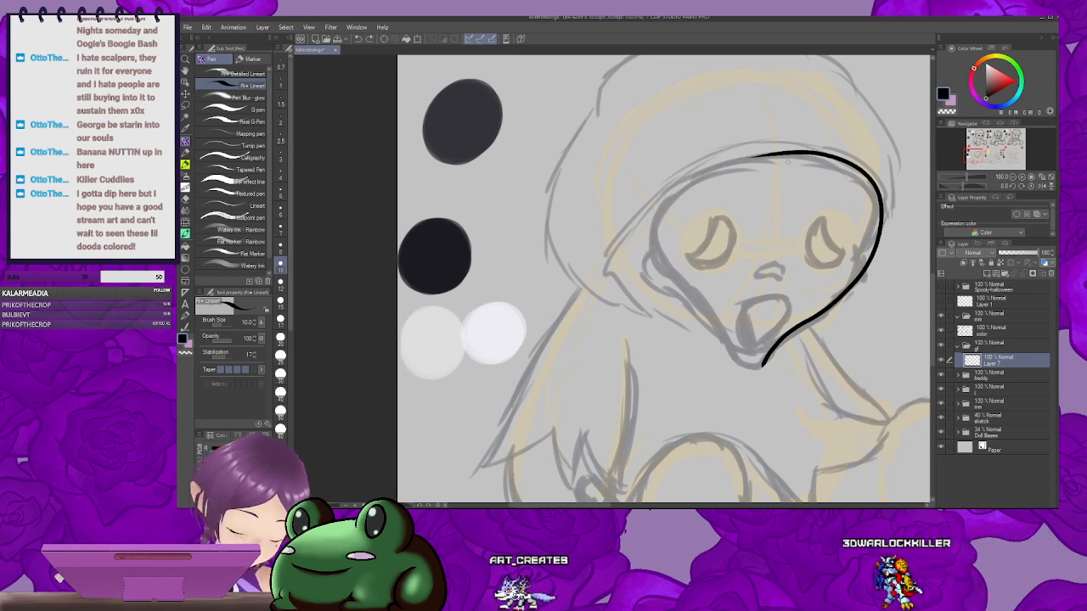
mouse_move(651, 243)
left_mouse_down()
mouse_move(671, 288)
mouse_move(706, 319)
left_mouse_up()
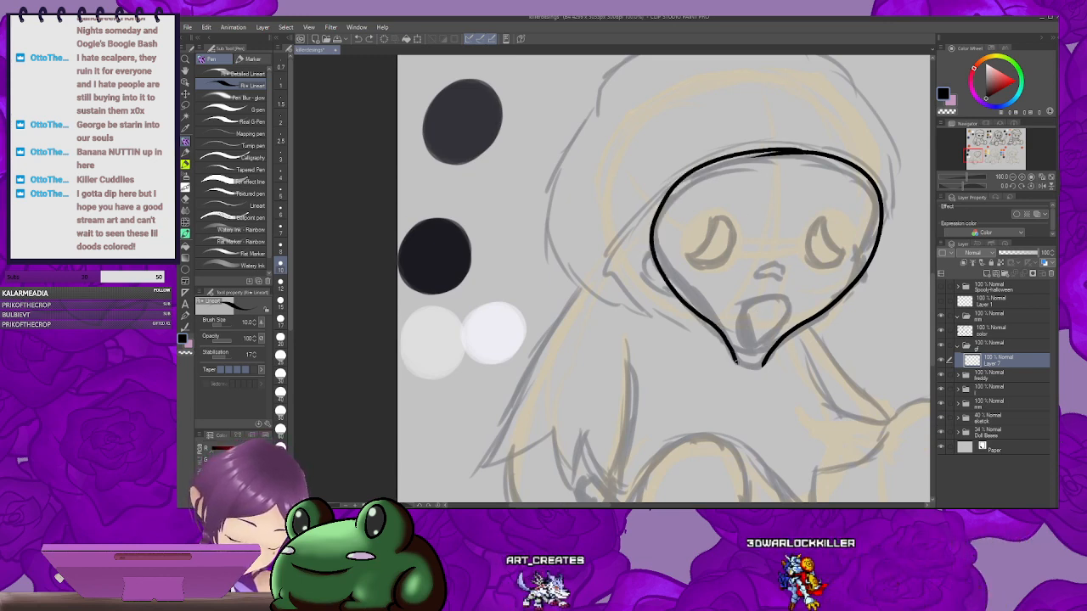
left_click_drag(736, 362, 766, 363)
left_click_drag(840, 254, 781, 287)
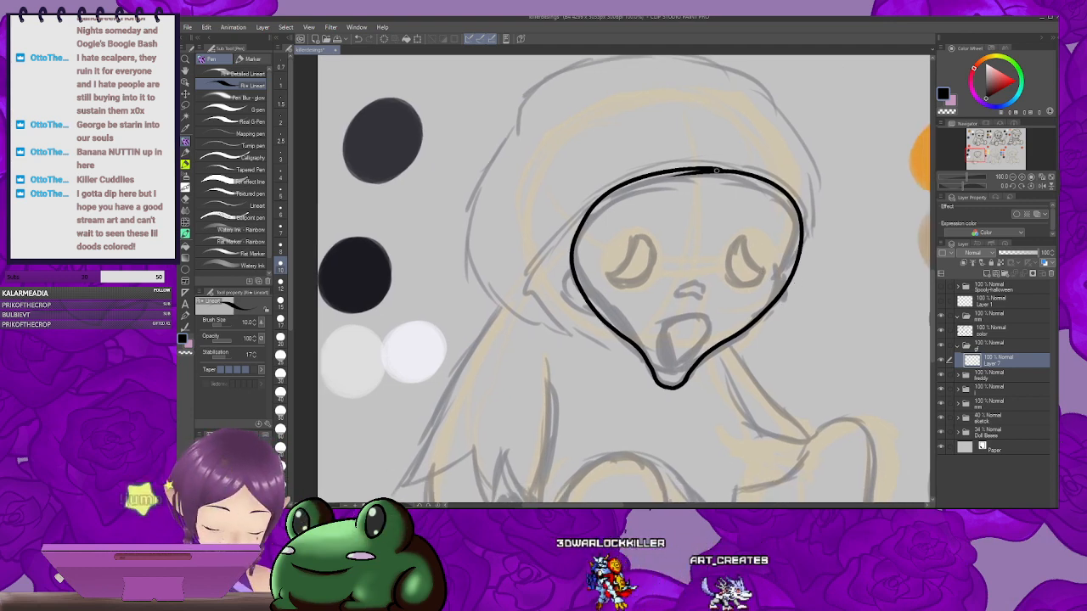
Step: Ink the mask's open mouth, the two drooping crescent eyes and the small nose hole
mouse_move(677, 320)
left_mouse_down()
mouse_move(715, 334)
mouse_move(722, 301)
mouse_move(676, 290)
mouse_move(656, 320)
left_mouse_up()
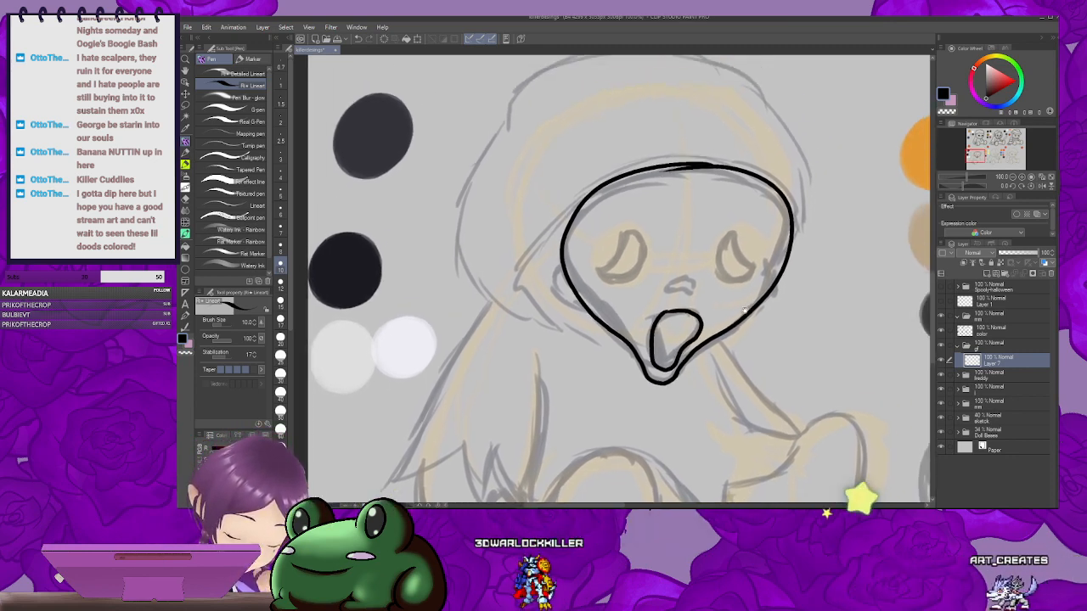
left_click_drag(718, 244, 738, 232)
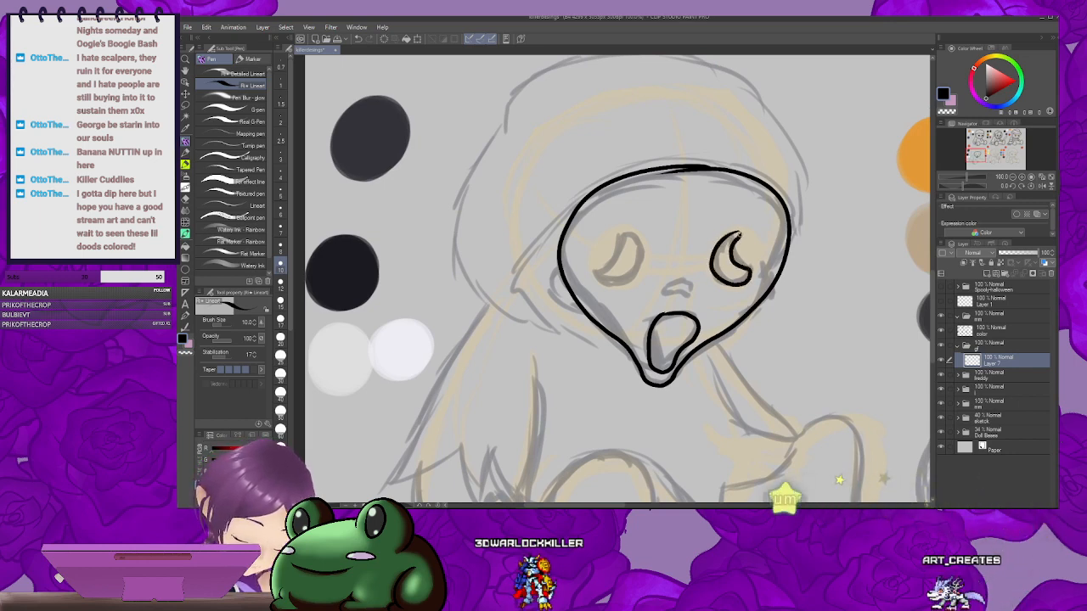
left_click_drag(750, 244, 841, 239)
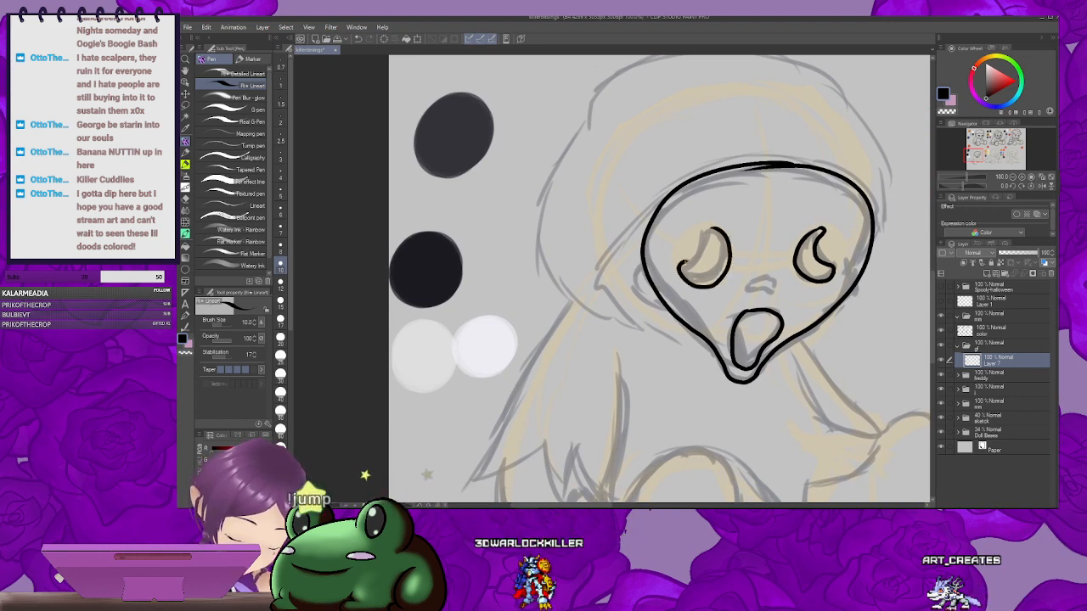
left_click_drag(704, 235, 712, 227)
mouse_move(758, 274)
left_mouse_down()
mouse_move(726, 290)
mouse_move(747, 303)
mouse_move(741, 311)
mouse_move(718, 308)
left_mouse_up()
key("ctrl+z")
key("ctrl+z")
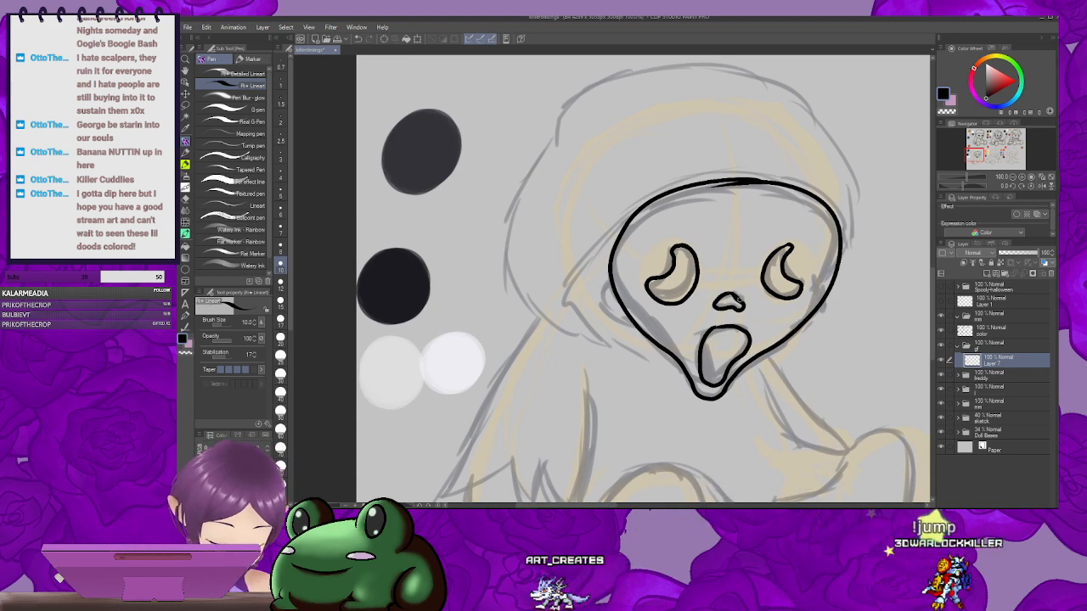
left_click_drag(800, 287, 783, 291)
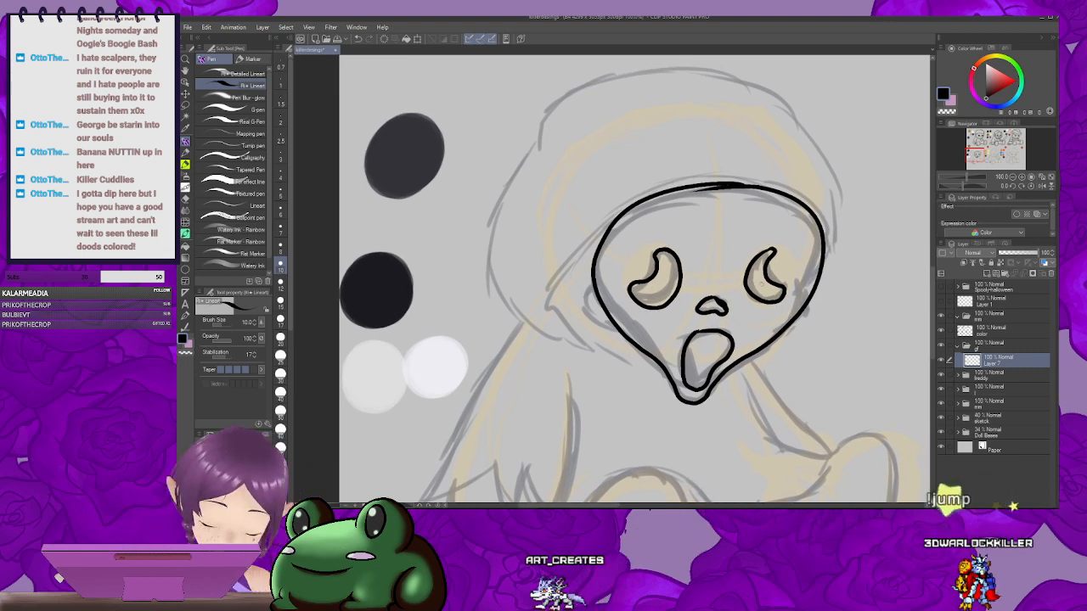
Step: Fill the mask's eyes, nose and mouth with solid black
key("g")
key("g")
left_click(746, 285)
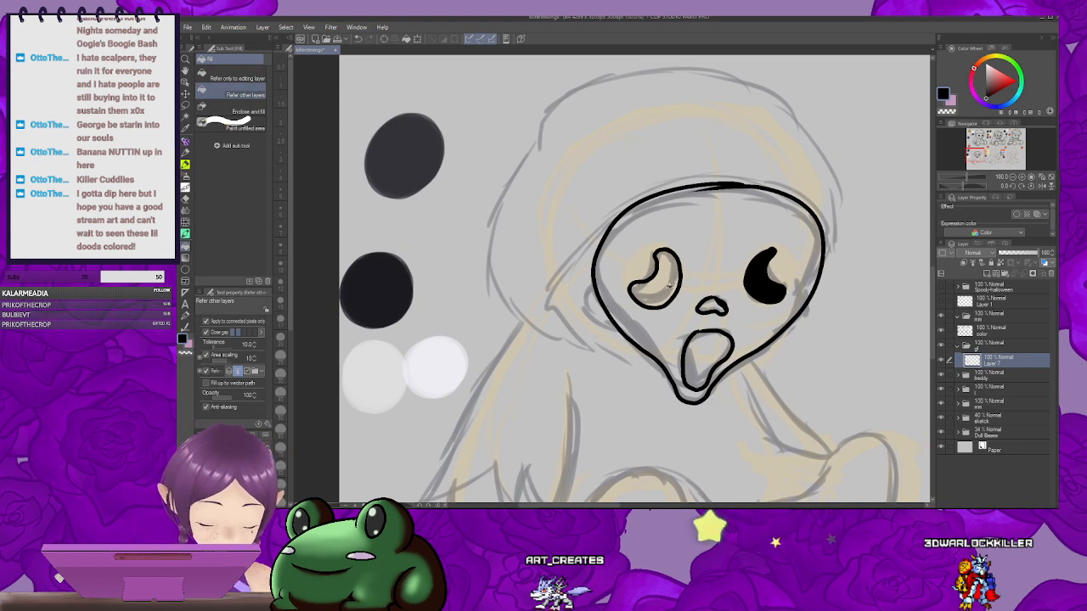
left_click(669, 285)
left_click(711, 308)
left_click(710, 351)
left_click_drag(828, 297, 792, 309)
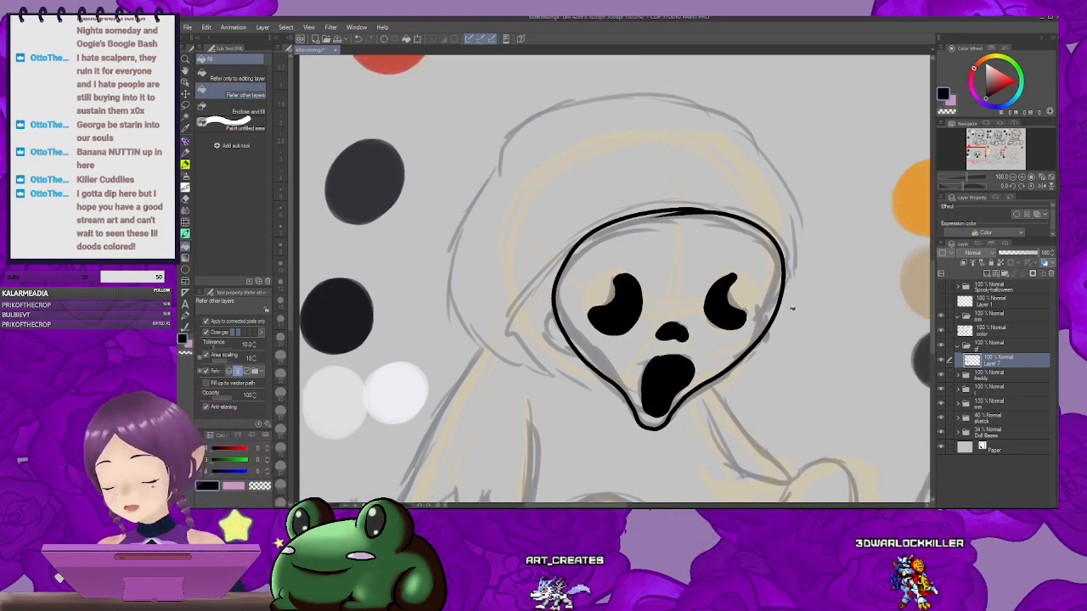
Step: Ink the hood's front edge dipping across the mask's brow, plus the hood's outer curve over the crown and down the far side
key("p")
mouse_move(790, 273)
left_mouse_down()
mouse_move(810, 256)
mouse_move(798, 263)
left_mouse_up()
left_click_drag(535, 282, 568, 246)
key("ctrl+z")
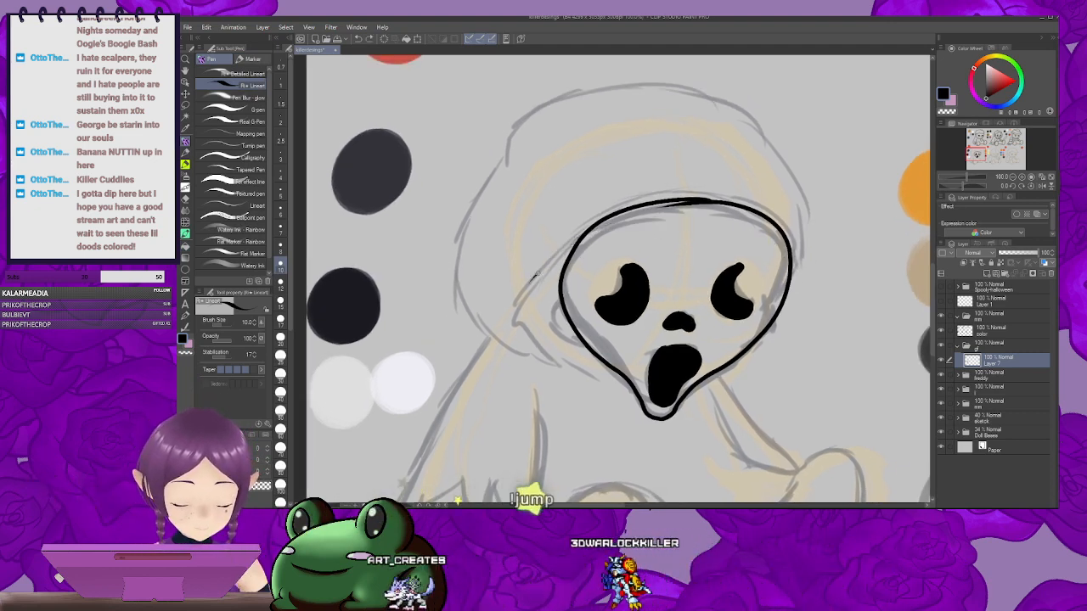
mouse_move(531, 281)
left_mouse_down()
mouse_move(618, 236)
mouse_move(786, 250)
mouse_move(796, 284)
mouse_move(755, 348)
left_mouse_up()
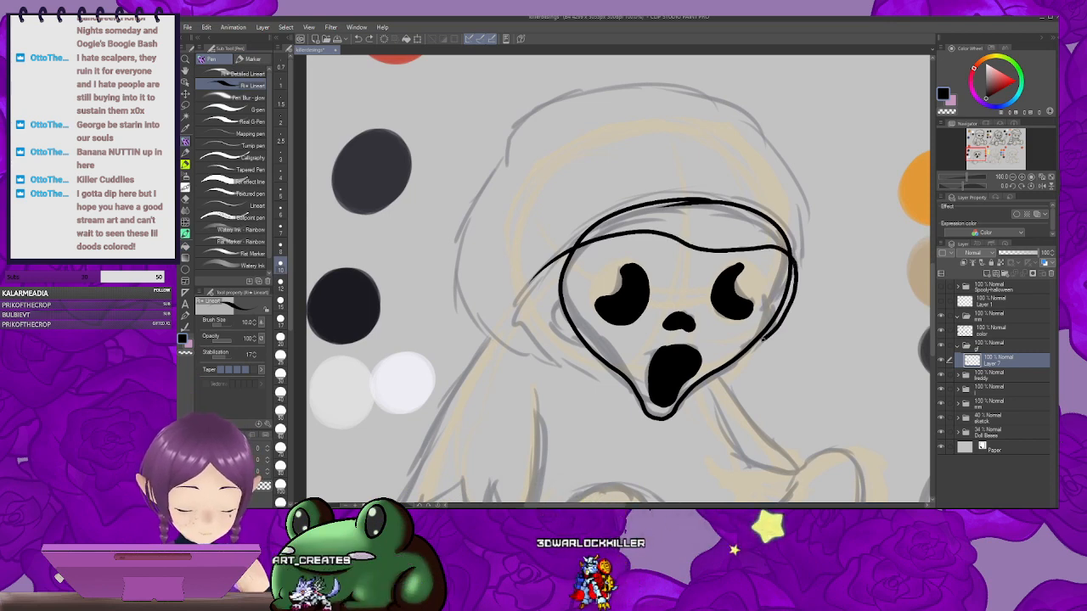
left_click_drag(678, 125, 659, 179)
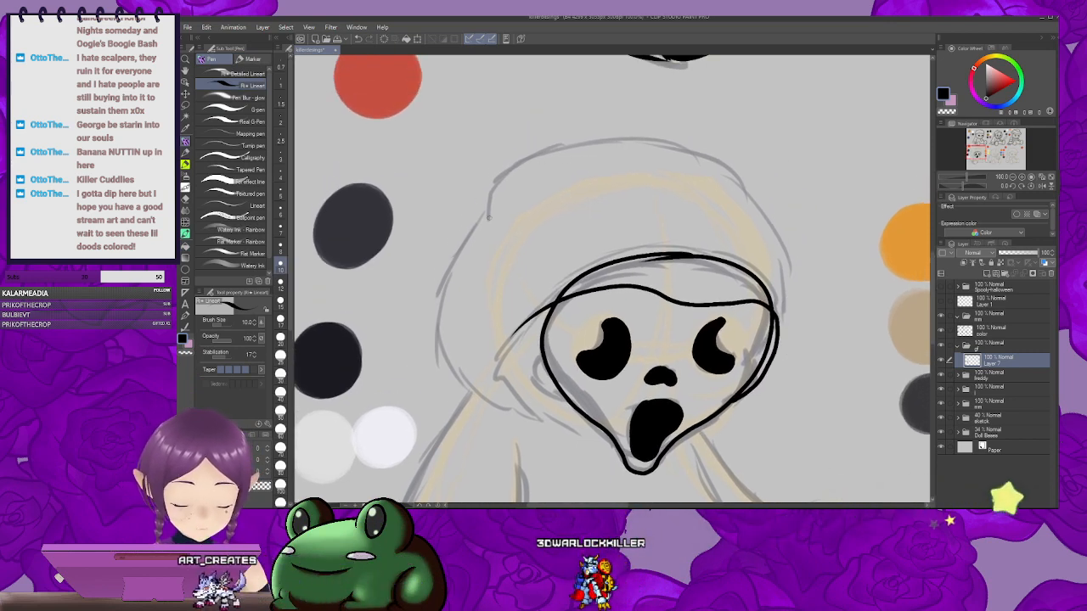
left_click_drag(488, 219, 523, 159)
mouse_move(701, 153)
left_mouse_down()
mouse_move(789, 238)
mouse_move(786, 333)
mouse_move(835, 302)
left_mouse_up()
left_click_drag(548, 157, 480, 276)
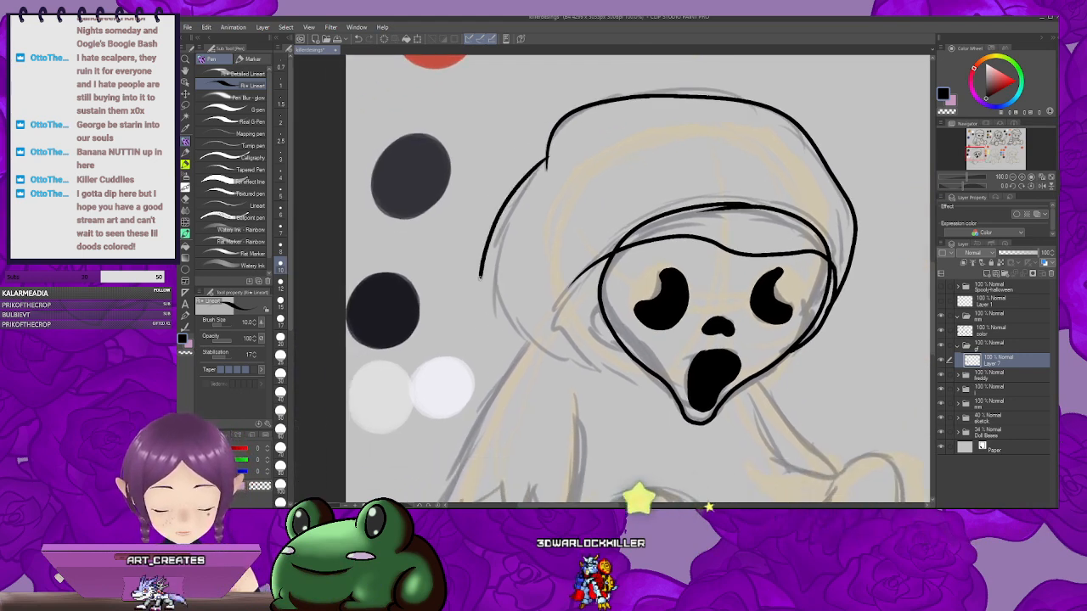
left_click_drag(527, 359, 487, 348)
left_click_drag(487, 347, 571, 363)
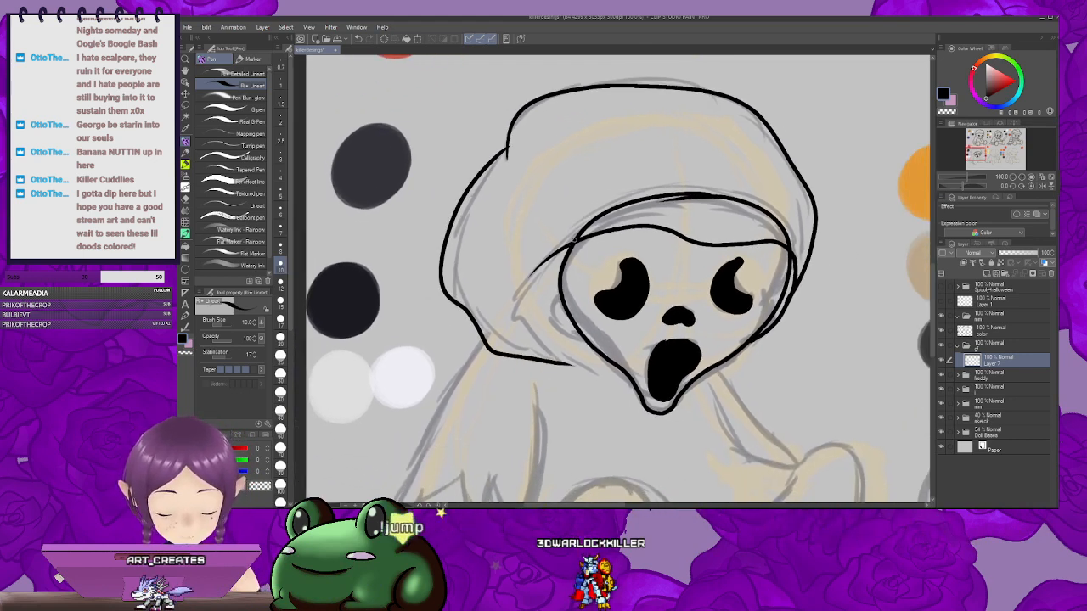
key("ctrl+z")
mouse_move(574, 240)
left_mouse_down()
mouse_move(515, 297)
mouse_move(559, 369)
mouse_move(574, 343)
left_mouse_up()
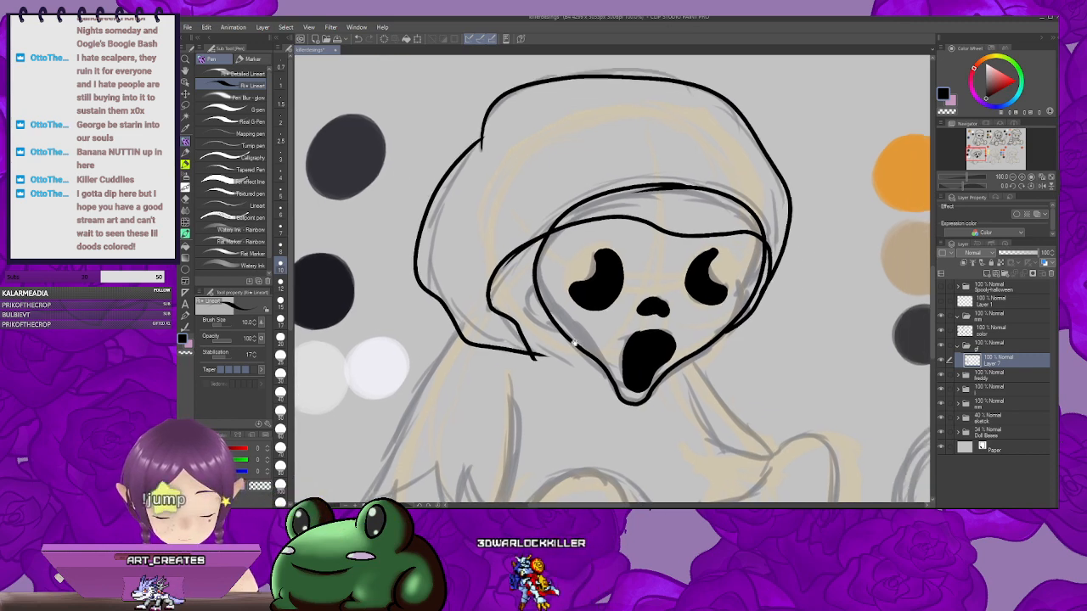
key("ctrl+z")
mouse_move(548, 227)
left_mouse_down()
mouse_move(584, 359)
mouse_move(607, 366)
left_mouse_up()
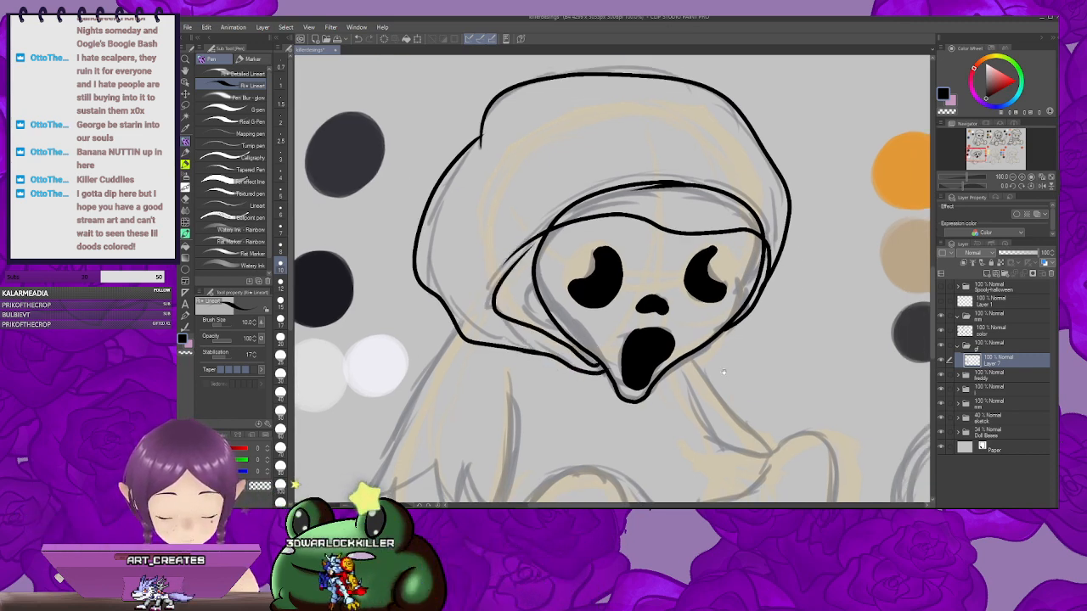
mouse_move(722, 337)
left_mouse_down()
mouse_move(720, 319)
mouse_move(663, 358)
left_mouse_up()
left_click_drag(732, 342, 731, 289)
key("ctrl+z")
key("ctrl+z")
key("ctrl+z")
key("ctrl+z")
Step: Ink the hood opening's edges down both sides of the mask and the hood's rear outline from the crown around to the chin
mouse_move(531, 180)
left_mouse_down()
mouse_move(495, 202)
mouse_move(485, 228)
mouse_move(595, 284)
left_mouse_up()
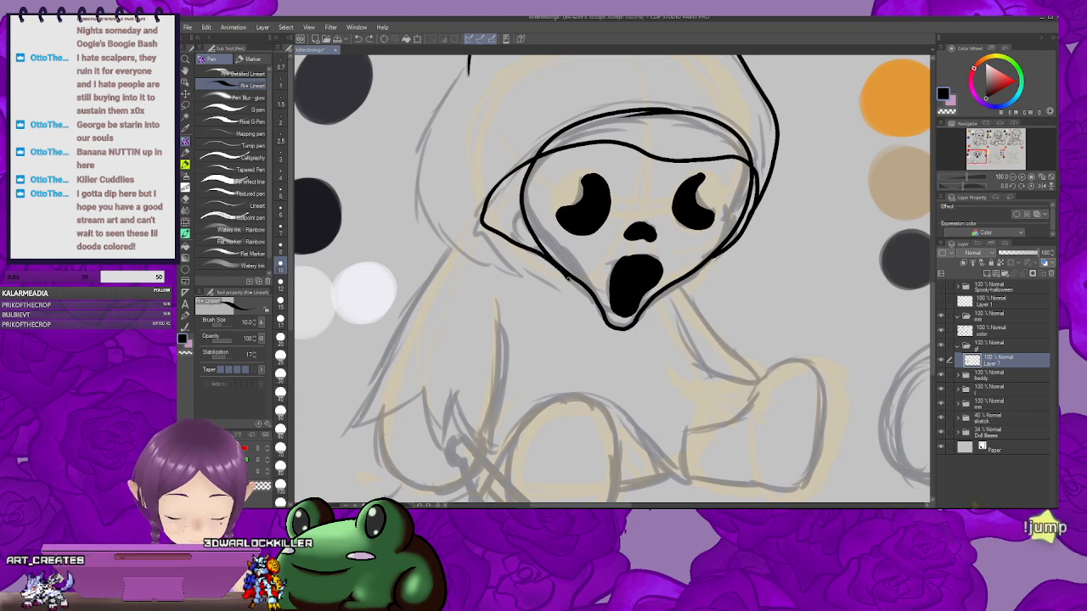
left_click_drag(707, 294, 690, 294)
mouse_move(735, 207)
left_mouse_down()
mouse_move(642, 295)
mouse_move(676, 285)
mouse_move(647, 334)
mouse_move(732, 303)
left_mouse_up()
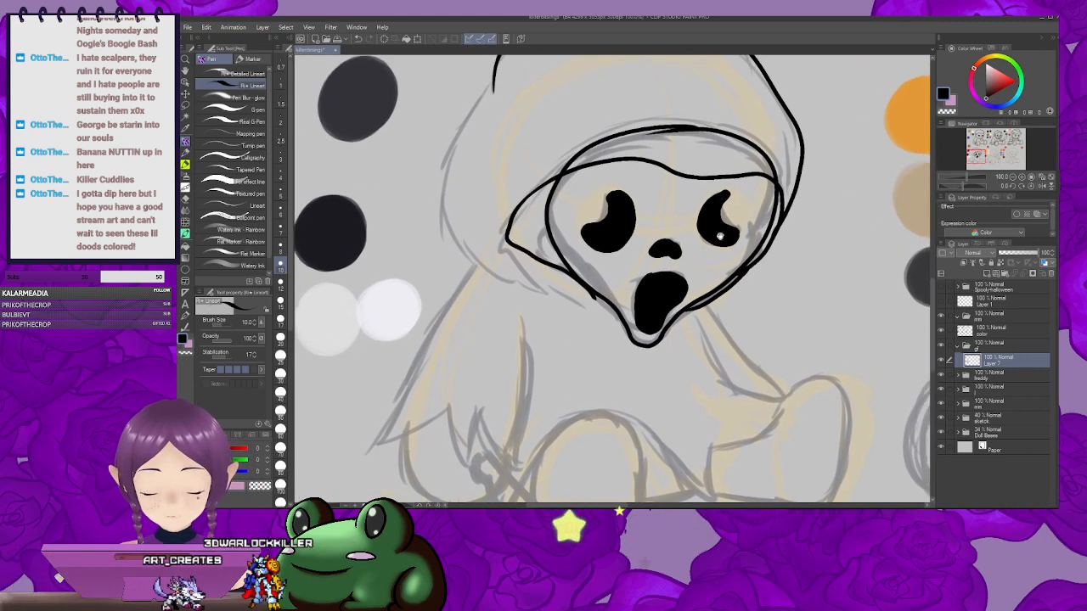
left_click_drag(489, 87, 462, 109)
left_click_drag(457, 246, 590, 280)
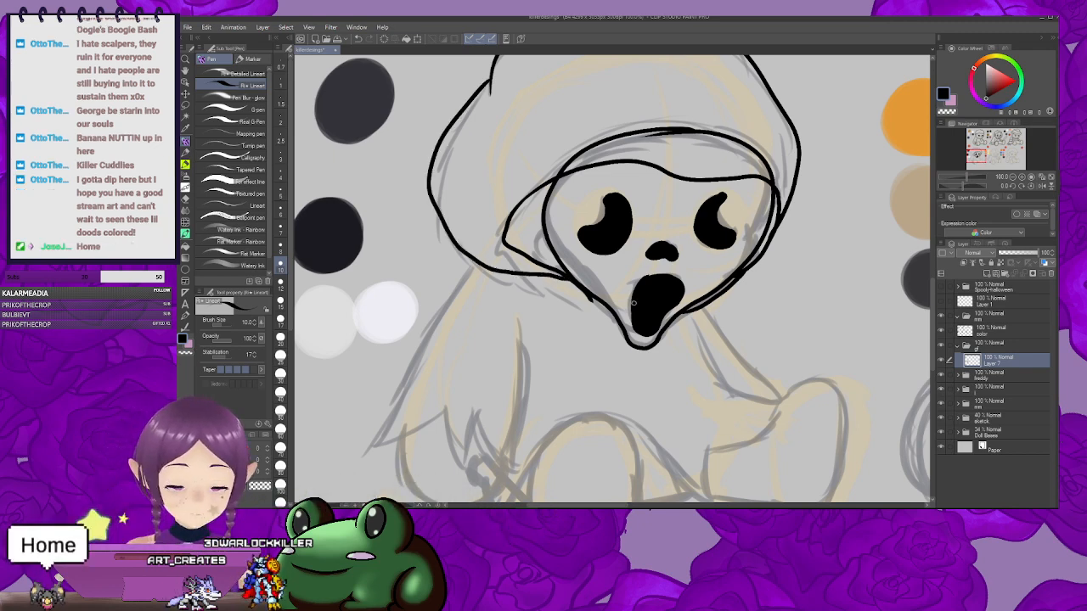
Step: Undo the last ink strokes along the hood's rear outline, keeping the hood opening's edge beside the mask
mouse_move(633, 303)
left_mouse_down()
mouse_move(570, 298)
mouse_move(639, 294)
left_mouse_up()
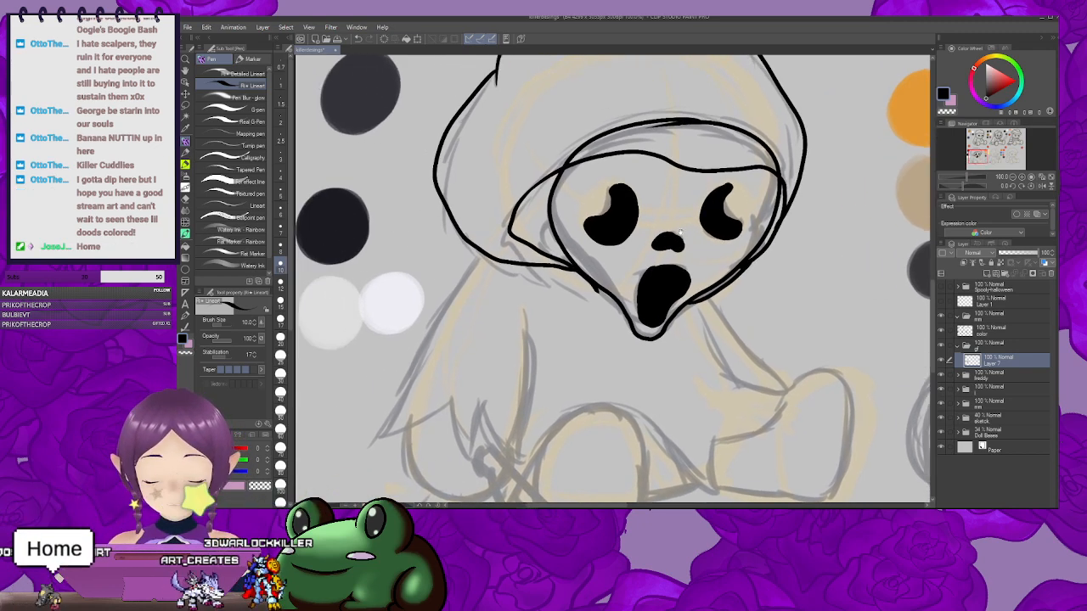
left_click_drag(679, 232, 586, 222)
key("ctrl+z")
key("ctrl+z")
left_click_drag(621, 287, 623, 261)
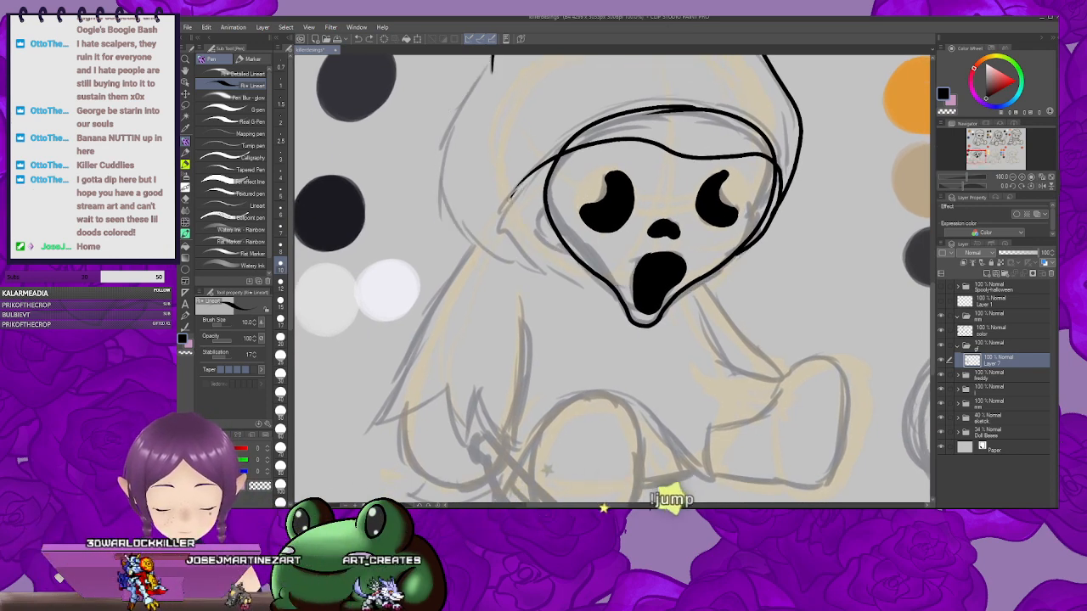
key("ctrl+y")
left_click_drag(609, 268, 610, 288)
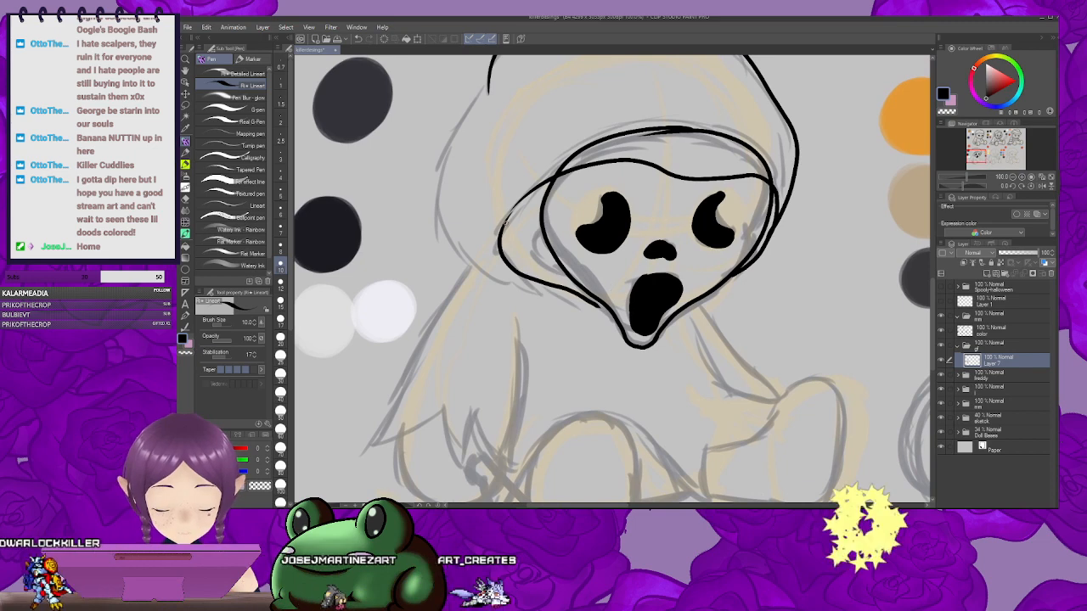
Step: Ink an inner fold inside the hood opening beside the mask and re-ink the hood's rear outline down to the chin
mouse_move(506, 221)
left_mouse_down()
mouse_move(563, 286)
mouse_move(589, 288)
left_mouse_up()
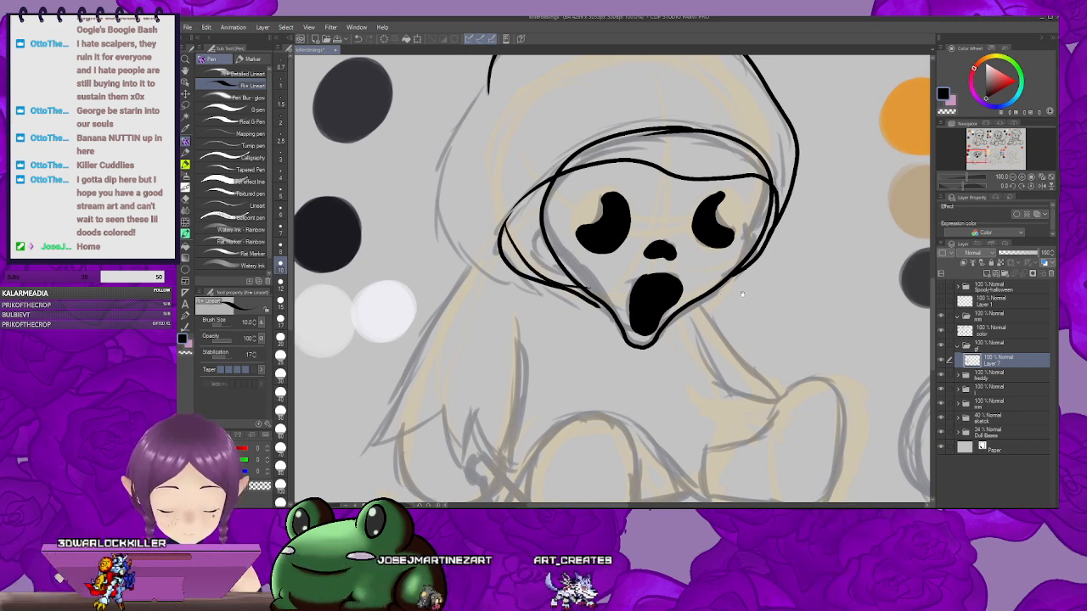
mouse_move(650, 303)
left_mouse_down()
mouse_move(620, 322)
mouse_move(652, 320)
left_mouse_up()
key("ctrl+z")
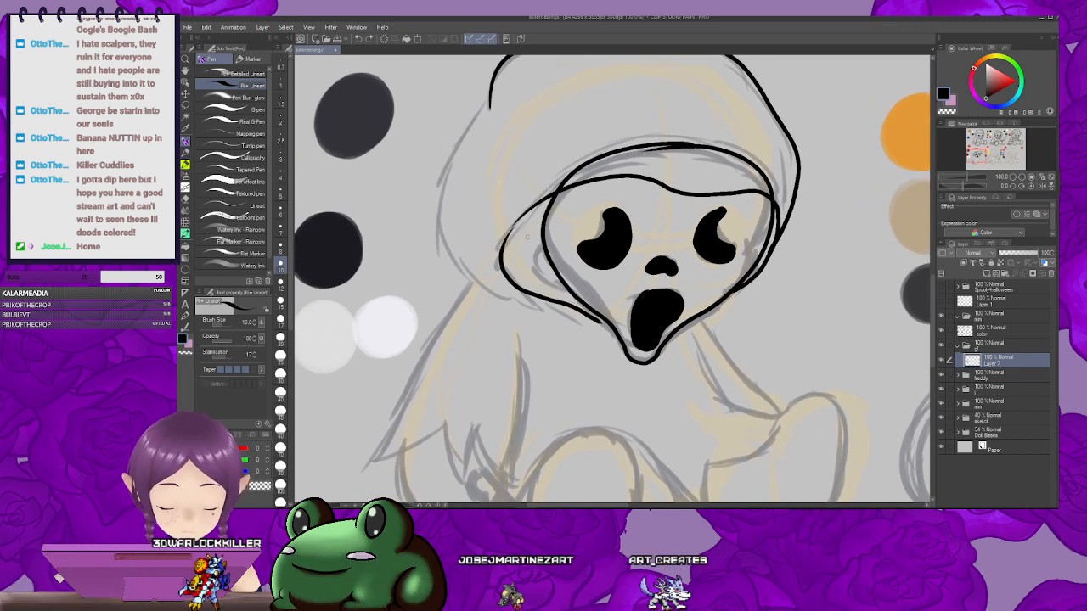
mouse_move(507, 230)
left_mouse_down()
mouse_move(540, 293)
mouse_move(655, 314)
left_mouse_up()
left_click_drag(523, 153, 656, 322)
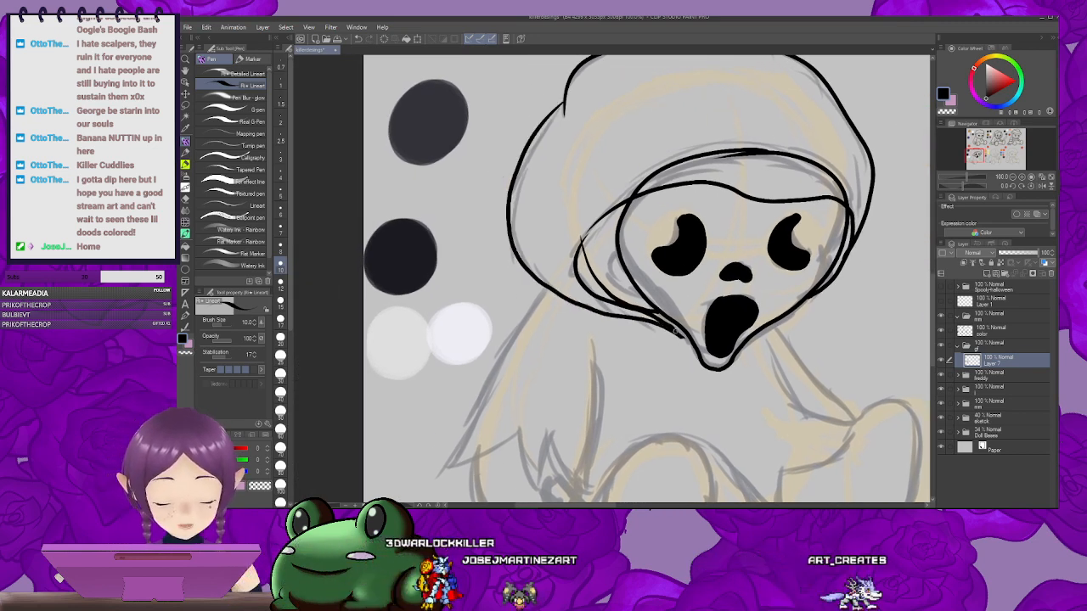
mouse_move(806, 299)
left_mouse_down()
mouse_move(788, 241)
mouse_move(765, 217)
left_mouse_up()
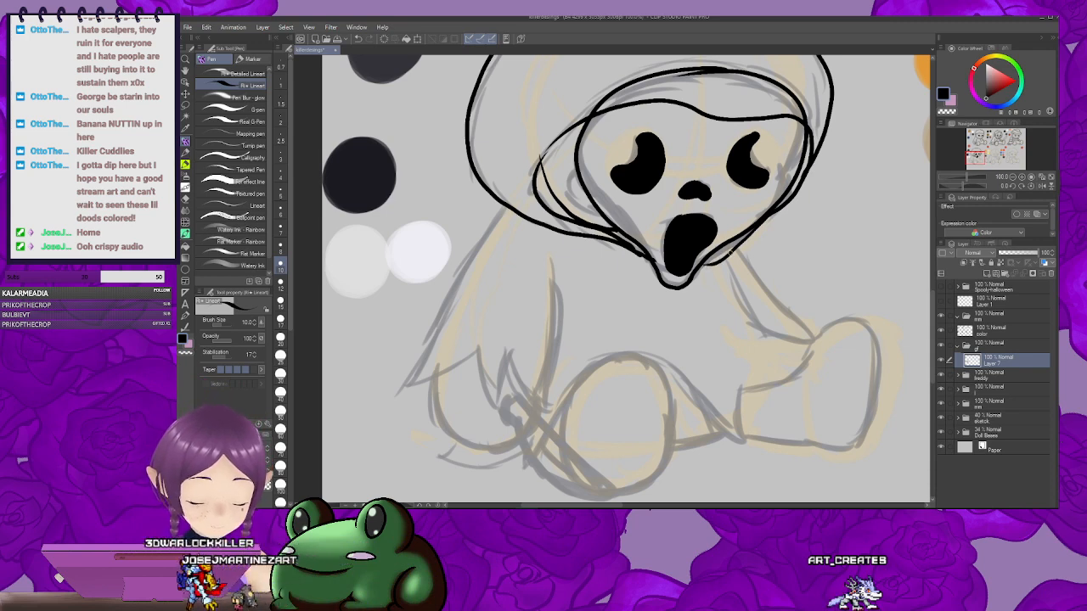
Step: Ink the knife-side sleeve with its slanted outer edge, jagged torn hem and curved inner edge
left_click_drag(764, 255, 814, 195)
mouse_move(554, 142)
left_mouse_down()
mouse_move(451, 314)
mouse_move(521, 293)
mouse_move(497, 348)
mouse_move(535, 293)
mouse_move(550, 304)
mouse_move(507, 310)
left_mouse_up()
left_click_drag(546, 360, 533, 378)
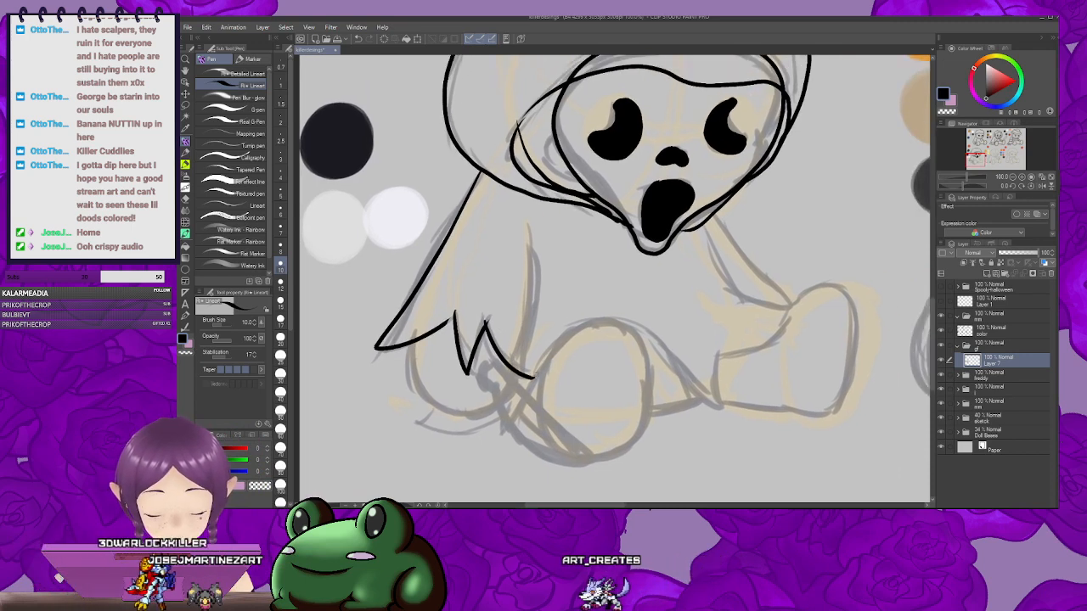
left_click_drag(718, 270, 561, 278)
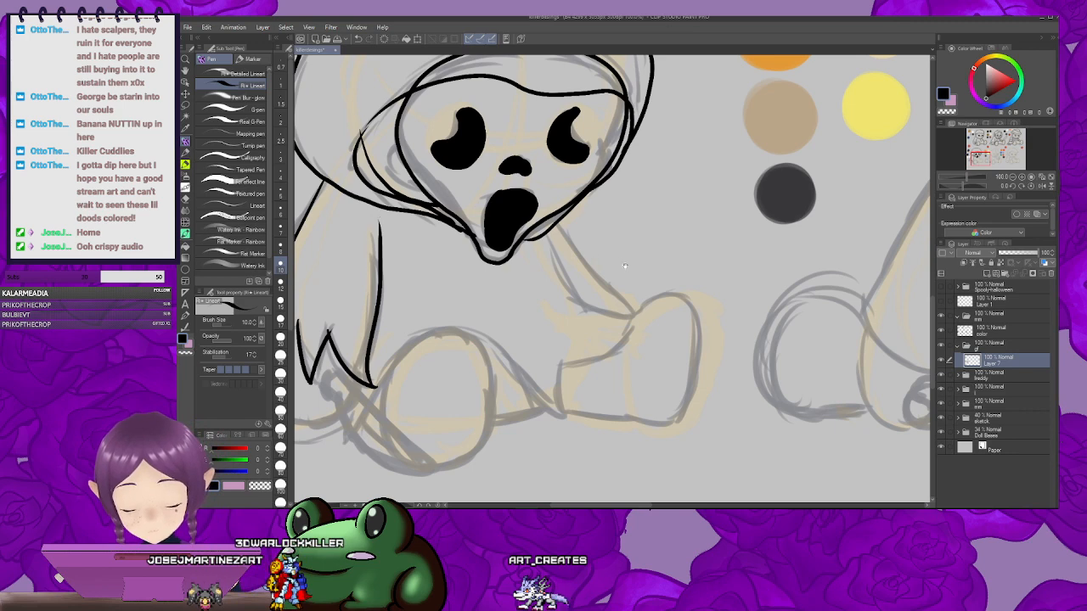
Step: Ink the opposite sleeve below the hood and the robe's pointed hem draping between the legs
left_click_drag(624, 267, 571, 272)
mouse_move(580, 315)
left_mouse_down()
mouse_move(584, 279)
mouse_move(753, 275)
mouse_move(677, 304)
left_mouse_up()
mouse_move(698, 313)
left_mouse_down()
mouse_move(693, 302)
mouse_move(676, 346)
left_mouse_up()
left_click_drag(582, 264, 598, 266)
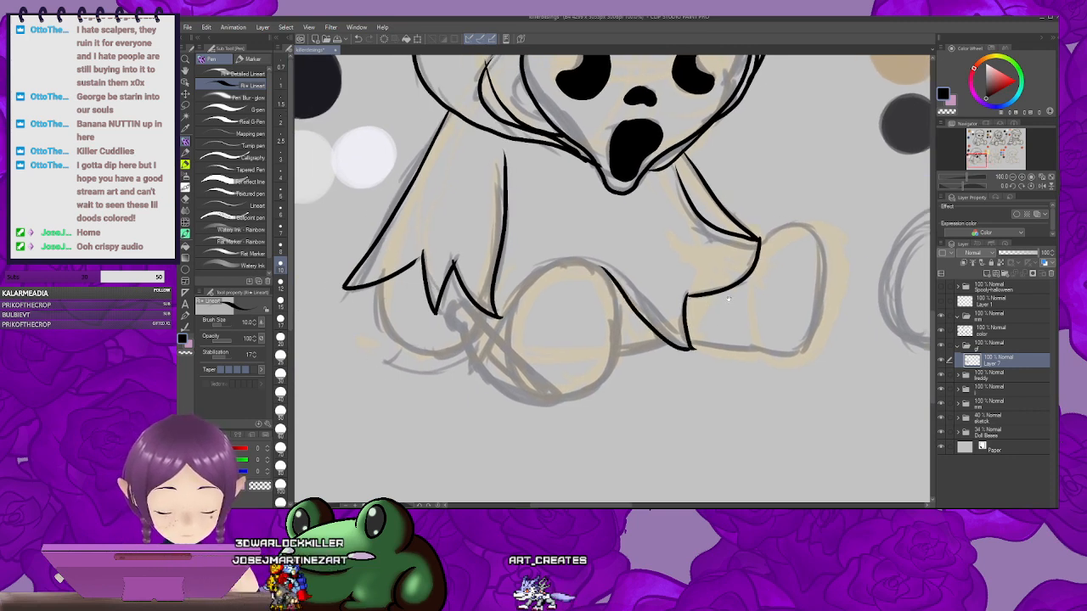
left_click_drag(728, 299, 806, 320)
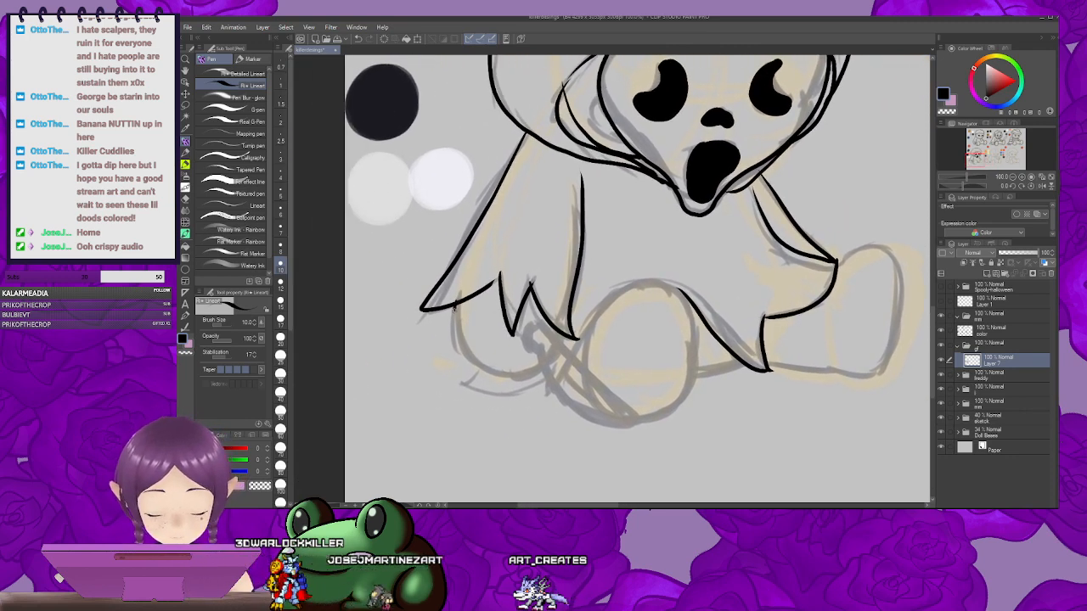
Step: Ink the knife's handle and curved blade below the torn sleeve, redoing the blade's lower edge and erasing the overshoot at its tip
left_click_drag(570, 317, 492, 289)
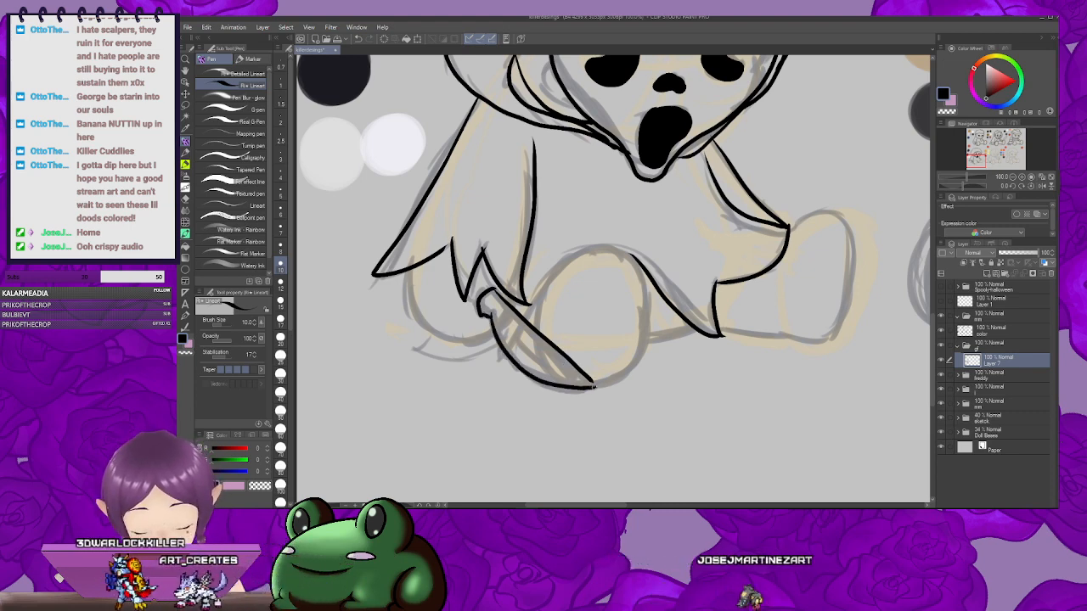
key("ctrl+z")
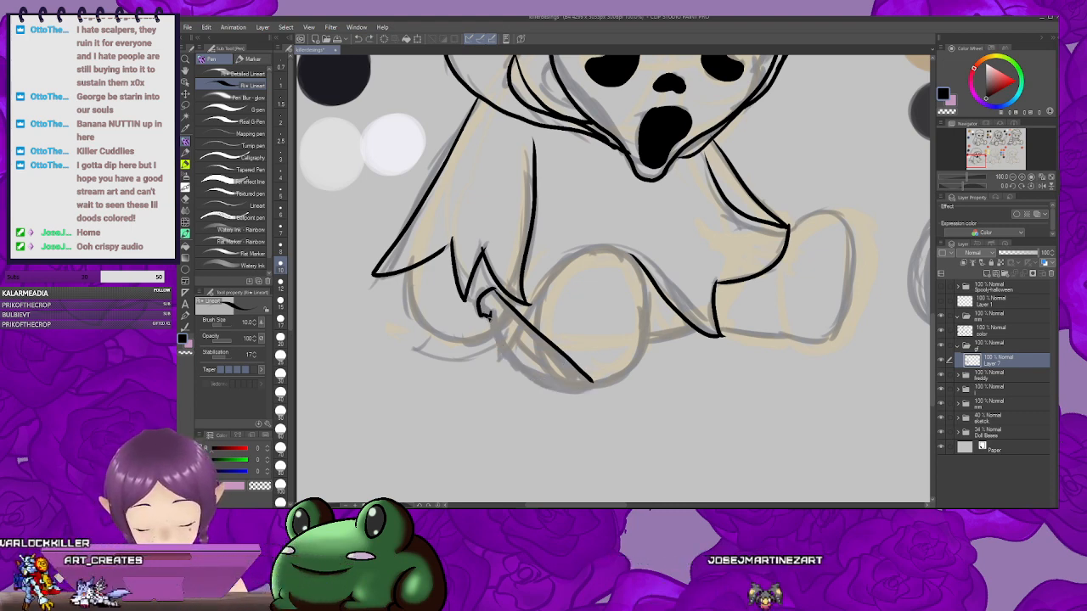
left_click_drag(489, 316, 518, 363)
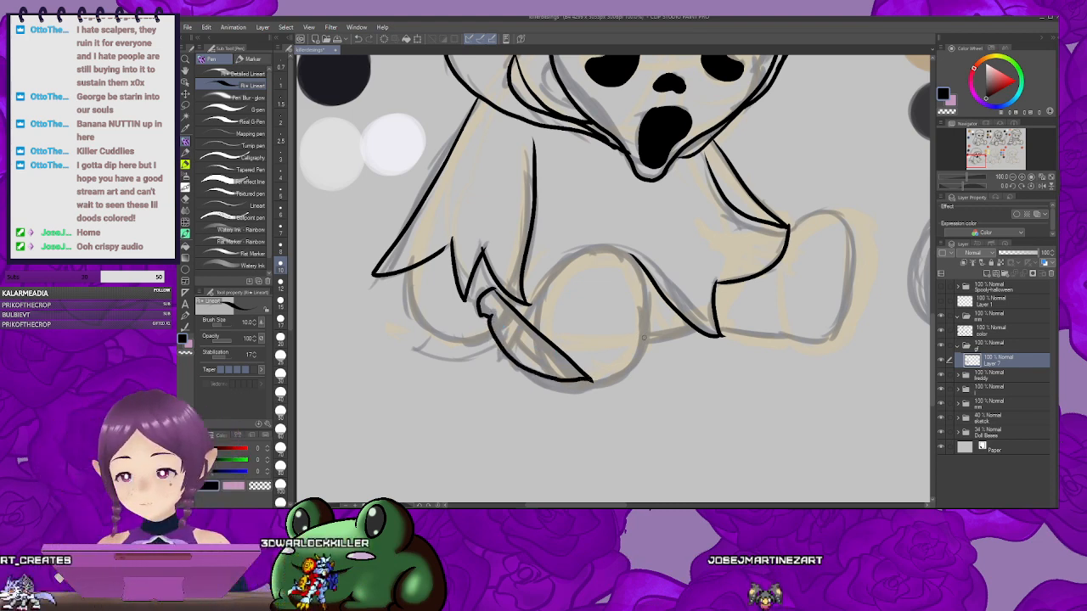
key("e")
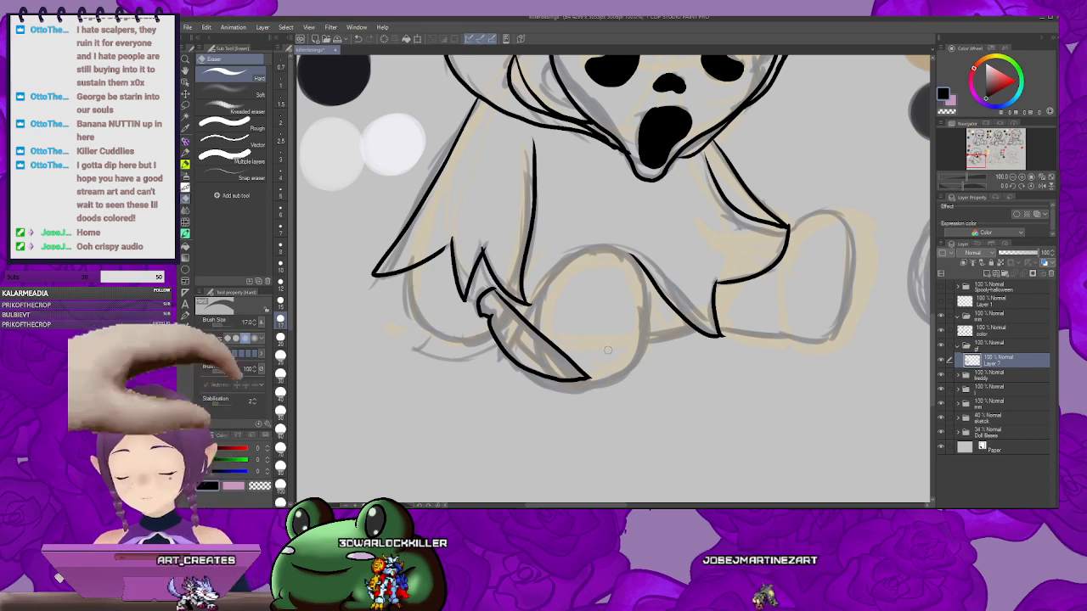
key("p")
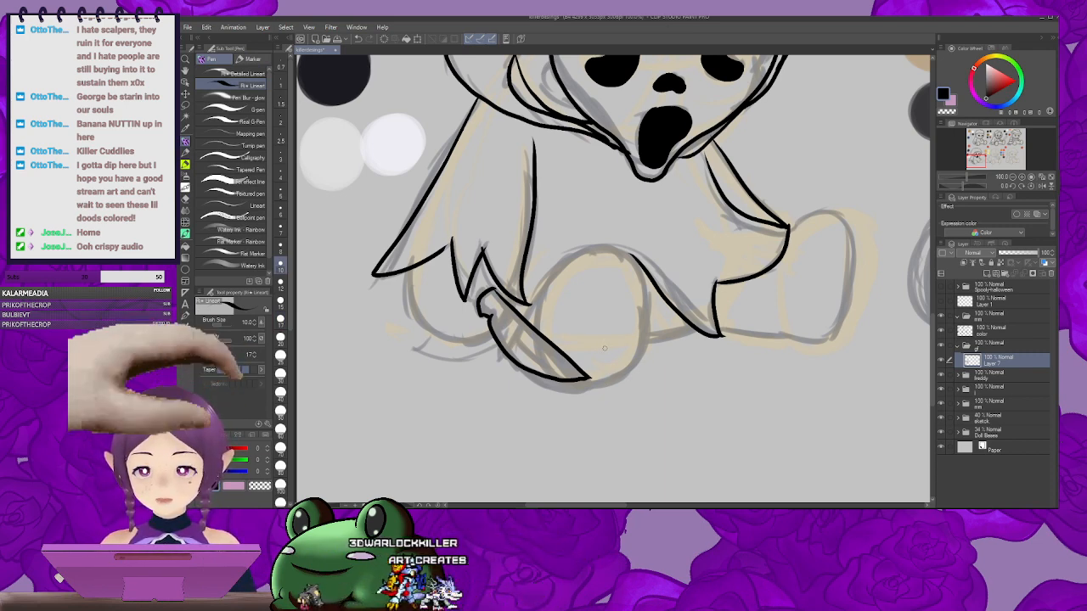
Step: Ink the doll's rounded hand beneath the torn sleeve and the ragged robe points behind it
mouse_move(411, 279)
left_mouse_down()
mouse_move(454, 277)
mouse_move(463, 316)
mouse_move(534, 334)
mouse_move(567, 314)
left_mouse_up()
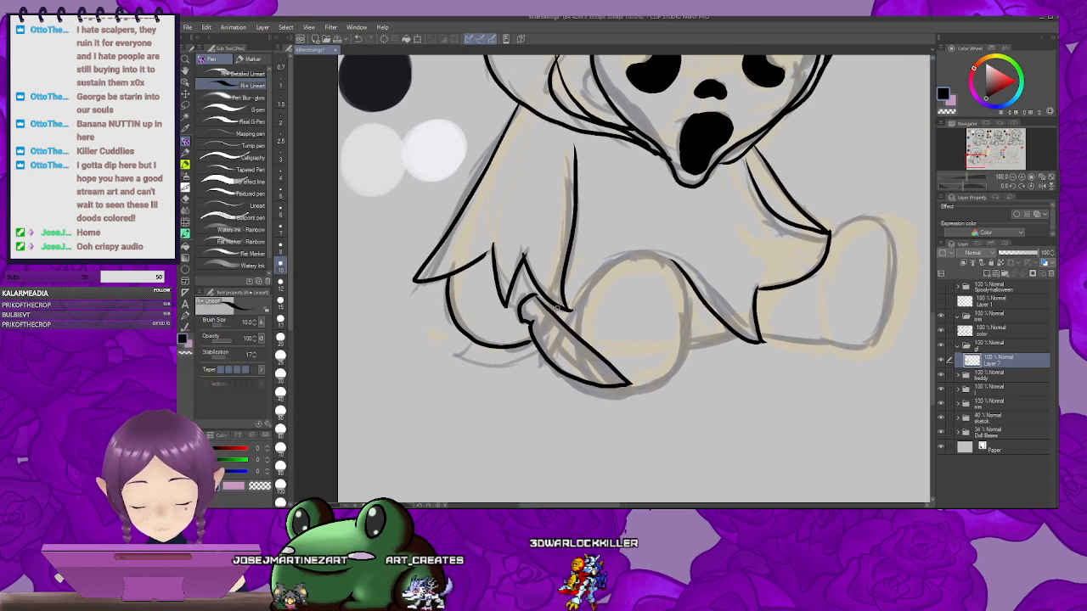
mouse_move(484, 339)
left_mouse_down()
mouse_move(526, 308)
mouse_move(581, 336)
mouse_move(545, 320)
left_mouse_up()
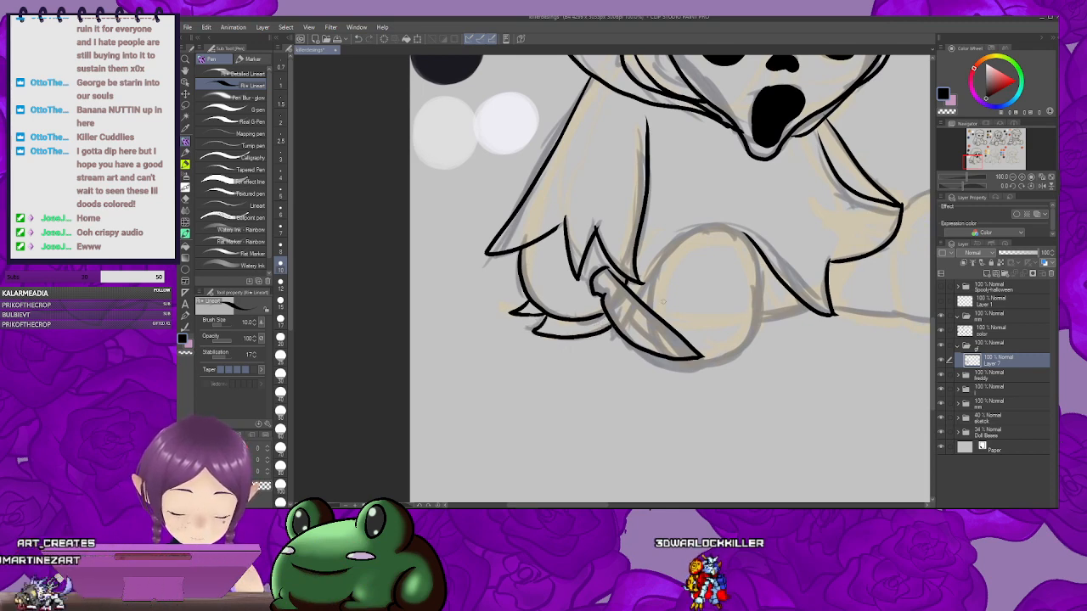
Step: Ink the round front foot behind the knife blade, closing its outline around the blade's tip and lower edge
mouse_move(712, 265)
left_mouse_down()
mouse_move(462, 270)
mouse_move(447, 287)
left_mouse_up()
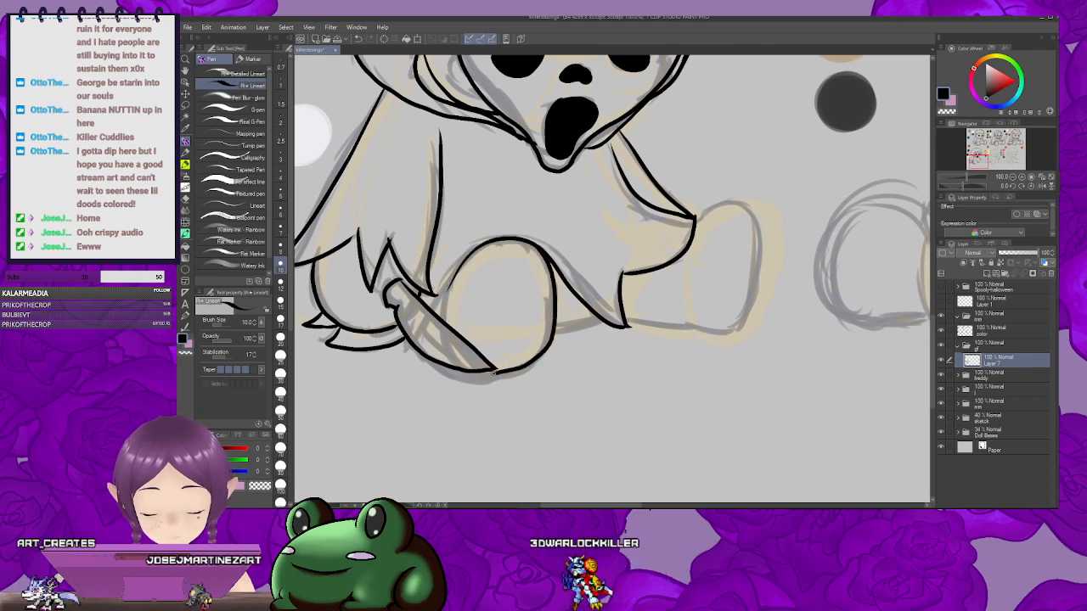
left_click_drag(516, 326, 506, 316)
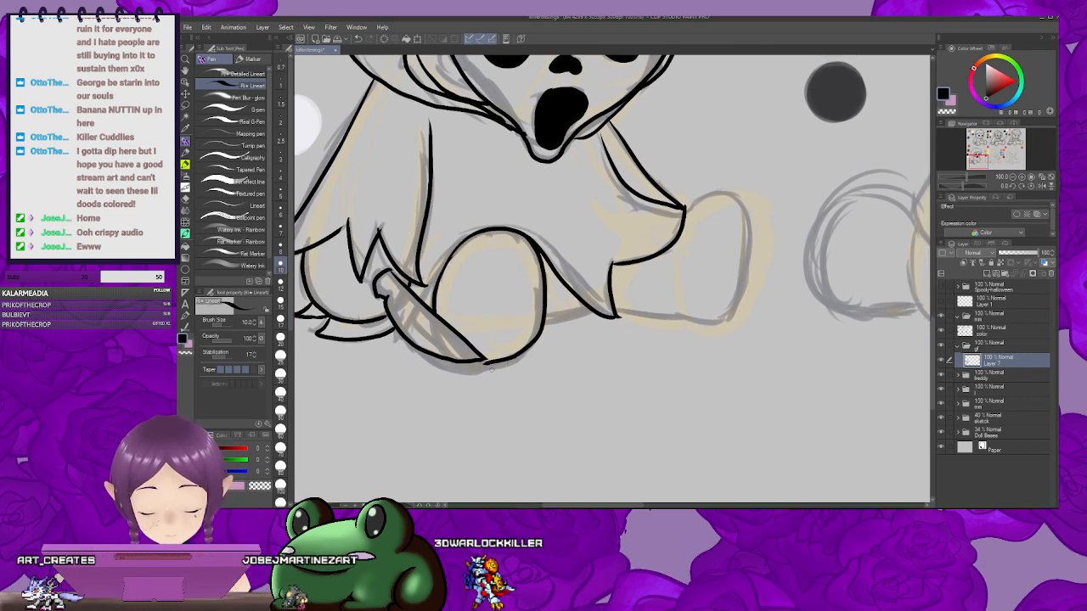
left_click_drag(472, 363, 501, 363)
left_click_drag(542, 317, 518, 322)
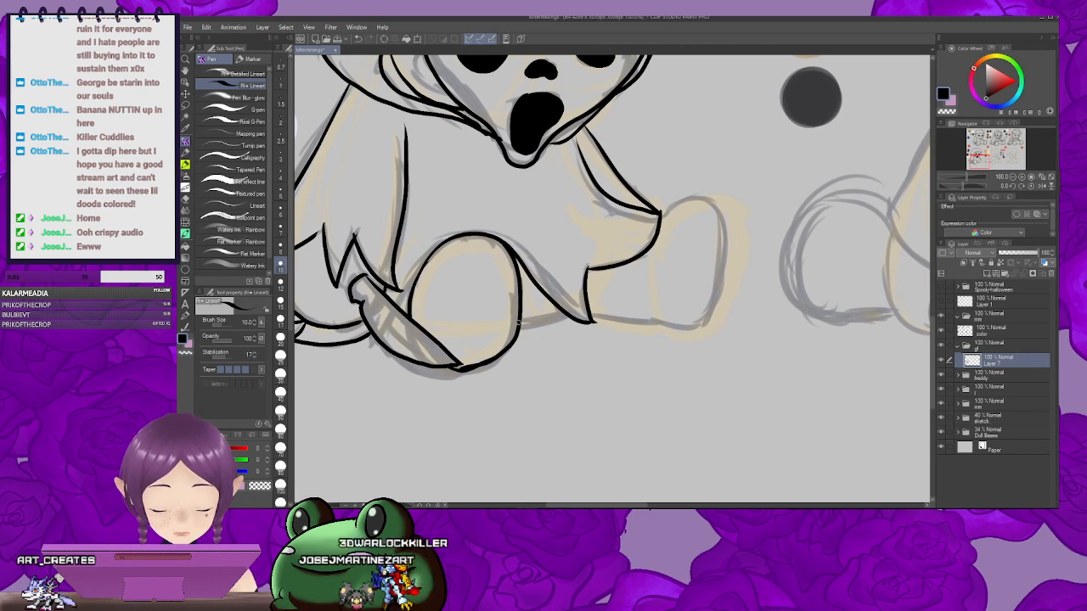
Step: Ink the lower leg lines on both sides of the robe's point and the outline of the other foot
left_click_drag(595, 315, 577, 335)
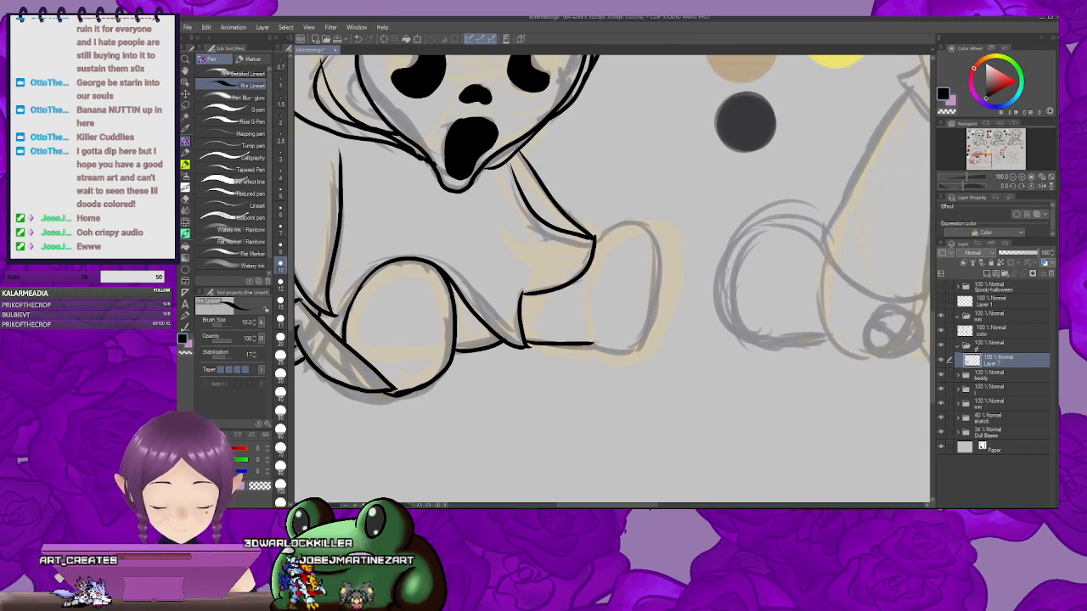
left_click_drag(617, 253, 583, 261)
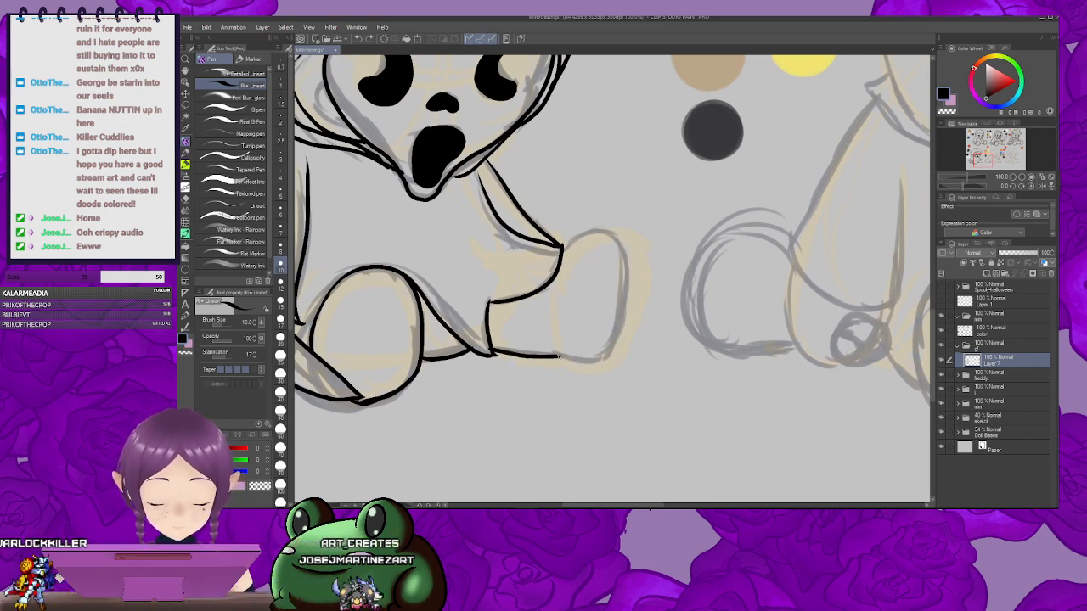
left_click_drag(587, 283, 567, 295)
left_click_drag(540, 258, 533, 366)
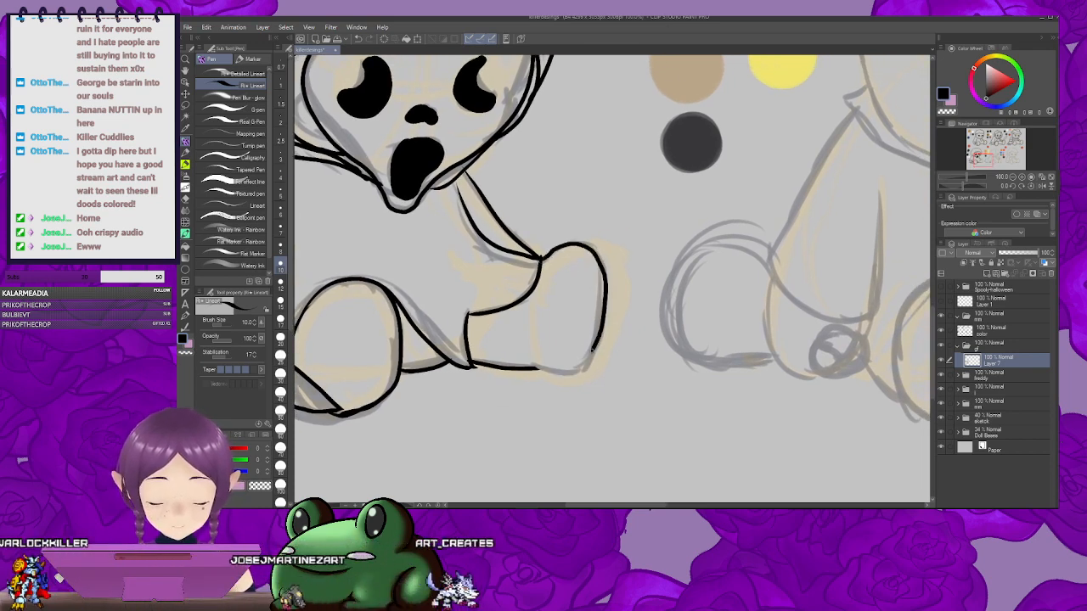
left_click_drag(600, 262, 711, 335)
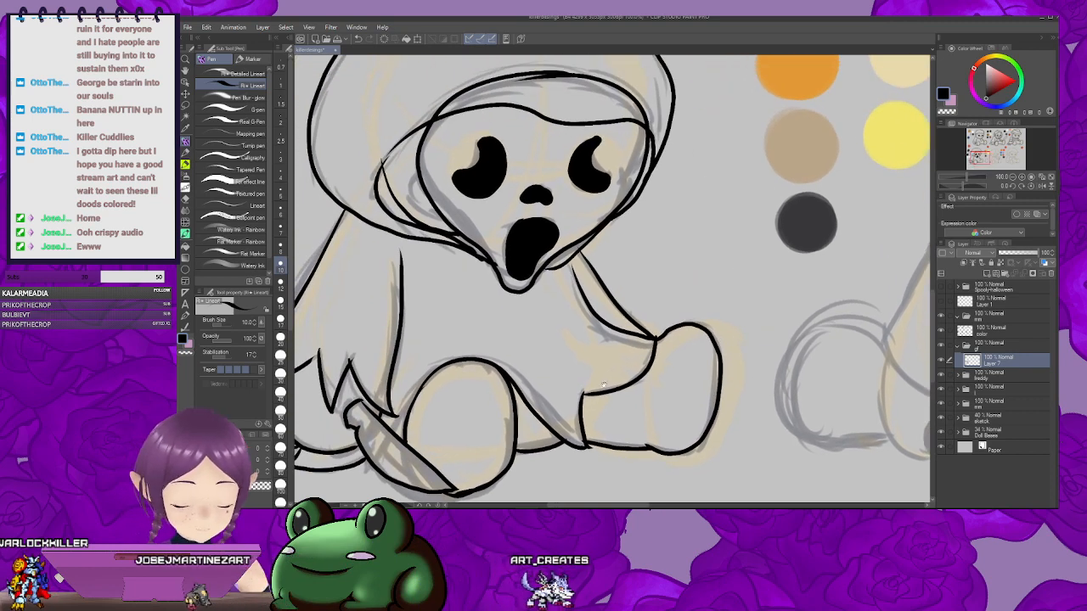
Step: Erase the mask's top outline where it overlaps the hood above the front edge, using a hard eraser at size 40
scroll(643, 227, "up", 3)
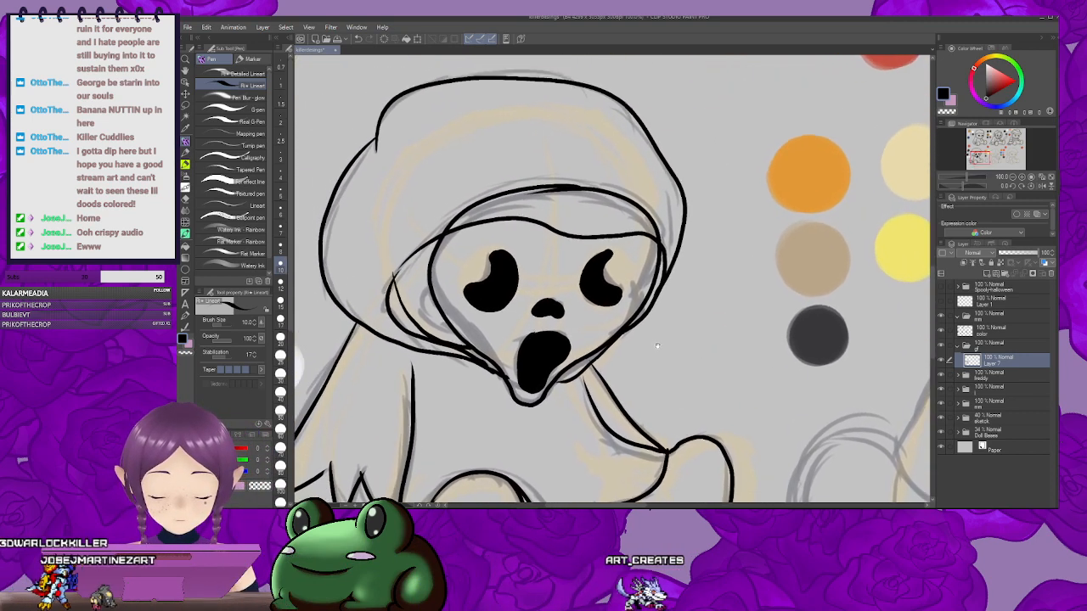
key("e")
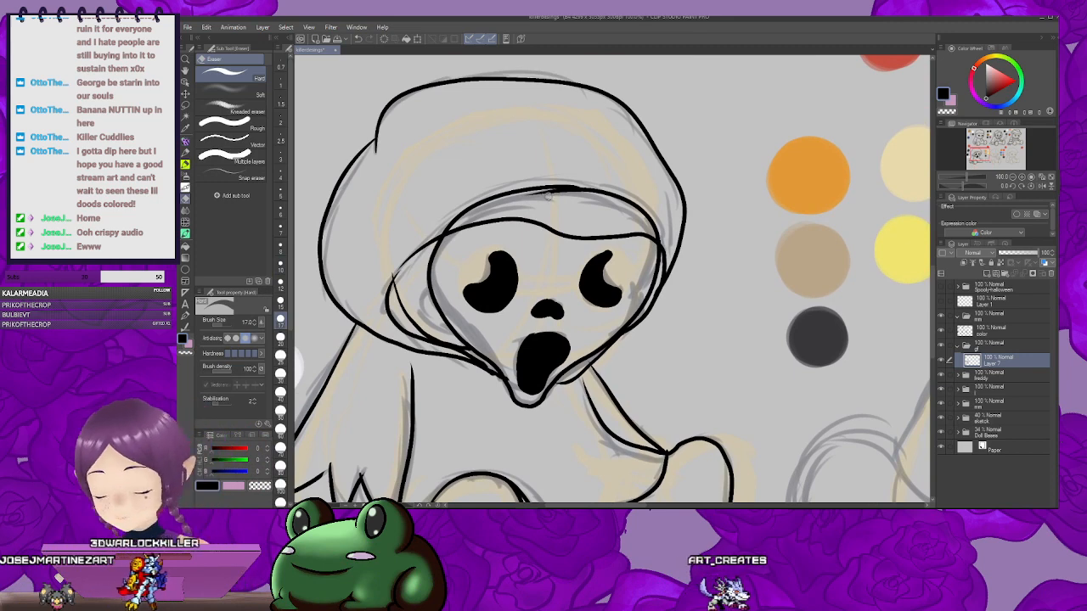
key("bracketright")
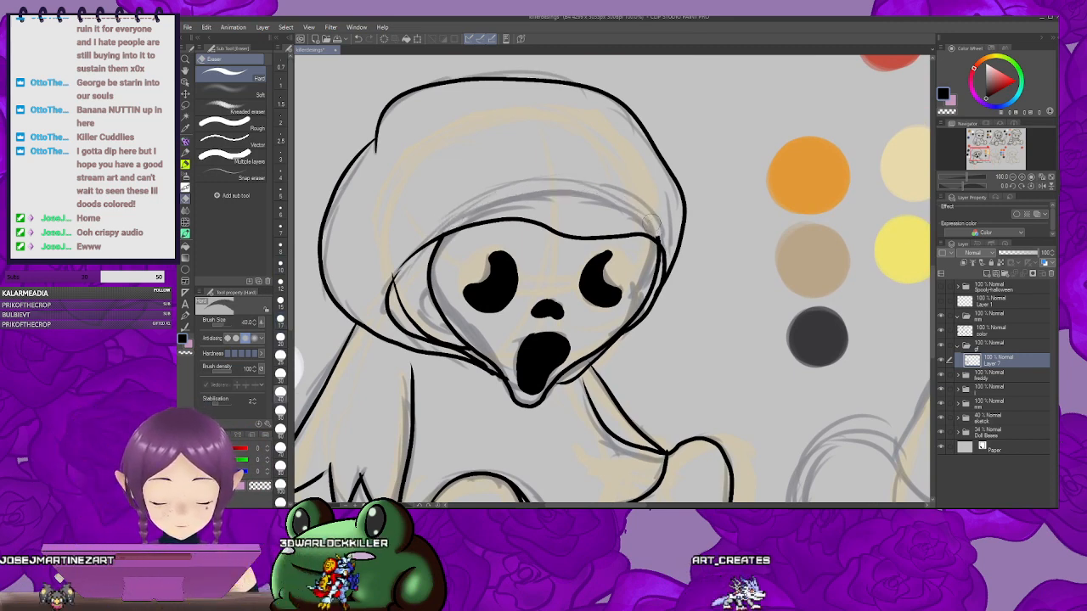
left_click_drag(391, 260, 459, 244)
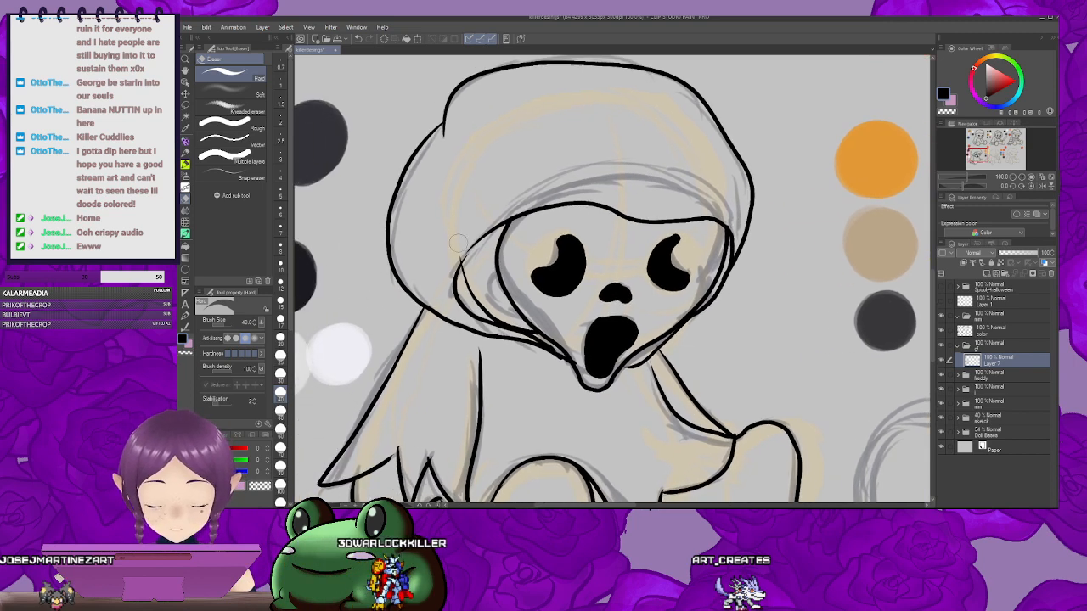
Step: Trim the stray fold lines at the hood opening's rear side with the hard eraser reduced to size 17
left_click_drag(529, 252, 544, 242)
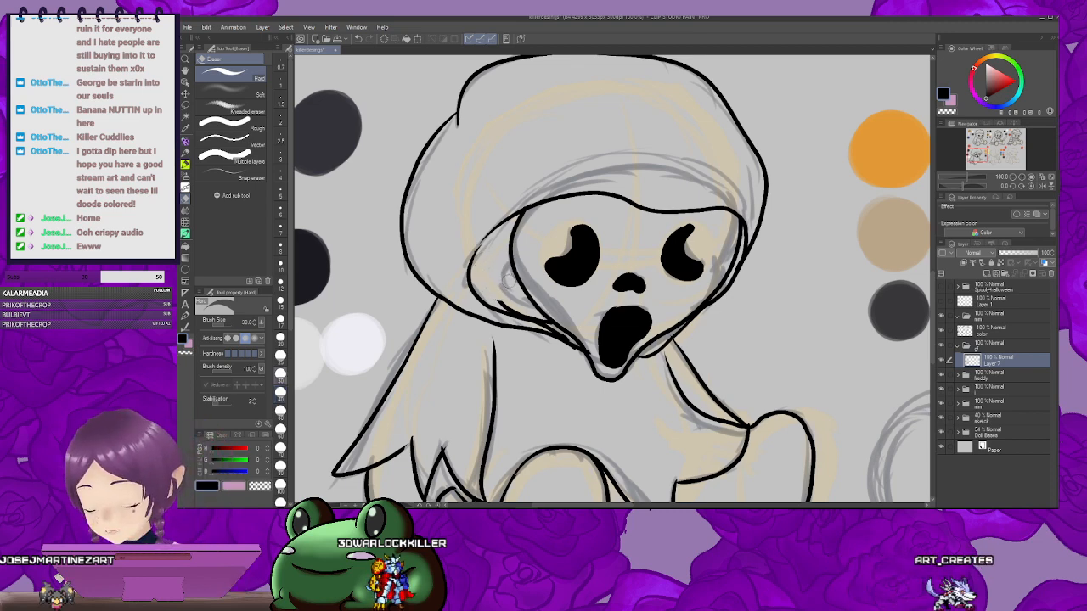
key("bracketleft")
key("bracketleft")
key("bracketleft")
left_click_drag(499, 300, 523, 310)
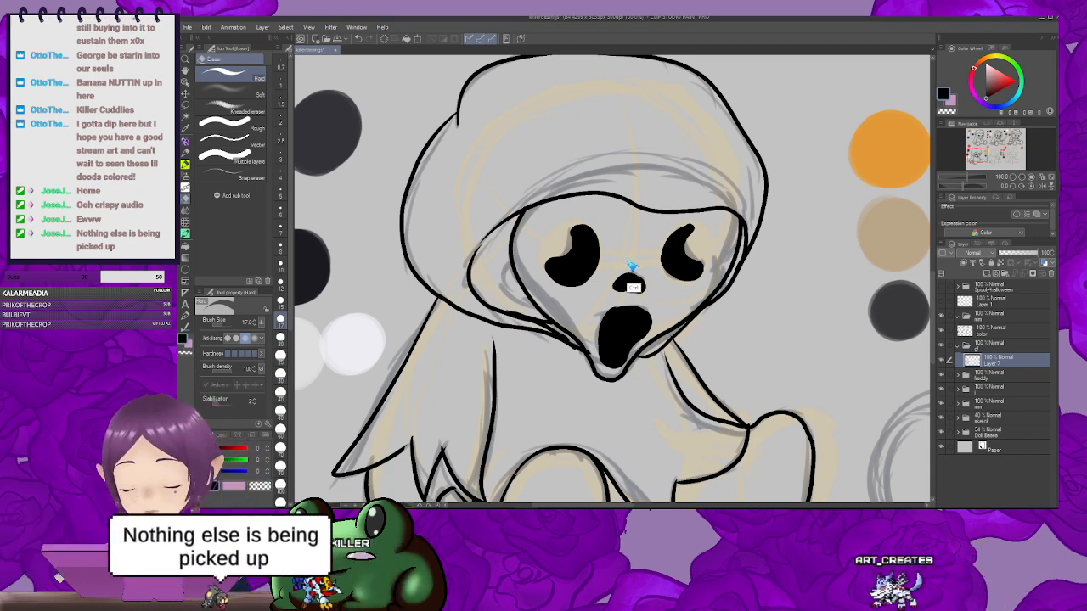
Step: Review the inked dolls across the whole sheet and the remaining sketches in the lower row
scroll(629, 265, "down", 3)
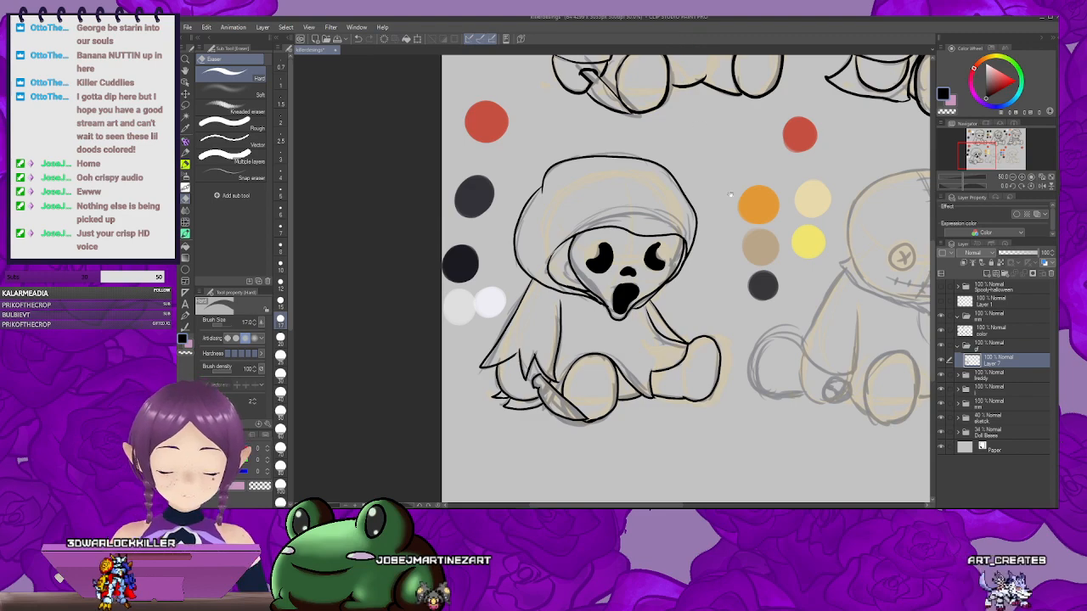
left_click_drag(730, 195, 551, 415)
left_click_drag(632, 228, 612, 243)
key("ctrl+minus")
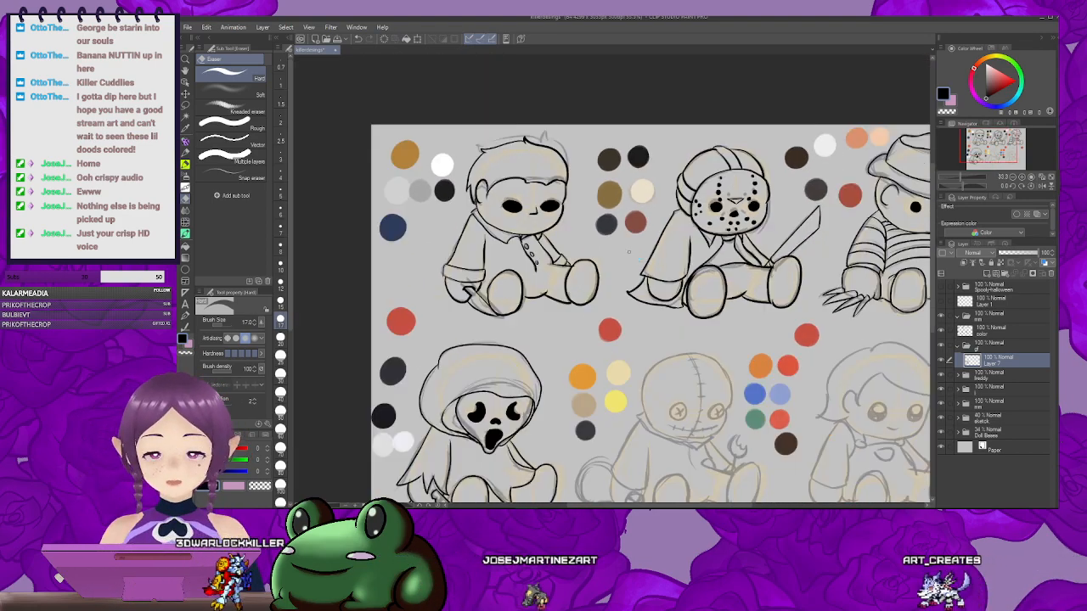
left_click_drag(777, 284, 719, 154)
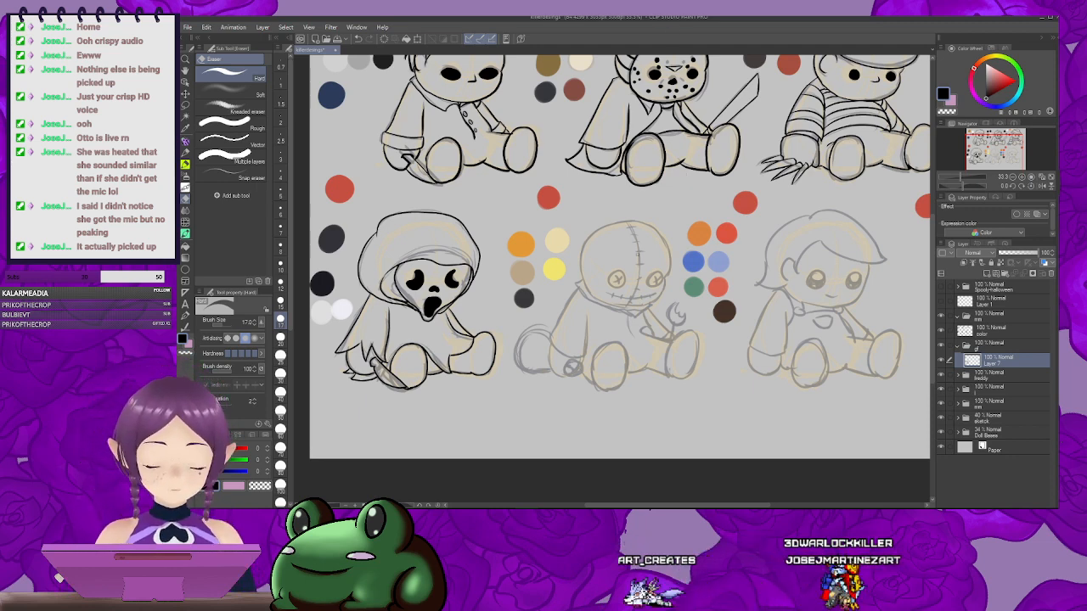
left_click_drag(678, 279, 584, 202)
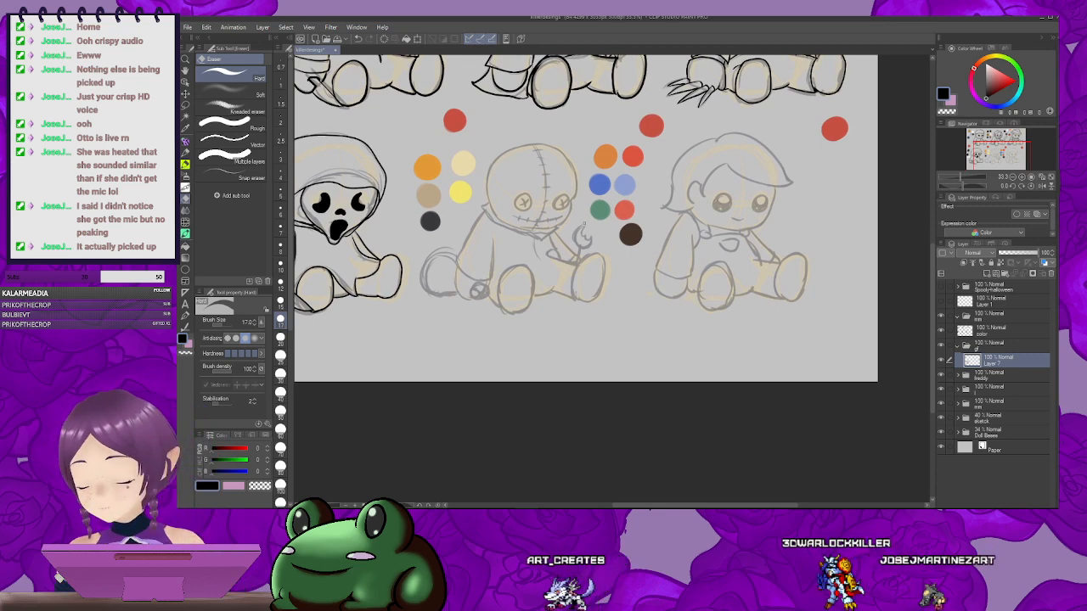
Step: Add a new raster layer outside and above the finished Ghostface doll's folder, and collapse that folder
key("p")
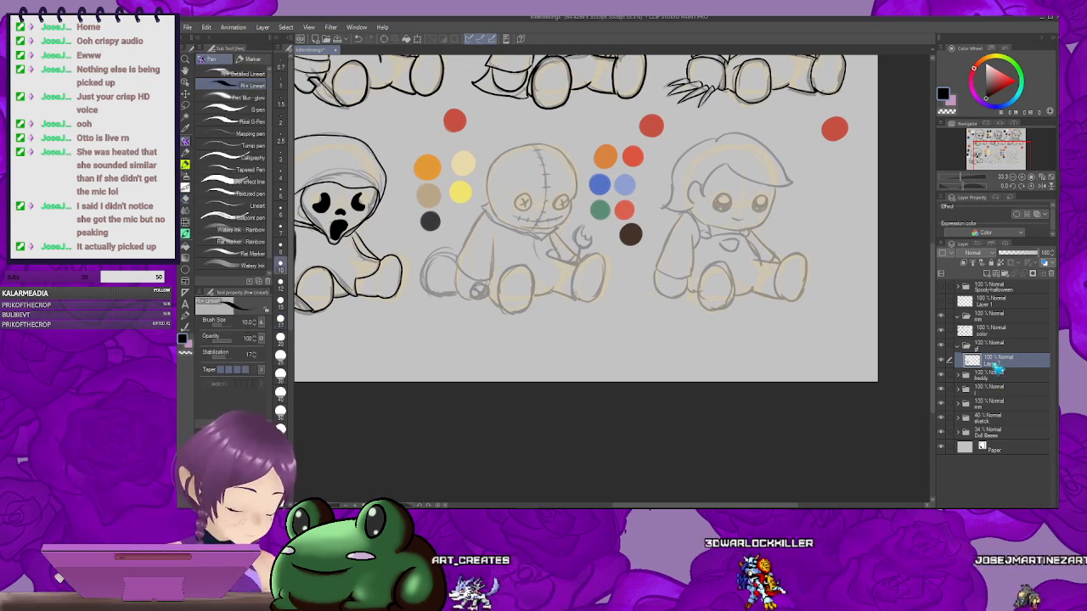
left_click(987, 273)
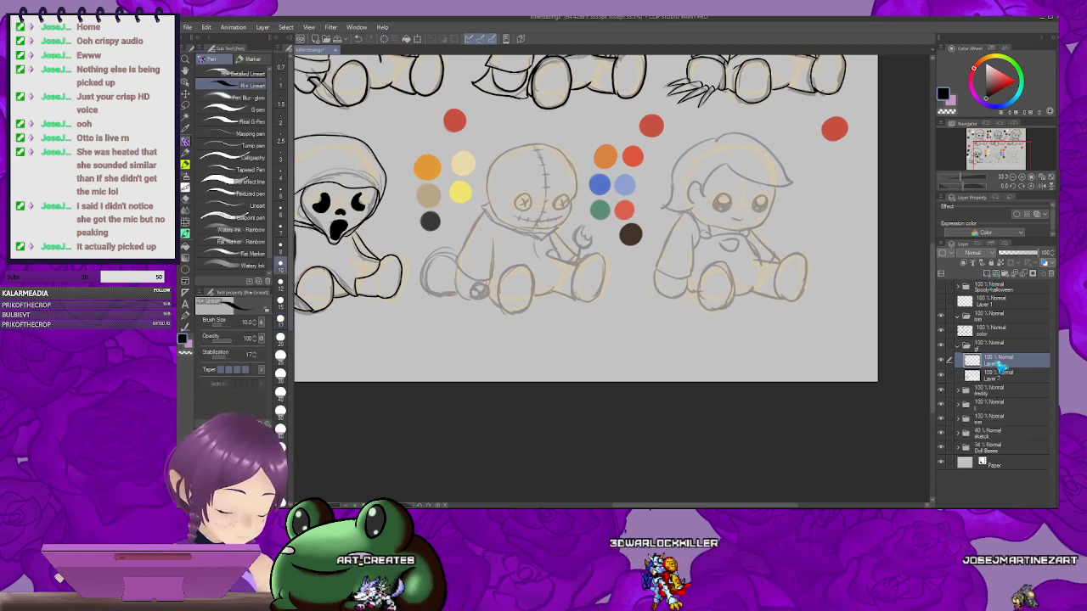
left_click_drag(990, 360, 992, 341)
left_click(958, 361)
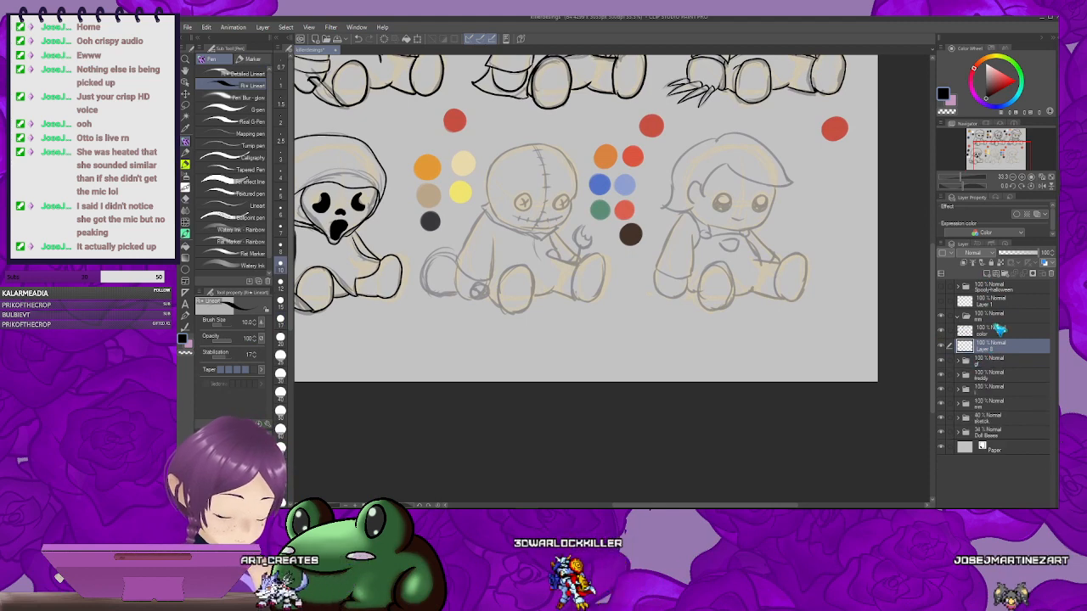
Step: Create a new layer folder for the button-eyed sack doll, rename it, and move the new layer into it
left_click(1005, 274)
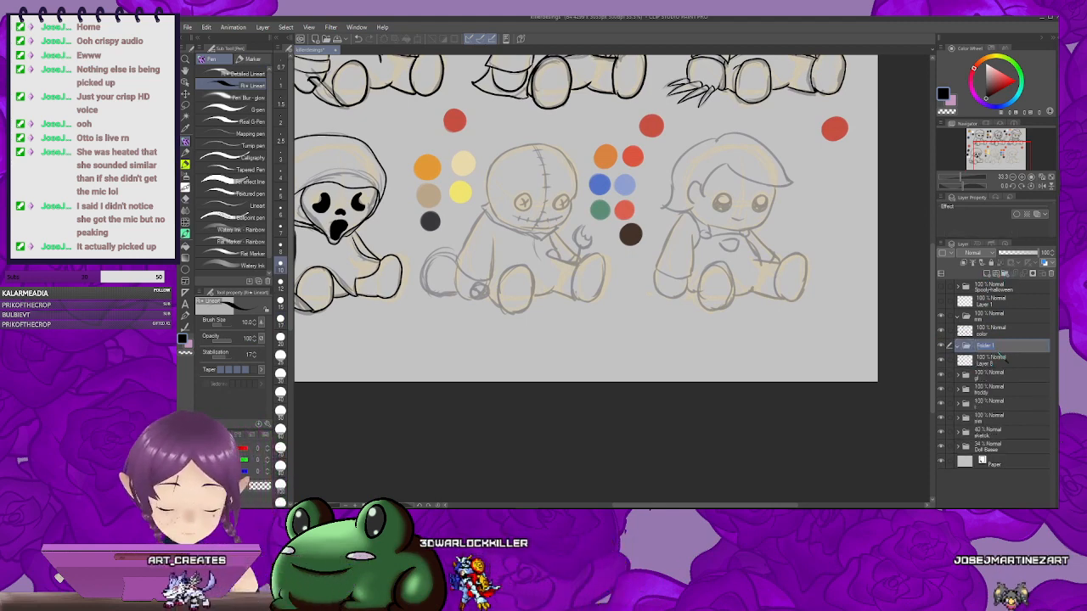
double_click(990, 347)
key("Return")
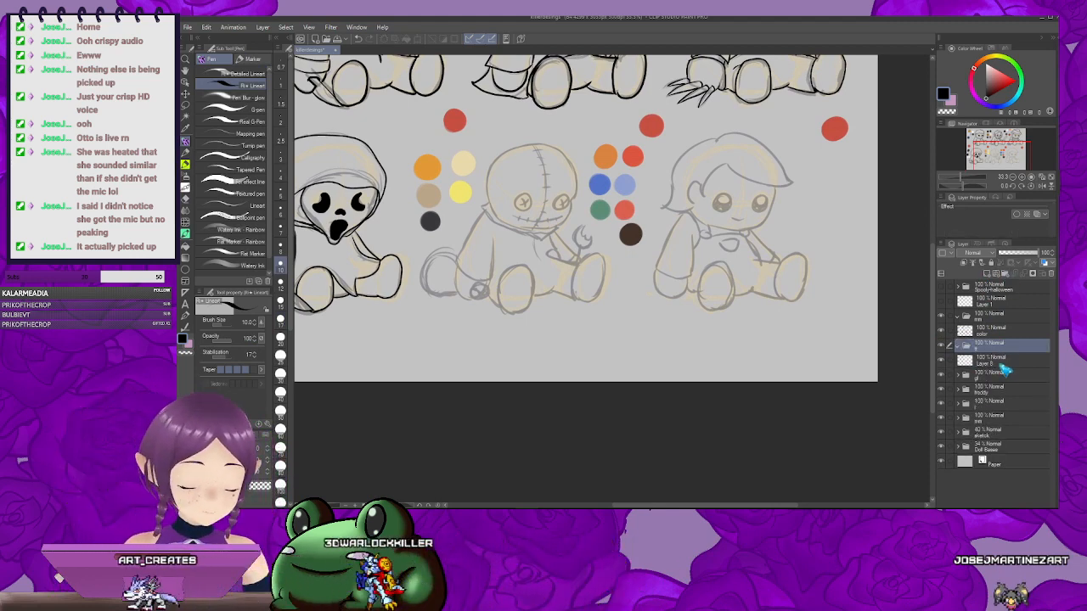
left_click_drag(1005, 363, 1005, 349)
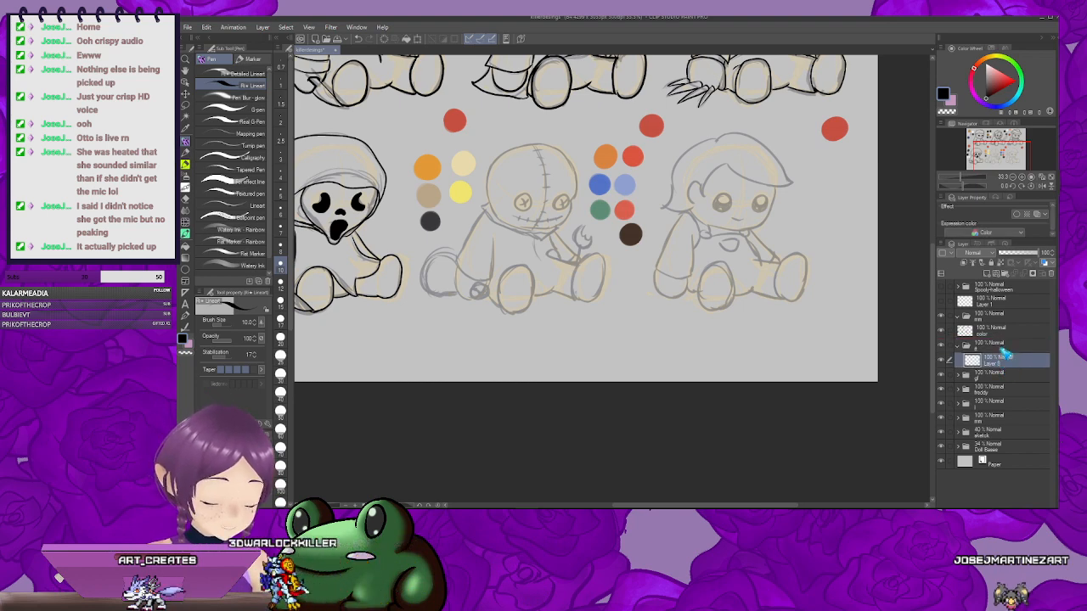
left_click(1004, 349)
Step: Ink the top and rear curve of the sack doll's head on the new layer with the lineart pen at size 12
left_click_drag(588, 219, 651, 257)
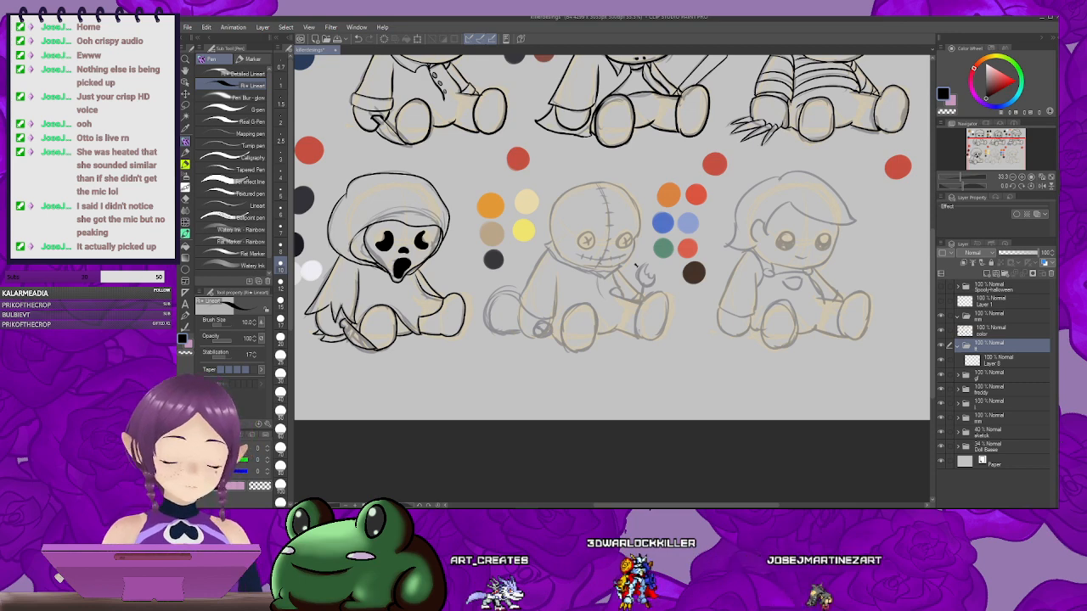
scroll(586, 240, "up", 5)
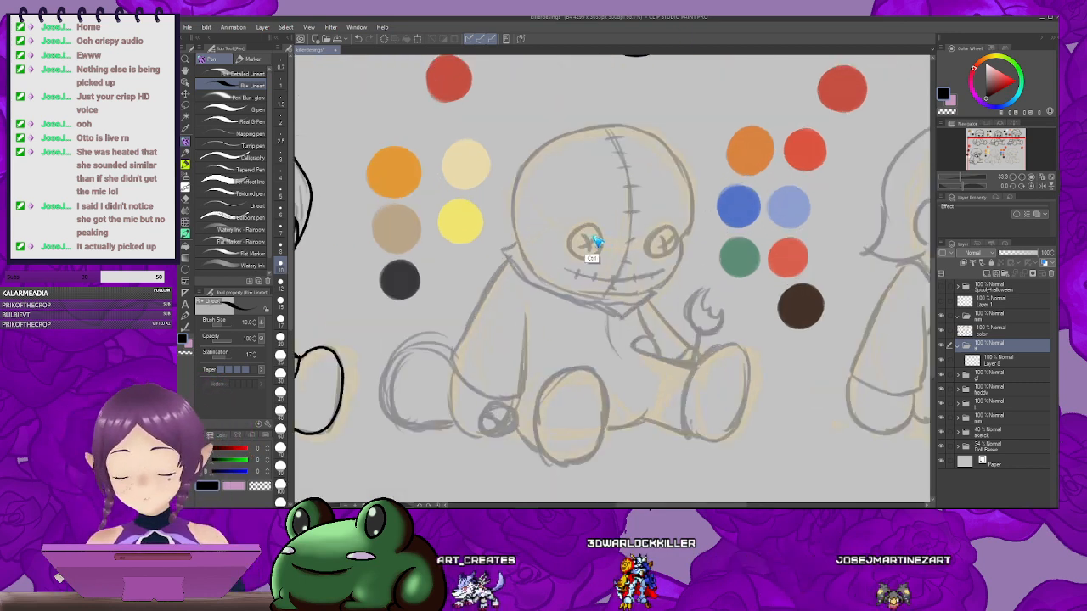
key("p")
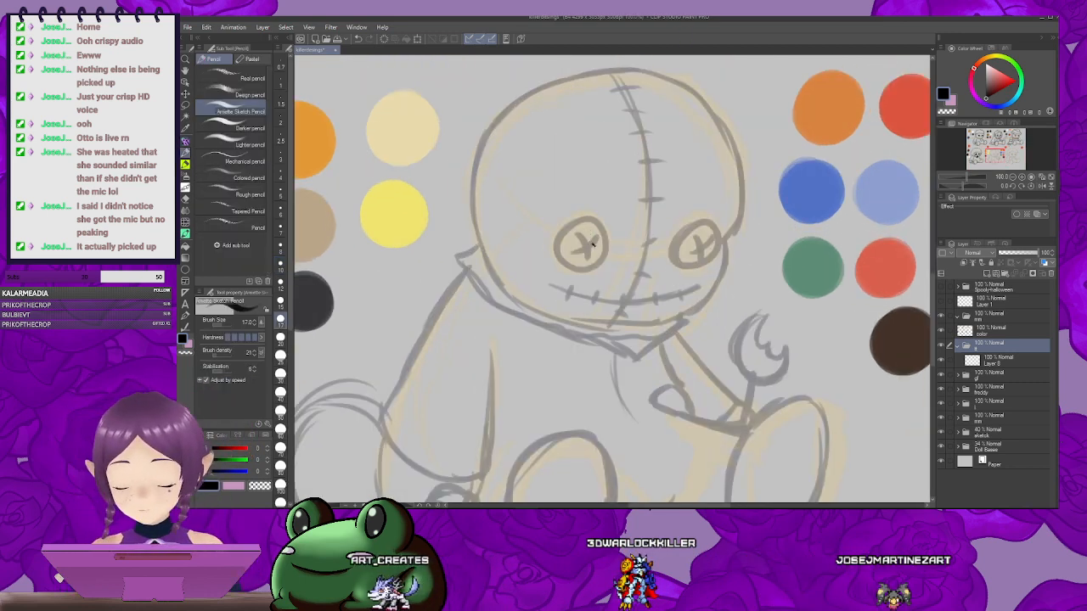
left_click(1000, 364)
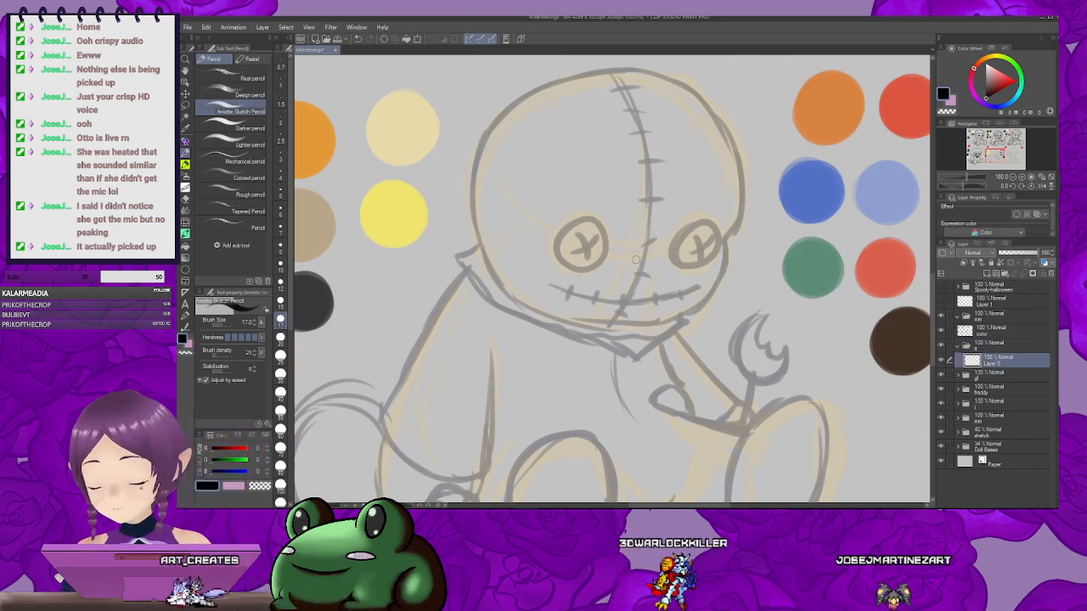
key("p")
left_click_drag(636, 260, 600, 289)
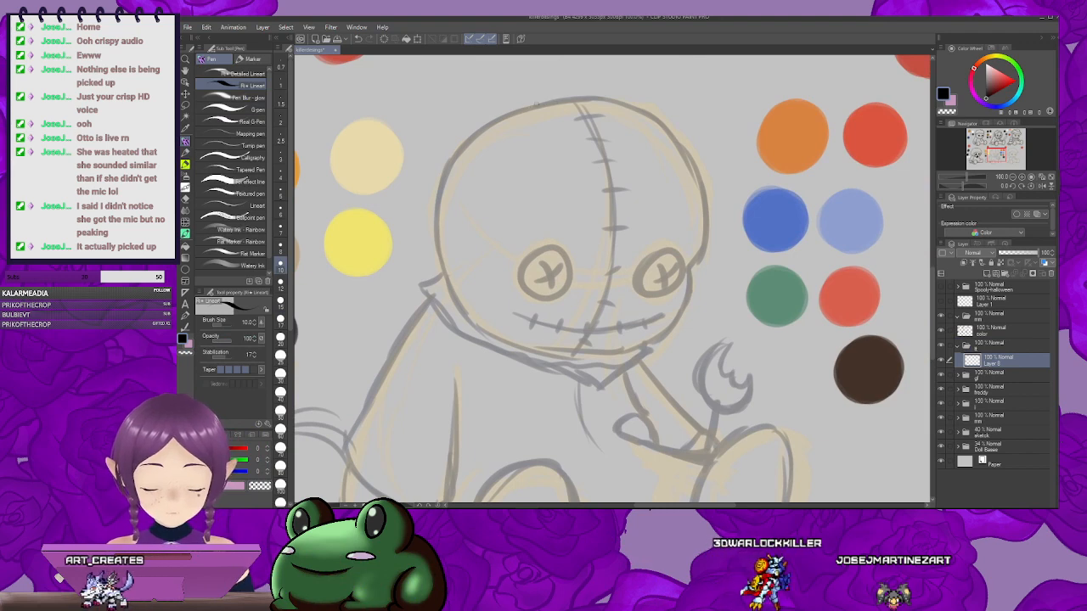
mouse_move(536, 104)
left_mouse_down()
mouse_move(444, 146)
mouse_move(429, 284)
left_mouse_up()
key("]")
left_click_drag(535, 221, 524, 229)
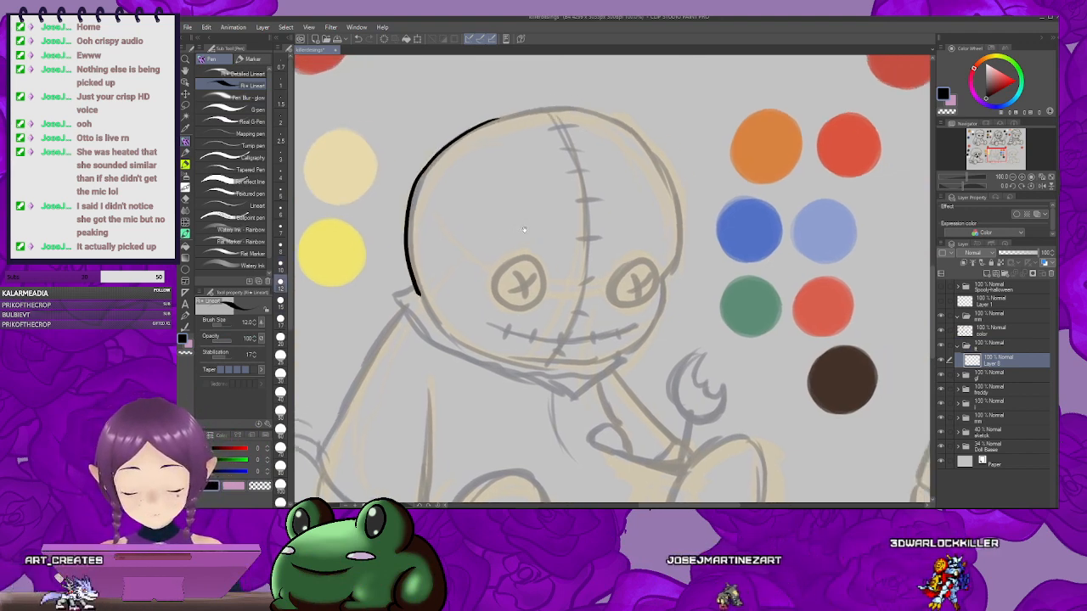
key("ctrl+z")
left_click_drag(805, 191, 768, 195)
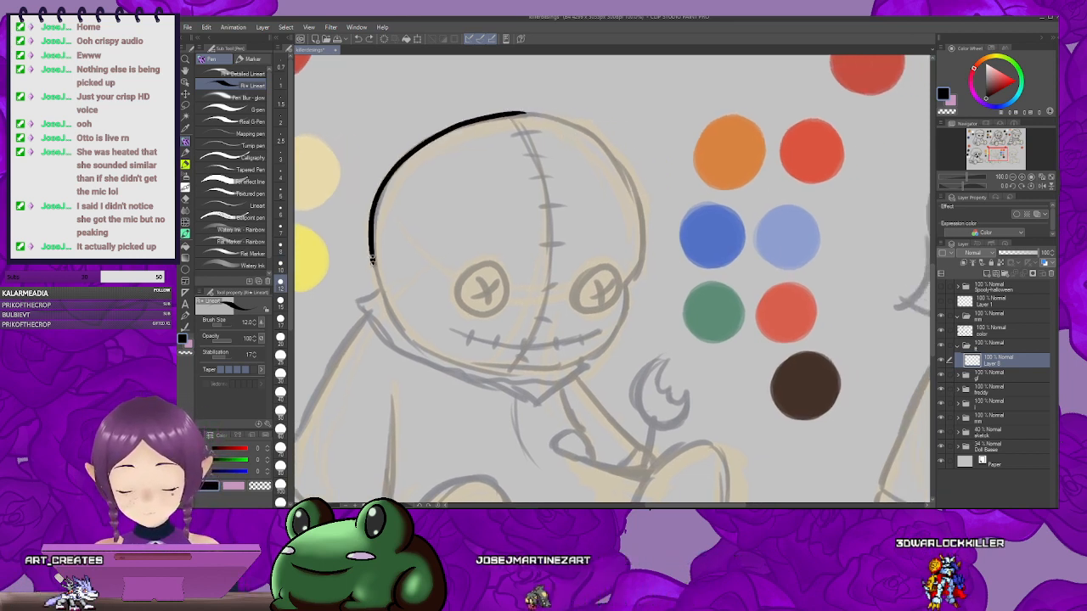
left_click_drag(521, 212, 500, 223)
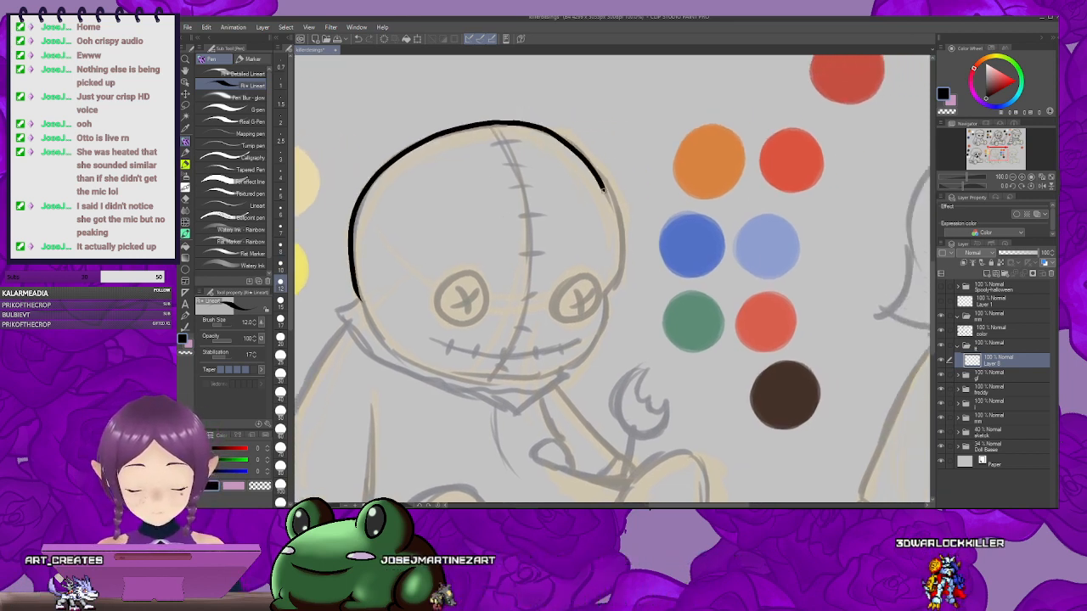
Step: Complete the sack doll's head outline with the front side, the cheek bulge and the chin curve
mouse_move(602, 189)
left_mouse_down()
mouse_move(616, 236)
mouse_move(615, 290)
left_mouse_up()
key("ctrl+z")
mouse_move(500, 124)
left_mouse_down()
mouse_move(543, 130)
mouse_move(611, 183)
mouse_move(626, 246)
mouse_move(605, 297)
mouse_move(624, 265)
mouse_move(619, 284)
mouse_move(574, 321)
left_mouse_up()
left_click_drag(437, 276, 541, 242)
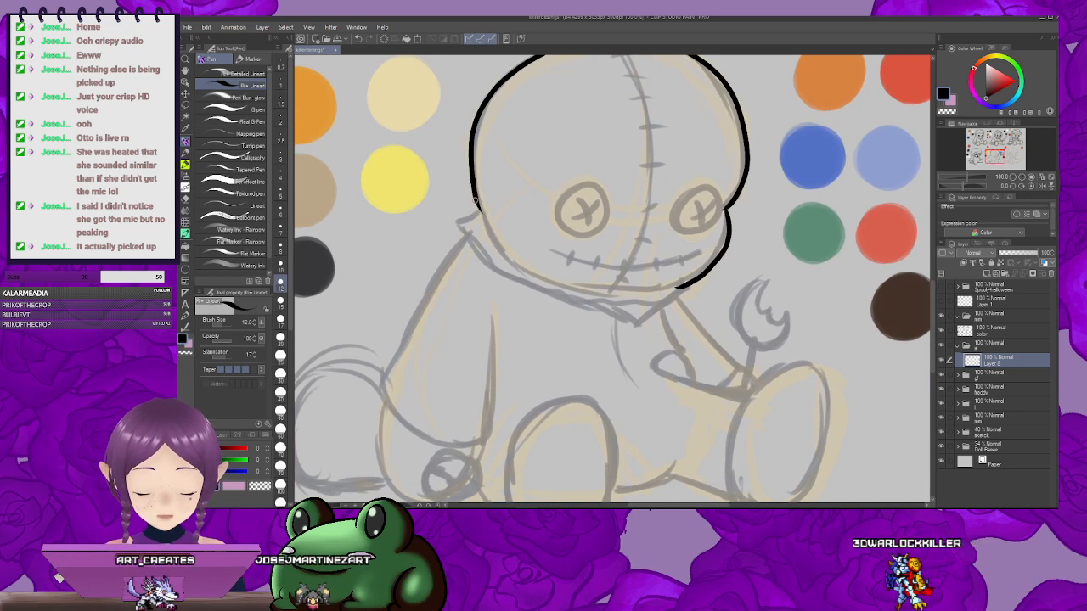
left_click_drag(475, 201, 461, 203)
left_click_drag(461, 210, 679, 292)
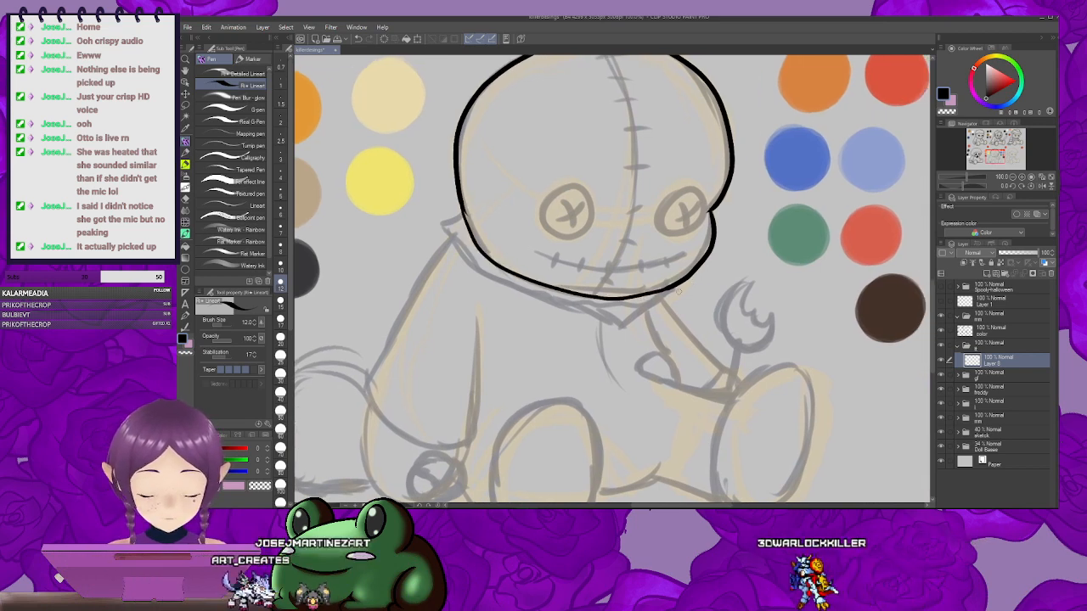
Step: Ink the pointed collar beneath the sack doll's head, from the rear corner to the front corner
mouse_move(514, 257)
left_mouse_down()
mouse_move(524, 247)
mouse_move(520, 255)
left_mouse_up()
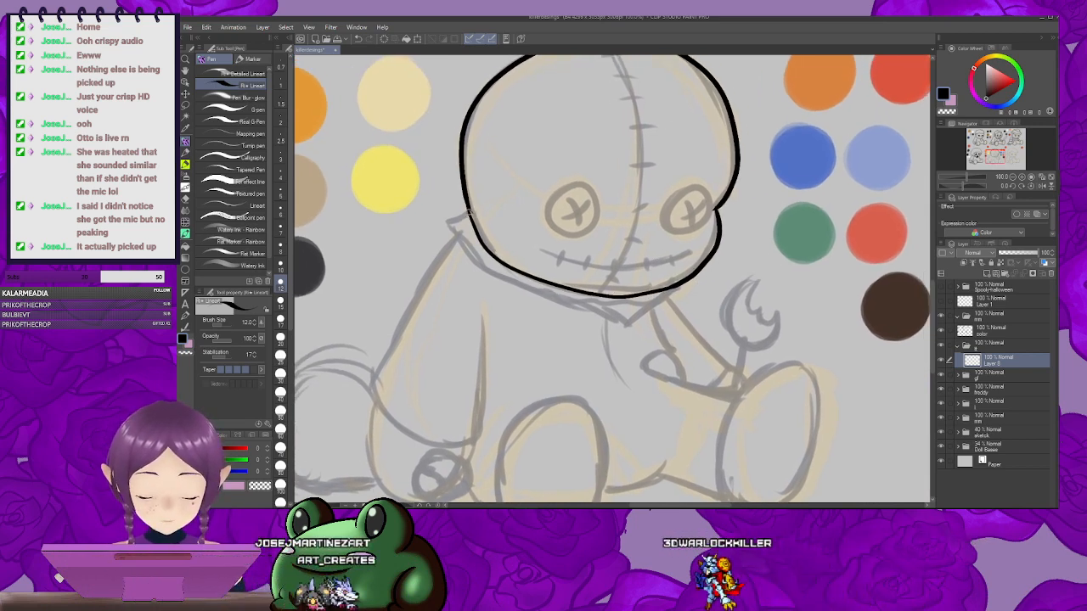
left_click_drag(468, 213, 442, 225)
left_click_drag(646, 338, 624, 350)
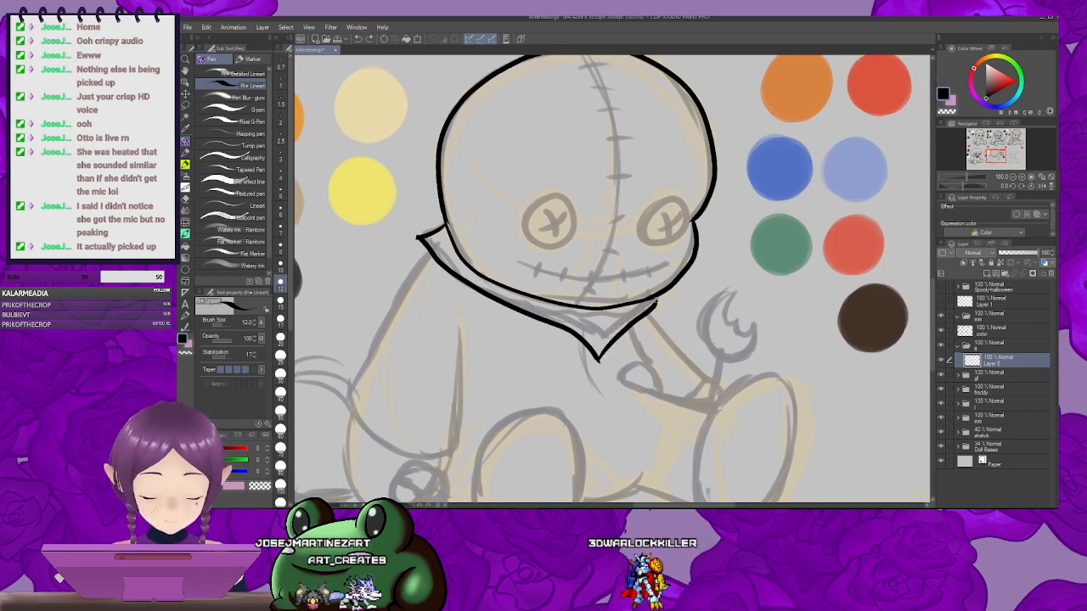
Step: Ink the two round button eyes of the sack doll with an X stitch inside each
left_click_drag(684, 279, 667, 301)
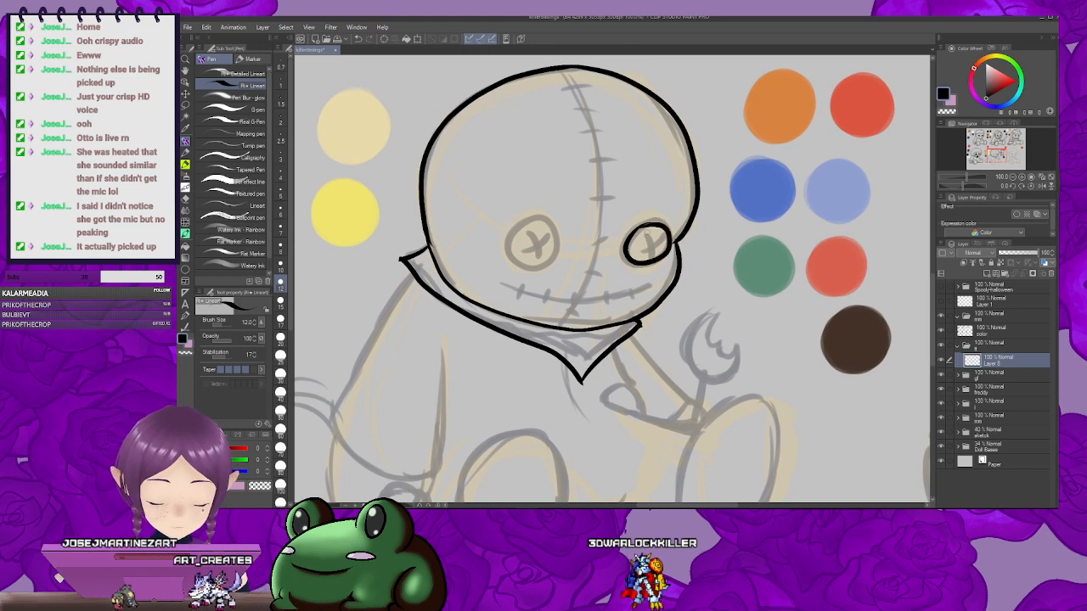
left_click_drag(647, 234, 700, 227)
mouse_move(589, 212)
left_mouse_down()
mouse_move(598, 214)
mouse_move(567, 236)
left_mouse_up()
key("ctrl+z")
left_click_drag(688, 242, 667, 244)
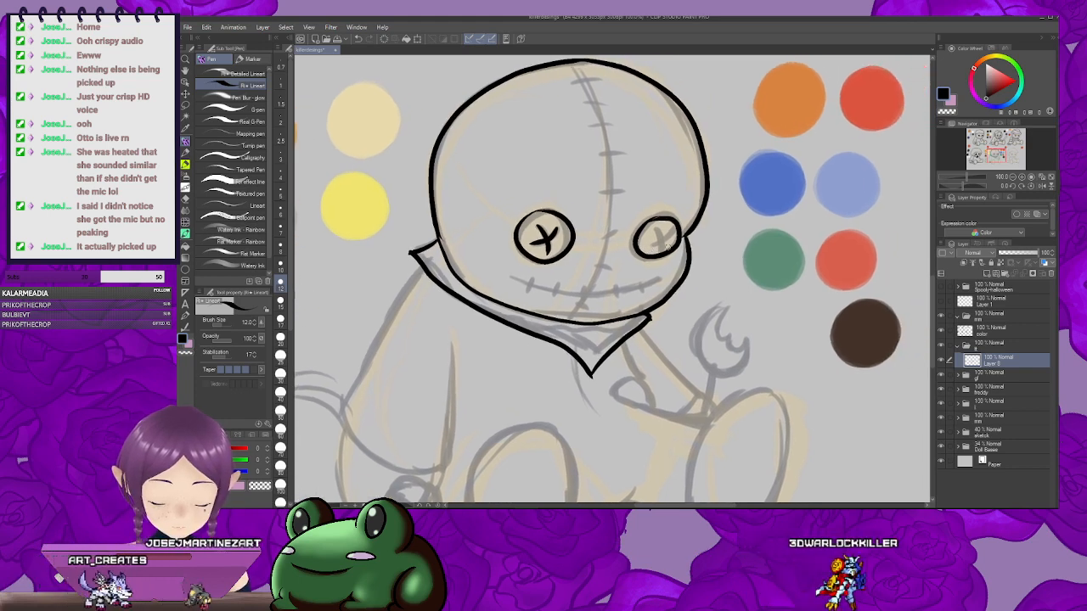
mouse_move(535, 225)
left_mouse_down()
mouse_move(555, 249)
mouse_move(528, 247)
left_mouse_up()
left_click_drag(620, 228, 641, 248)
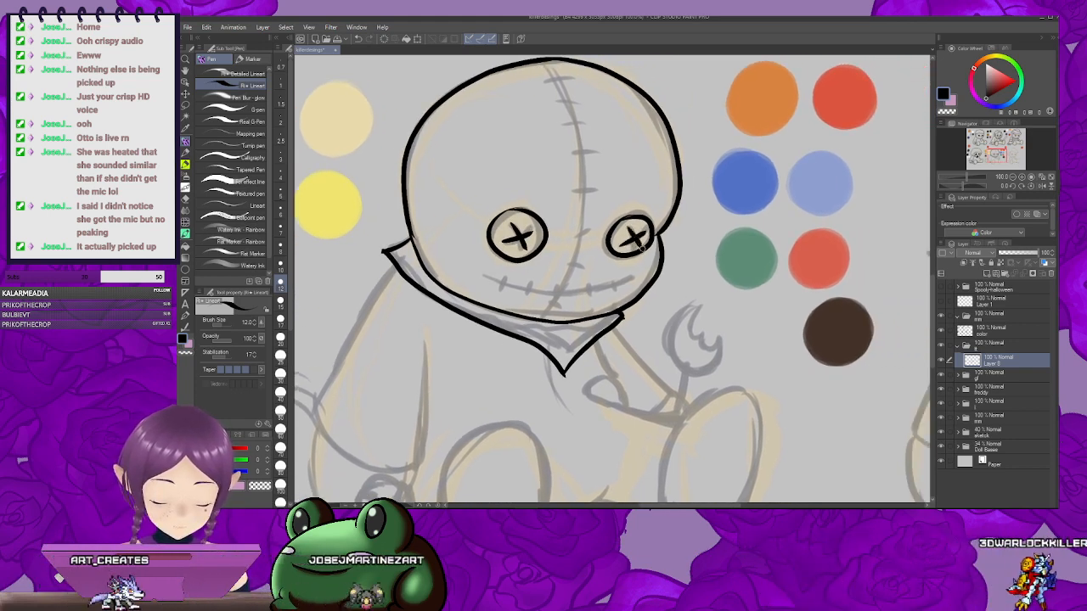
Step: Ink the central head seam and the curved mouth line with its short cross stitches
mouse_move(602, 164)
left_mouse_down()
mouse_move(658, 123)
mouse_move(643, 182)
left_mouse_up()
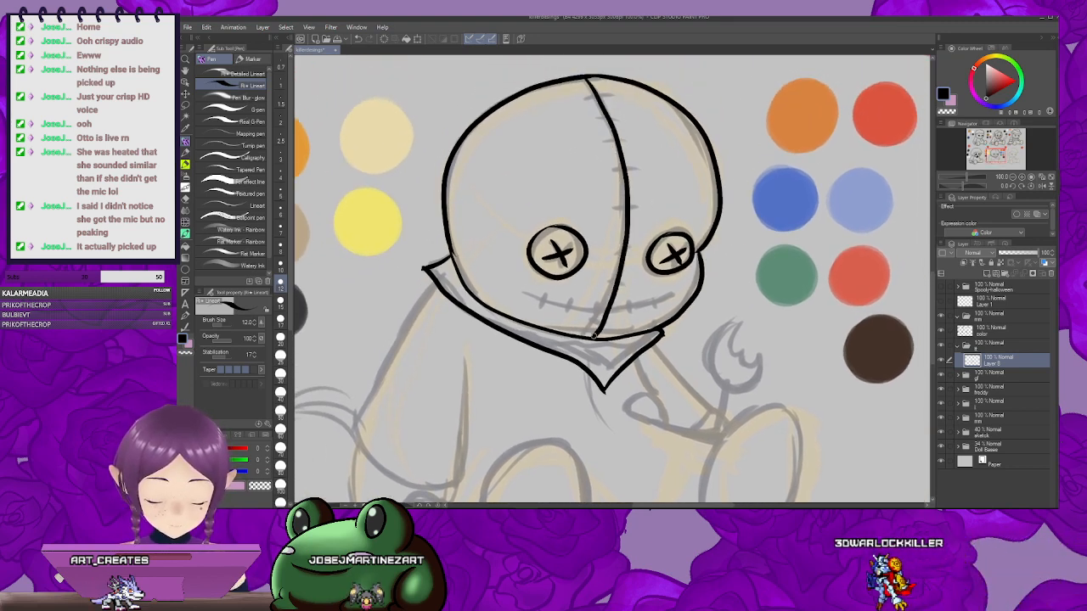
left_click_drag(663, 314, 692, 275)
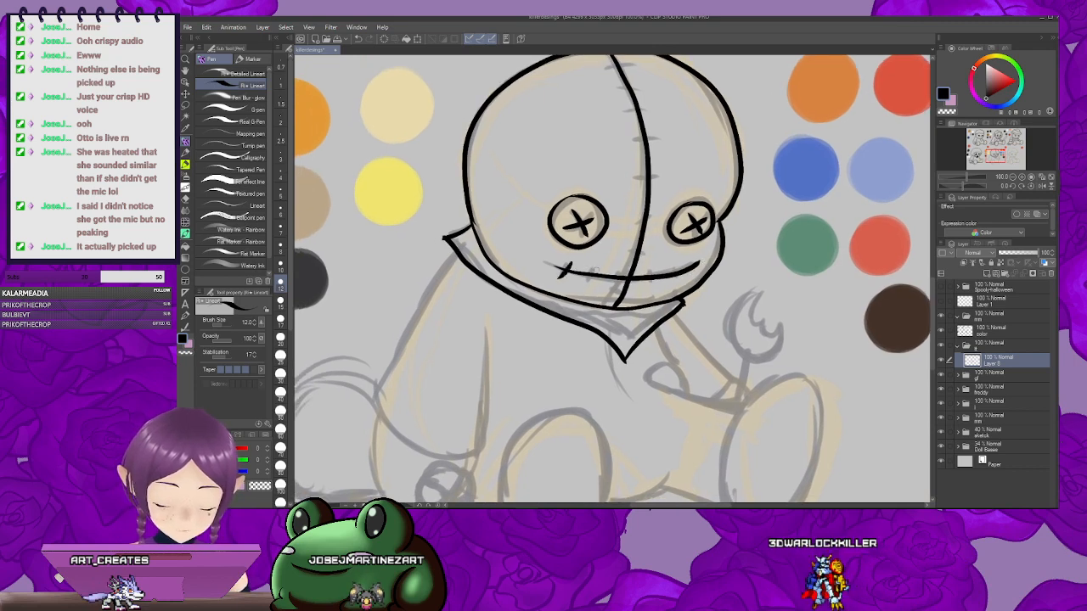
left_click_drag(648, 280, 635, 282)
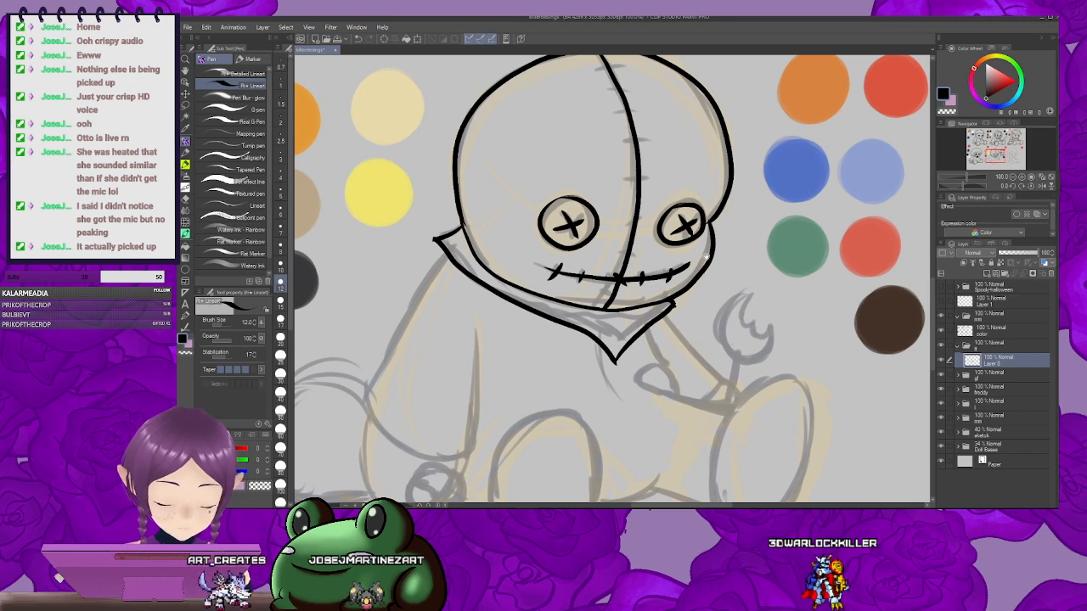
Step: Add short cross stitches along the head seam from the crown down to the mouth
left_click_drag(707, 256, 693, 299)
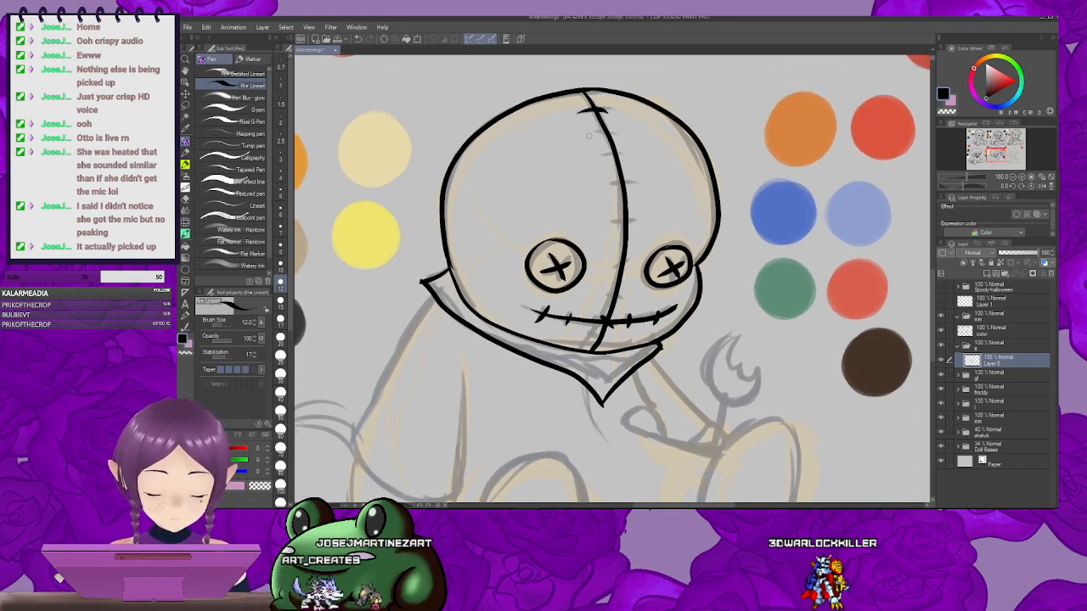
left_click_drag(590, 135, 617, 135)
left_click_drag(637, 170, 613, 166)
mouse_move(615, 174)
left_mouse_down()
mouse_move(572, 133)
mouse_move(600, 135)
mouse_move(605, 179)
left_mouse_up()
left_click_drag(587, 218, 609, 170)
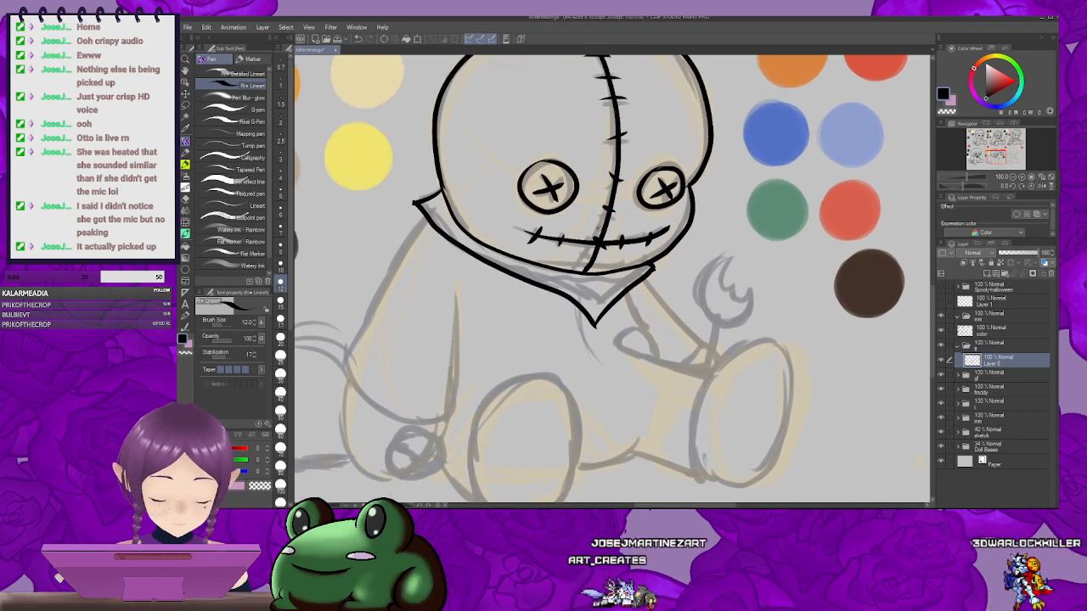
Step: Ink the hanging sleeve of the sack doll: outer edge, curved cuff and inner edge
mouse_move(598, 226)
left_mouse_down()
mouse_move(602, 183)
mouse_move(503, 285)
mouse_move(633, 226)
mouse_move(652, 201)
mouse_move(589, 363)
mouse_move(734, 204)
mouse_move(789, 189)
left_mouse_up()
mouse_move(528, 140)
left_mouse_down()
mouse_move(500, 172)
mouse_move(449, 302)
mouse_move(550, 338)
left_mouse_up()
key("ctrl+z")
left_click_drag(526, 140, 480, 214)
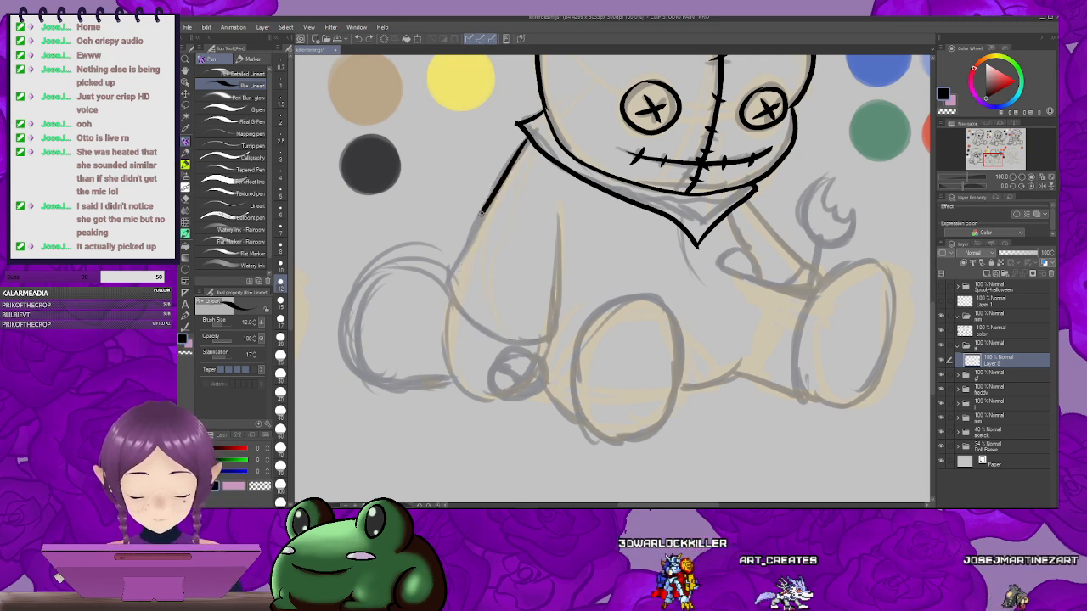
left_click_drag(557, 332, 510, 331)
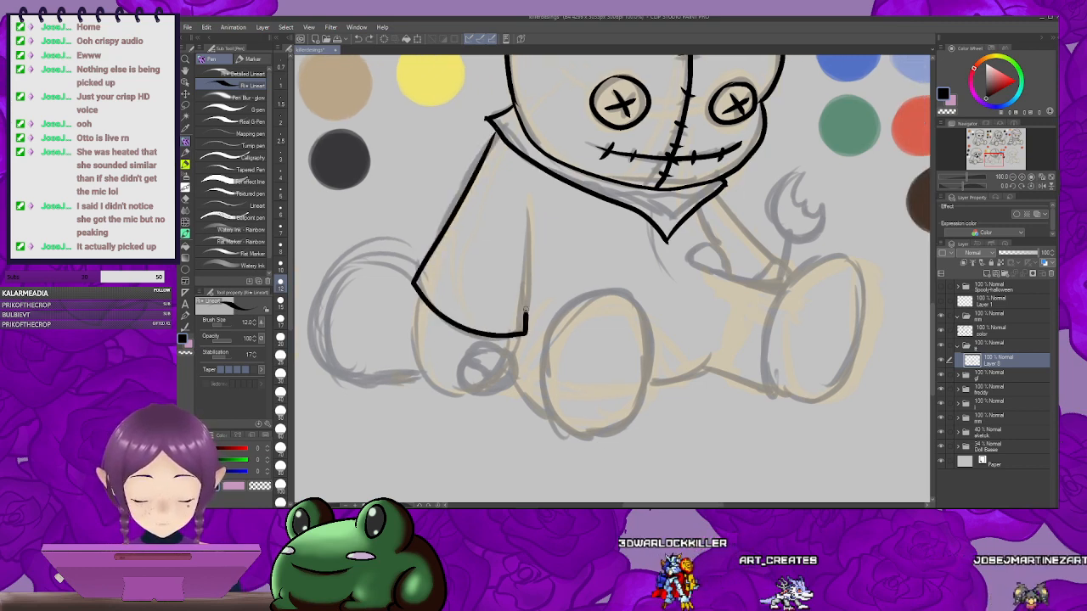
Step: Ink the other arm's sleeve edge and cuff, plus the bitten lollipop with its thick stick
left_click_drag(662, 273, 555, 294)
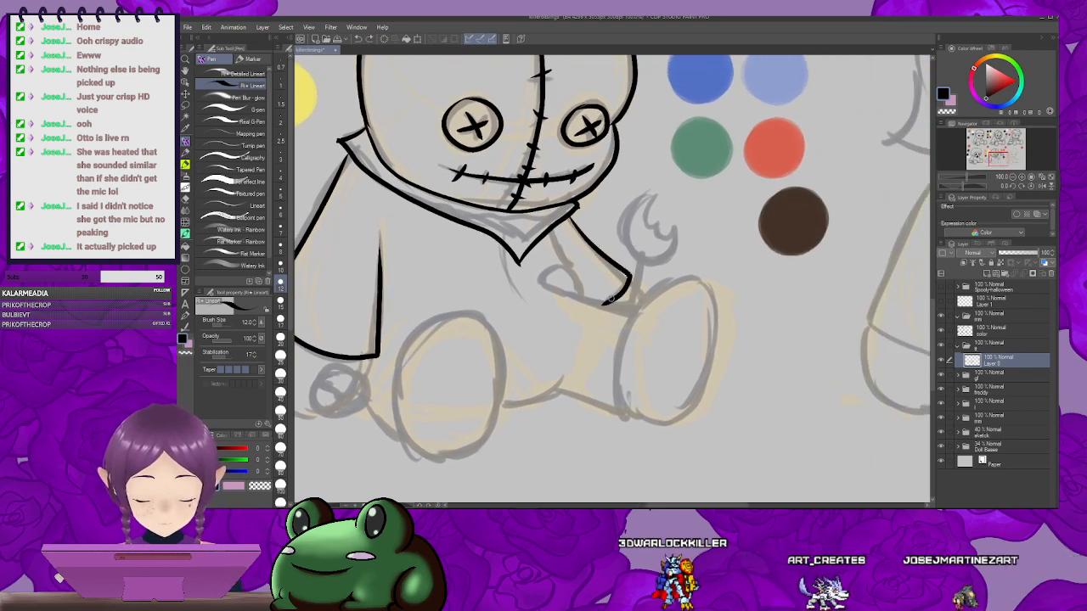
left_click_drag(627, 274, 585, 290)
left_click_drag(585, 293, 561, 321)
mouse_move(609, 215)
left_mouse_down()
mouse_move(586, 227)
mouse_move(580, 261)
mouse_move(605, 277)
mouse_move(630, 257)
mouse_move(604, 231)
mouse_move(632, 242)
left_mouse_up()
left_click_drag(618, 284, 639, 240)
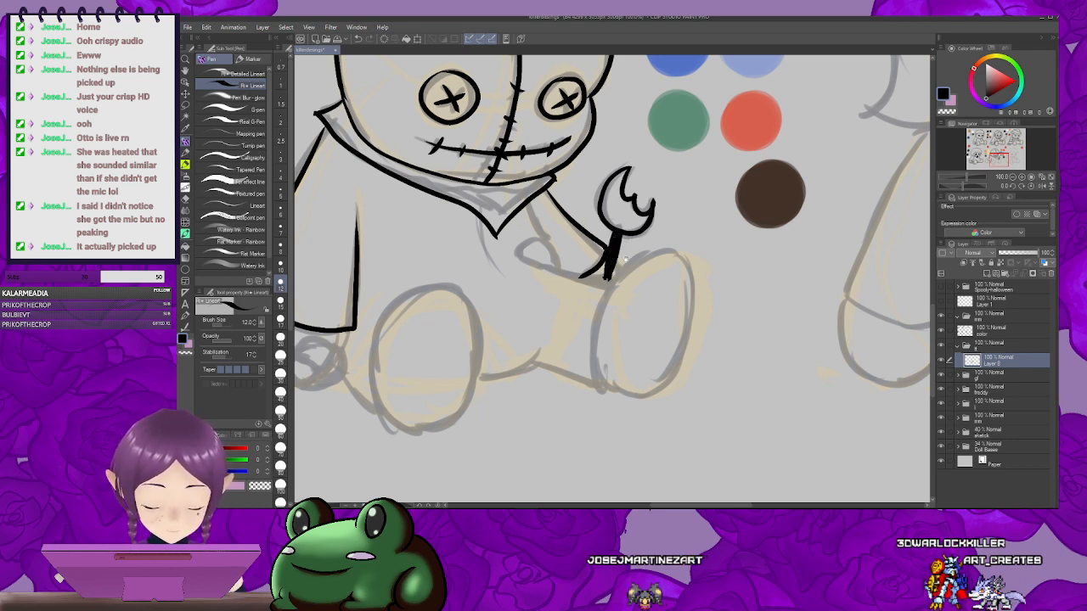
Step: Ink the torso details: the fold line under the collar, the rounded patch and the small square patch
mouse_move(625, 257)
left_mouse_down()
mouse_move(624, 232)
mouse_move(742, 235)
left_mouse_up()
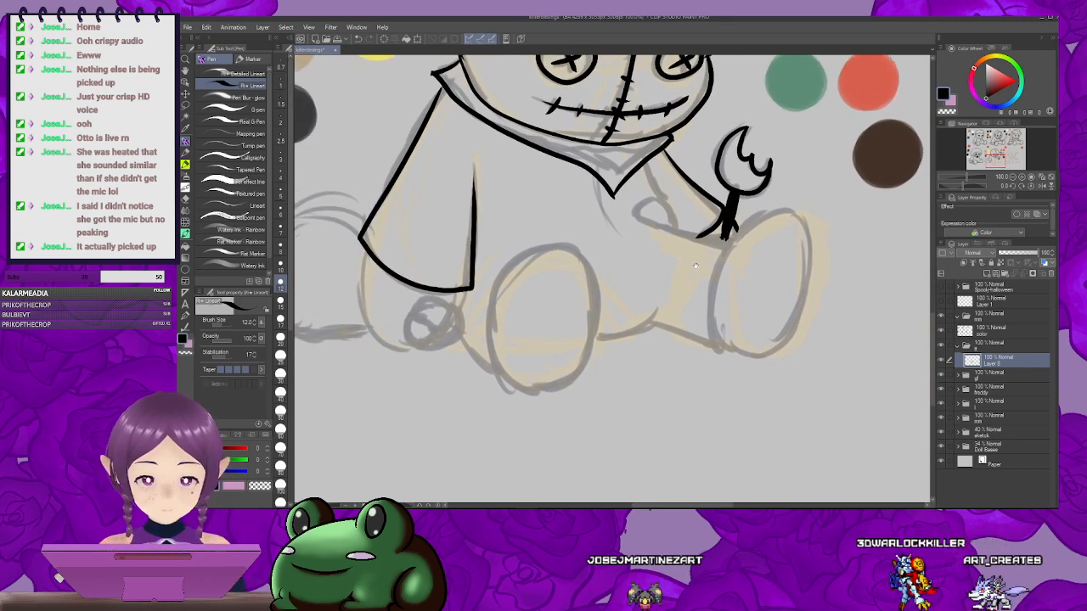
mouse_move(757, 279)
left_mouse_down()
mouse_move(689, 286)
mouse_move(722, 290)
left_mouse_up()
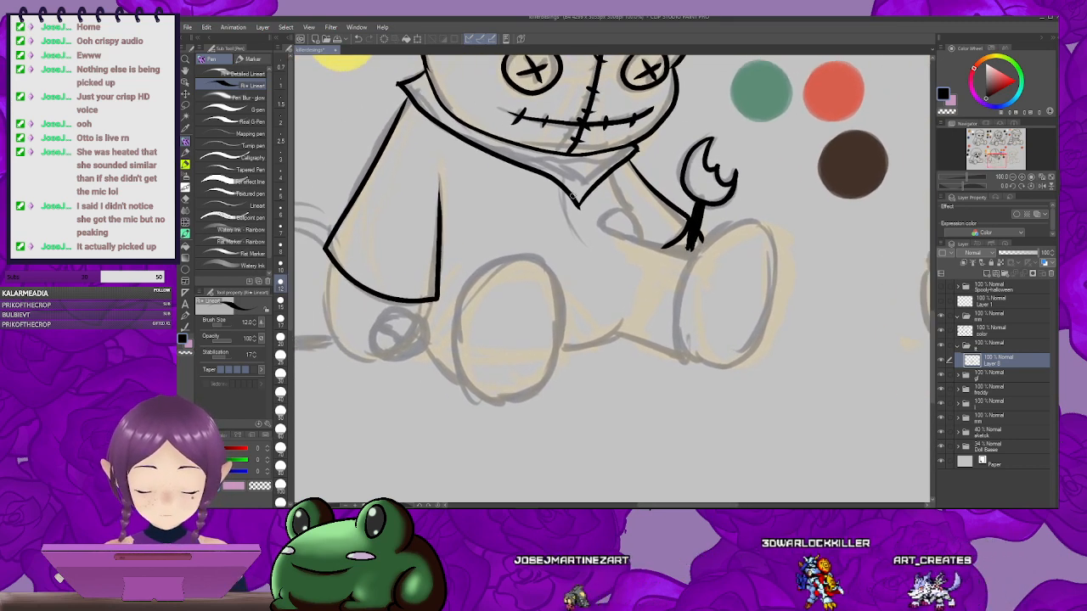
left_click_drag(646, 257, 613, 269)
mouse_move(568, 238)
left_mouse_down()
mouse_move(596, 225)
mouse_move(584, 244)
mouse_move(605, 242)
mouse_move(596, 223)
mouse_move(589, 268)
left_mouse_up()
mouse_move(447, 208)
left_mouse_down()
mouse_move(480, 208)
mouse_move(488, 225)
mouse_move(457, 234)
mouse_move(488, 224)
mouse_move(477, 226)
left_mouse_up()
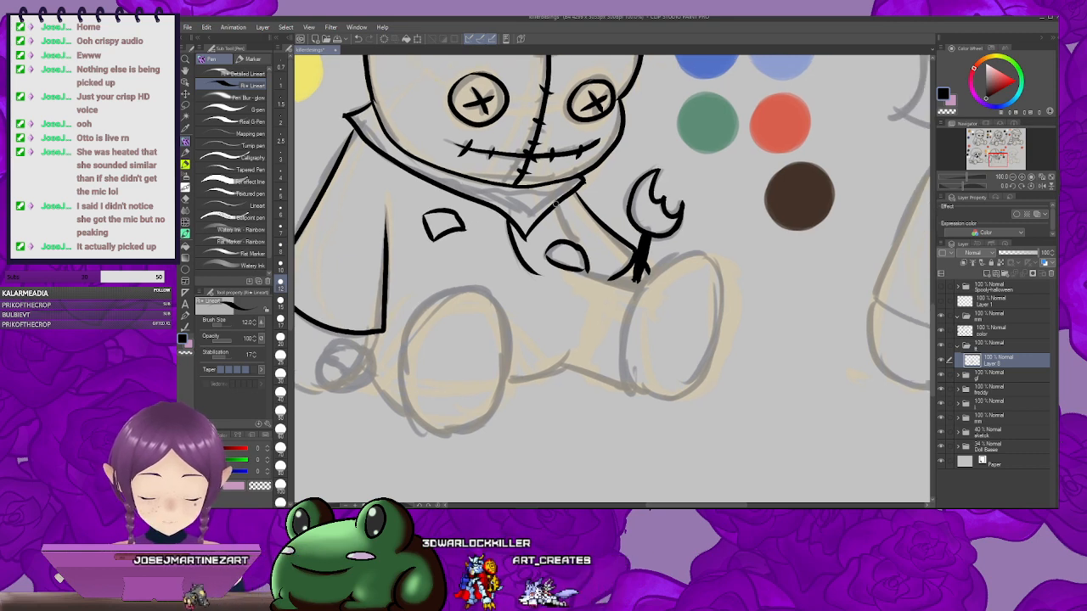
Step: Ink the sack doll's leg beside the lollipop: upper edge, oval foot and underside, plus the curved line between the legs
left_click_drag(575, 244, 593, 202)
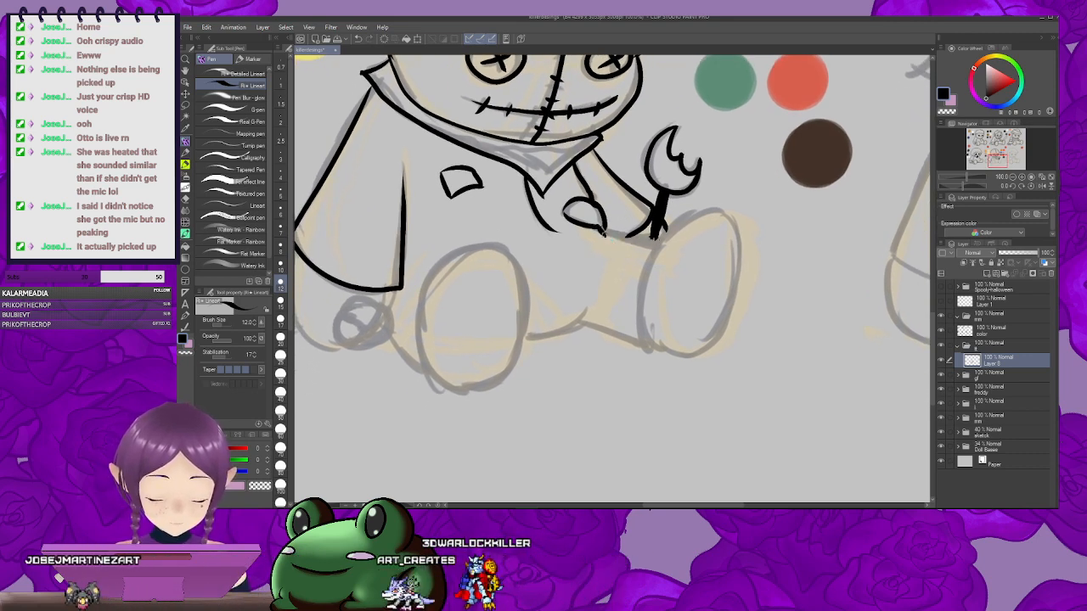
left_click_drag(699, 244, 598, 252)
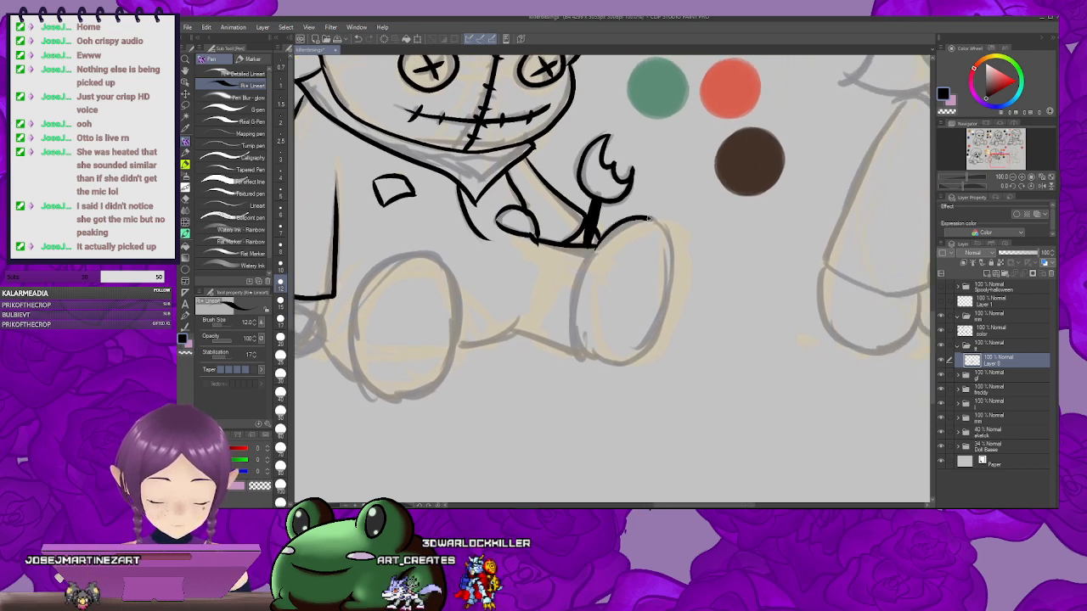
left_click_drag(584, 338, 696, 310)
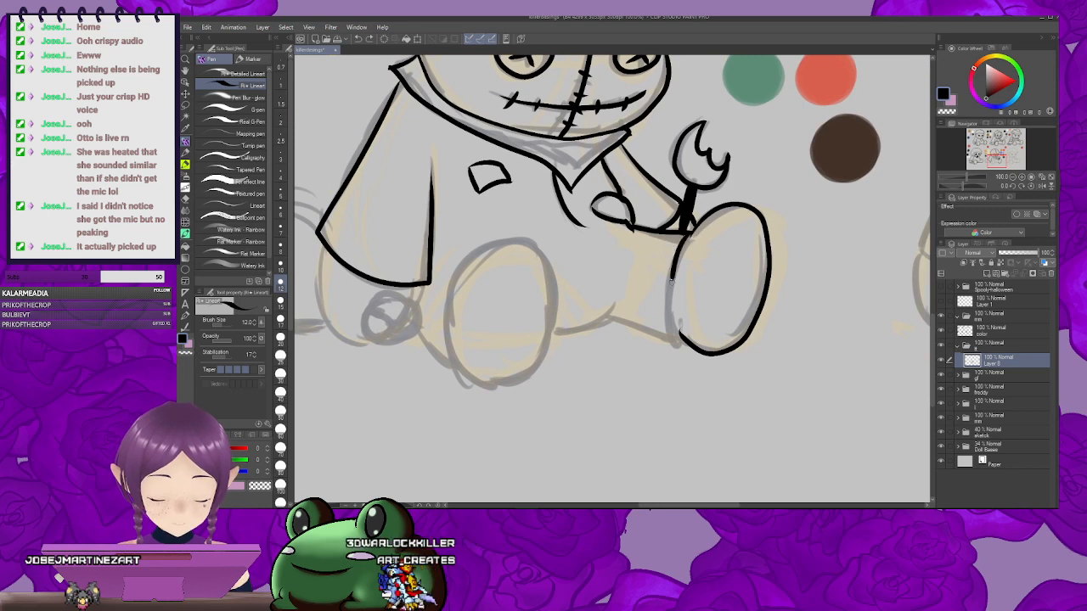
mouse_move(678, 330)
left_mouse_down()
mouse_move(685, 306)
mouse_move(707, 310)
left_mouse_up()
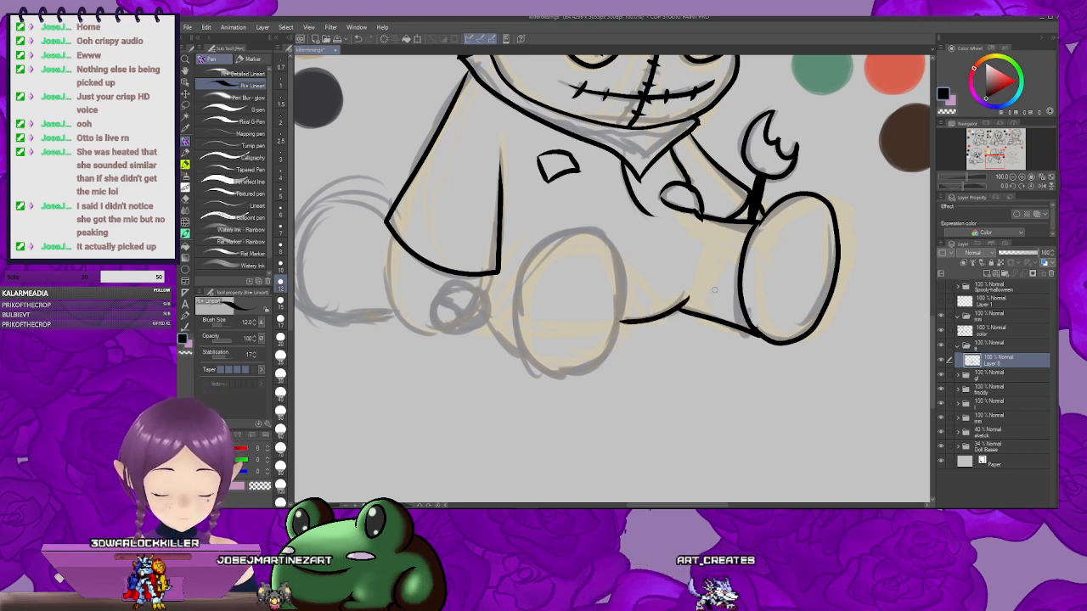
key("ctrl+z")
mouse_move(671, 316)
left_mouse_down()
mouse_move(703, 324)
mouse_move(677, 326)
mouse_move(694, 319)
left_mouse_up()
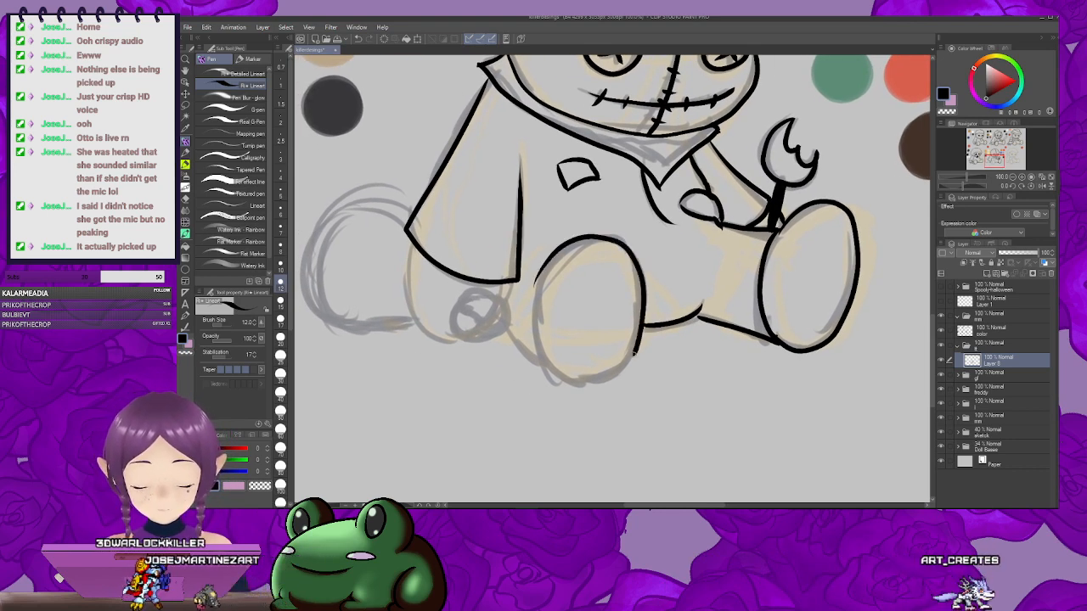
Step: Ink the large oval sole of the doll's nearer foot, undoing and redrawing strokes until the outline is clean
key("ctrl+z")
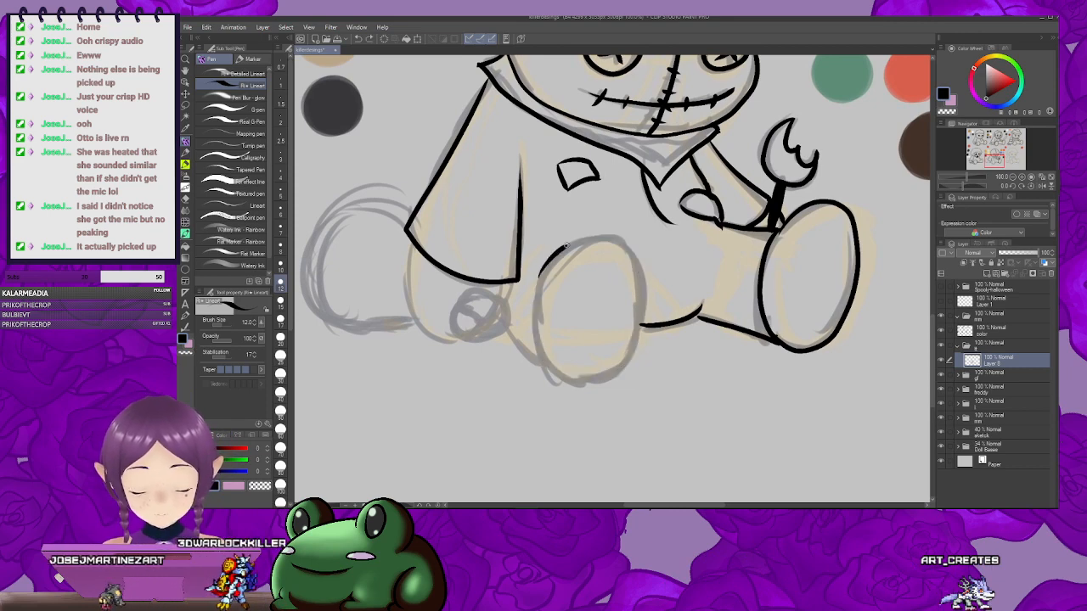
left_click_drag(645, 311, 643, 324)
key("ctrl+z")
mouse_move(541, 274)
left_mouse_down()
mouse_move(610, 237)
mouse_move(643, 285)
mouse_move(631, 358)
left_mouse_up()
key("ctrl+z")
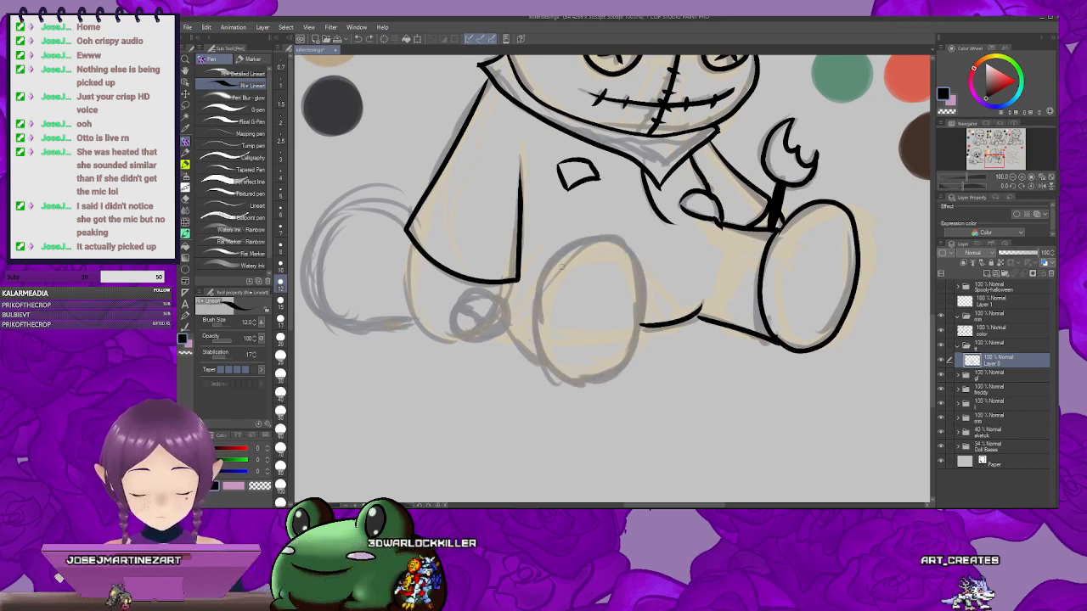
mouse_move(550, 268)
left_mouse_down()
mouse_move(607, 239)
mouse_move(631, 346)
mouse_move(542, 340)
mouse_move(549, 268)
mouse_move(581, 283)
left_mouse_up()
mouse_move(525, 322)
left_mouse_down()
mouse_move(584, 400)
mouse_move(590, 365)
left_mouse_up()
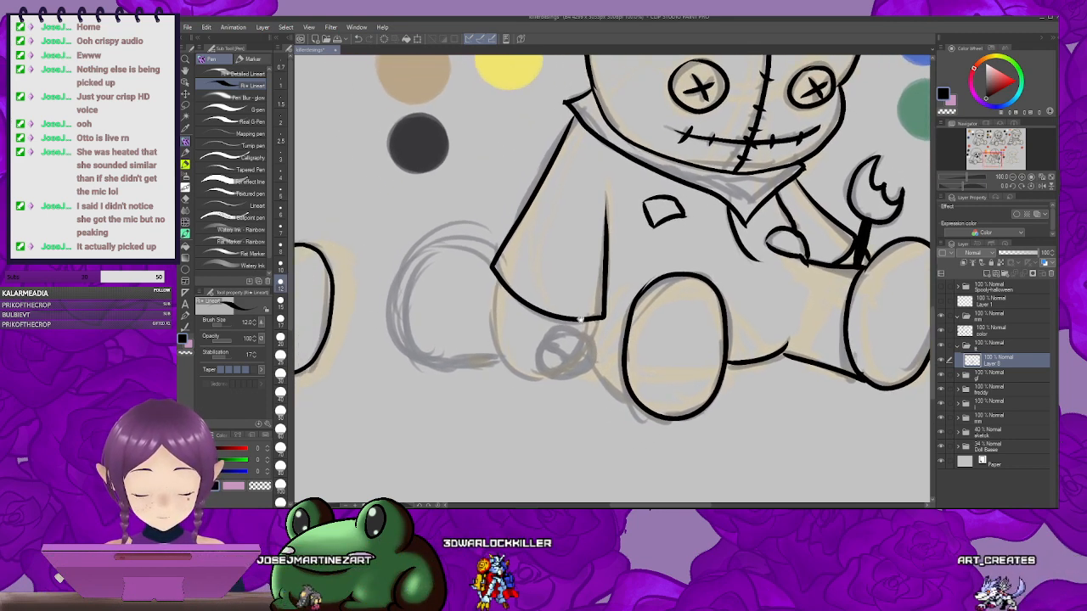
Step: Ink the rounded hand below the hanging sleeve and the small lobed knot shape at its inner edge
mouse_move(496, 281)
left_mouse_down()
mouse_move(502, 356)
mouse_move(556, 380)
left_mouse_up()
mouse_move(575, 340)
left_mouse_down()
mouse_move(587, 293)
mouse_move(573, 296)
mouse_move(591, 311)
mouse_move(573, 322)
mouse_move(539, 319)
mouse_move(547, 295)
mouse_move(574, 290)
left_mouse_up()
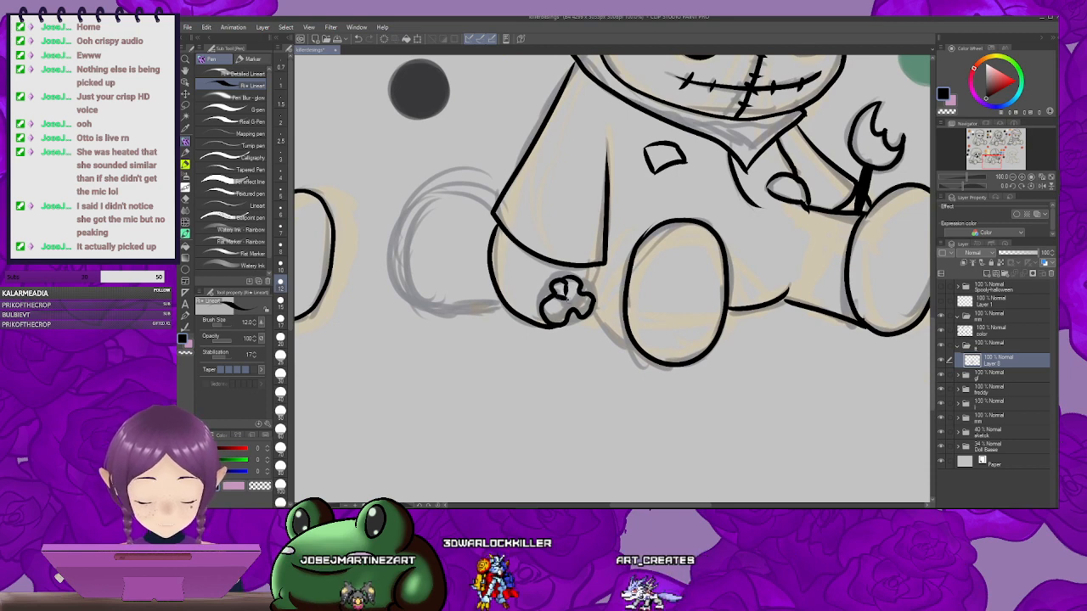
left_click_drag(568, 297, 554, 317)
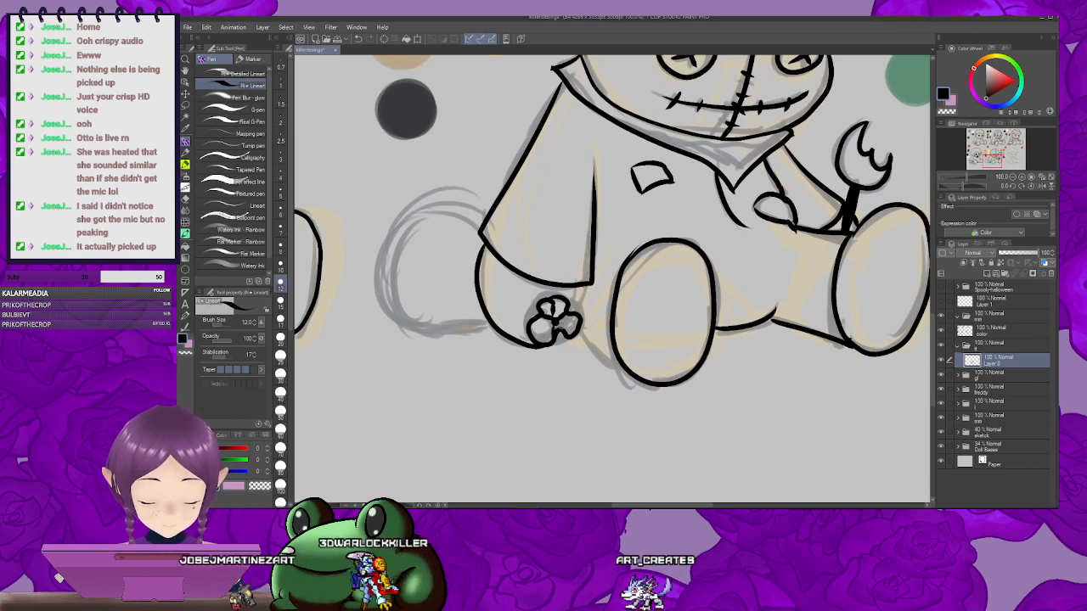
mouse_move(556, 323)
left_mouse_down()
mouse_move(551, 332)
mouse_move(593, 303)
left_mouse_up()
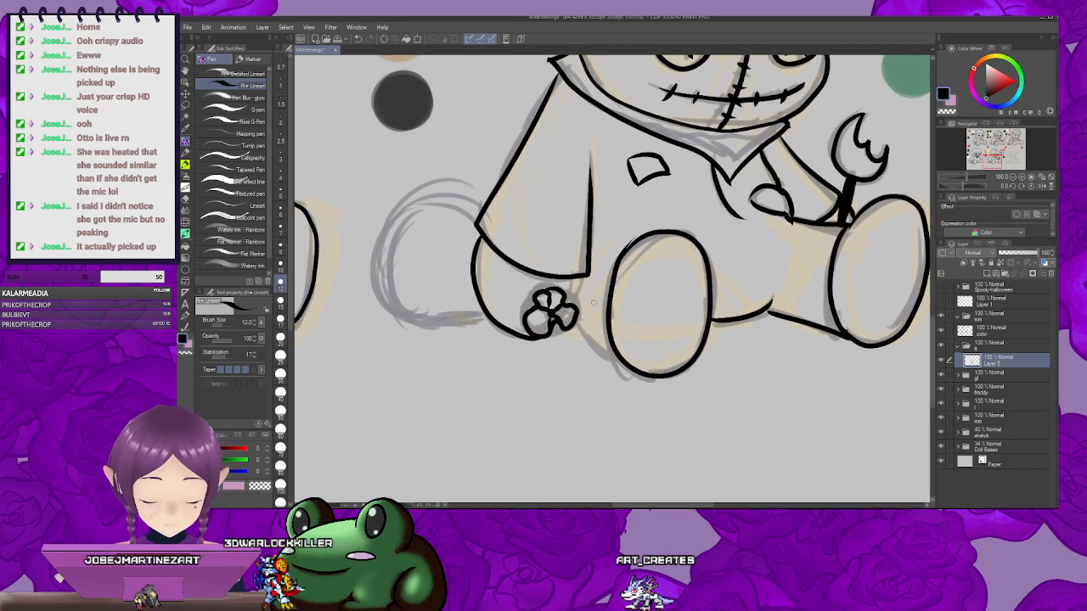
left_click_drag(549, 331, 665, 305)
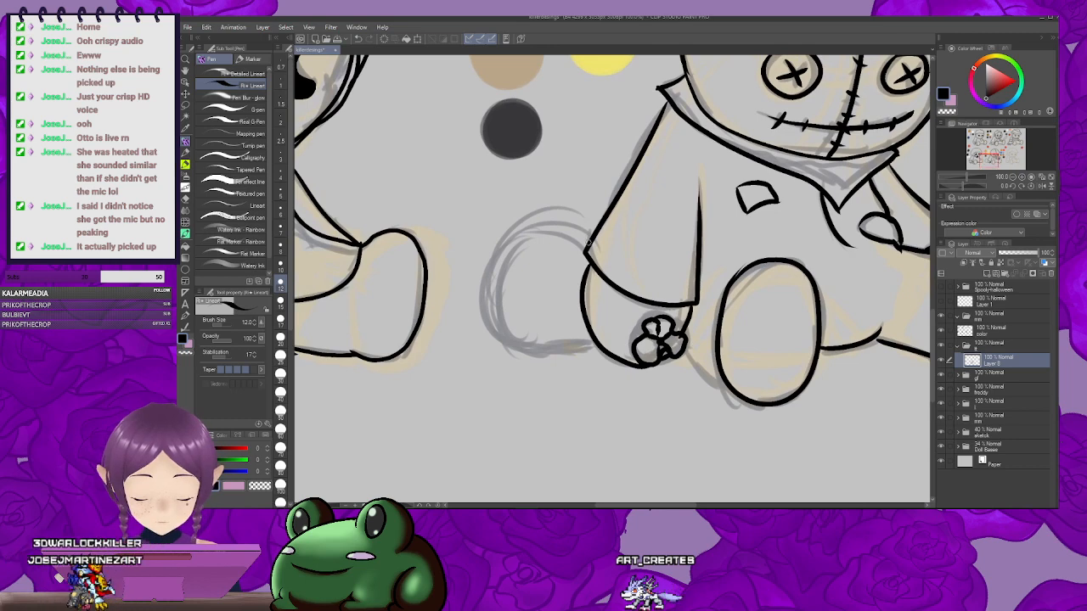
Step: Ink the large rounded shape behind the doll's hanging arm, ending its base line at the hand
left_click_drag(588, 224, 630, 360)
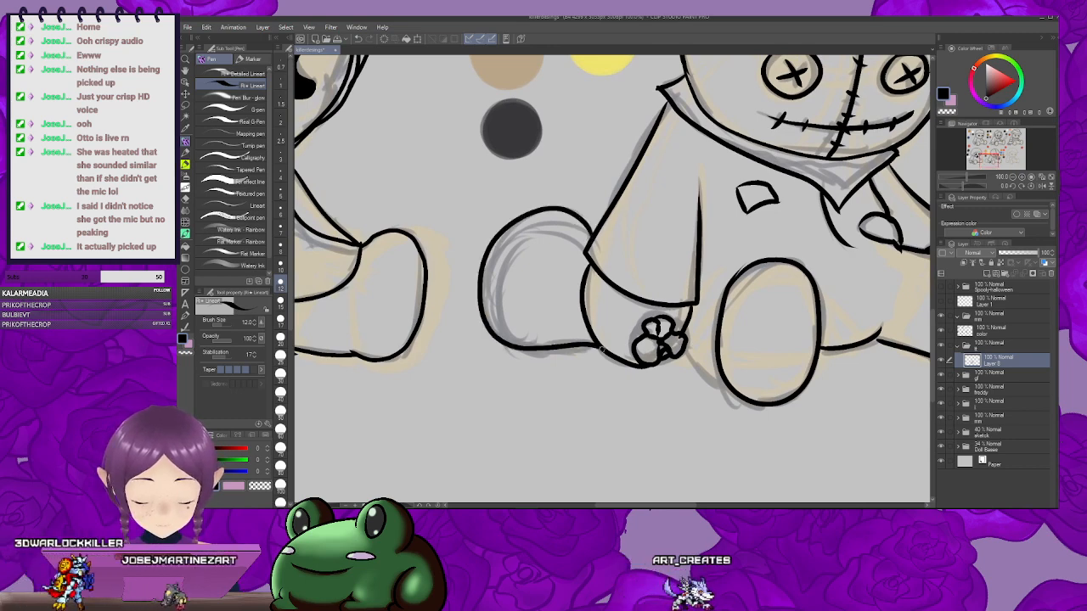
left_click_drag(715, 333, 455, 397)
mouse_move(736, 314)
left_mouse_down()
mouse_move(645, 332)
mouse_move(636, 396)
mouse_move(689, 351)
left_mouse_up()
scroll(685, 360, "down", 2)
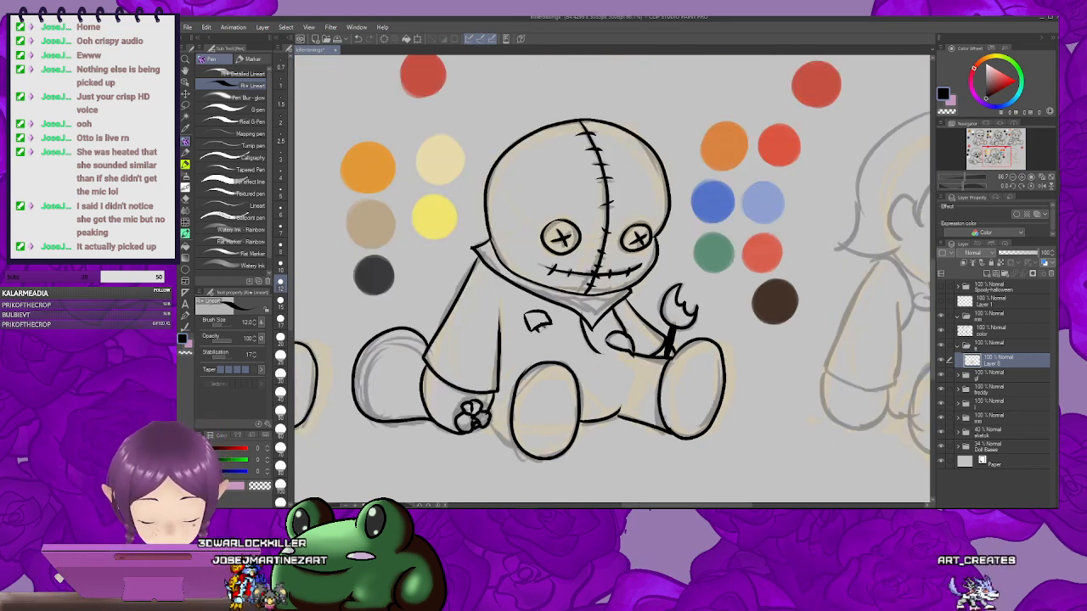
Step: Add short stitch marks around the edges of the square and rounded patches on the doll's torso
left_click_drag(541, 326, 548, 321)
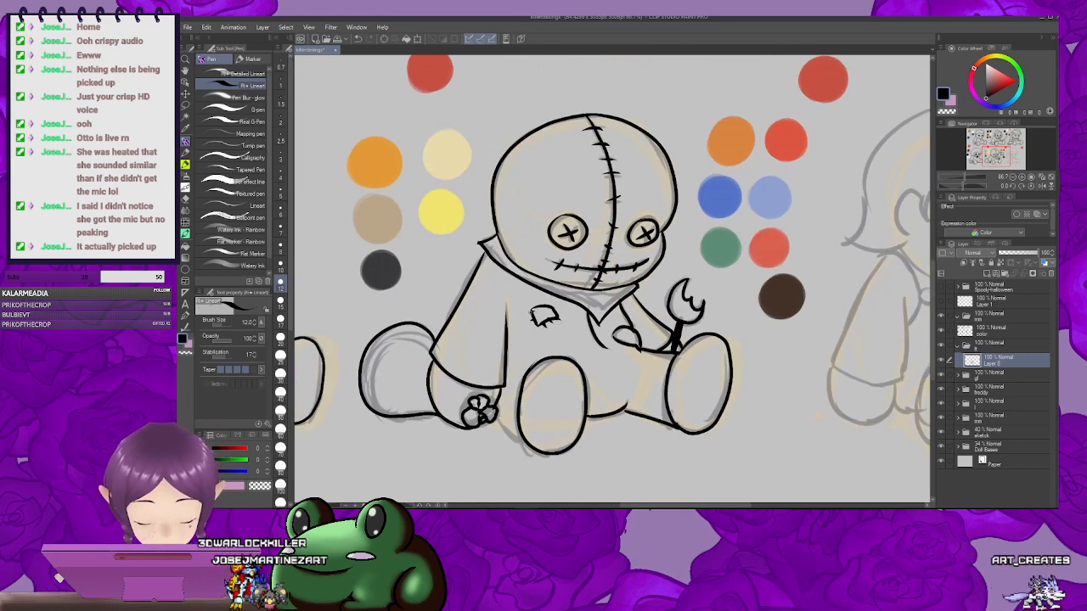
left_click_drag(642, 323, 635, 300)
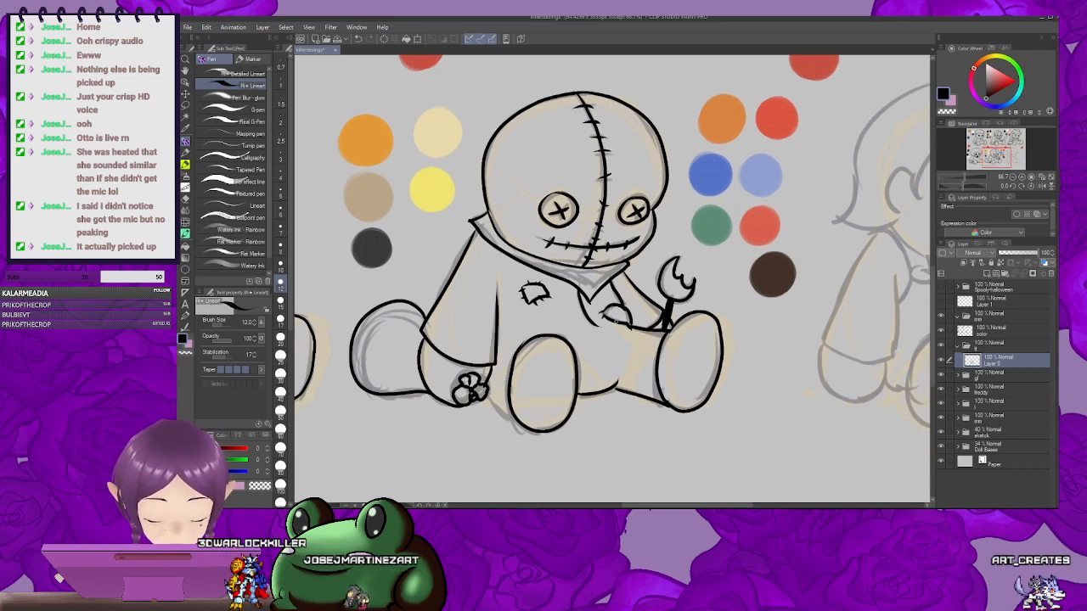
mouse_move(612, 280)
left_mouse_down()
mouse_move(604, 287)
mouse_move(626, 302)
mouse_move(735, 258)
mouse_move(708, 236)
mouse_move(663, 272)
left_mouse_up()
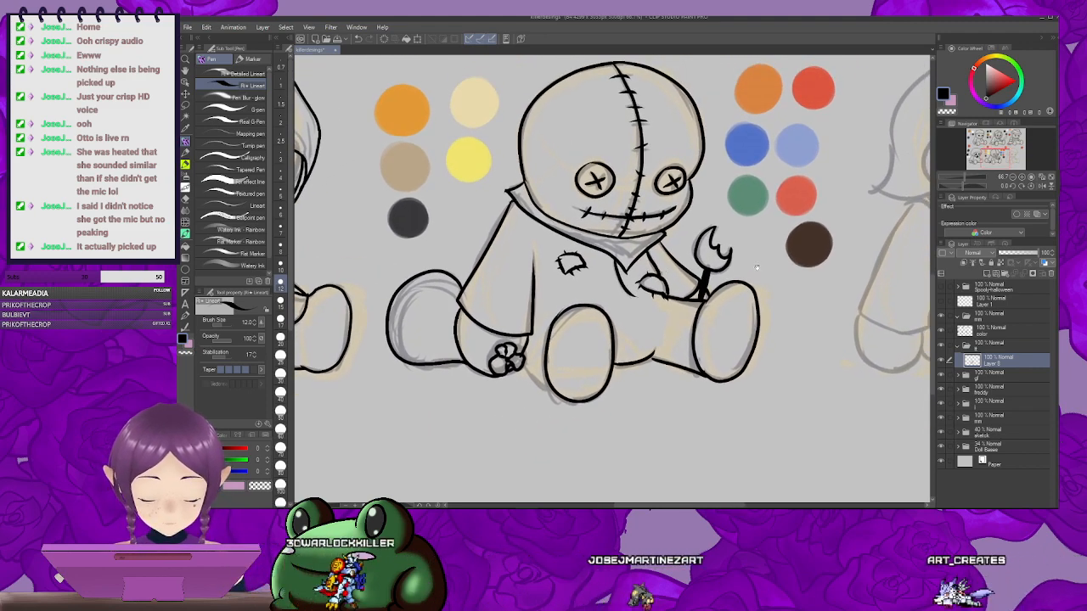
Step: Create a layer folder named "chucky" for the next doll and add a new raster layer inside it
mouse_move(772, 273)
left_mouse_down()
mouse_move(711, 319)
mouse_move(690, 287)
left_mouse_up()
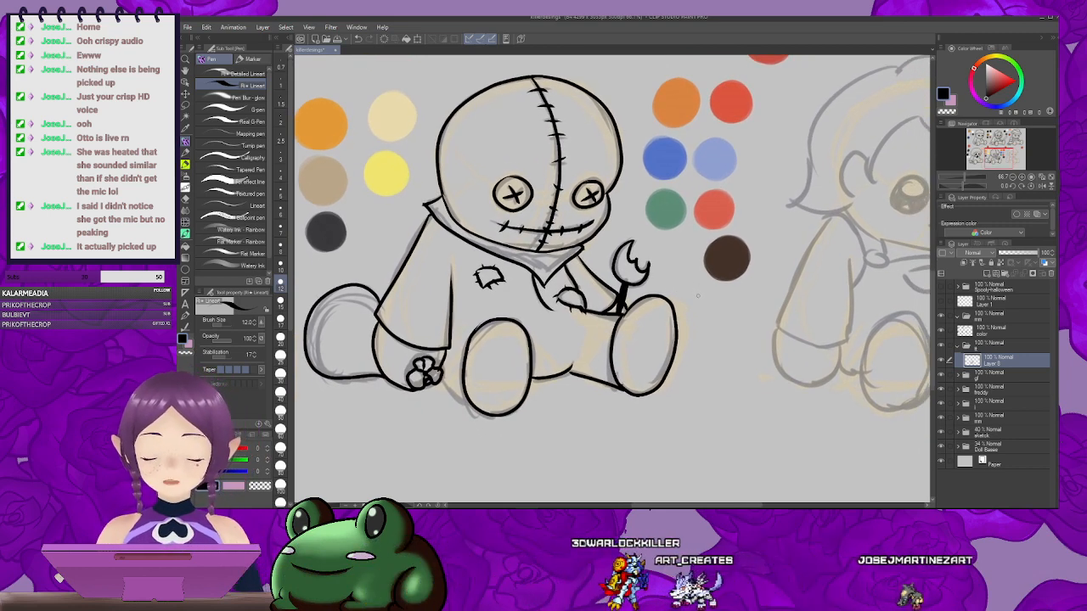
left_click_drag(773, 297, 714, 258)
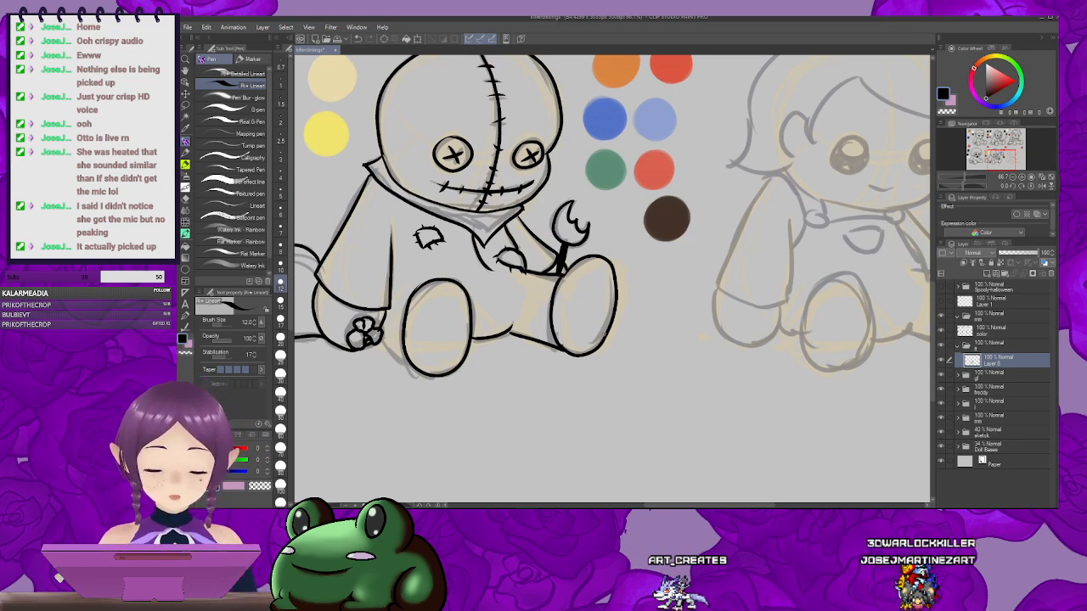
left_click_drag(819, 339, 705, 374)
left_click(965, 344)
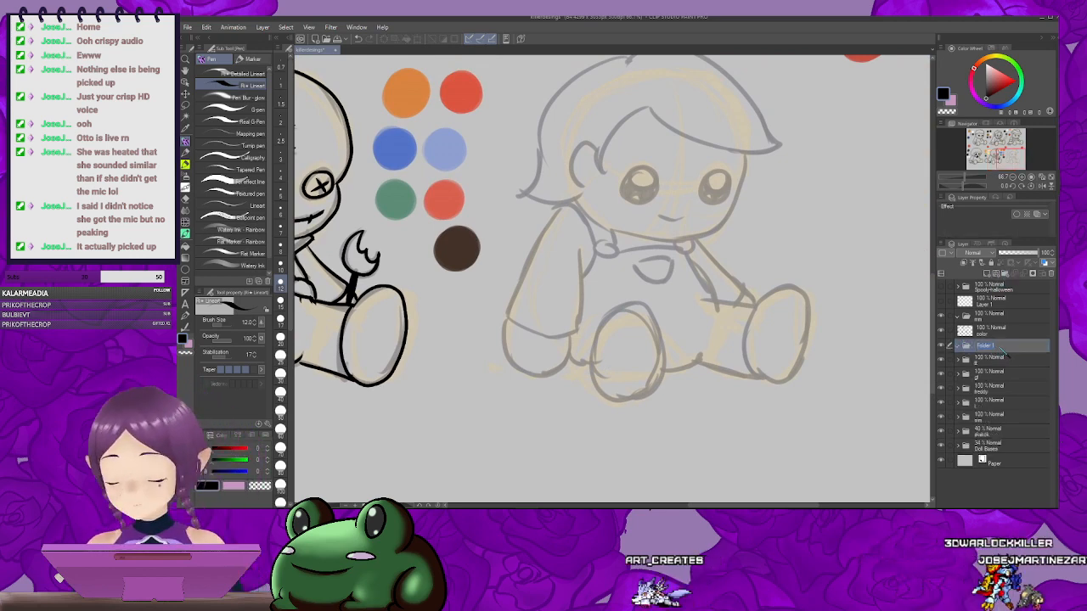
type("chuc")
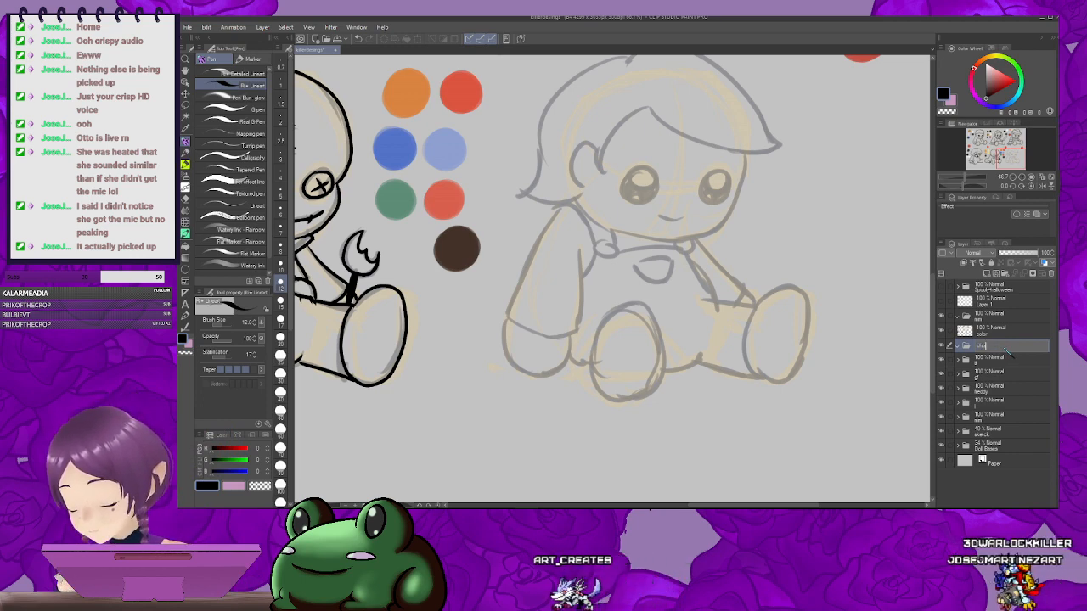
type("k")
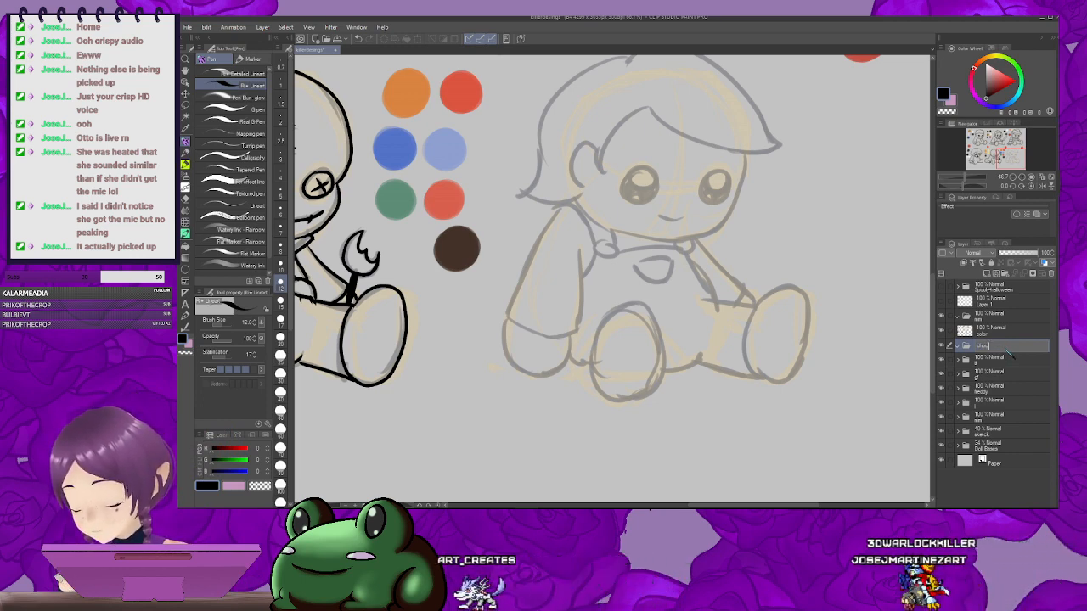
type("y")
key("Return")
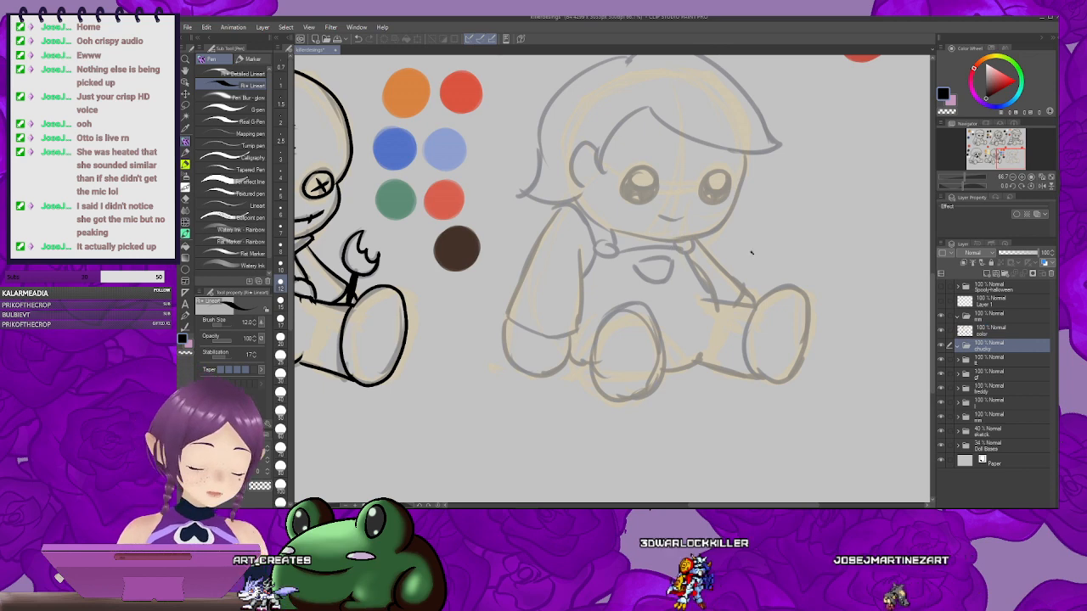
left_click(987, 273)
Step: Ink the boy doll's swept fringe: the curved top of the hair, the pointed tip and the lower edge
mouse_move(744, 195)
left_mouse_down()
mouse_move(675, 246)
mouse_move(645, 306)
left_mouse_up()
mouse_move(527, 173)
left_mouse_down()
mouse_move(572, 158)
mouse_move(697, 223)
mouse_move(583, 158)
mouse_move(692, 248)
mouse_move(626, 265)
mouse_move(740, 283)
mouse_move(679, 278)
mouse_move(633, 242)
left_mouse_up()
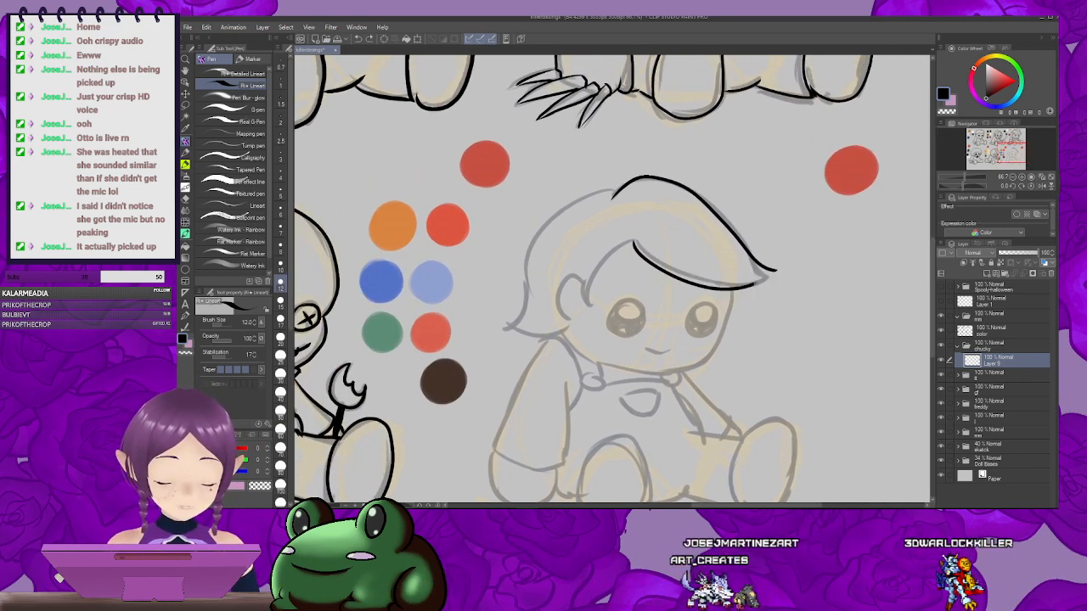
key("ctrl+z")
left_click_drag(776, 270, 632, 242)
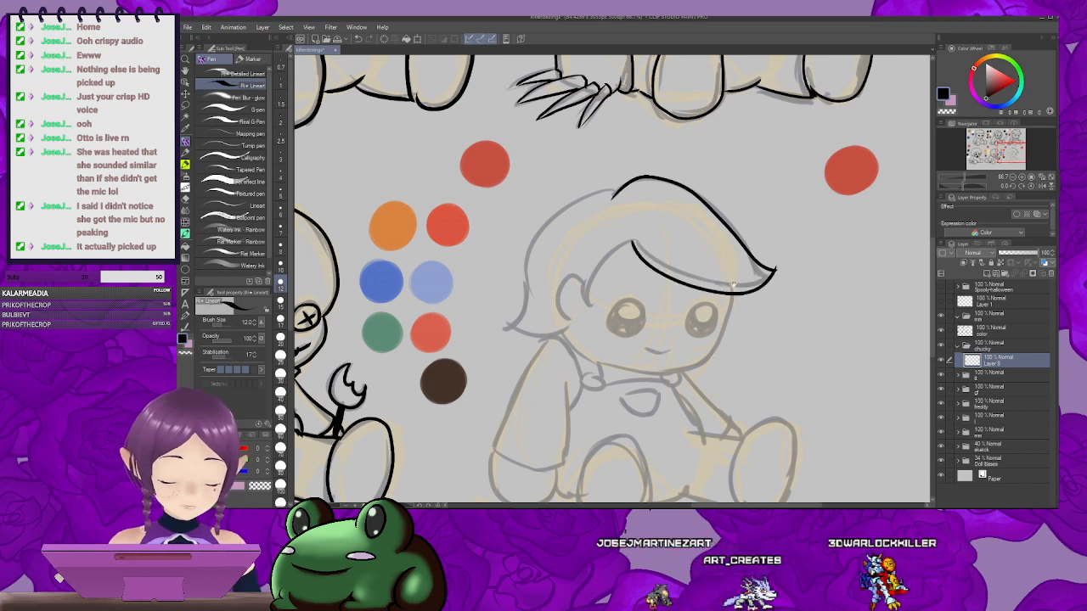
key("ctrl+z")
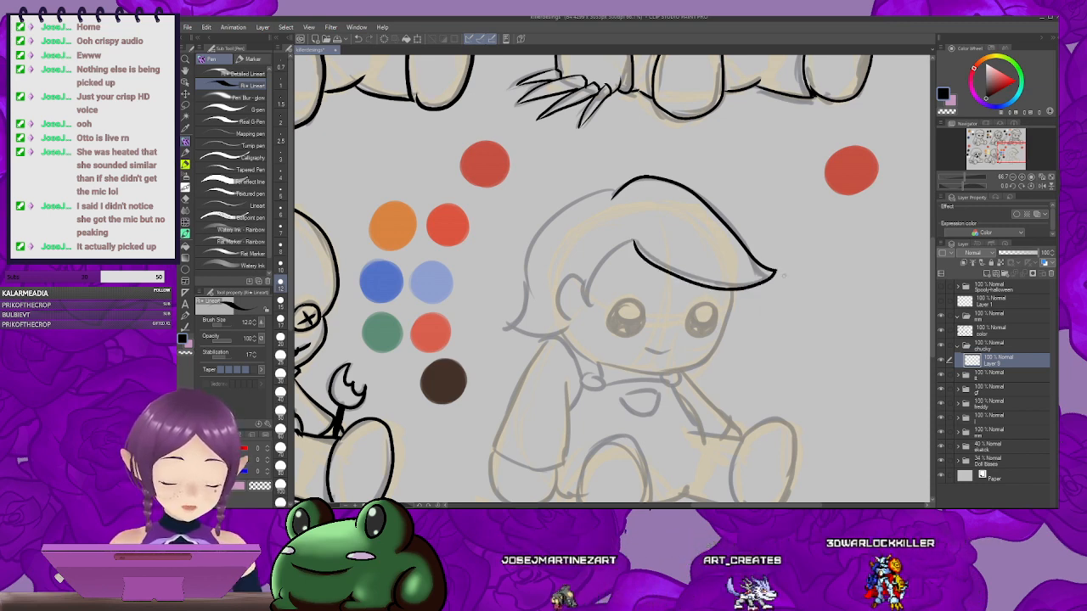
left_click_drag(639, 254, 694, 226)
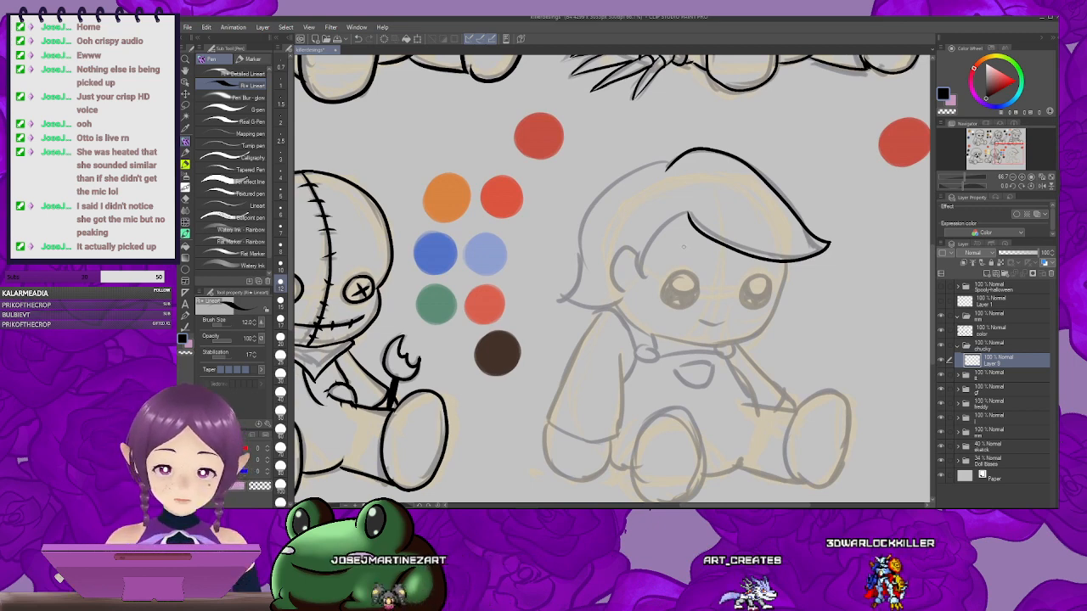
Step: Ink the inner hairline from the fringe parting down to a pointed sideburn in front of the ear
mouse_move(683, 247)
left_mouse_down()
mouse_move(627, 221)
mouse_move(586, 247)
left_mouse_up()
key("ctrl+z")
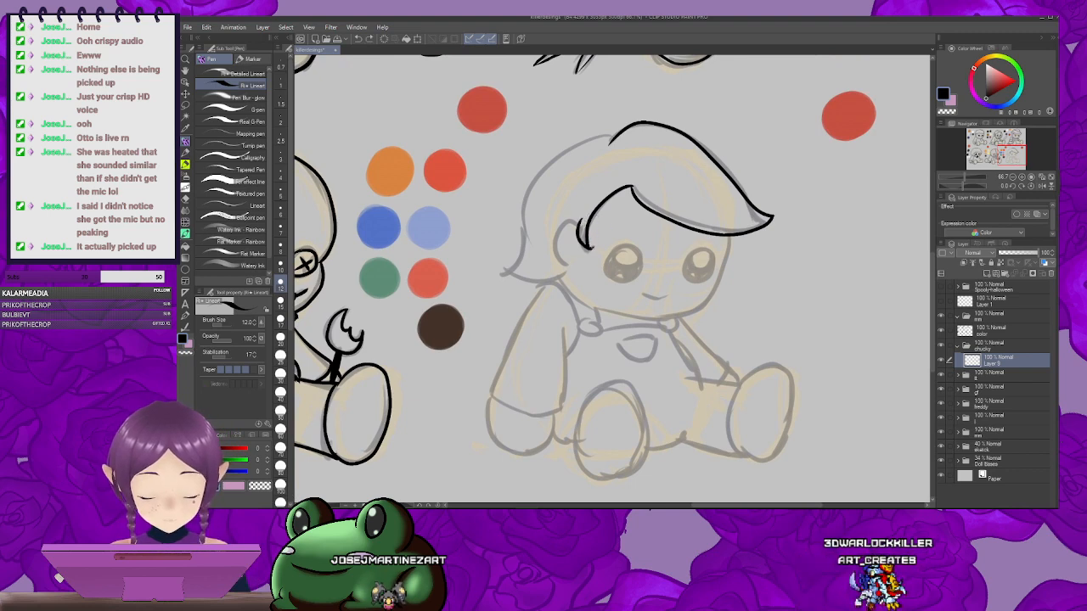
left_click_drag(574, 219, 586, 248)
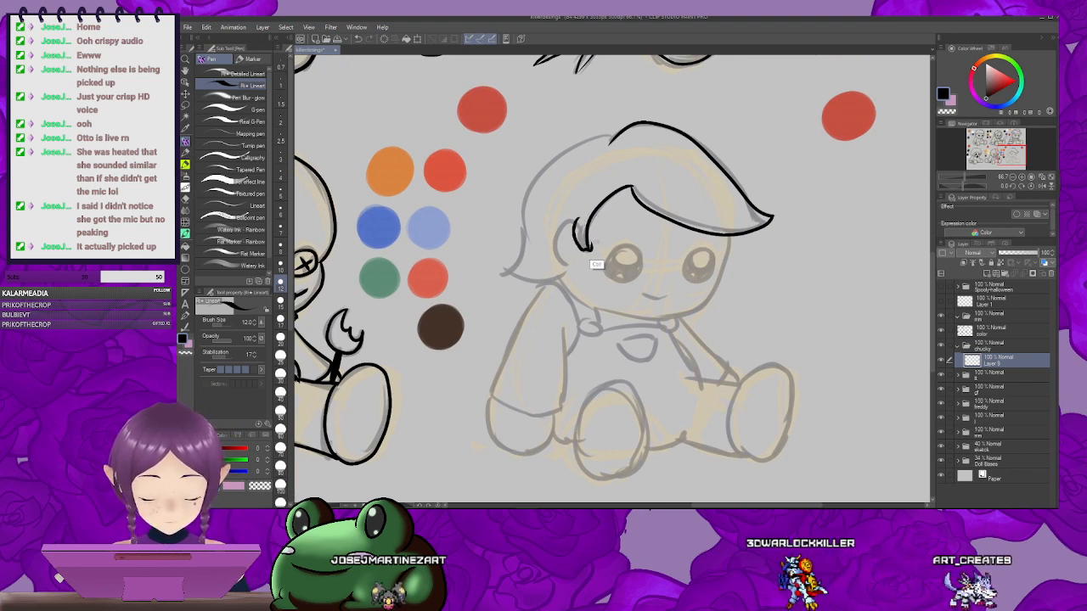
key("ctrl+z")
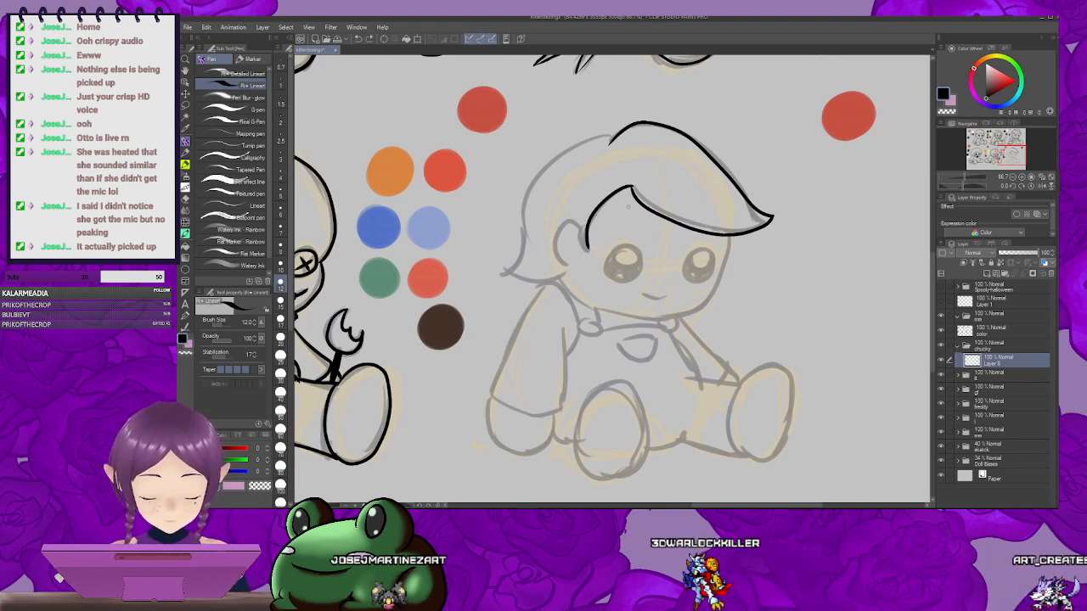
left_click_drag(577, 221, 592, 252)
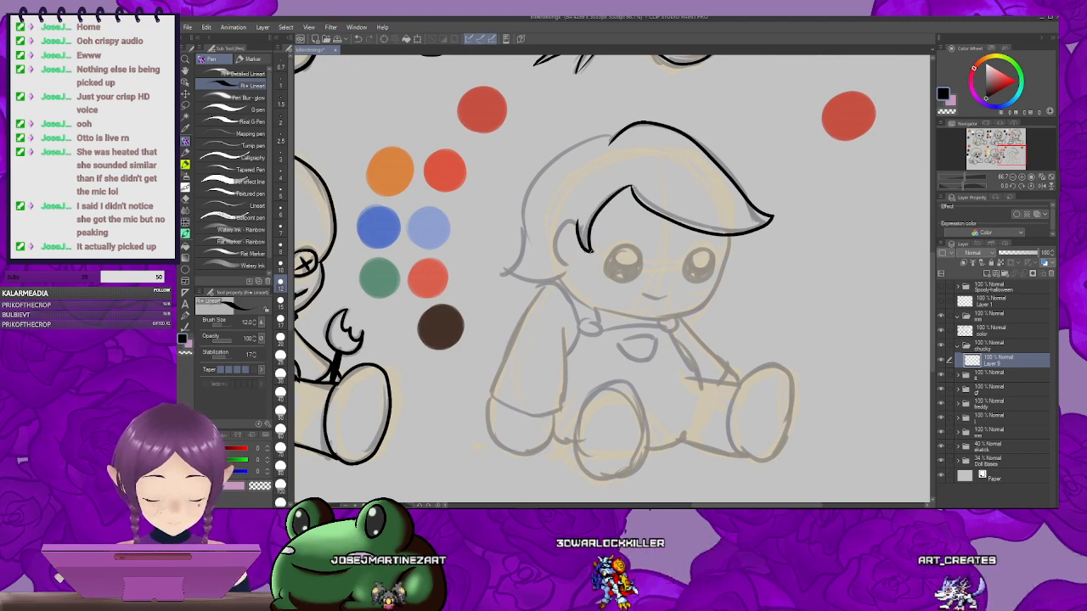
Step: Ink the back of the boy doll's hair down to the flicked tip at the nape, plus the curve around the ear
mouse_move(601, 148)
left_mouse_down()
mouse_move(653, 167)
mouse_move(566, 261)
left_mouse_up()
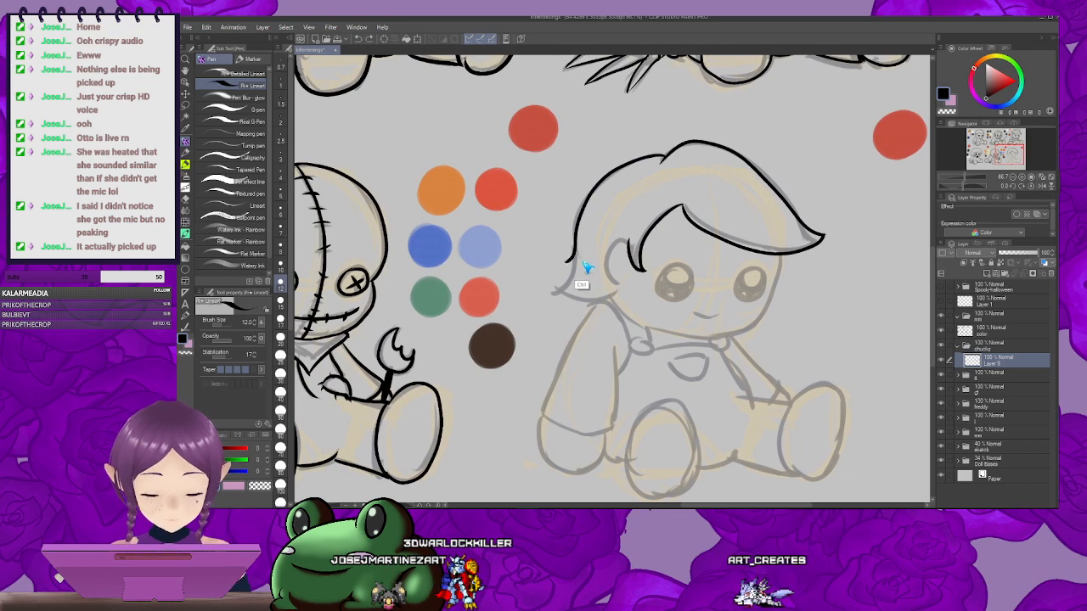
left_click_drag(581, 276, 578, 235)
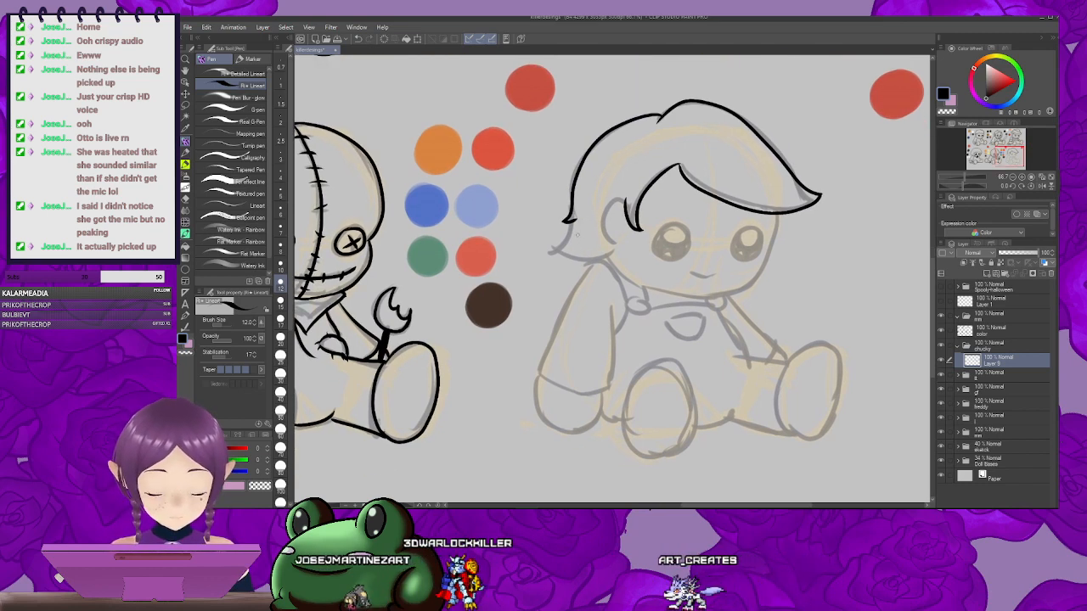
left_click_drag(637, 210, 609, 230)
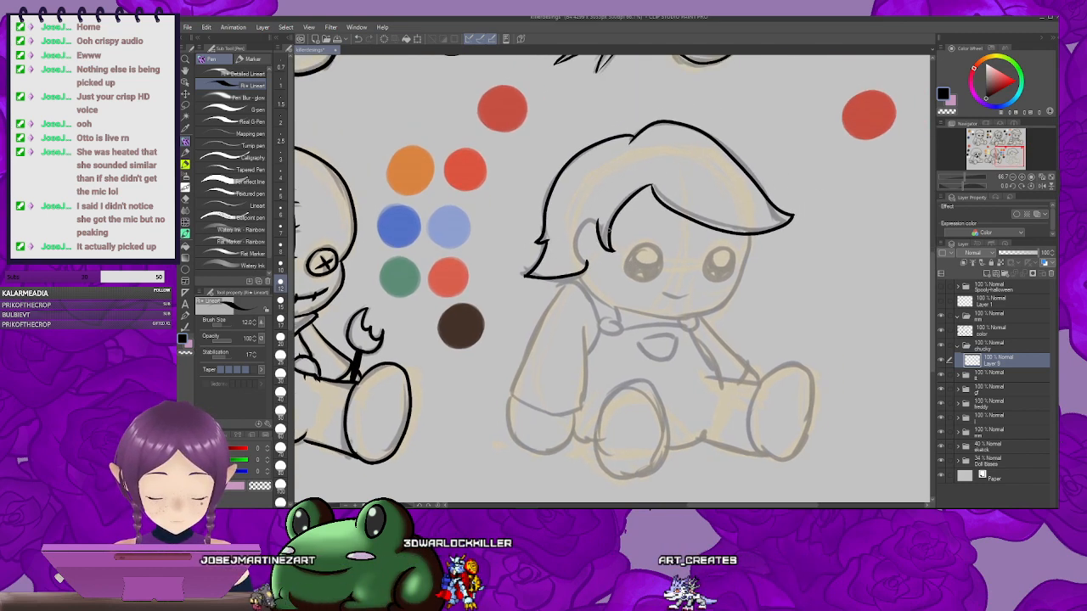
left_click_drag(754, 278, 683, 253)
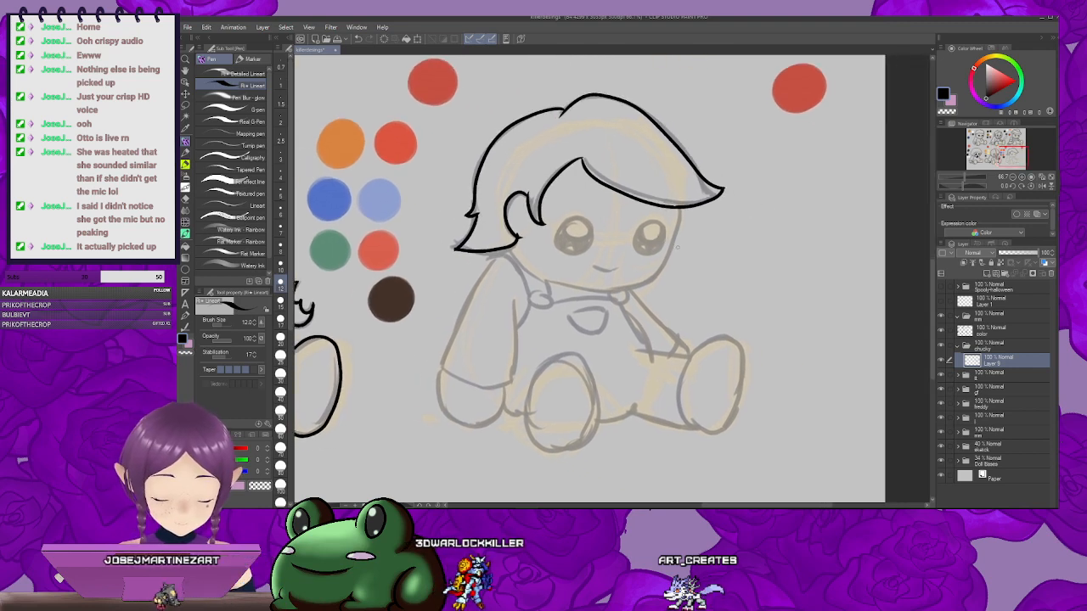
Step: Ink the boy doll's face outline from the fringe down the cheek, around the chin and along the jaw to the ear
scroll(683, 253, "up", 2)
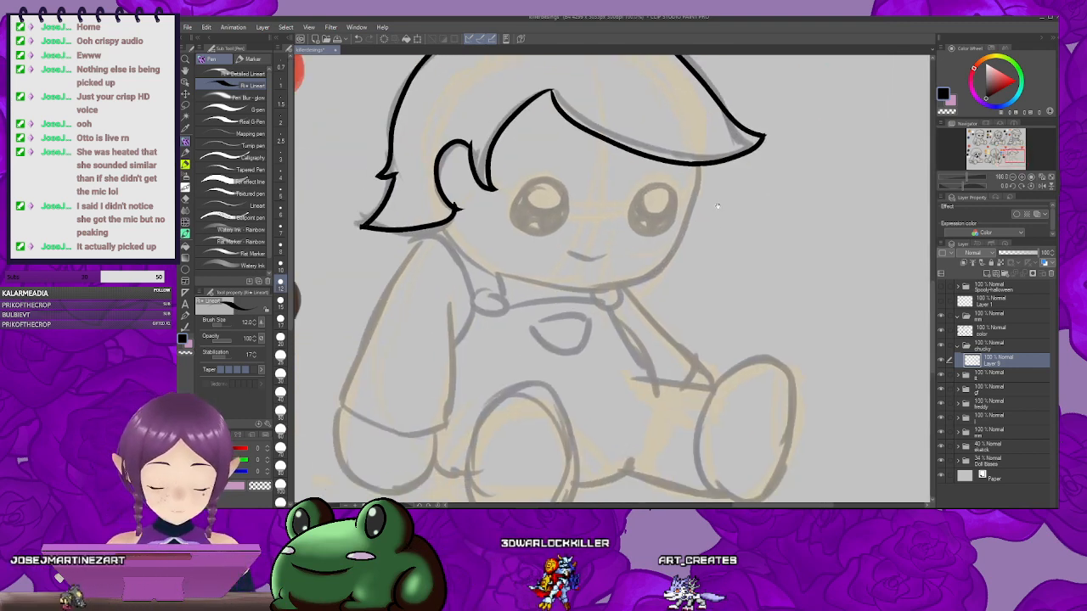
mouse_move(691, 202)
left_mouse_down()
mouse_move(674, 255)
mouse_move(628, 282)
mouse_move(648, 328)
left_mouse_up()
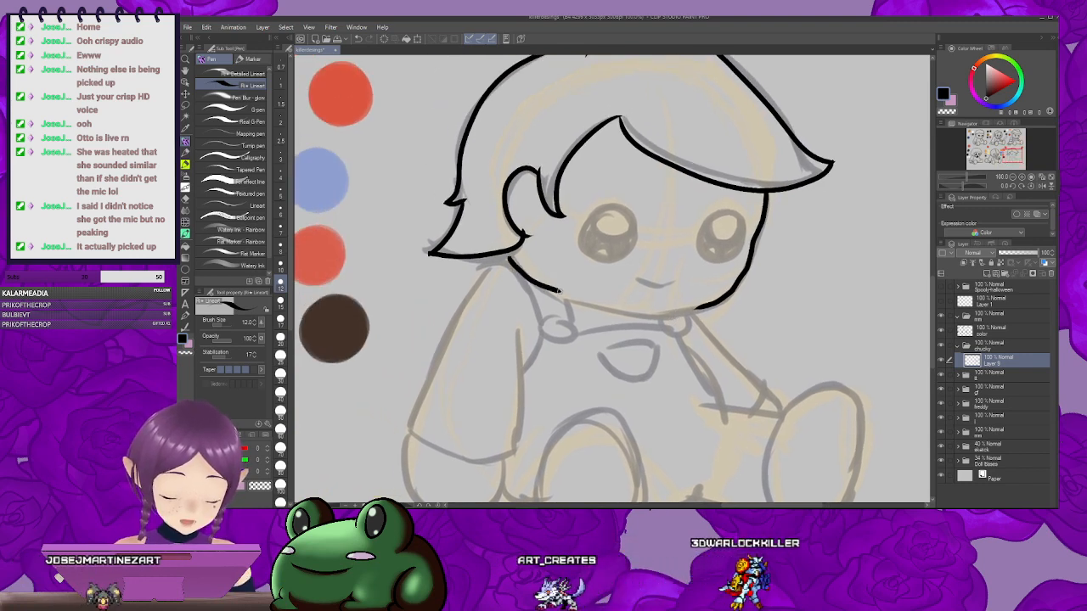
mouse_move(508, 262)
left_mouse_down()
mouse_move(735, 291)
mouse_move(736, 340)
left_mouse_up()
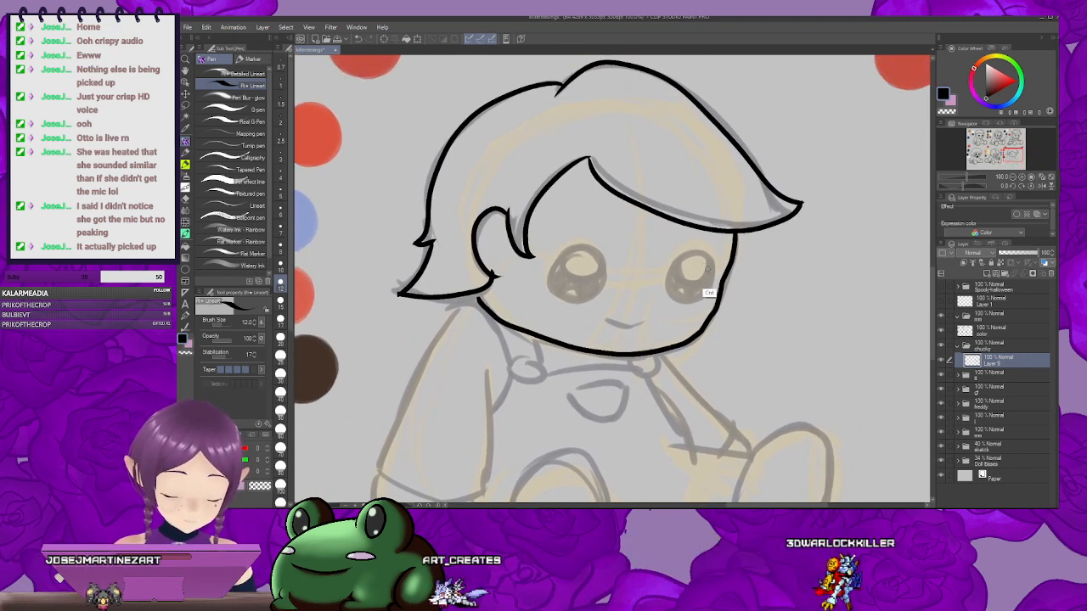
key("ctrl+z")
left_click_drag(480, 299, 708, 340)
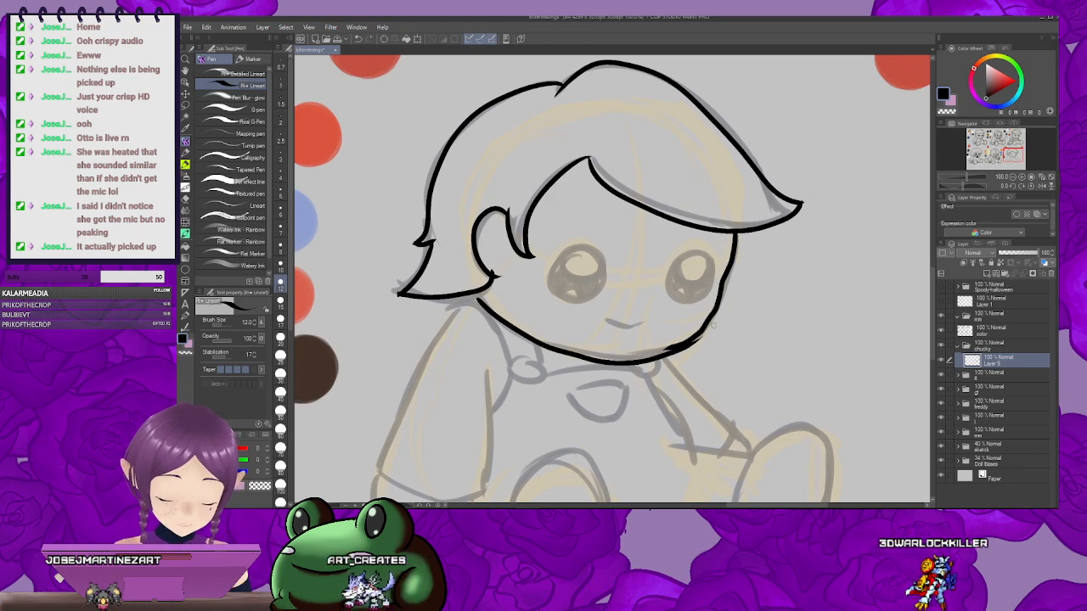
key("ctrl+z")
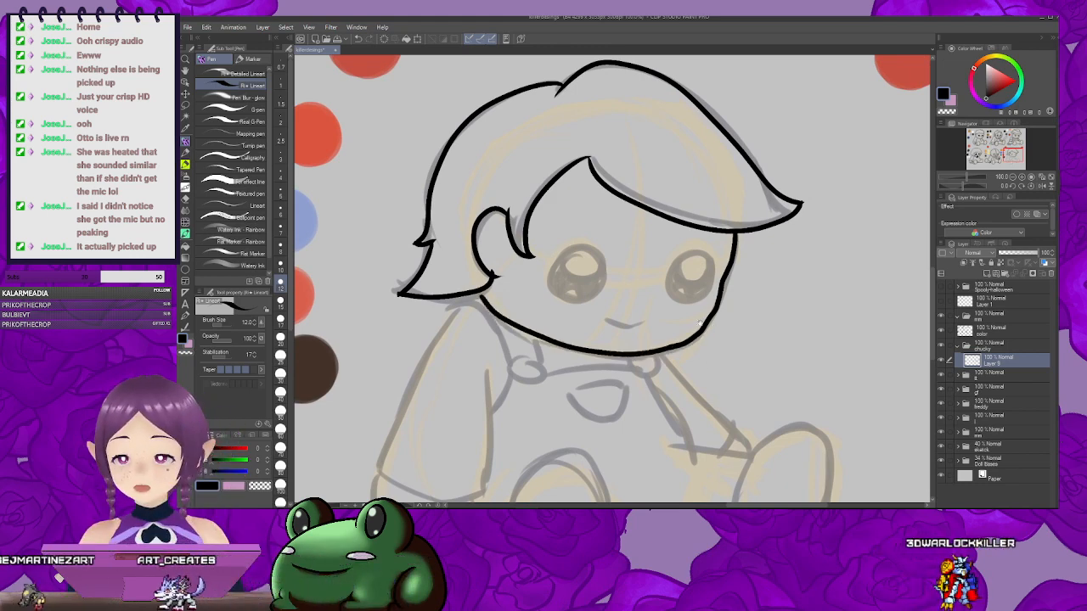
left_click_drag(700, 323, 704, 279)
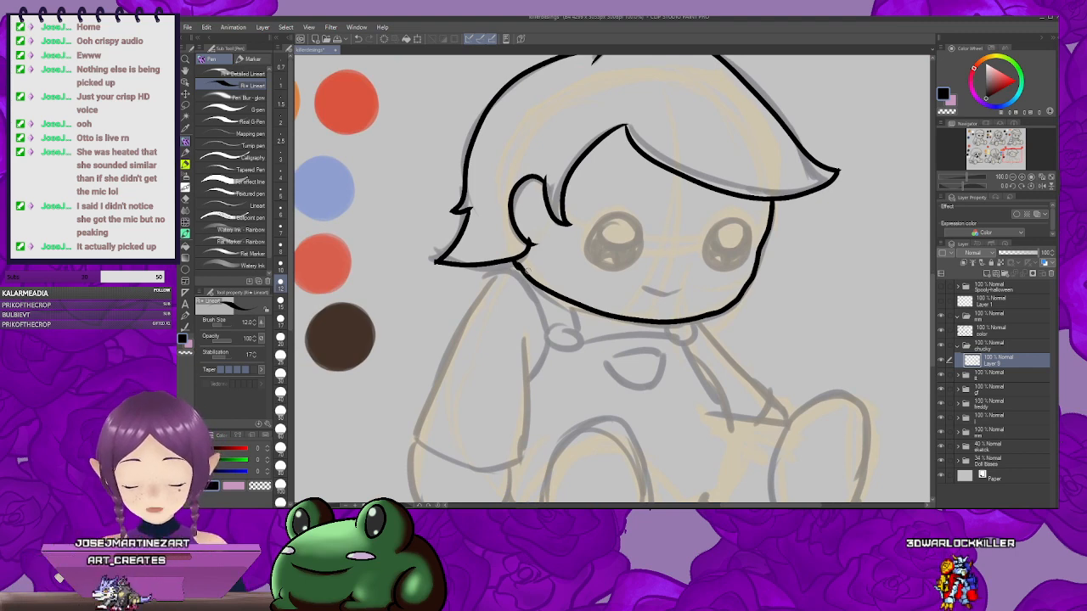
left_click_drag(540, 269, 450, 294)
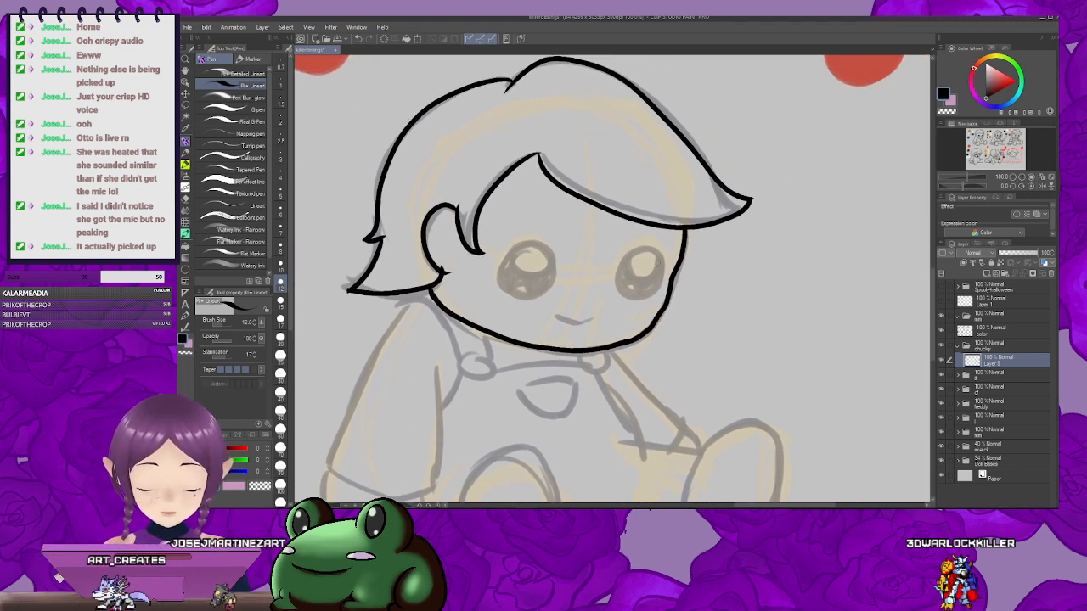
Step: Ink both of the boy doll's oval eye outlines, with a large round highlight and a small lower highlight in each
left_click_drag(628, 293, 717, 301)
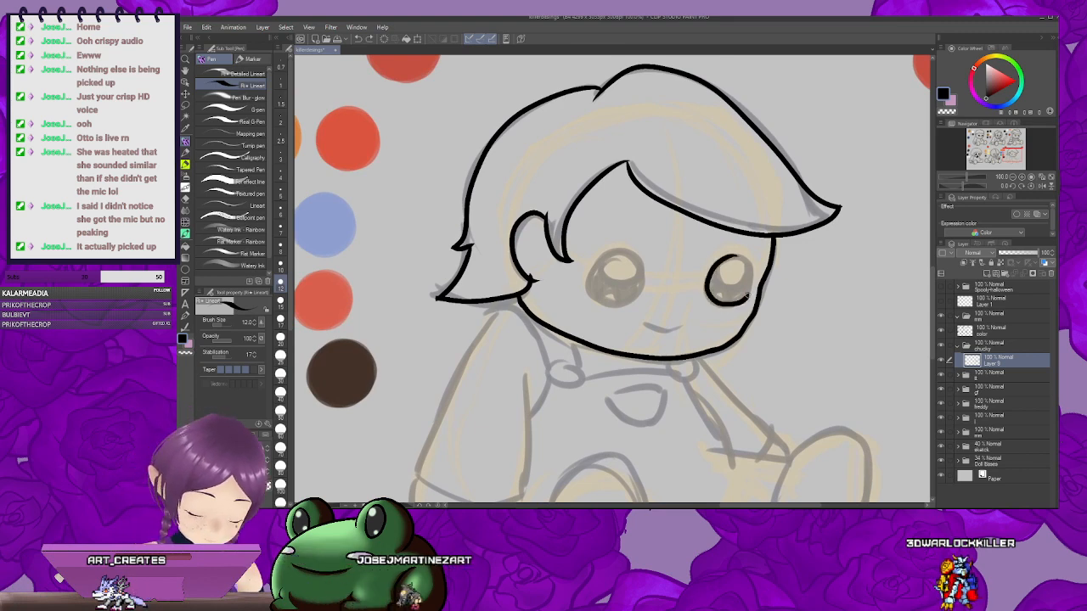
left_click_drag(737, 258, 783, 279)
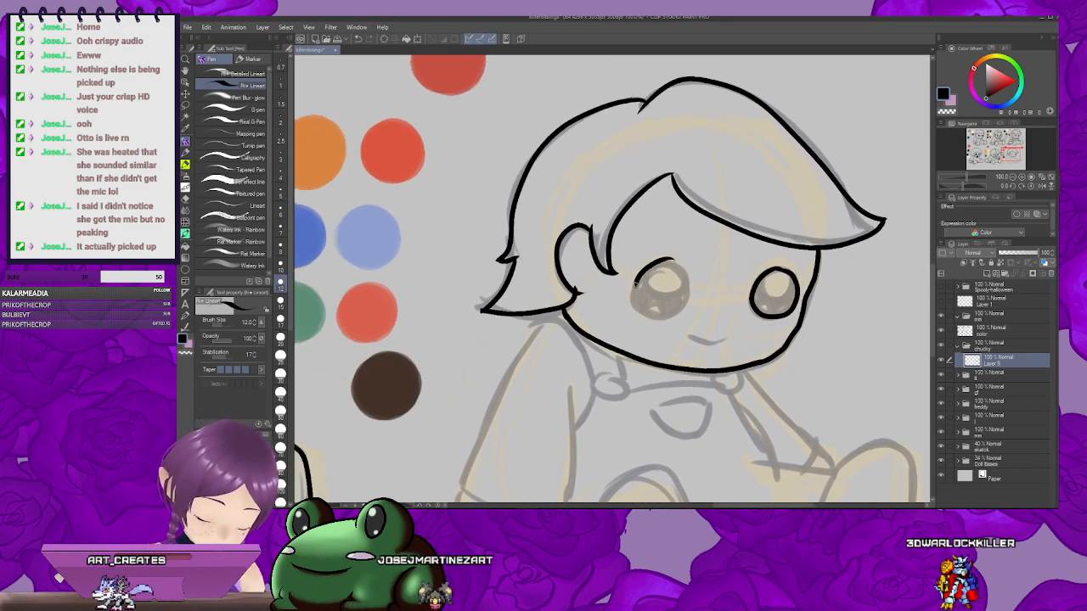
key("ctrl+z")
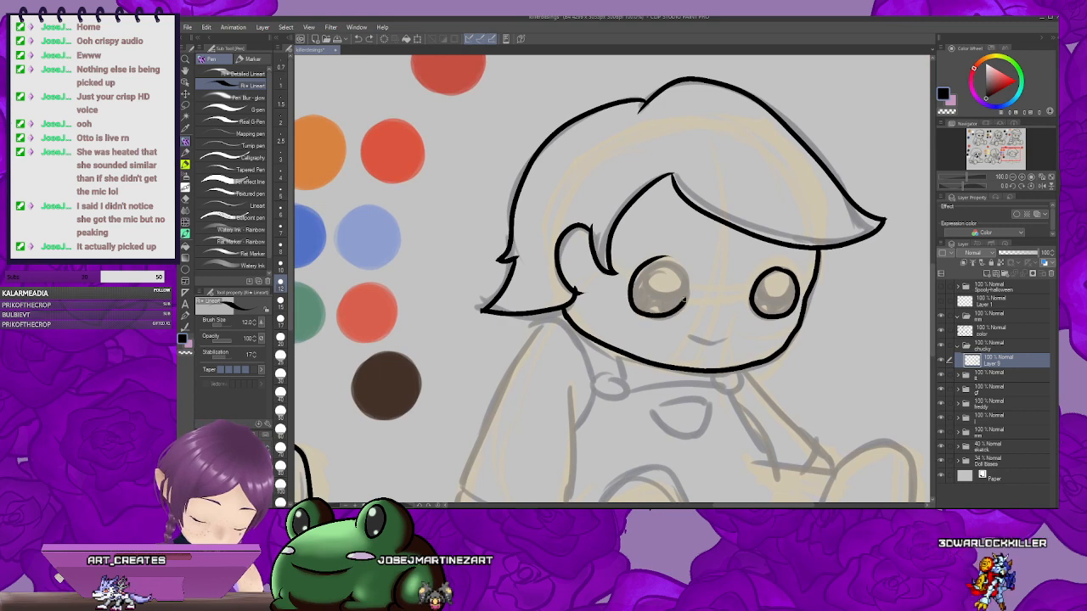
mouse_move(805, 293)
left_mouse_down()
mouse_move(707, 294)
mouse_move(724, 304)
mouse_move(736, 279)
mouse_move(704, 296)
mouse_move(755, 304)
left_mouse_up()
mouse_move(636, 258)
left_mouse_down()
mouse_move(672, 262)
mouse_move(683, 288)
left_mouse_up()
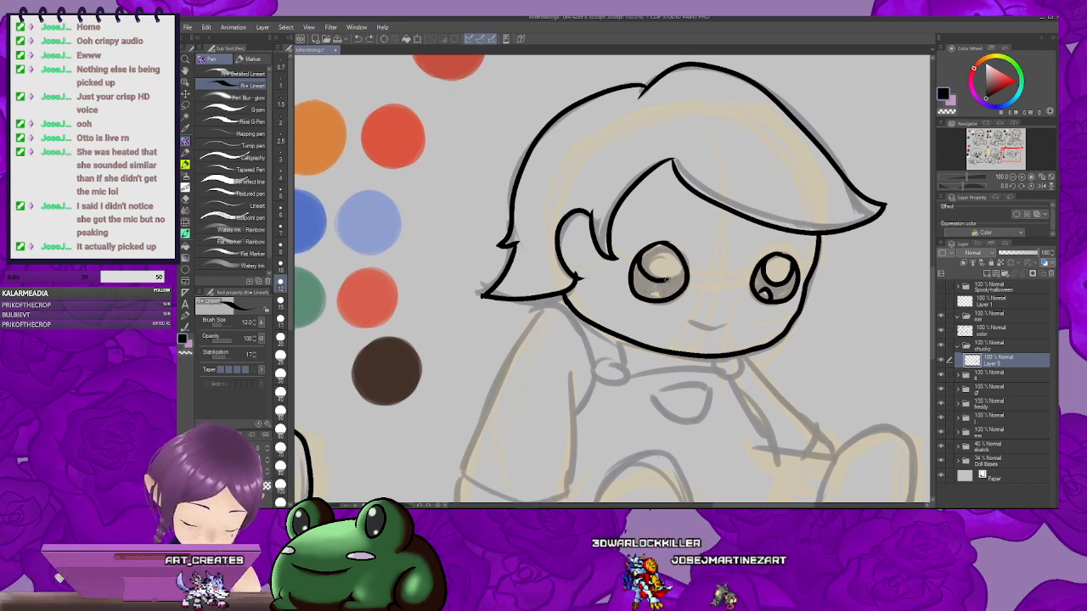
left_click_drag(667, 280, 680, 258)
mouse_move(679, 285)
left_mouse_down()
mouse_move(685, 274)
mouse_move(666, 289)
mouse_move(677, 303)
left_mouse_up()
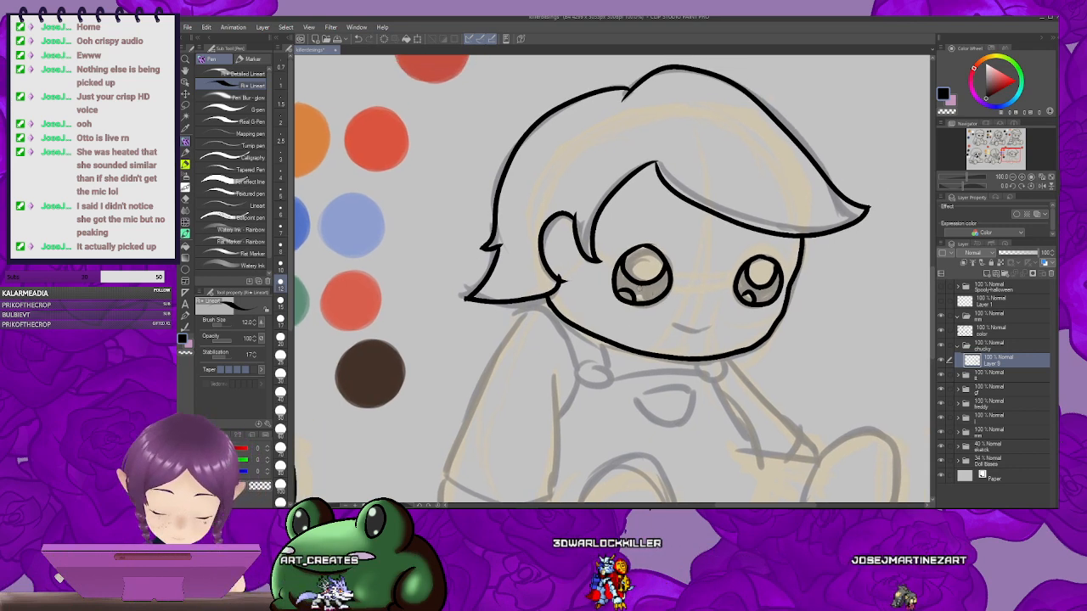
Step: Fill the dark areas of both eyes with black, leaving the highlights unfilled
key("g")
left_click(658, 285)
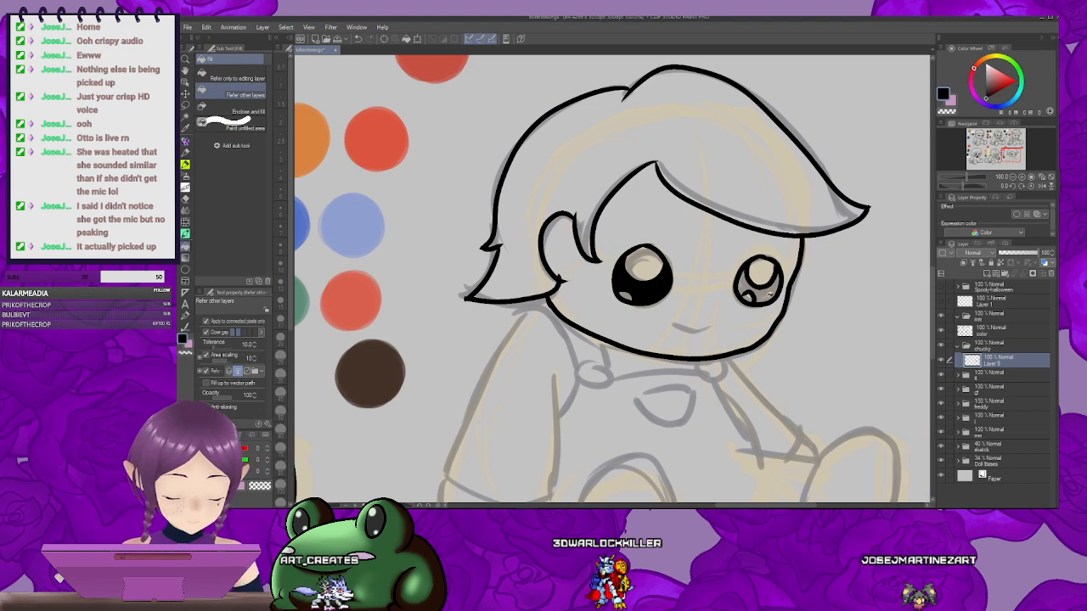
left_click_drag(844, 274, 736, 318)
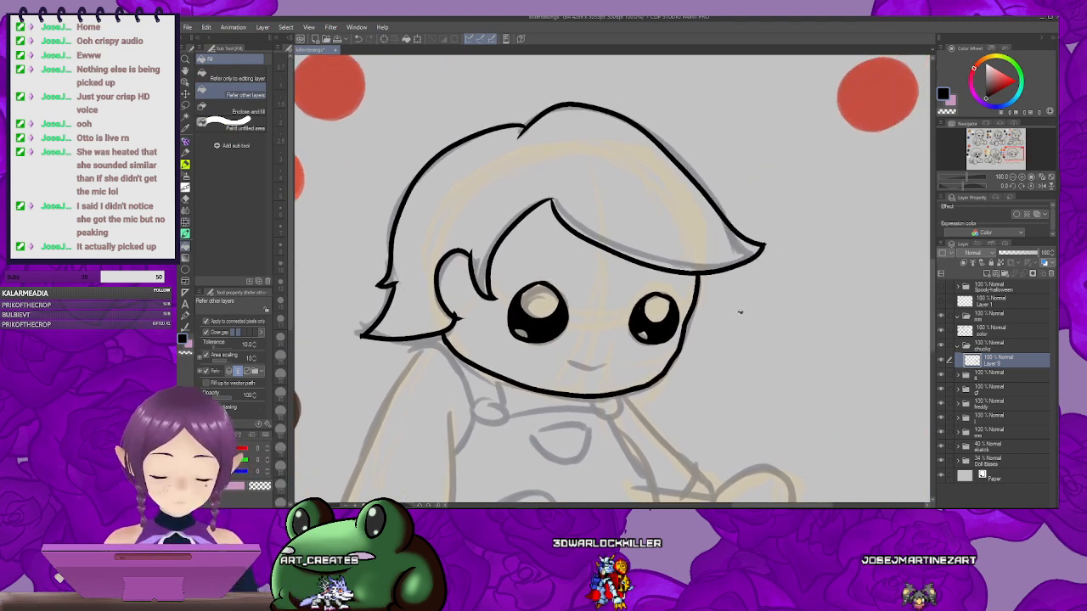
Step: Lasso the eye nearer the ear, scale it to 97% in proportion, and clear the selection
key("m")
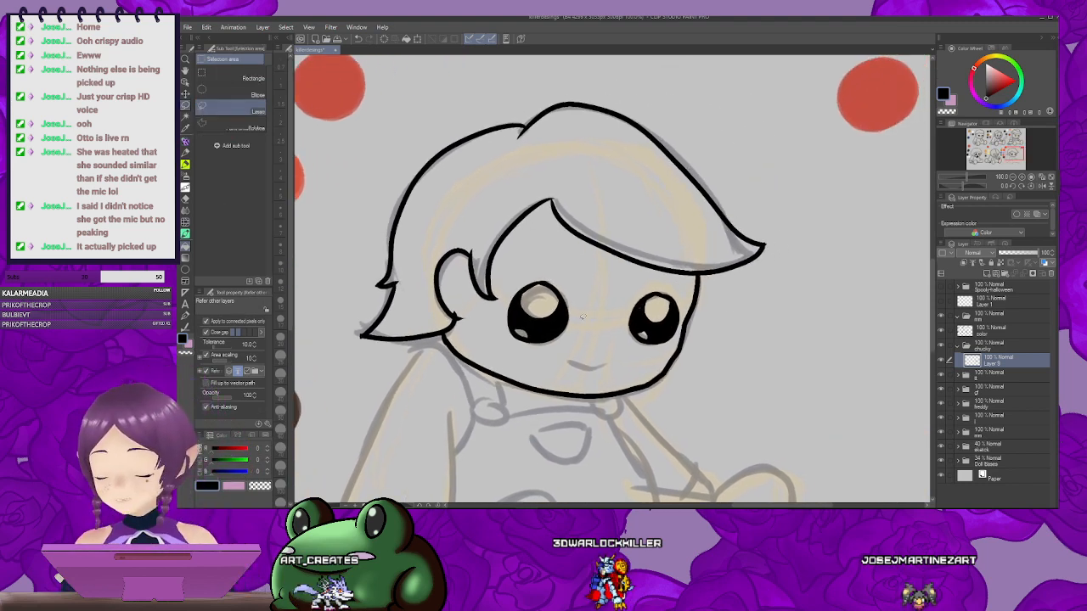
left_click_drag(537, 357, 501, 333)
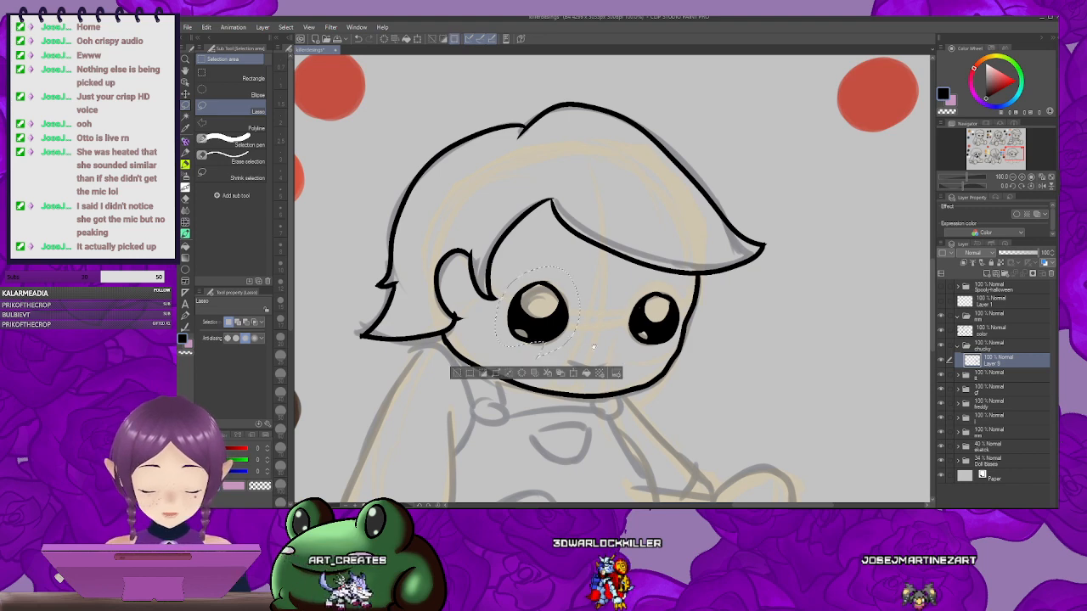
left_click(558, 372)
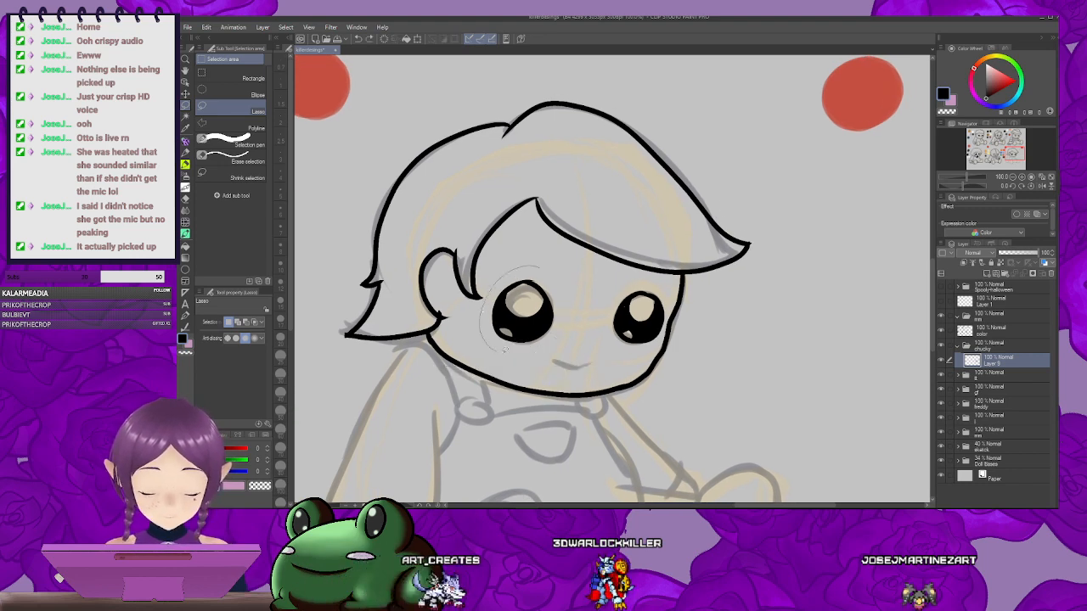
left_click_drag(528, 268, 520, 269)
left_click(552, 343)
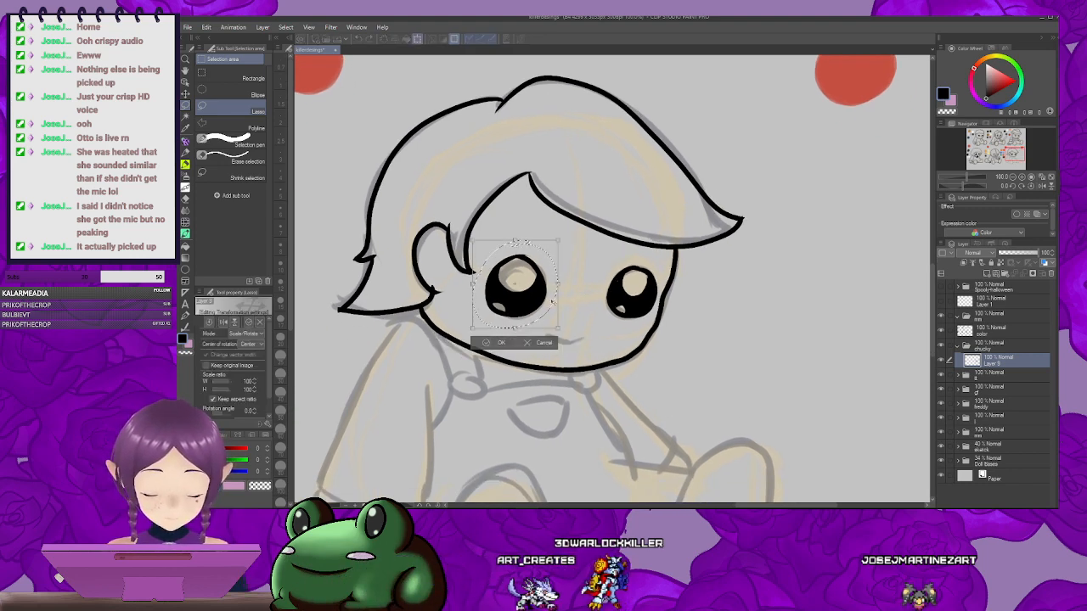
left_click_drag(477, 328, 479, 325)
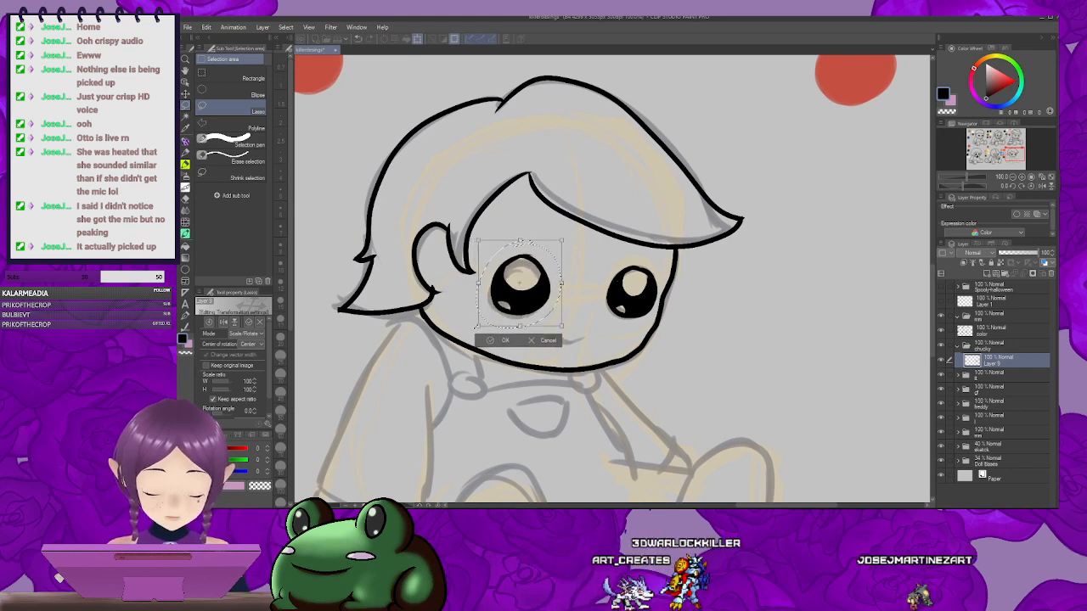
left_click_drag(561, 304, 557, 307)
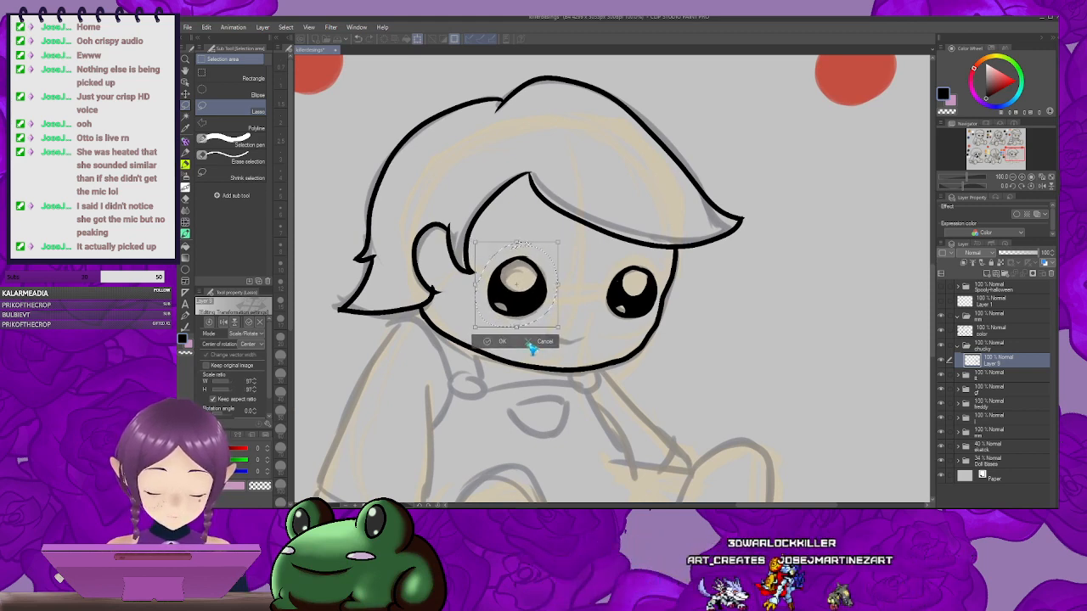
key("Return")
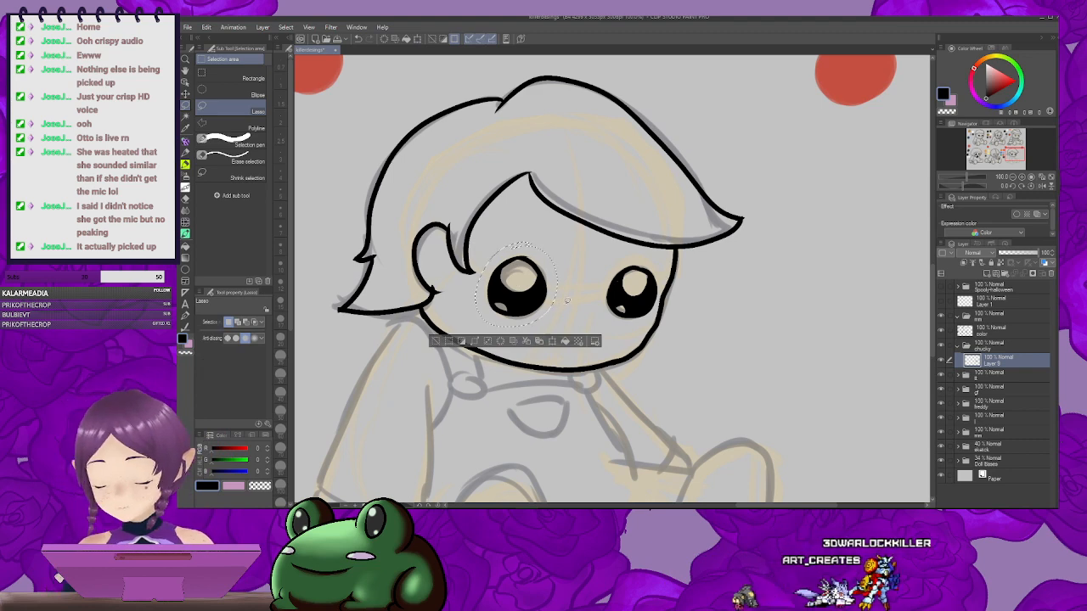
key("ctrl+d")
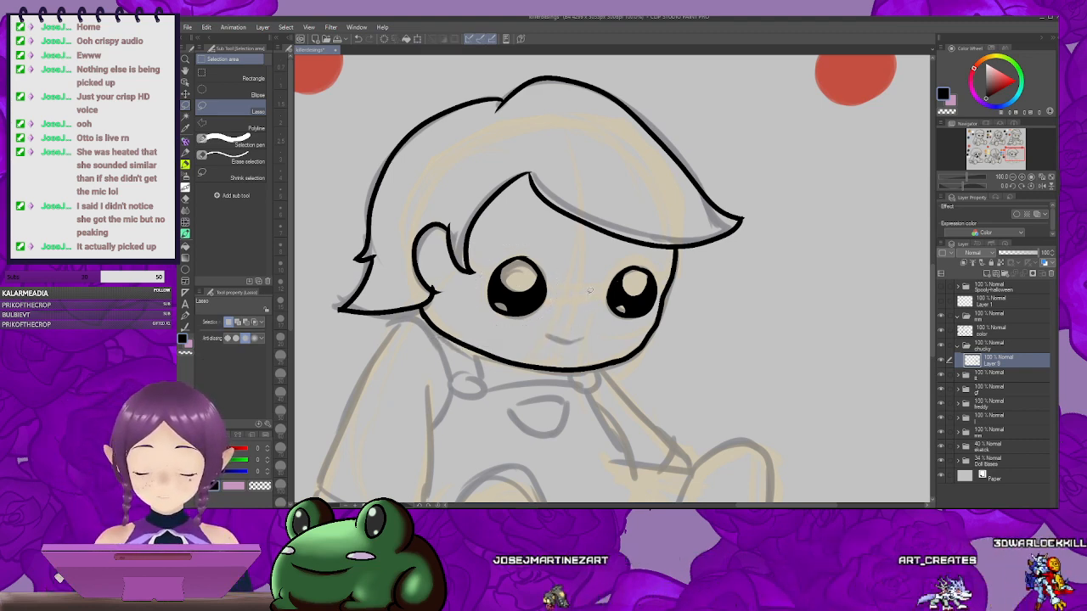
Step: Ink the boy doll's small curved nose between the eyes and the smiling mouth beneath it
key("p")
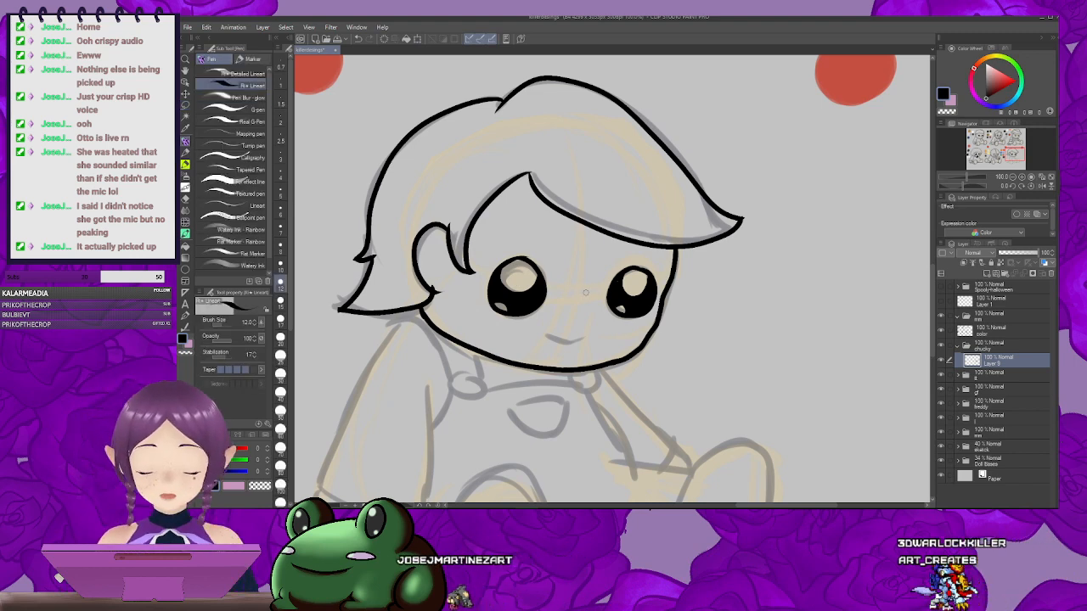
left_click_drag(623, 274, 652, 251)
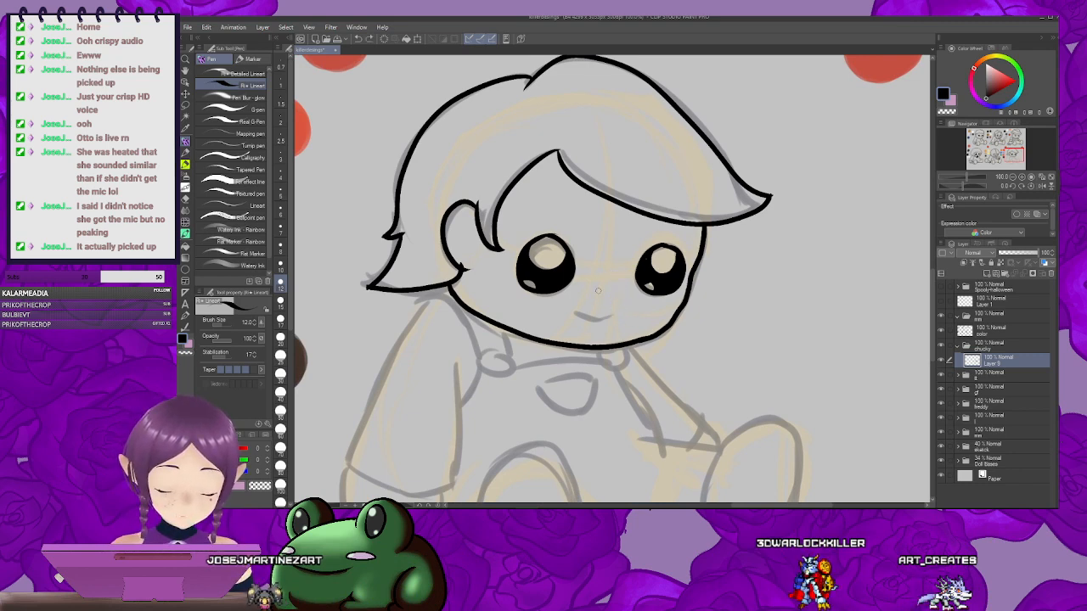
mouse_move(644, 311)
left_mouse_down()
mouse_move(627, 260)
mouse_move(663, 259)
left_mouse_up()
key("ctrl+z")
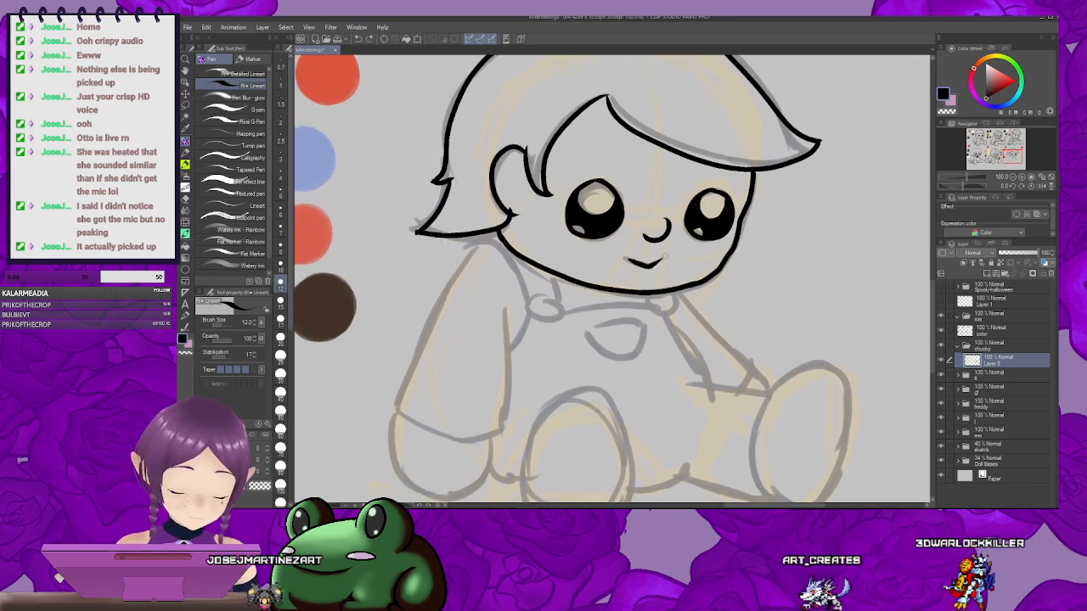
Step: Ink the two round overall buttons and straps under the chin, plus the shoulder seam curving down to the side of the torso
mouse_move(745, 266)
left_mouse_down()
mouse_move(717, 288)
mouse_move(730, 373)
mouse_move(733, 200)
left_mouse_up()
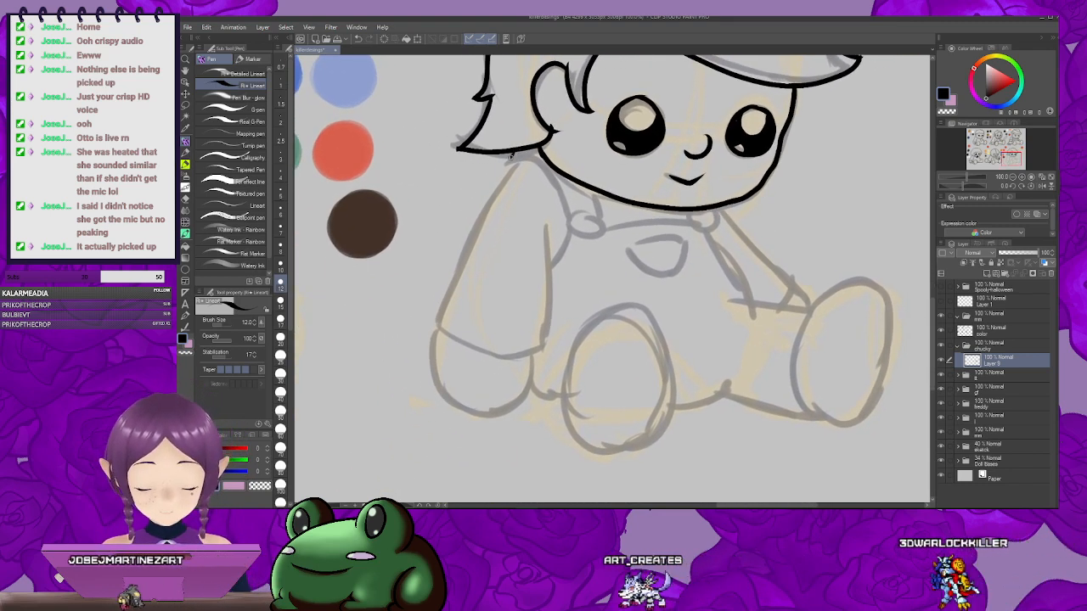
left_click_drag(529, 152, 507, 170)
left_click_drag(510, 168, 529, 162)
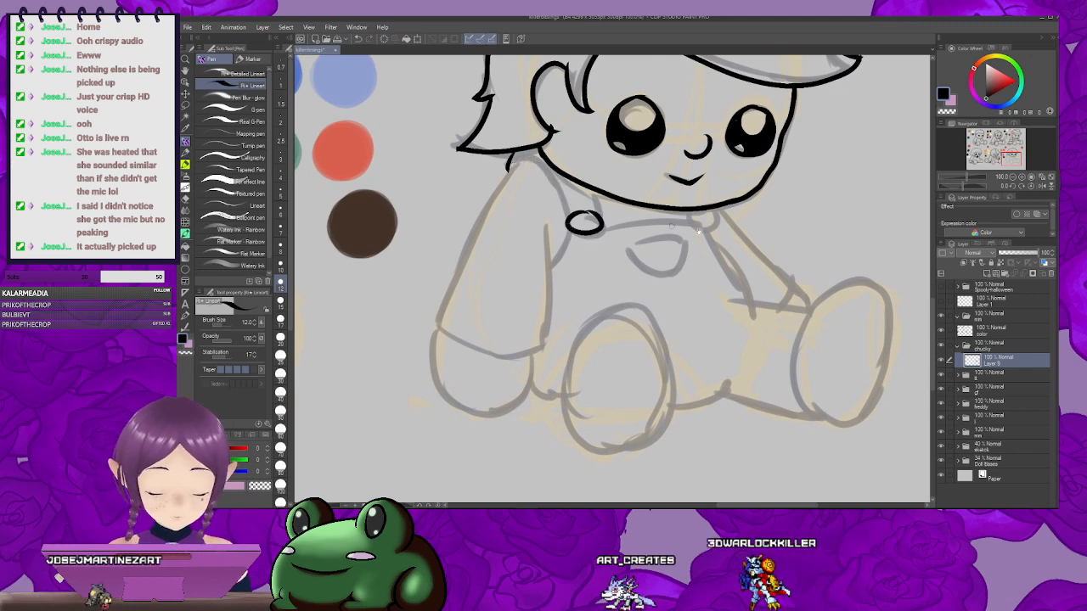
left_click_drag(590, 225, 535, 229)
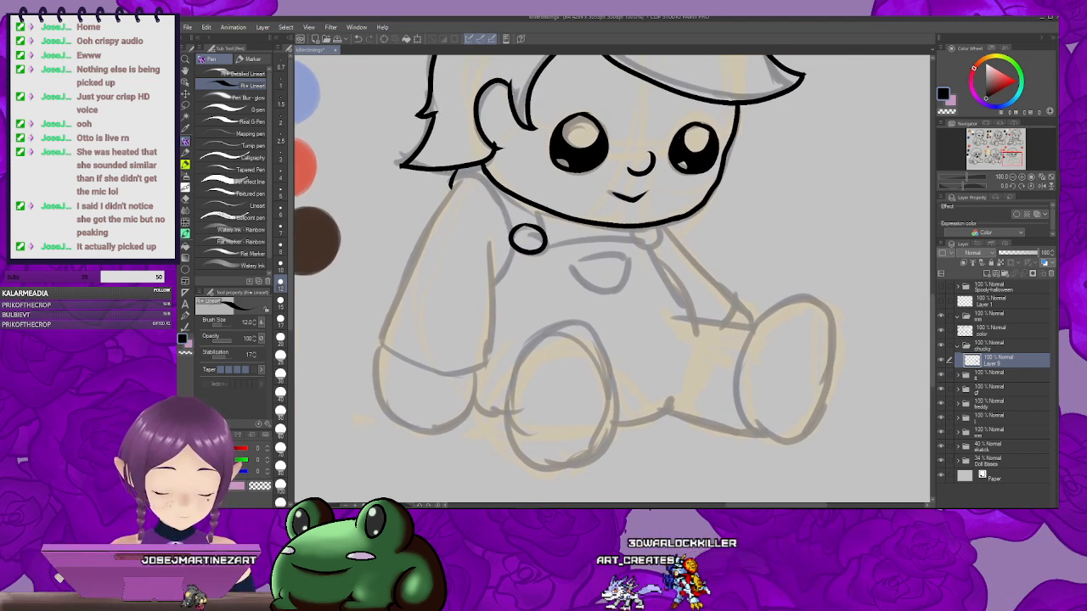
left_click_drag(658, 246, 758, 277)
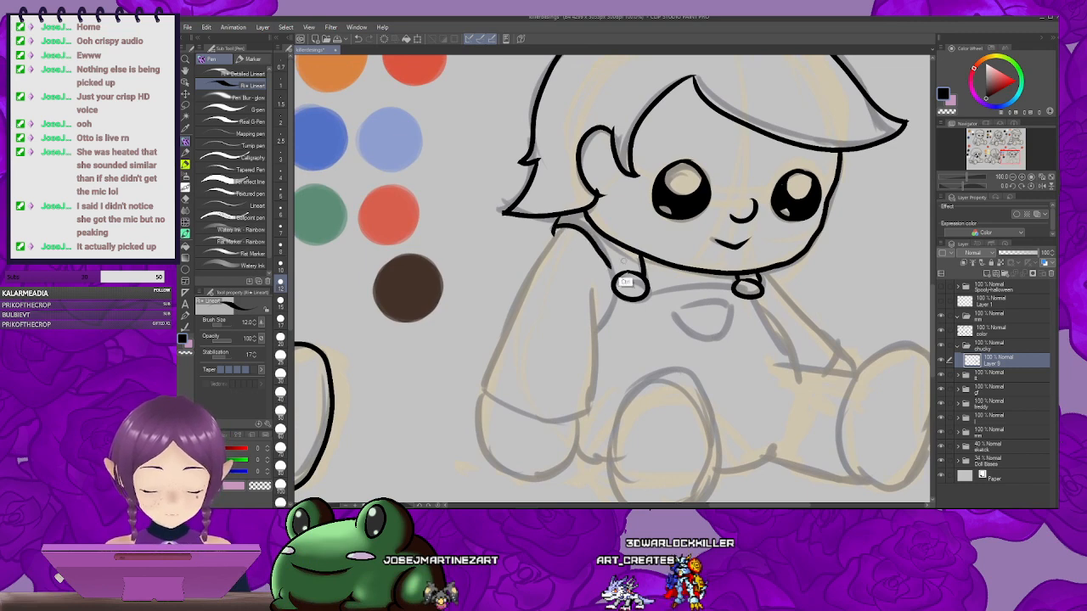
left_click_drag(666, 308, 663, 243)
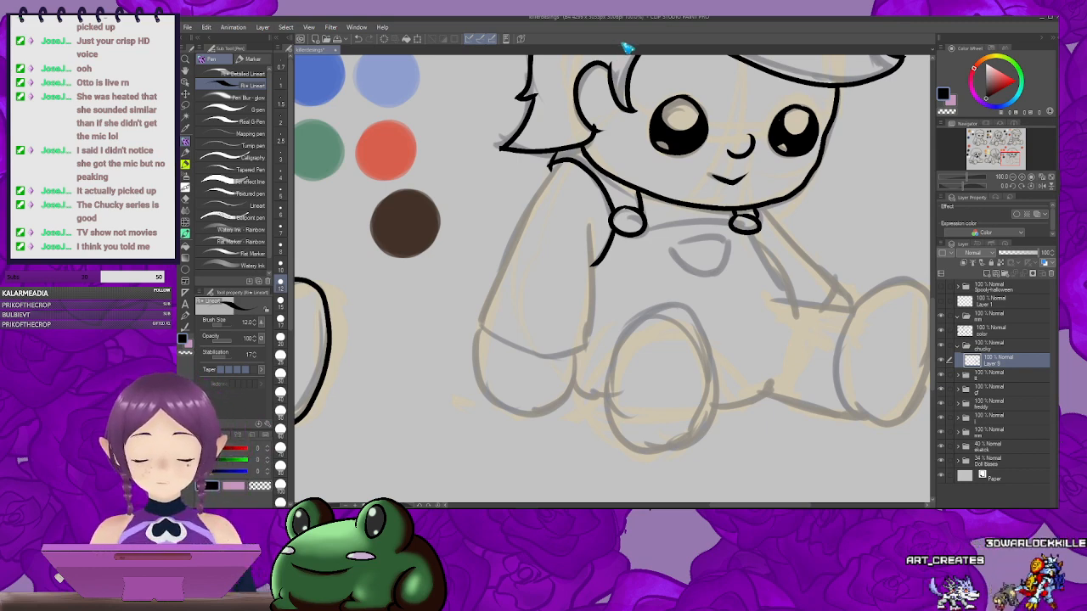
Step: Ink the long sleeve on the ear side of the doll: outer edge, curved cuff and inner edge
mouse_move(579, 133)
left_mouse_down()
mouse_move(608, 105)
mouse_move(563, 93)
left_mouse_up()
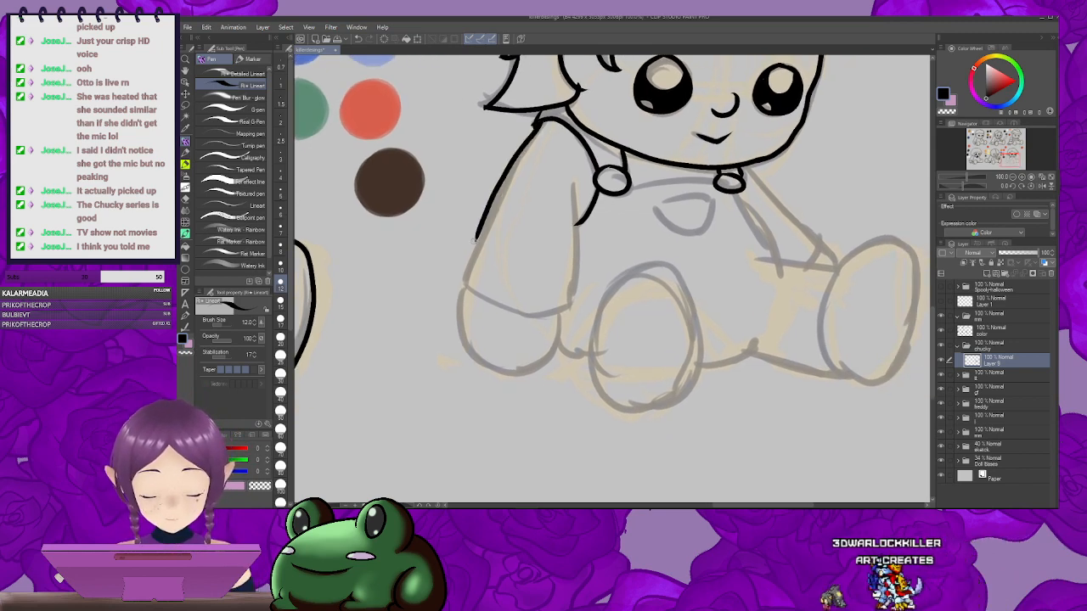
left_click_drag(595, 223, 579, 212)
mouse_move(525, 114)
left_mouse_down()
mouse_move(441, 270)
mouse_move(425, 265)
mouse_move(535, 292)
mouse_move(525, 304)
left_mouse_up()
left_click_drag(509, 192, 505, 314)
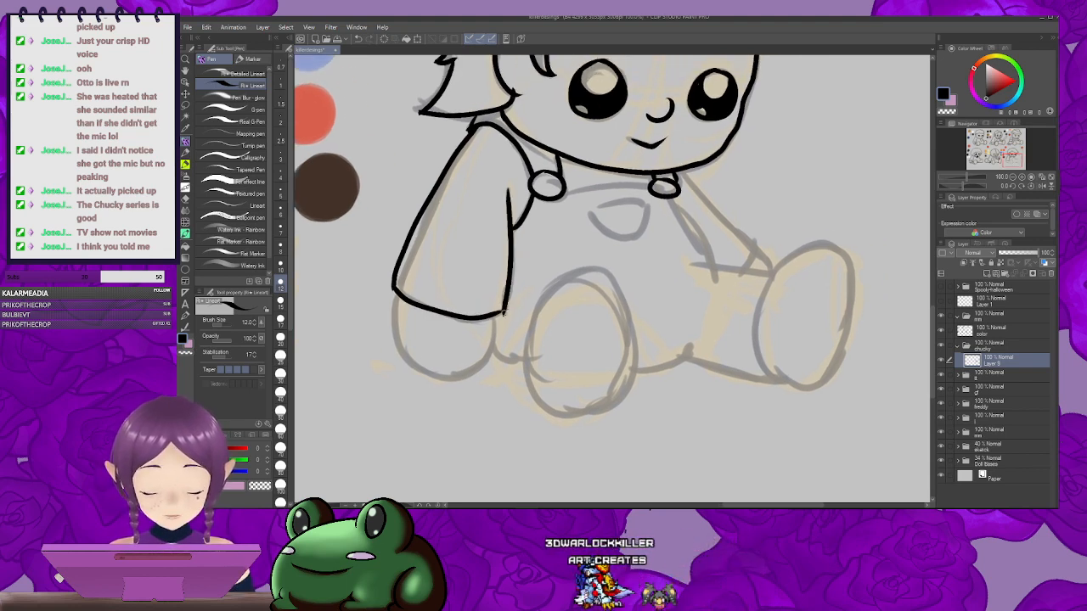
Step: Ink the rounded hand below the sleeve cuff, replacing the first stroke with a tighter curve
mouse_move(744, 226)
left_mouse_down()
mouse_move(639, 258)
mouse_move(711, 205)
left_mouse_up()
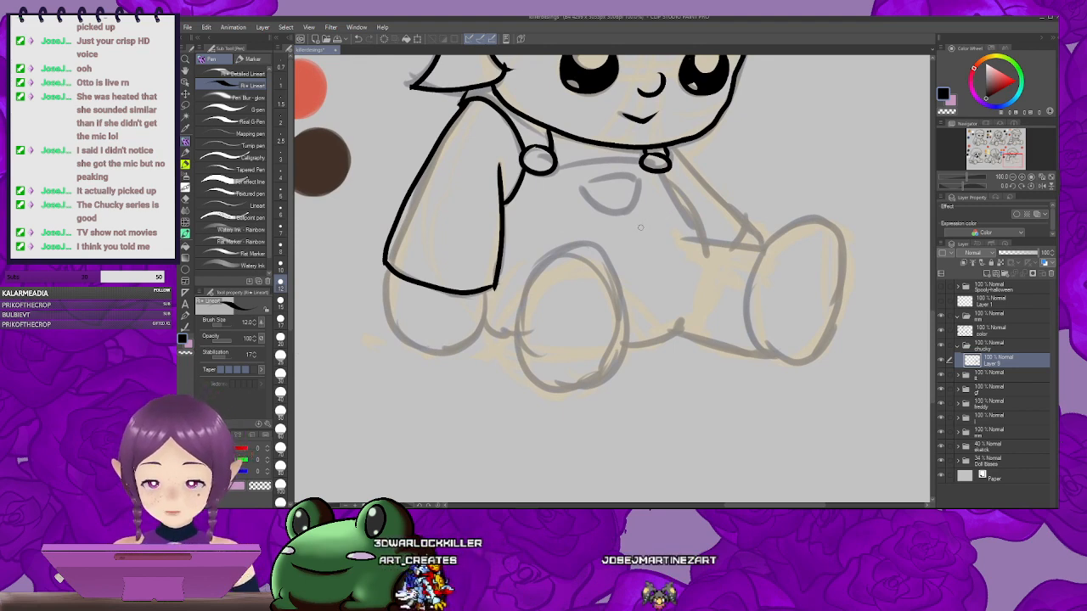
left_click_drag(641, 227, 665, 213)
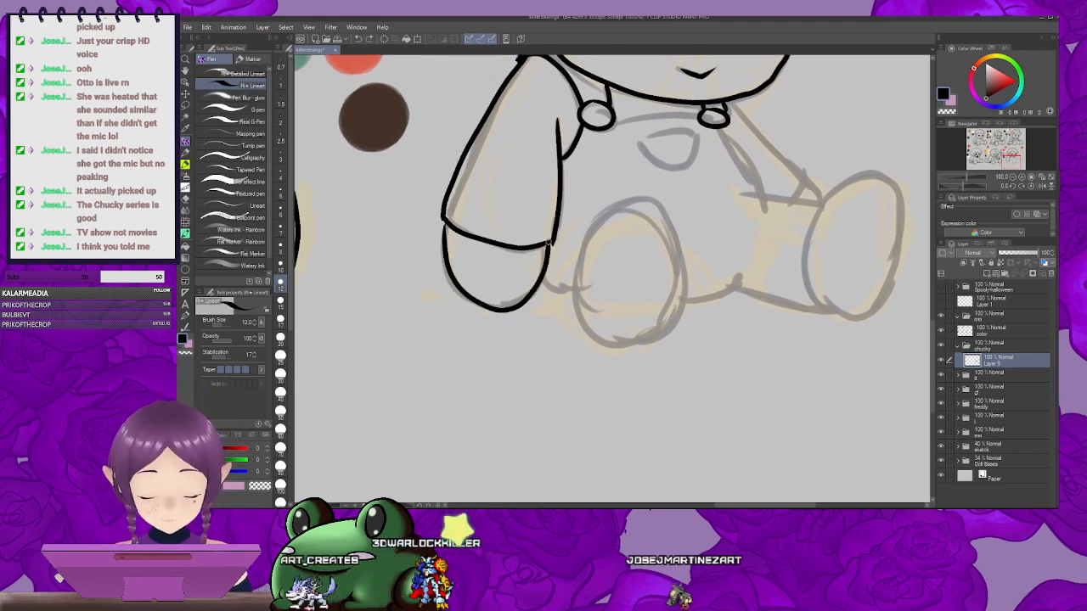
key("ctrl+z")
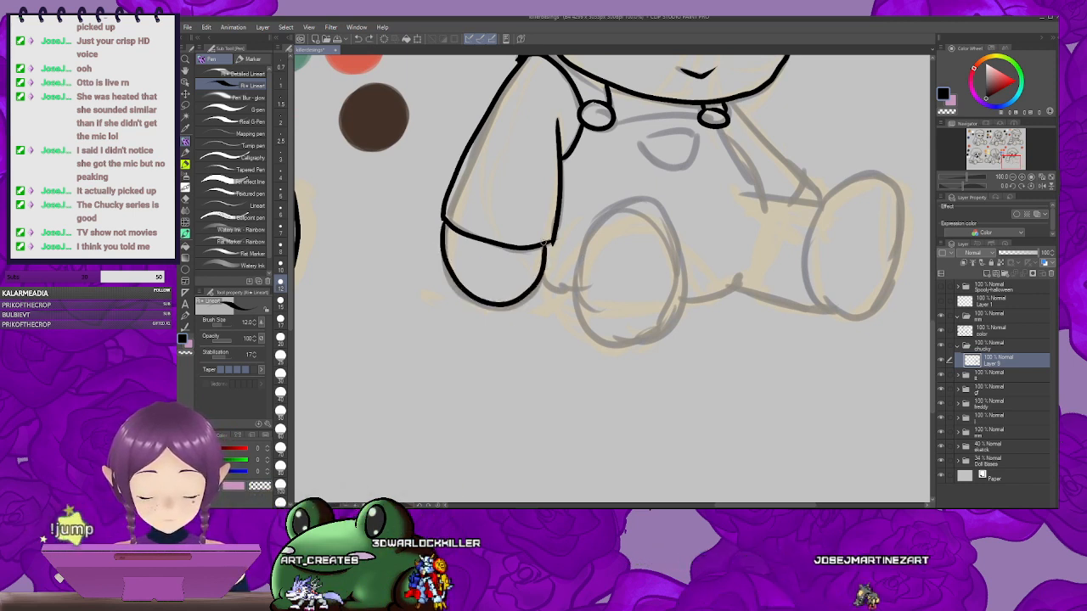
Step: Ink the short curved body line running from the boy doll's rounded hand toward the nearer foot
mouse_move(601, 270)
left_mouse_down()
mouse_move(485, 266)
mouse_move(519, 282)
left_mouse_up()
left_click_drag(549, 238, 526, 249)
left_click_drag(461, 280, 500, 299)
left_click_drag(525, 248, 502, 254)
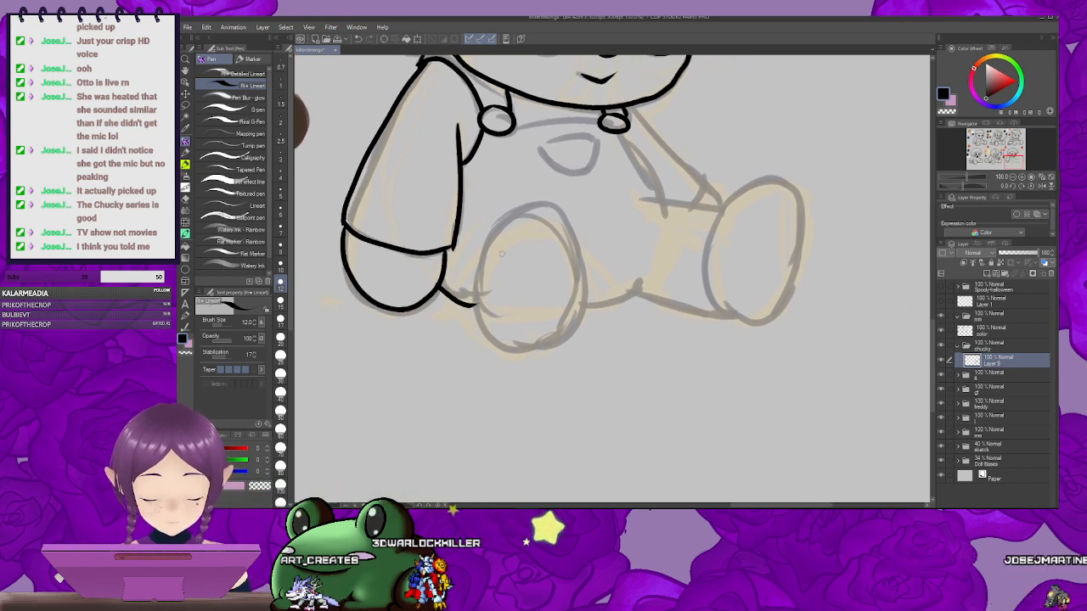
mouse_move(553, 219)
left_mouse_down()
mouse_move(488, 336)
mouse_move(561, 229)
left_mouse_up()
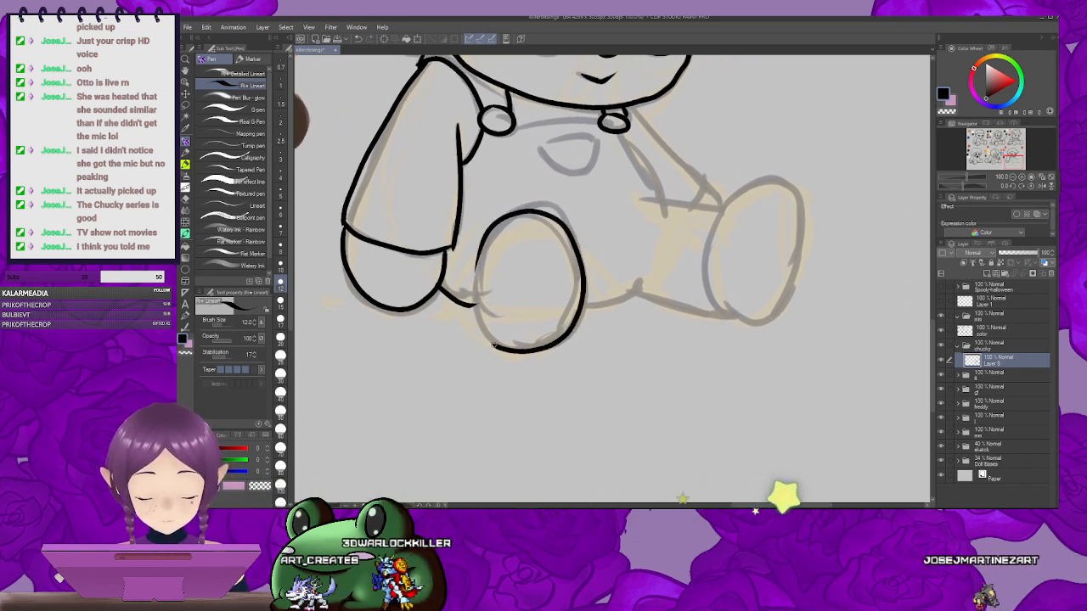
key("ctrl+z")
mouse_move(493, 231)
left_mouse_down()
mouse_move(526, 216)
mouse_move(562, 231)
mouse_move(580, 280)
mouse_move(564, 337)
left_mouse_up()
key("ctrl+z")
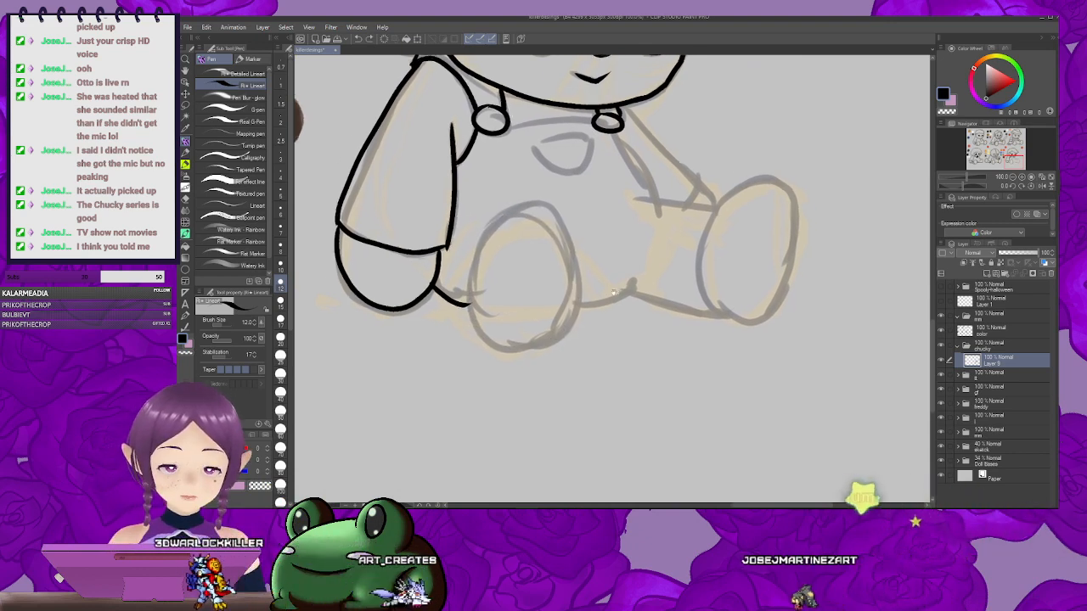
Step: Ink the gently arched top edge of the overall bib between the two round buttons, redoing the first stroke
left_click_drag(618, 298, 603, 294)
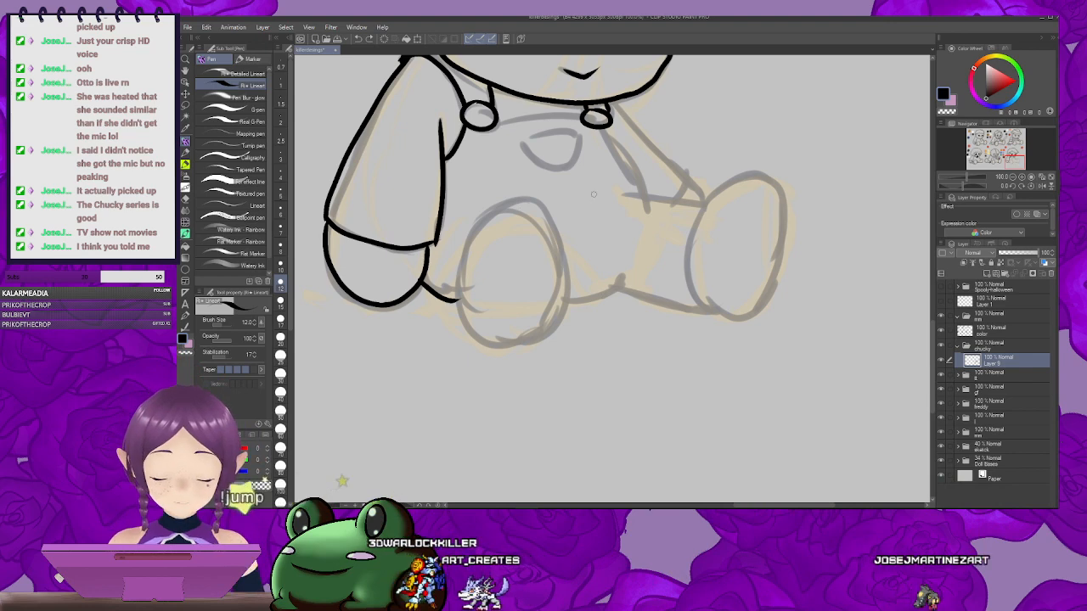
left_click_drag(537, 148, 523, 159)
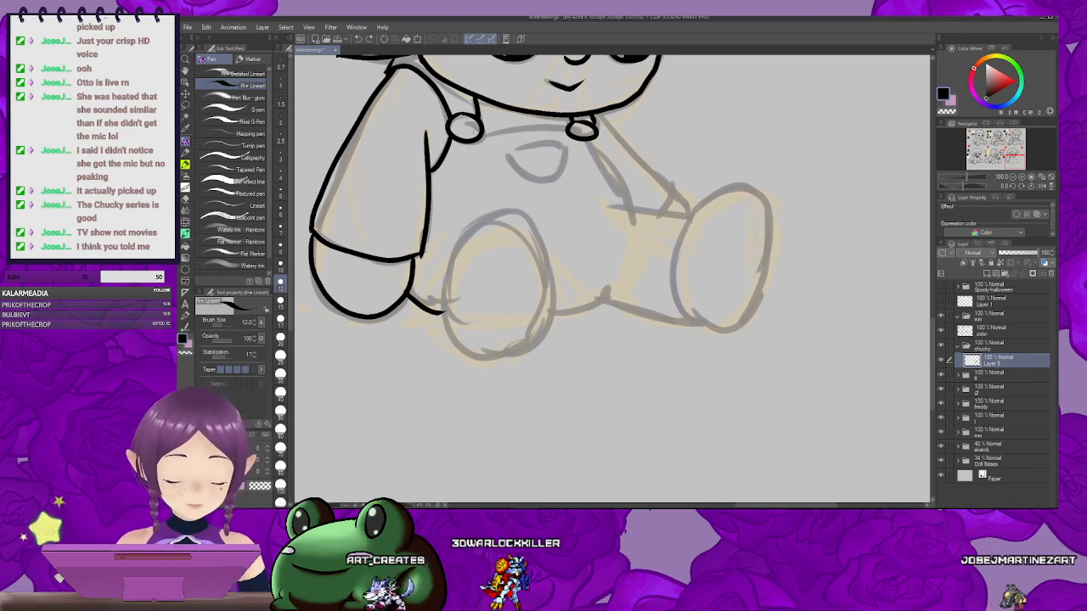
left_click_drag(479, 126, 567, 119)
key("ctrl+z")
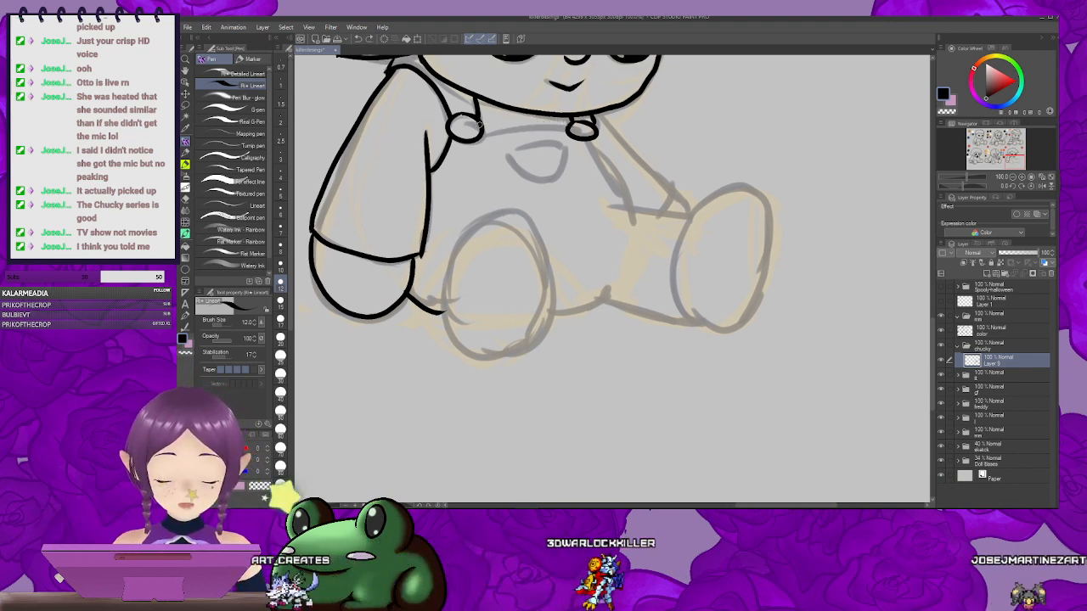
left_click_drag(482, 125, 568, 123)
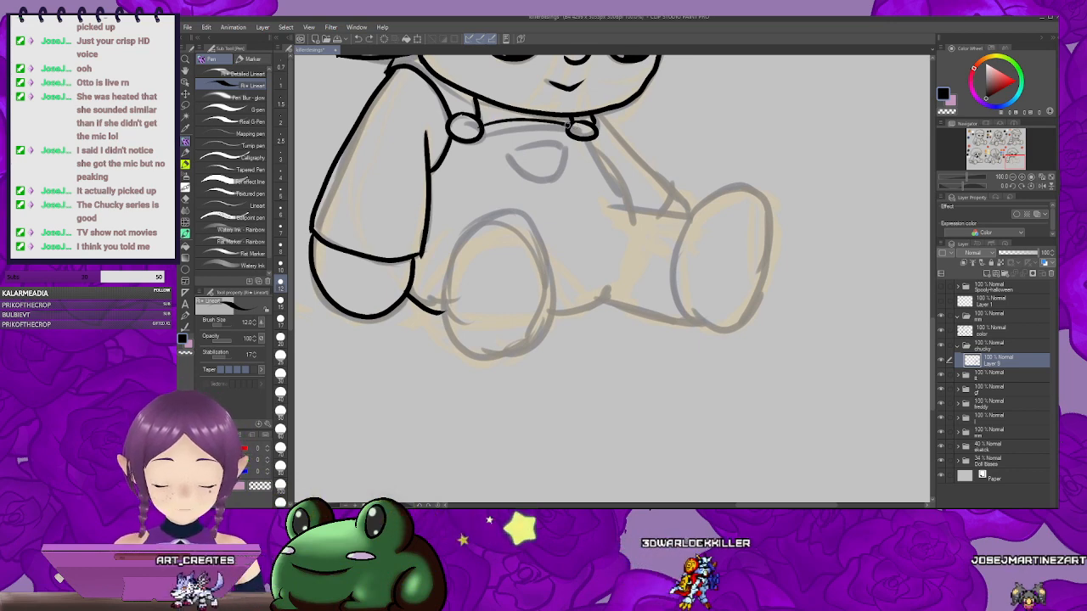
Step: Ink the rounded pocket outline at the centre of the overall bib
mouse_move(626, 148)
left_mouse_down()
mouse_move(707, 170)
mouse_move(678, 159)
left_mouse_up()
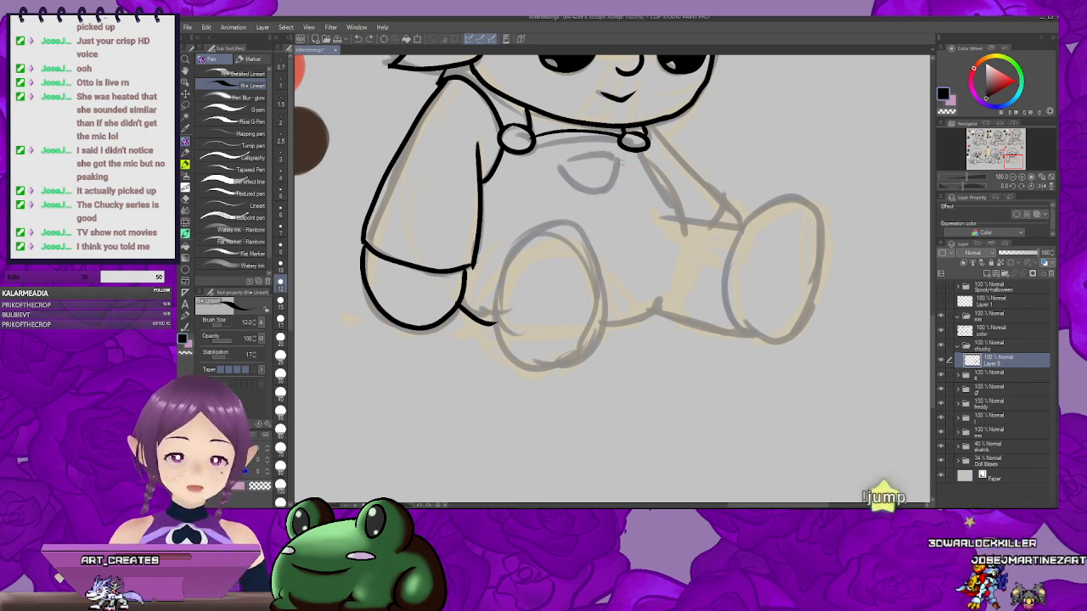
left_click_drag(632, 163, 605, 160)
left_click_drag(524, 149, 570, 145)
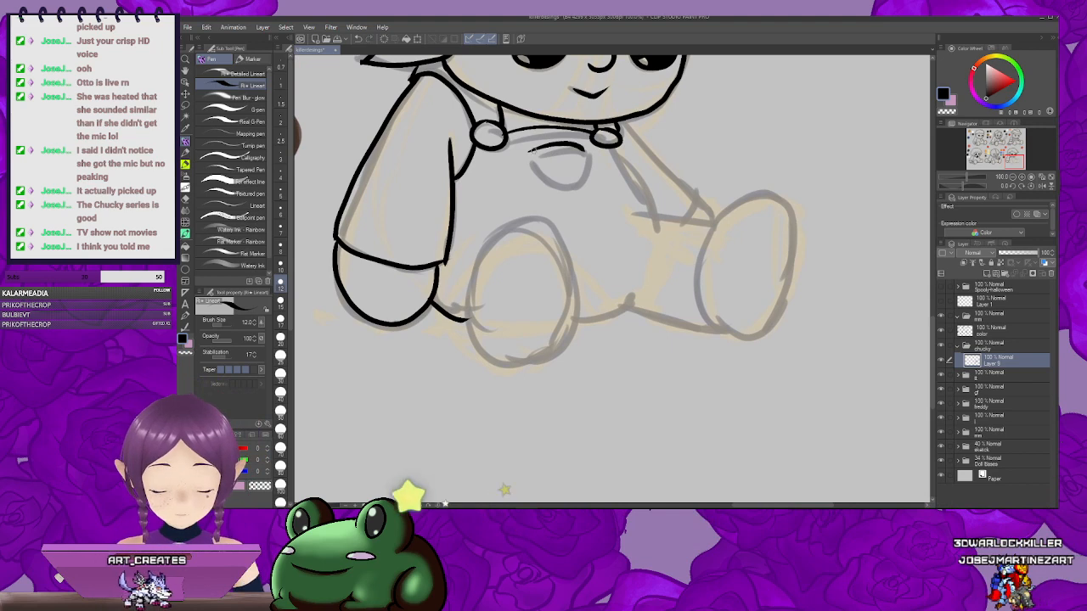
Step: Ink the inner and outer edges of the far arm, from the strap button and chin down to the wrist
mouse_move(576, 183)
left_mouse_down()
mouse_move(567, 167)
mouse_move(546, 165)
mouse_move(592, 223)
left_mouse_up()
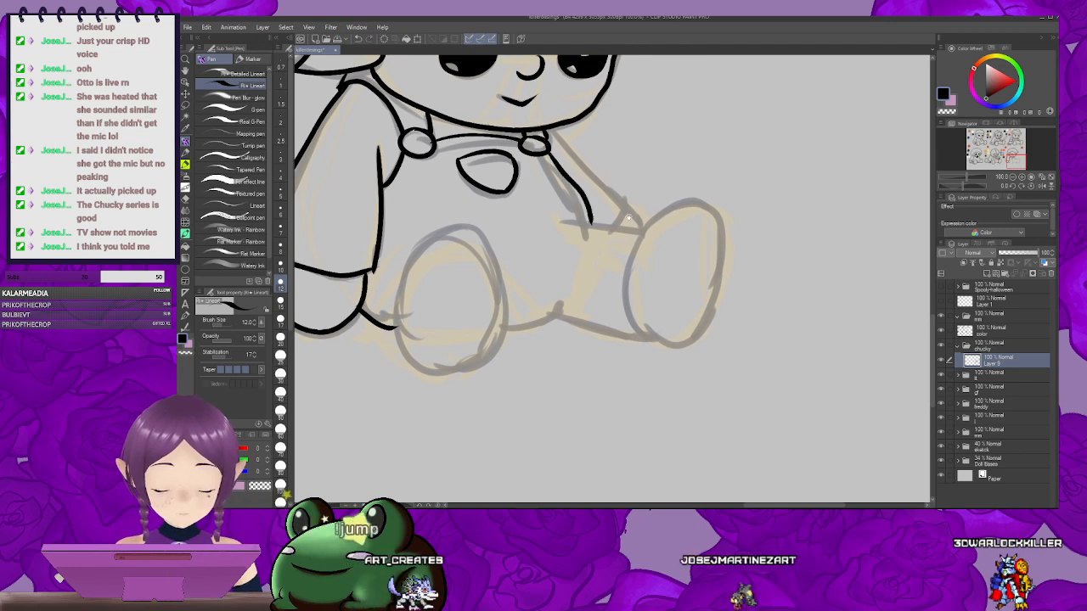
left_click_drag(578, 170, 560, 175)
left_click_drag(535, 135, 617, 215)
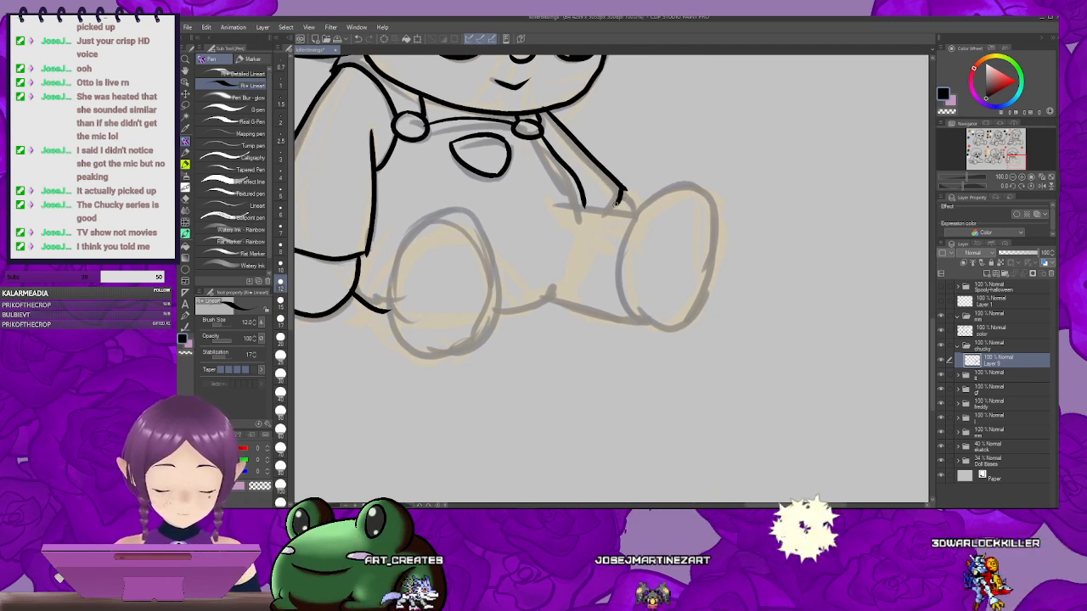
Step: Ink the small wrist curve and the full oval outline of the far foot, replacing the first foot stroke
mouse_move(618, 222)
left_mouse_down()
mouse_move(611, 202)
mouse_move(594, 213)
left_mouse_up()
mouse_move(609, 192)
left_mouse_down()
mouse_move(623, 230)
mouse_move(632, 216)
mouse_move(687, 208)
mouse_move(652, 223)
mouse_move(680, 247)
left_mouse_up()
key("ctrl+z")
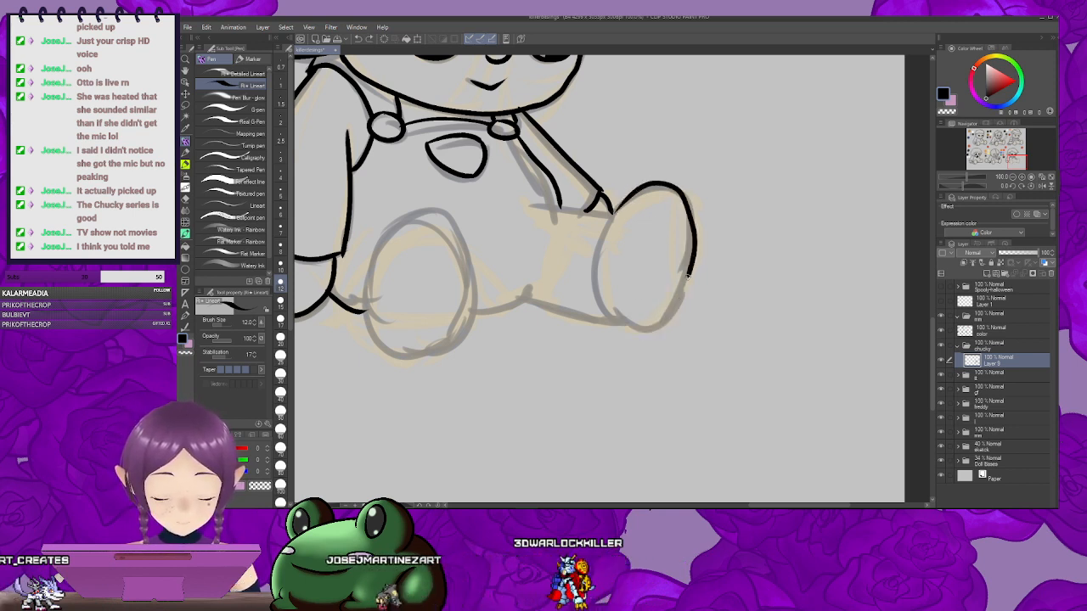
mouse_move(661, 298)
left_mouse_down()
mouse_move(748, 305)
mouse_move(737, 304)
left_mouse_up()
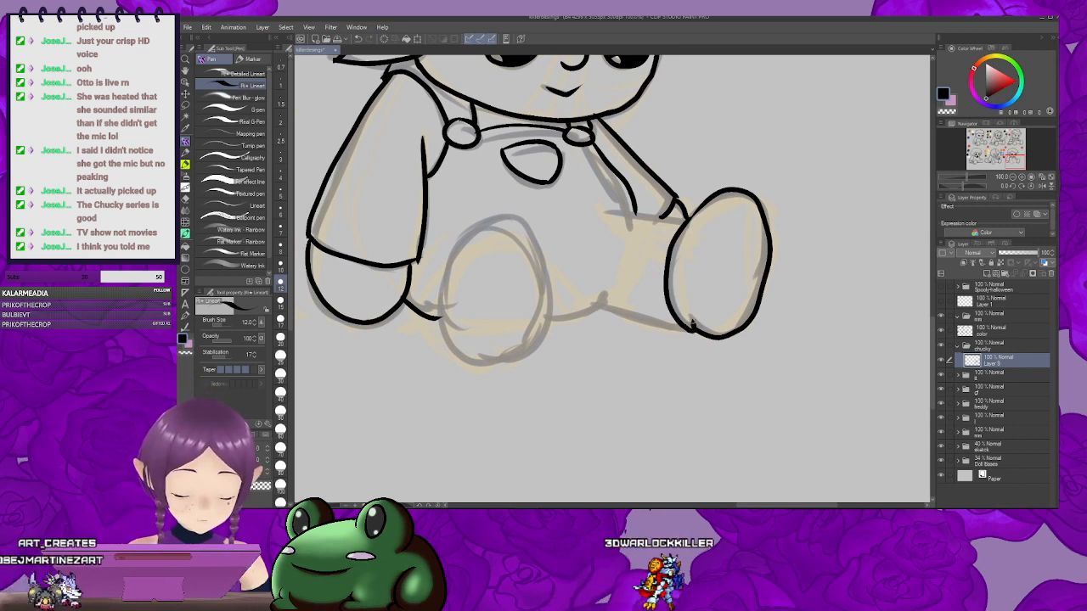
mouse_move(697, 299)
left_mouse_down()
mouse_move(745, 286)
mouse_move(712, 299)
mouse_move(709, 324)
mouse_move(749, 327)
left_mouse_up()
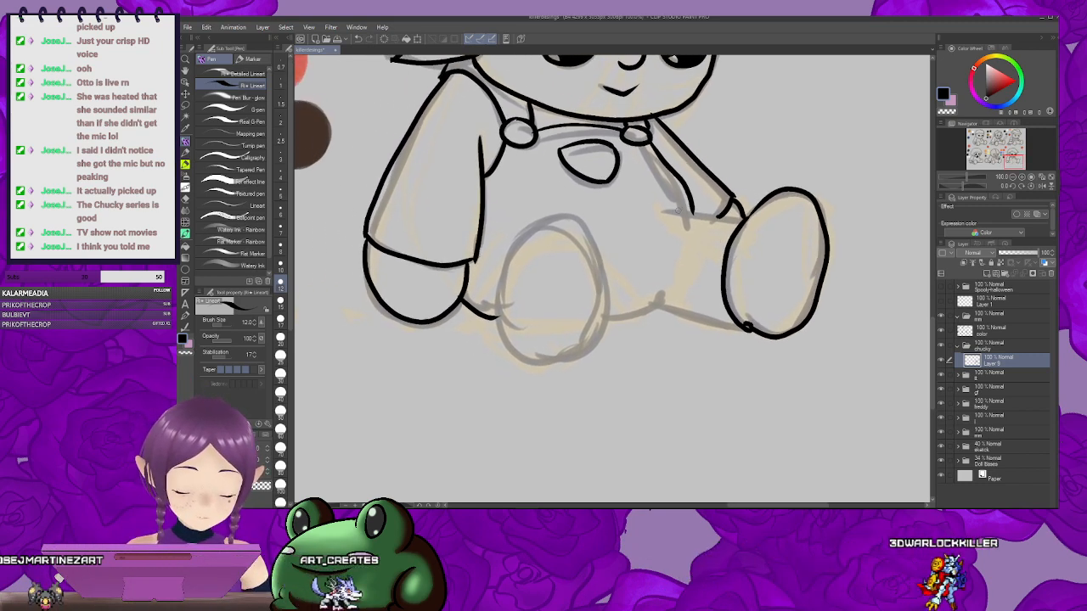
Step: Ink the upper and lower edges of the far leg and the short curve between the legs
mouse_move(668, 208)
left_mouse_down()
mouse_move(717, 219)
mouse_move(729, 194)
left_mouse_up()
key("ctrl+z")
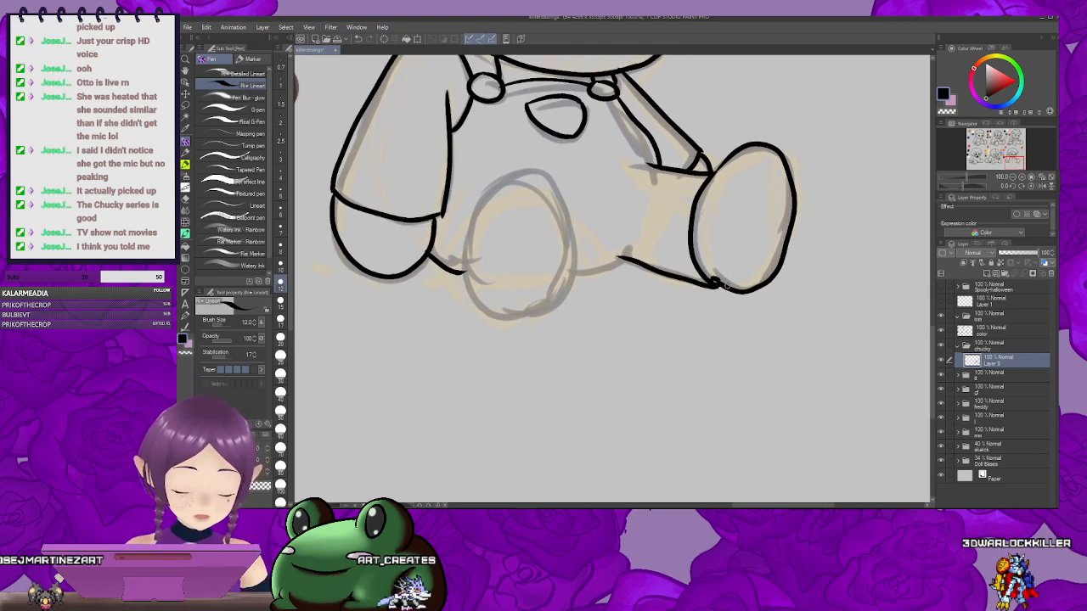
mouse_move(701, 280)
left_mouse_down()
mouse_move(780, 284)
mouse_move(763, 295)
left_mouse_up()
left_click_drag(677, 275, 654, 294)
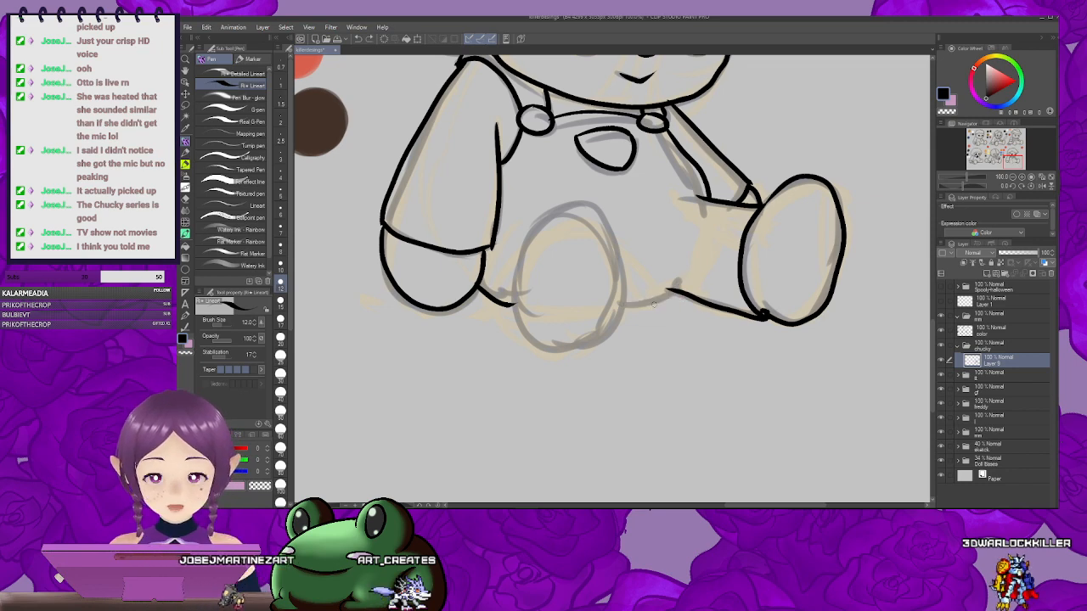
left_click_drag(653, 304, 662, 313)
Step: Ink the complete oval outline of the nearer foot
mouse_move(551, 217)
left_mouse_down()
mouse_move(560, 192)
mouse_move(585, 198)
mouse_move(576, 217)
left_mouse_up()
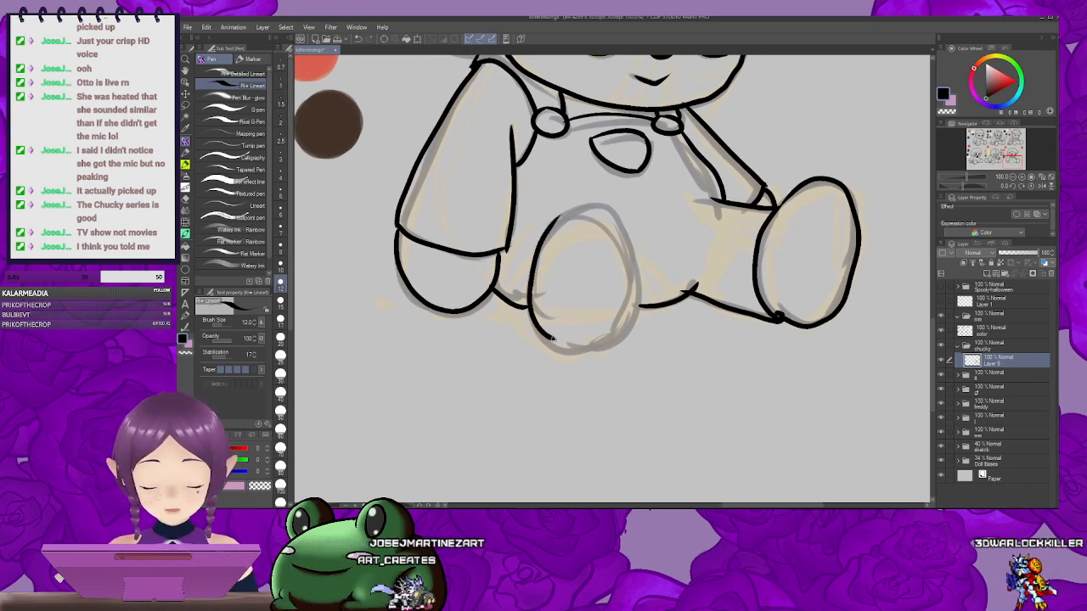
mouse_move(583, 261)
left_mouse_down()
mouse_move(602, 278)
mouse_move(591, 285)
left_mouse_up()
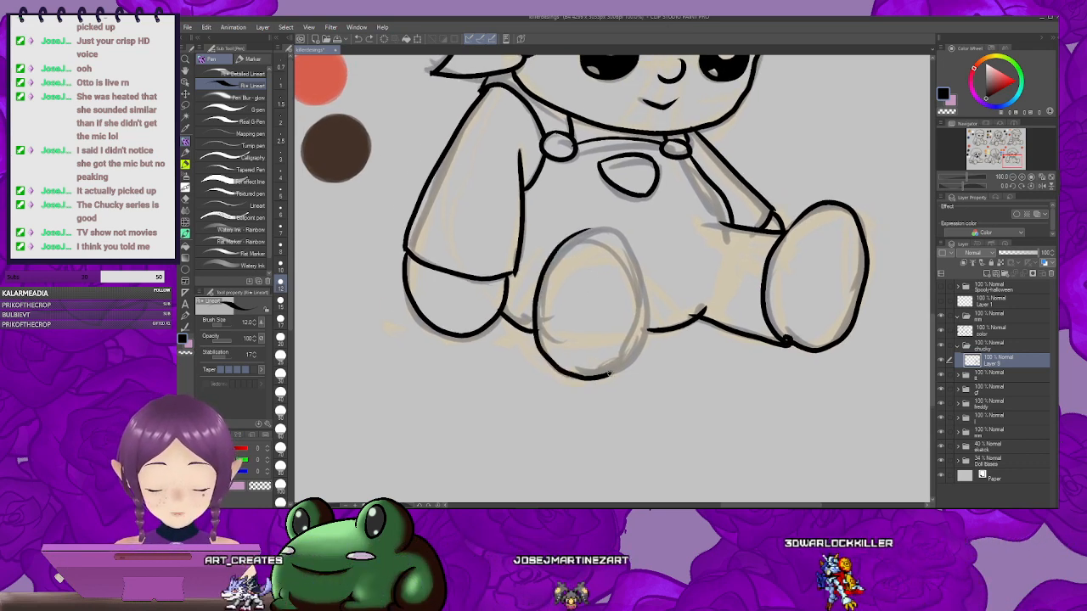
left_click_drag(698, 267, 636, 337)
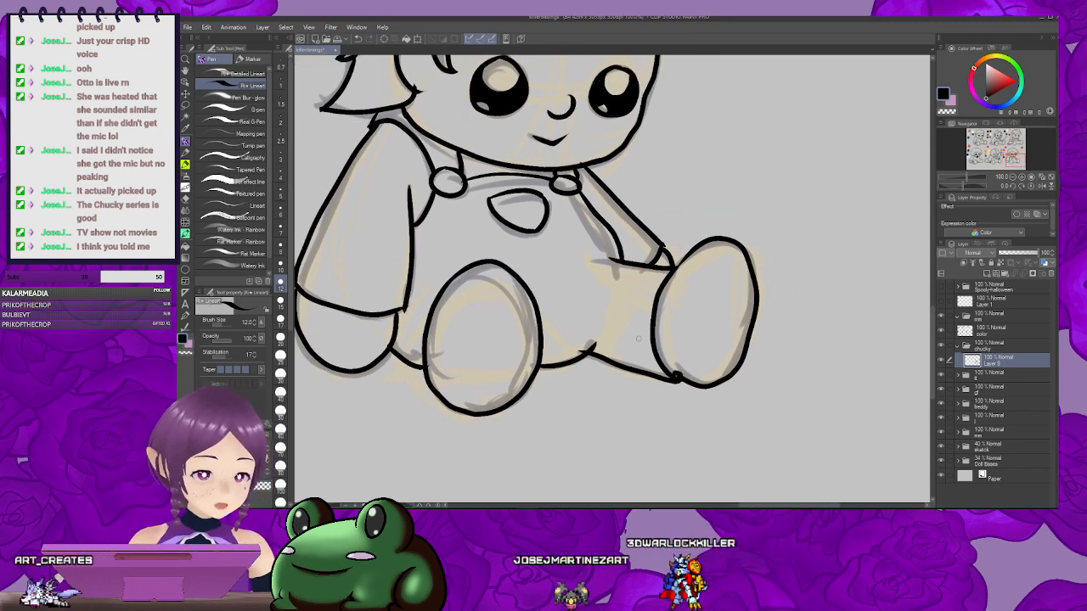
Step: Collapse the chucky layer folder and hide the Doll Bases and sketch folders so only lineart and colour swatches show
key("e")
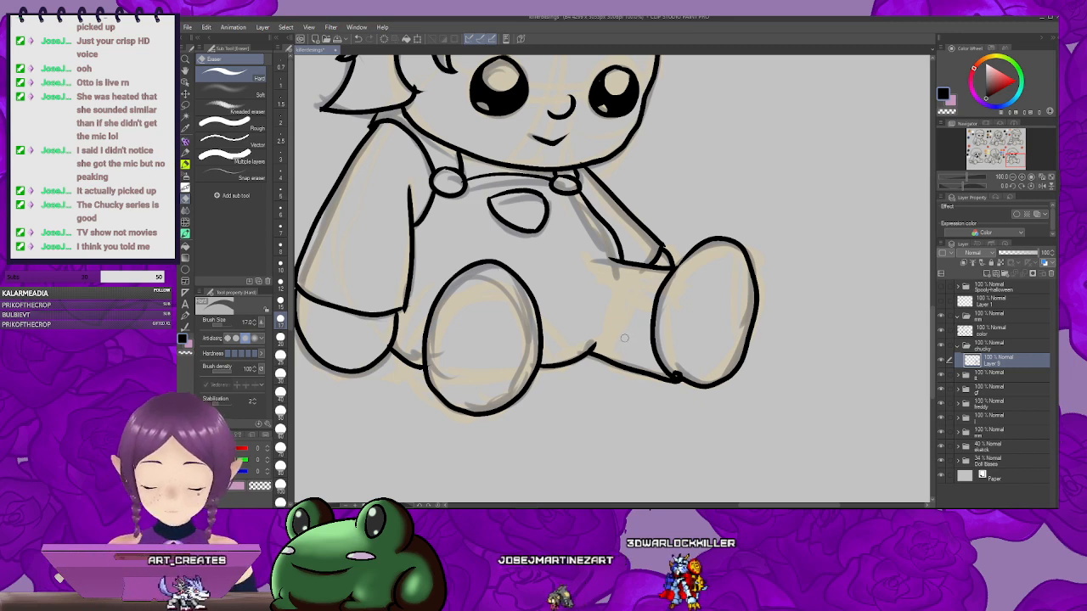
scroll(625, 336, "down", 3)
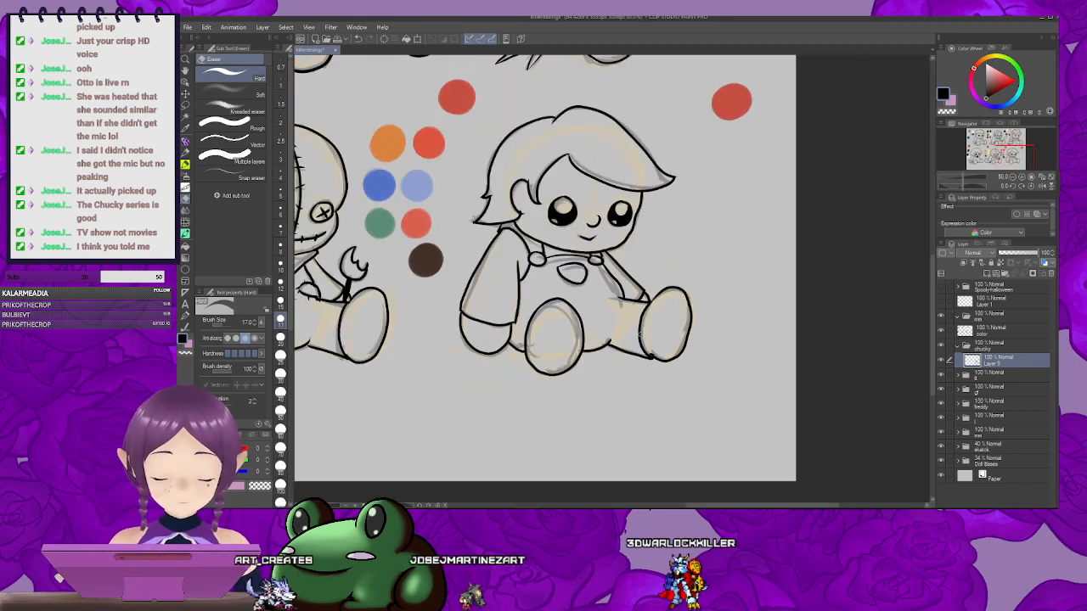
left_click_drag(627, 341, 629, 372)
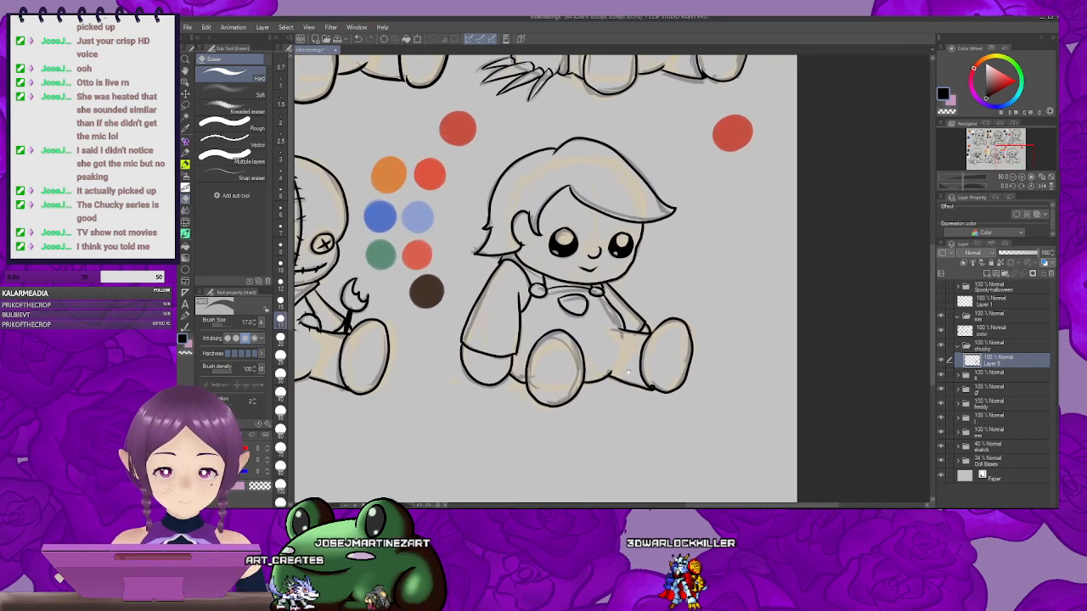
left_click_drag(697, 292, 677, 304)
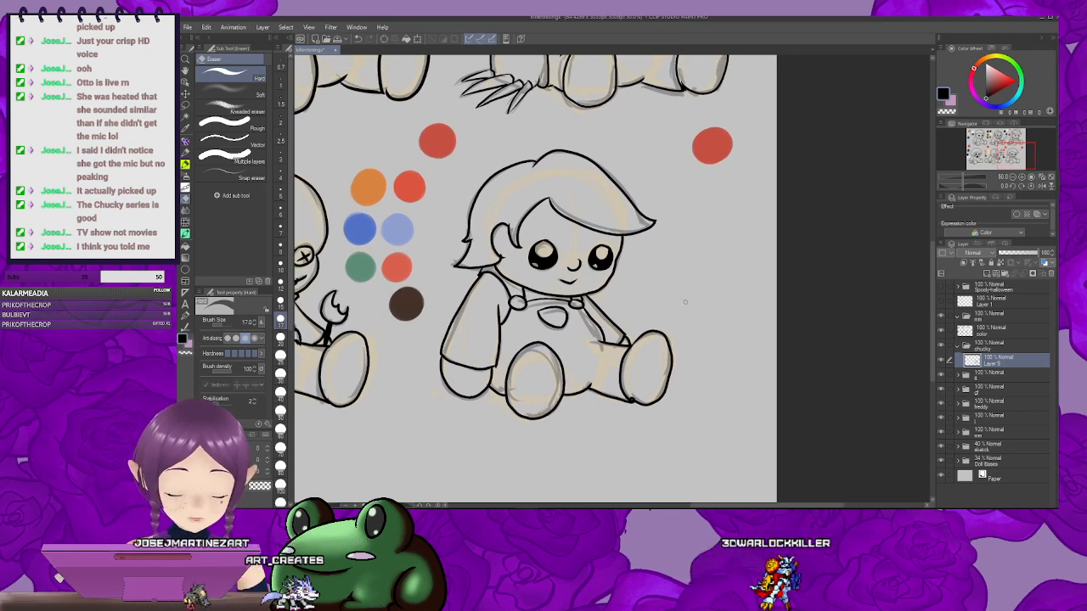
scroll(684, 302, "down", 3)
scroll(684, 306, "up", 1)
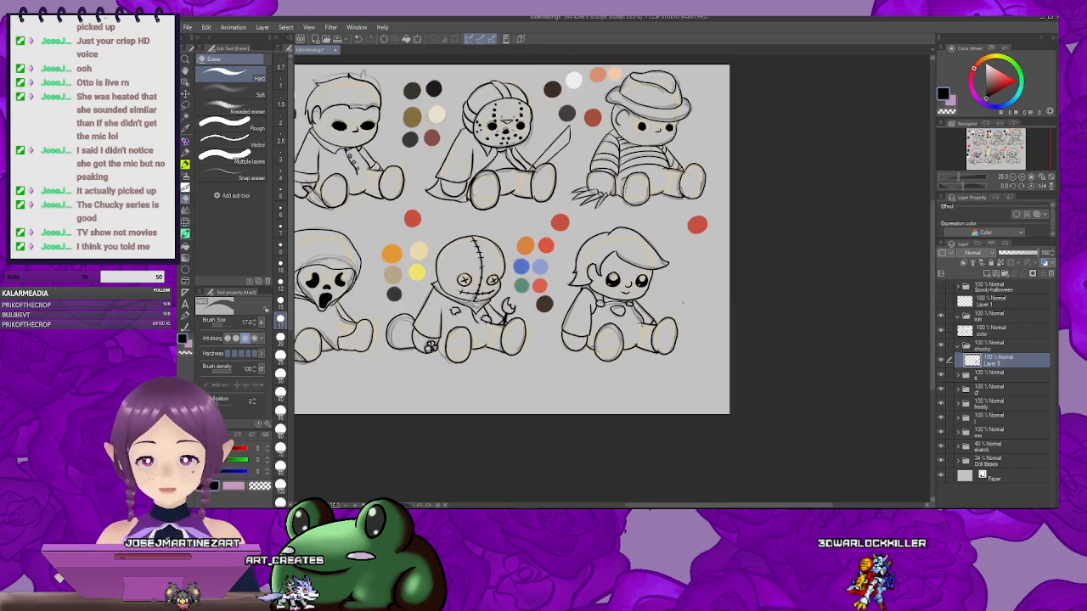
left_click_drag(659, 322, 771, 358)
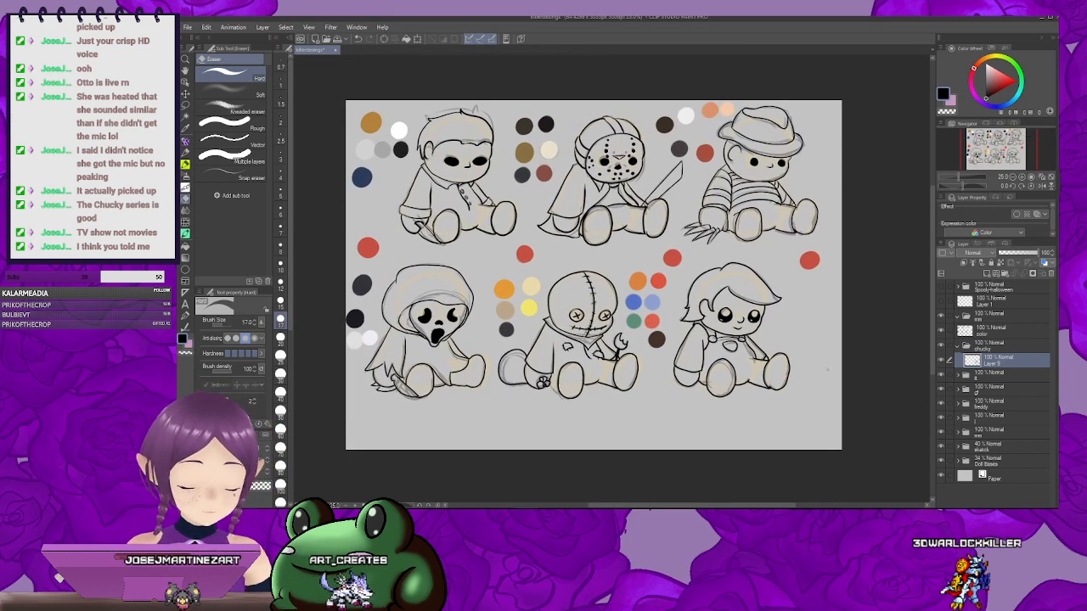
left_click(957, 346)
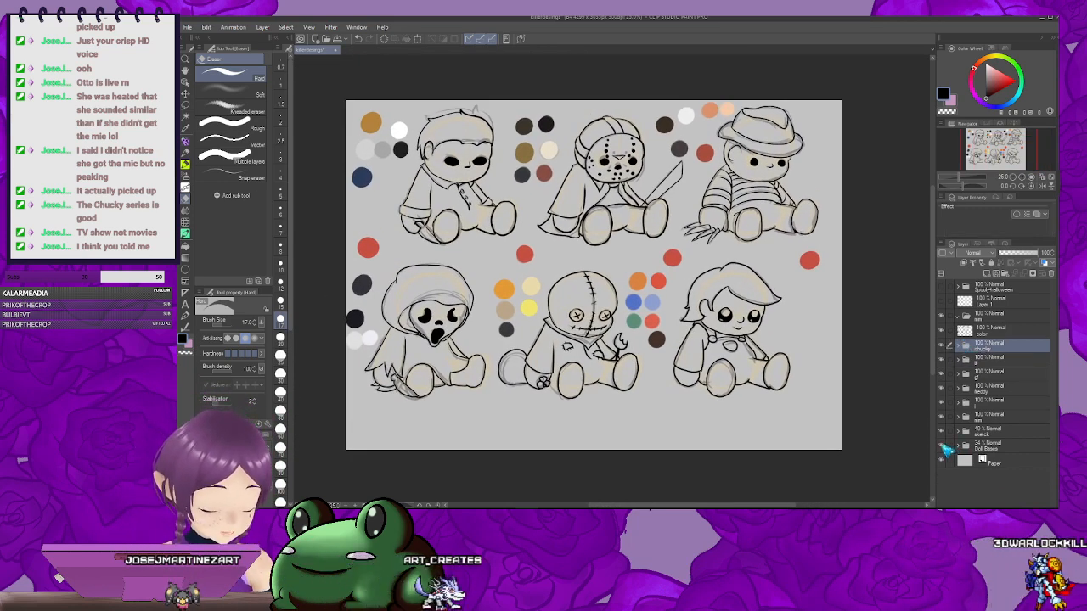
left_click_drag(624, 410, 668, 388)
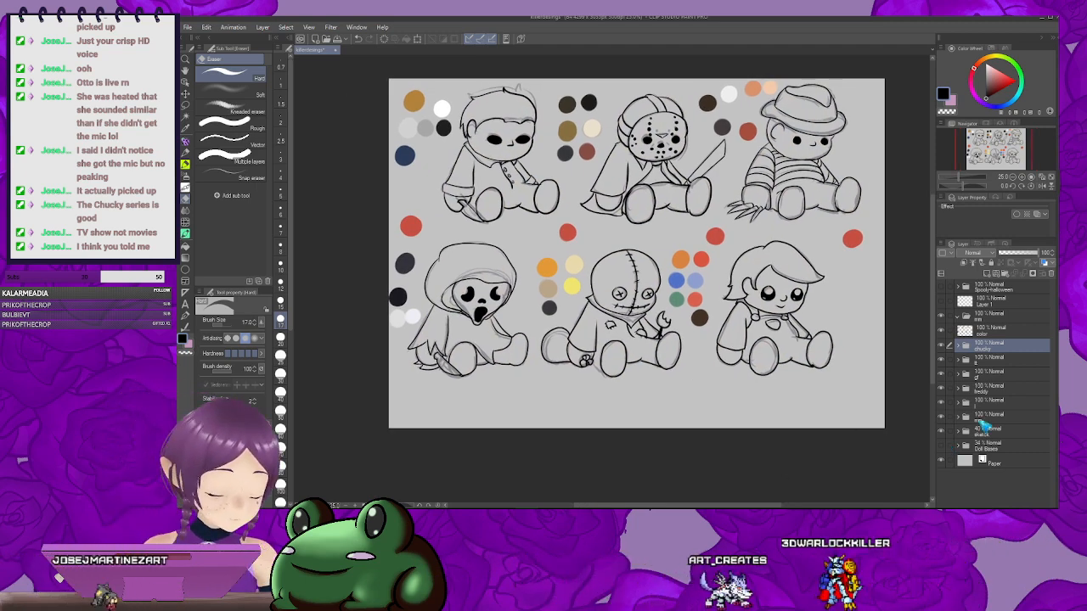
left_click(946, 432)
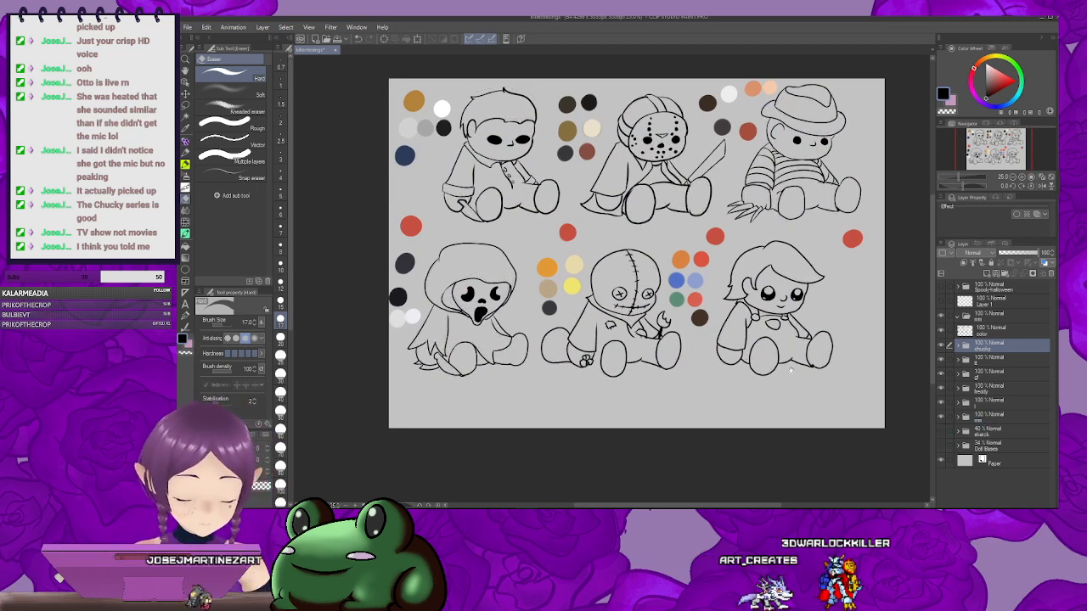
left_click_drag(791, 371, 676, 332)
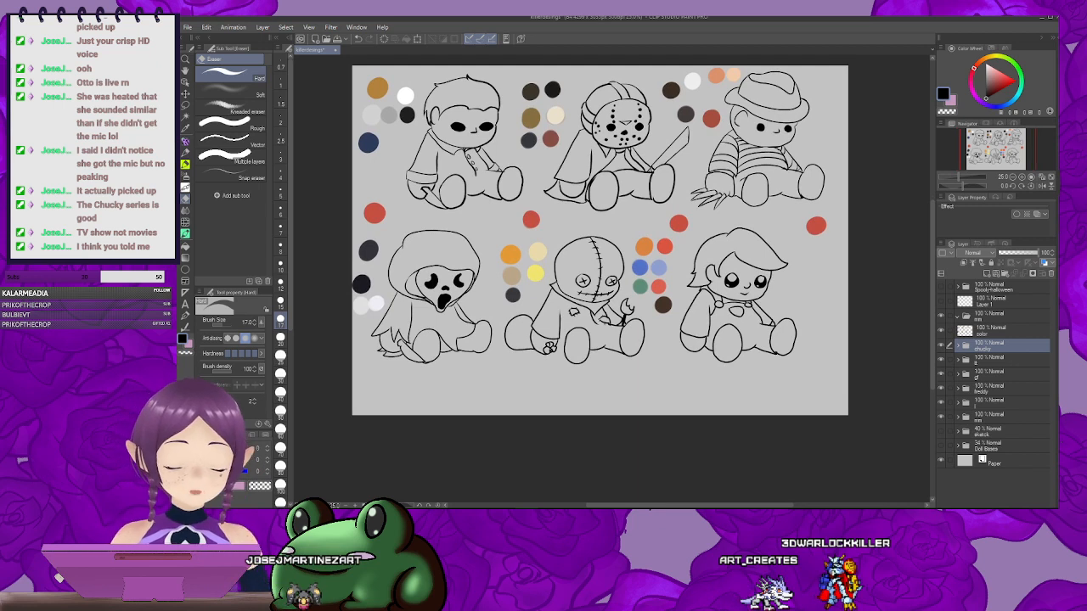
Step: Select every layer from color through Doll Bases and move the whole artwork slightly down and right to centre it
left_click(1002, 446)
left_click(1004, 333, "shift")
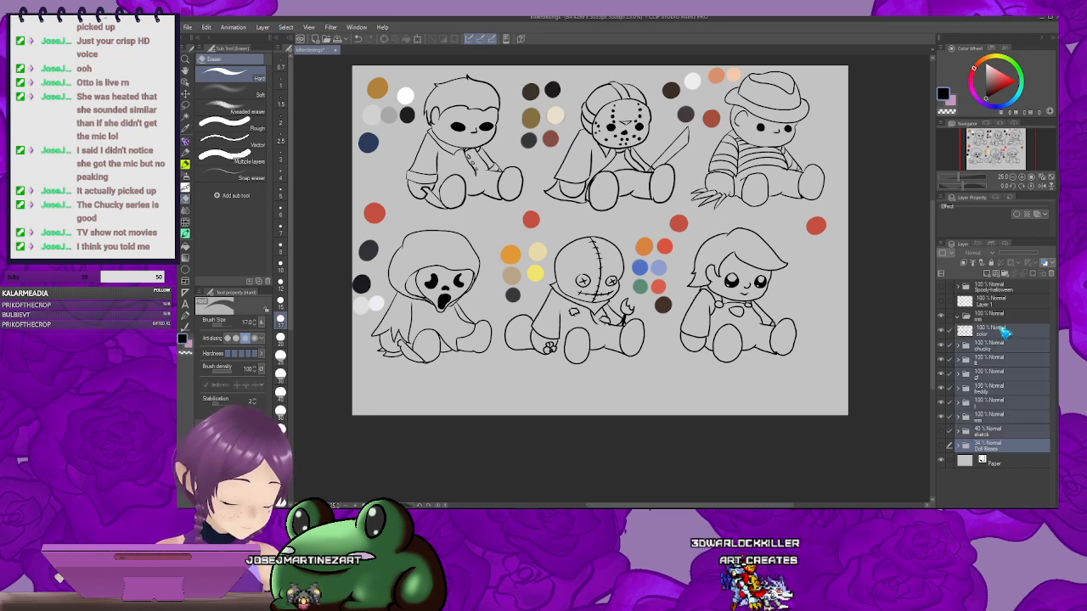
key("ctrl+t")
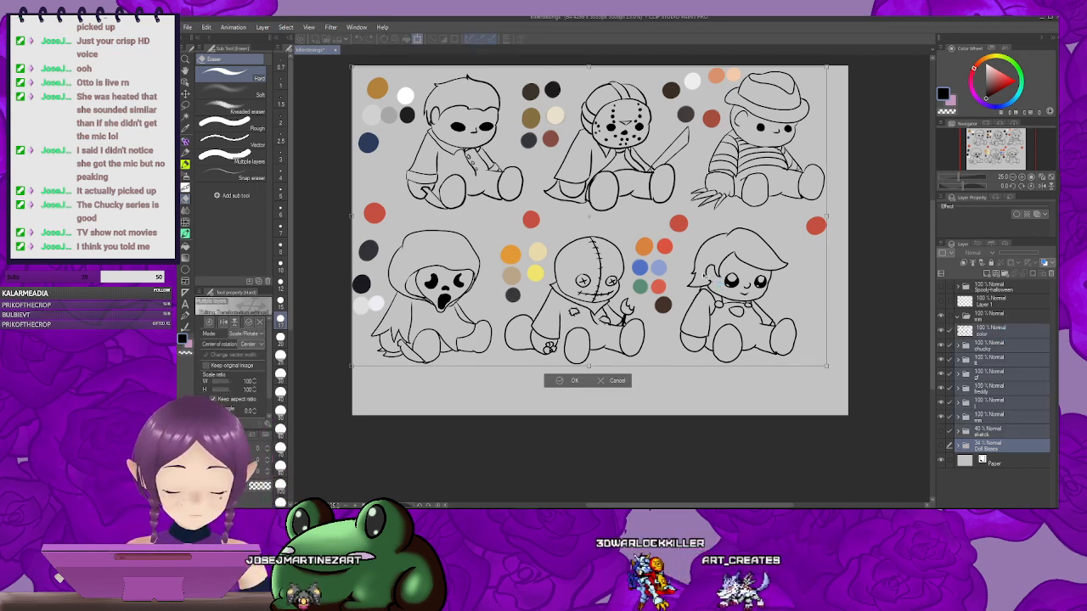
left_click_drag(712, 283, 716, 287)
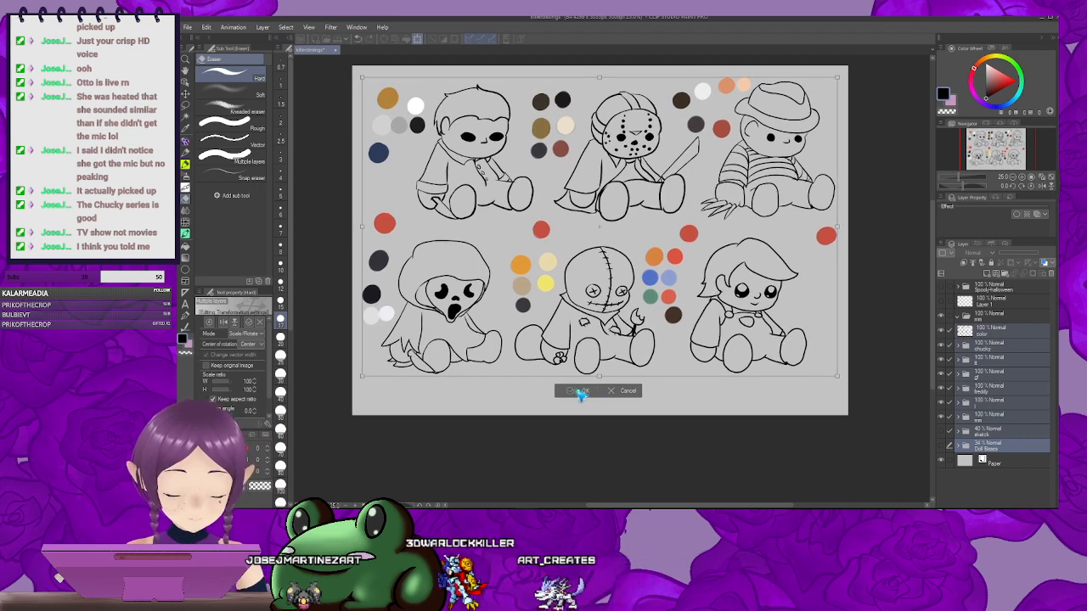
key("Return")
Step: Show the sketch folder and ink the missing body curve between the stitched-head doll's lowered hand and nearer foot on its lineart layer
key("o")
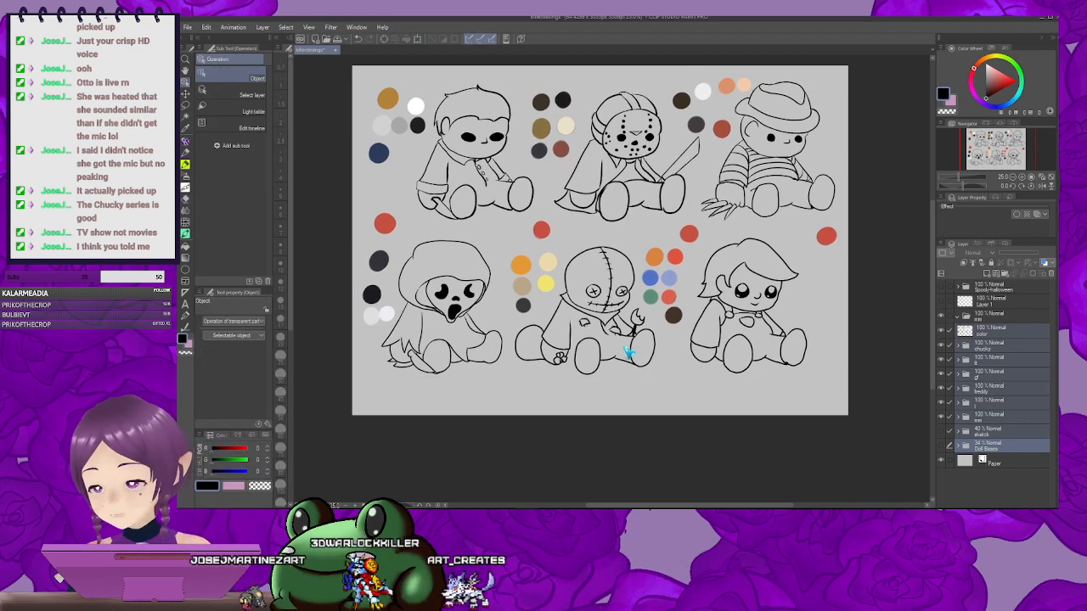
scroll(629, 365, "up", 4)
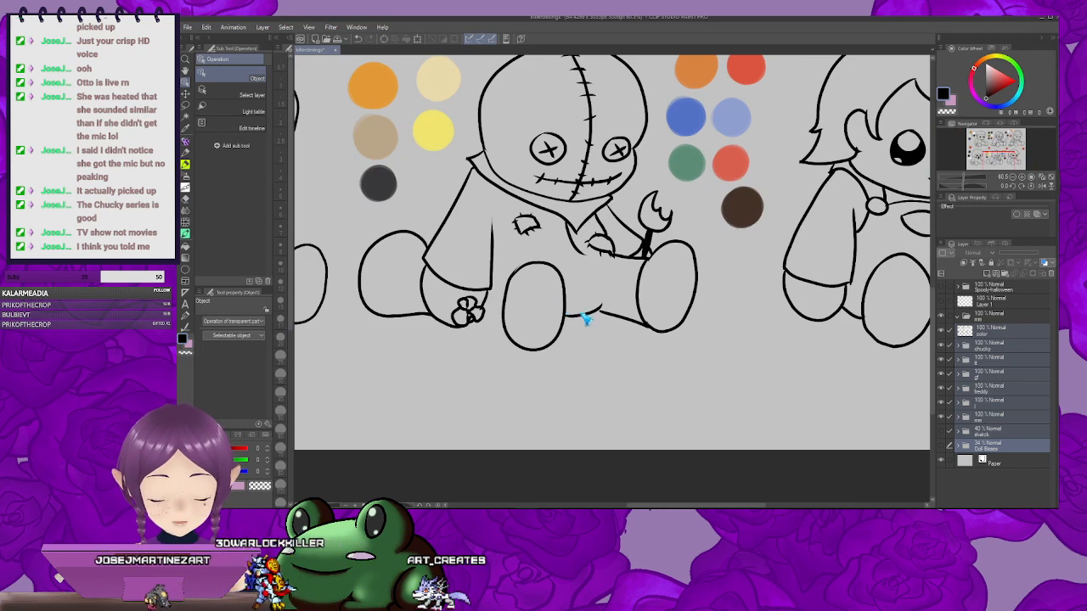
key("ctrl+shift+n")
scroll(563, 352, "up", 4)
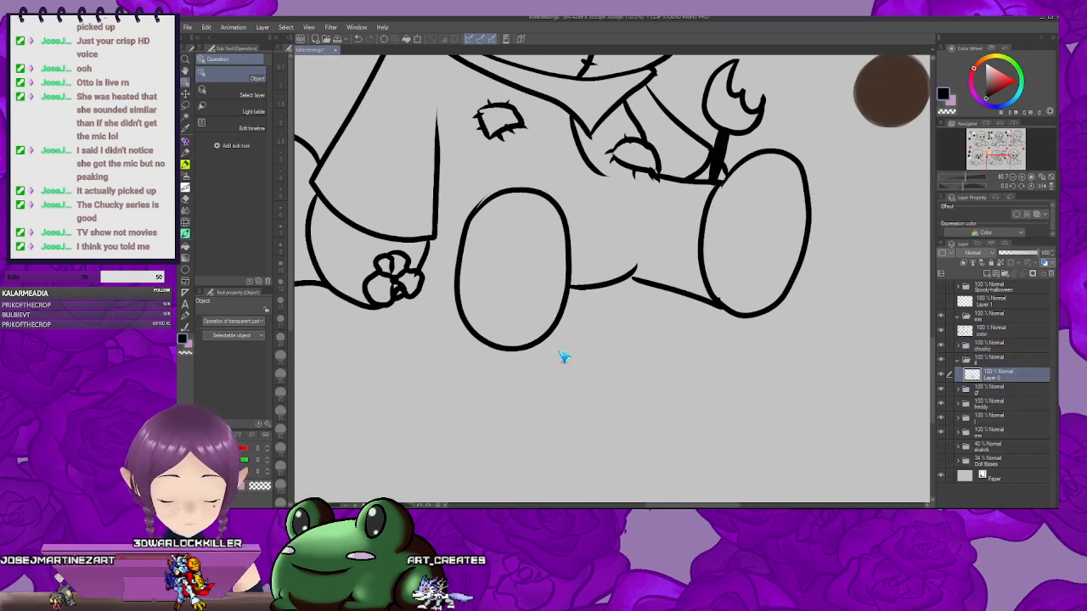
left_click(940, 448)
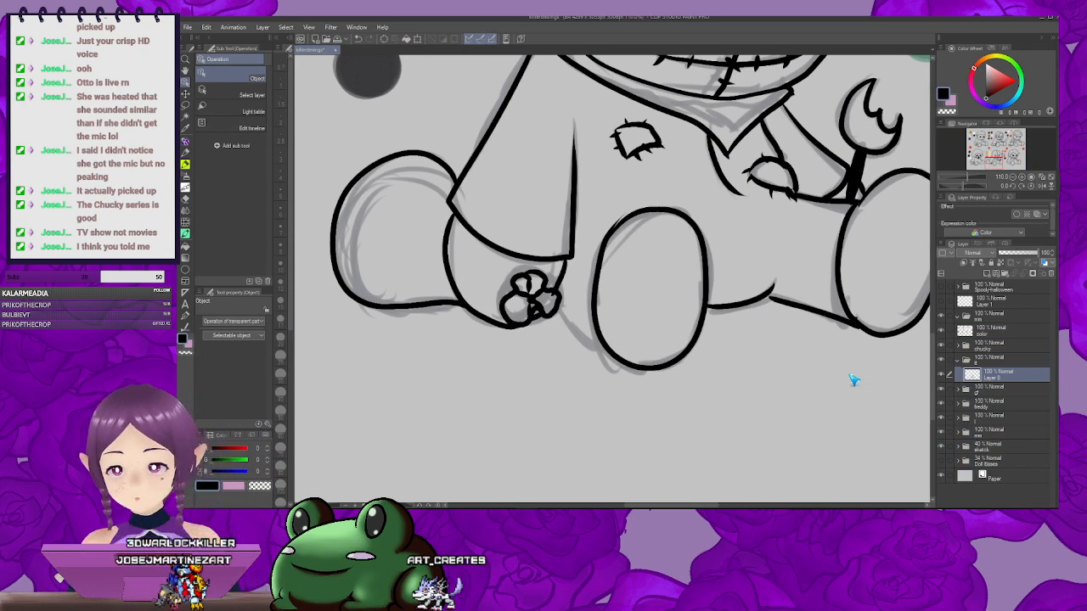
key("p")
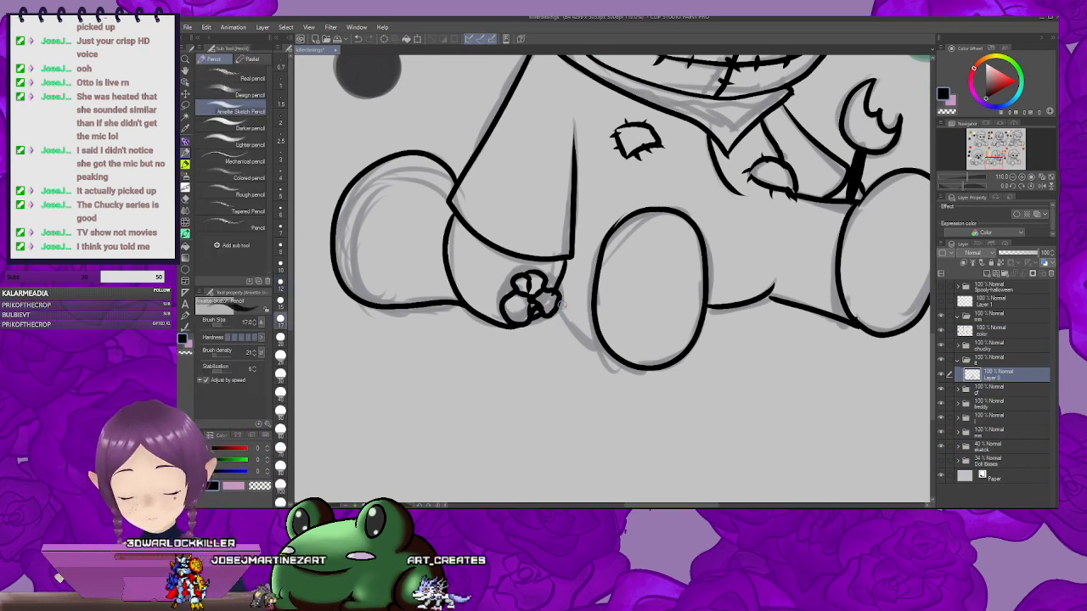
key("p")
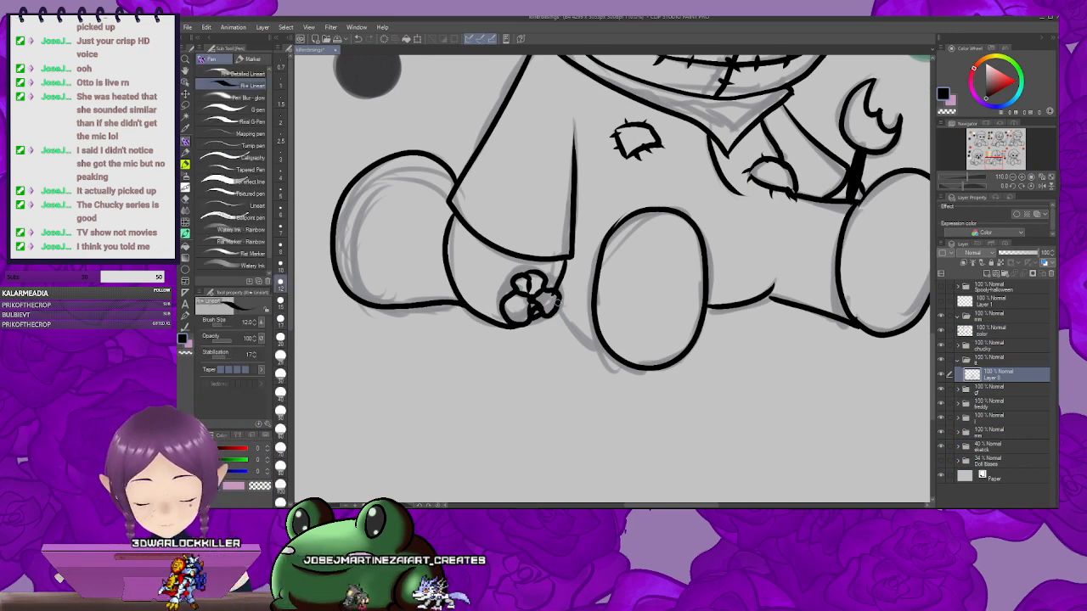
scroll(593, 323, "up", 2)
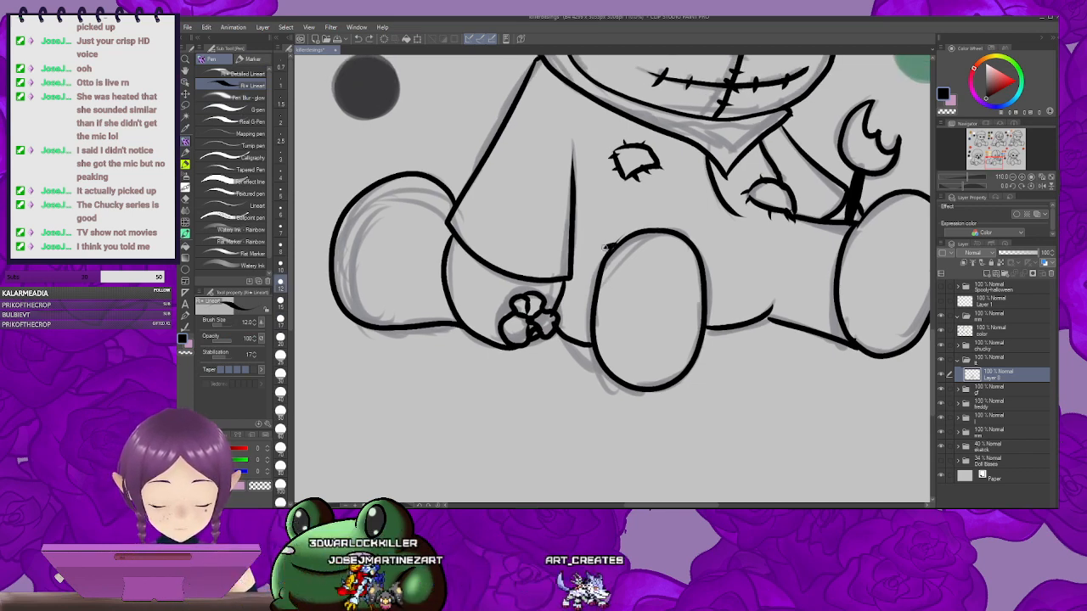
Step: Ink the missing lower edge of the knife blade beside the masked upper-row doll's nearer foot on its Layer 2
scroll(604, 262, "down", 6)
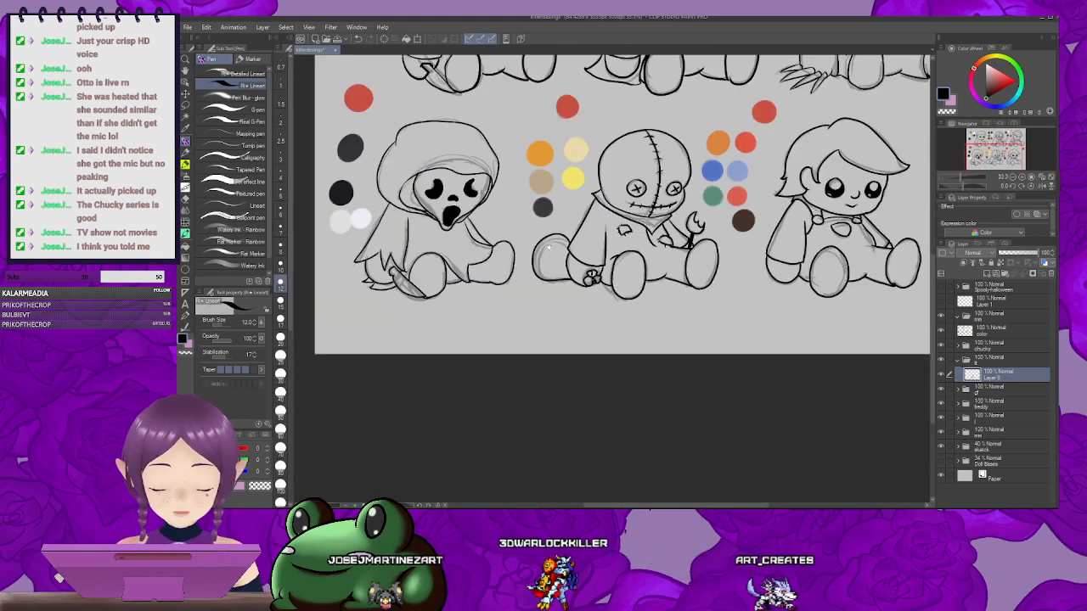
left_click_drag(678, 193, 673, 302)
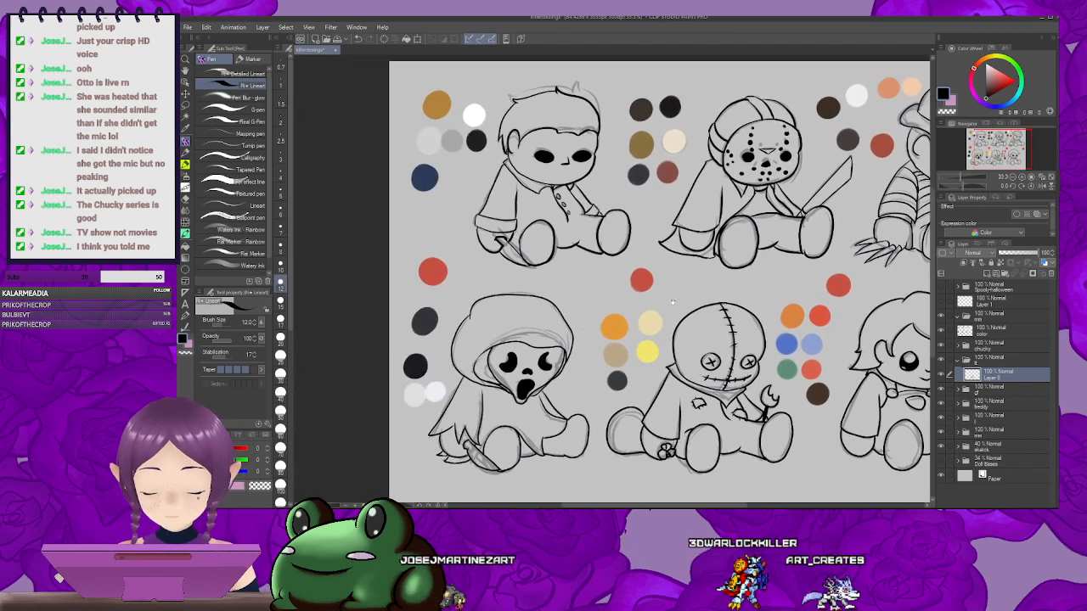
scroll(583, 262, "up", 2)
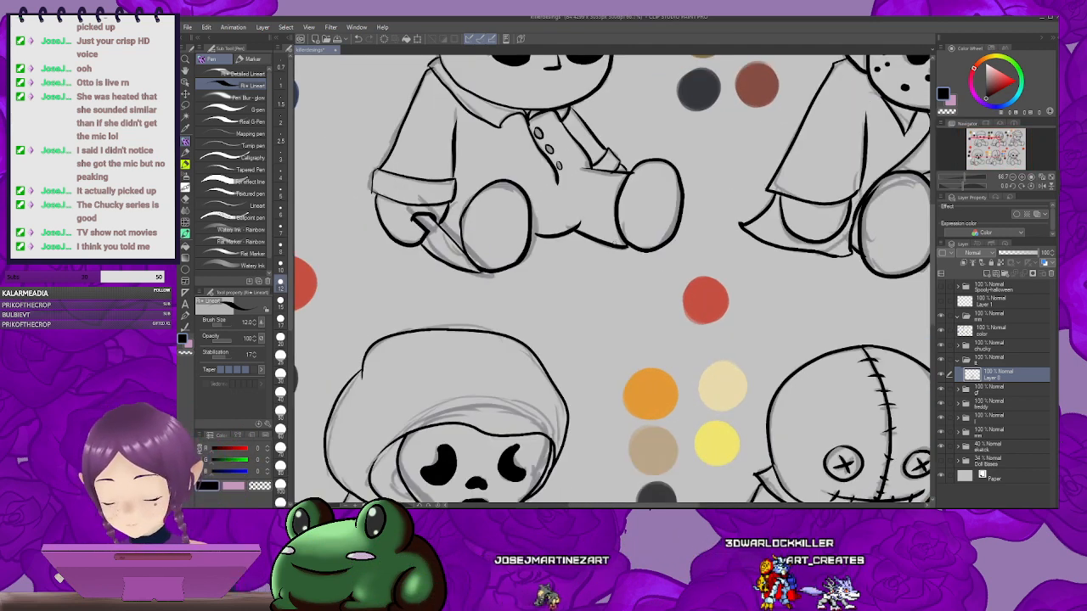
key("o")
left_click(613, 263)
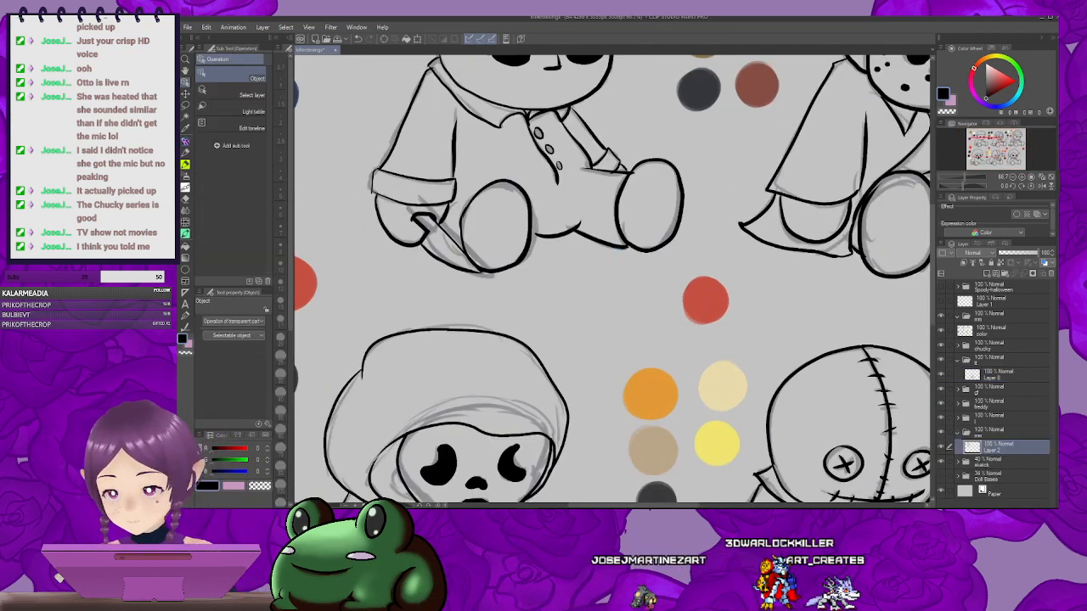
key("p")
left_click_drag(483, 277, 640, 290)
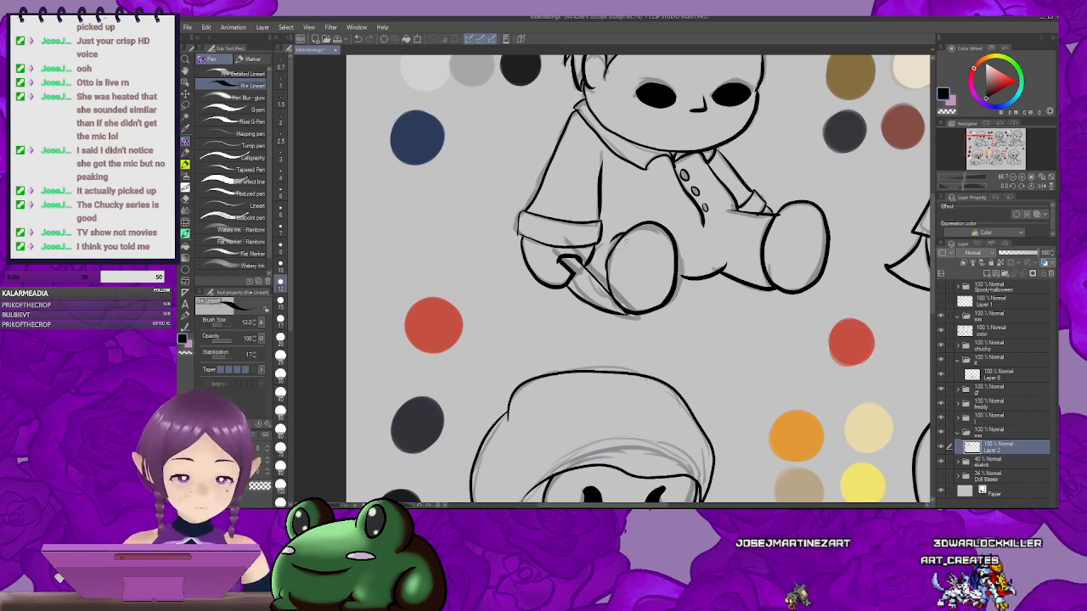
Step: Collapse the two open character lineart folders and hide the sketch folder
scroll(627, 243, "down", 3)
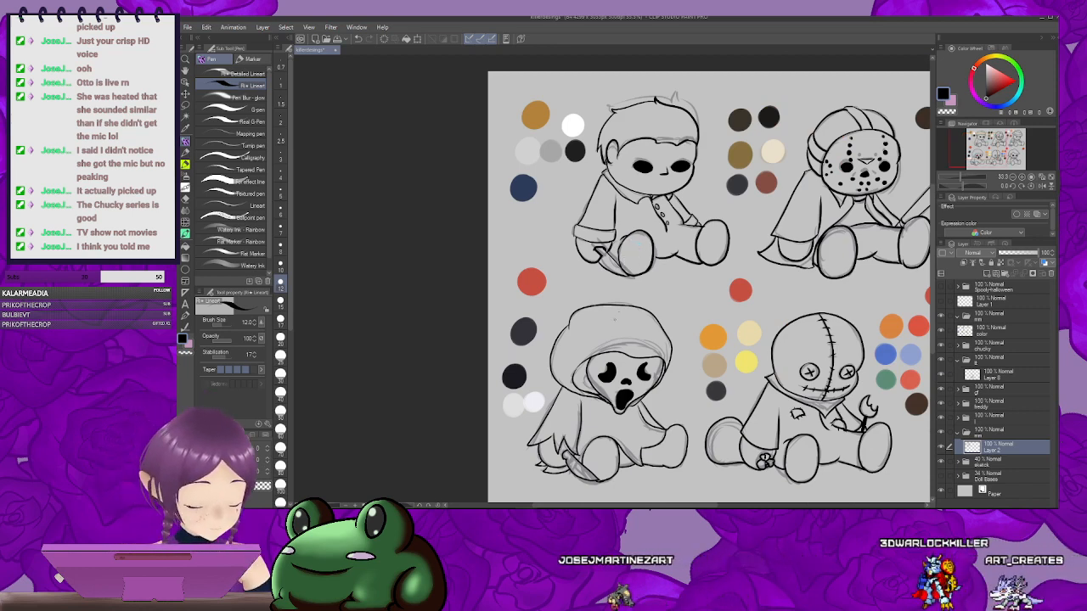
left_click(959, 362)
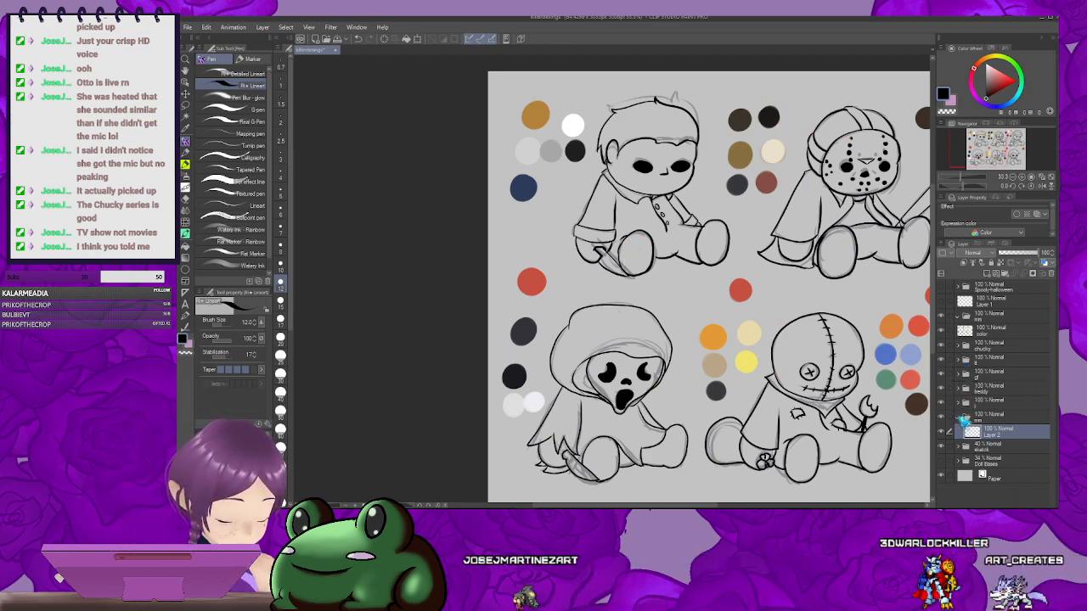
left_click(963, 418)
left_click(941, 430)
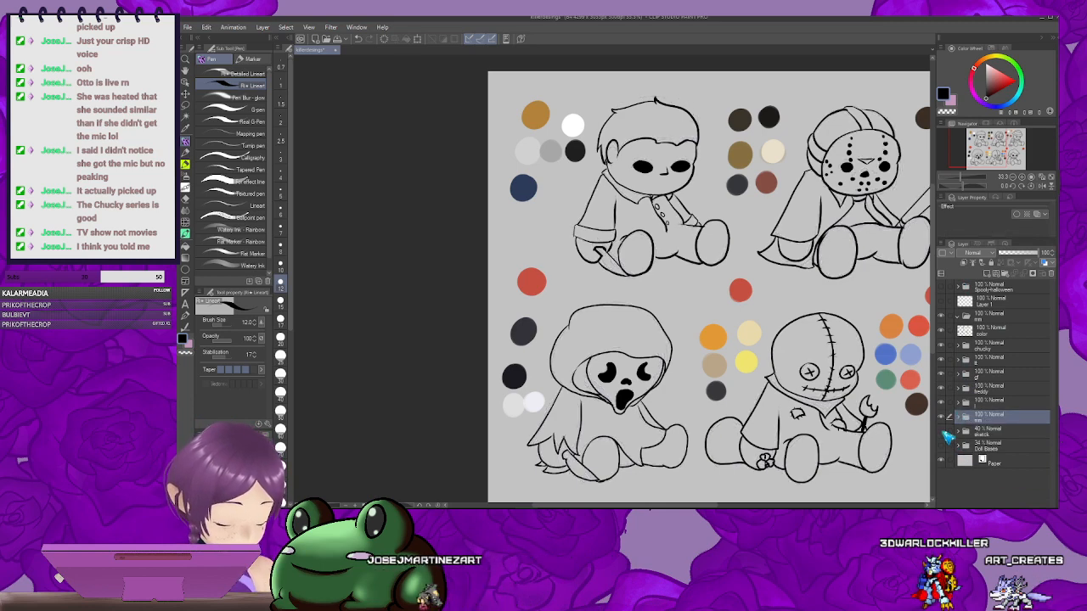
Step: Save a PNG duplicate of the whole page in the Killer Cuddies folder, appending "strem" to the file name
scroll(740, 272, "down", 1)
left_click_drag(851, 294, 675, 279)
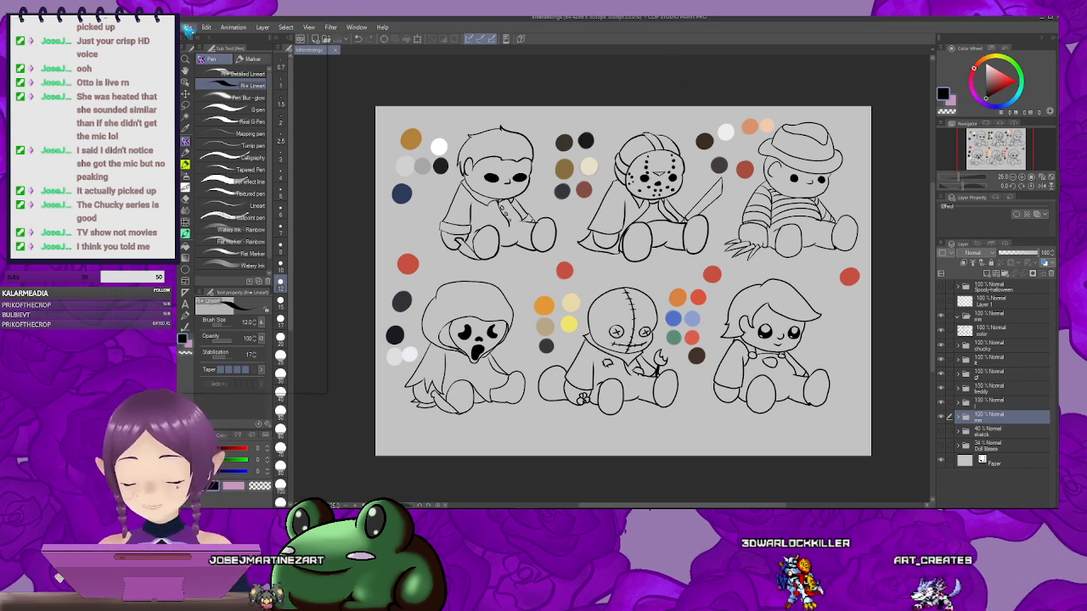
left_click(187, 27)
mouse_move(272, 124)
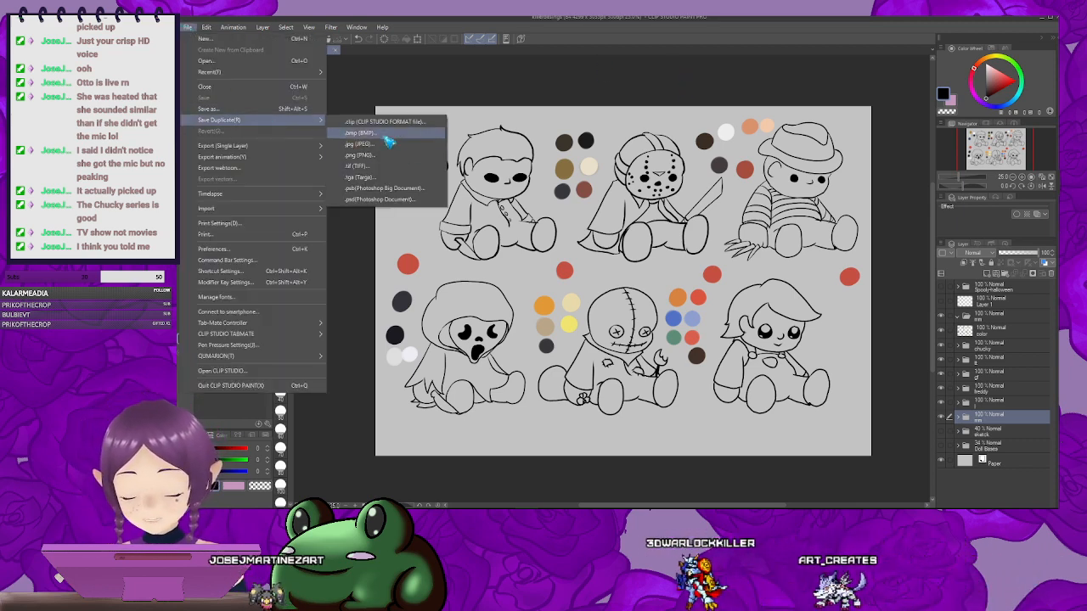
left_click(395, 153)
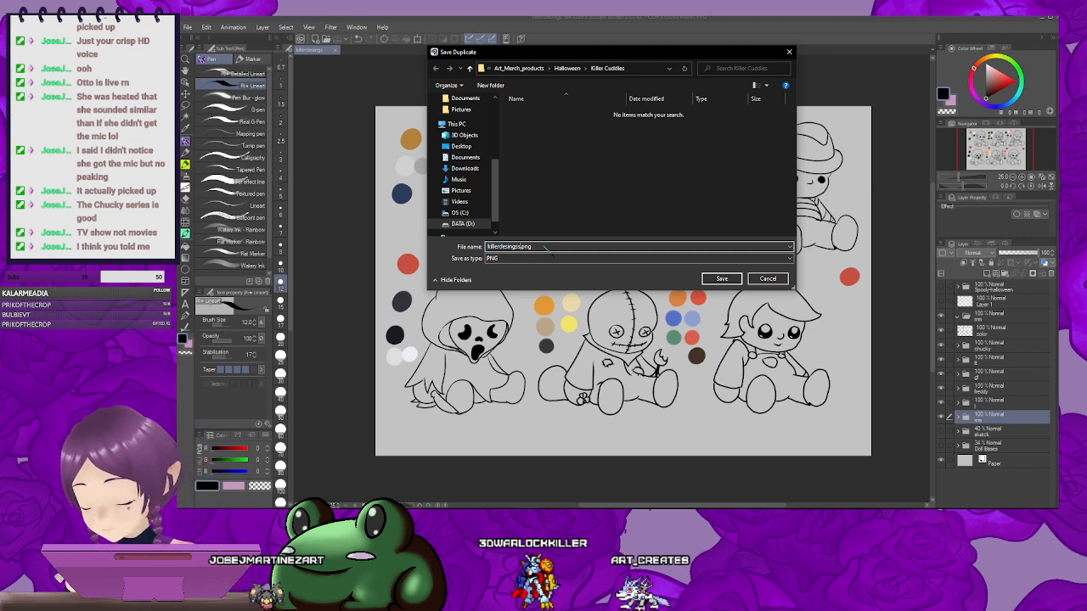
type("strem")
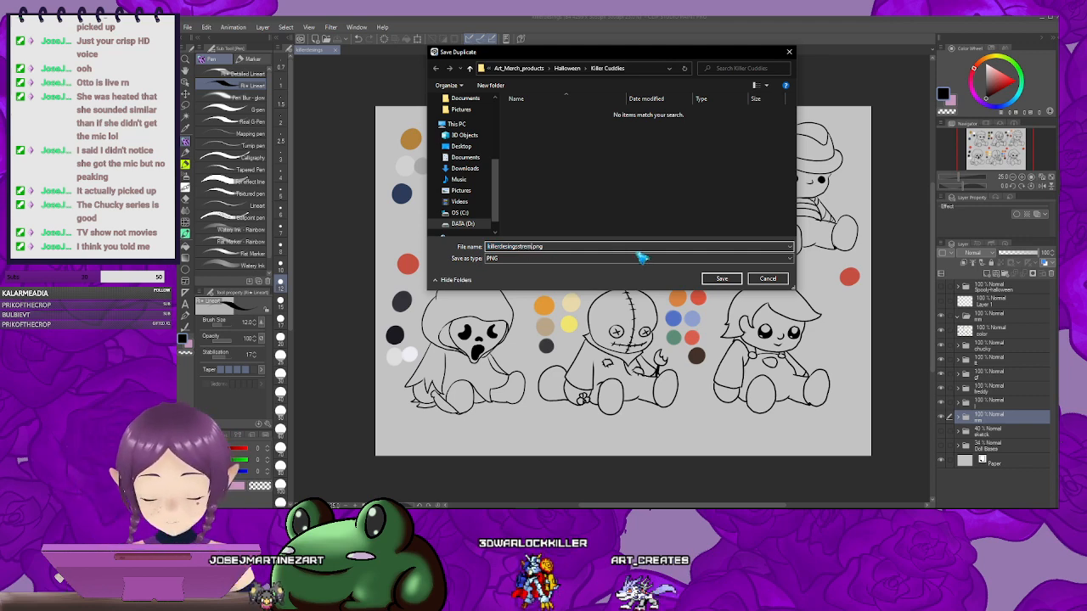
left_click(721, 280)
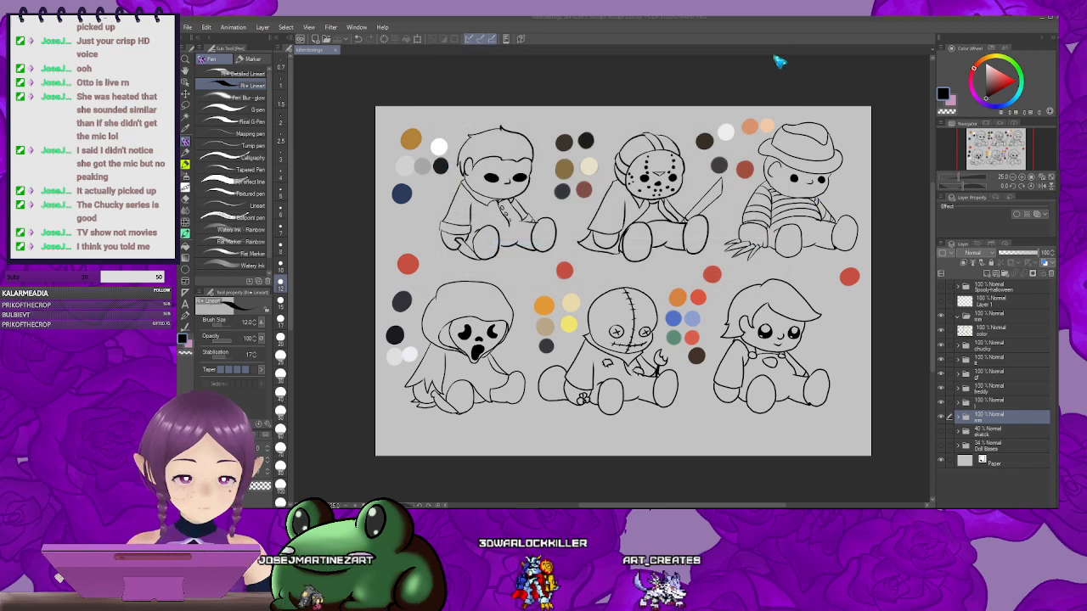